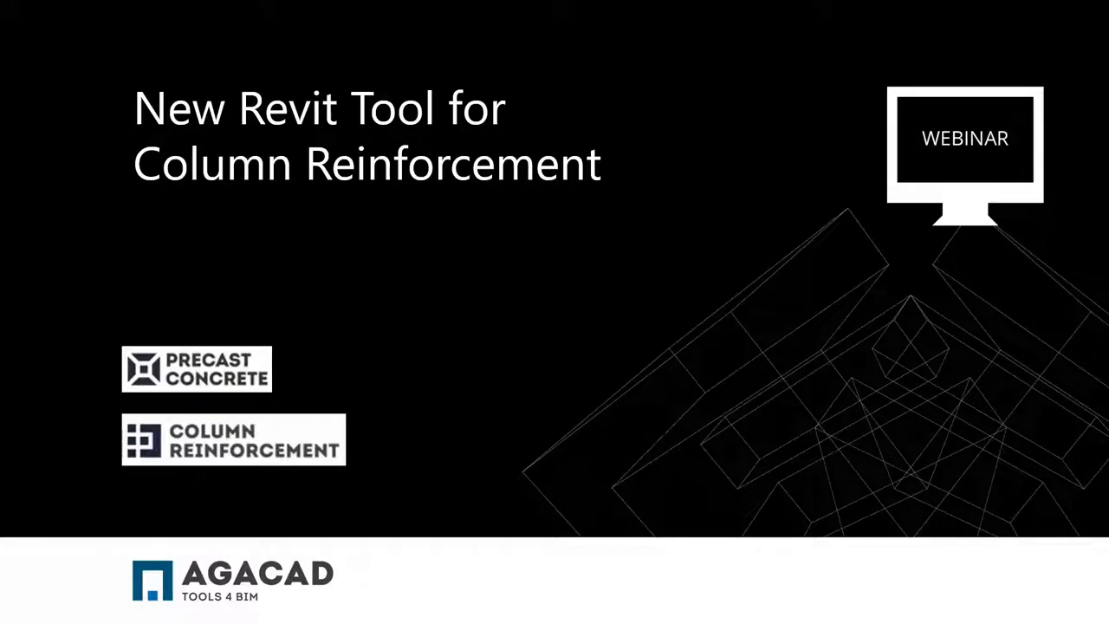
left_click(524, 274)
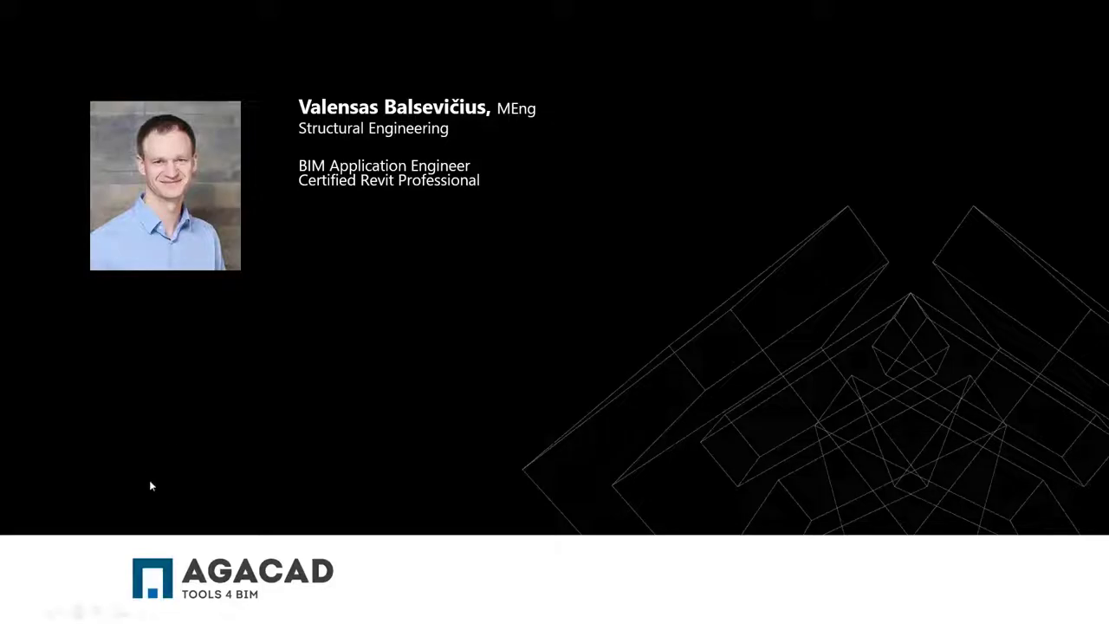
left_click(600, 236)
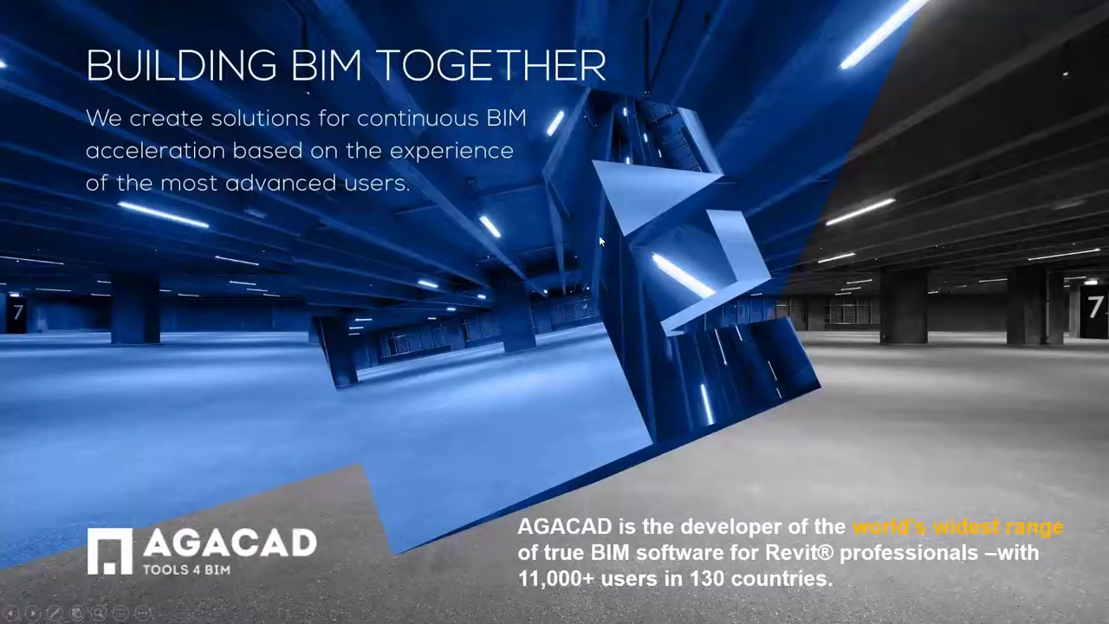
left_click(719, 260)
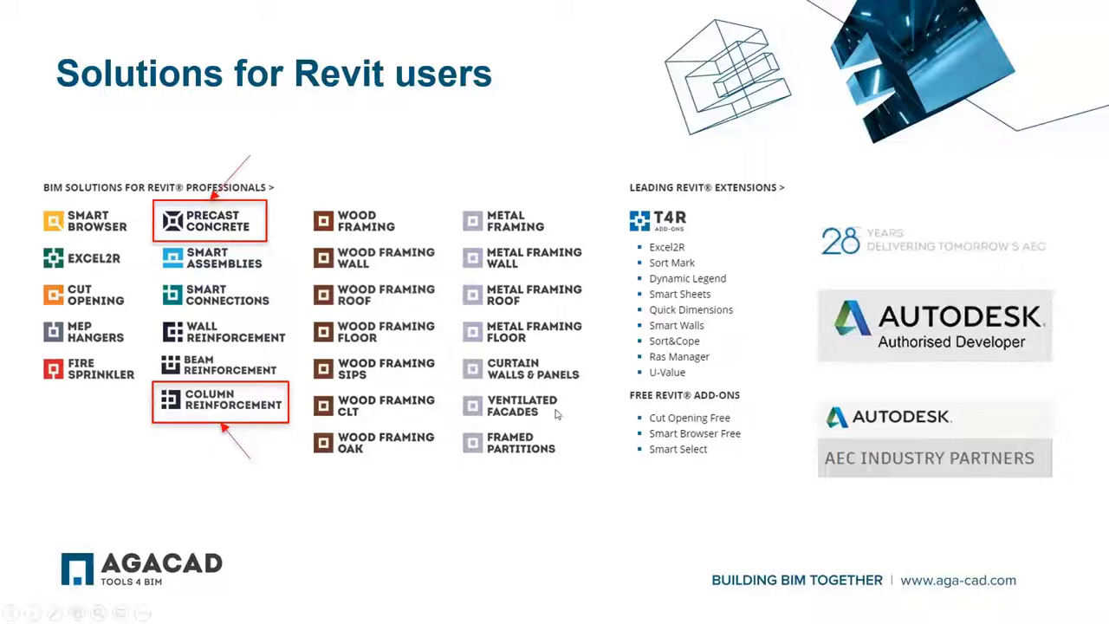
left_click(587, 190)
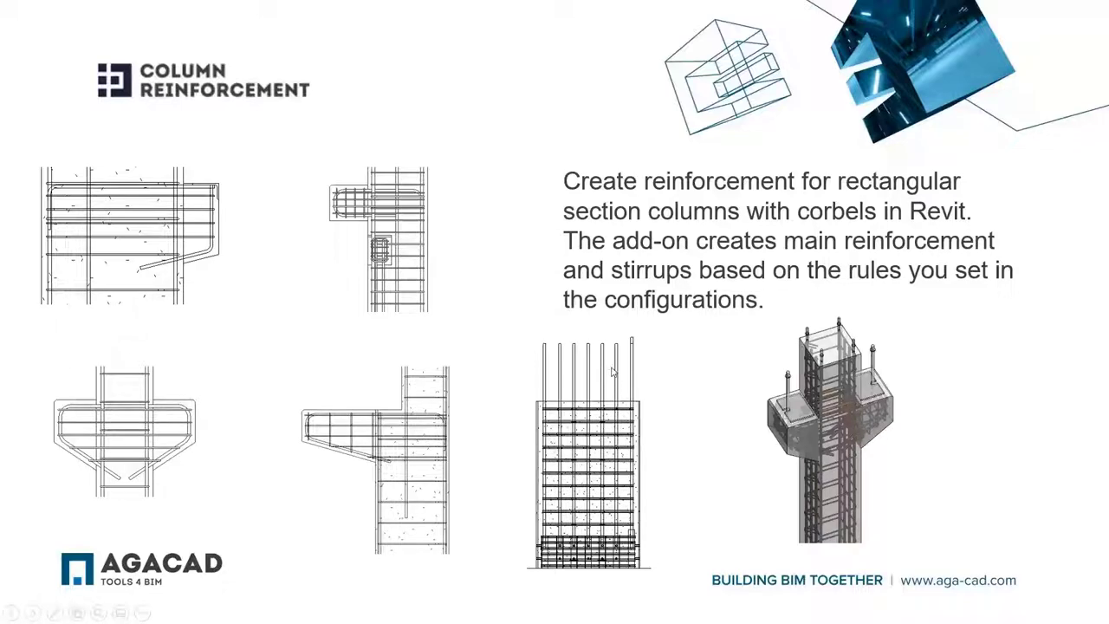
key("Right")
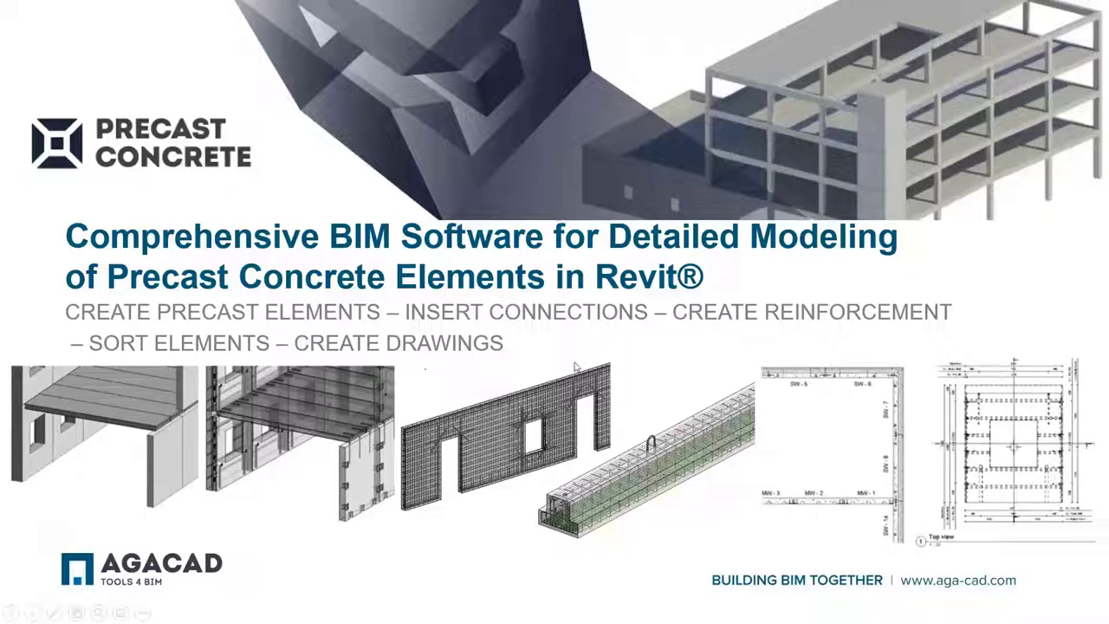
key("Right")
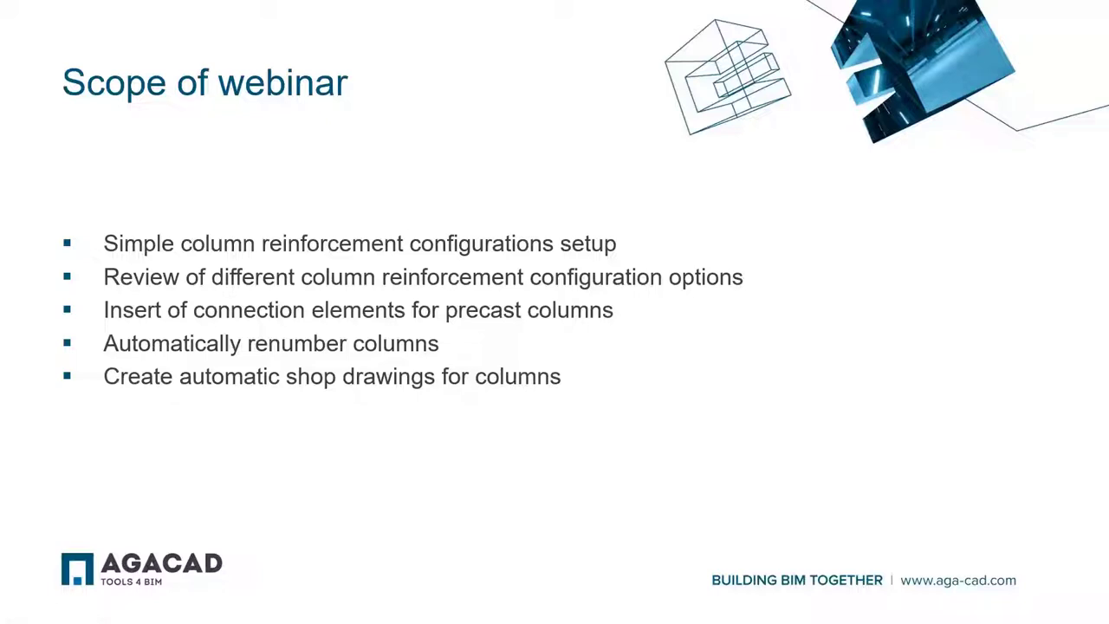
left_click(674, 350)
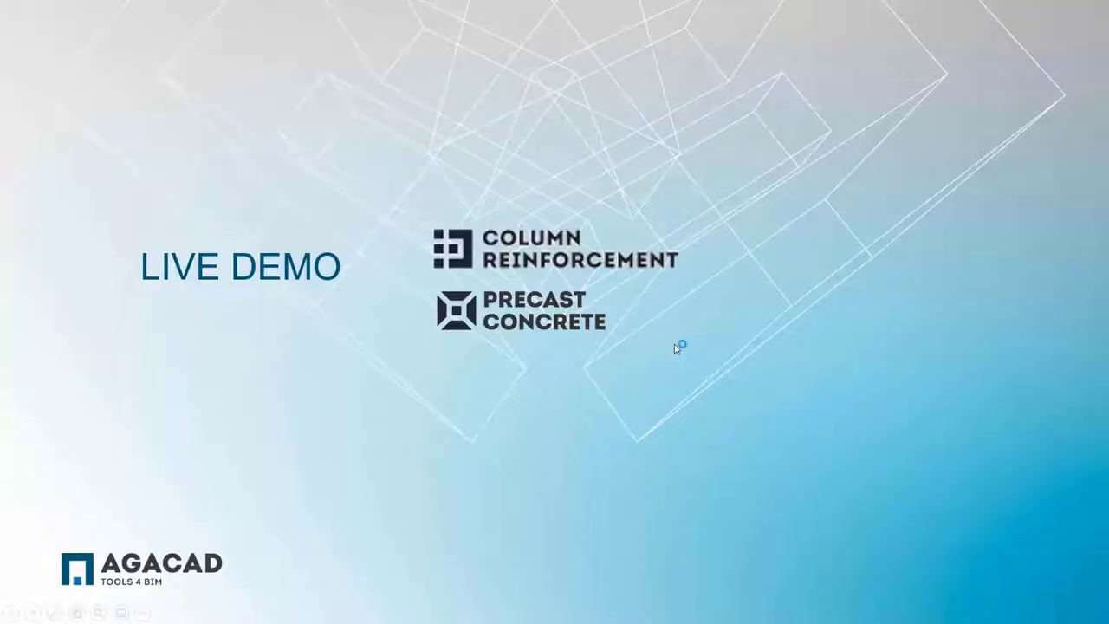
- Switch to Revit and look over the frame and the sample columns in the 3D view
key("alt+Tab")
key("alt+Tab")
key("alt+Tab")
key("alt+Tab")
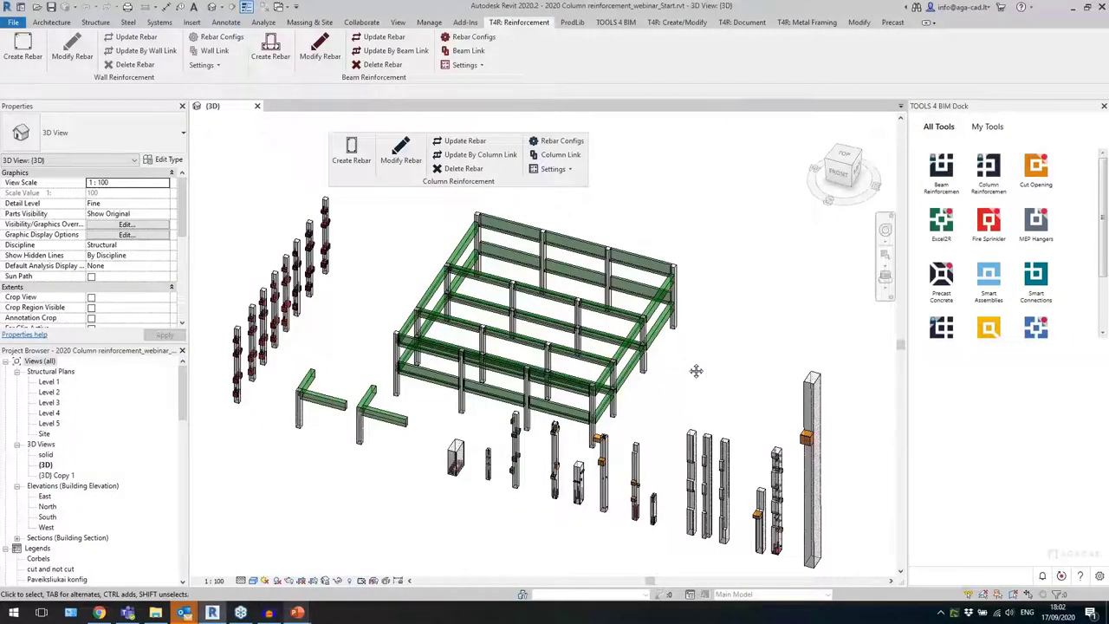
middle_click_drag(696, 371, 660, 344)
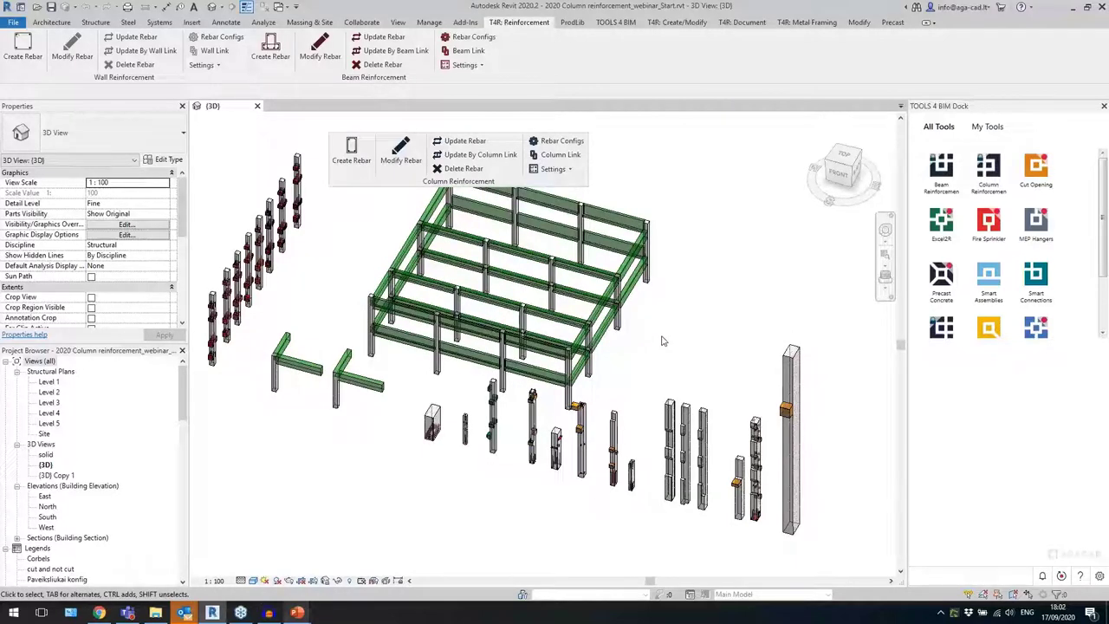
middle_click_drag(660, 345, 648, 341)
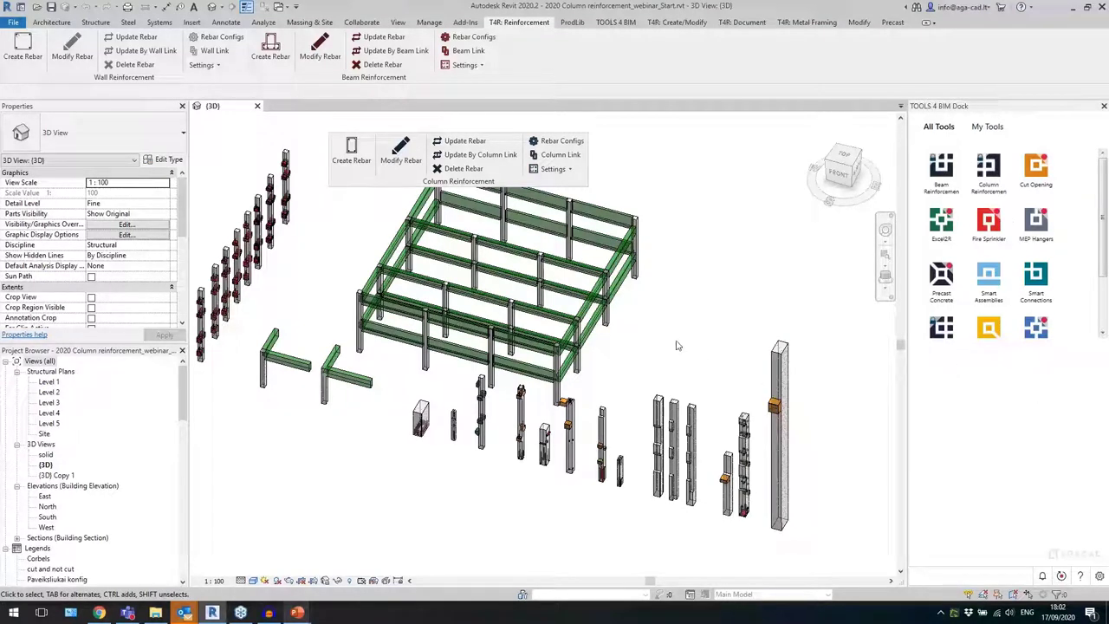
mouse_move(645, 367)
middle_mouse_down("shift")
mouse_move(638, 355)
mouse_move(626, 360)
middle_mouse_up("shift")
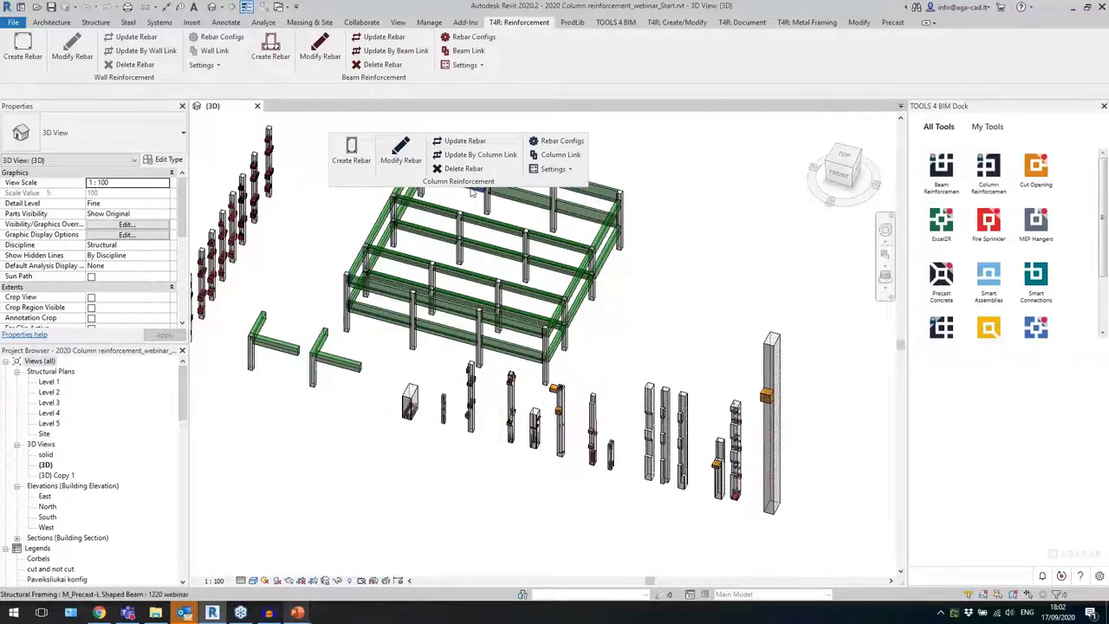
- Reposition the floating Column Reinforcement tools and dock the Beam Reinforcement tools ahead of the Wall Reinforcement tools
left_click_drag(457, 181, 492, 184)
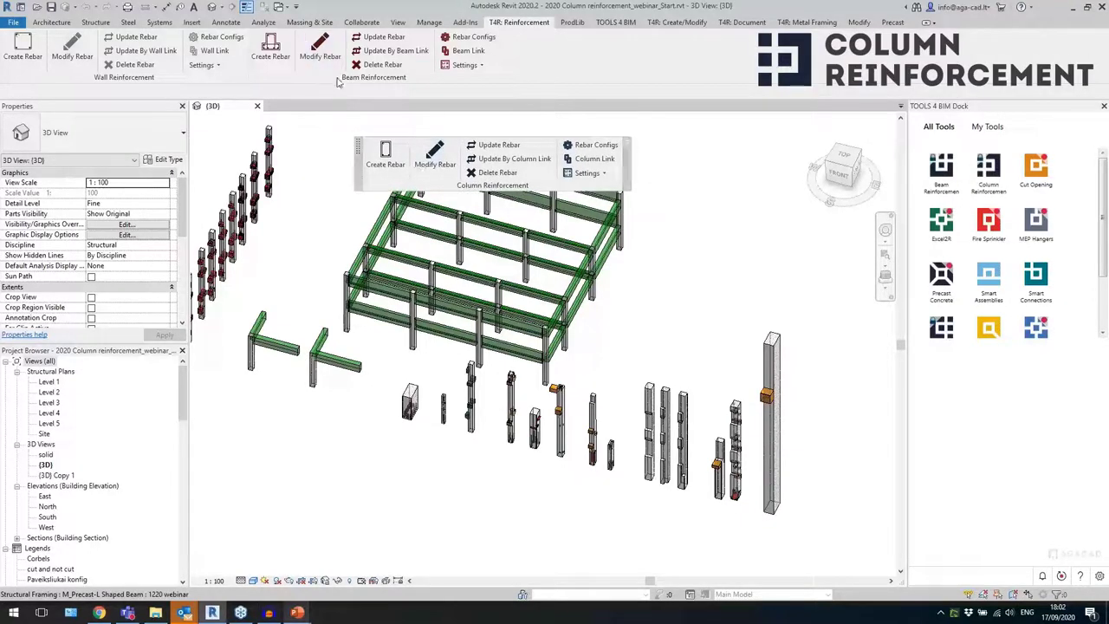
left_click_drag(337, 79, 269, 158)
left_click_drag(148, 78, 256, 250)
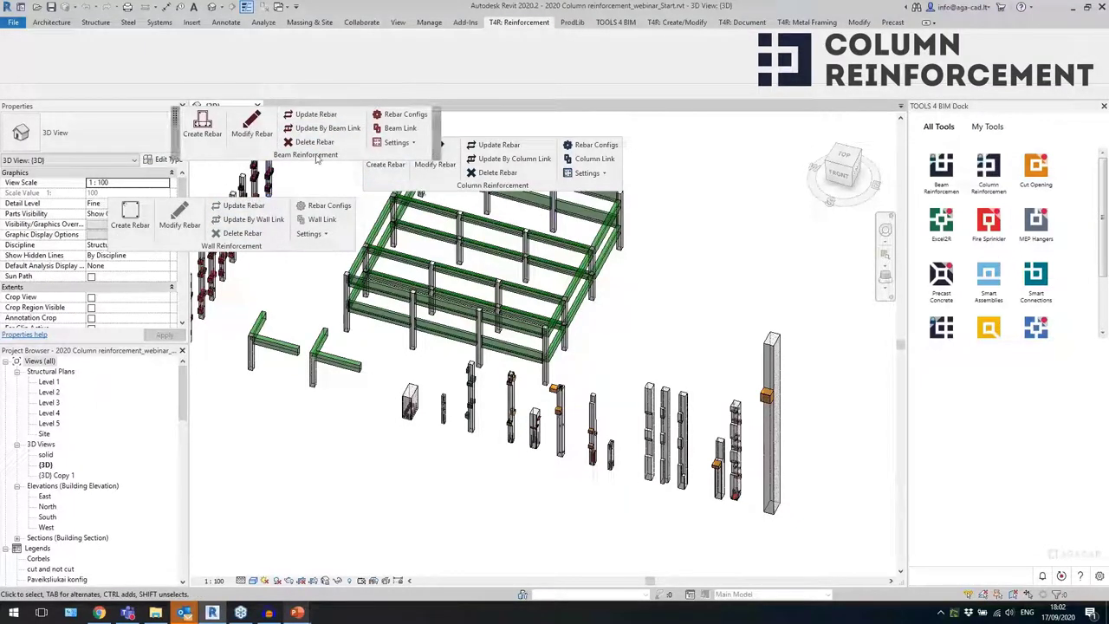
left_click_drag(317, 157, 130, 79)
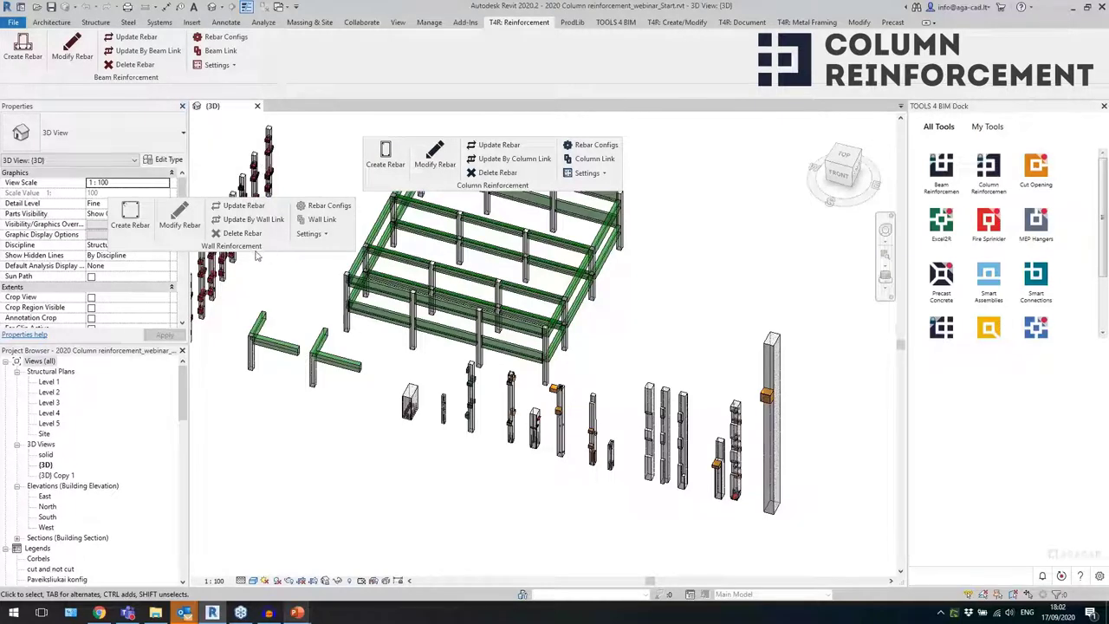
left_click_drag(256, 253, 419, 90)
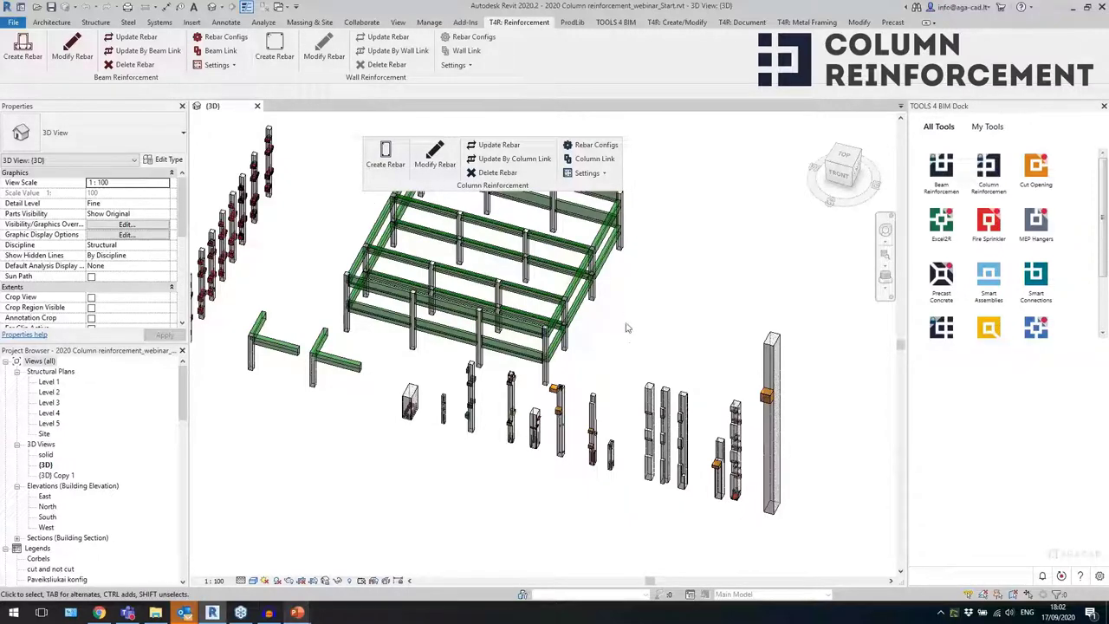
- Open the Level 1 structural plan and start placing a structural column
scroll(697, 342, "up", 4)
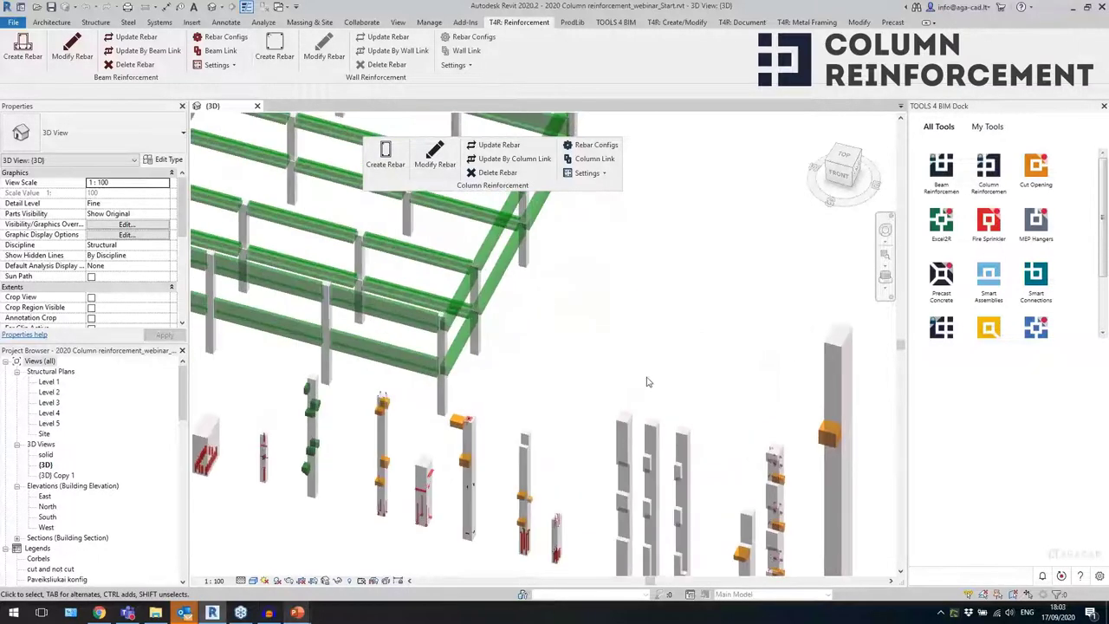
left_click(49, 383)
double_click(50, 383)
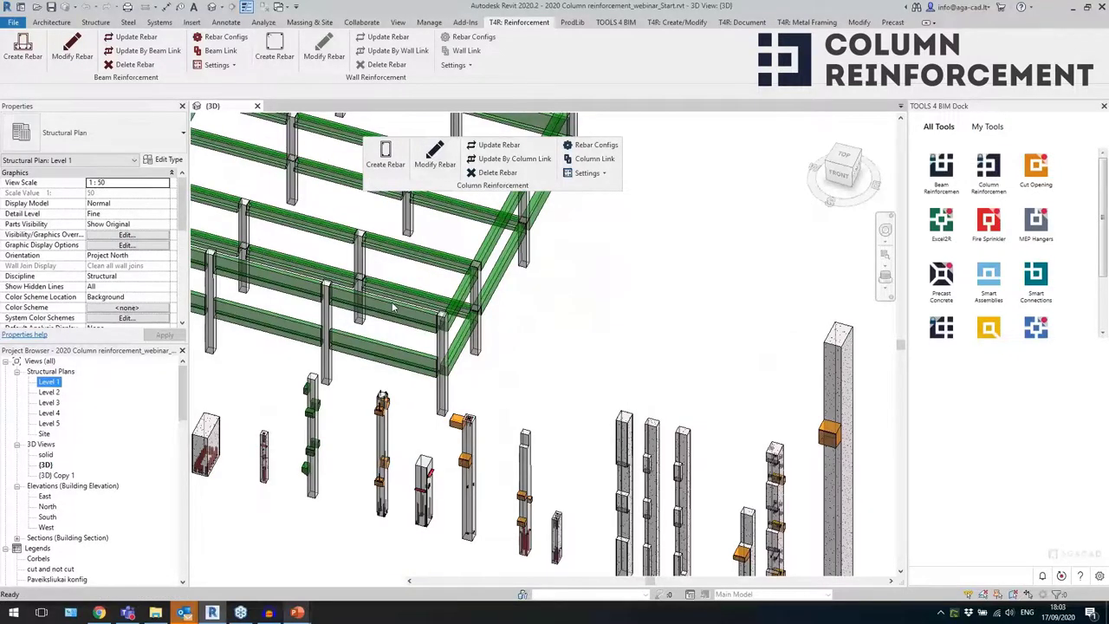
scroll(746, 273, "up", 2)
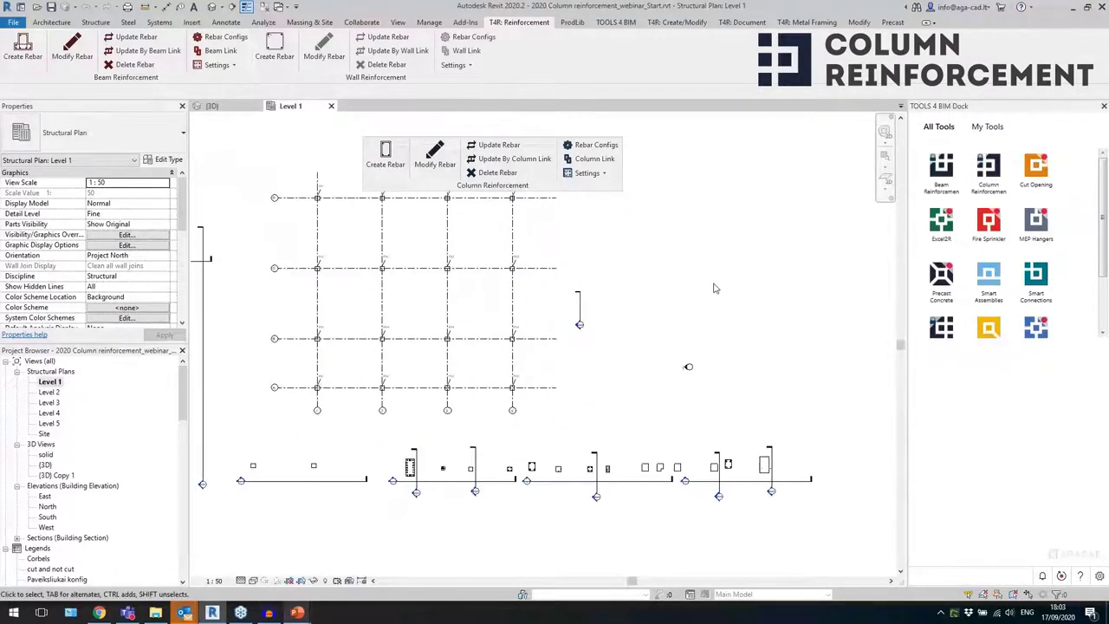
left_click(94, 24)
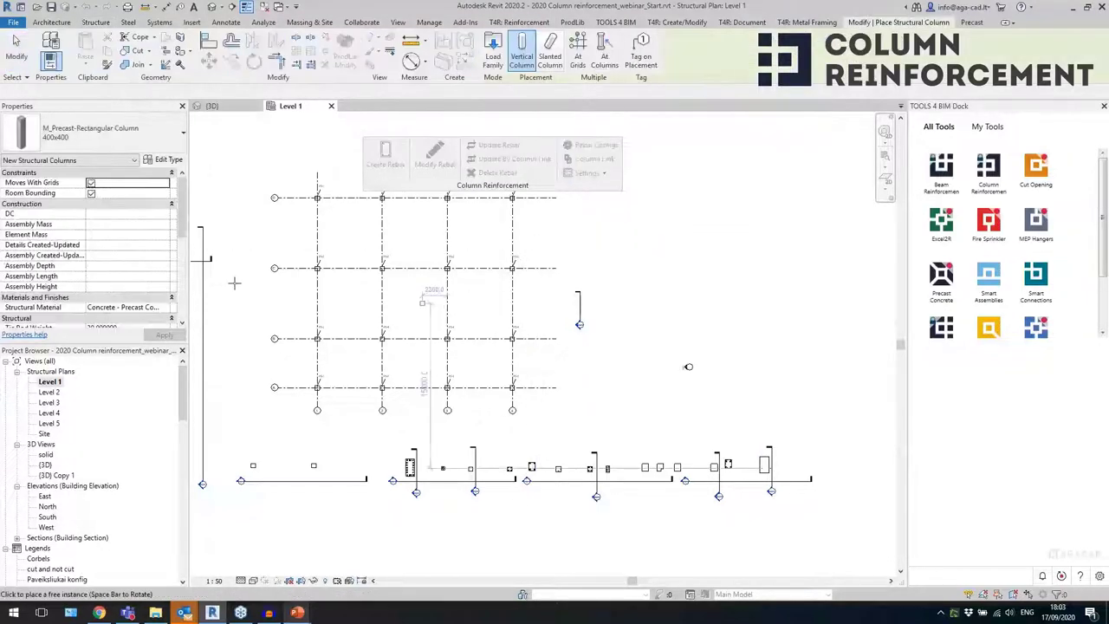
- Try placing a 400x400 precast rectangular column beside the grid with a depth of 2500
left_click(100, 140)
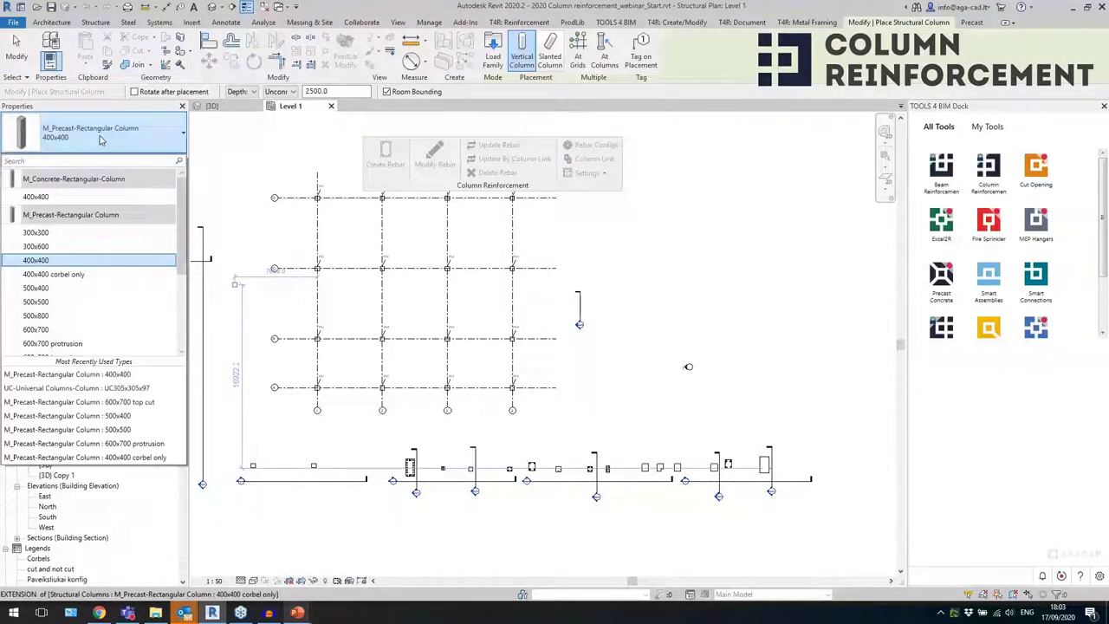
left_click(82, 151)
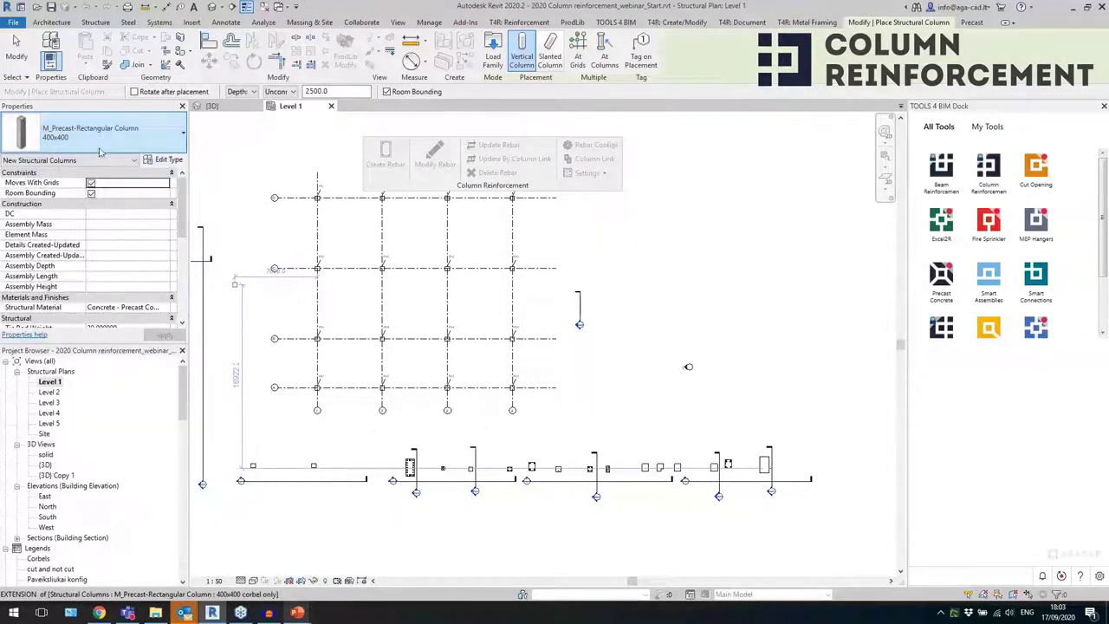
left_click(571, 309)
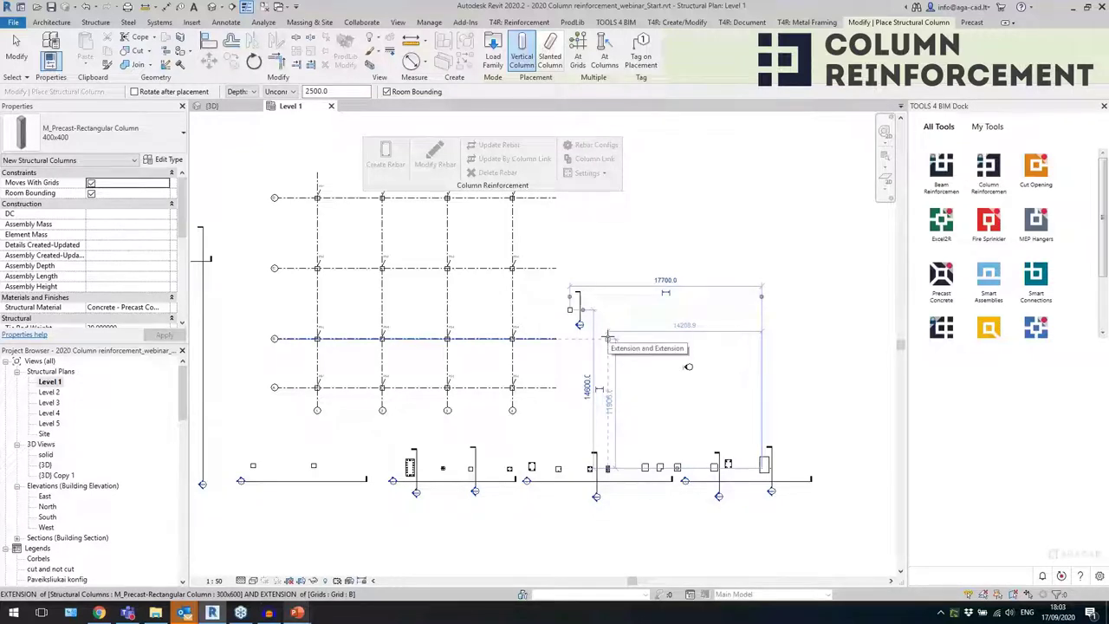
- Place a 400x400 precast column beside the grid with its height up to Level 2, and remove the first trial column
left_click(241, 91)
left_click(240, 113)
left_click(279, 91)
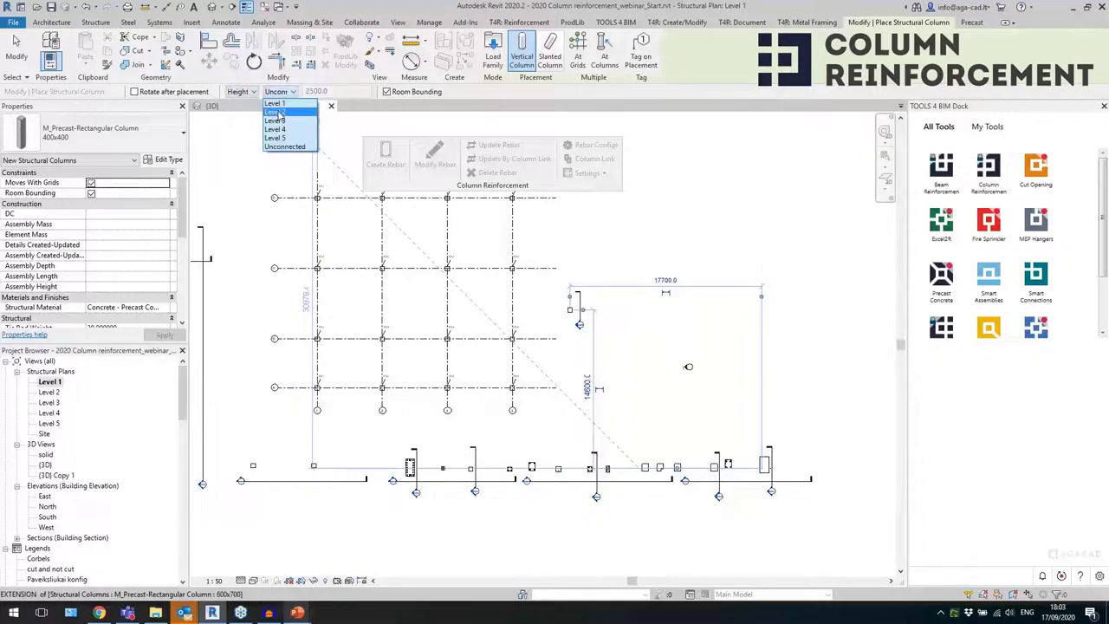
left_click(276, 113)
scroll(572, 299, "up", 4)
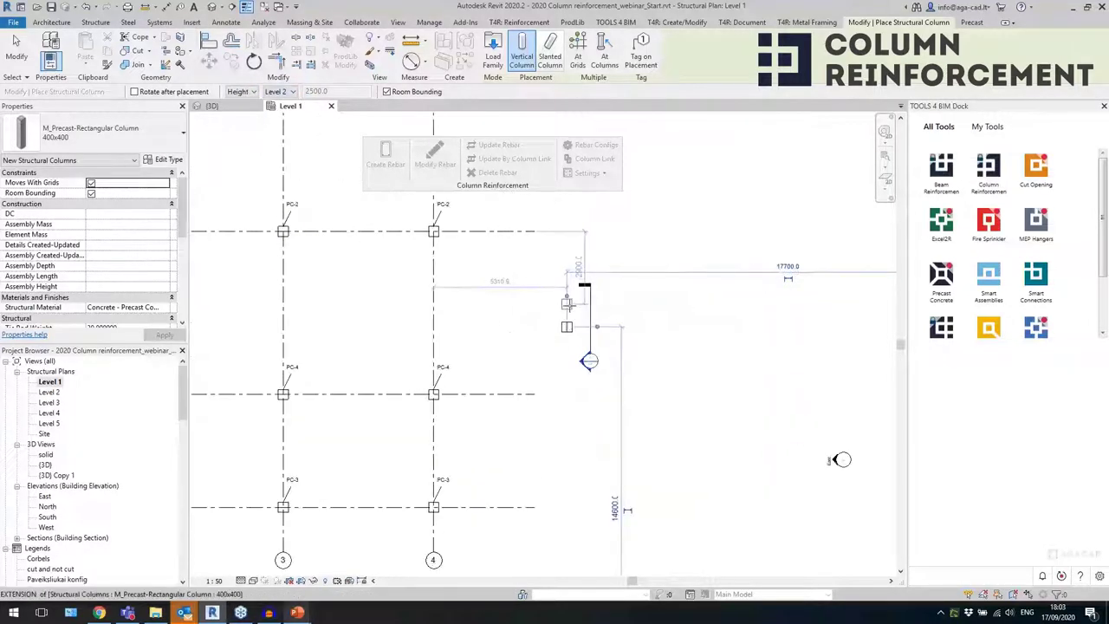
left_click(567, 306)
key("Escape")
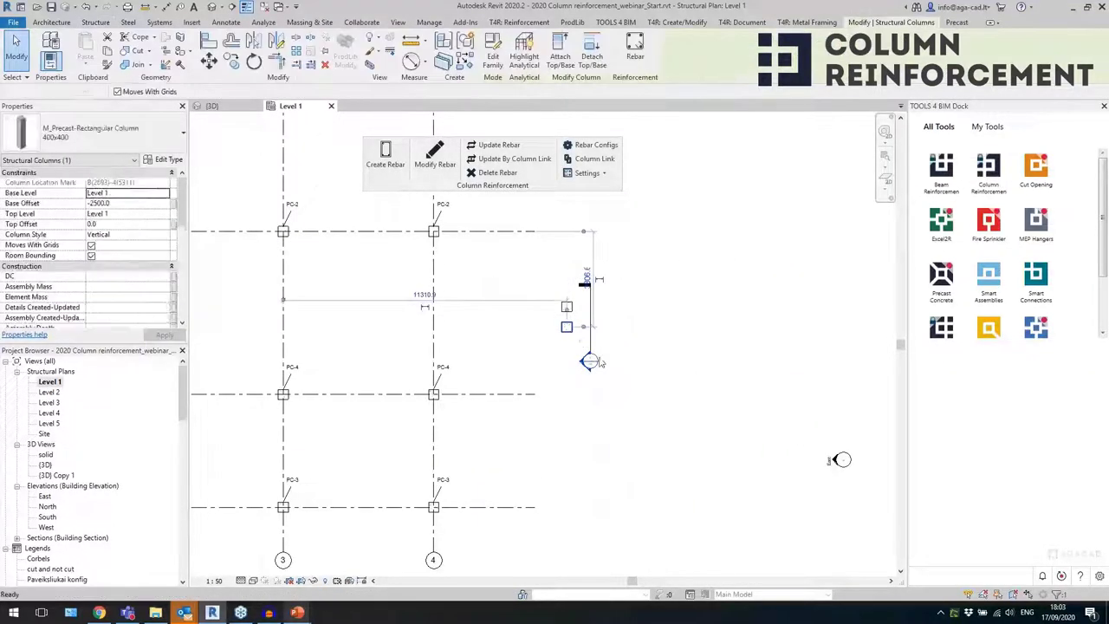
key("Escape")
- Select the new column in the 3D view and open the column reinforcement configurations
left_click(212, 11)
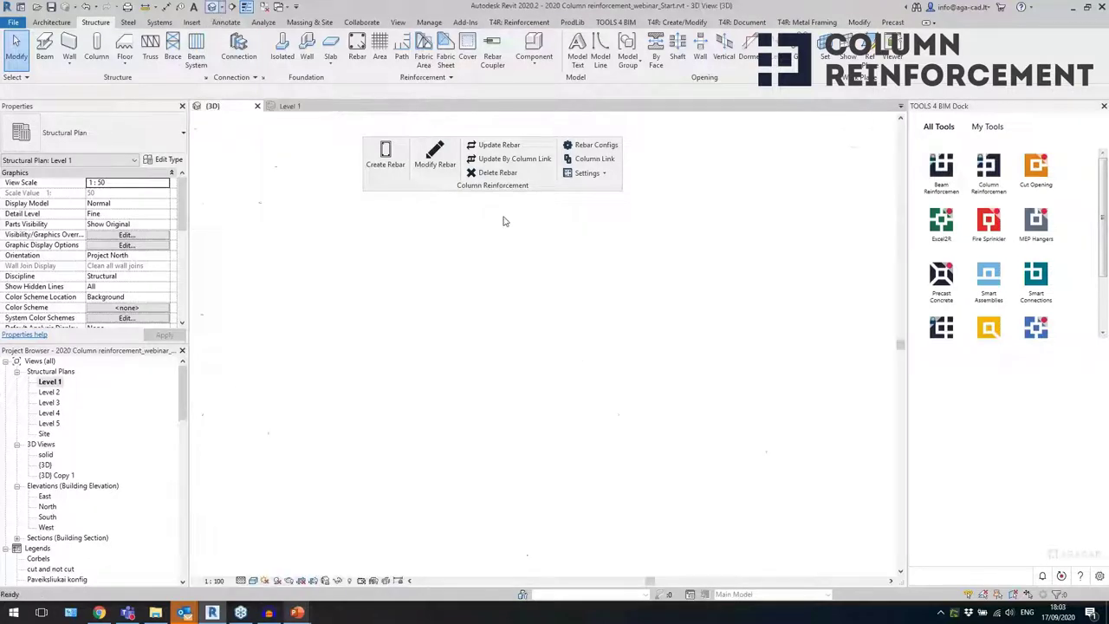
scroll(585, 350, "up", 5)
left_click(570, 347)
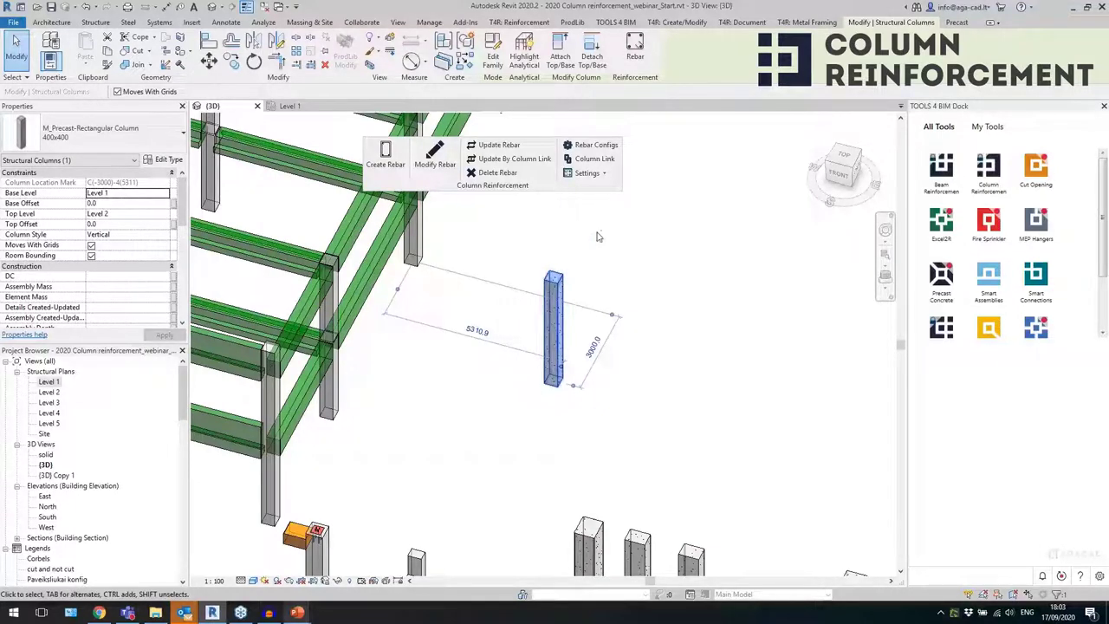
left_click(579, 174)
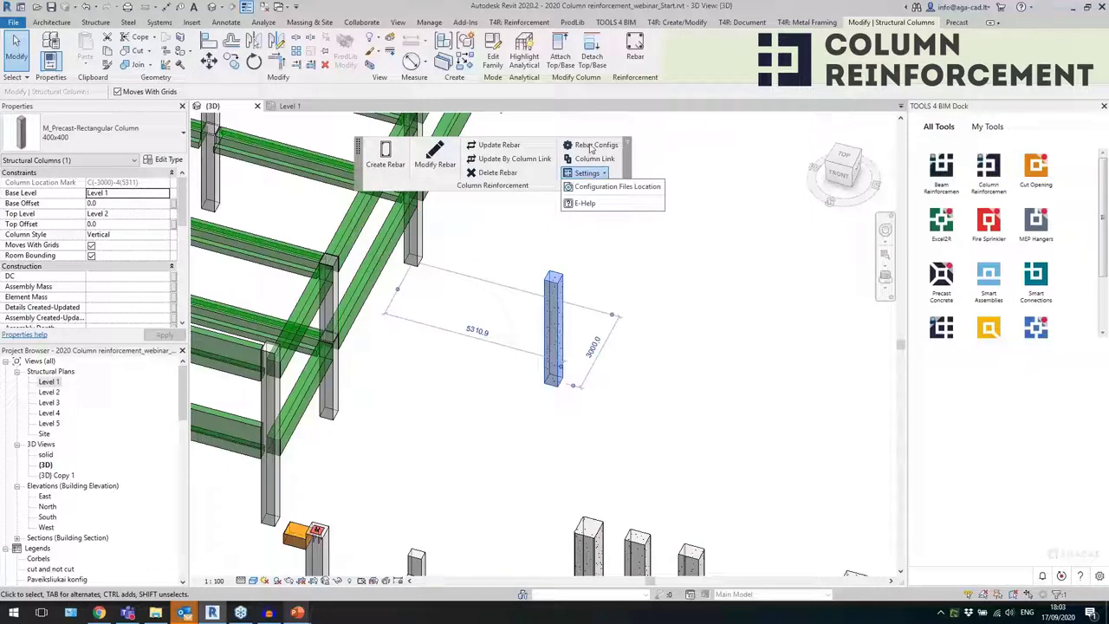
left_click(593, 146)
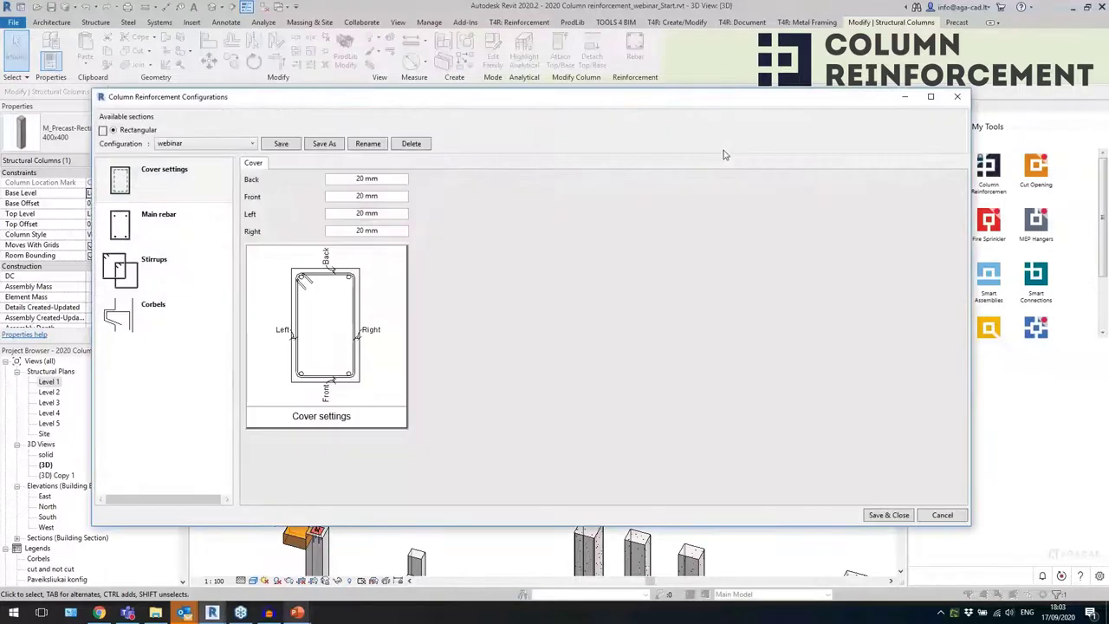
- Save the Default Rect Configuration as a new configuration named "evening webinar" and show its cover settings
left_click(225, 145)
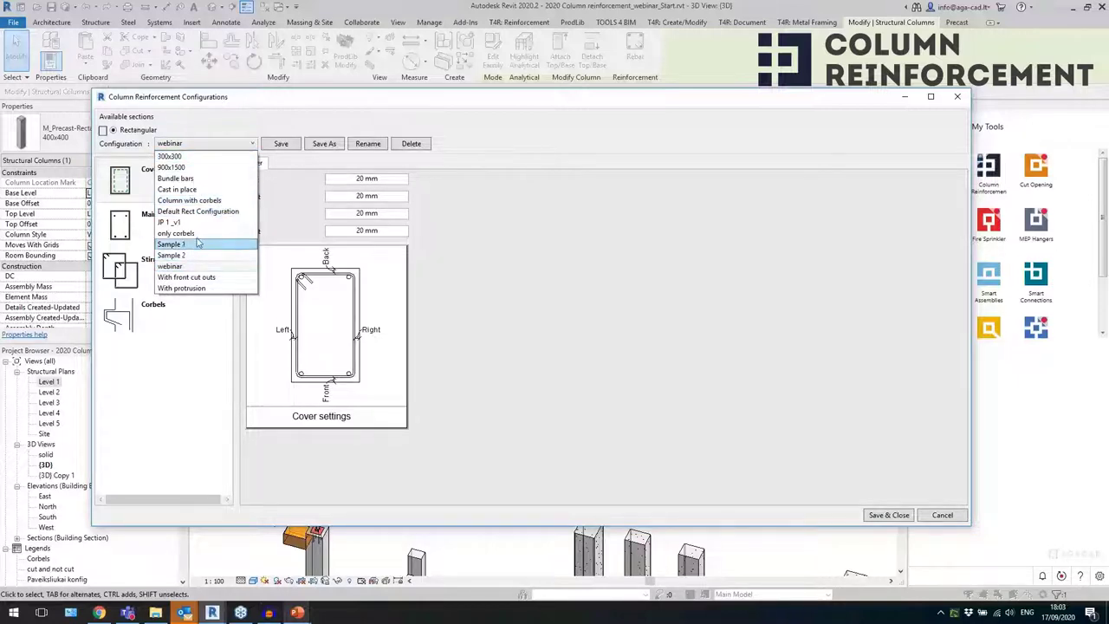
left_click(198, 211)
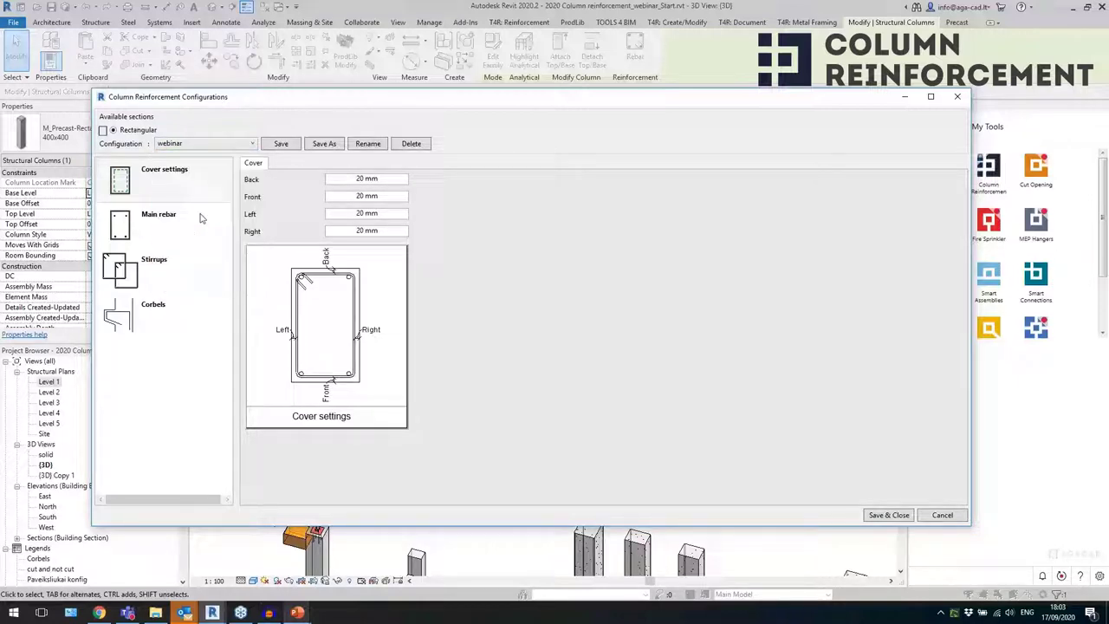
left_click(321, 145)
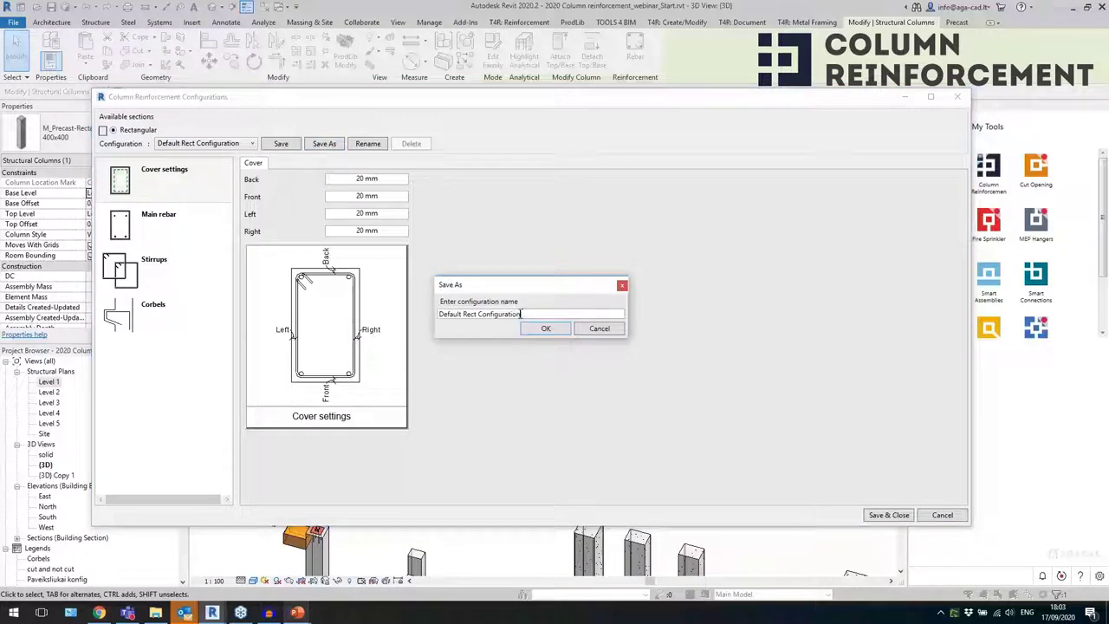
left_click_drag(522, 314, 446, 330)
key("BackSpace")
key("BackSpace")
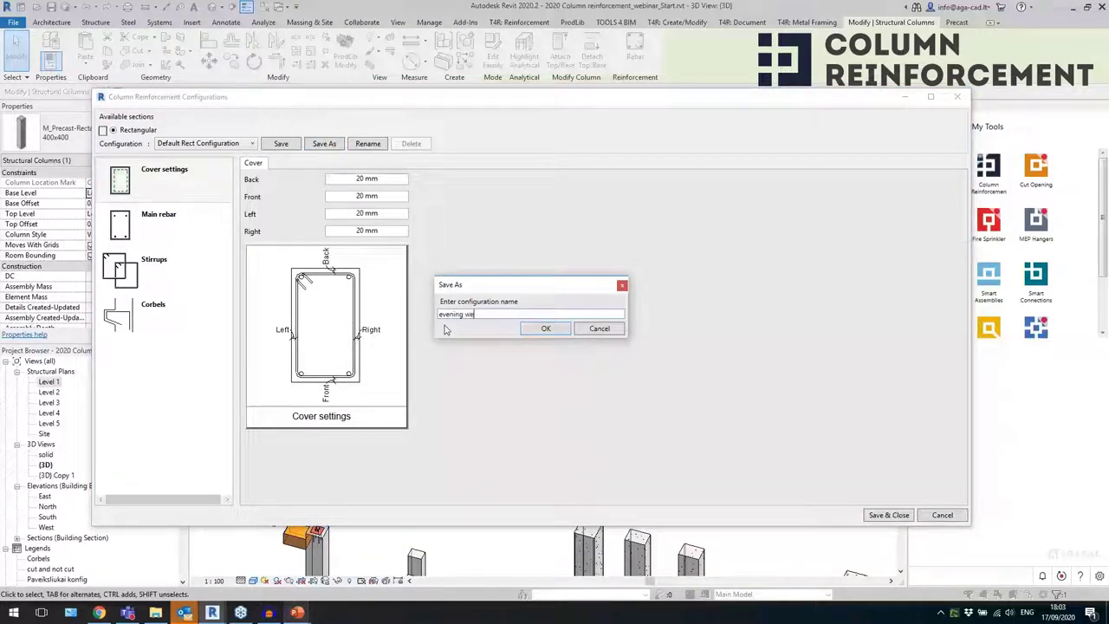
type("evening webinar")
key("Return")
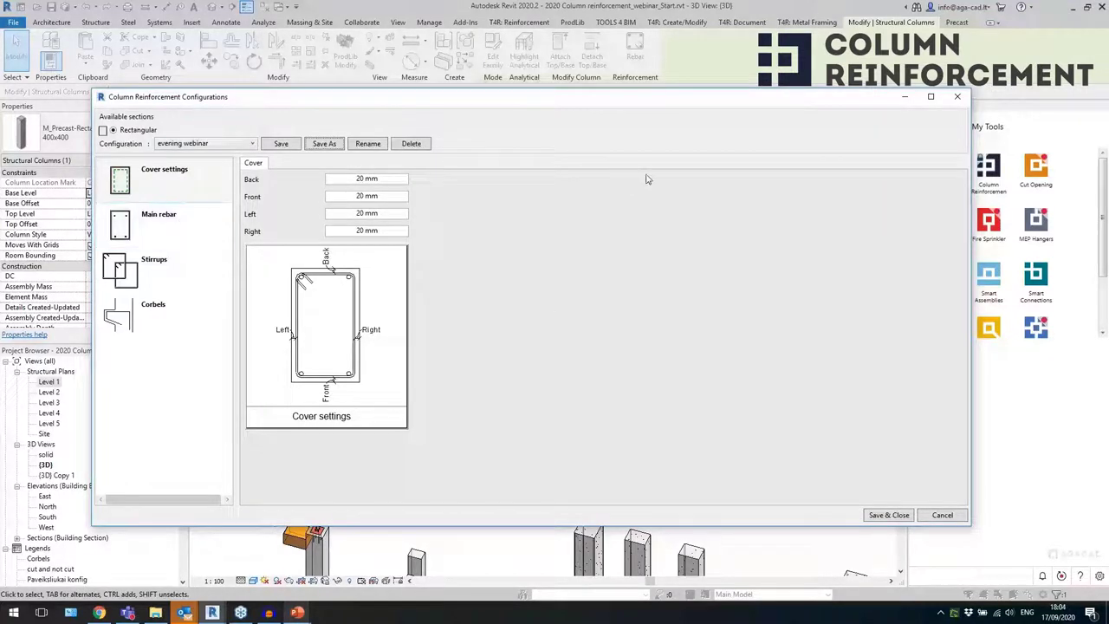
left_click(185, 192)
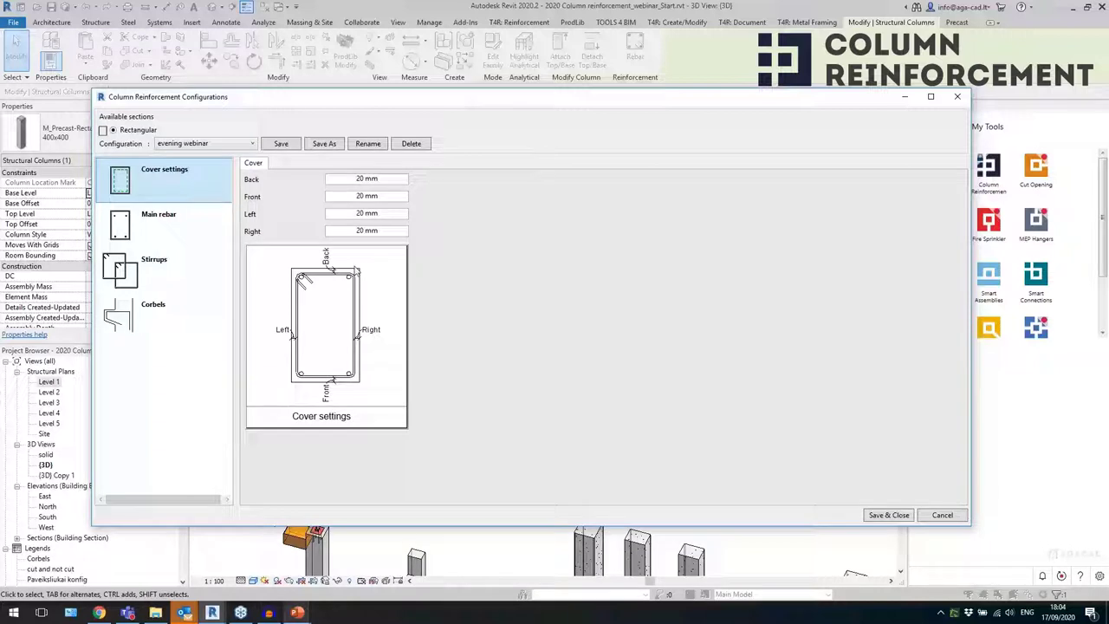
- Review the Back, Front, Left and Right cover values of the configuration
left_click_drag(337, 182, 386, 181)
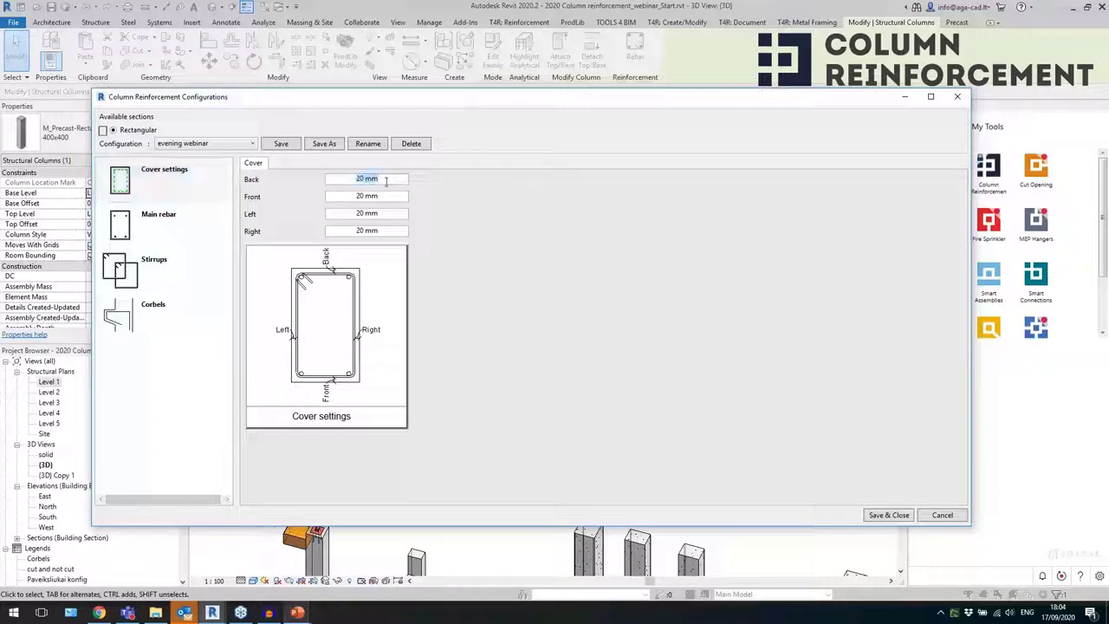
left_click(185, 187)
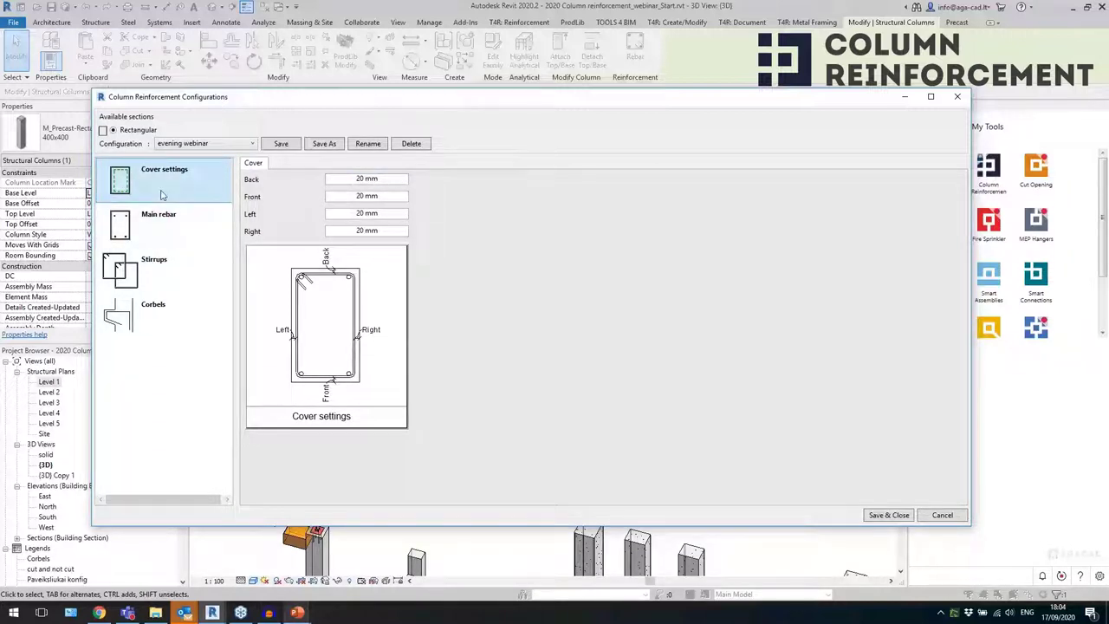
left_click_drag(338, 179, 394, 181)
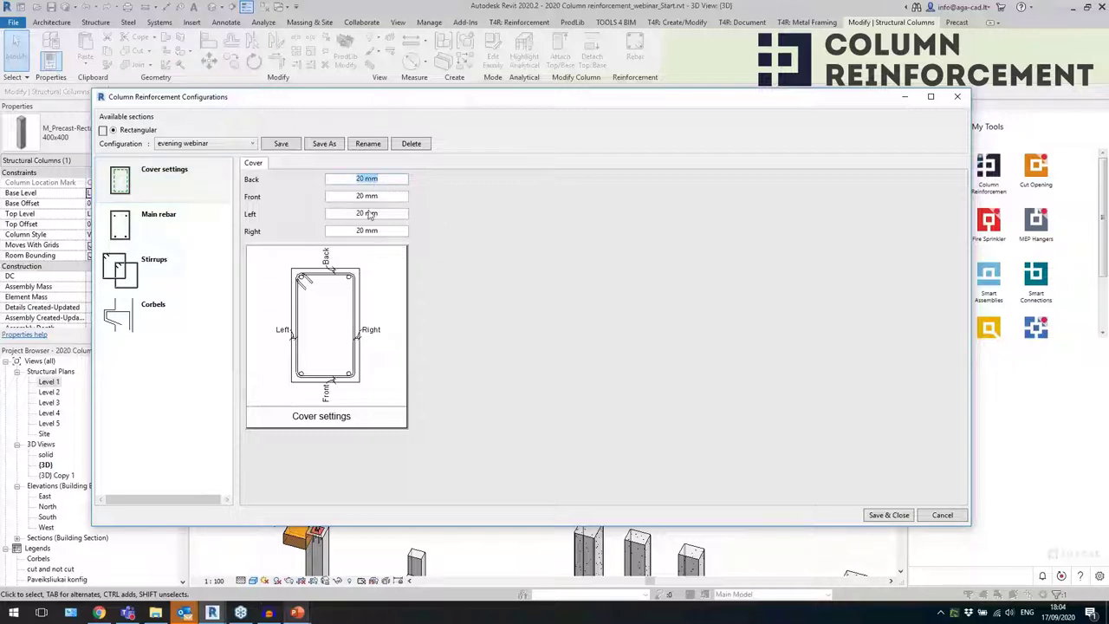
- Add a main rebar row at position Front1 with bar type H20
left_click(139, 225)
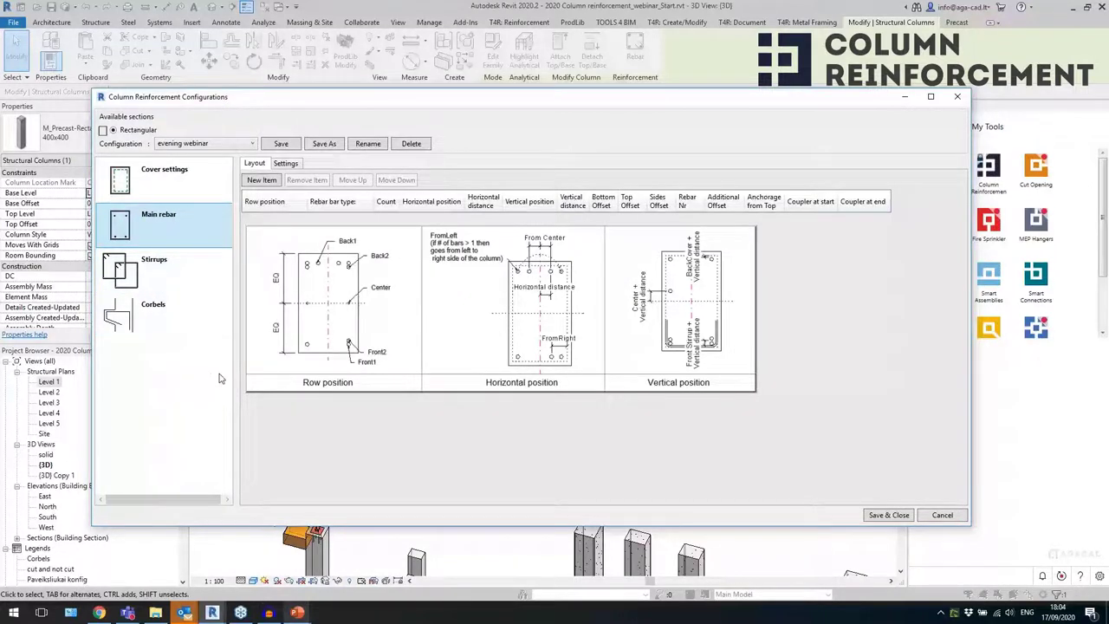
left_click(265, 182)
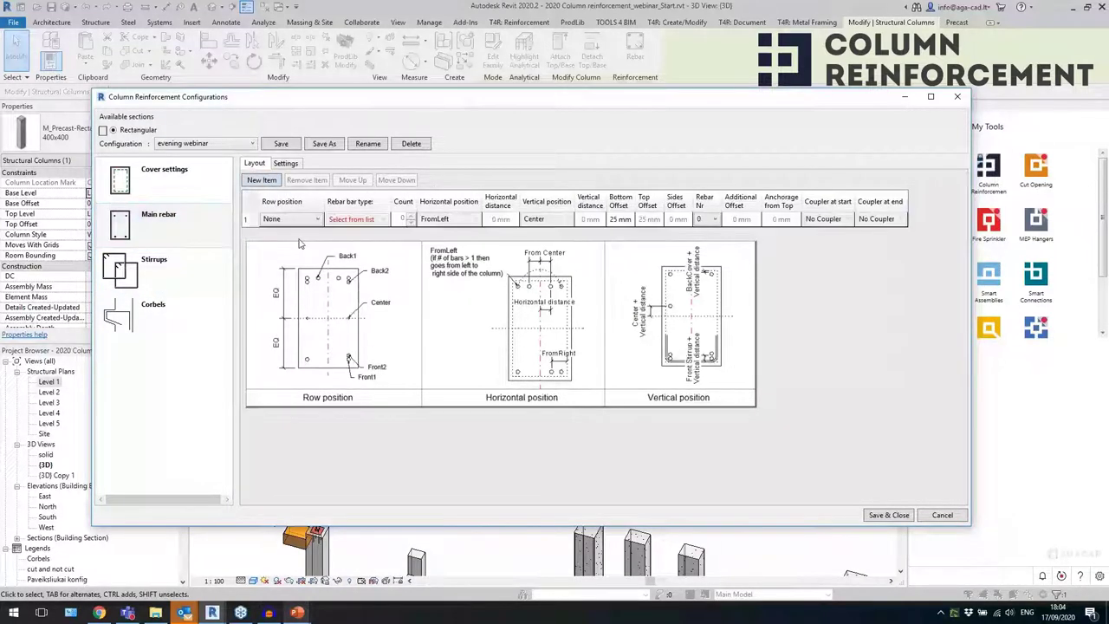
left_click(249, 219)
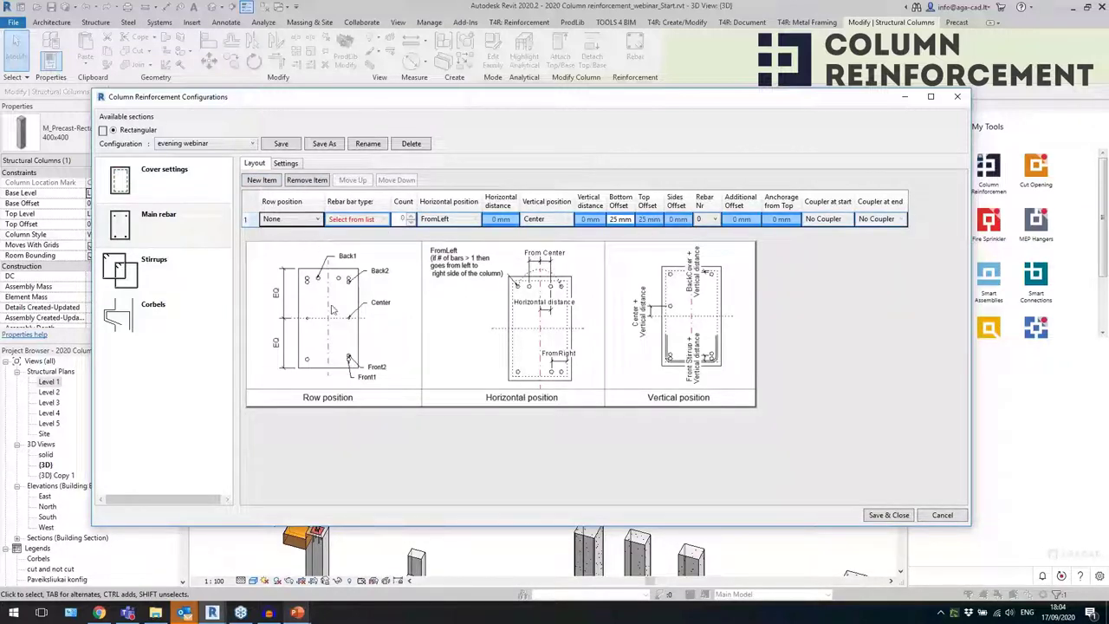
left_click(294, 224)
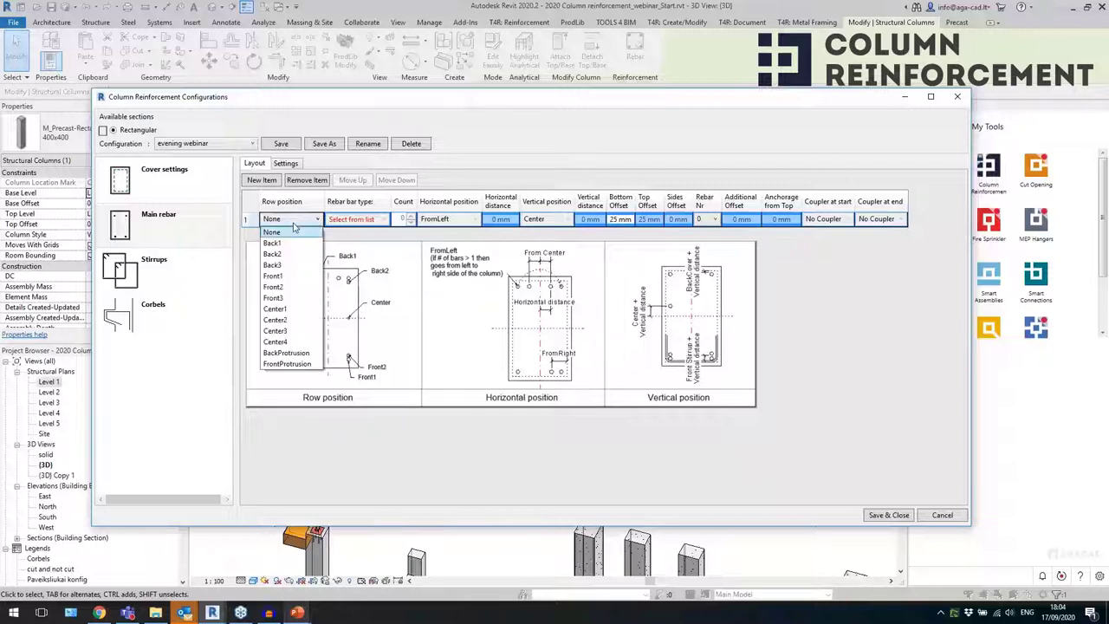
left_click(274, 277)
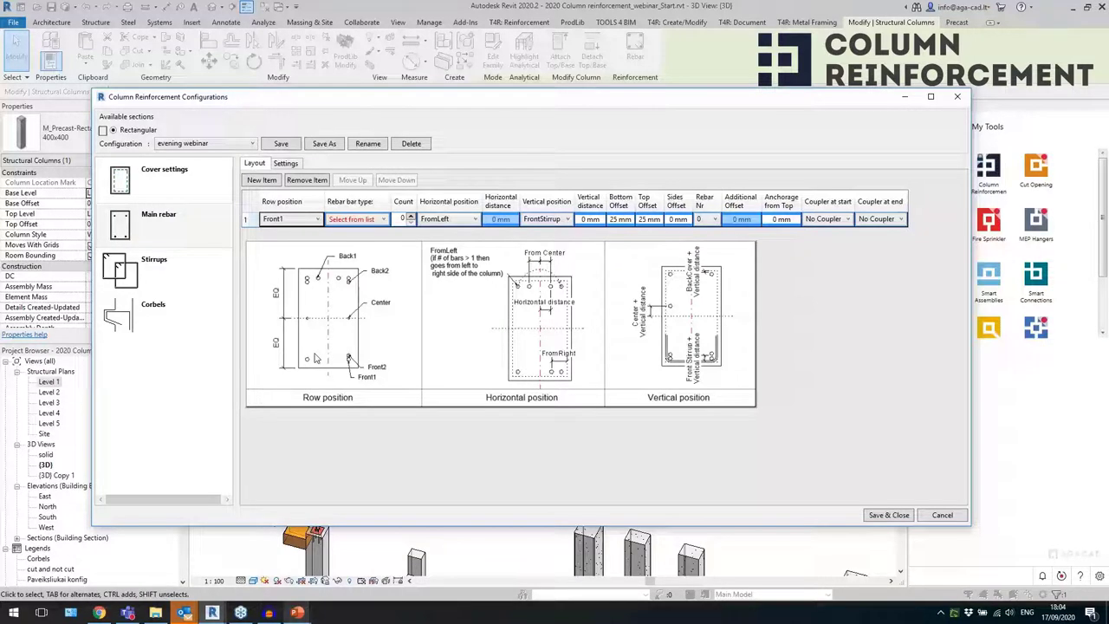
left_click(356, 220)
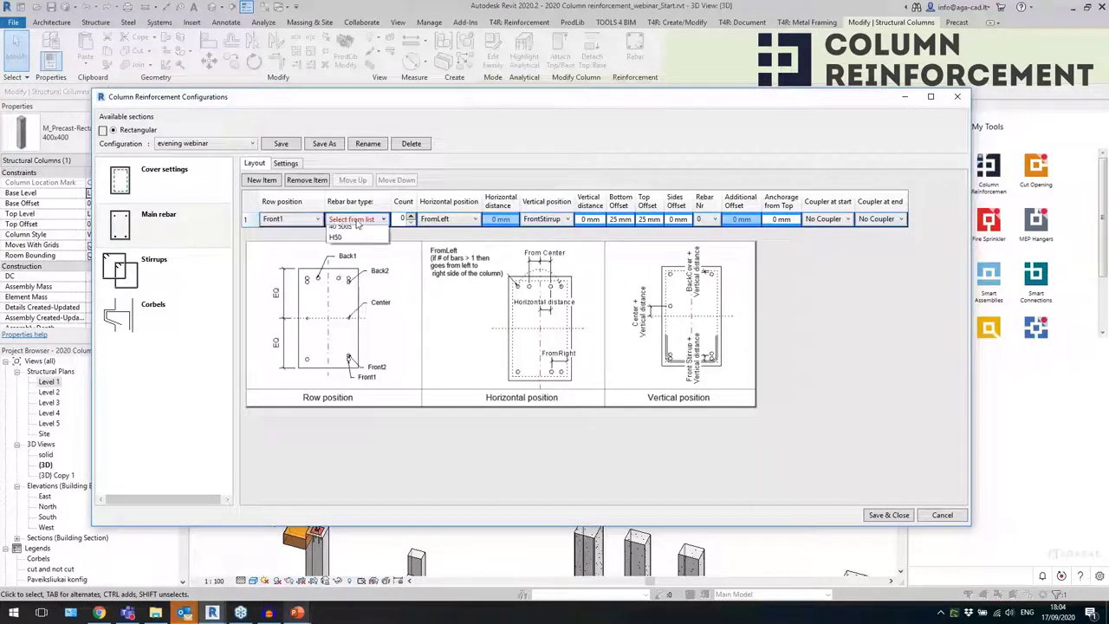
left_click(339, 333)
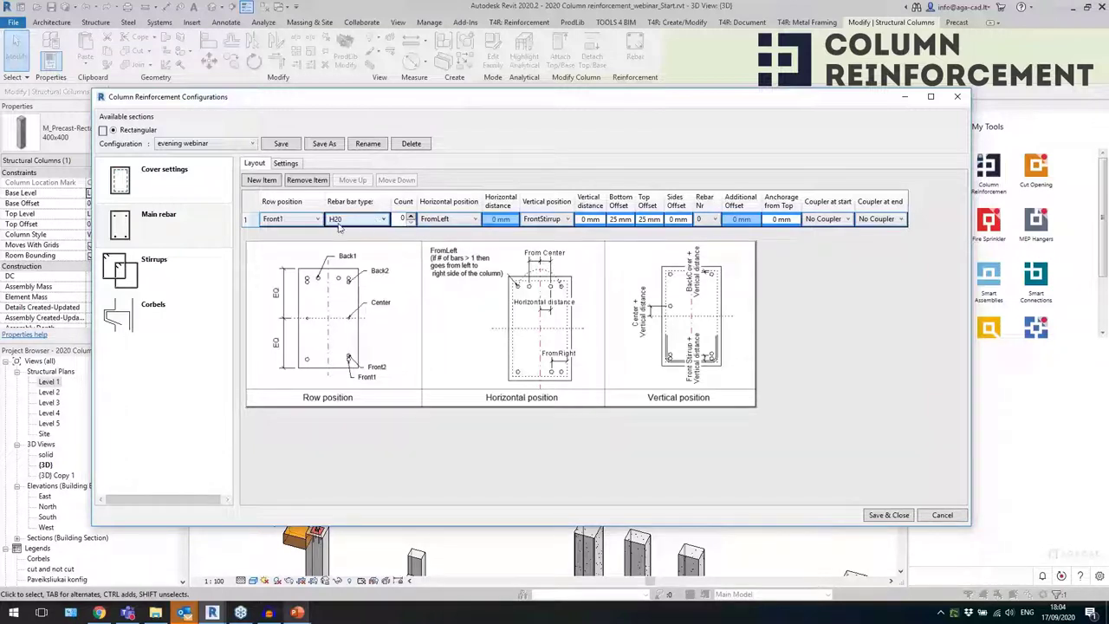
- Set the bar count of the Front1 main rebar row to 4
left_click(411, 216)
left_click(345, 220)
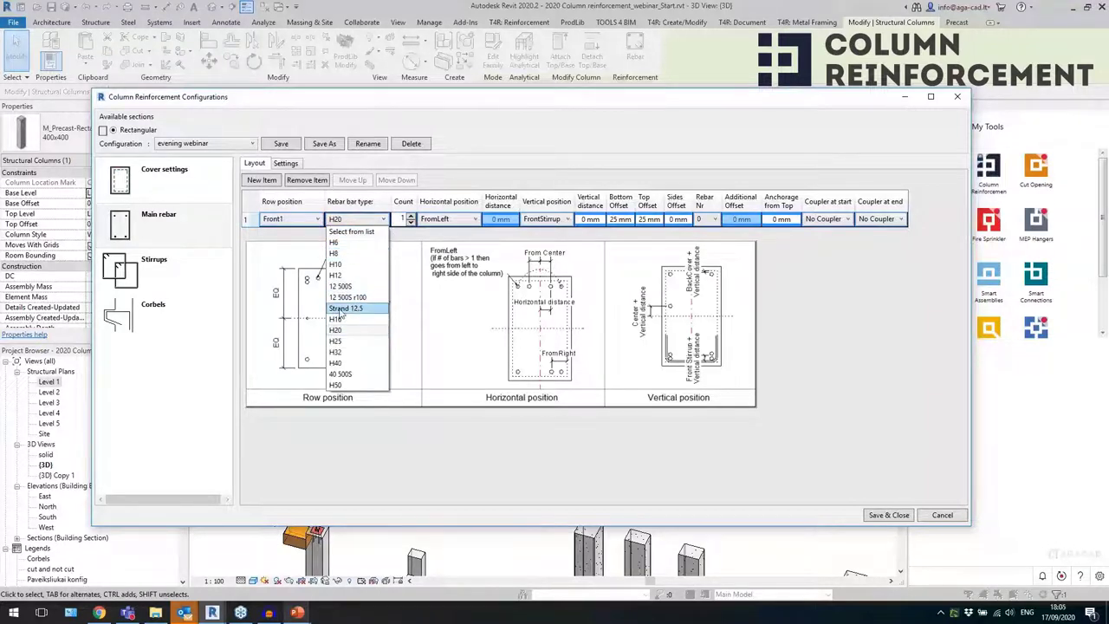
left_click(435, 194)
left_click(411, 217)
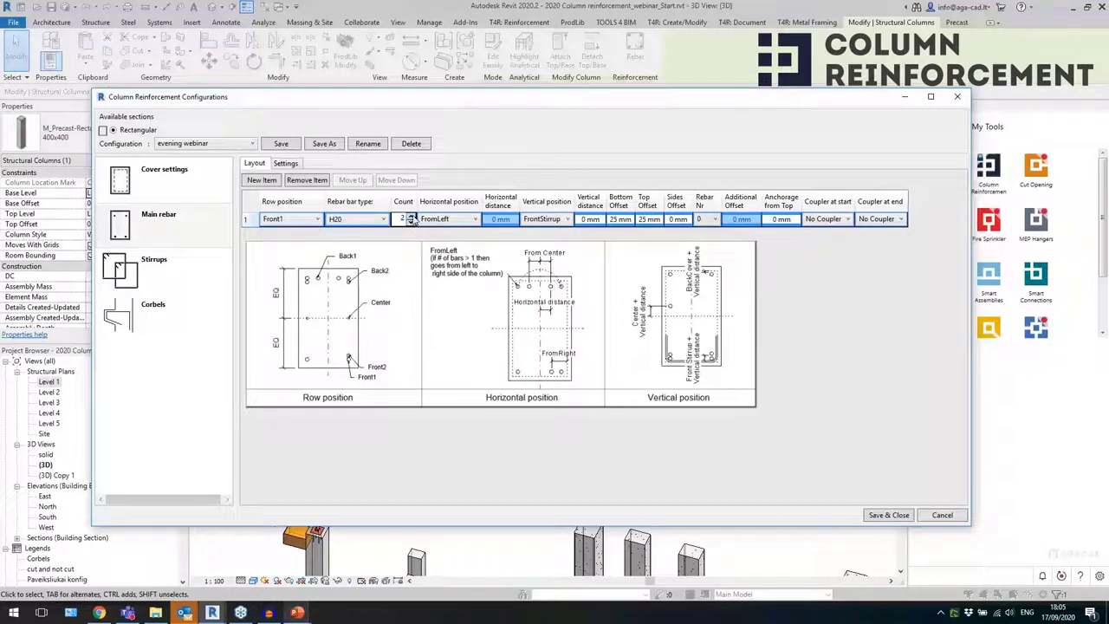
left_click(412, 216)
- Check the horizontal and vertical position options available for the Front1 row
left_click(475, 220)
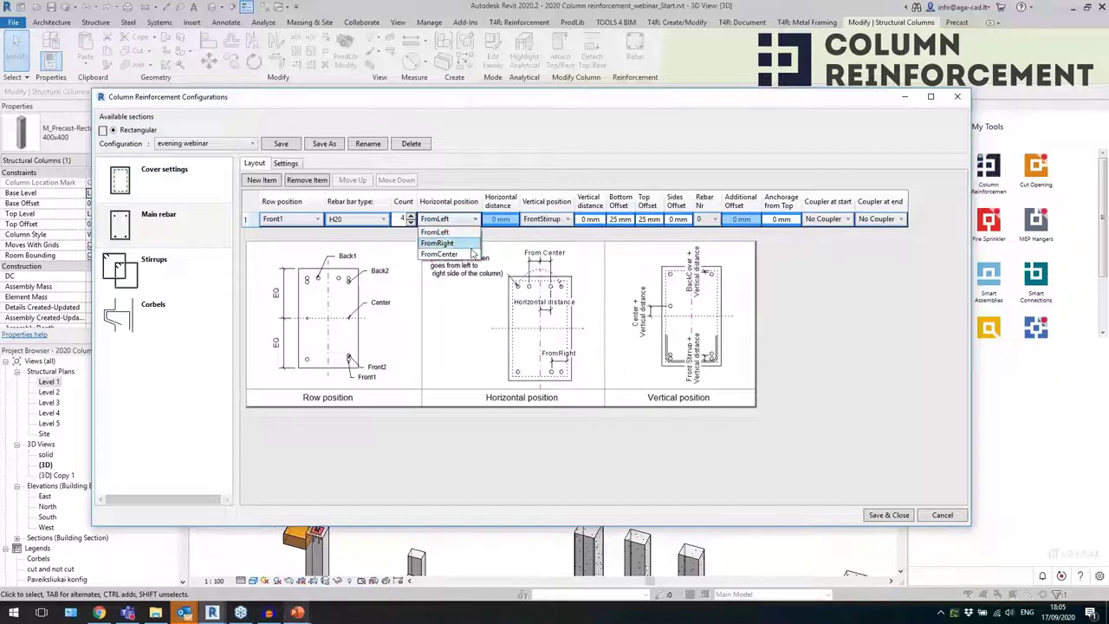
left_click(536, 236)
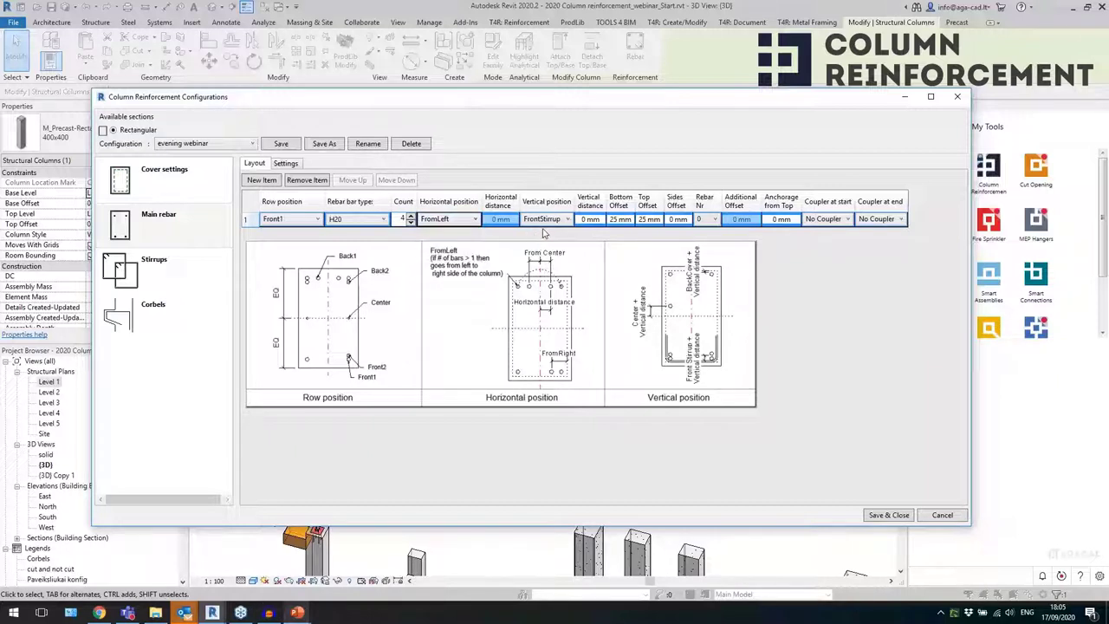
left_click(561, 220)
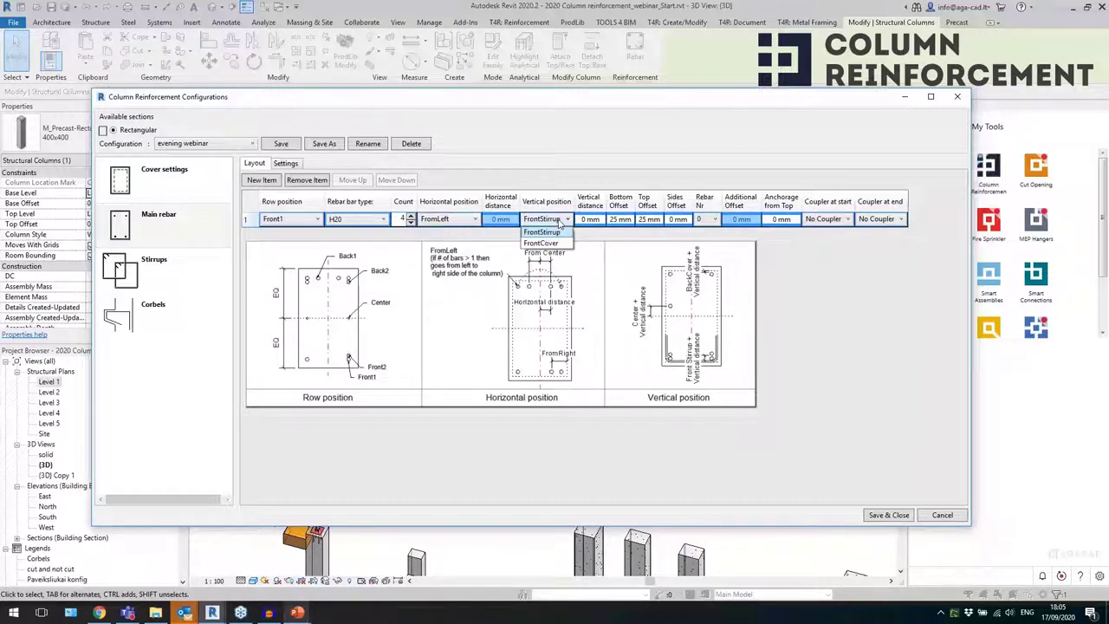
left_click(587, 241)
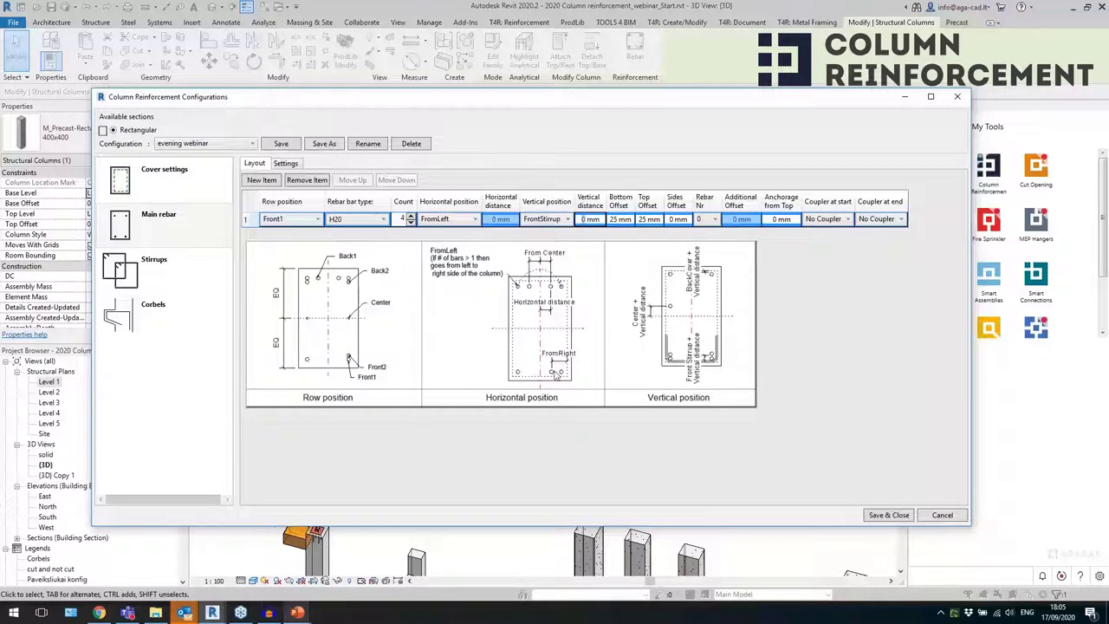
left_click(566, 220)
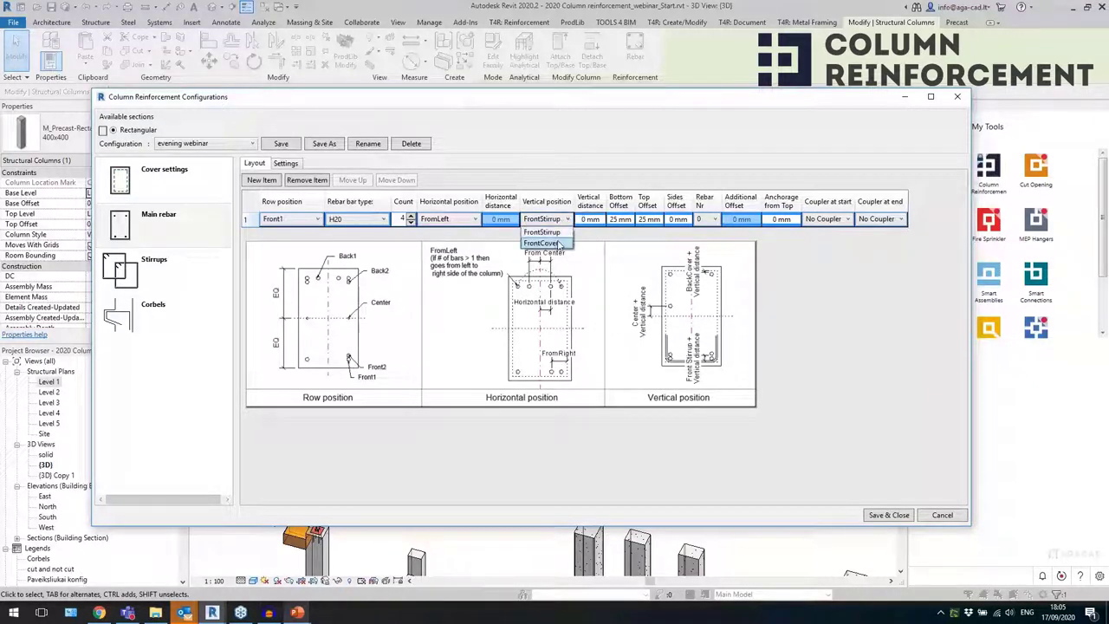
left_click(602, 241)
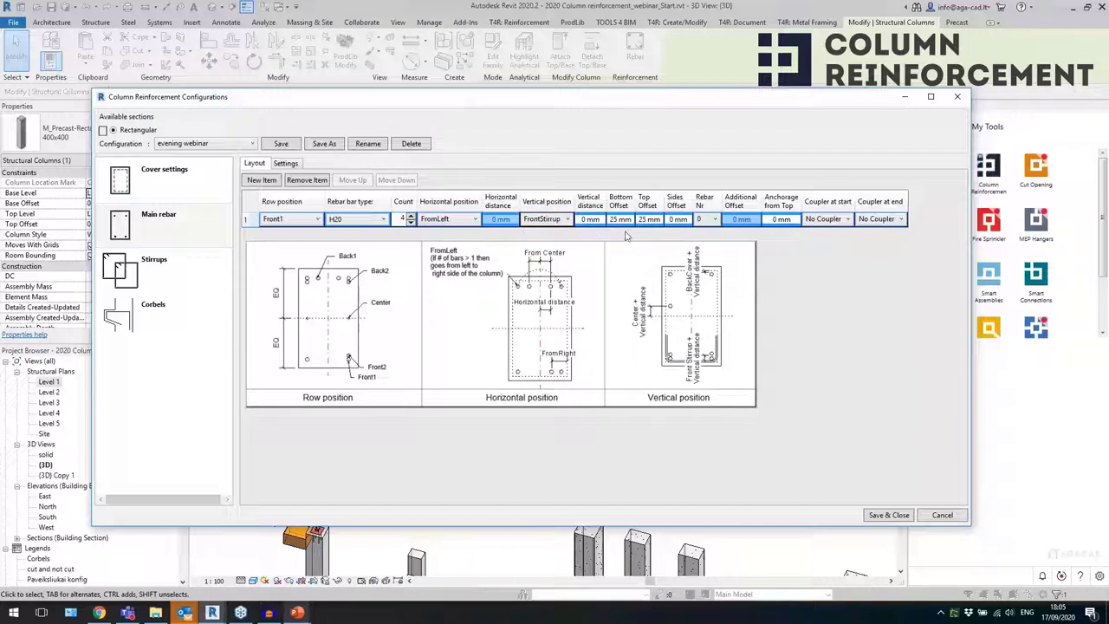
- Review the bottom, top and sides offsets and the anchorage from top of the Front1 row
left_click(612, 219)
left_click(642, 219)
left_click(679, 219)
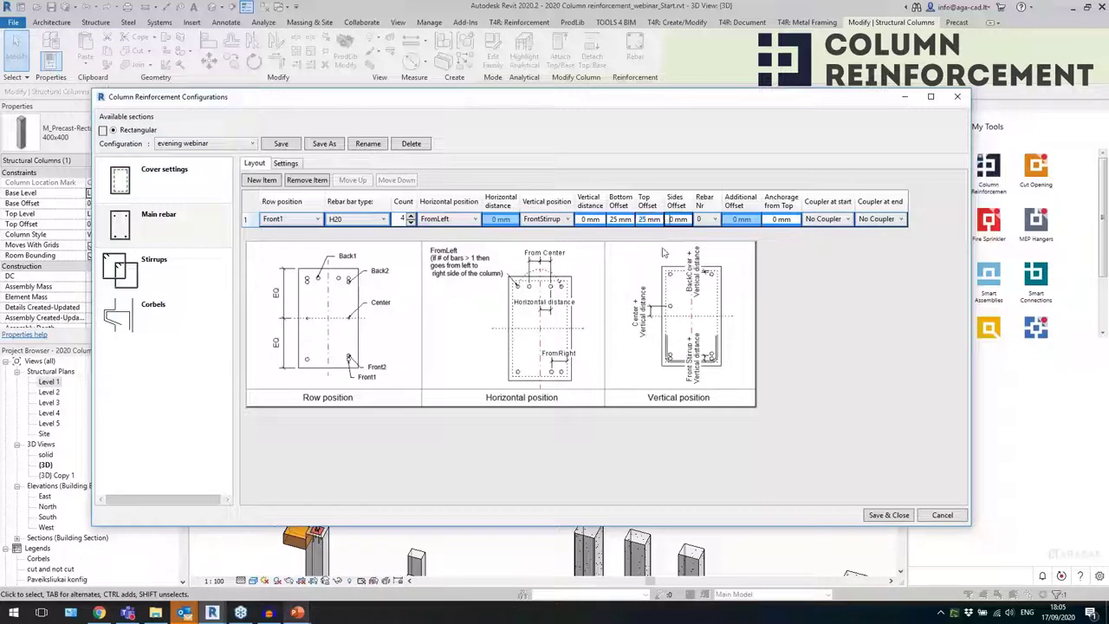
left_click(771, 220)
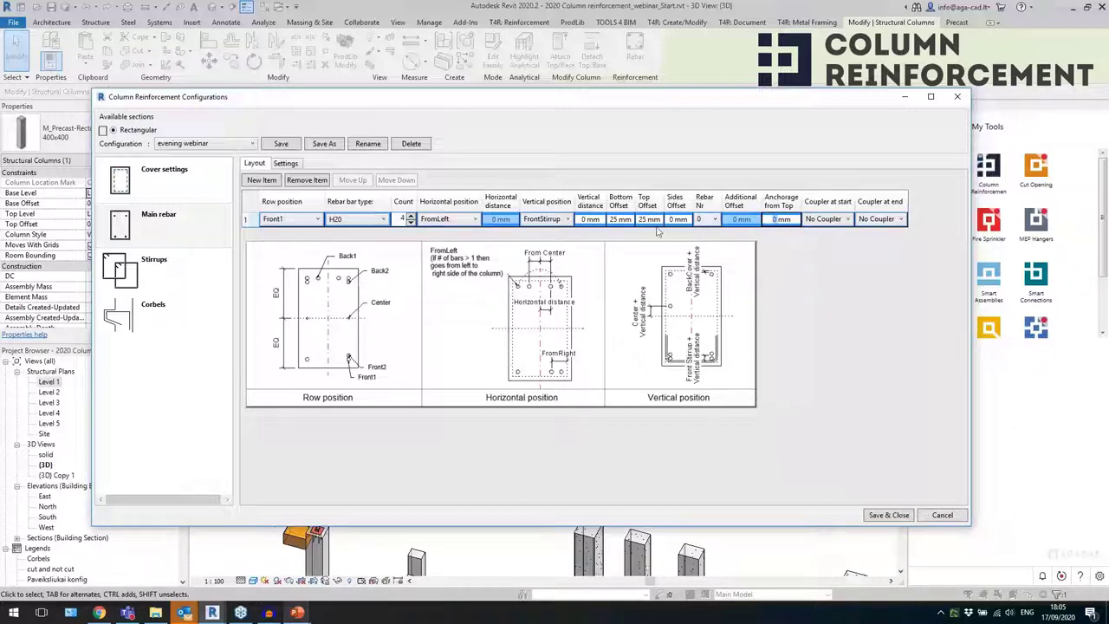
- Re-enter the Front1 row's bottom offset as 25 mm and check its vertical distance
left_click(620, 220)
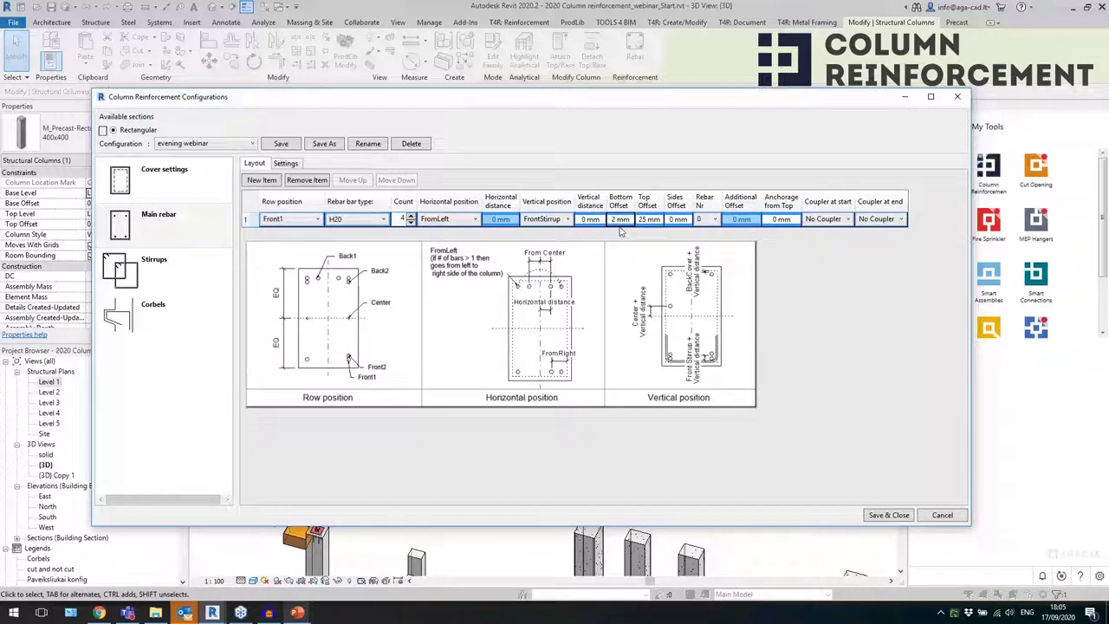
type("5")
left_click(587, 219)
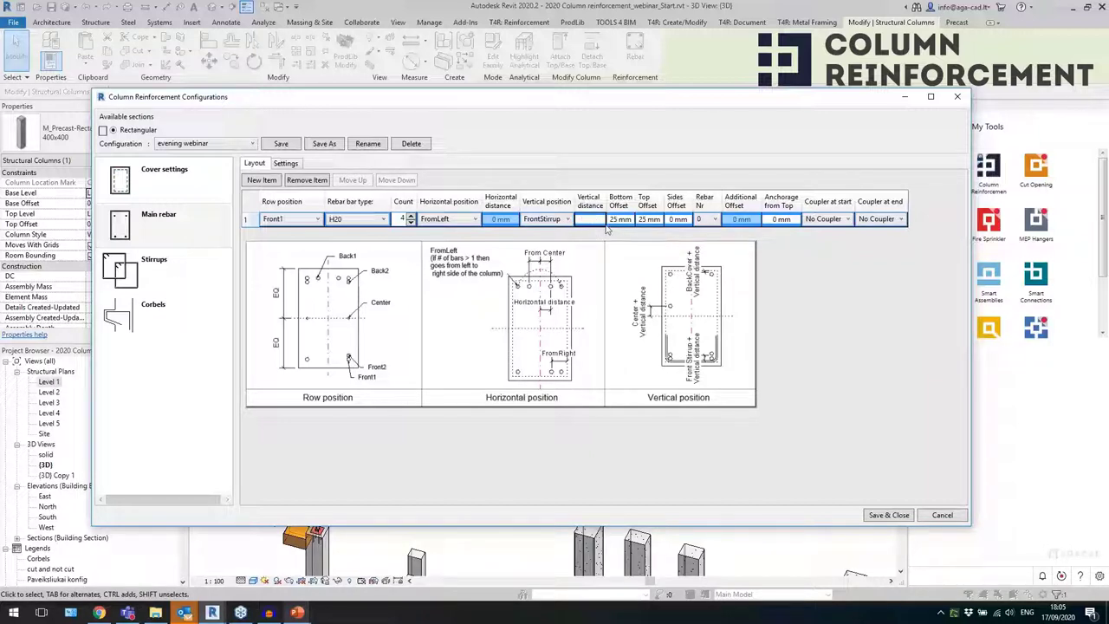
left_click(620, 219)
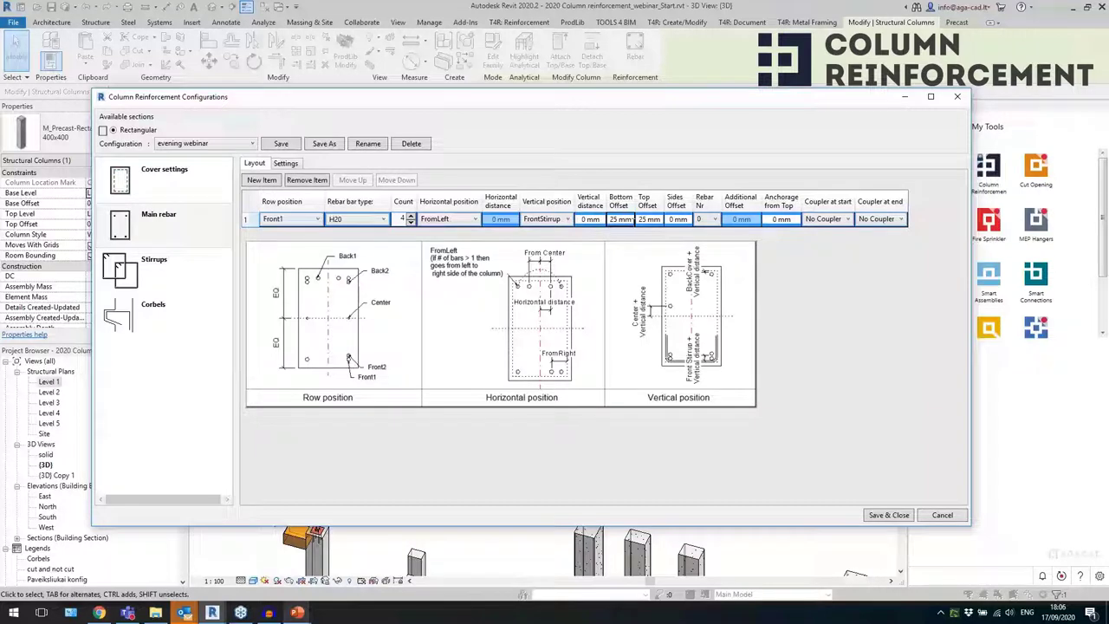
- Check the Front1 row's sides offset, anchorage from top and the available couplers at the bar start
left_click(676, 219)
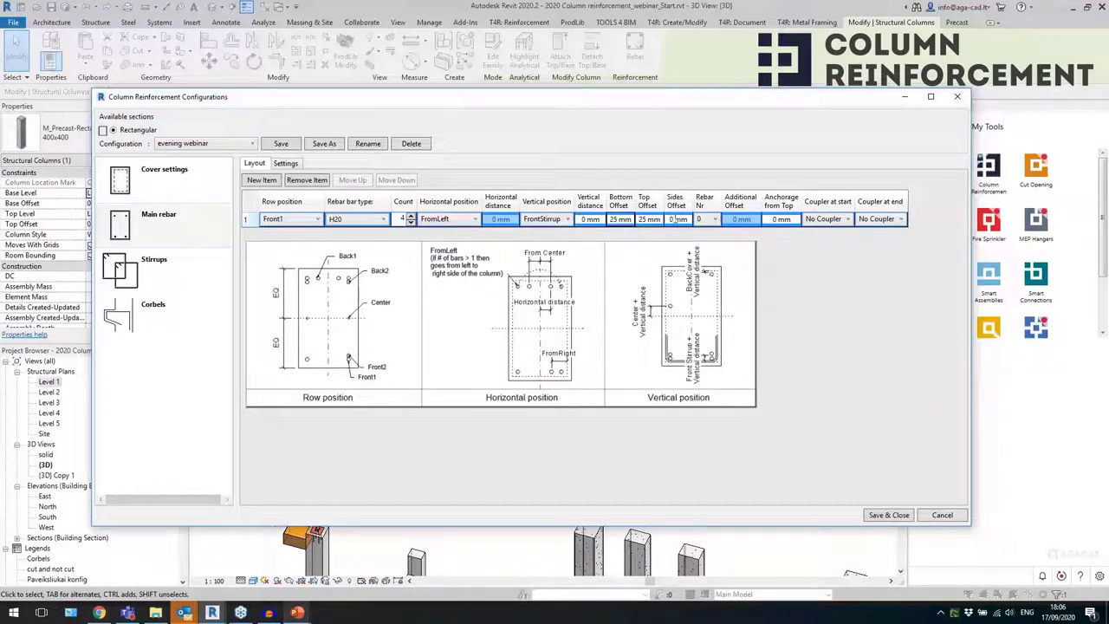
left_click(788, 220)
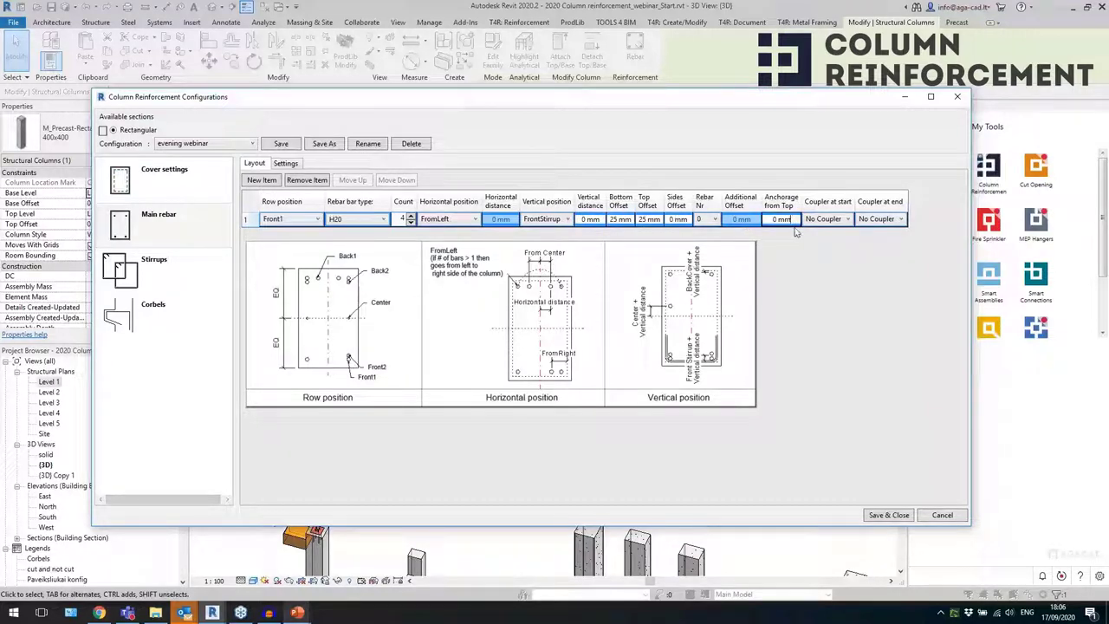
left_click(845, 220)
left_click(844, 217)
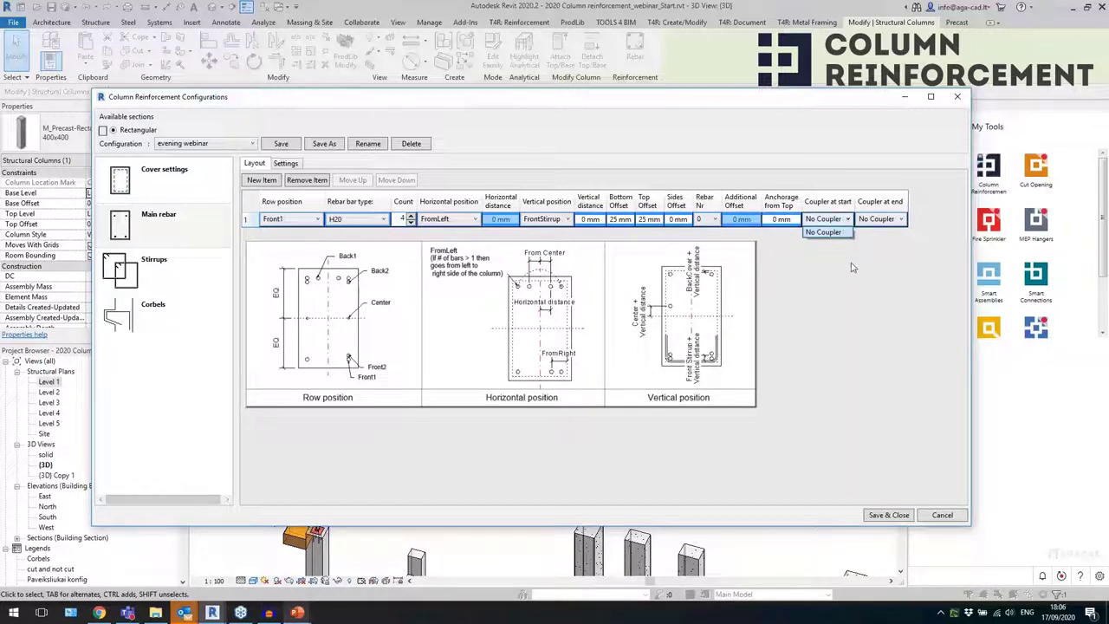
left_click(892, 257)
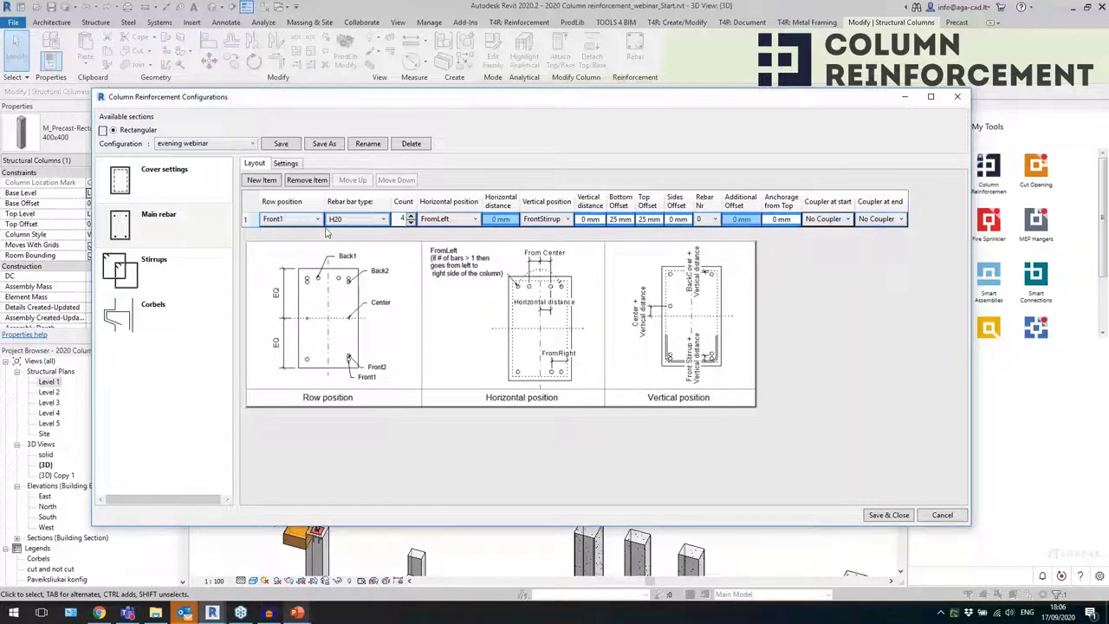
- Add a second main rebar row and set its row position to Back1
left_click(270, 182)
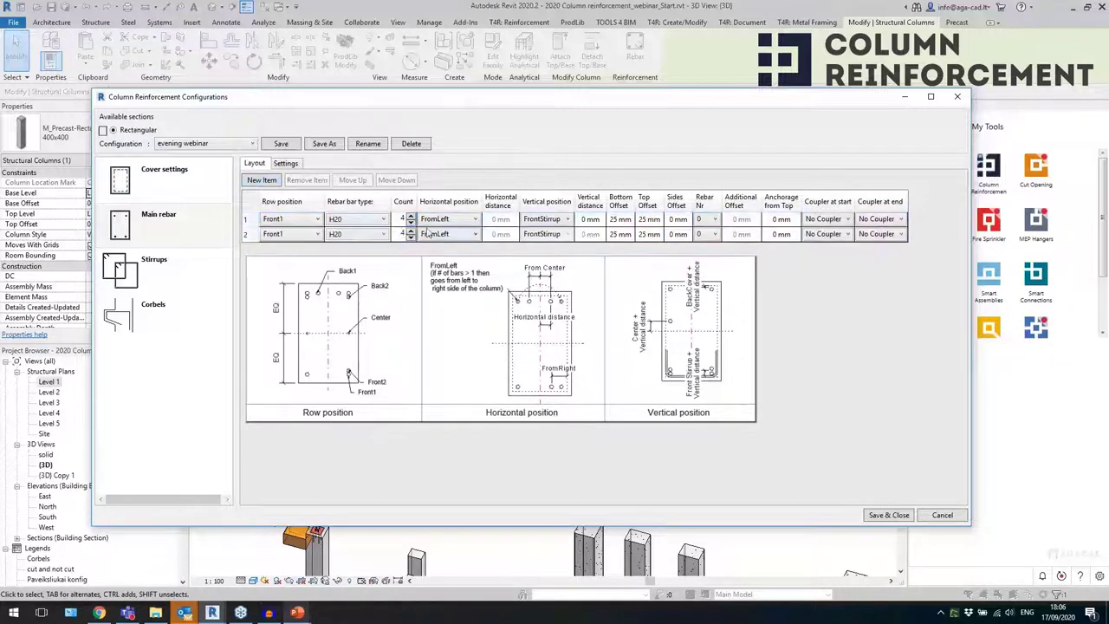
left_click(287, 242)
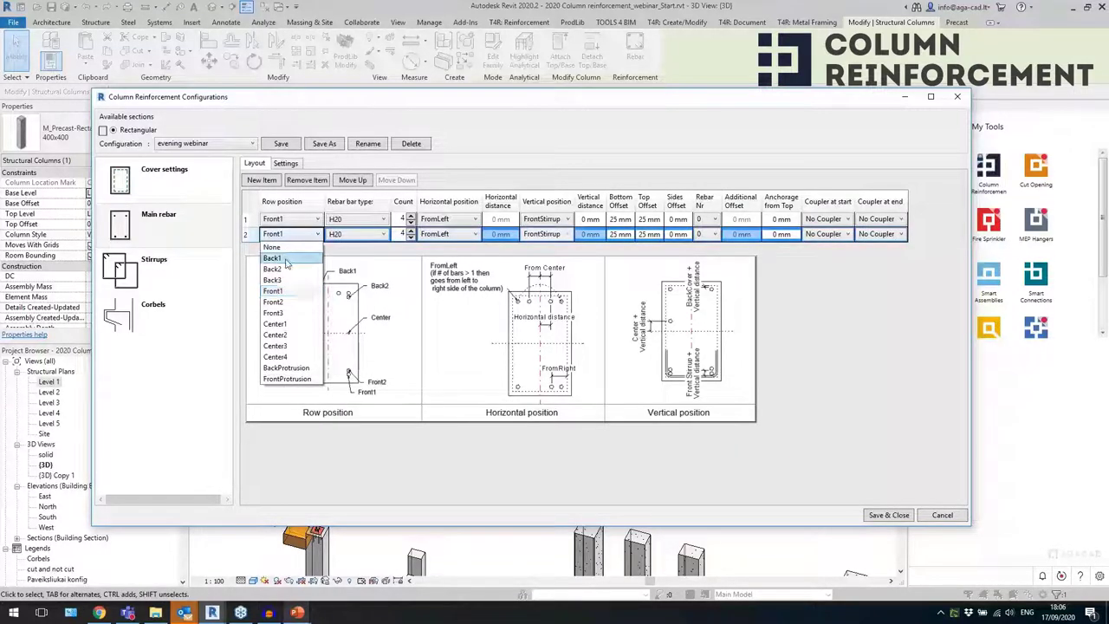
left_click(289, 258)
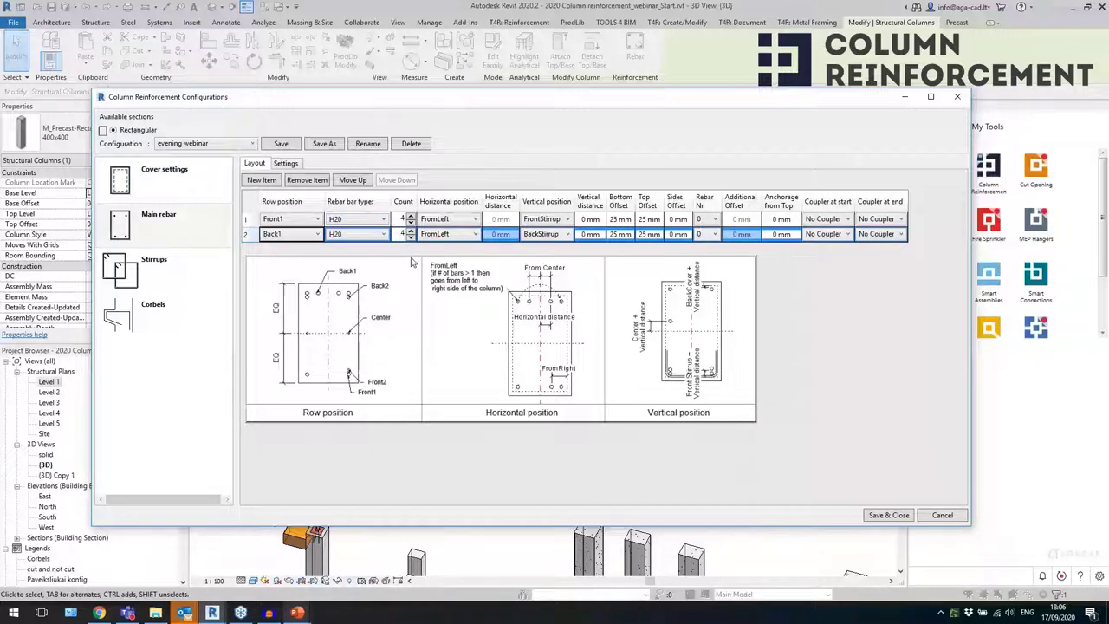
- Add a stirrup item to the configuration and set its rebar bar type to H8
left_click(191, 273)
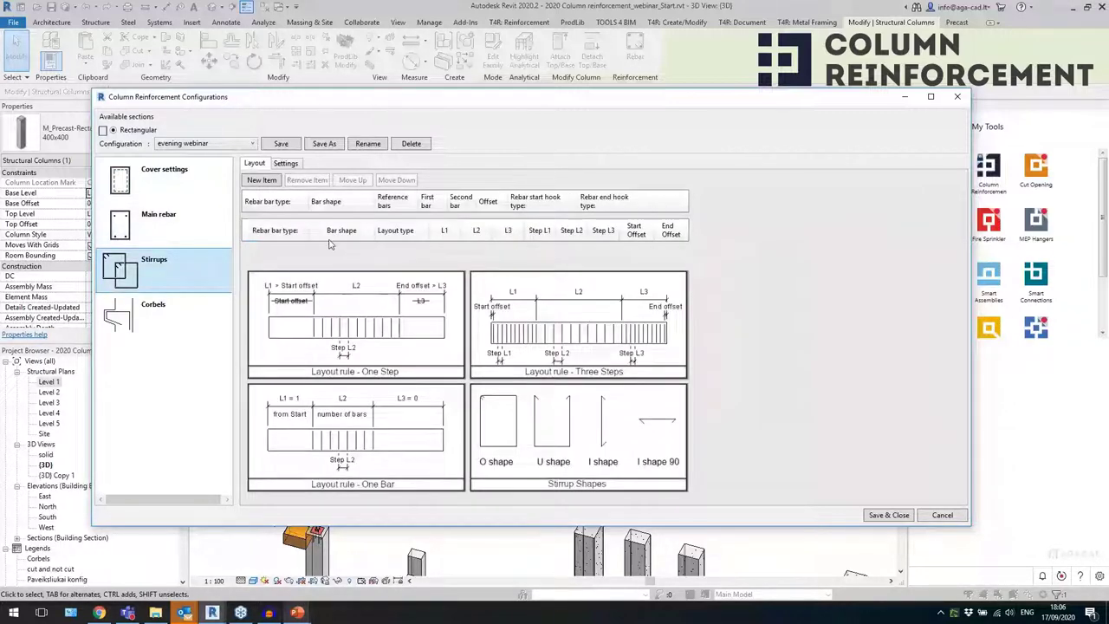
left_click(263, 181)
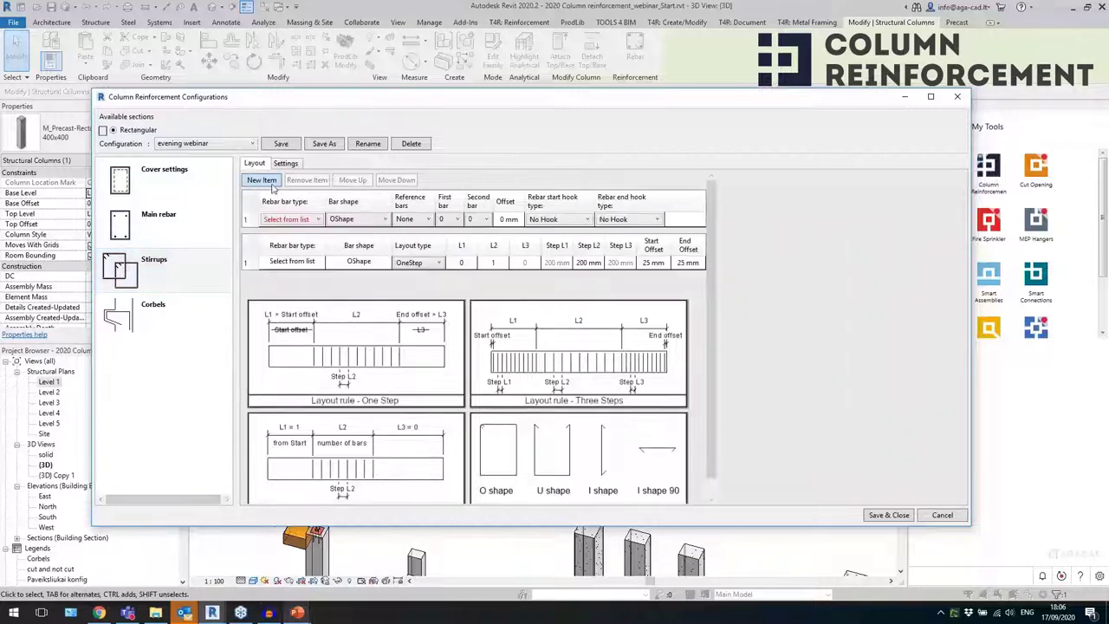
left_click(286, 222)
left_click(286, 222)
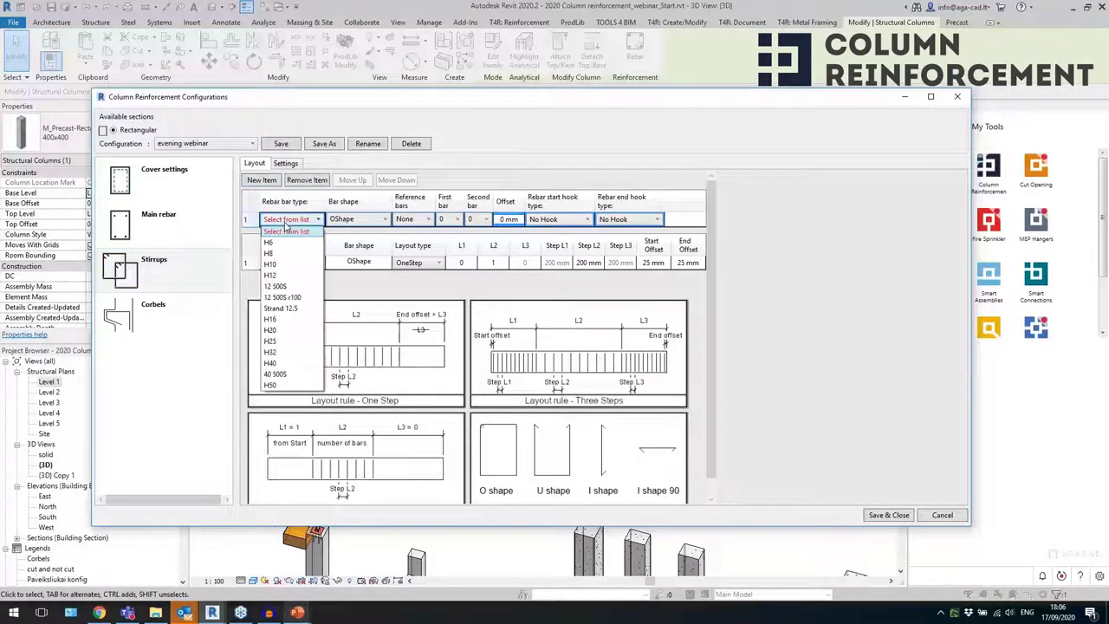
left_click(279, 229)
- Keep the stirrup's bar shape as OShape, reference it to the Front1 bars and set its second bar to 4
left_click(362, 222)
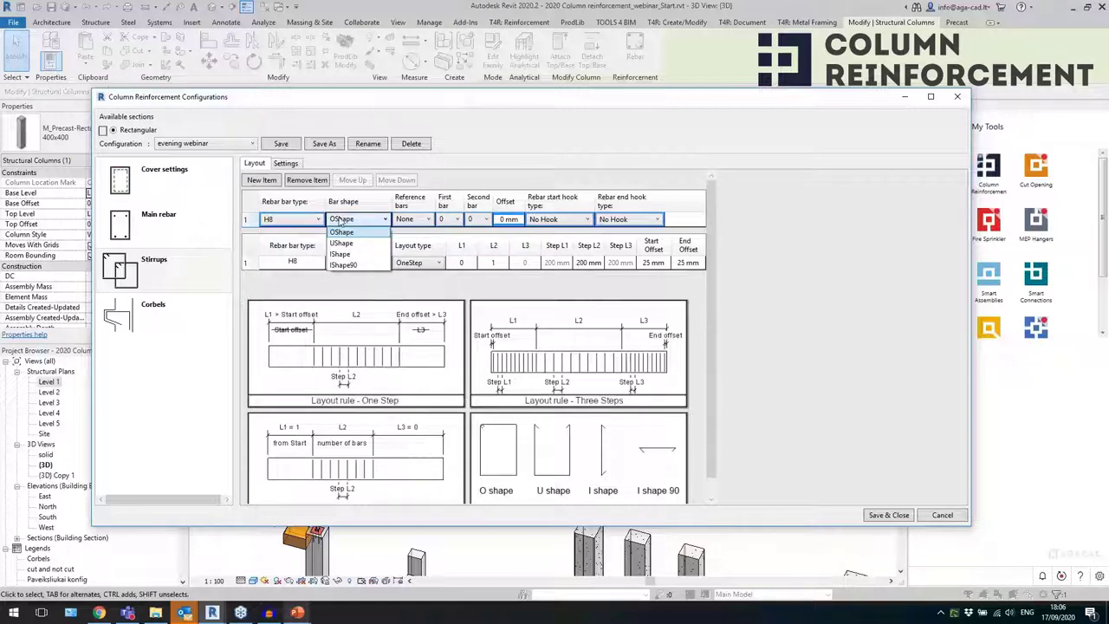
left_click(481, 175)
left_click(413, 221)
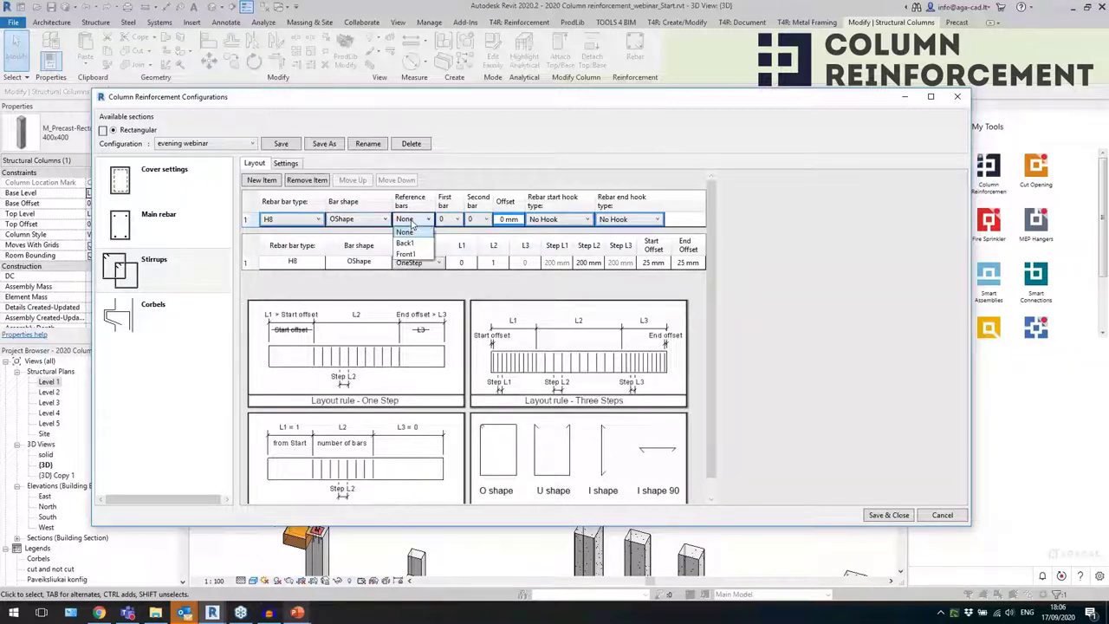
left_click(405, 253)
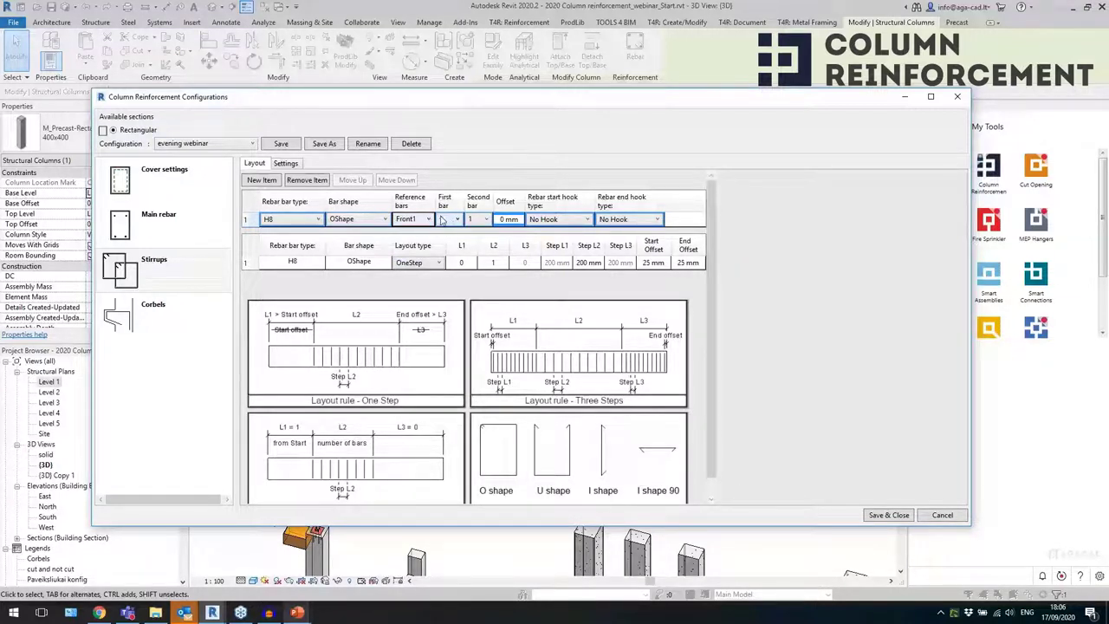
left_click(481, 223)
left_click(476, 267)
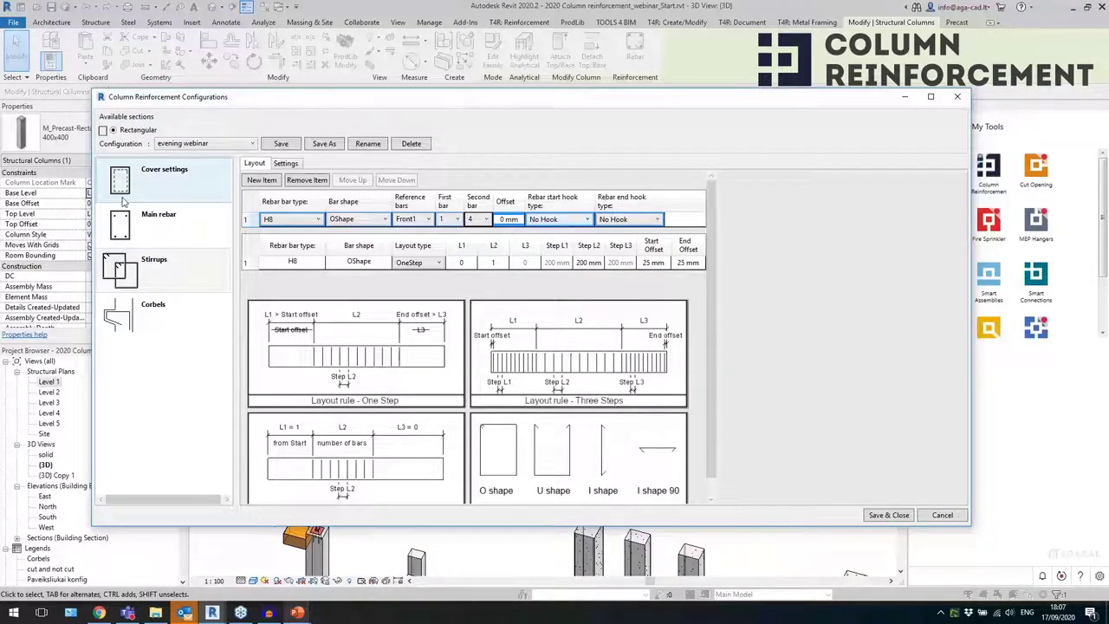
- Set both the start and end hook types of the O-shaped stirrup to Stirrup/Tie - 135 deg
left_click(568, 223)
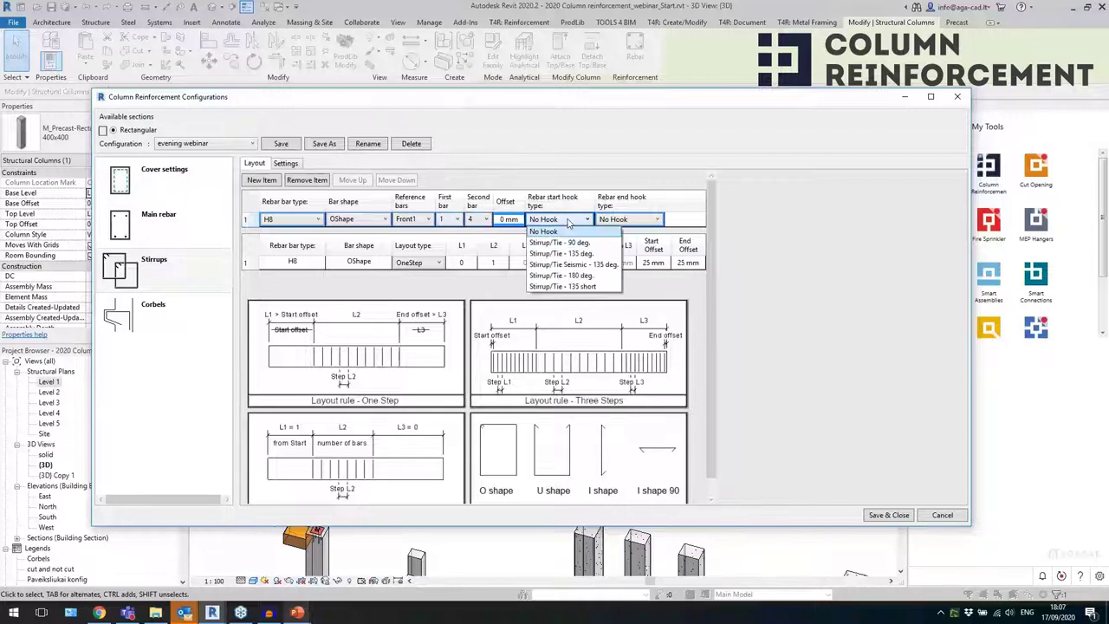
left_click(569, 223)
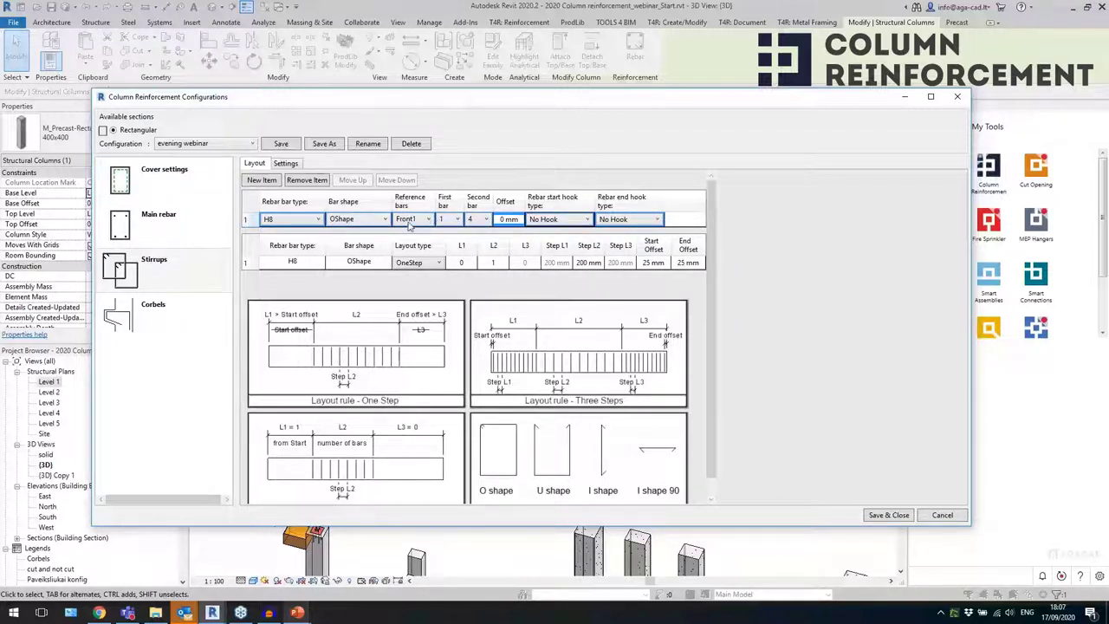
left_click(541, 222)
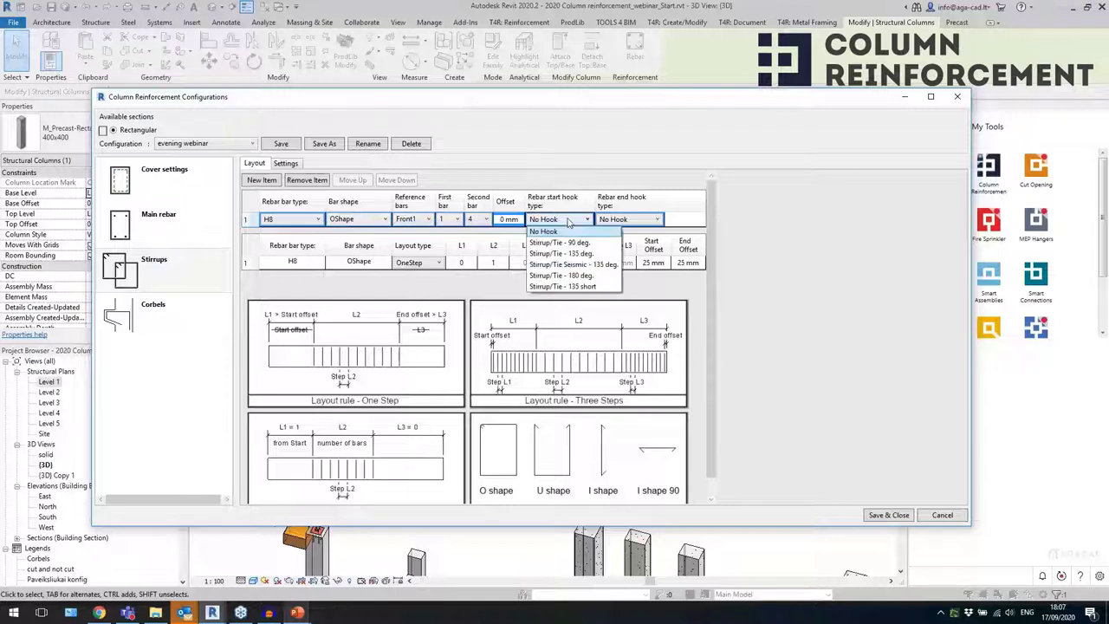
left_click(596, 254)
left_click(642, 219)
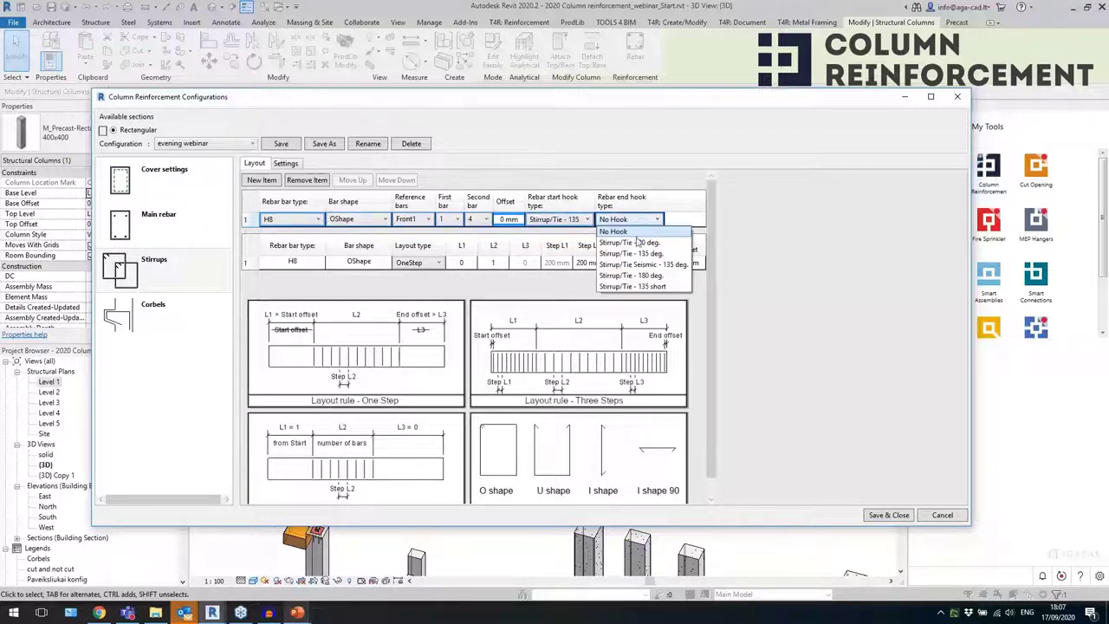
left_click(642, 253)
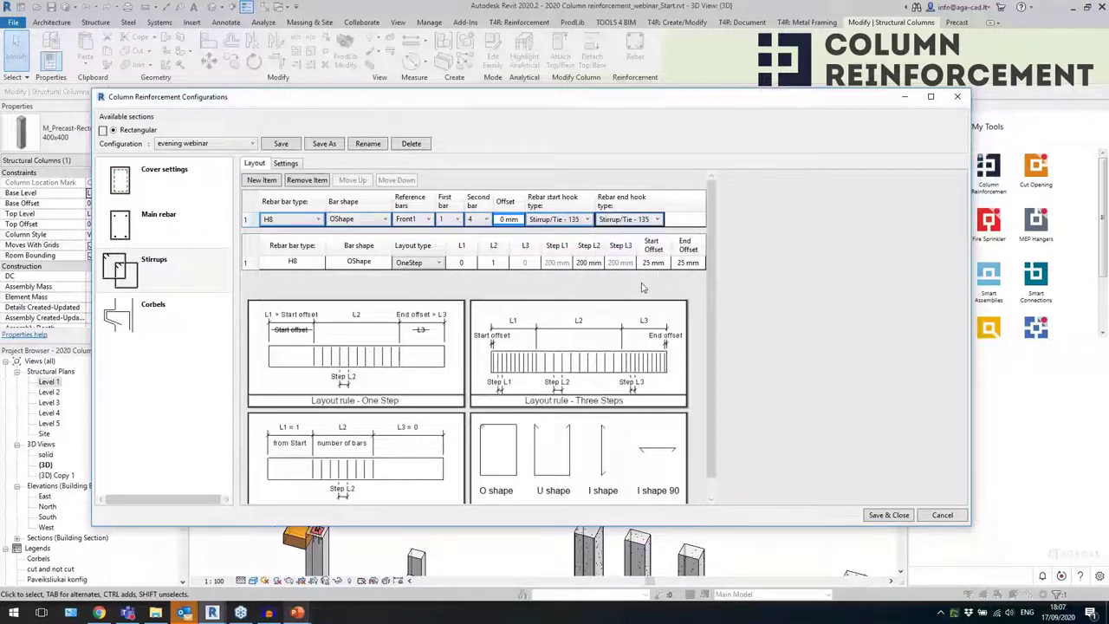
- Check the available layout types and the start and end offsets of the O-shaped stirrup
left_click(405, 265)
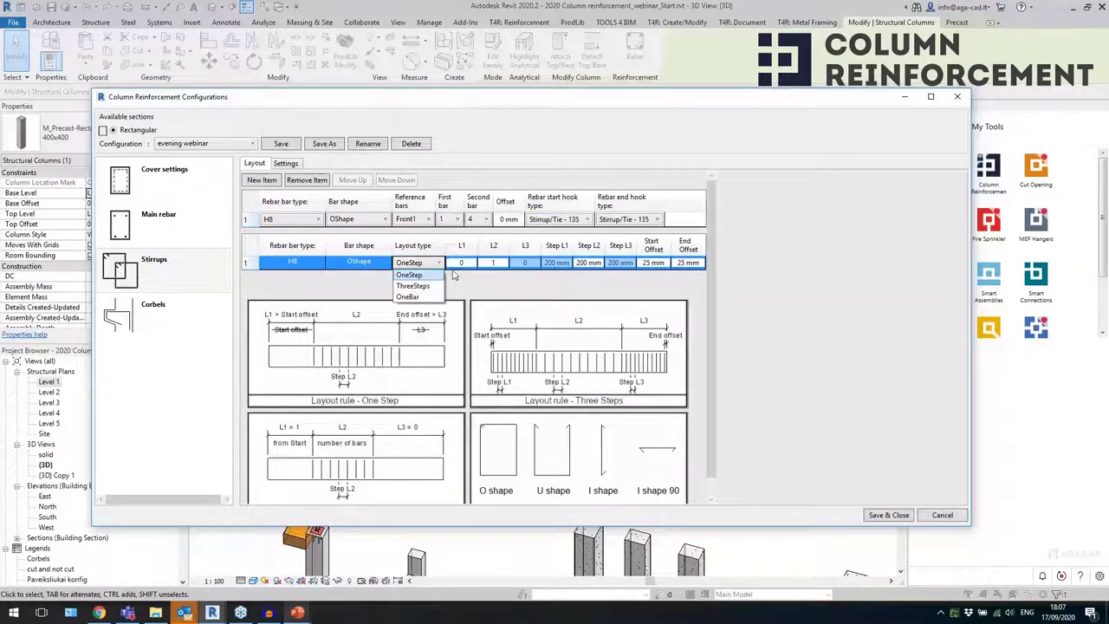
left_click(647, 268)
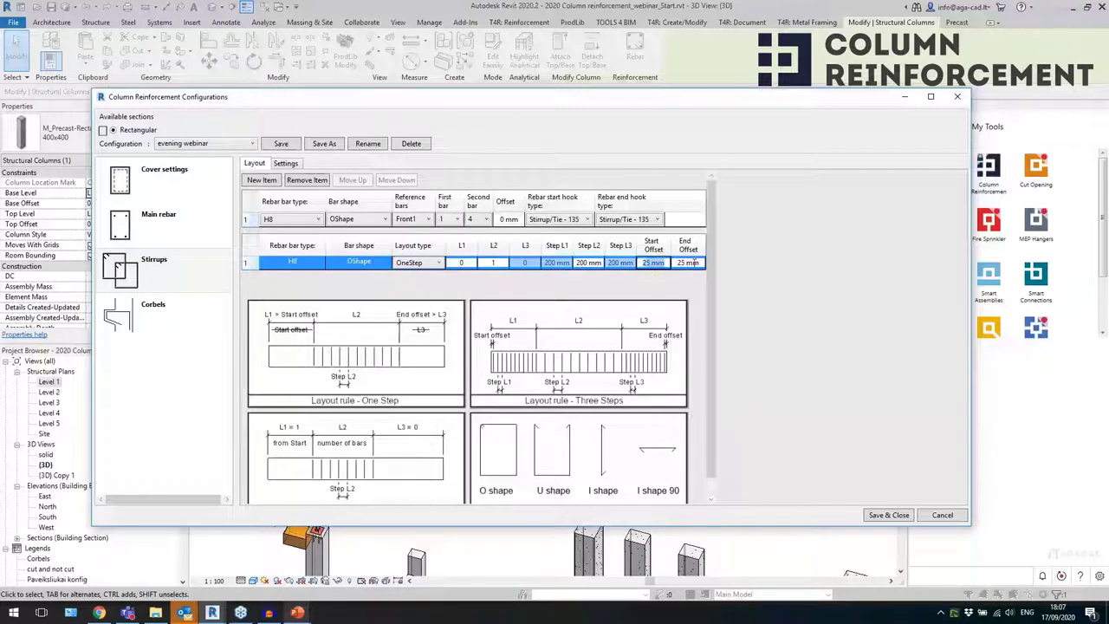
left_click(694, 262)
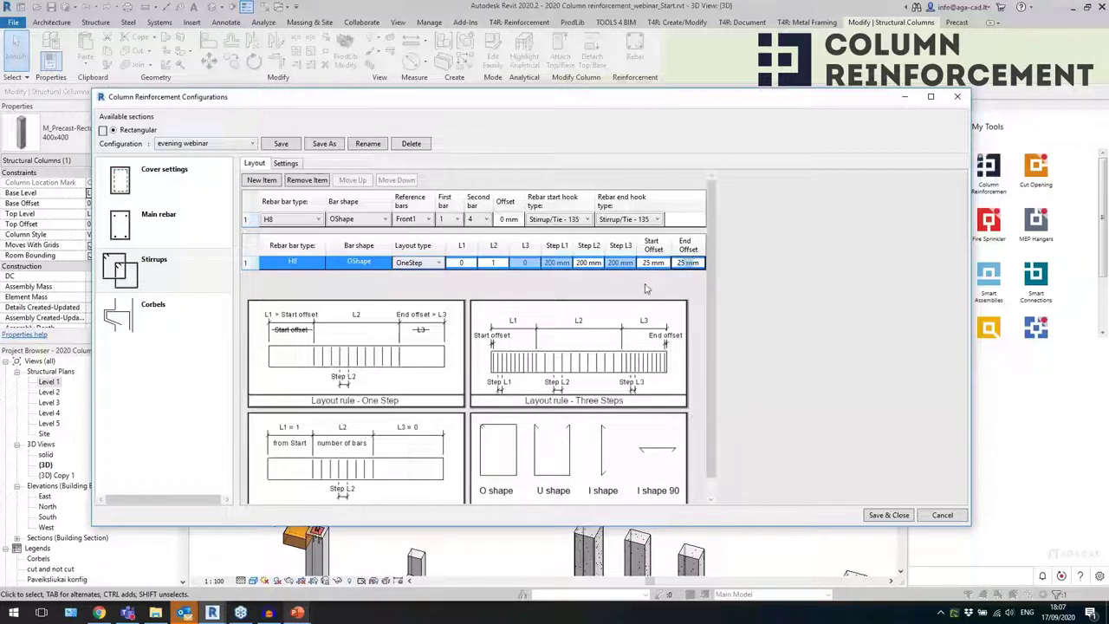
- Try the ThreeSteps layout type for the stirrup with Step L1 of 100 mm and L1 of 0.1
left_click(407, 262)
left_click(423, 290)
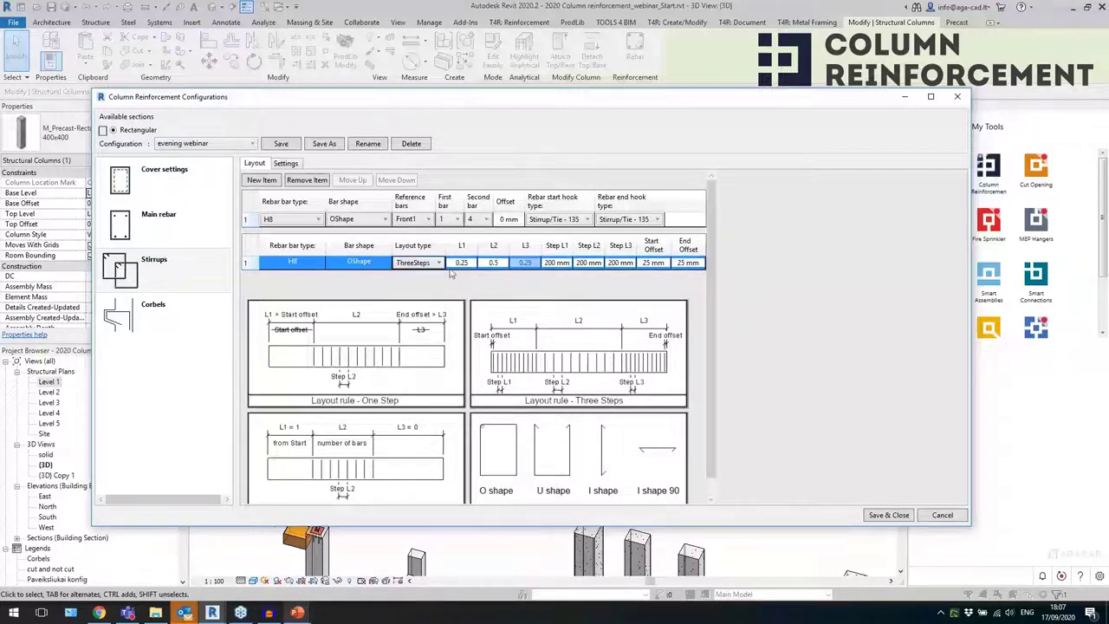
left_click(559, 262)
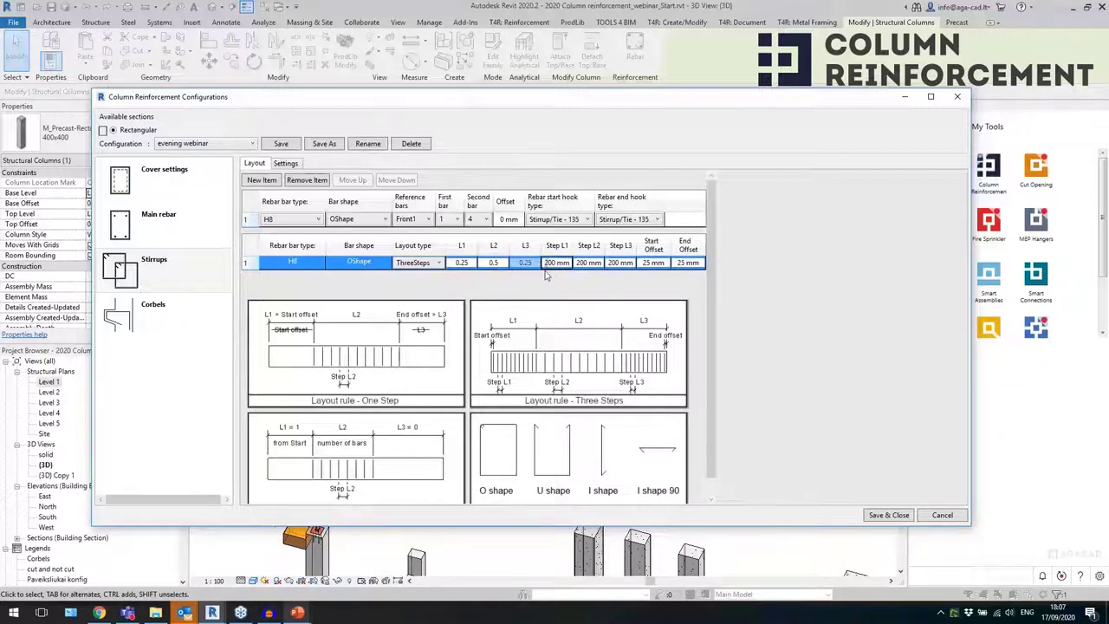
key("Tab")
left_click(463, 264)
left_click_drag(463, 261, 472, 264)
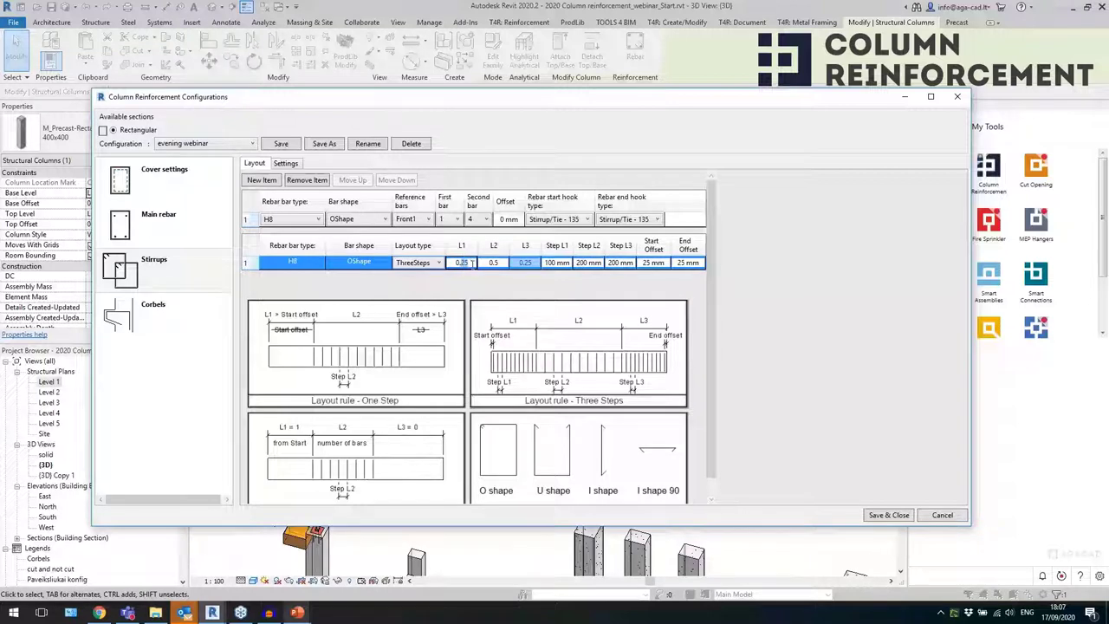
type("0.1")
left_click(488, 263)
- Try the OneBar layout type with L2 set to 100 and check its step and start offset
left_click(416, 264)
left_click(412, 296)
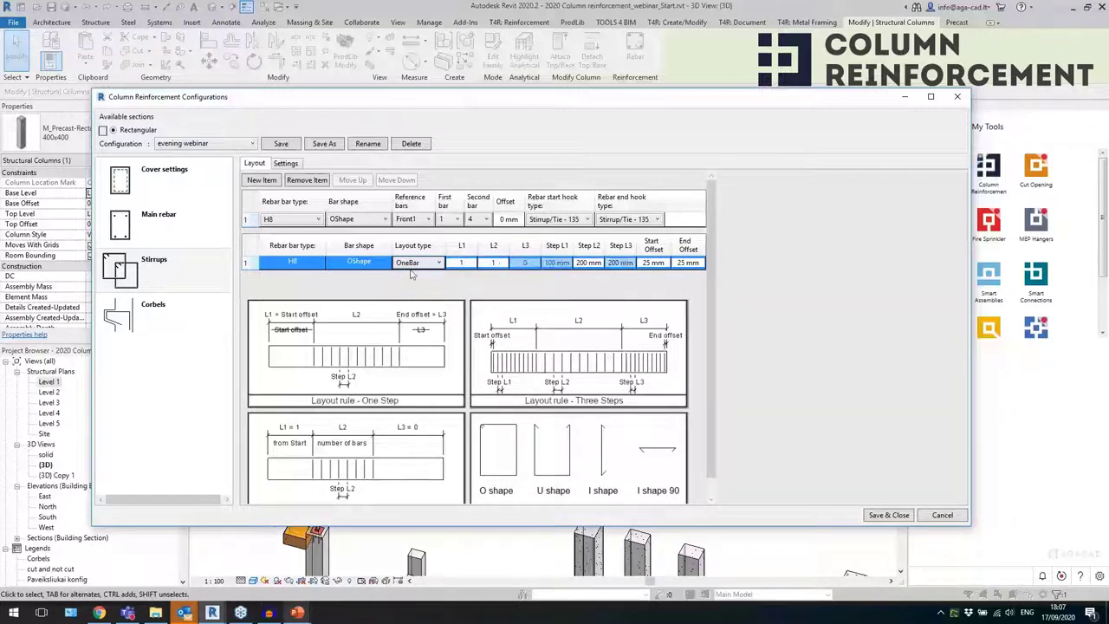
left_click(500, 262)
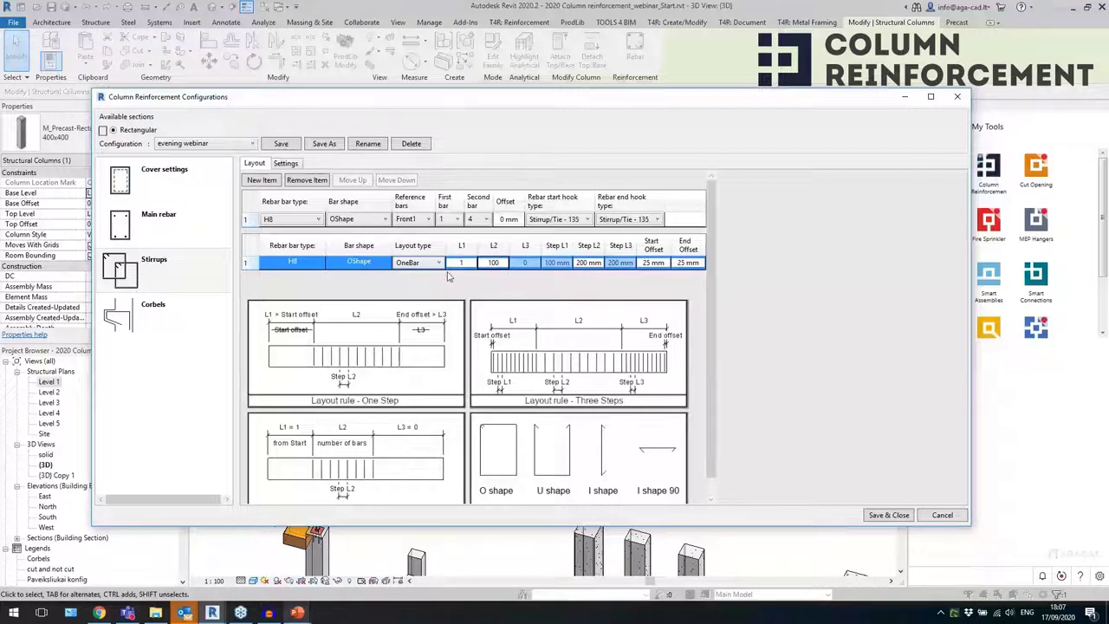
type("100")
left_click(578, 263)
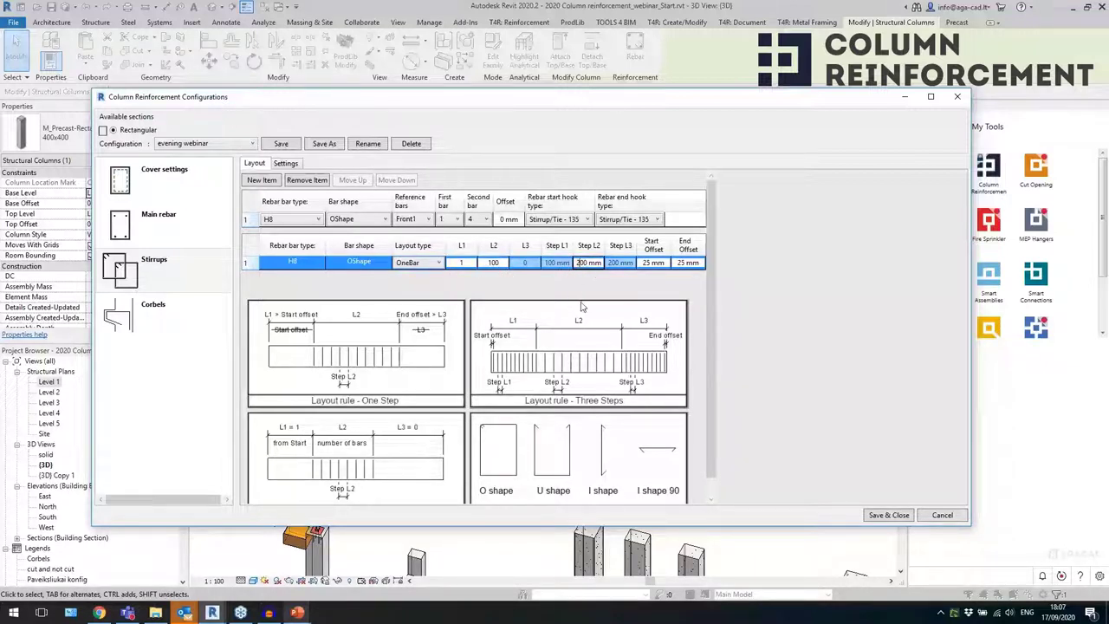
left_click(659, 264)
- Set the O-shaped stirrup's layout type back to OneStep
left_click(415, 263)
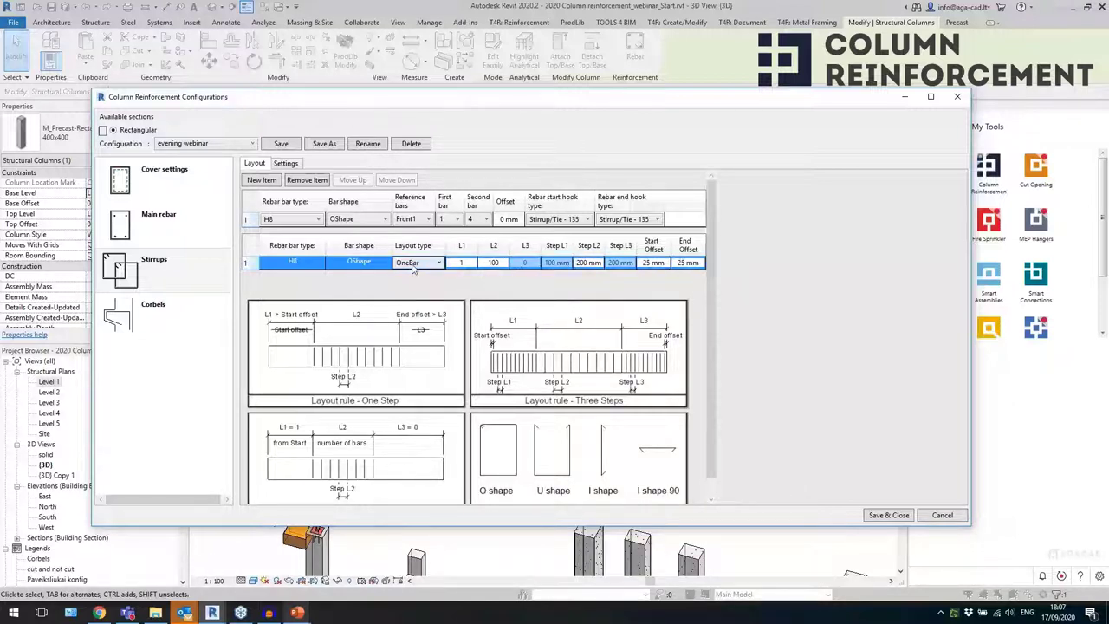
left_click(416, 262)
left_click(417, 277)
- Add a second stirrup item, set its bar shape to IShape and check the stirrup shape diagrams
left_click(264, 181)
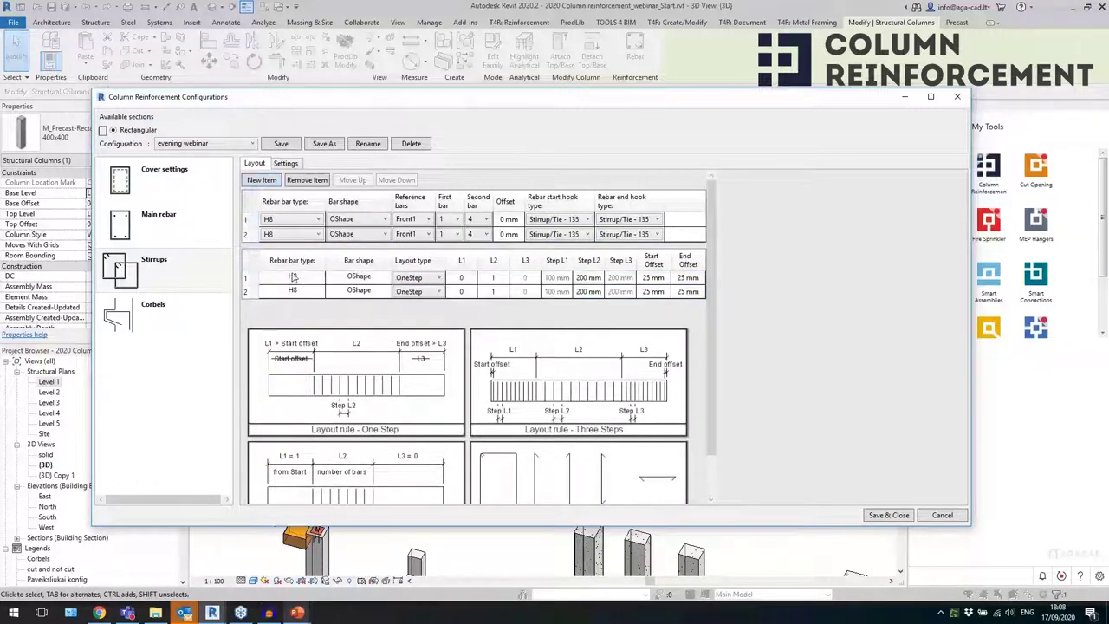
left_click(374, 236)
left_click(364, 270)
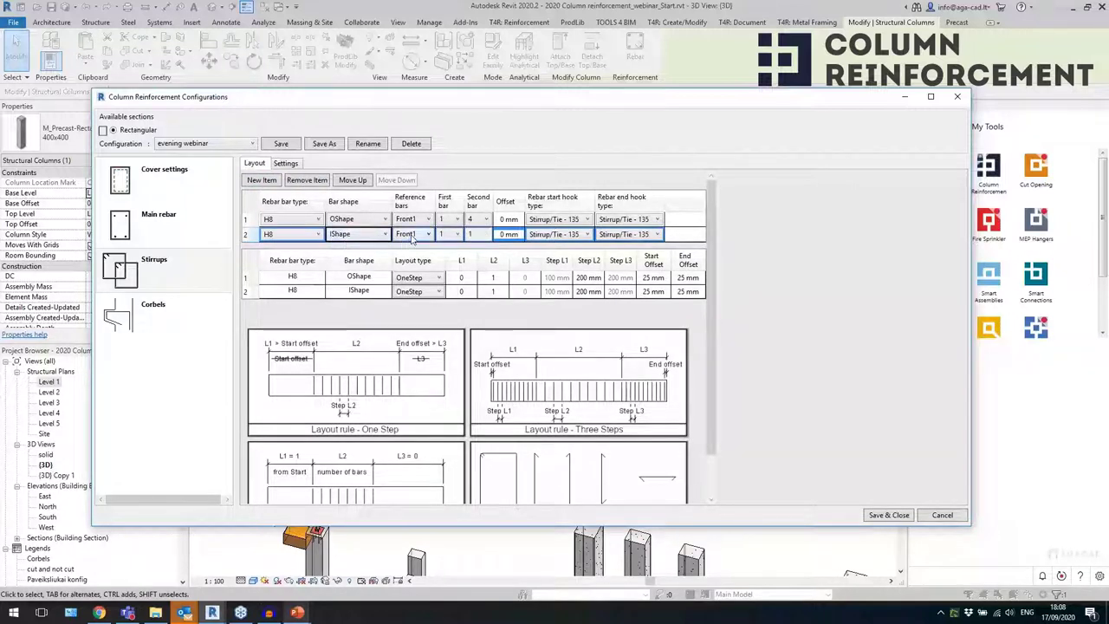
scroll(658, 468, "down", 1)
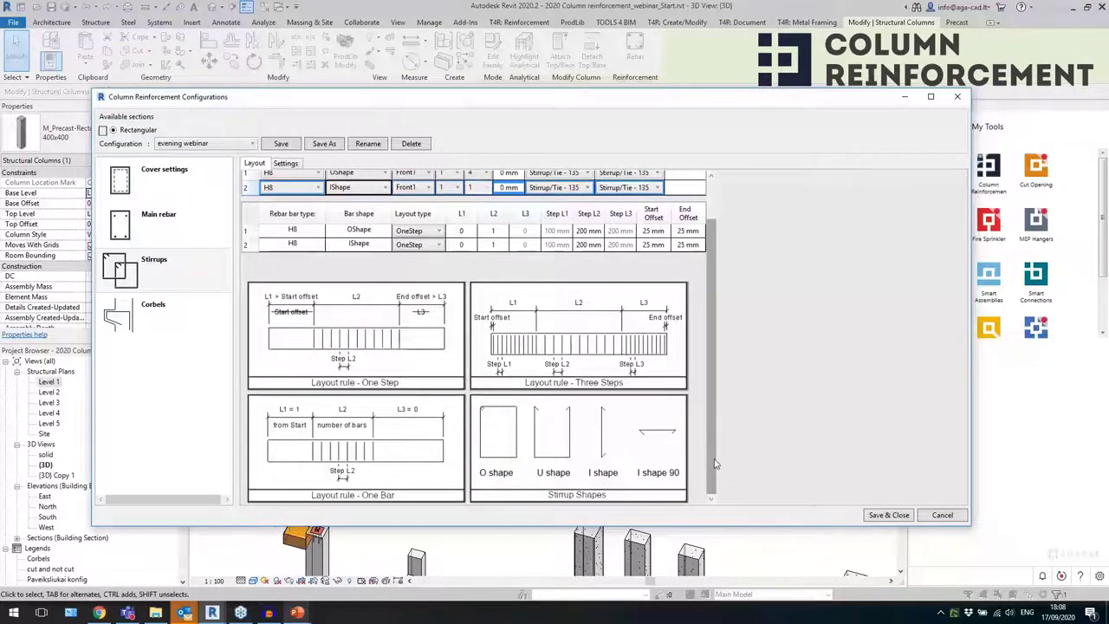
left_click_drag(714, 461, 714, 414)
- Reference the I-shaped stirrup to the Front1 bars and set its first bar to 2
left_click(414, 236)
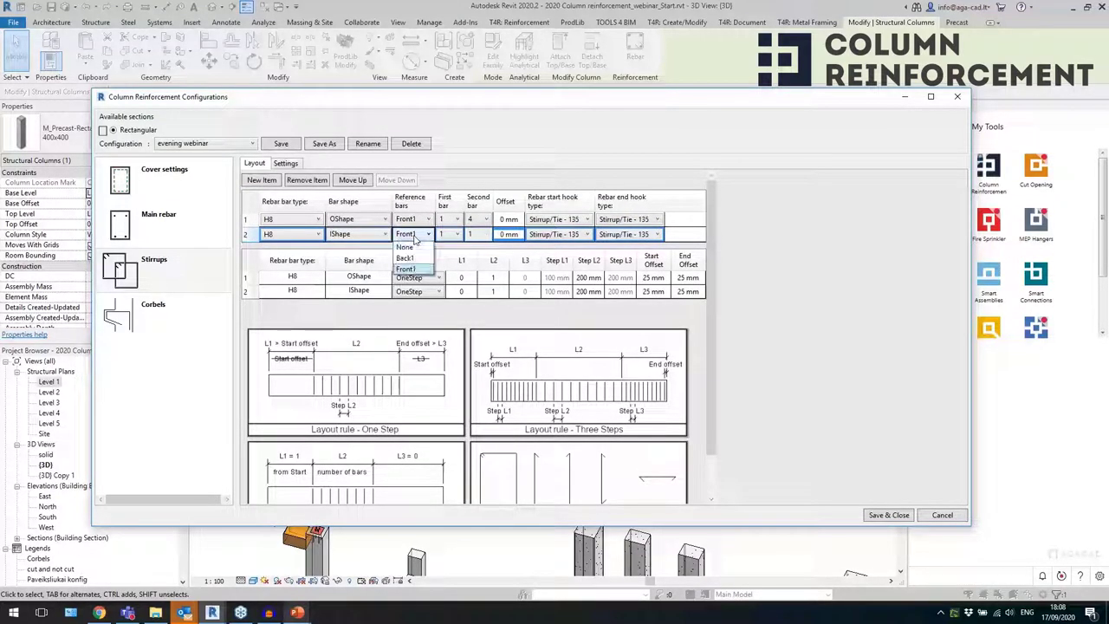
left_click(406, 269)
left_click(449, 234)
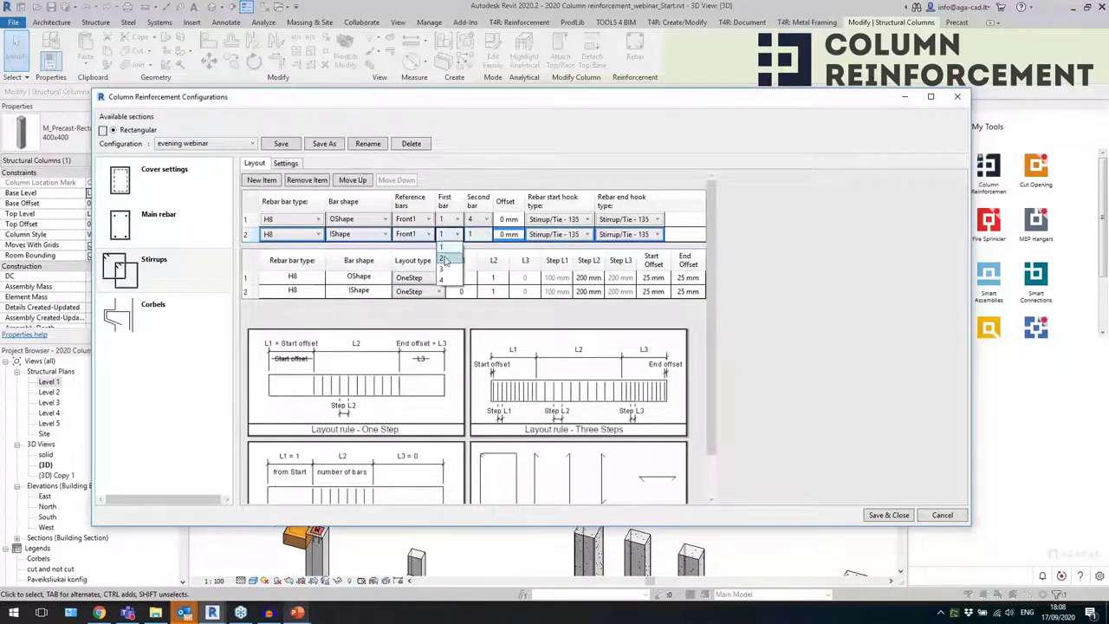
left_click(445, 258)
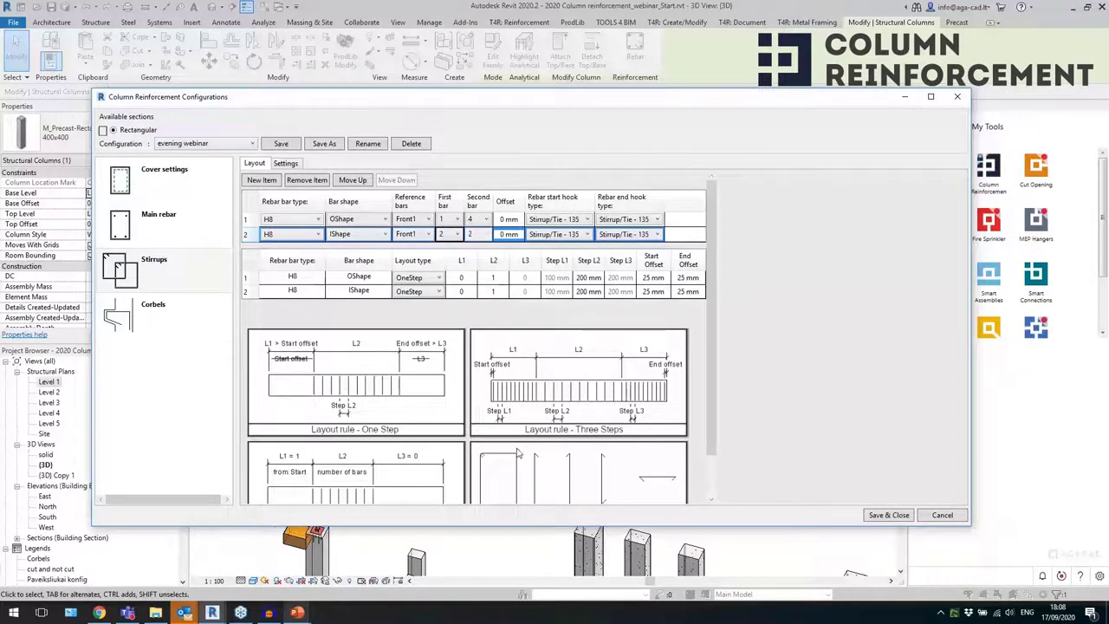
- Compare the stirrup shape diagrams with the bar shape options and recheck the first bar choice of the I-shaped stirrup
scroll(717, 422, "down", 2)
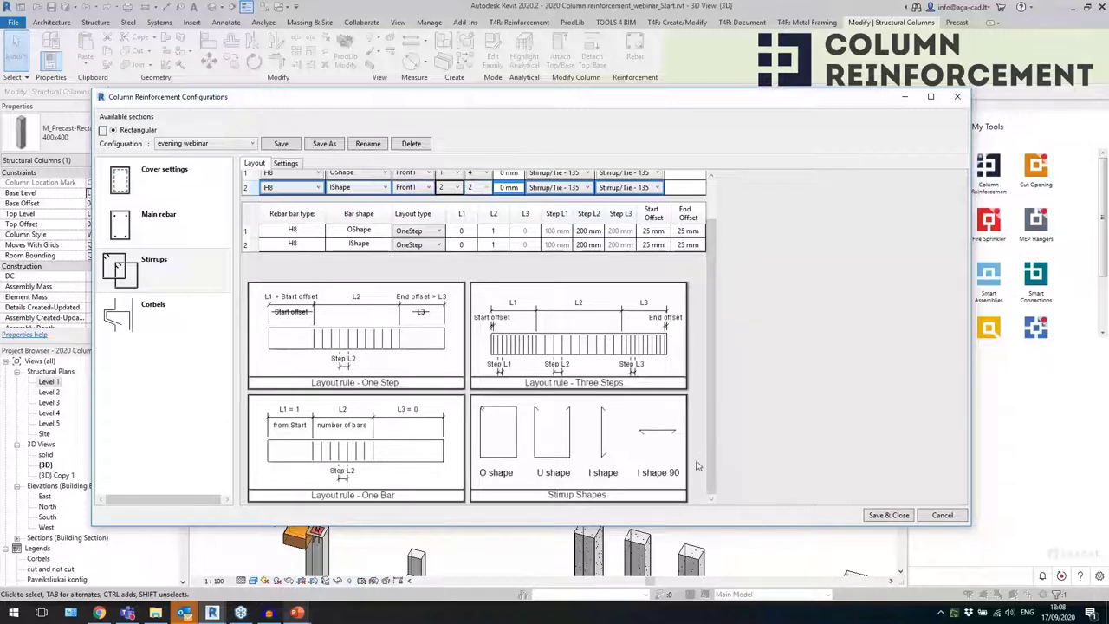
scroll(711, 457, "up", 1)
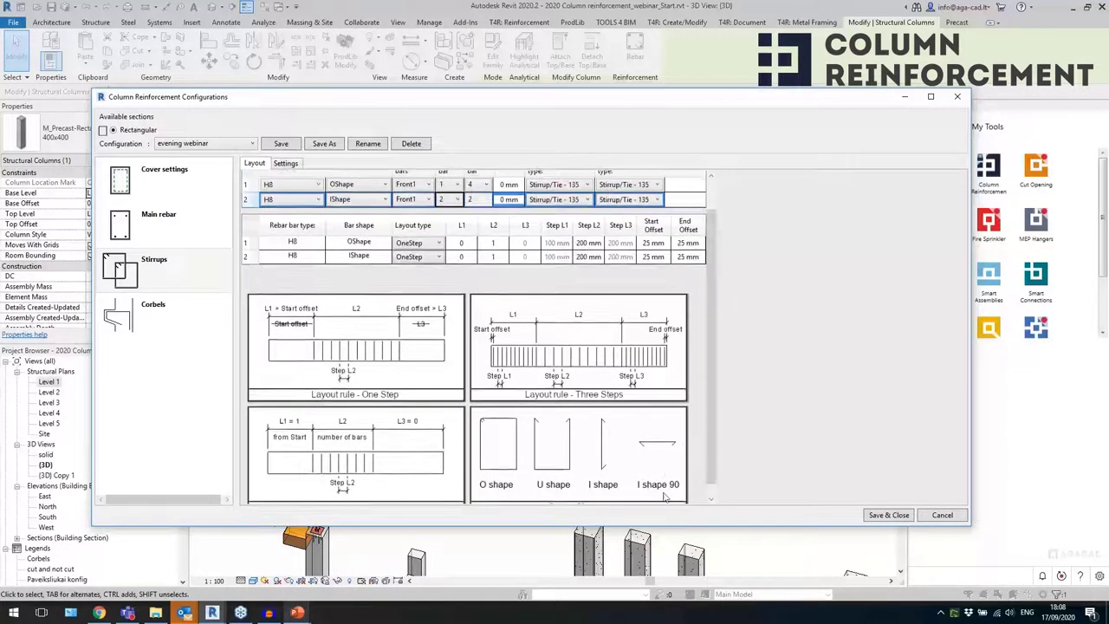
scroll(520, 364, "up", 2)
left_click(370, 235)
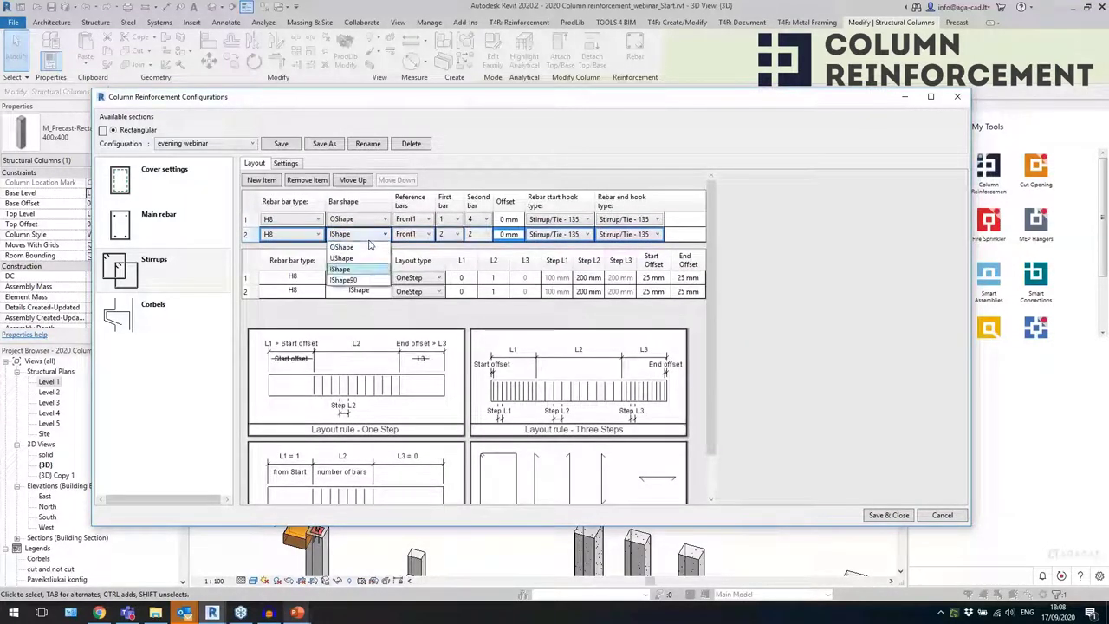
left_click(681, 235)
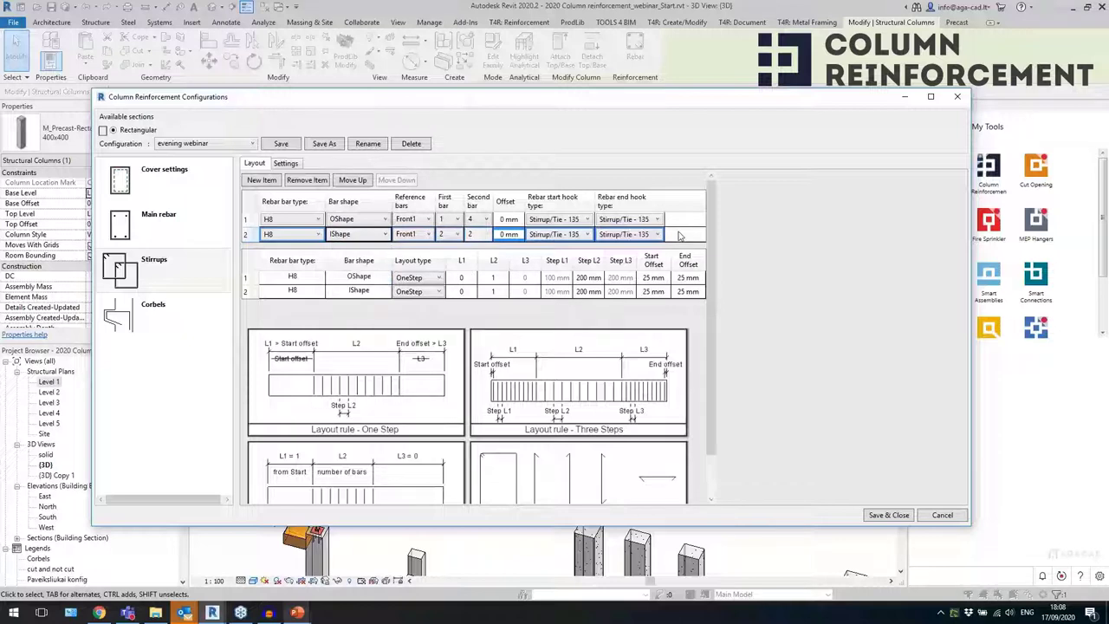
left_click(450, 235)
left_click(444, 257)
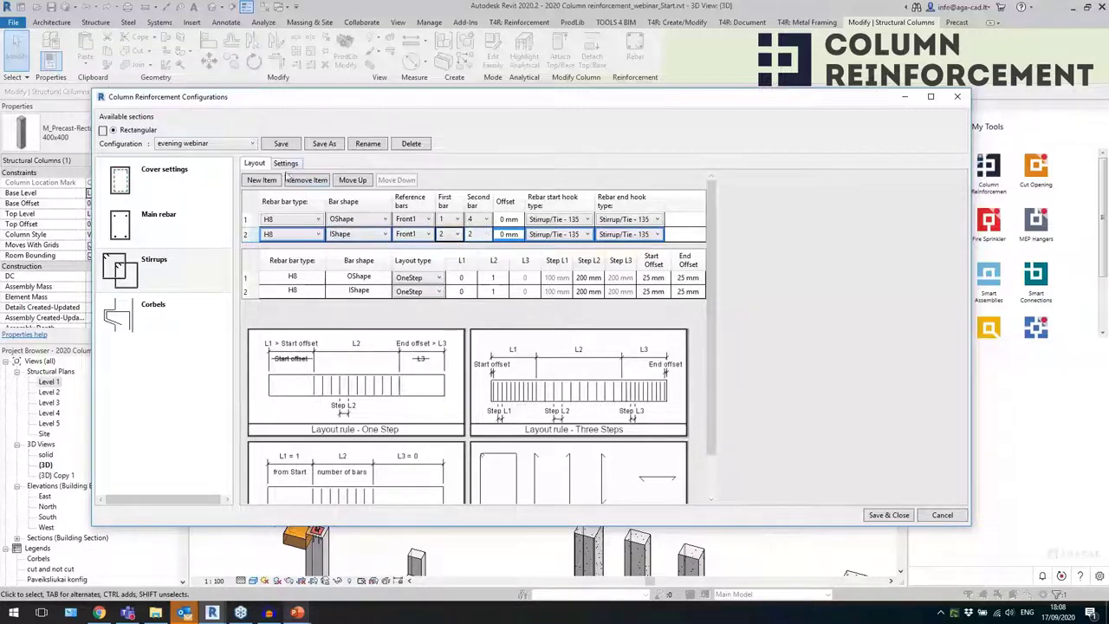
- Enable Set Solid In View in the main rebar settings
left_click(196, 240)
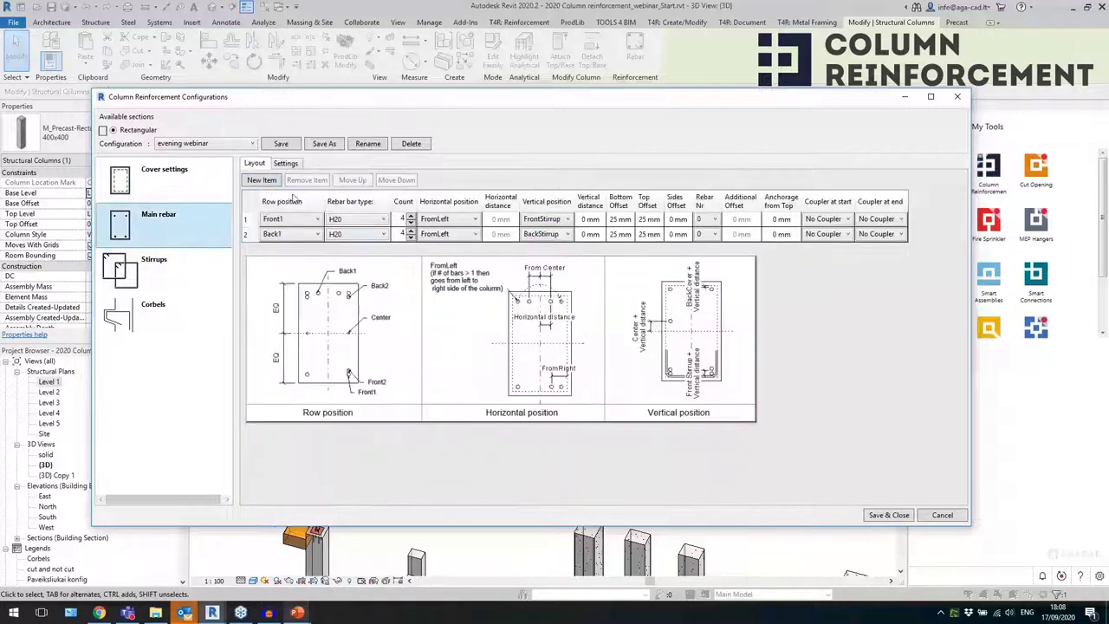
left_click(286, 164)
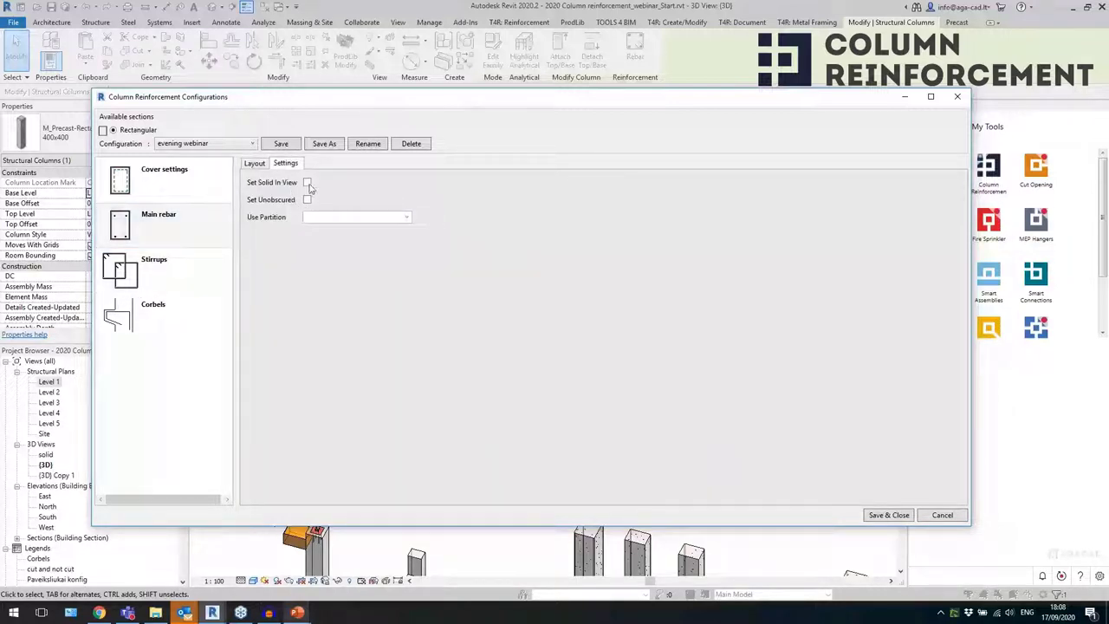
left_click(308, 184)
left_click(132, 222)
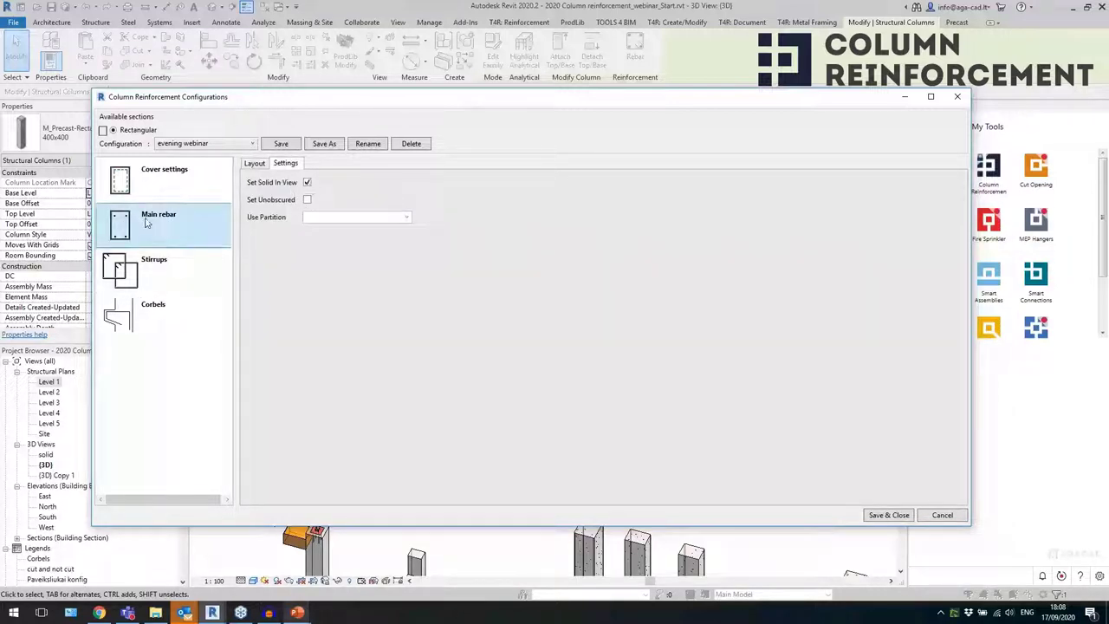
left_click(308, 182)
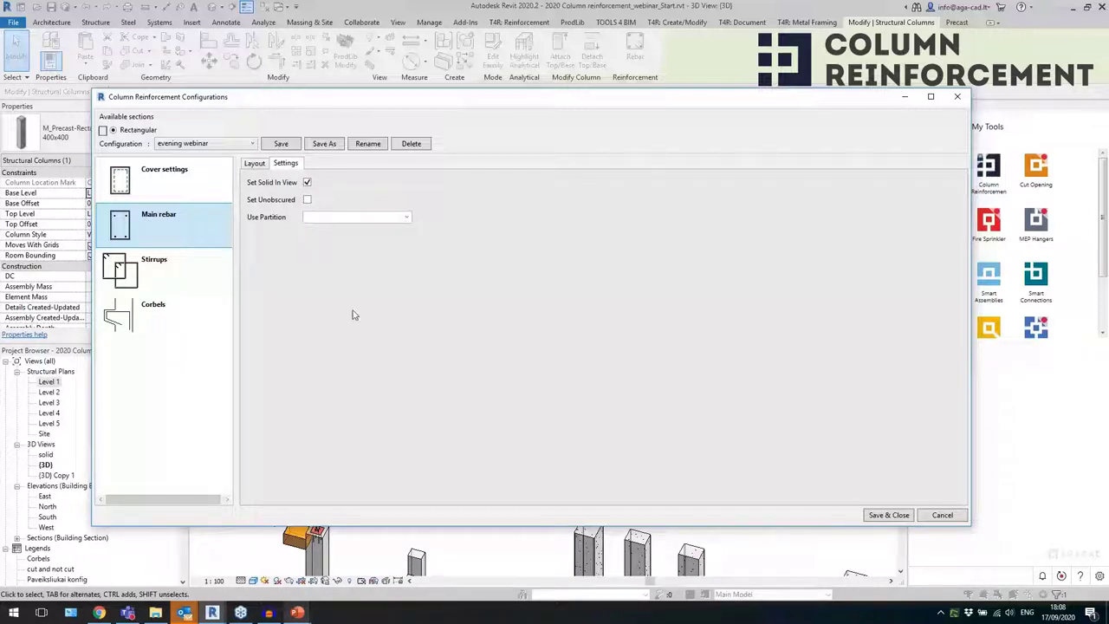
- Check the stirrup view settings and review the corbel element categories, available corbel types and corbel bar diagrams
left_click(166, 283)
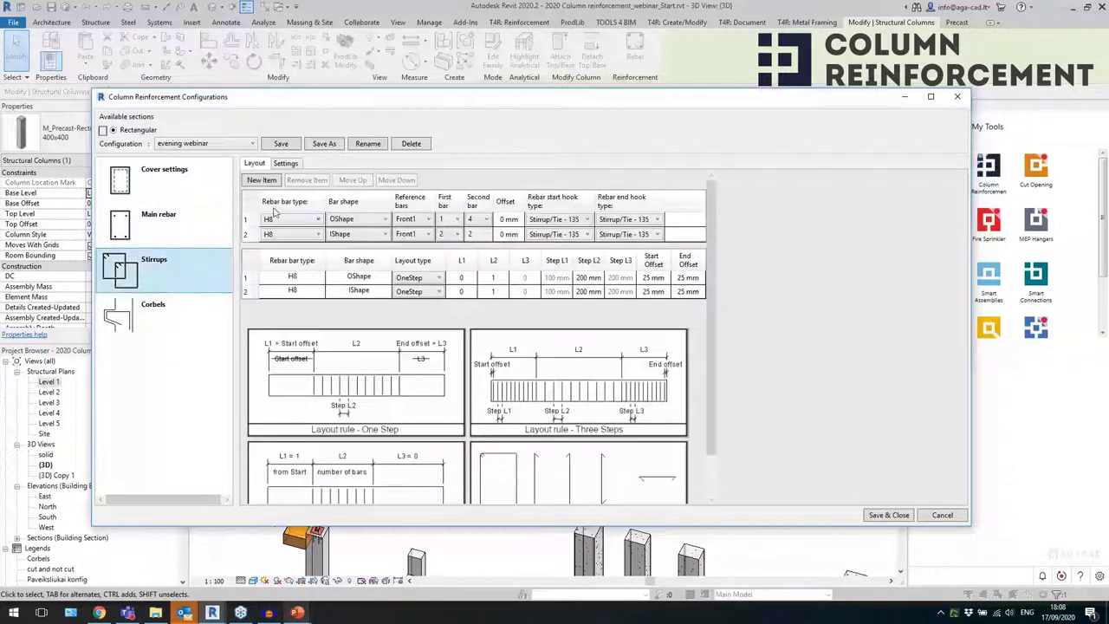
left_click(286, 164)
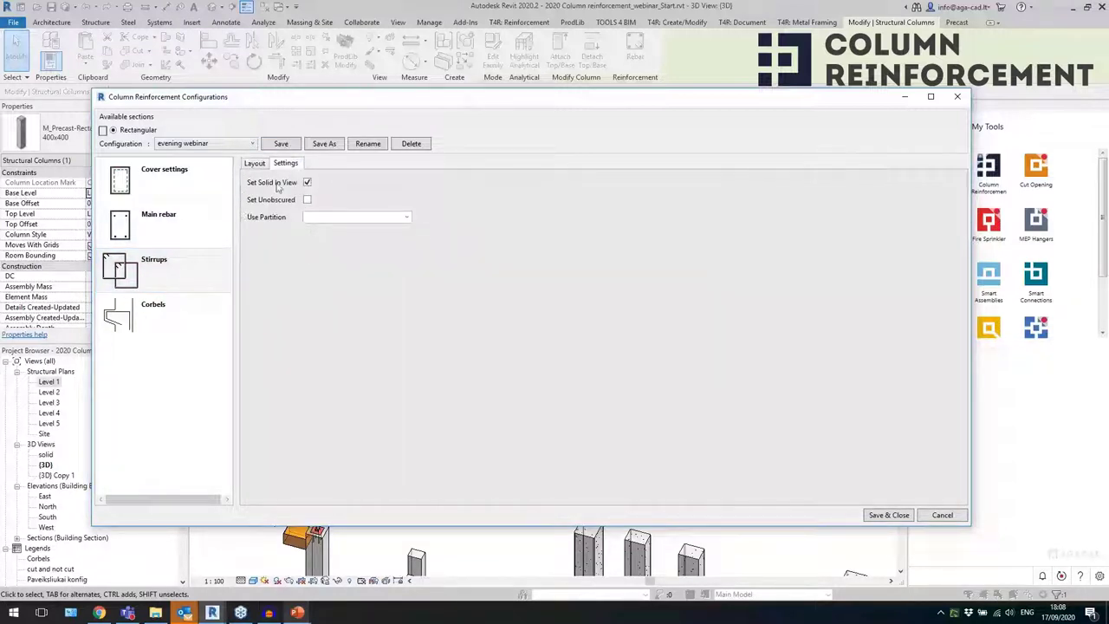
left_click(174, 314)
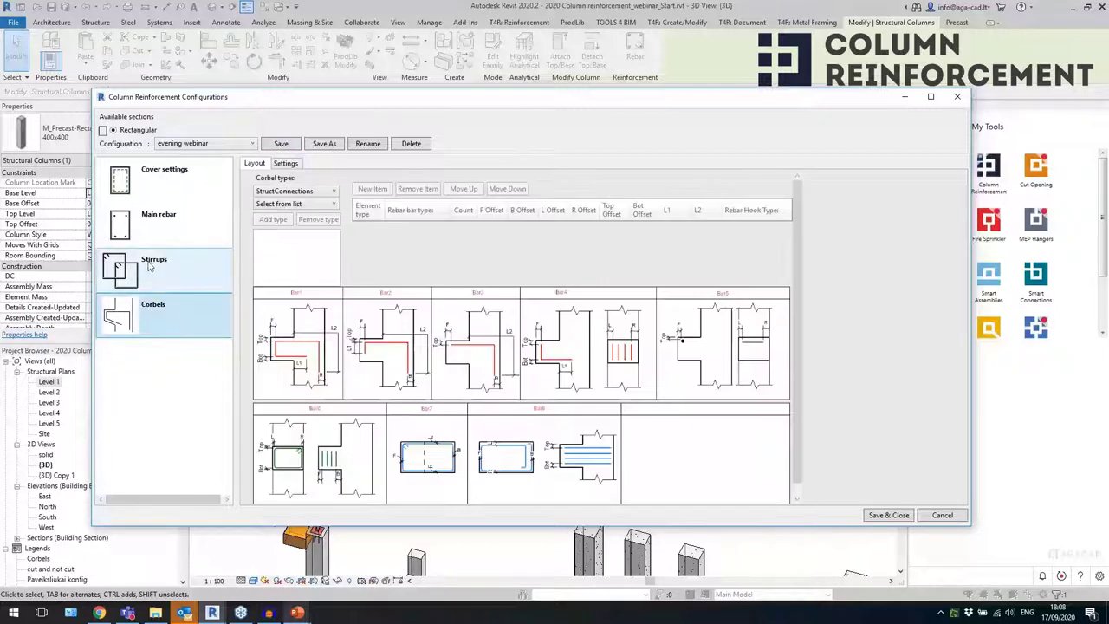
left_click(314, 205)
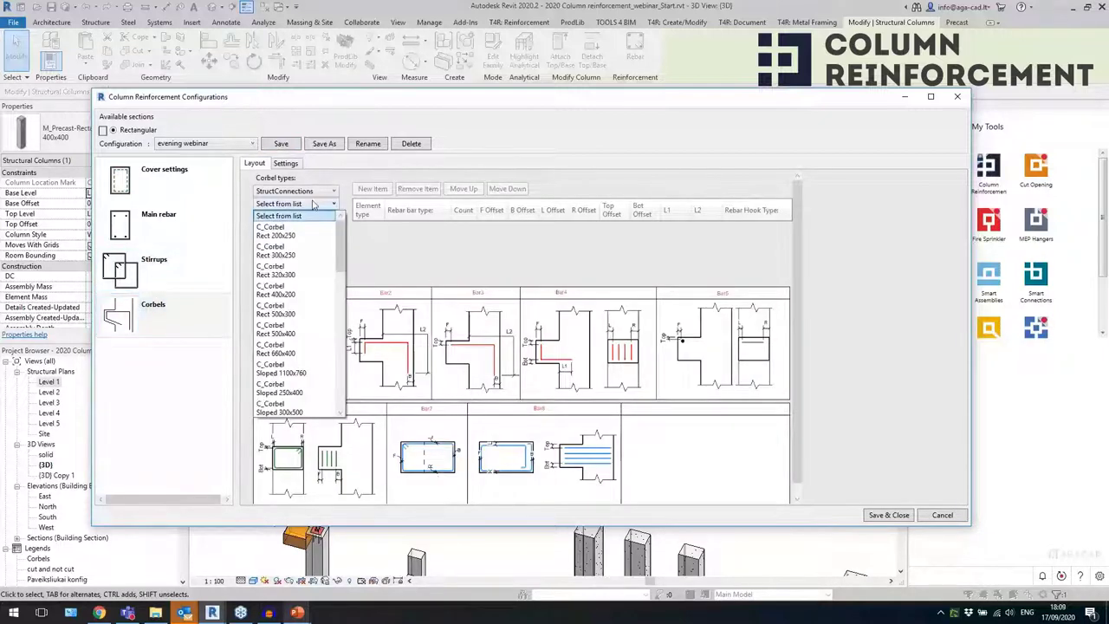
left_click(310, 192)
left_click(311, 191)
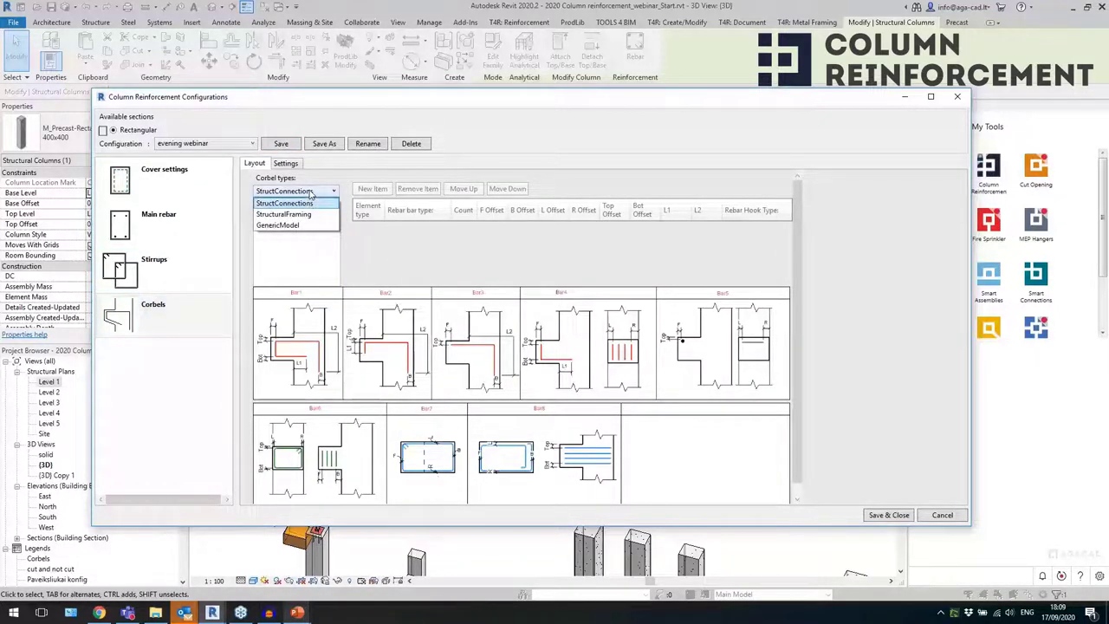
left_click(395, 253)
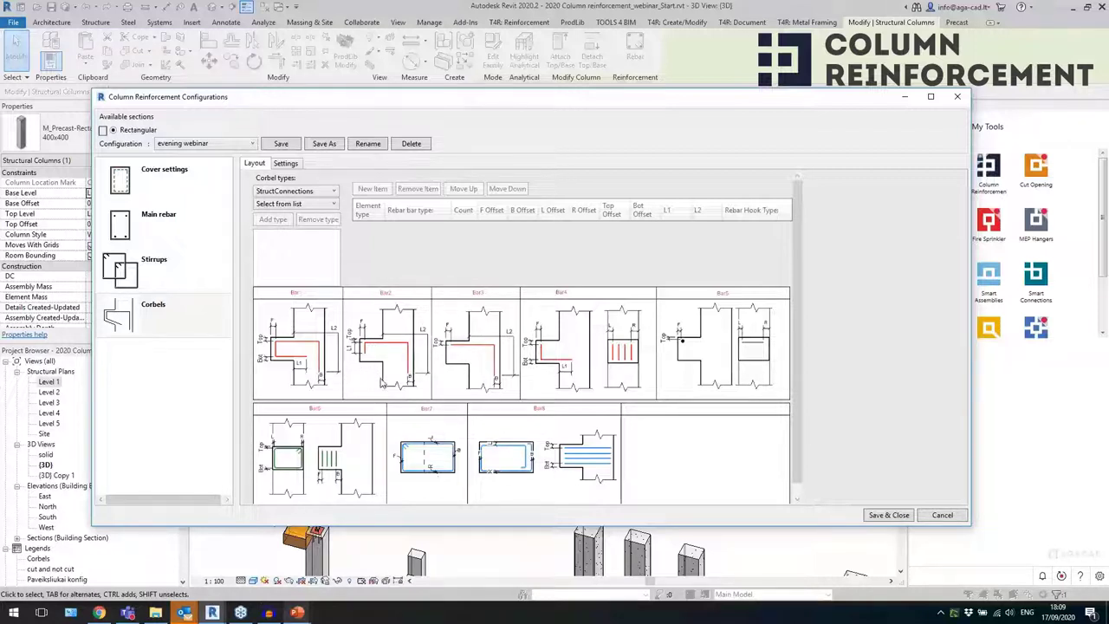
left_click(316, 203)
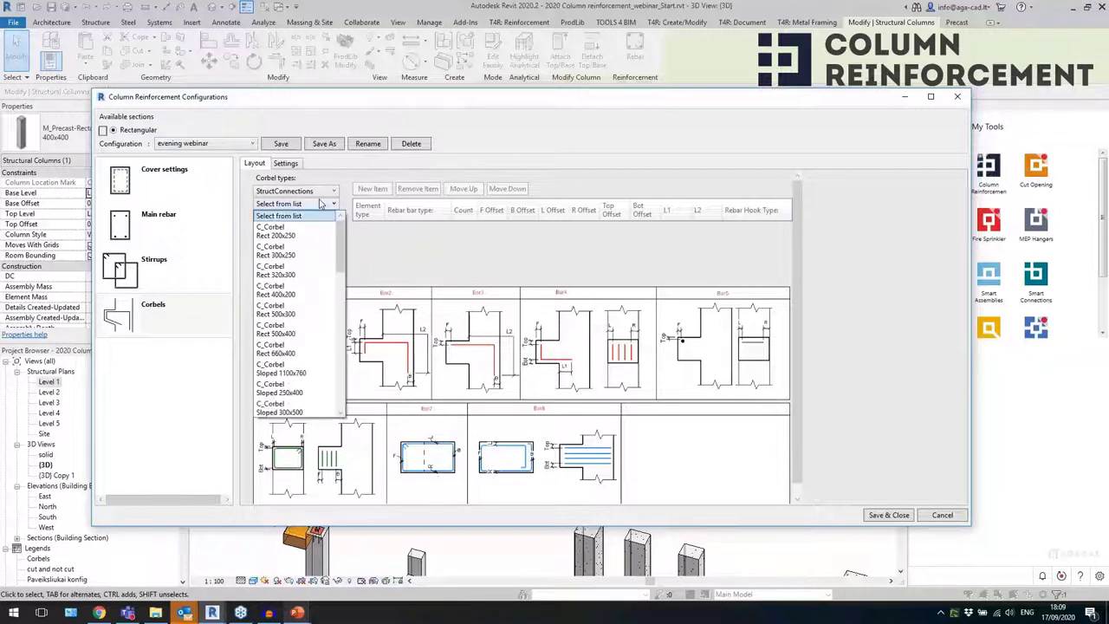
scroll(339, 247, "down", 5)
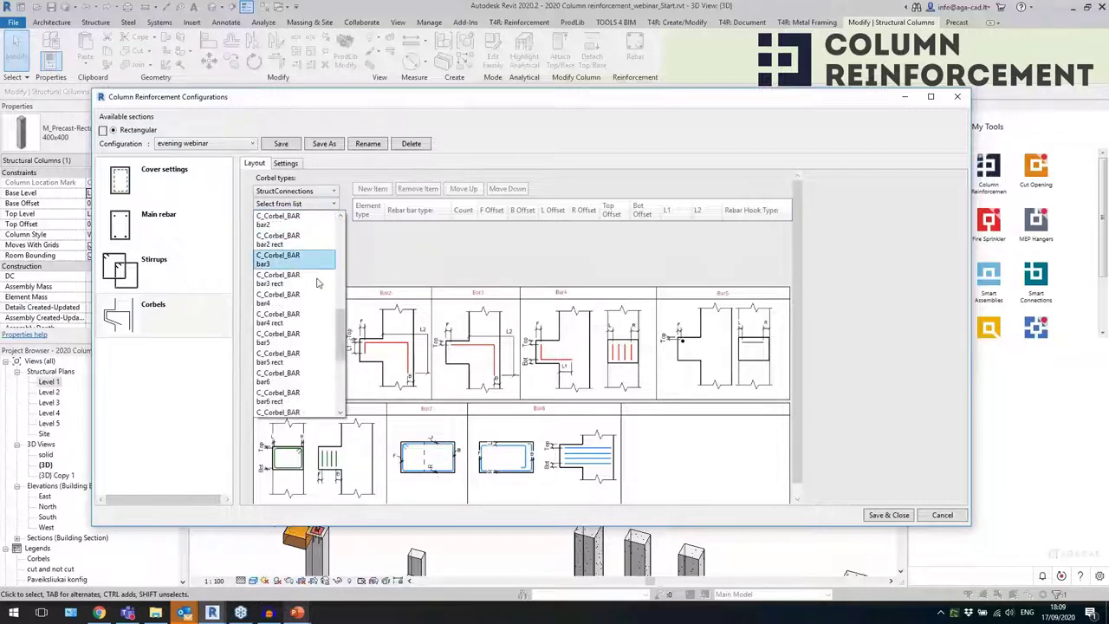
left_click(362, 249)
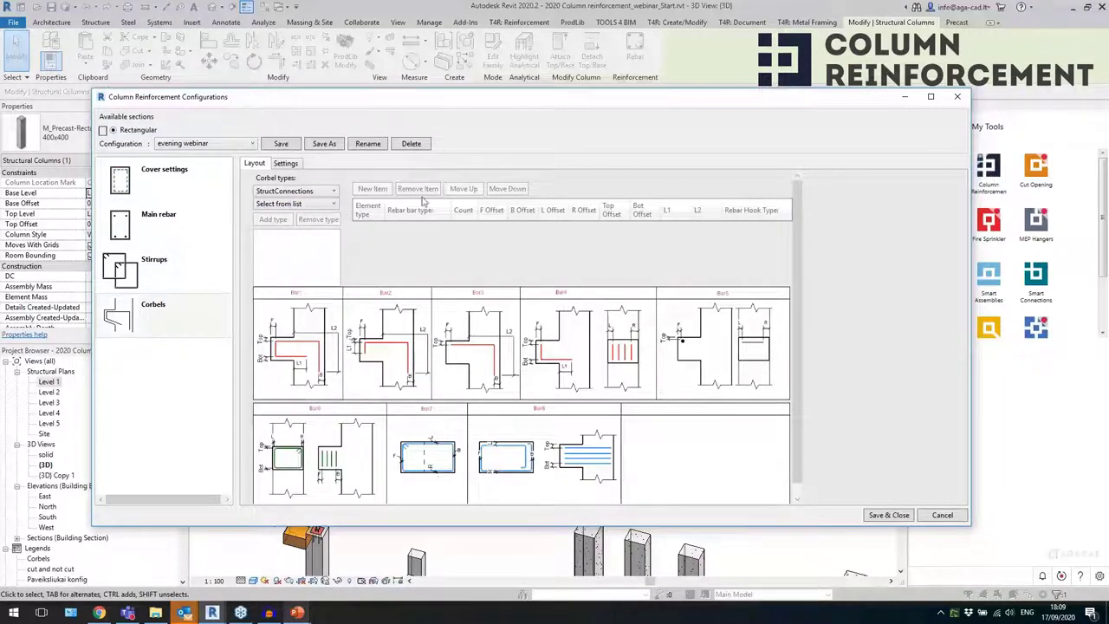
- Save and close the reinforcement configuration, and check the section and configuration linked to the standalone 400x400 precast column
left_click(888, 515)
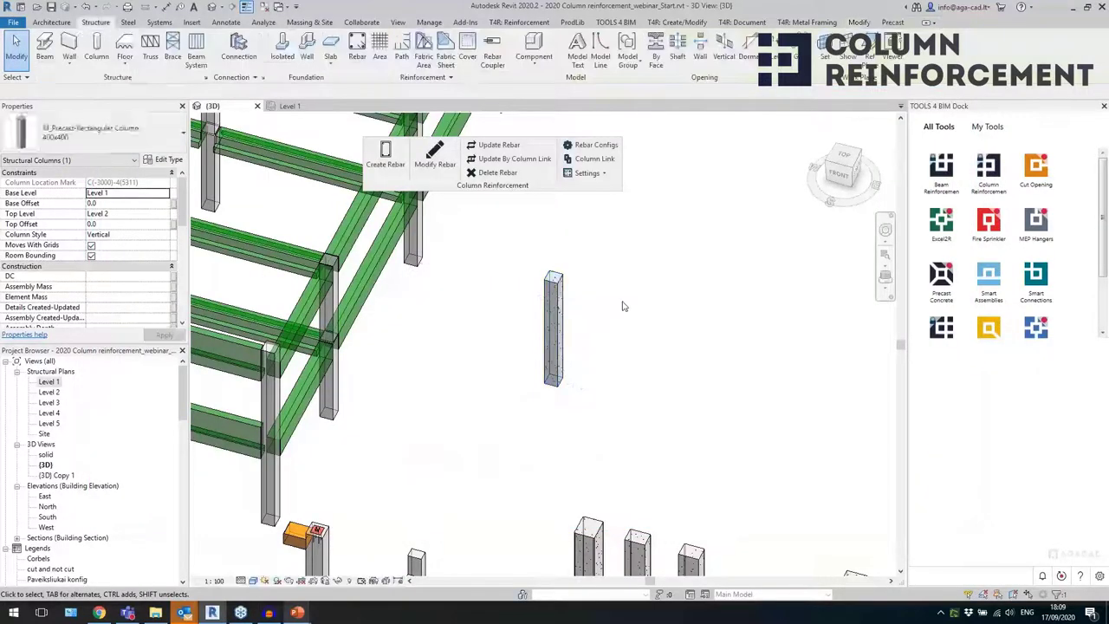
scroll(622, 306, "up", 3)
left_click(520, 355)
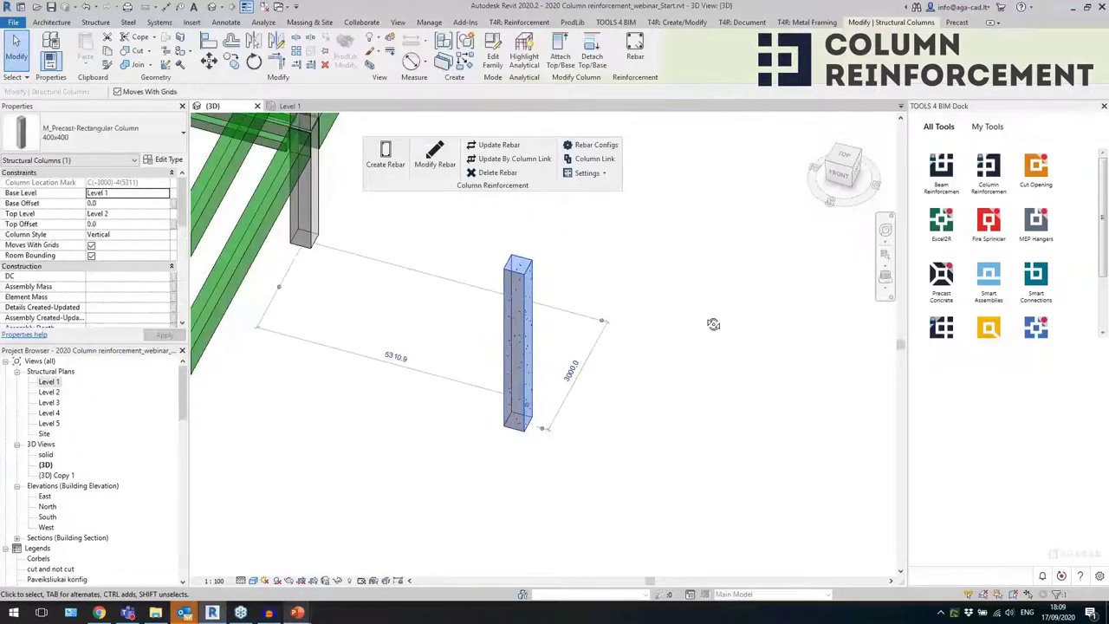
middle_click_drag(713, 324, 664, 292, "shift")
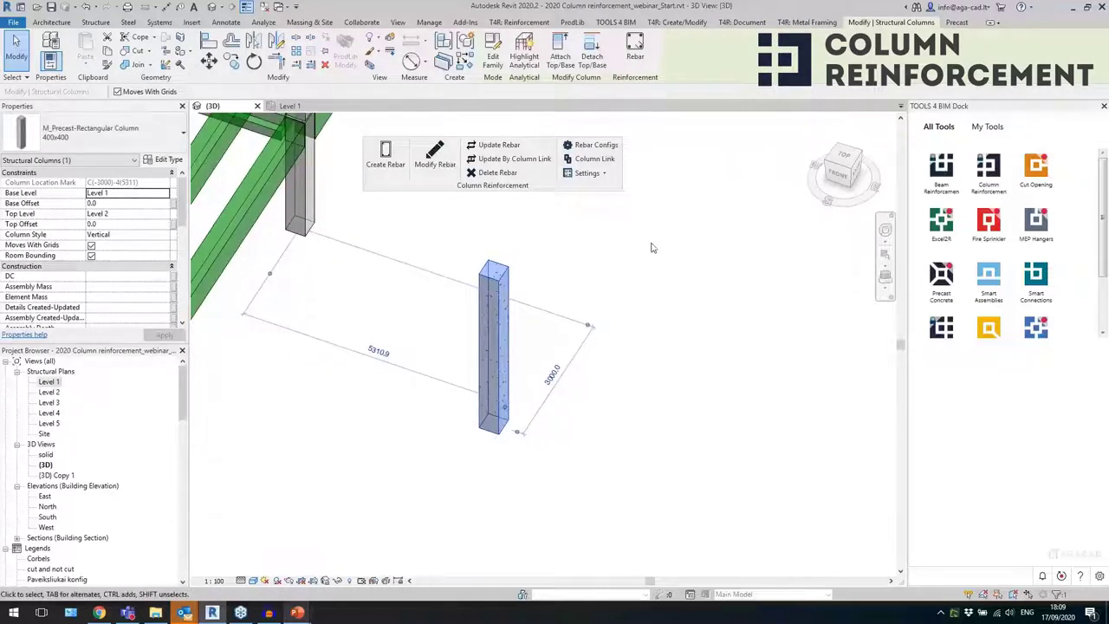
left_click(588, 160)
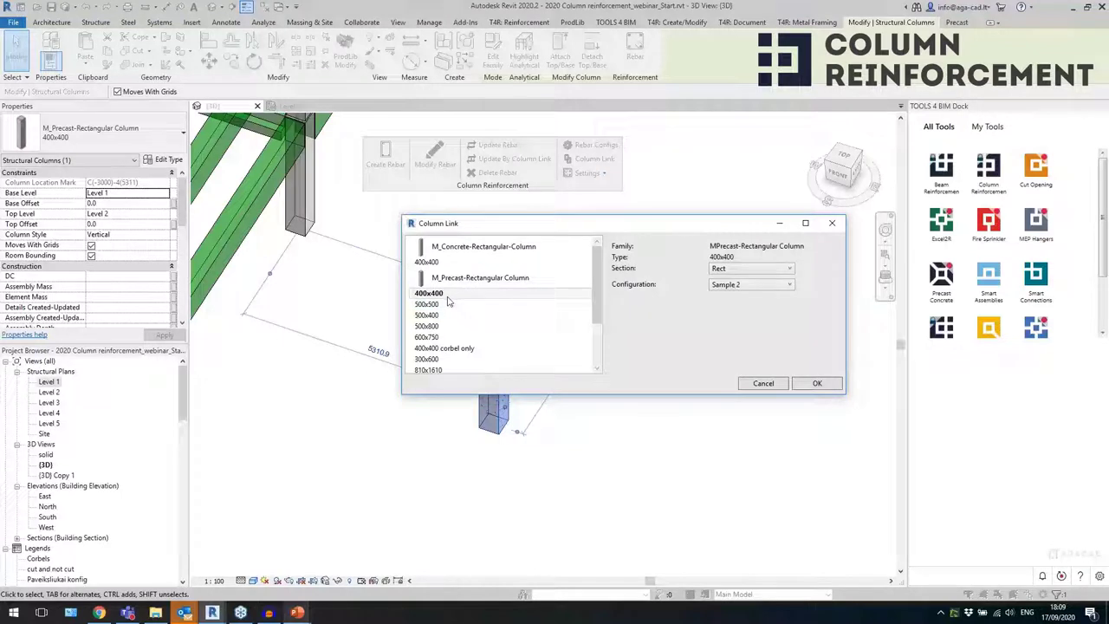
left_click(814, 384)
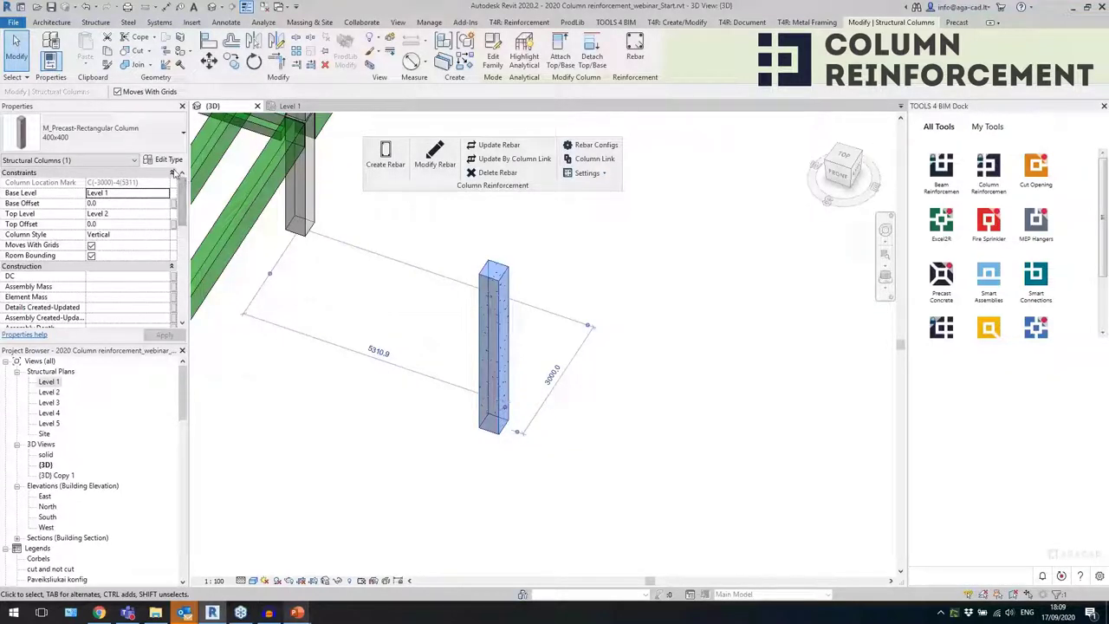
- Duplicate the selected column's type as 400x550 and set its h dimension to 550
left_click(167, 159)
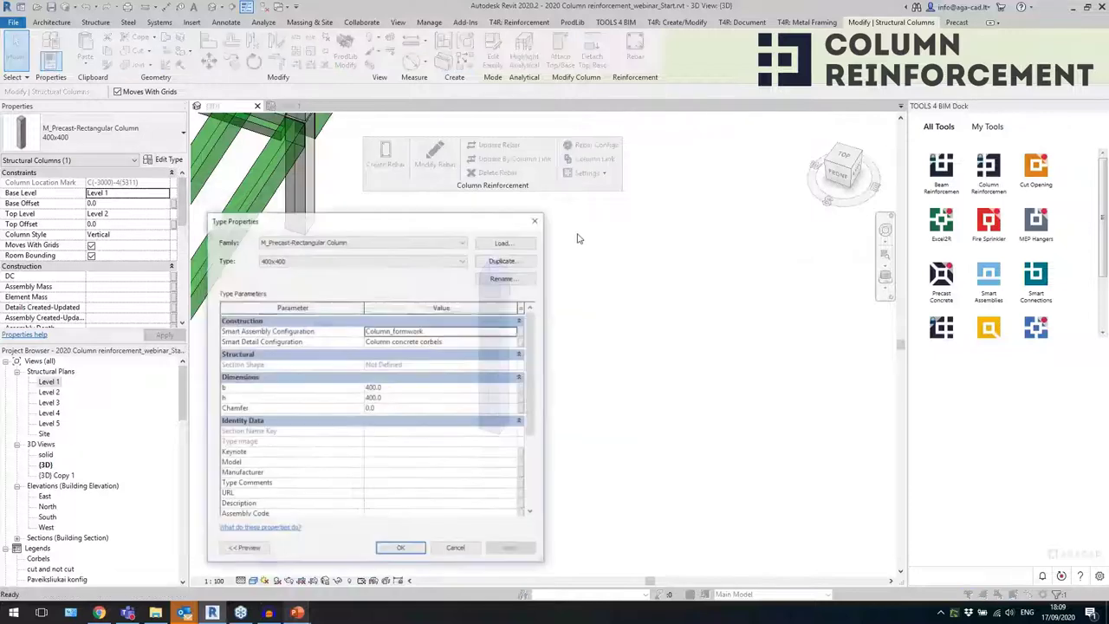
left_click(506, 260)
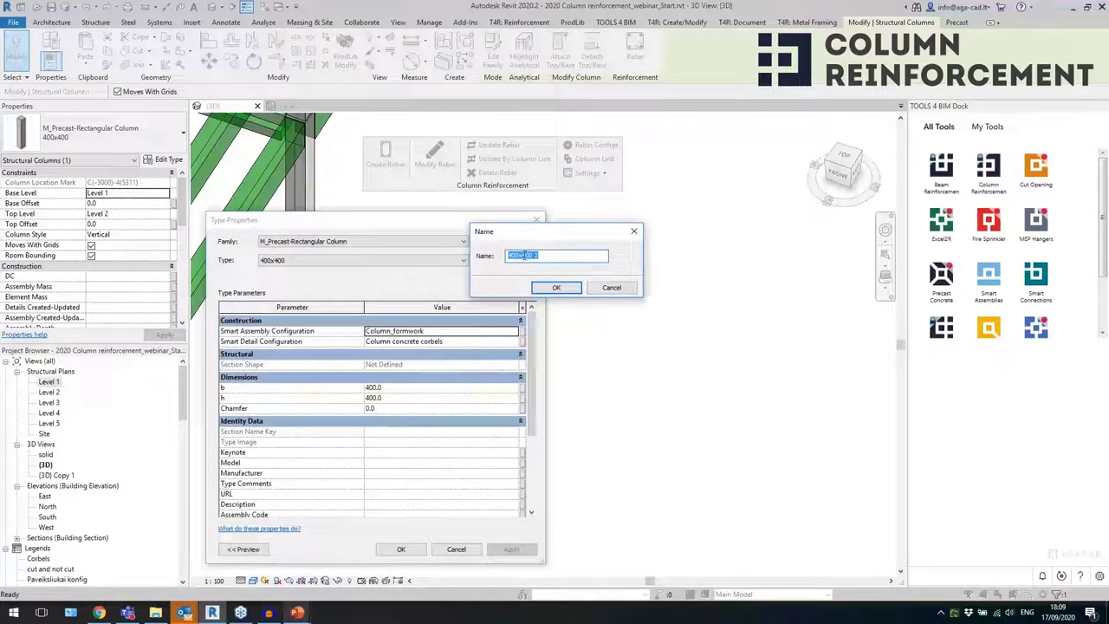
left_click_drag(521, 256, 569, 258)
type("550")
key("Return")
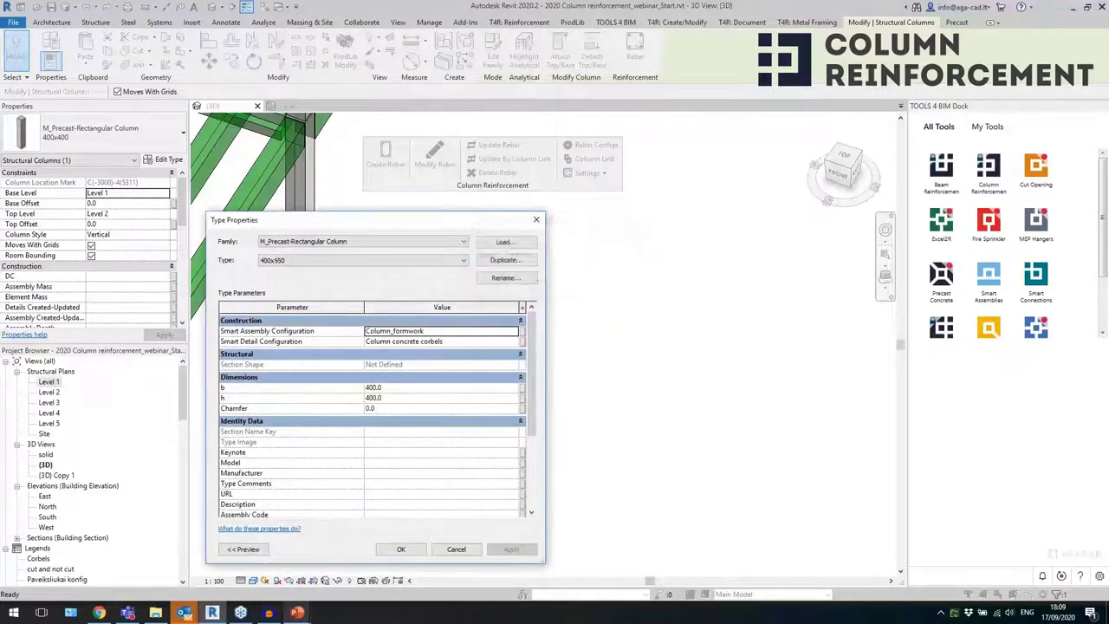
left_click(390, 398)
type("550")
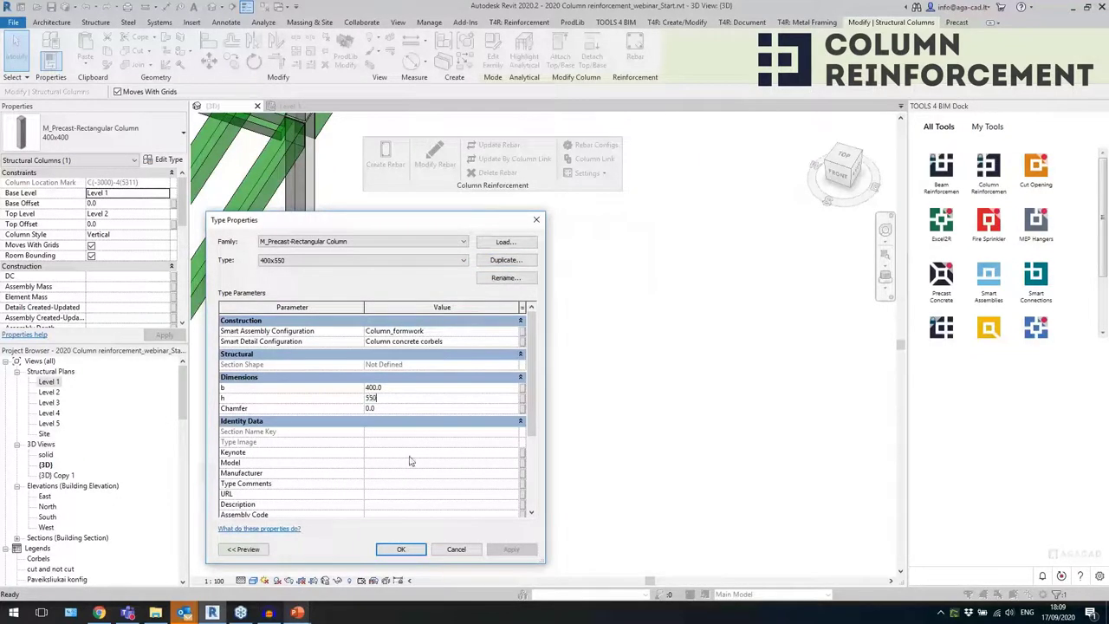
left_click(401, 550)
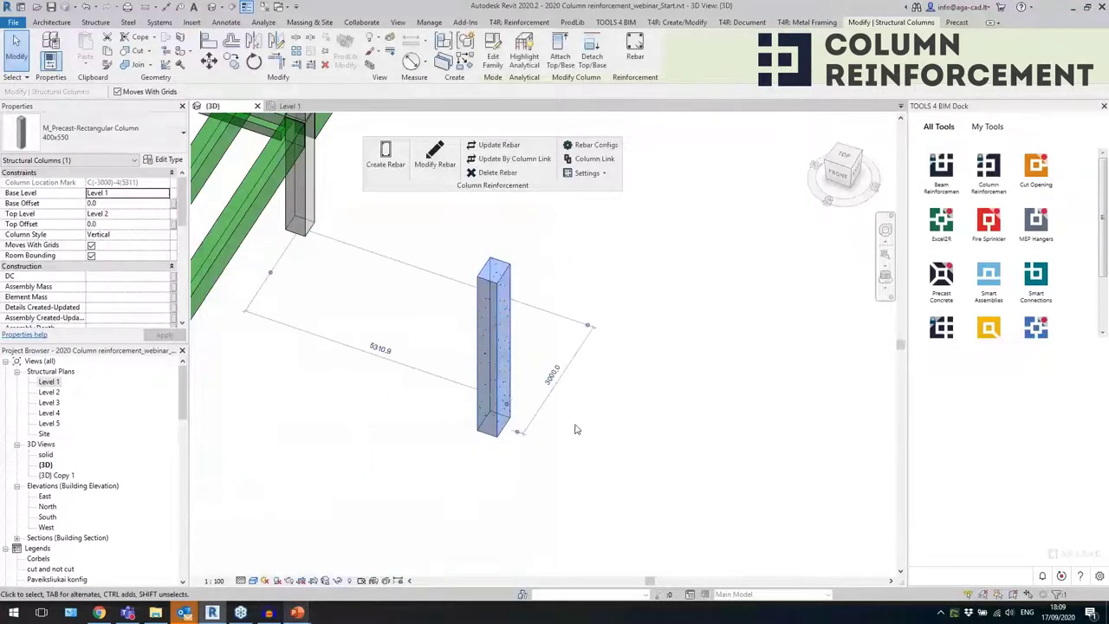
- Link the 400x550 precast column type to the Rect section and the "evening webinar" configuration
left_click(594, 159)
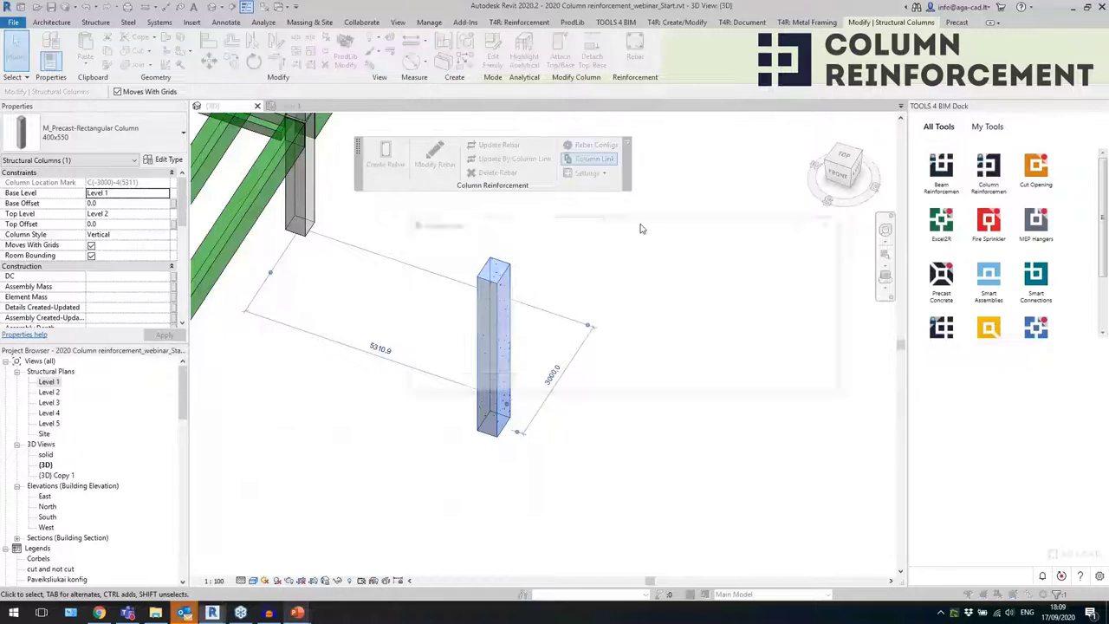
scroll(503, 321, "down", 3)
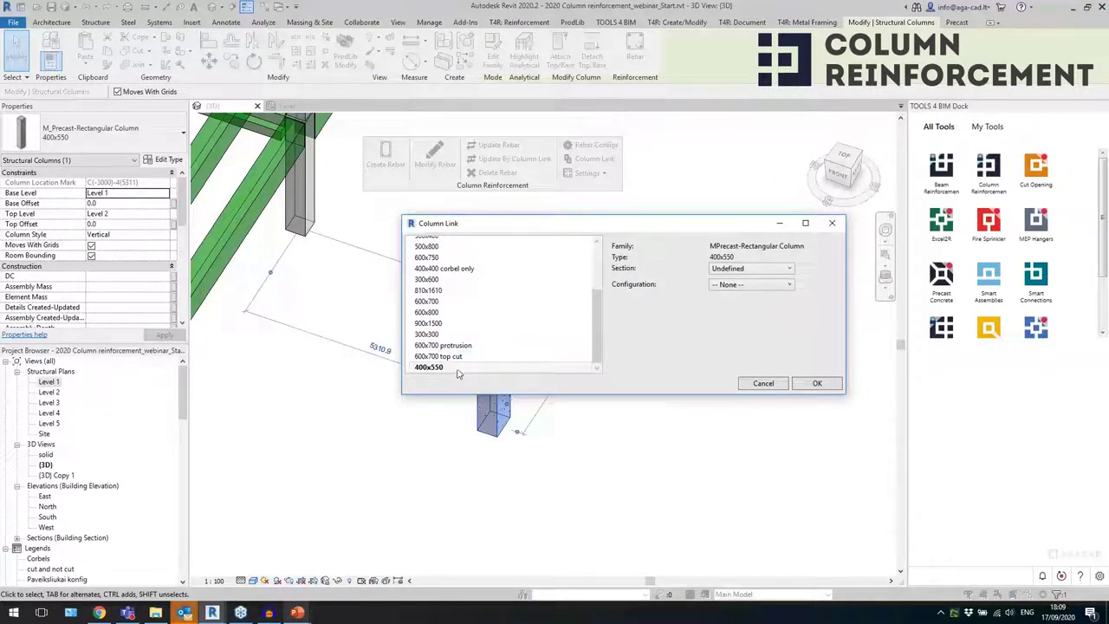
left_click(776, 269)
left_click(752, 291)
left_click(758, 284)
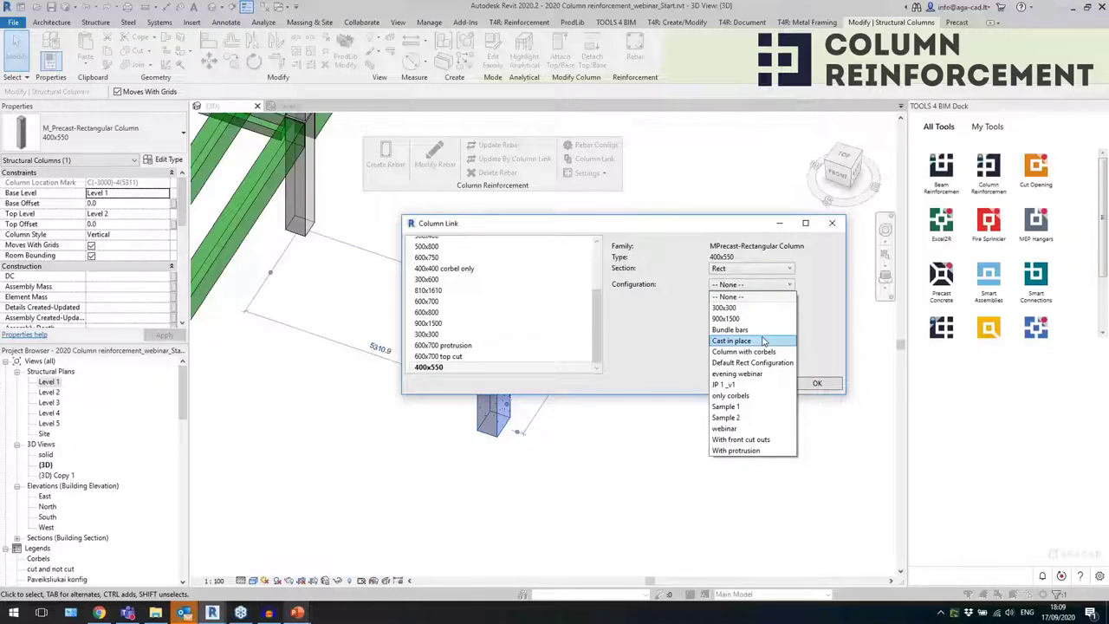
left_click(743, 373)
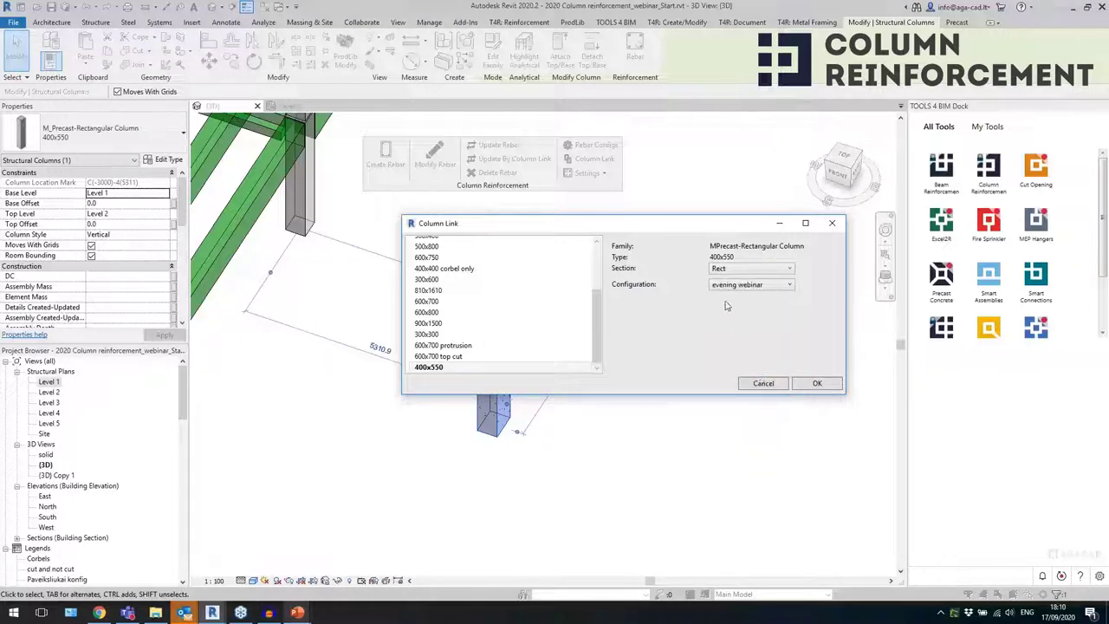
left_click(818, 383)
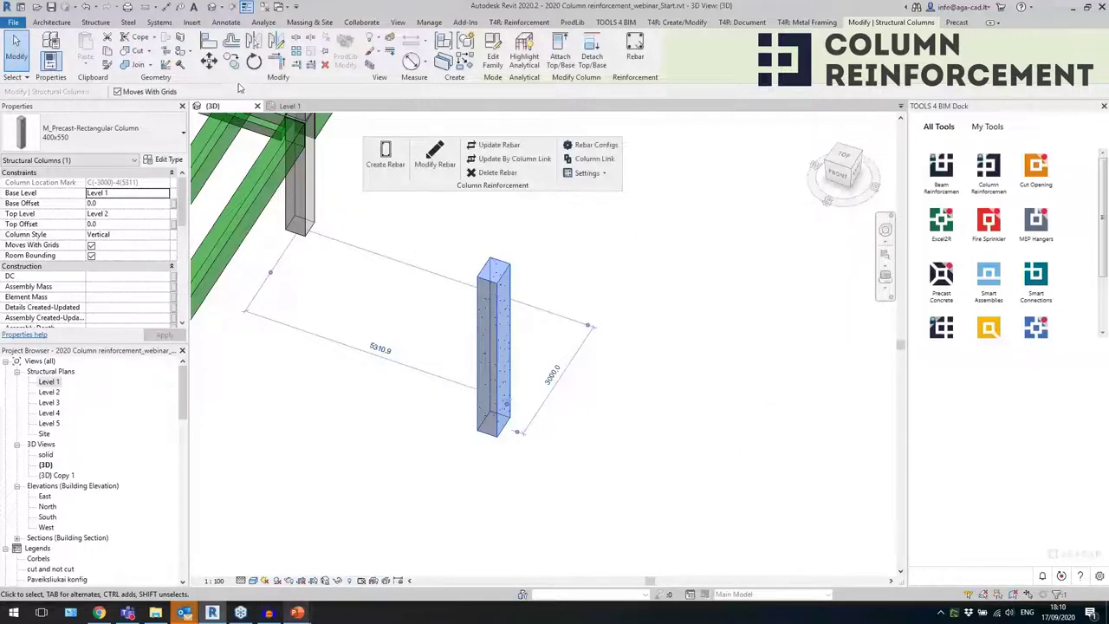
- Copy the 400x550 column about 3100 mm away into the open area beside it
left_click(231, 62)
left_click(451, 401)
scroll(452, 402, "down", 1)
left_click(585, 361)
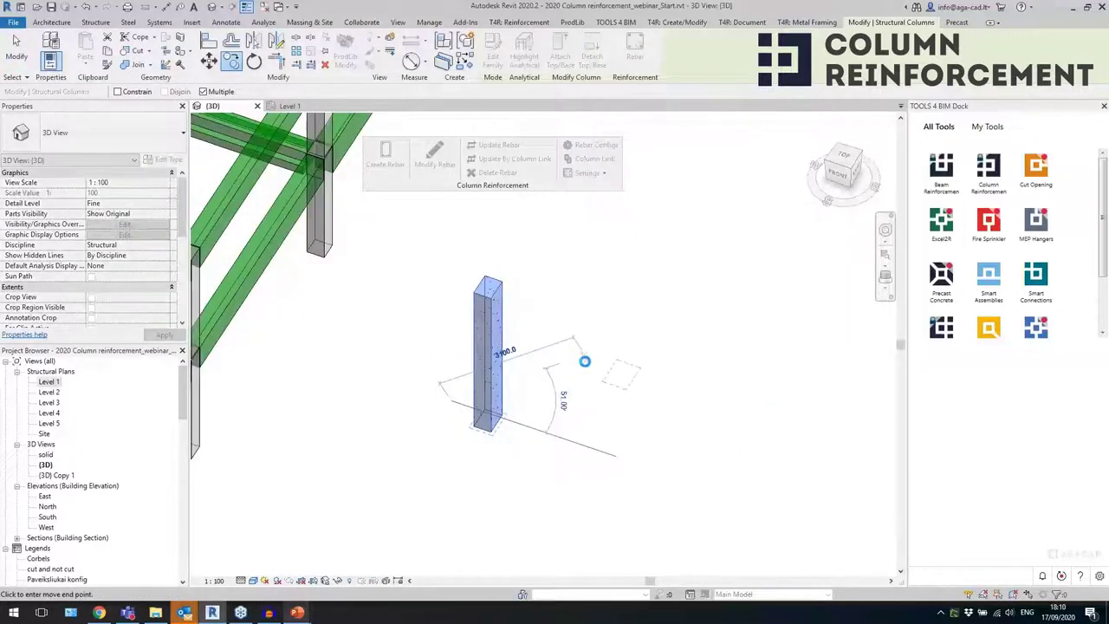
left_click(586, 363)
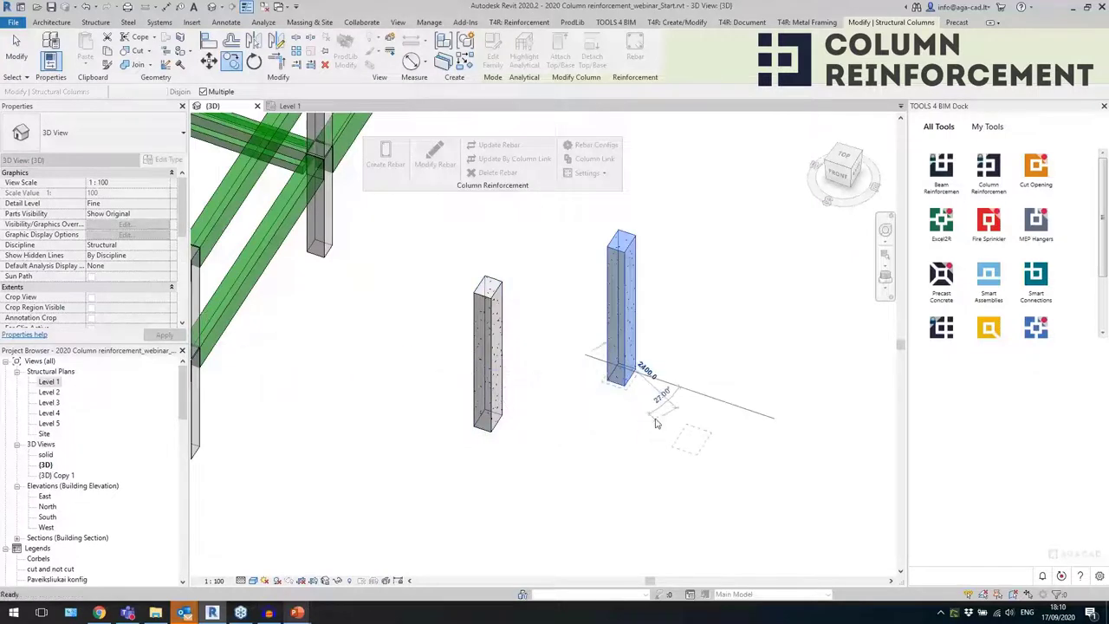
key("Escape")
- Set the copied column's top offset to 800
scroll(136, 282, "down", 3)
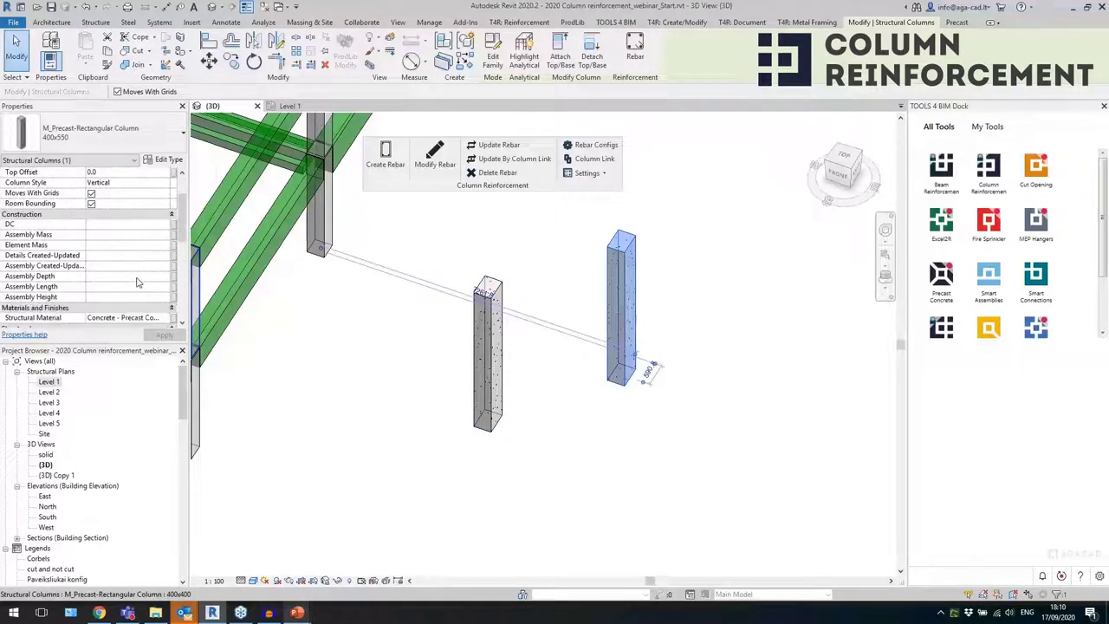
scroll(113, 251, "up", 3)
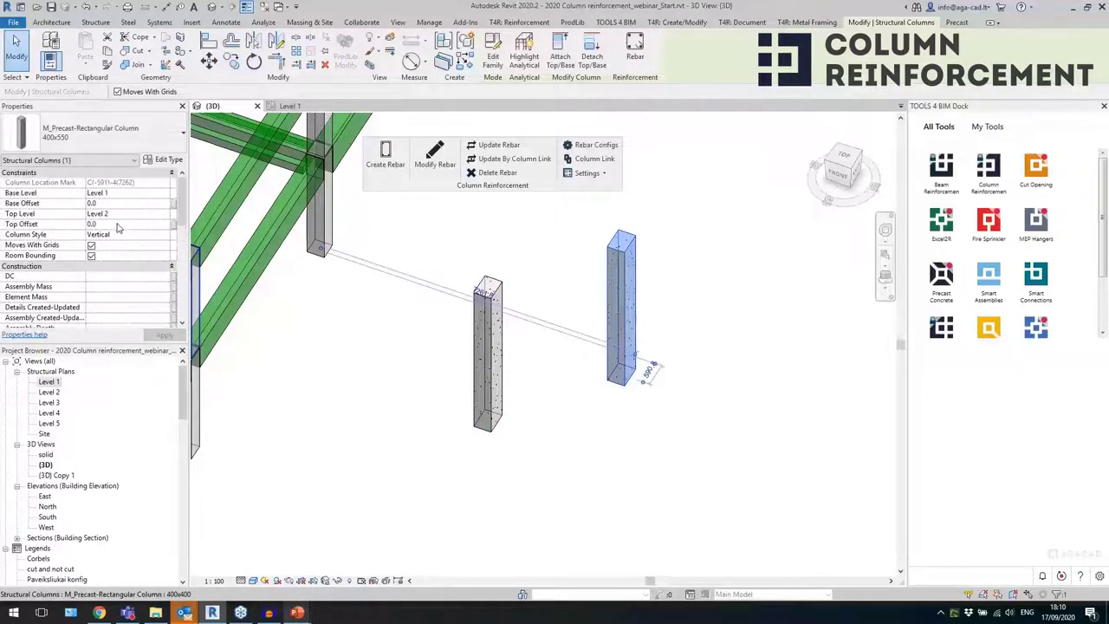
left_click(119, 227)
type("800.0")
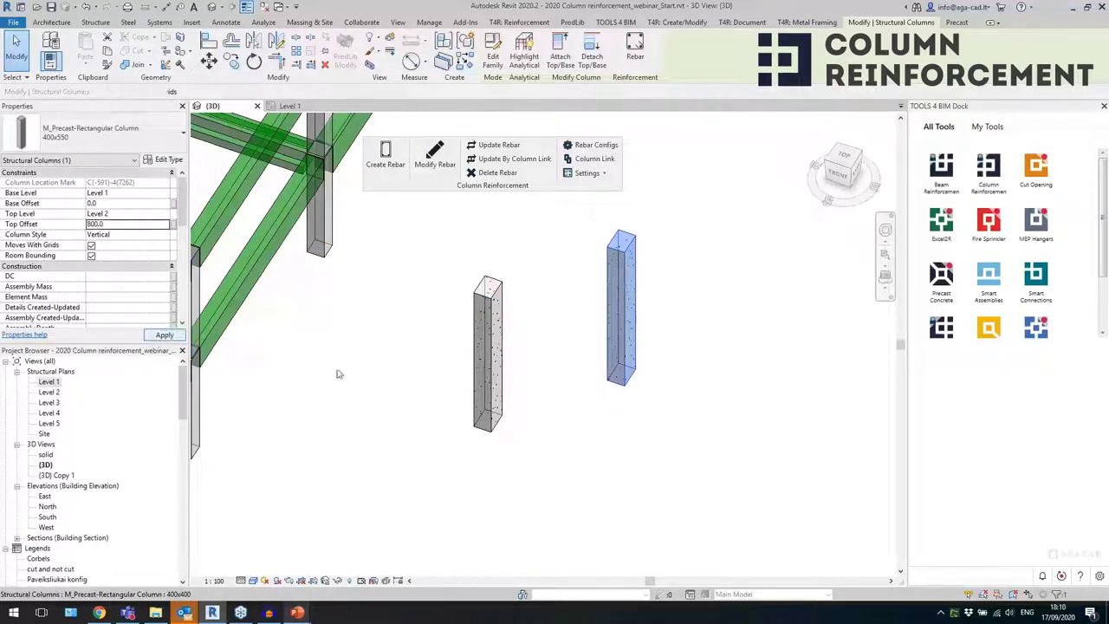
- Add the original column to the selection and create rebar in both 400x550 columns
left_click(501, 416, "ctrl")
left_click(385, 155)
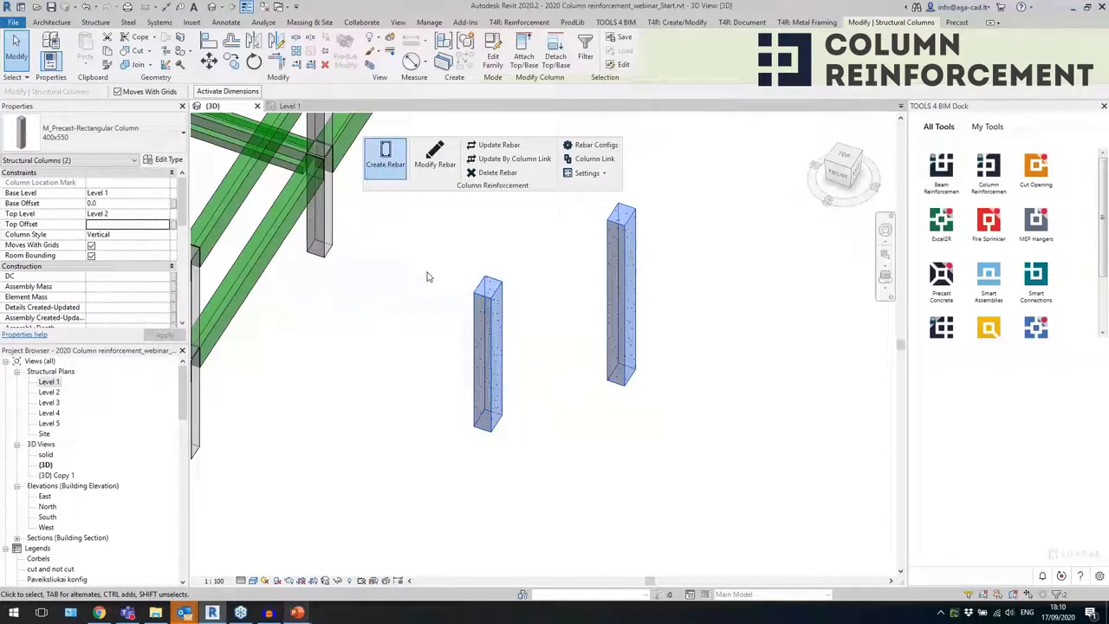
left_click(572, 277)
- Examine the generated main bars and stirrups at the top of the original 400x550 column, selecting individual rebar sets
scroll(538, 329, "up", 5)
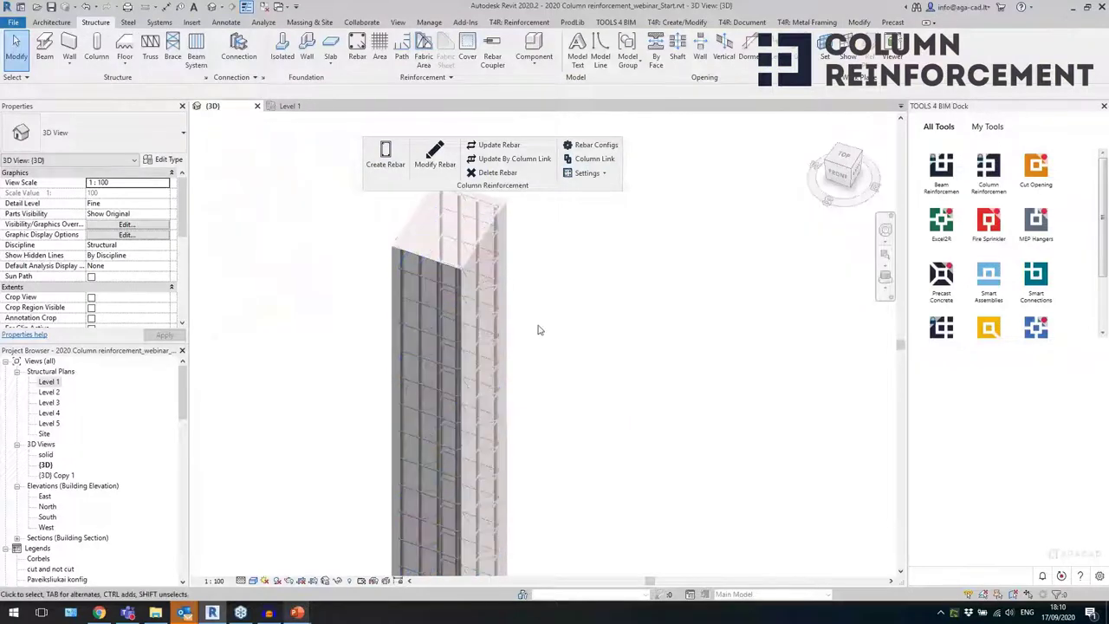
left_click(520, 354)
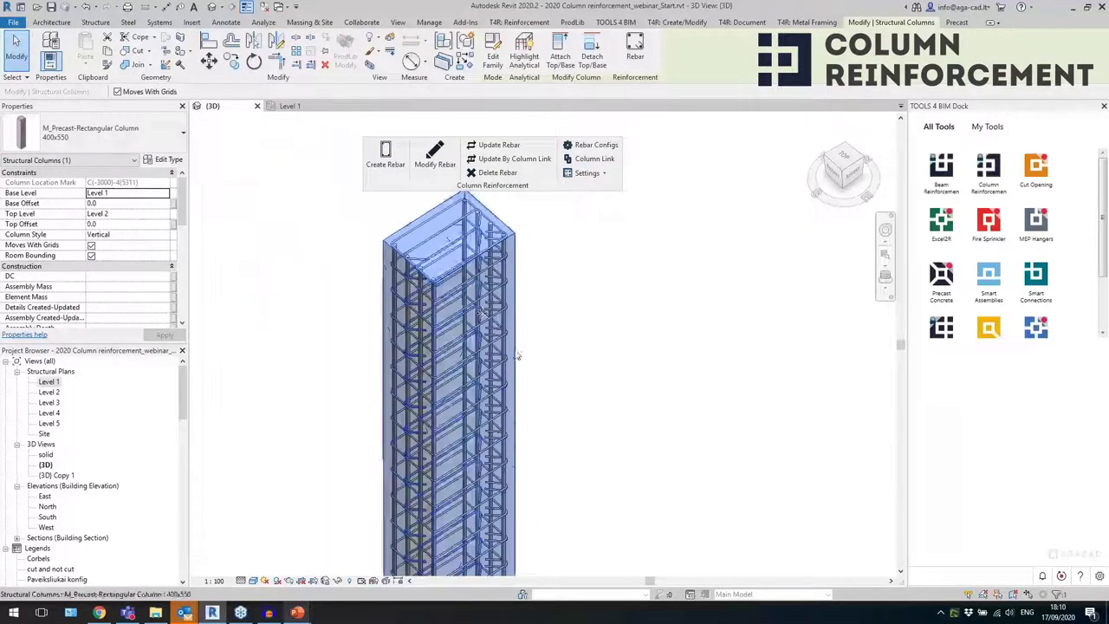
key("Escape")
scroll(411, 276, "up", 3)
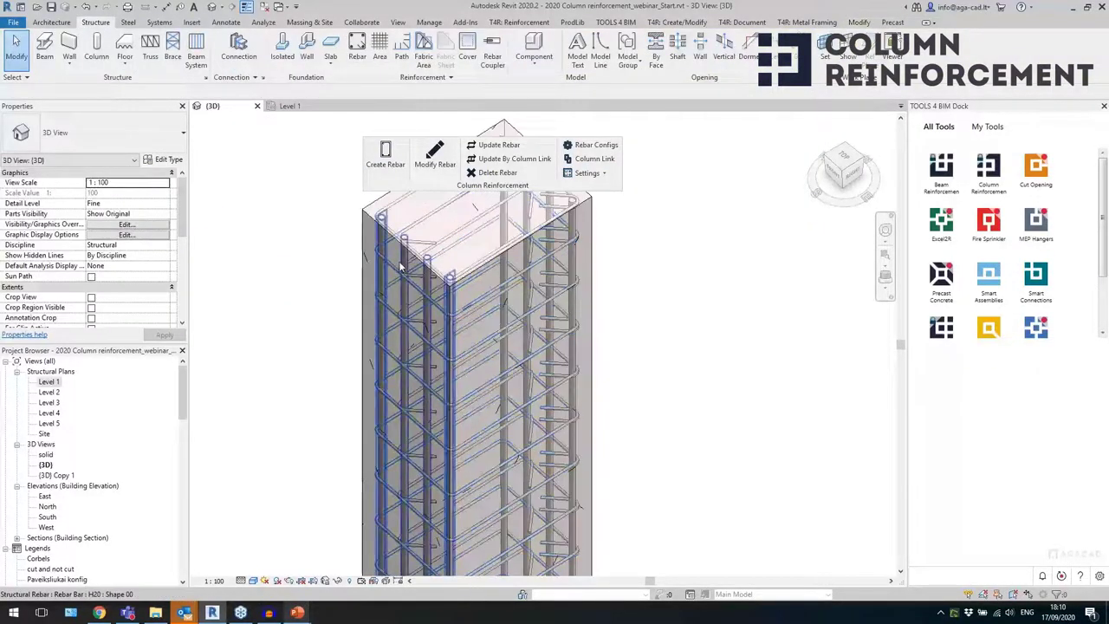
left_click(401, 266)
scroll(401, 265, "down", 1)
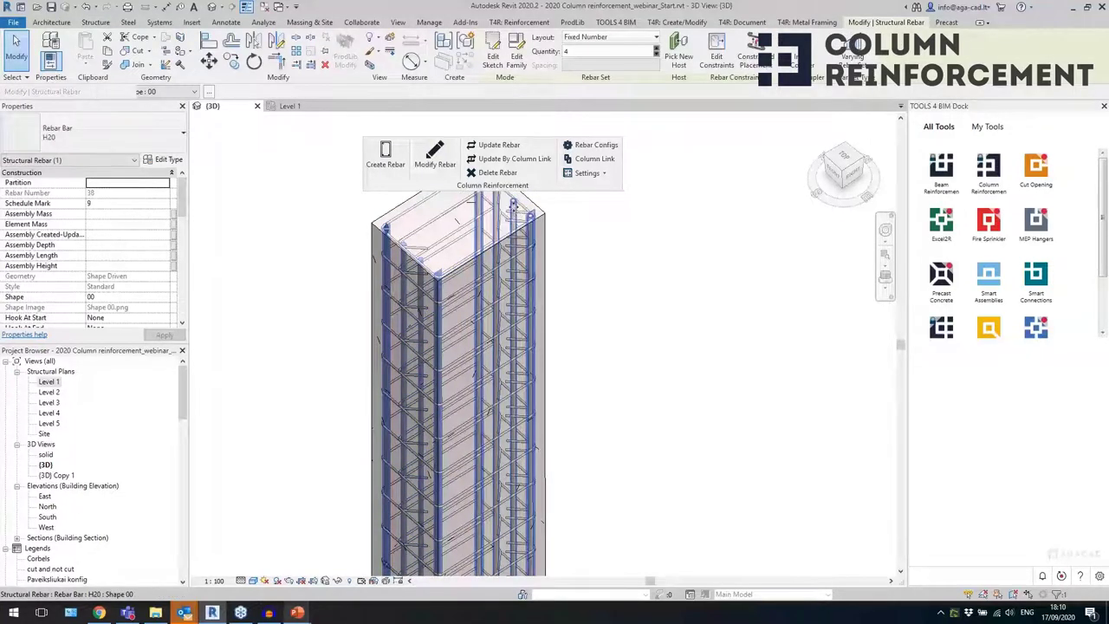
left_click(513, 208)
left_click(438, 274)
middle_click_drag(448, 255, 520, 286, "shift")
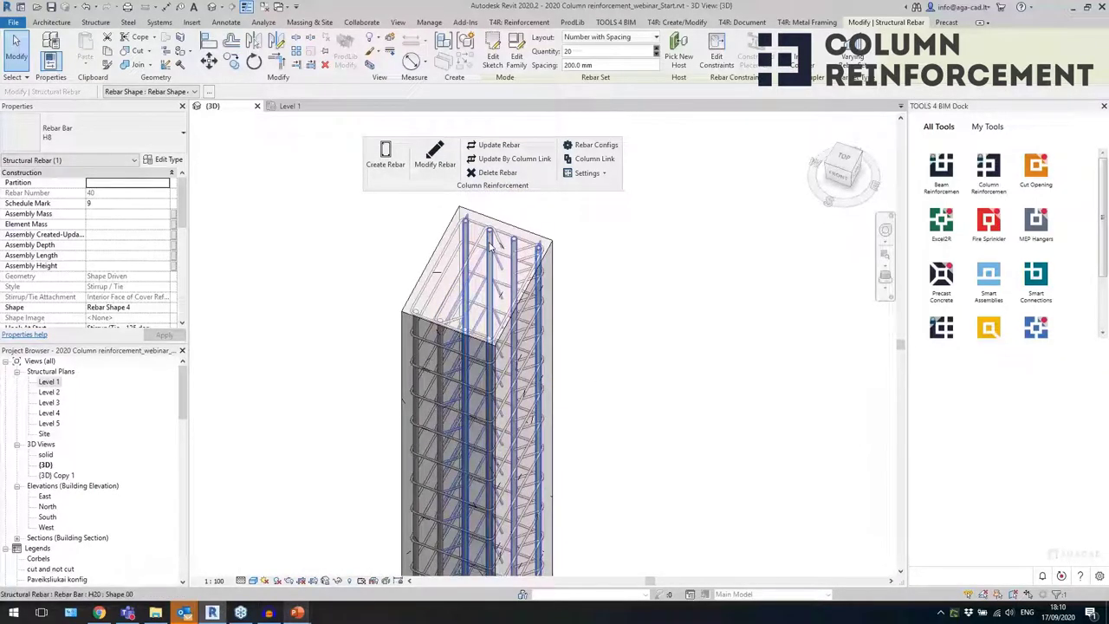
- Start modifying the original 400x550 column's rebar and set the IShape stirrup's start offset to 500 mm
scroll(589, 290, "down", 5)
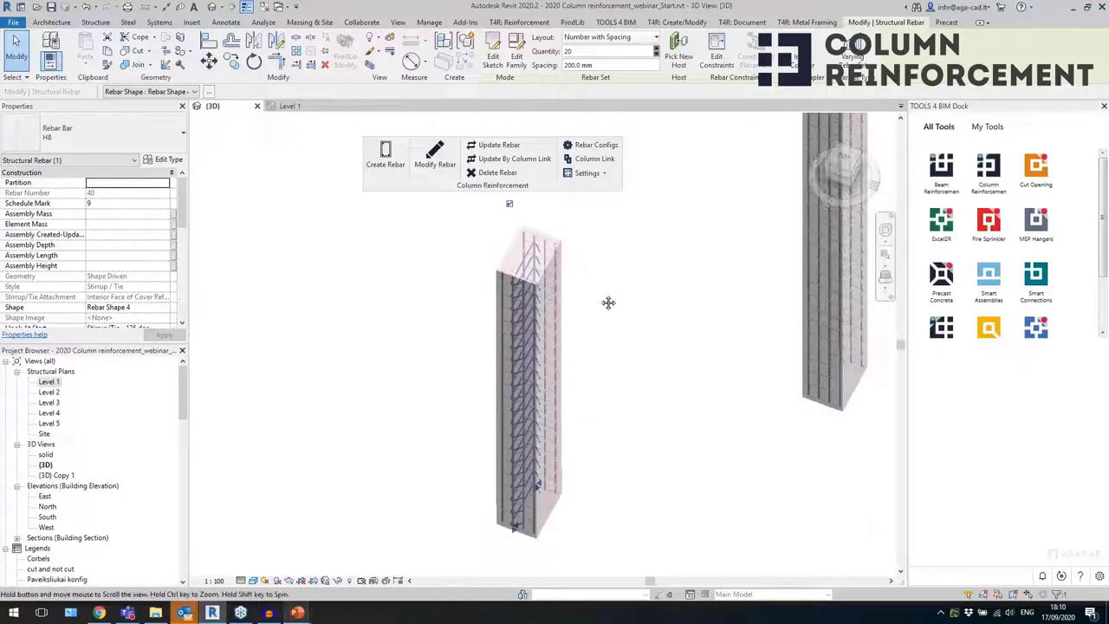
middle_click_drag(597, 306, 595, 303, "shift")
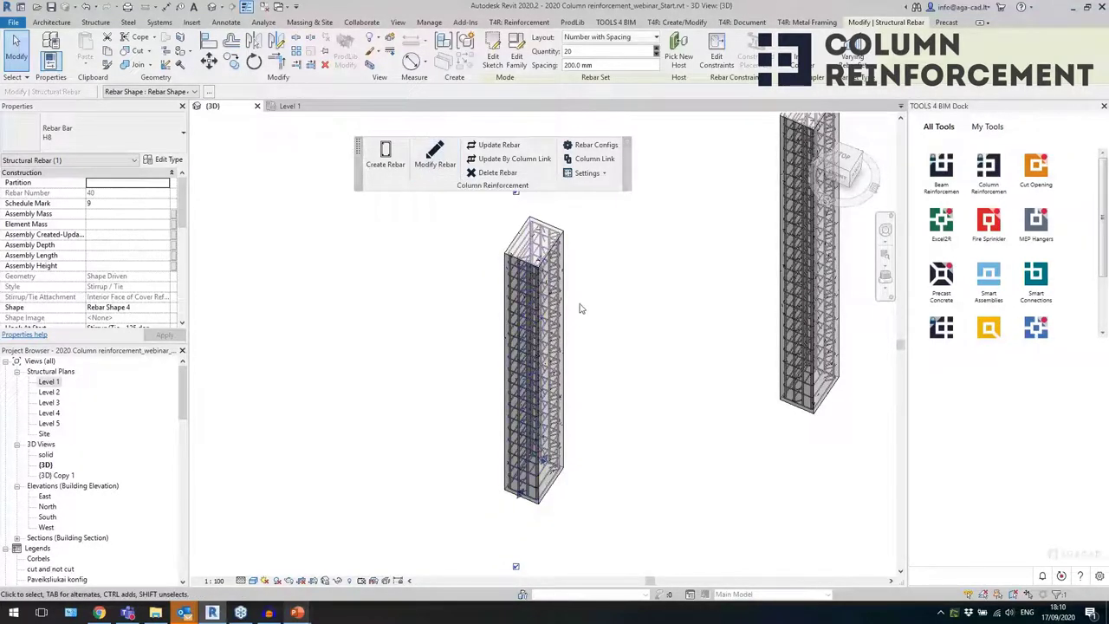
left_click(435, 156)
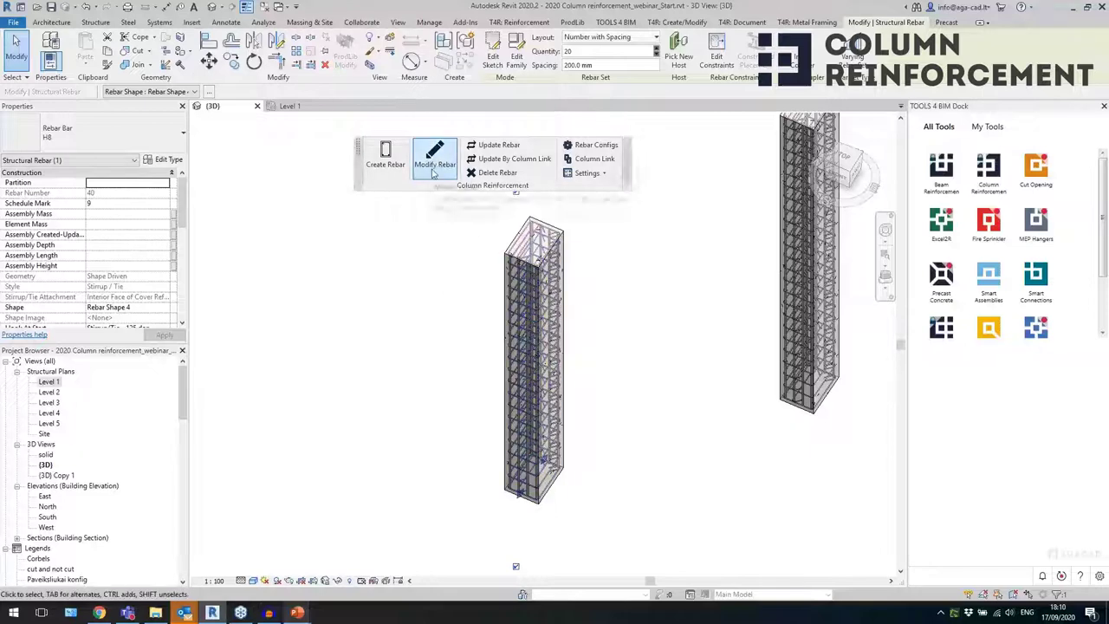
left_click(518, 290)
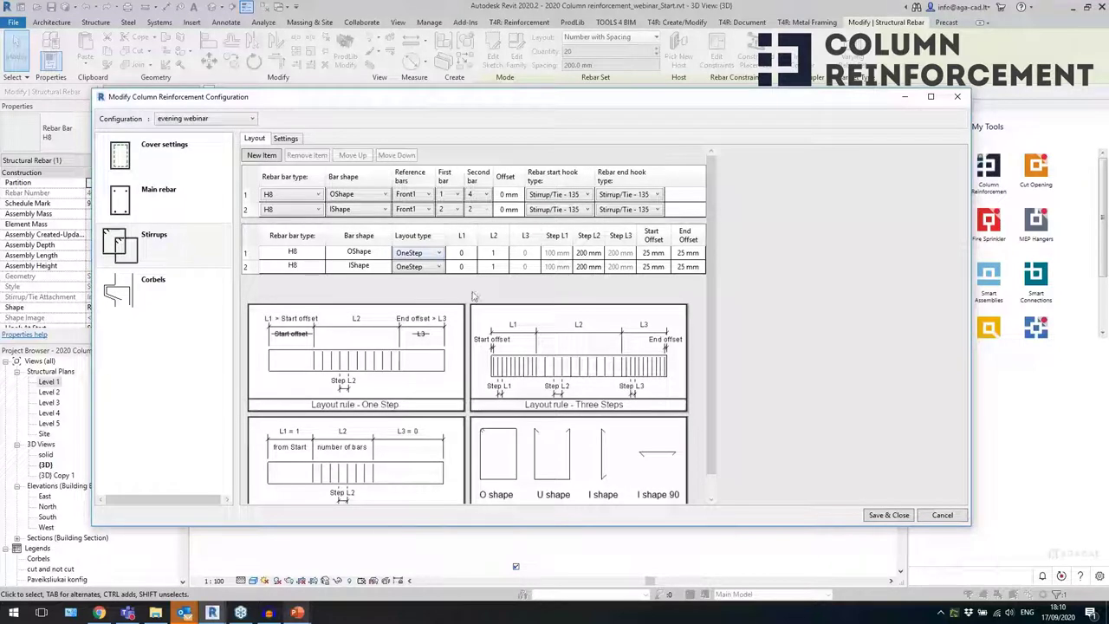
left_click(652, 267)
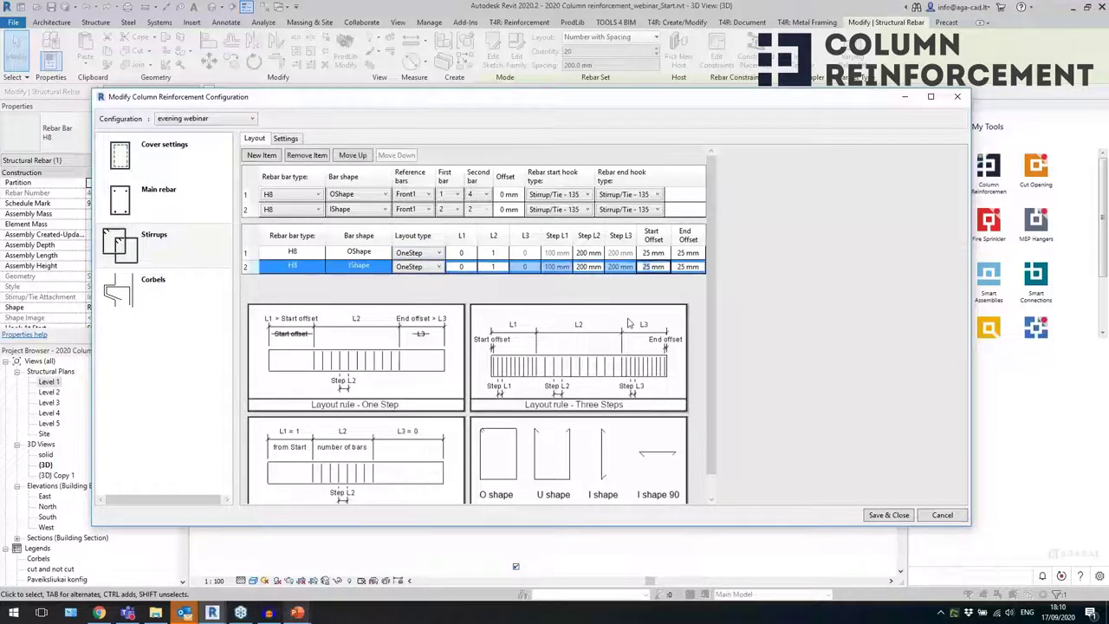
type("500")
- Set the Front1 main rebar's top offset to -600 mm and save the column's modified configuration
left_click(138, 201)
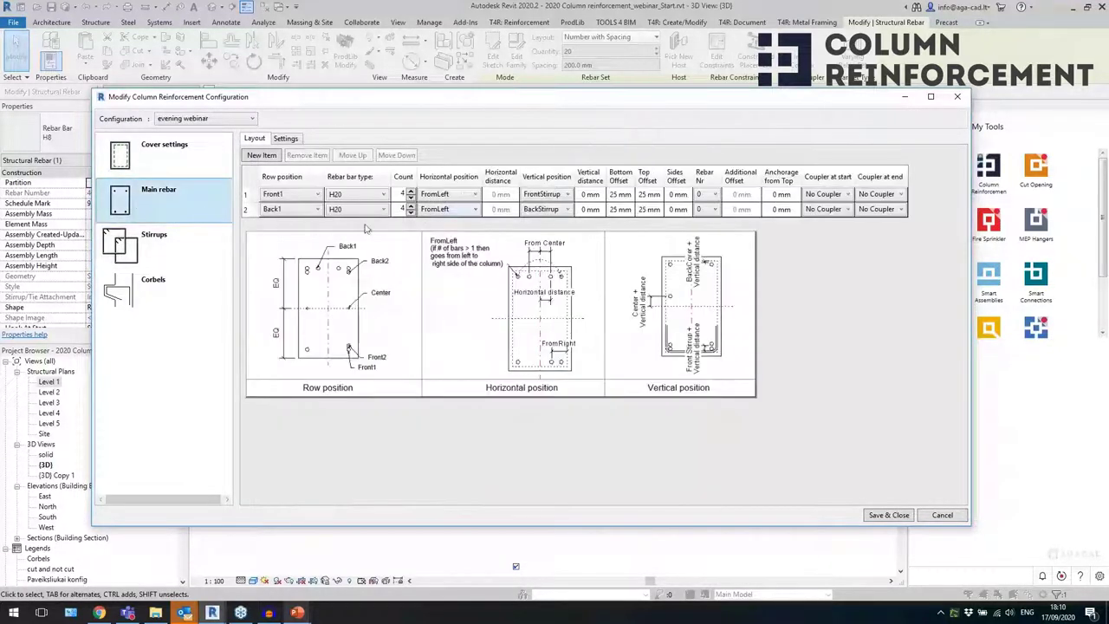
left_click(641, 194)
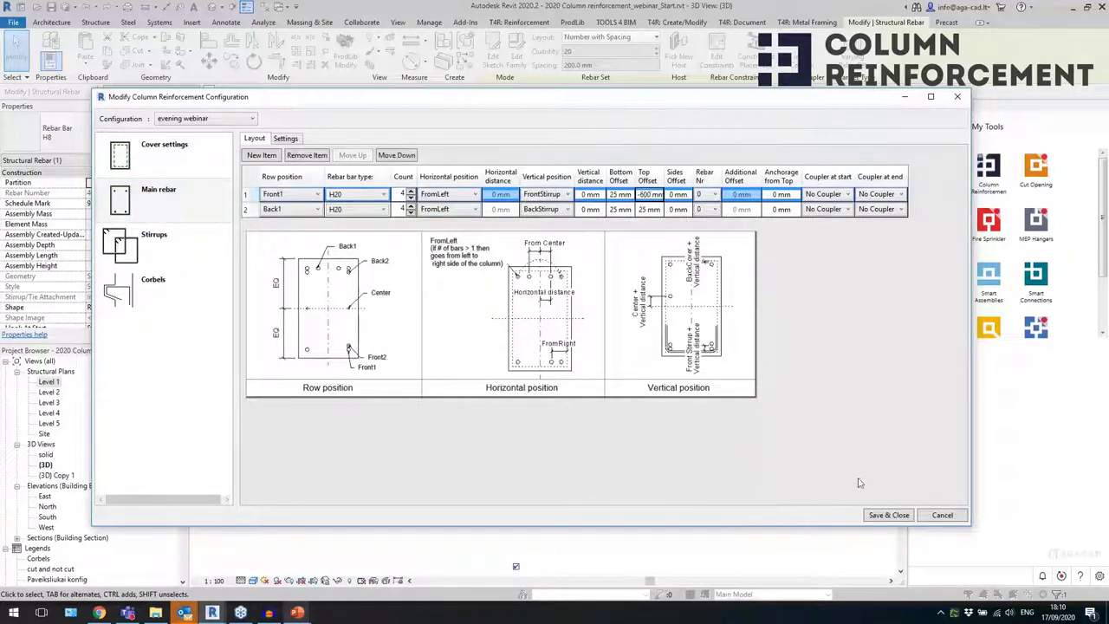
left_click(888, 515)
left_click(596, 322)
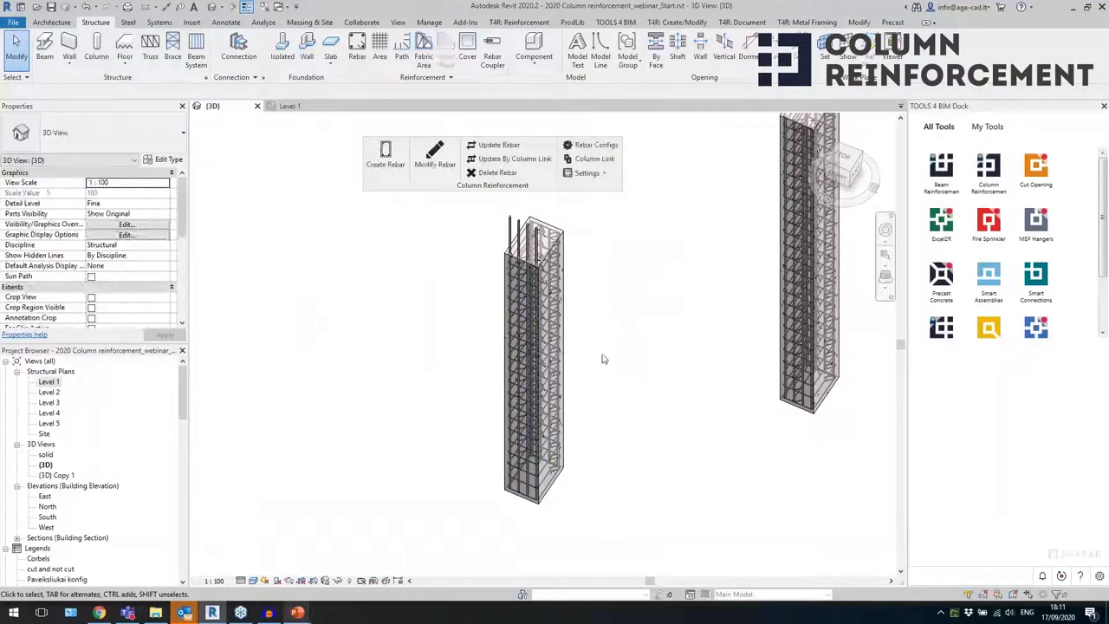
- Examine the modified front bars and stirrups along the original 400x550 column and compare them with the copied column
left_click(555, 405)
middle_click_drag(606, 438, 584, 473, "shift")
left_click(583, 480)
scroll(574, 484, "up", 3)
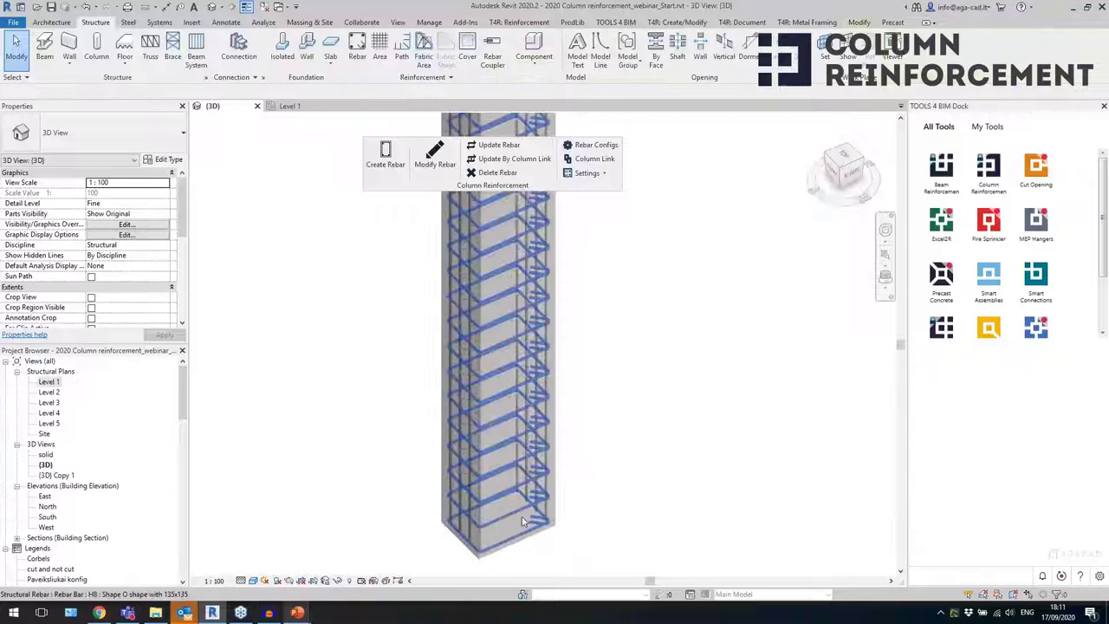
left_click(478, 448)
middle_click_drag(478, 448, 538, 468, "shift")
scroll(453, 464, "down", 4)
left_click(564, 416)
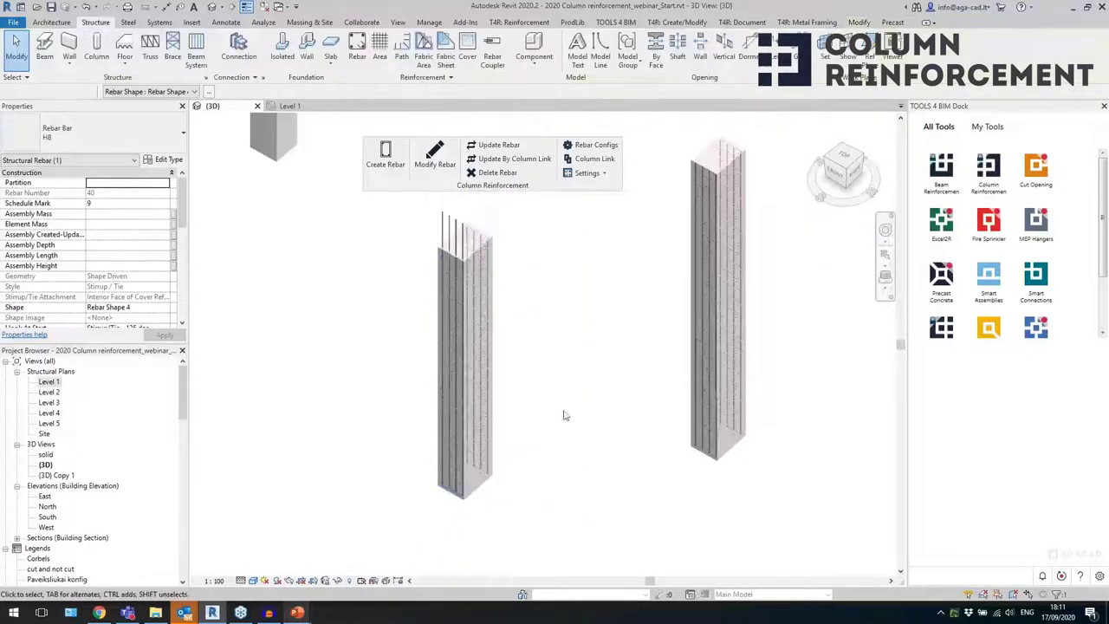
left_click(821, 226)
middle_click_drag(564, 391, 744, 361, "shift")
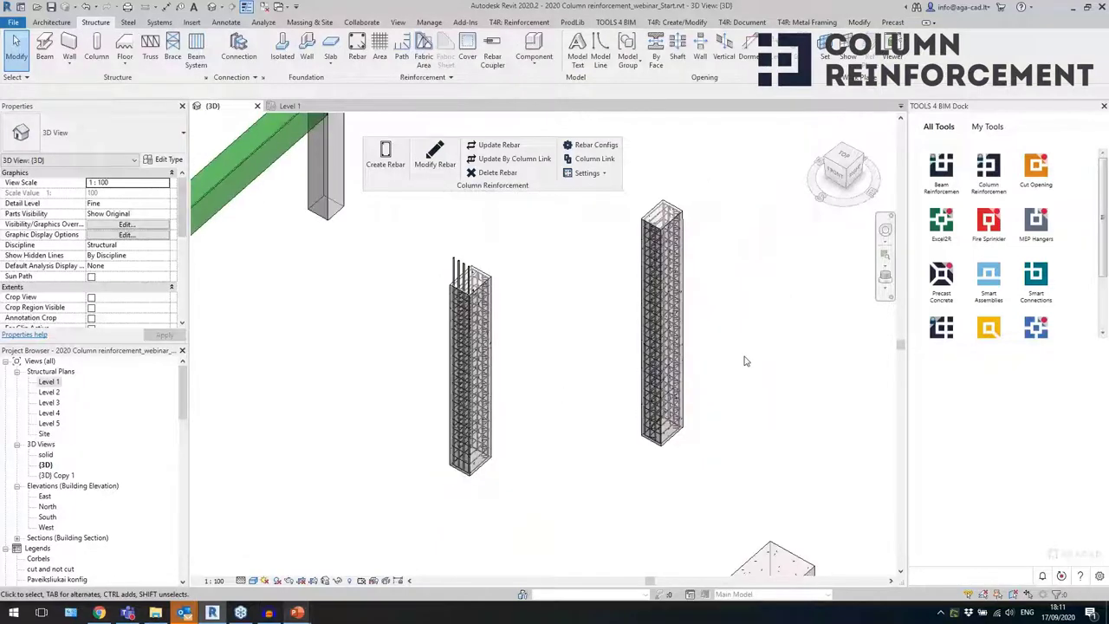
- Set the copied 400x550 column's top offset to 2000
left_click(677, 443)
left_click(117, 224)
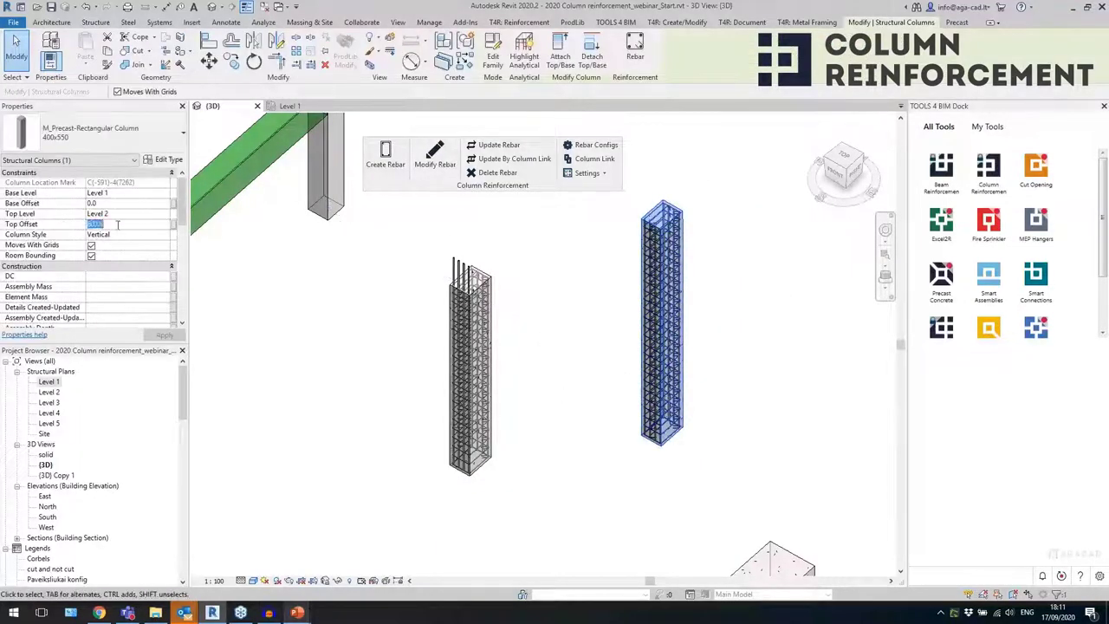
type("2000")
left_click(164, 335)
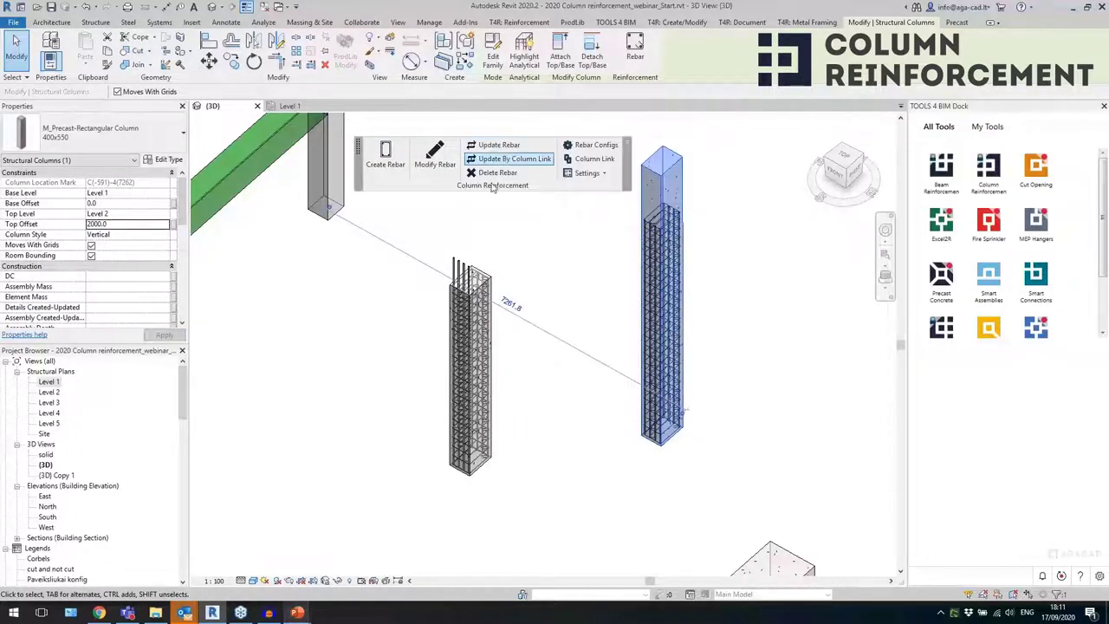
- Set the original 400x550 column's top offset to 1000
left_click(486, 250)
left_click(473, 286)
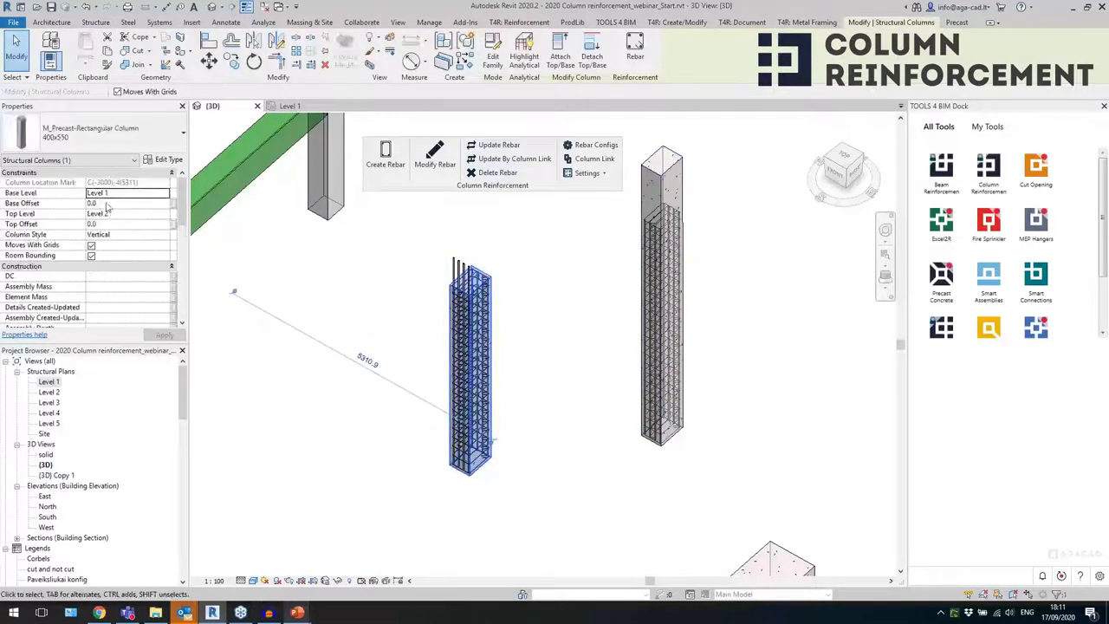
left_click(121, 223)
type("100")
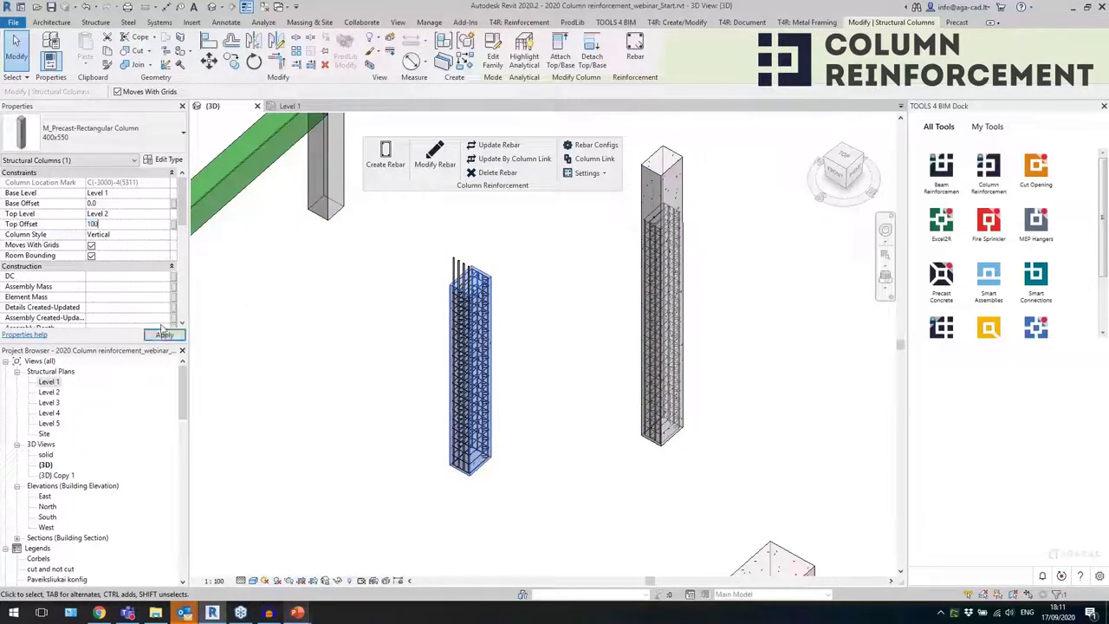
left_click(162, 335)
left_click(163, 336)
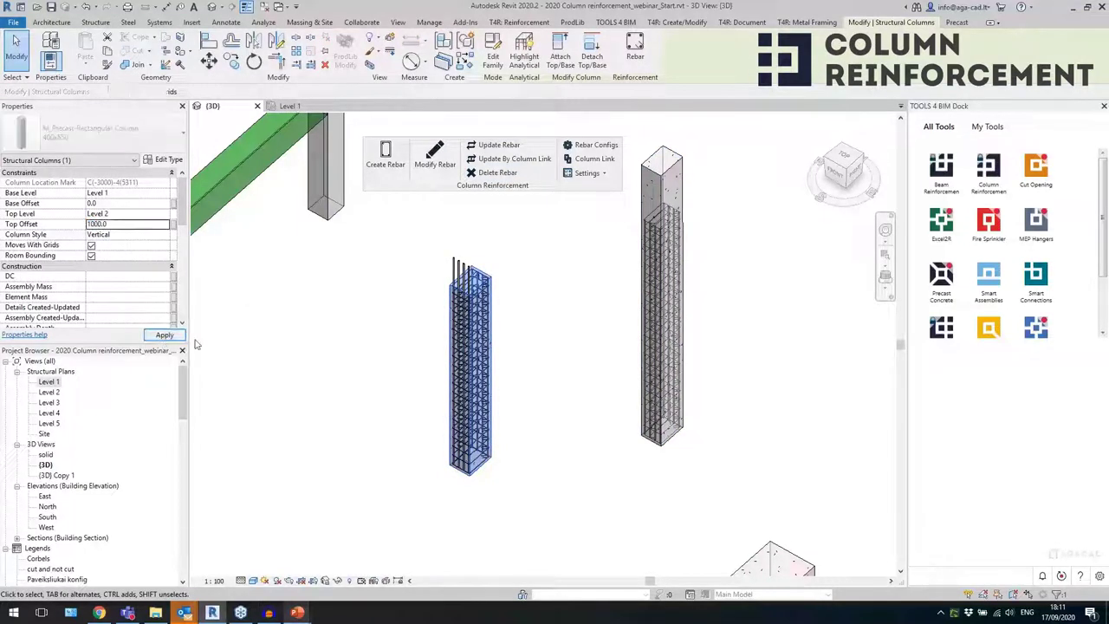
- Update the rebar in both 400x550 columns to their new heights and reapply the configuration from the column link
left_click(682, 176, "ctrl")
left_click(492, 145)
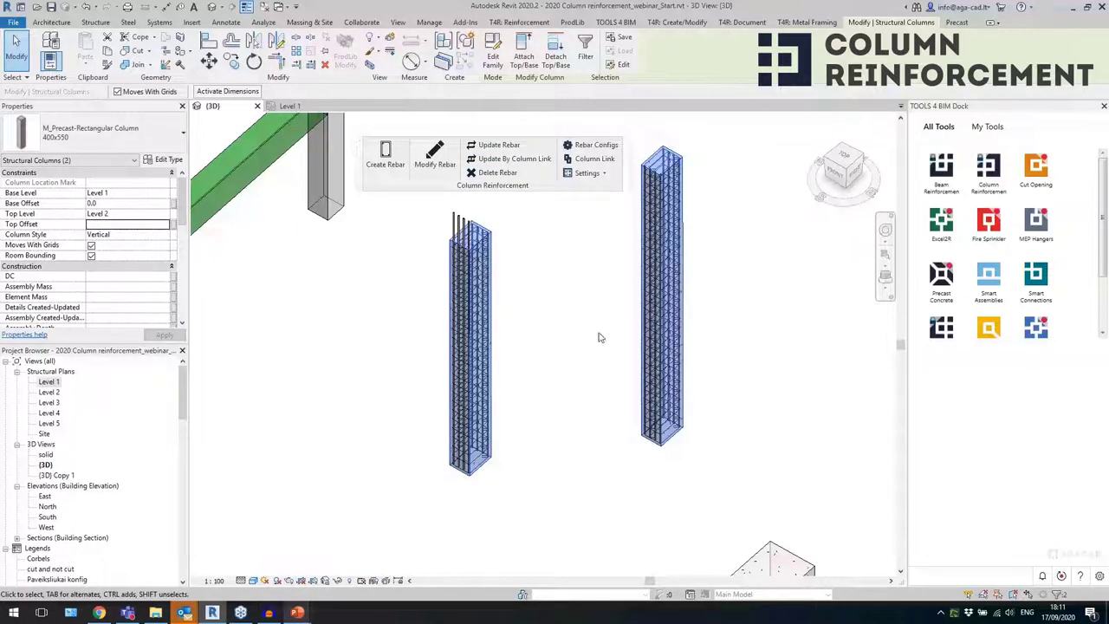
middle_click_drag(598, 335, 557, 375, "shift")
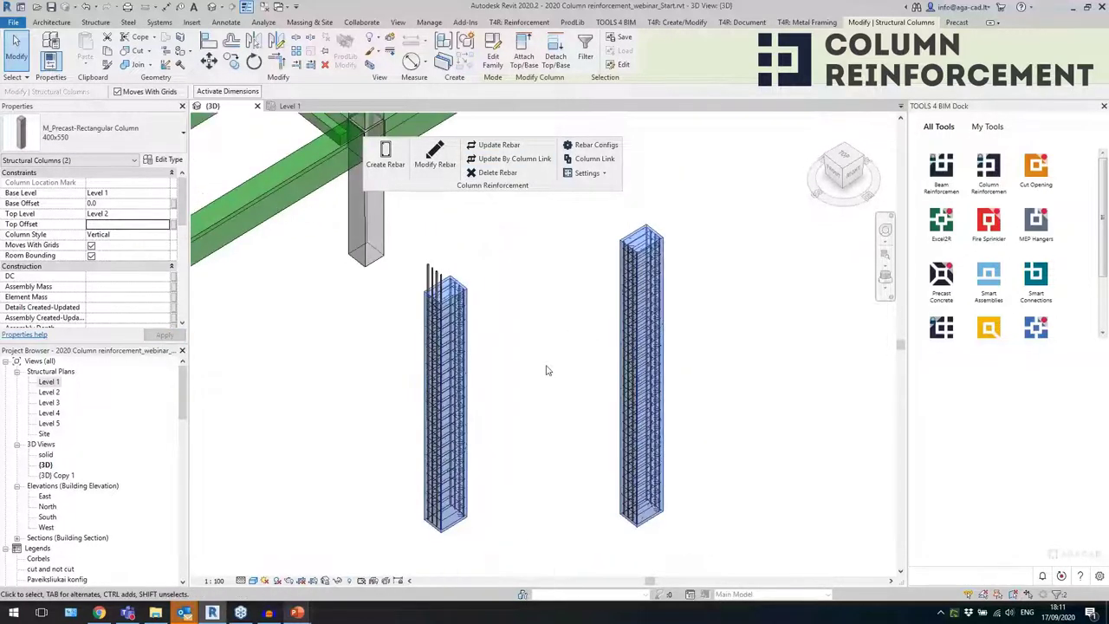
left_click(512, 159)
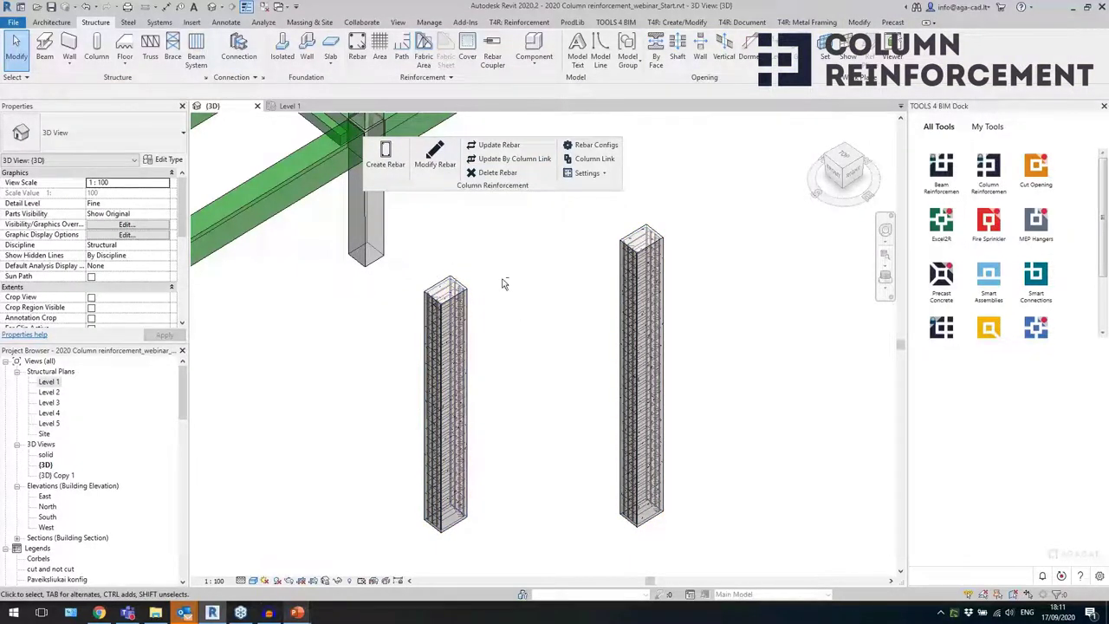
middle_click_drag(503, 282, 522, 293, "shift")
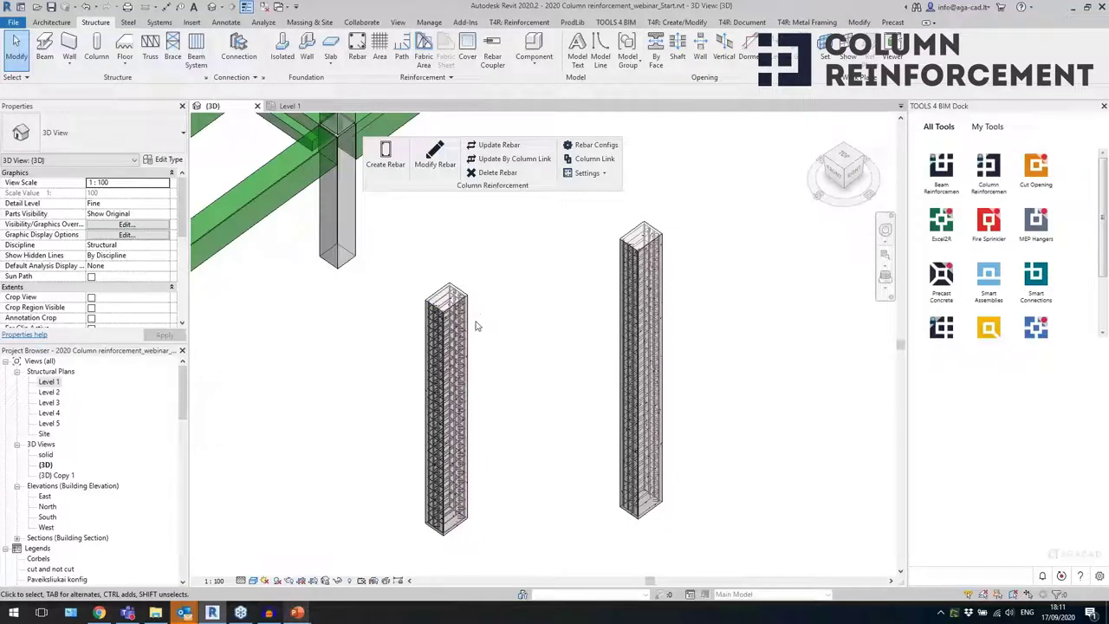
- Delete the rebar from the taller copied 400x550 column
left_click(617, 331)
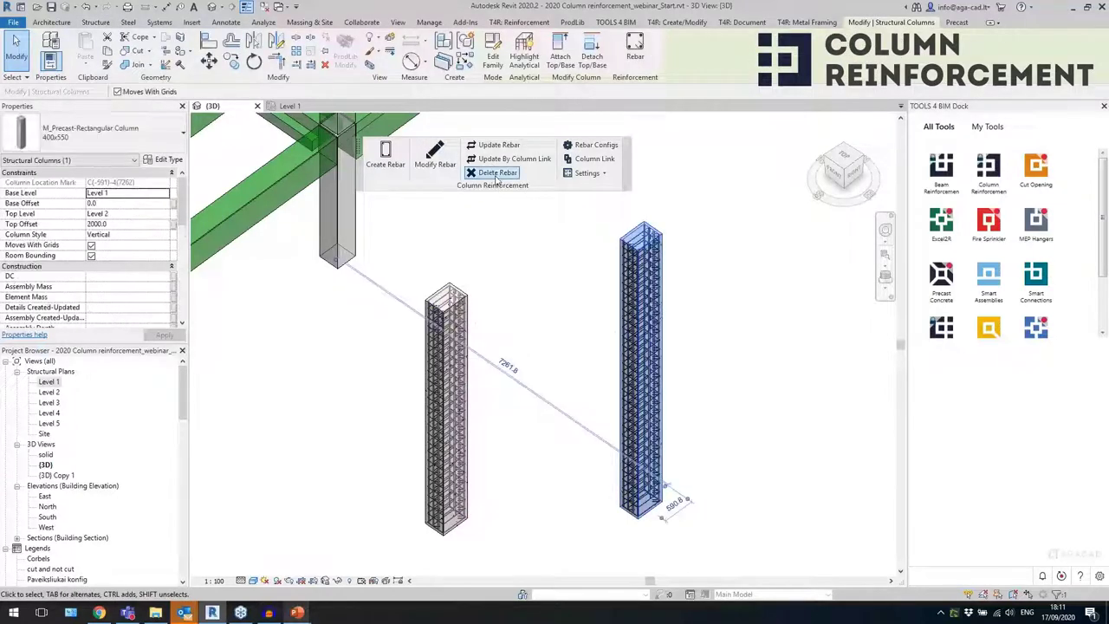
left_click(497, 173)
left_click(573, 287)
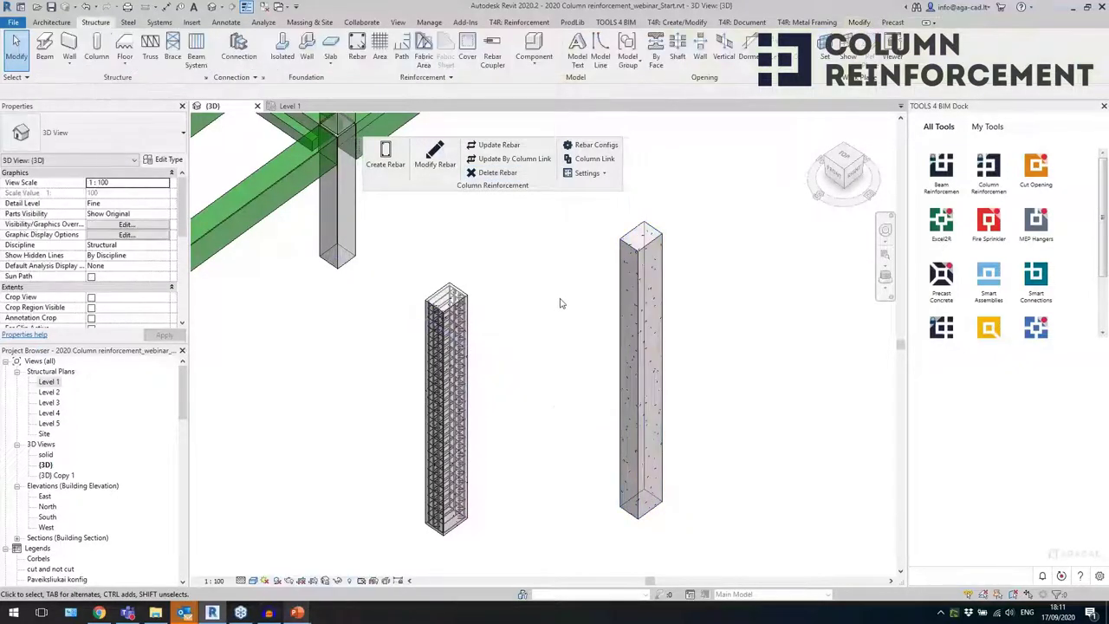
middle_click_drag(555, 312, 565, 346, "shift")
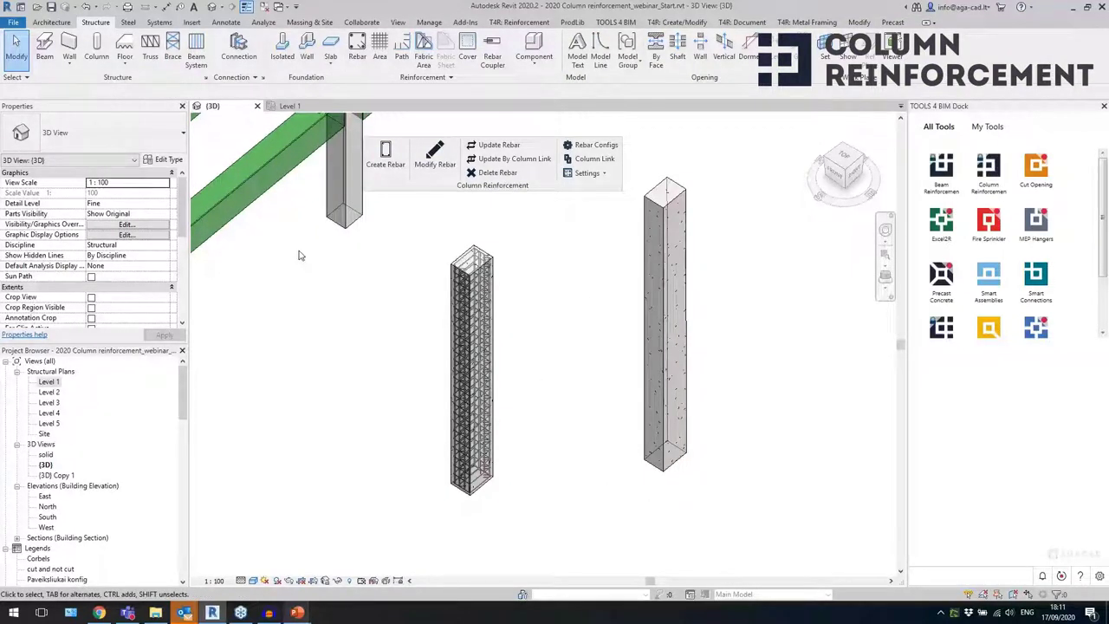
- Examine the C_Corbel Sloped 300x500 connection on the sample column with orange corbels
scroll(455, 286, "down", 5)
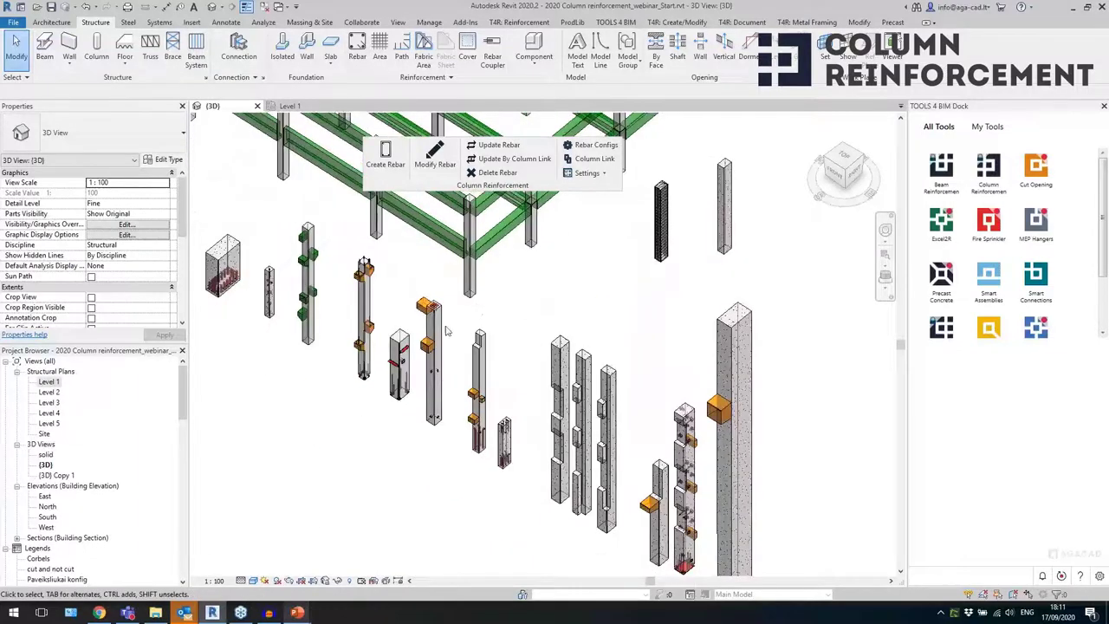
scroll(351, 359, "up", 5)
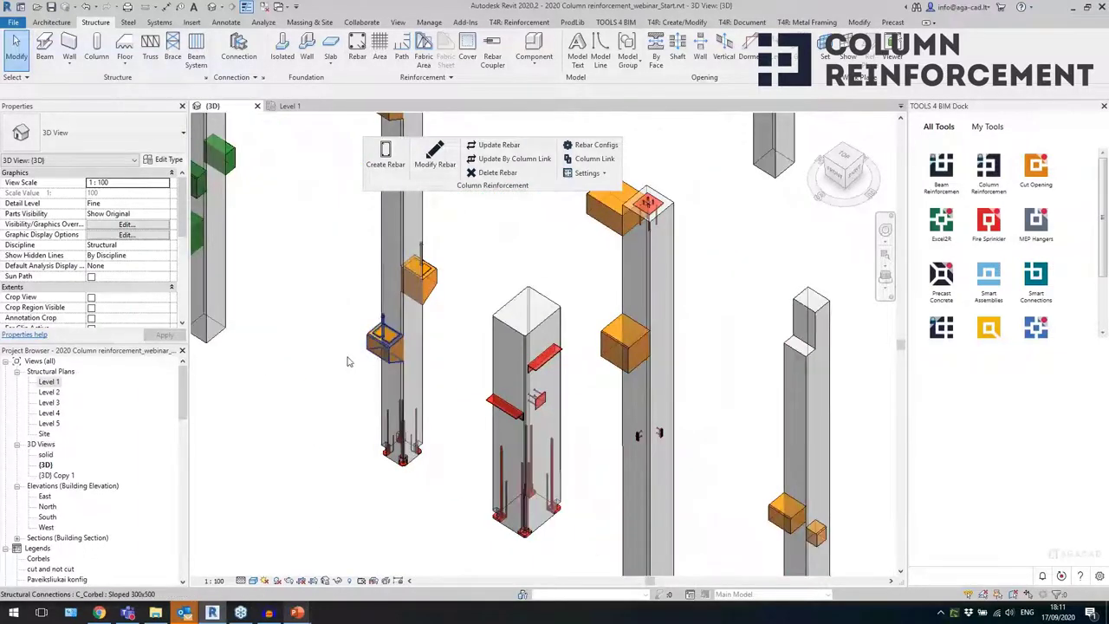
left_click(347, 361)
scroll(529, 334, "up", 5)
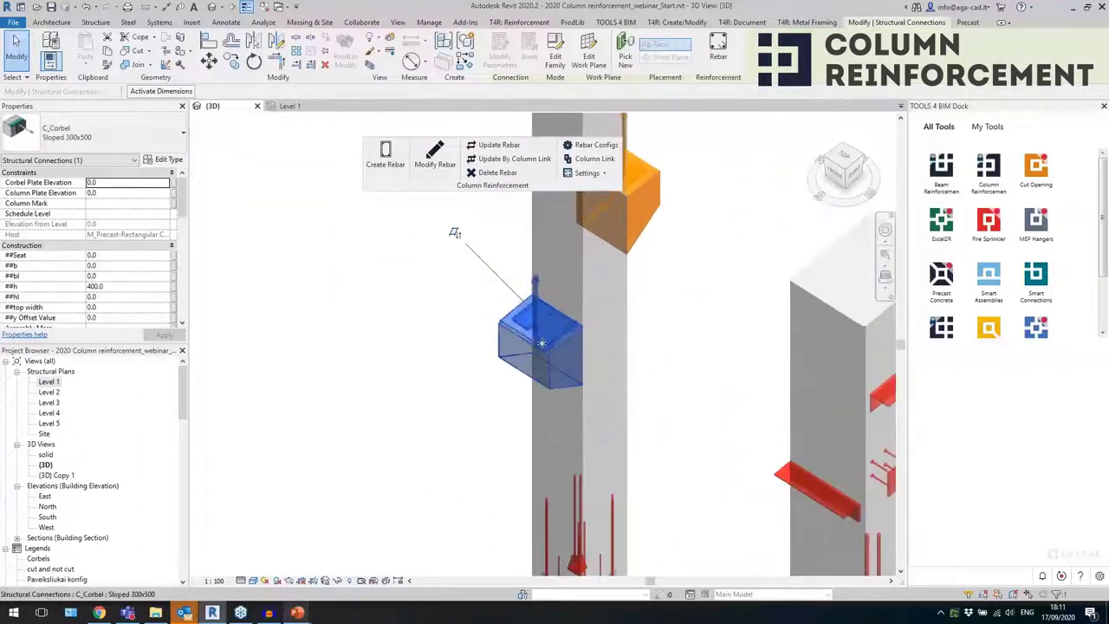
scroll(540, 343, "down", 3)
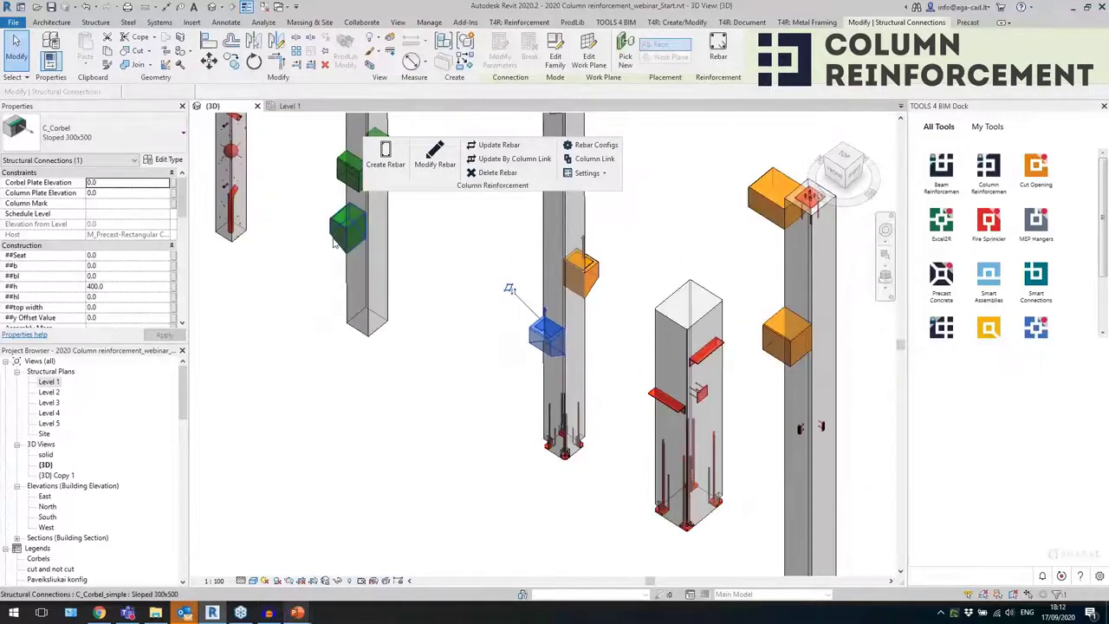
- Place a C_Corbel_simple Sloped 300x500 corbel like the green sample on the front face of the reinforced 400x550 column
left_click(336, 242)
middle_click_drag(335, 242, 370, 366, "shift")
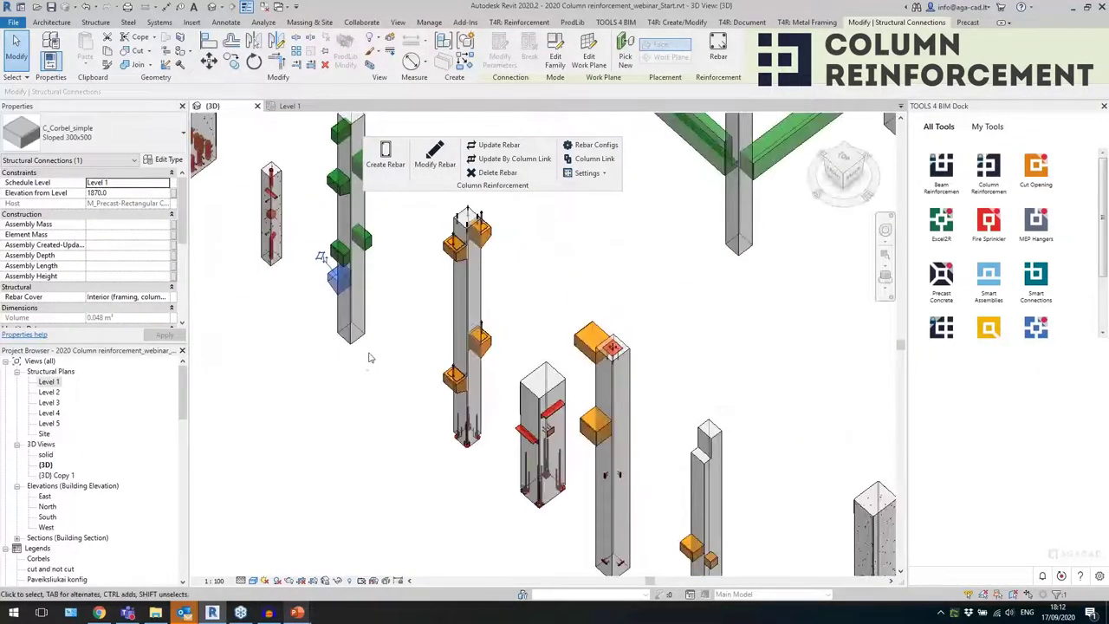
middle_click_drag(389, 279, 256, 366)
middle_click_drag(581, 335, 325, 372)
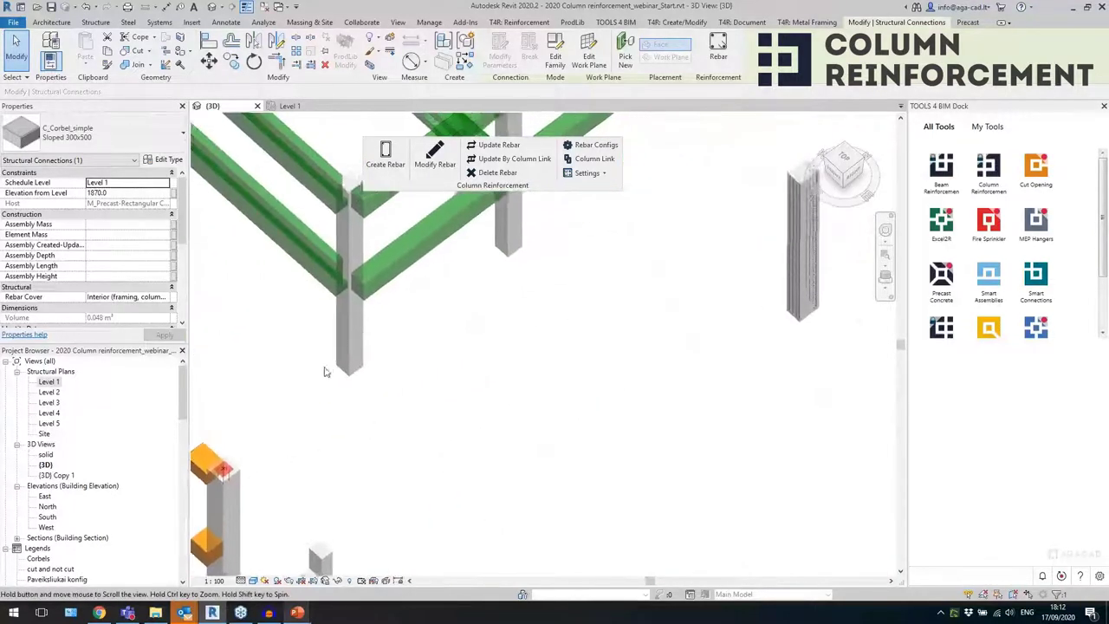
middle_click_drag(661, 355, 472, 391)
scroll(694, 216, "up", 1)
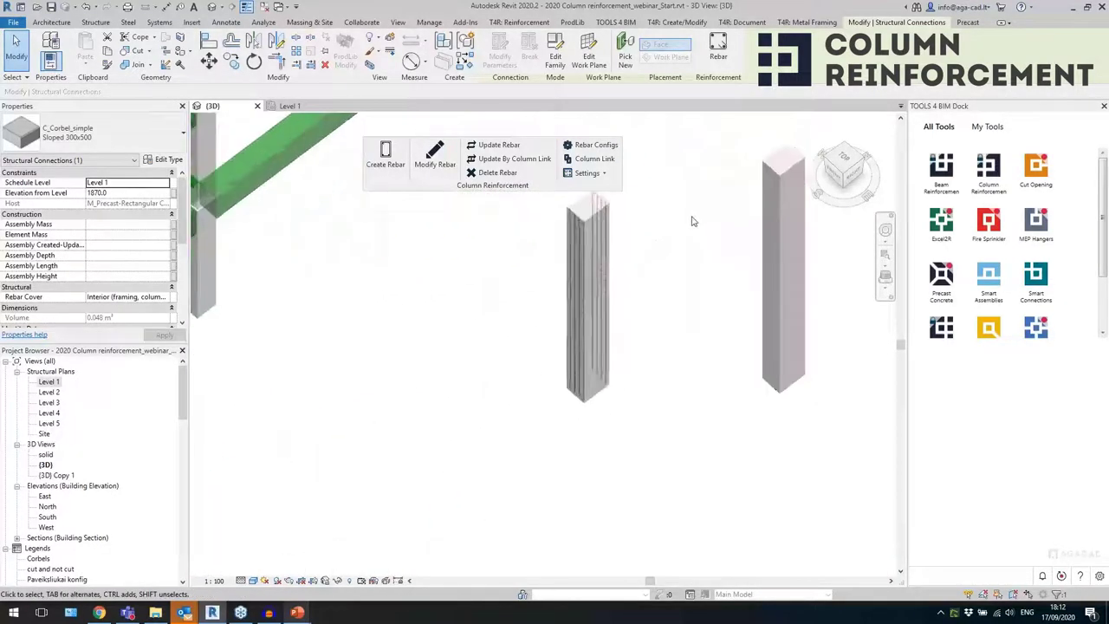
left_click(446, 66)
scroll(563, 295, "up", 3)
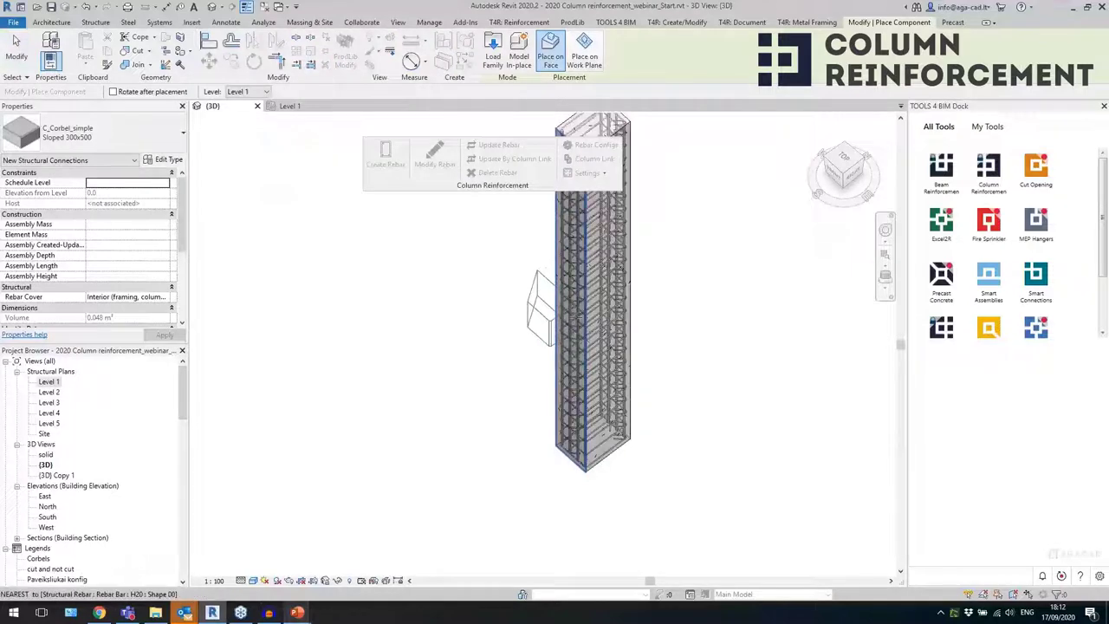
left_click(582, 324)
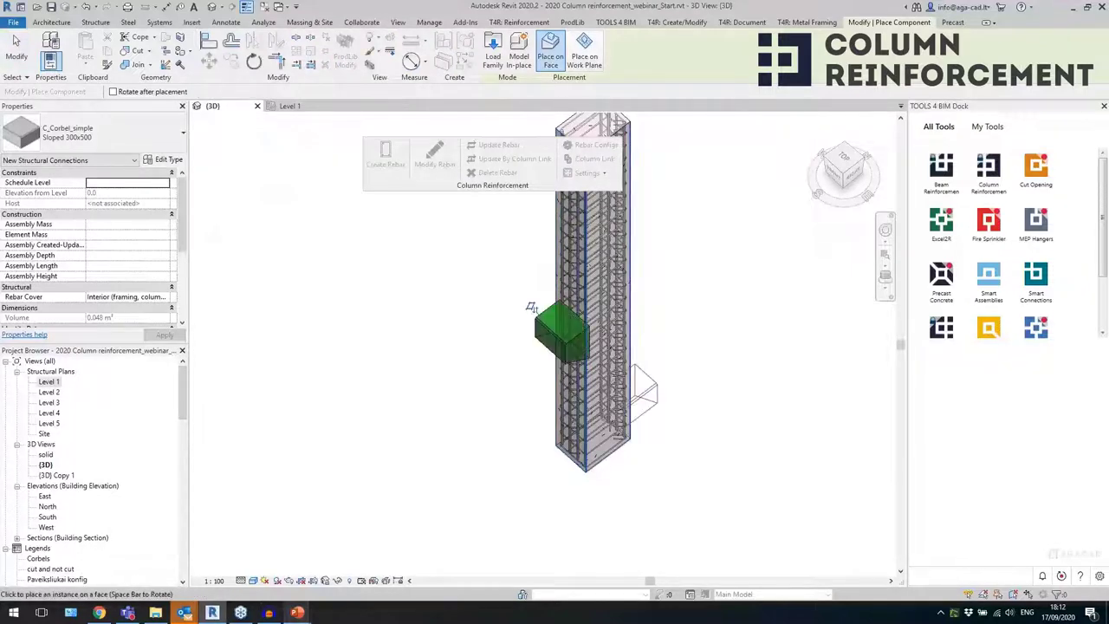
key("Escape")
key("Escape")
- Align the side of the new corbel with the adjacent side face of the 400x550 column
key("a")
key("l")
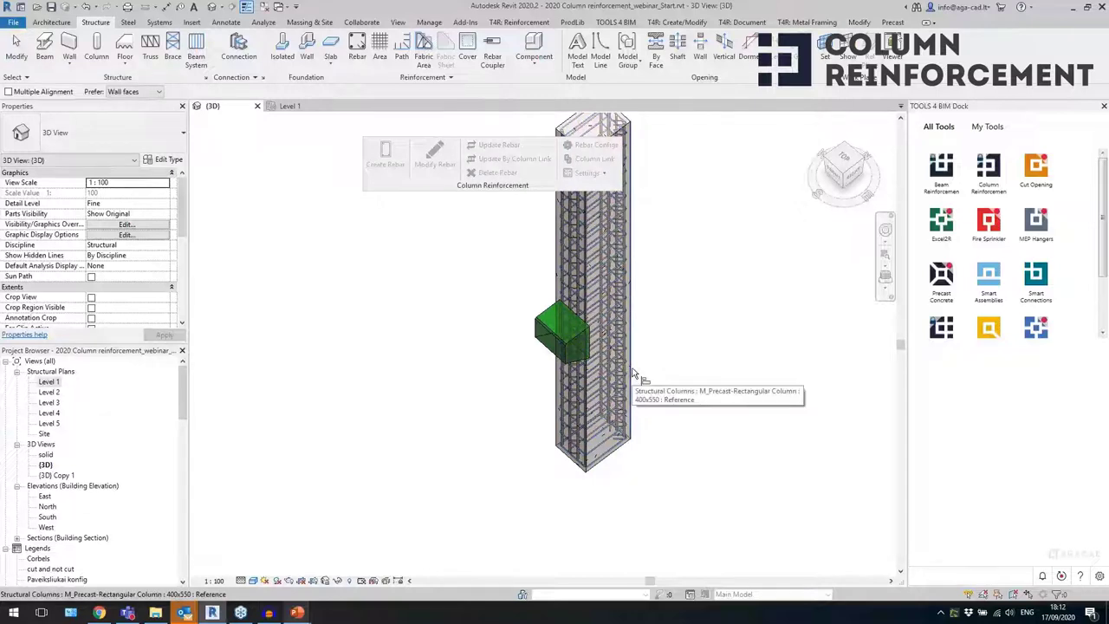
left_click(632, 377)
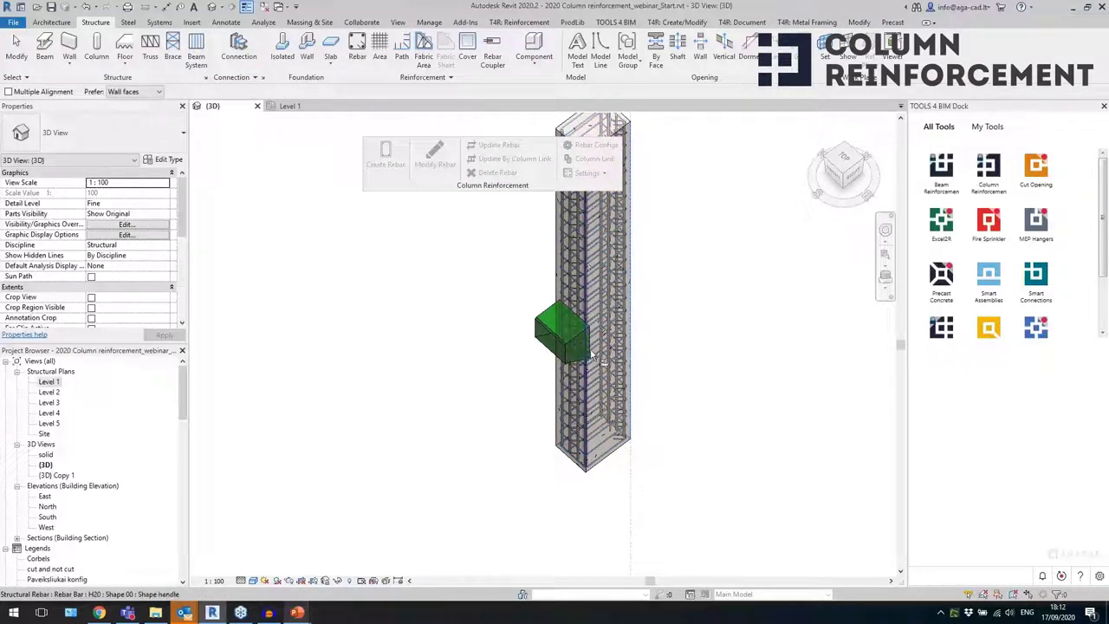
scroll(592, 352, "up", 3)
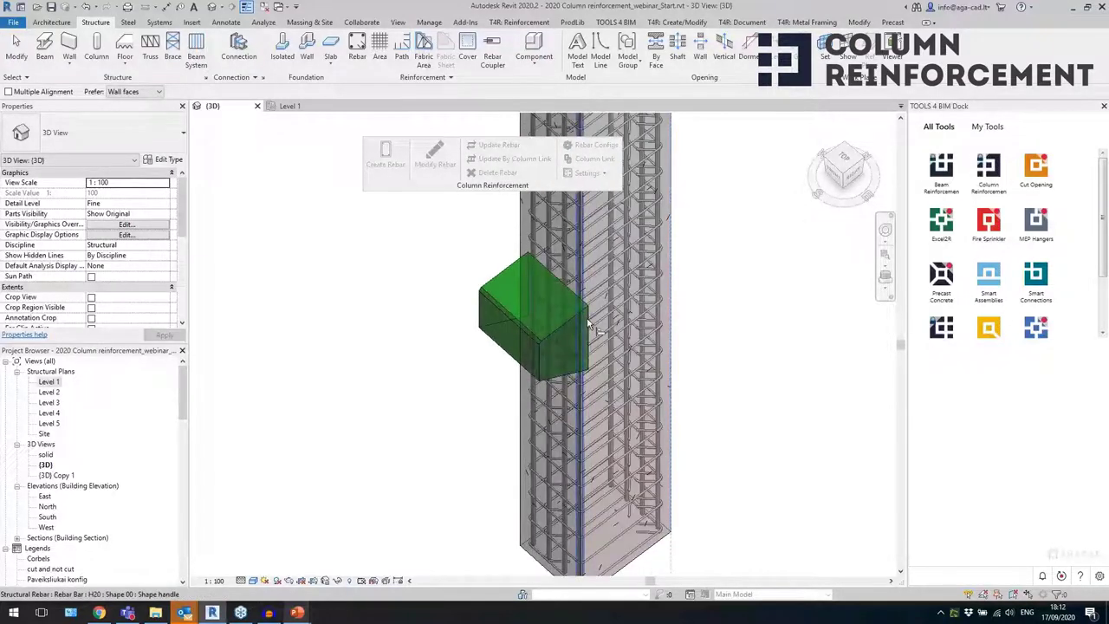
left_click(589, 314)
scroll(592, 363, "down", 1)
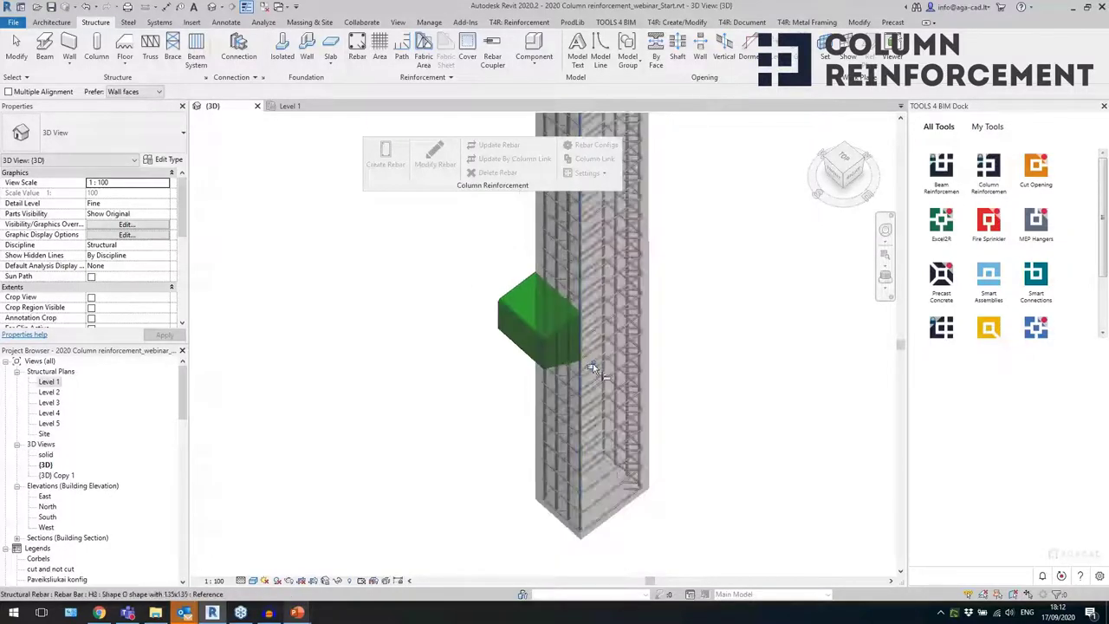
- Add C_Corbel_simple Sloped 300x500 from the structural connections as a corbel type in the evening webinar column reinforcement configuration
left_click(518, 323)
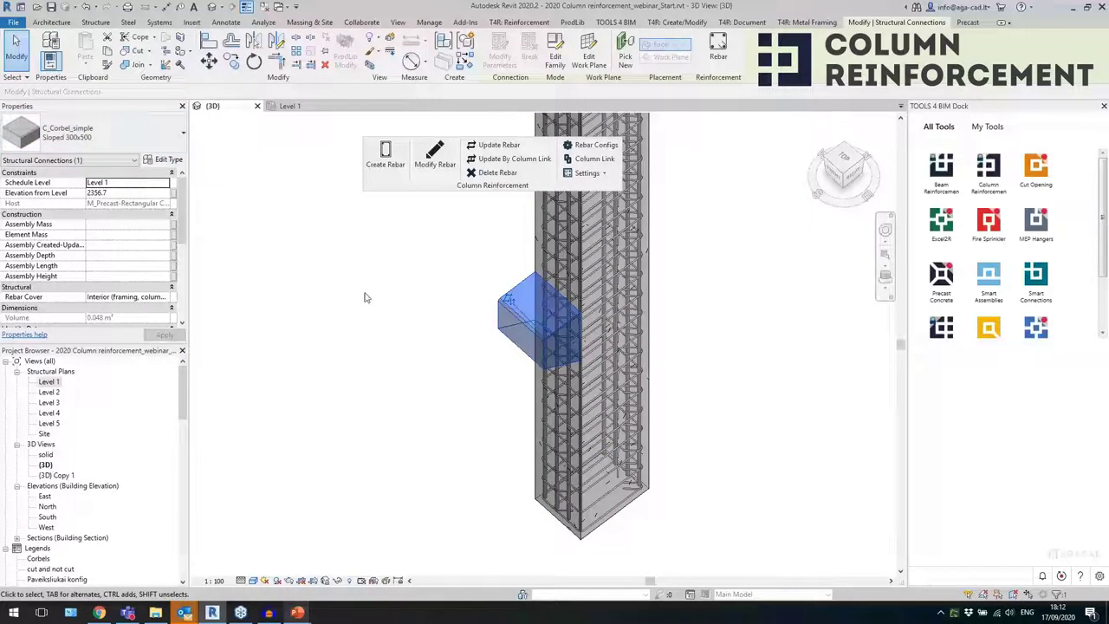
left_click(594, 145)
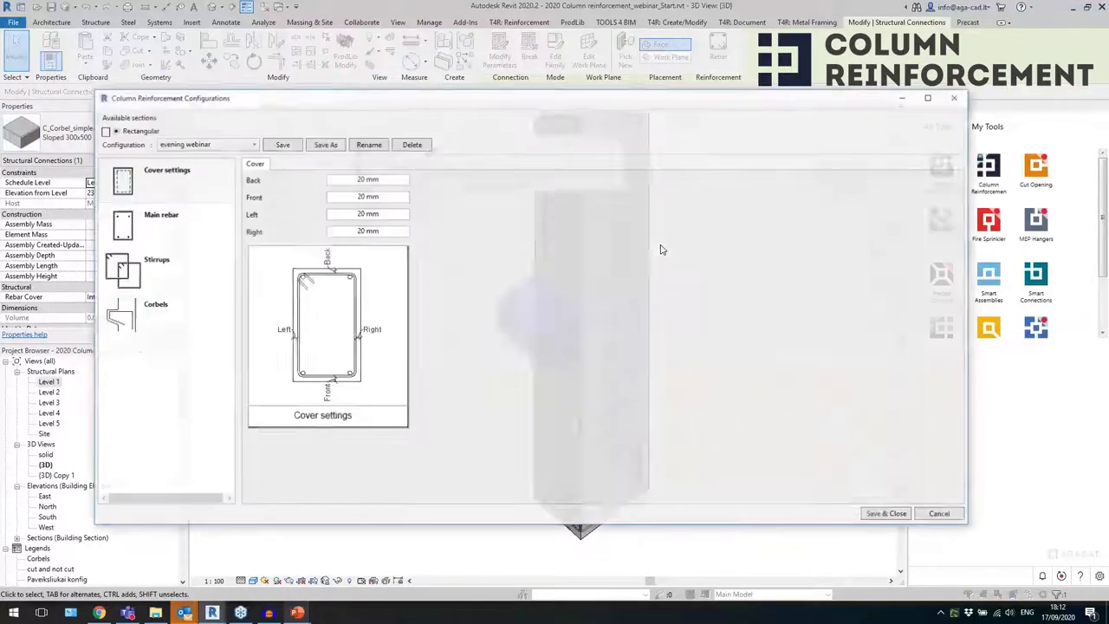
left_click(159, 312)
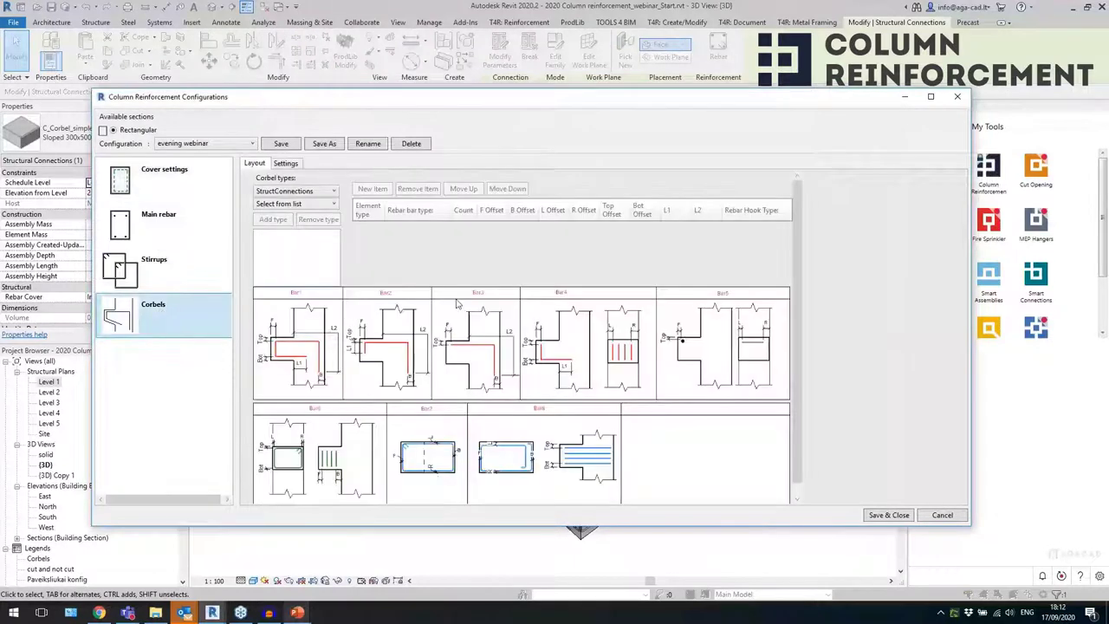
left_click(310, 204)
left_click(295, 192)
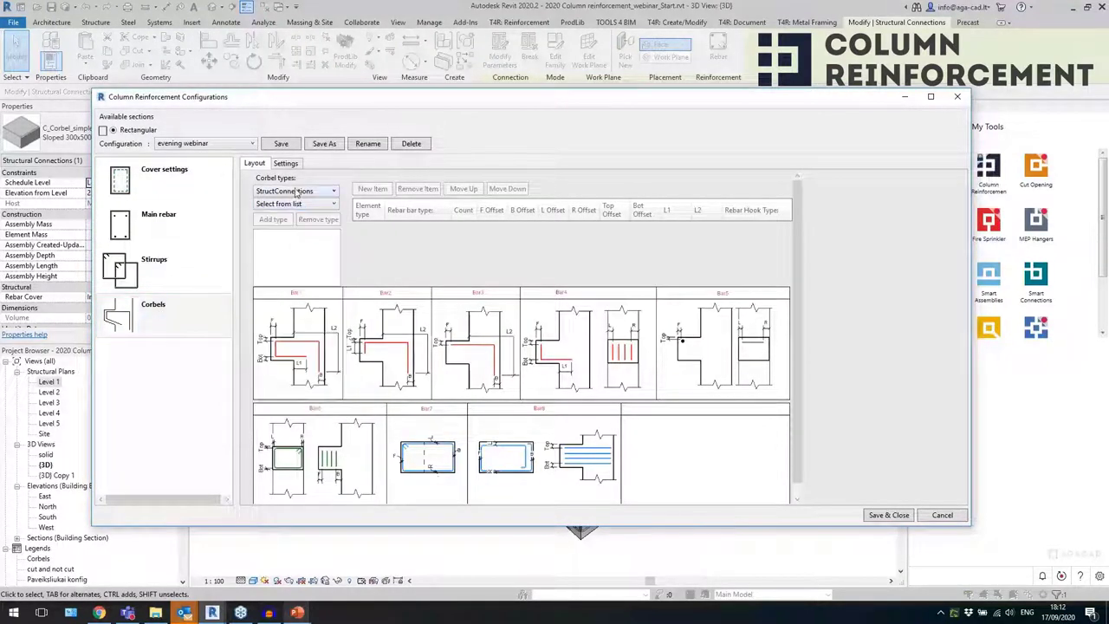
left_click(286, 192)
left_click(285, 203)
left_click(295, 203)
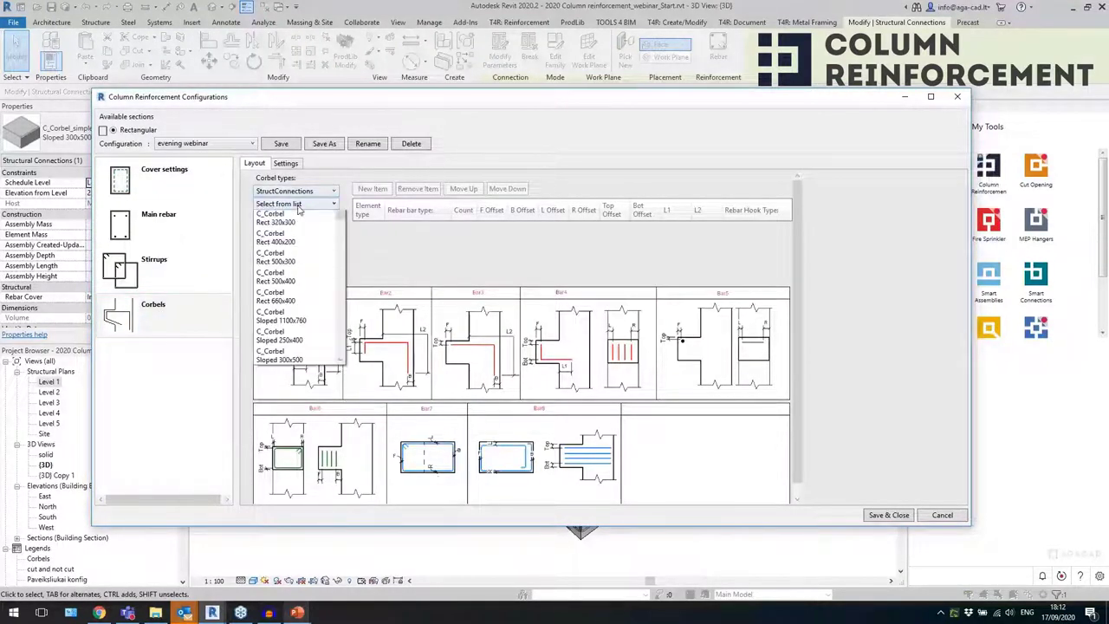
left_click_drag(338, 250, 339, 390)
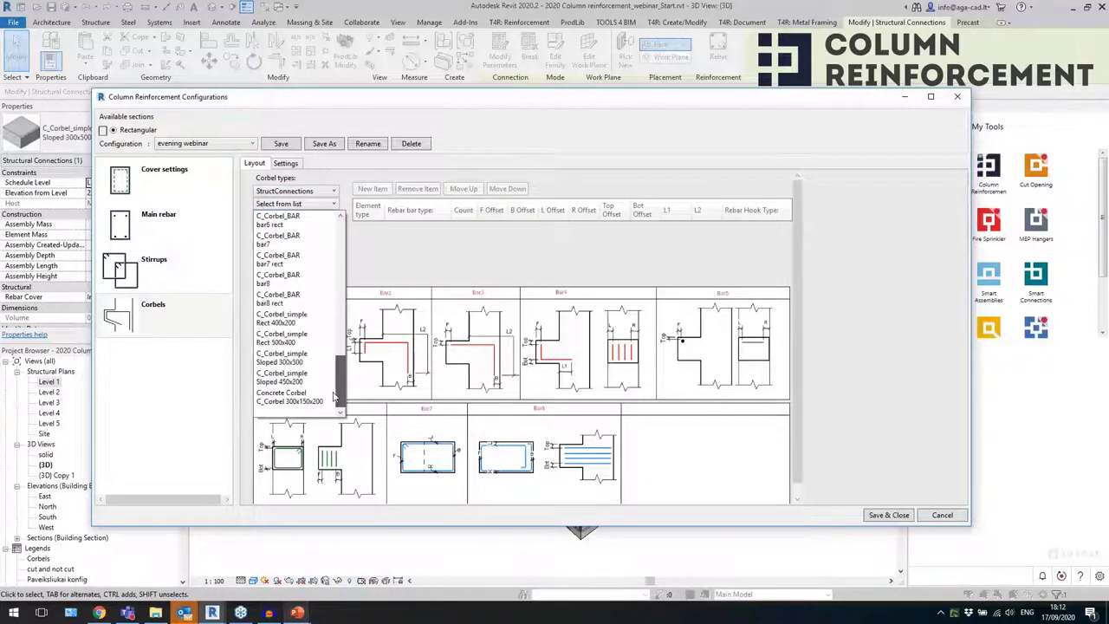
left_click(279, 358)
left_click(273, 228)
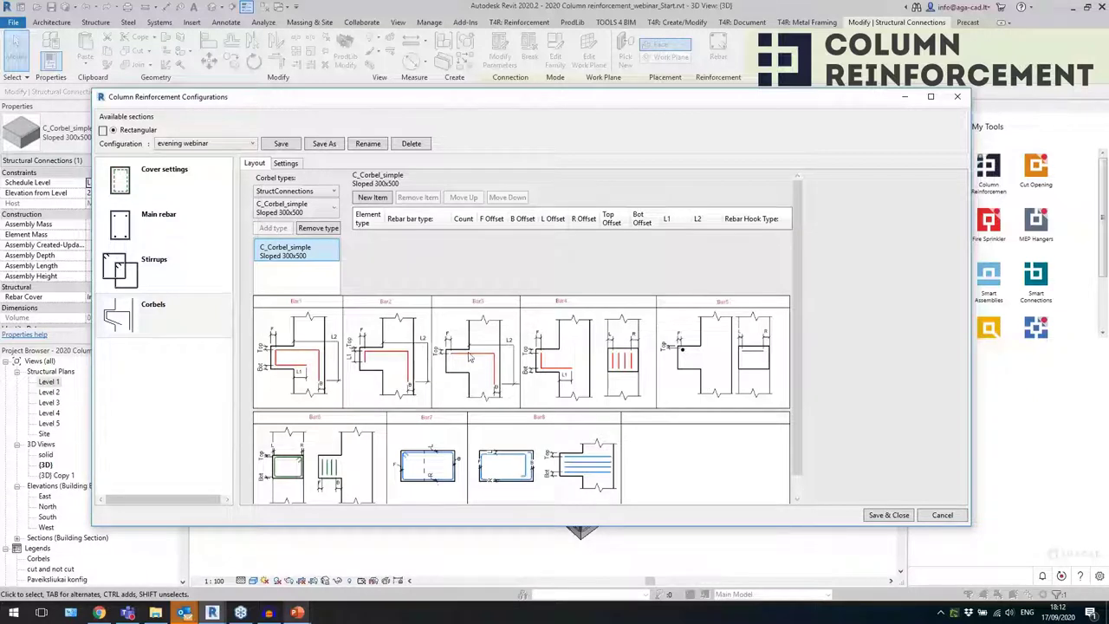
- Add a corbel bar item of element type Bar5 with H25 rebar
left_click(373, 198)
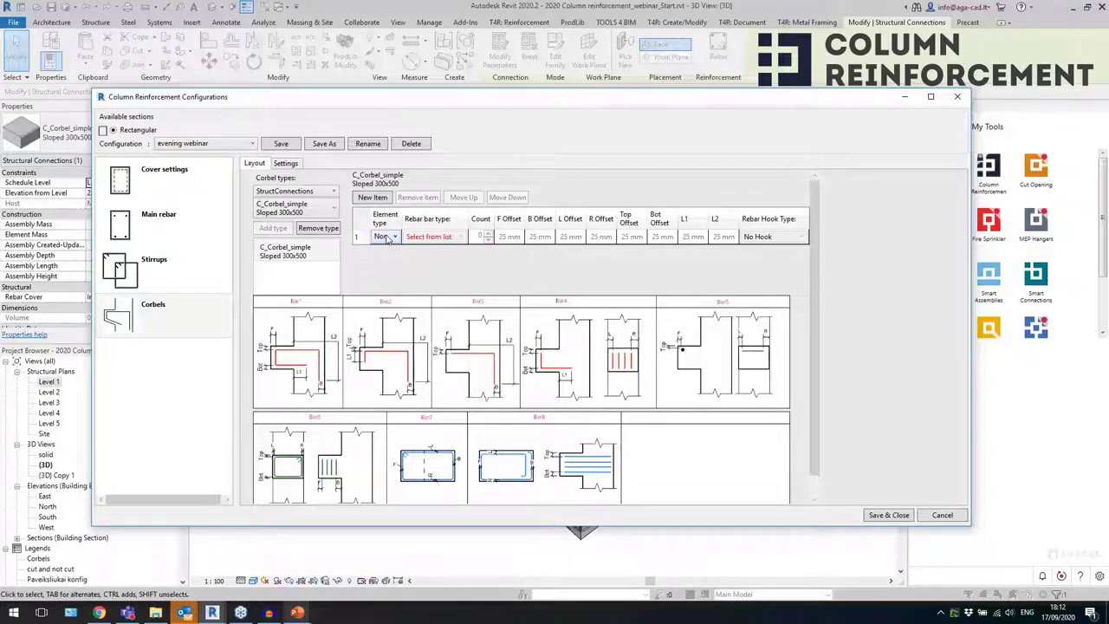
left_click(387, 238)
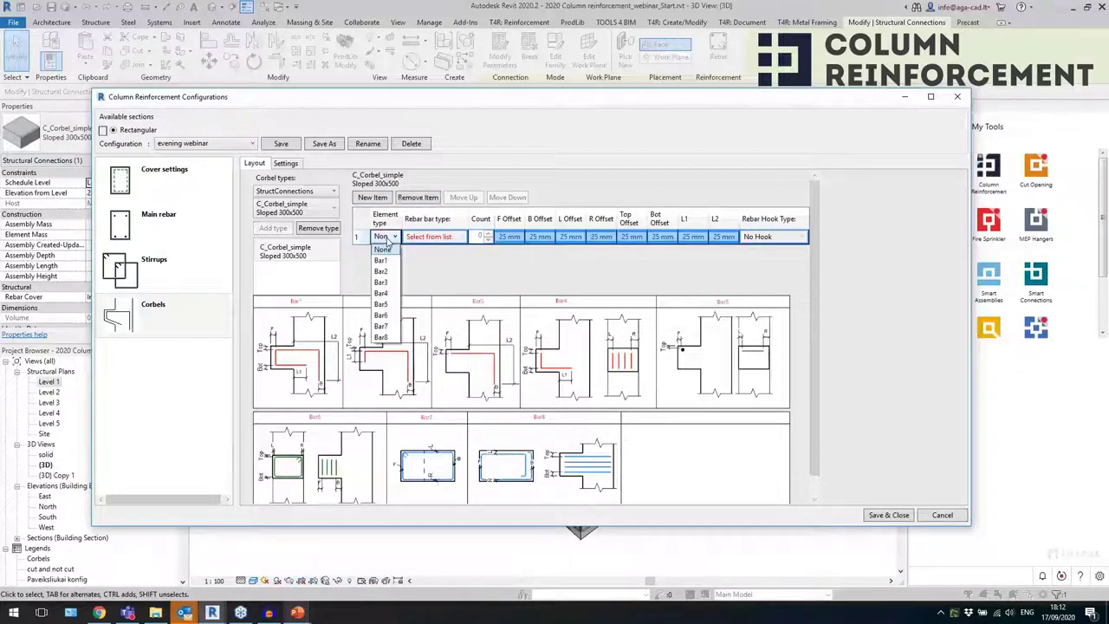
left_click(390, 305)
left_click(432, 237)
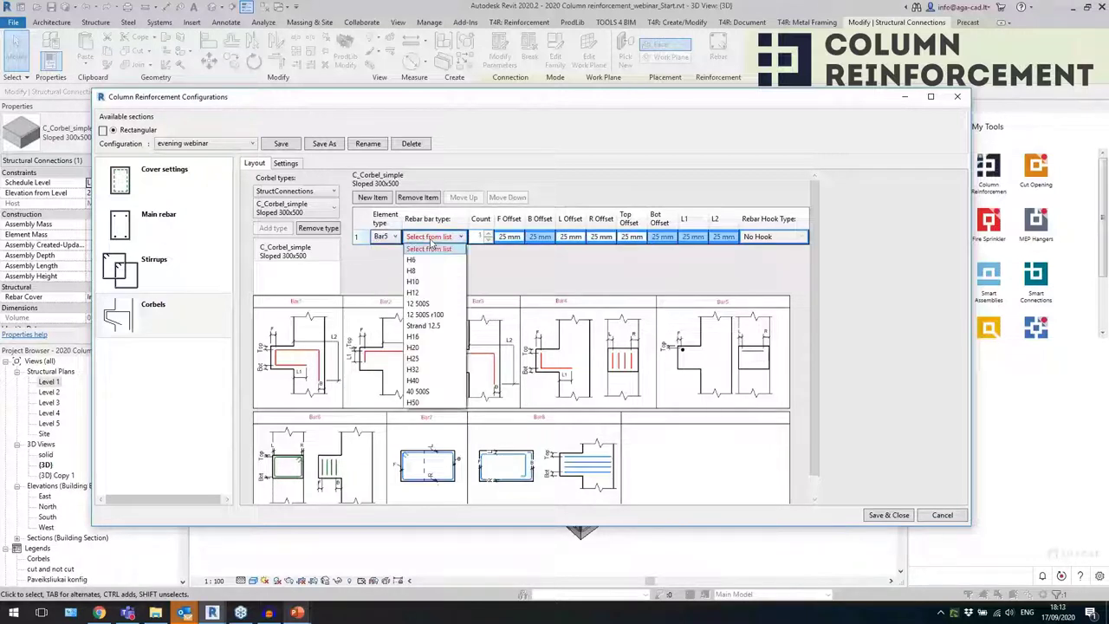
left_click(429, 364)
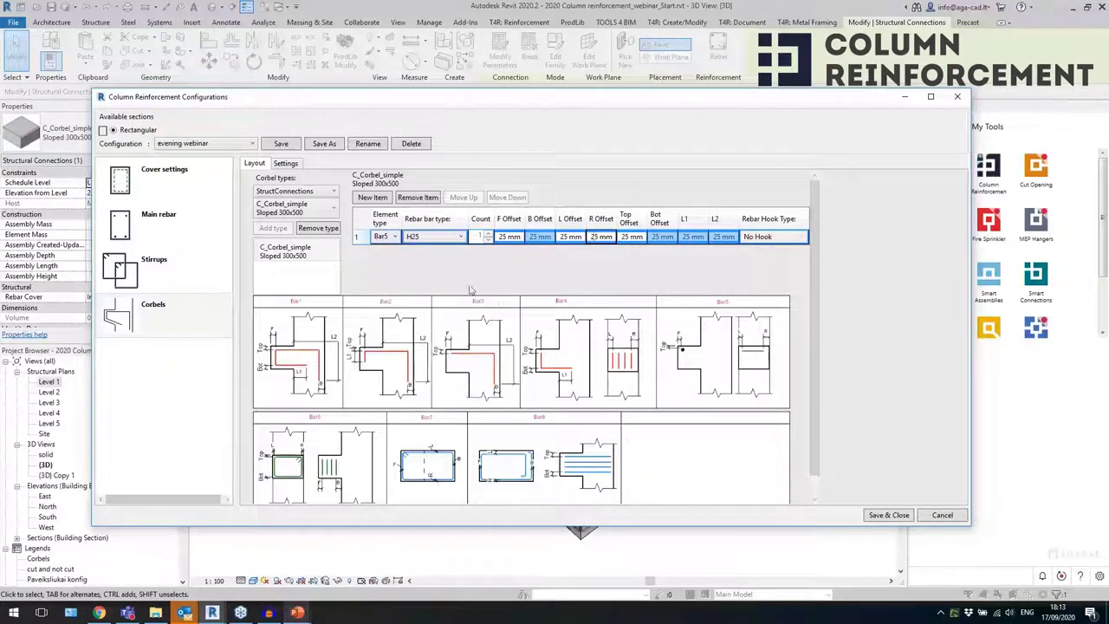
- Add a second corbel bar item of element type Bar4 with an F Offset of 50 mm
left_click(373, 198)
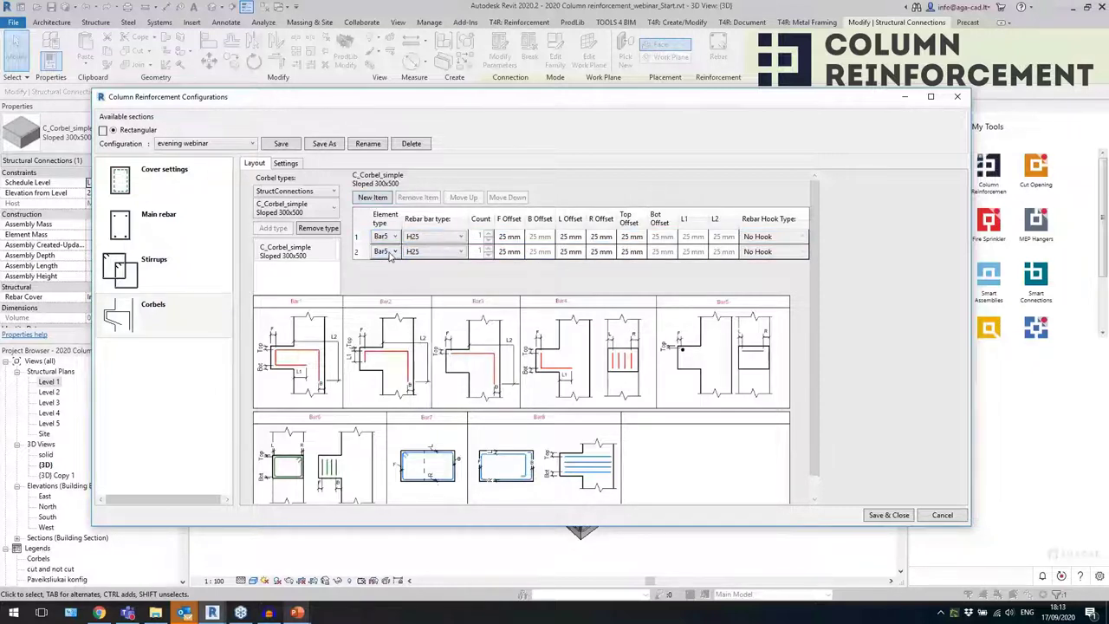
left_click(391, 254)
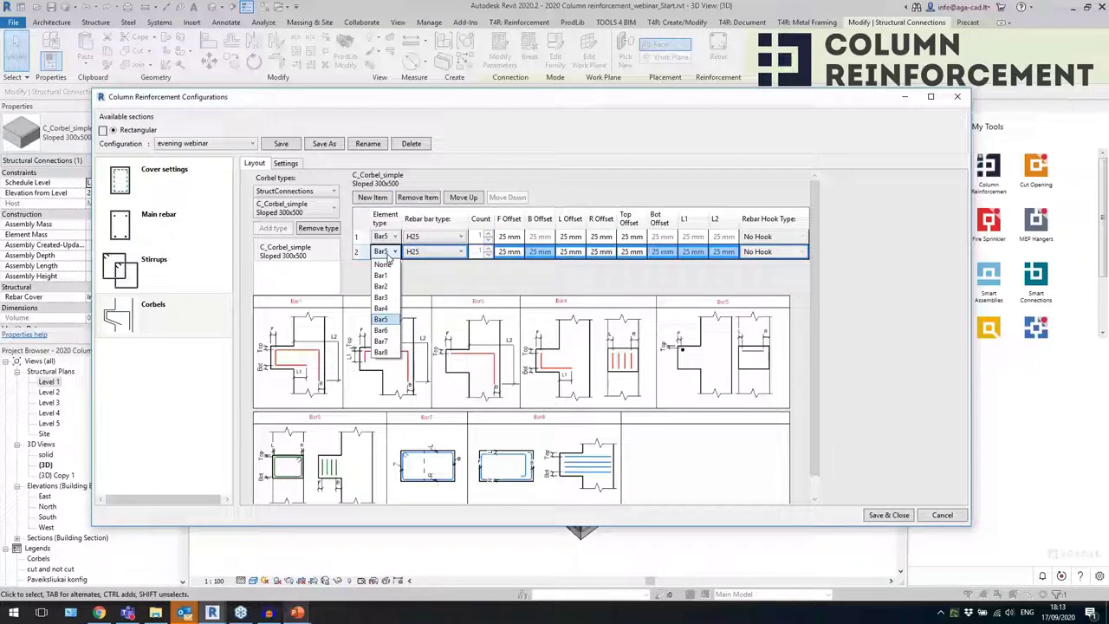
left_click(381, 307)
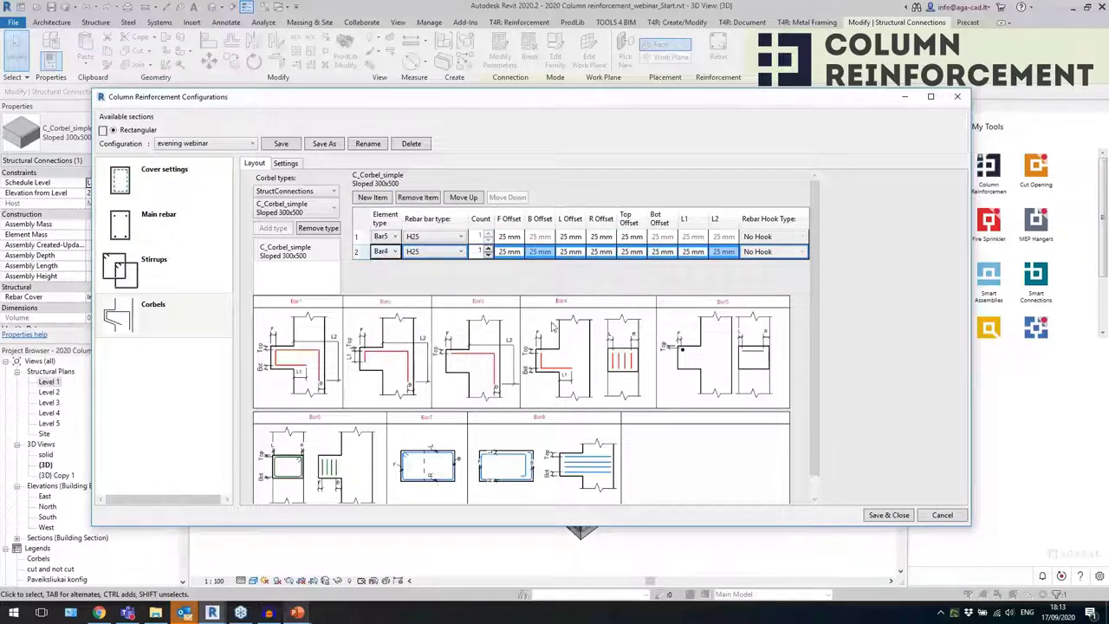
left_click(510, 252)
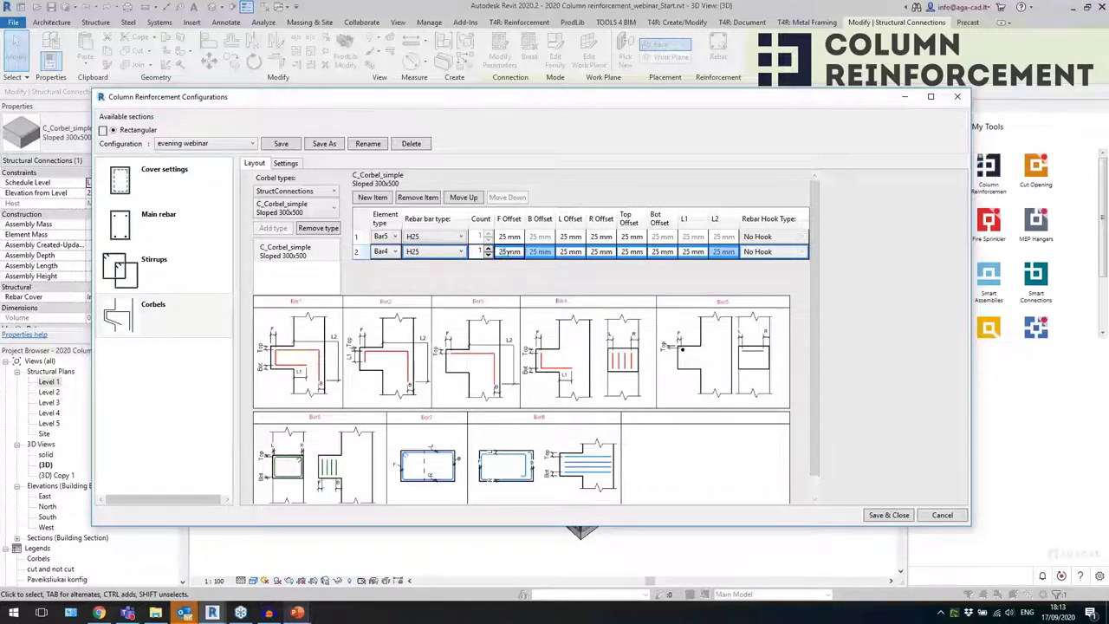
type("50")
left_click(614, 252)
left_click(625, 251)
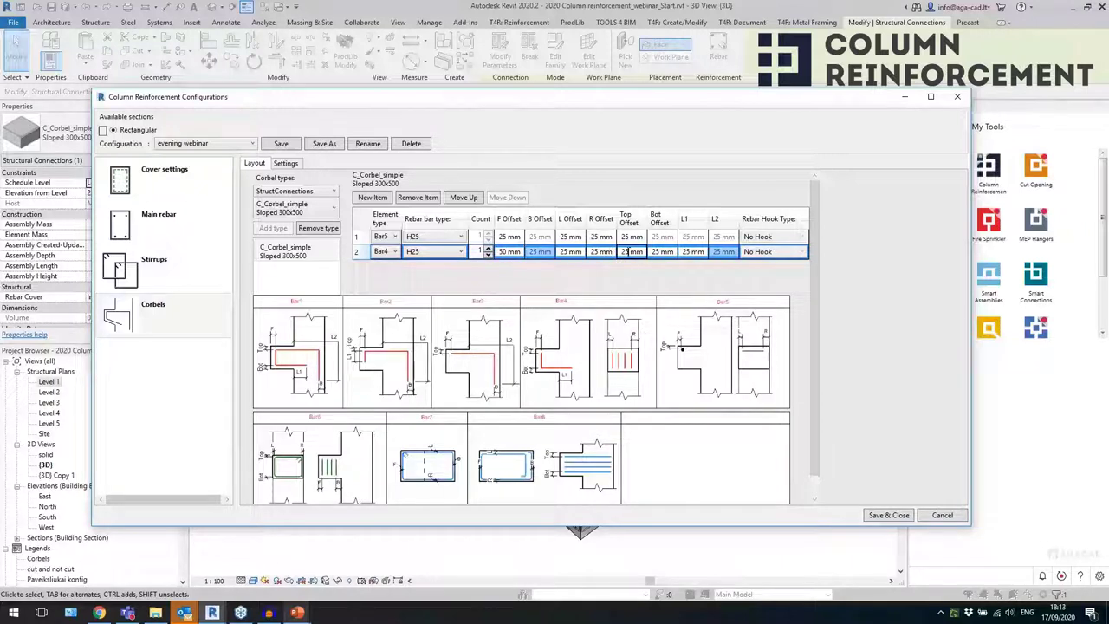
- Set the Bar4 item's L Offset and R Offset to 70 mm and its L1 to 200 mm
left_click(569, 251)
type("70")
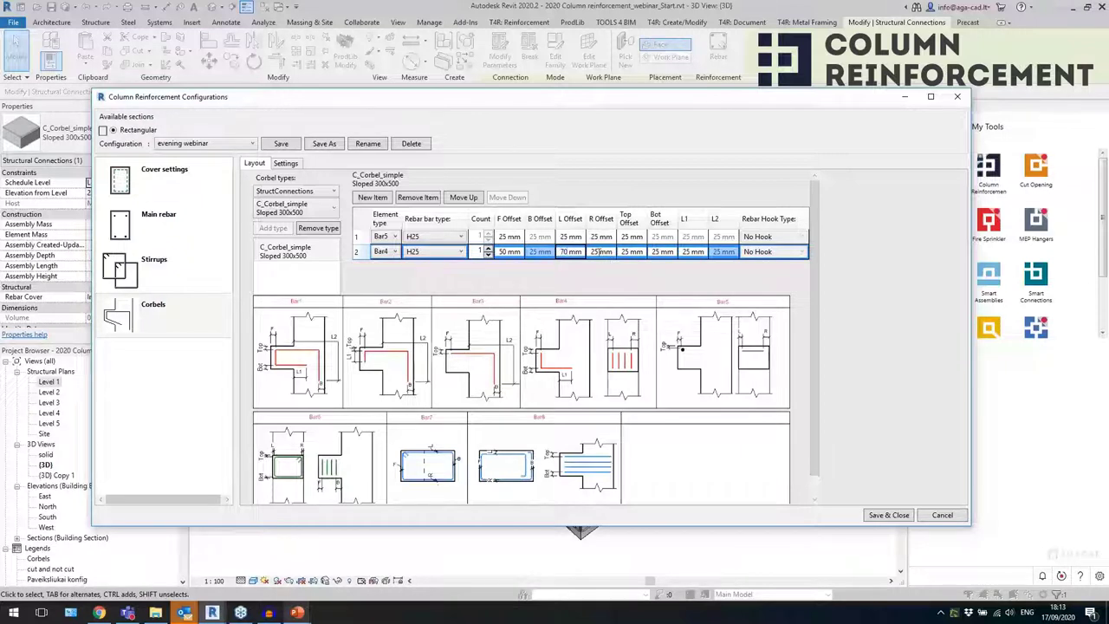
left_click_drag(598, 252, 579, 265)
type("70")
left_click(634, 251)
left_click(684, 251)
type("200")
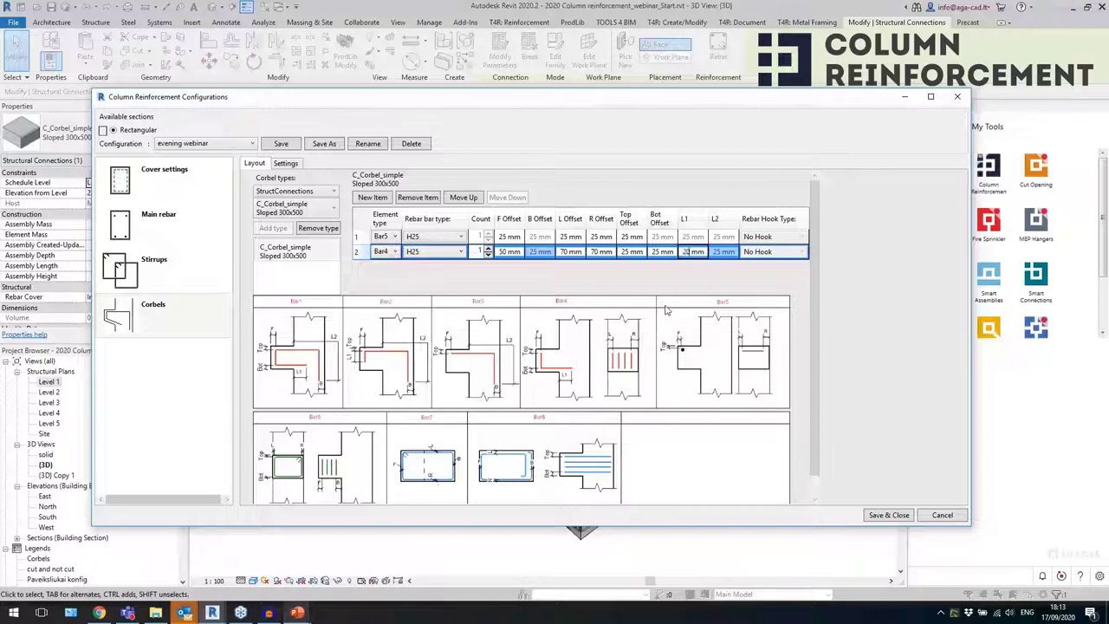
- Add a third corbel bar item of type Bar3 with H16 rebar and set the Bar4 item's rebar to H12
left_click(382, 199)
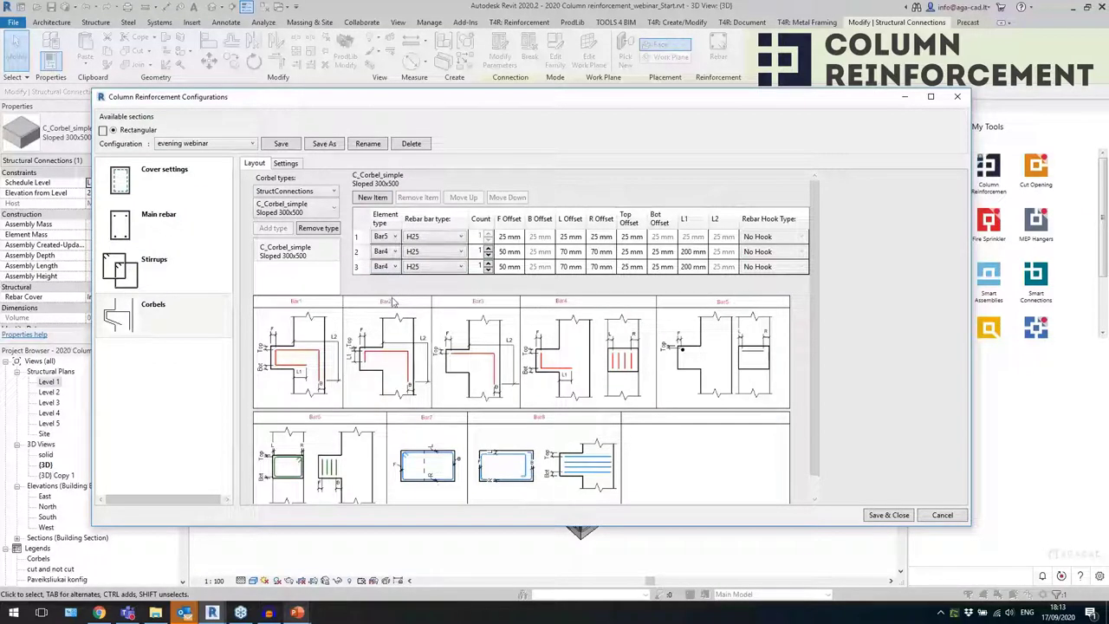
left_click(390, 267)
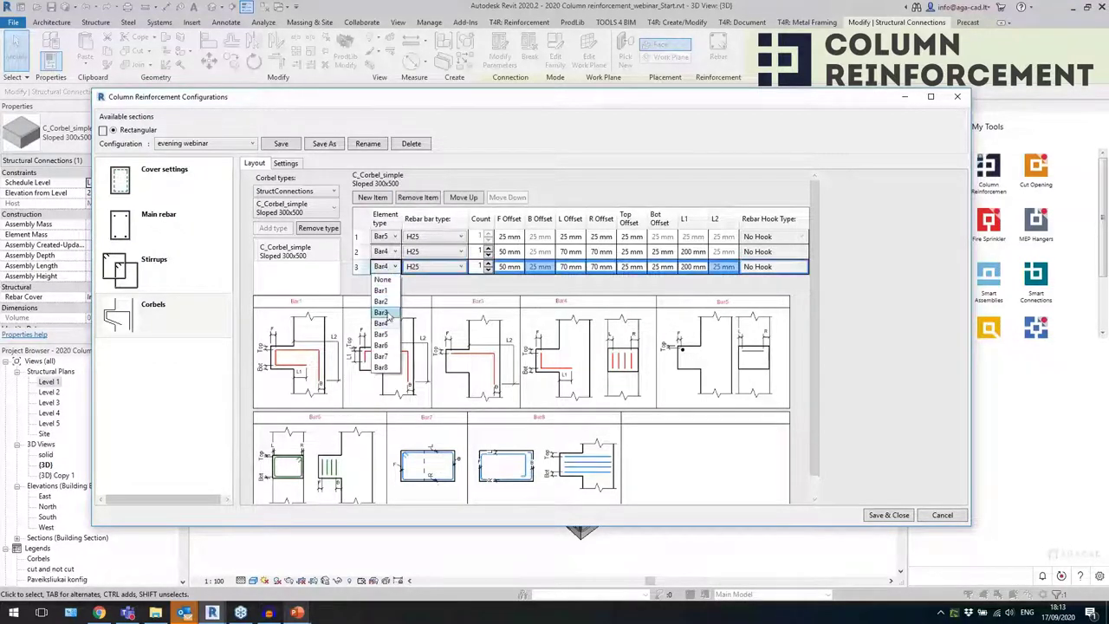
left_click(385, 305)
left_click(447, 253)
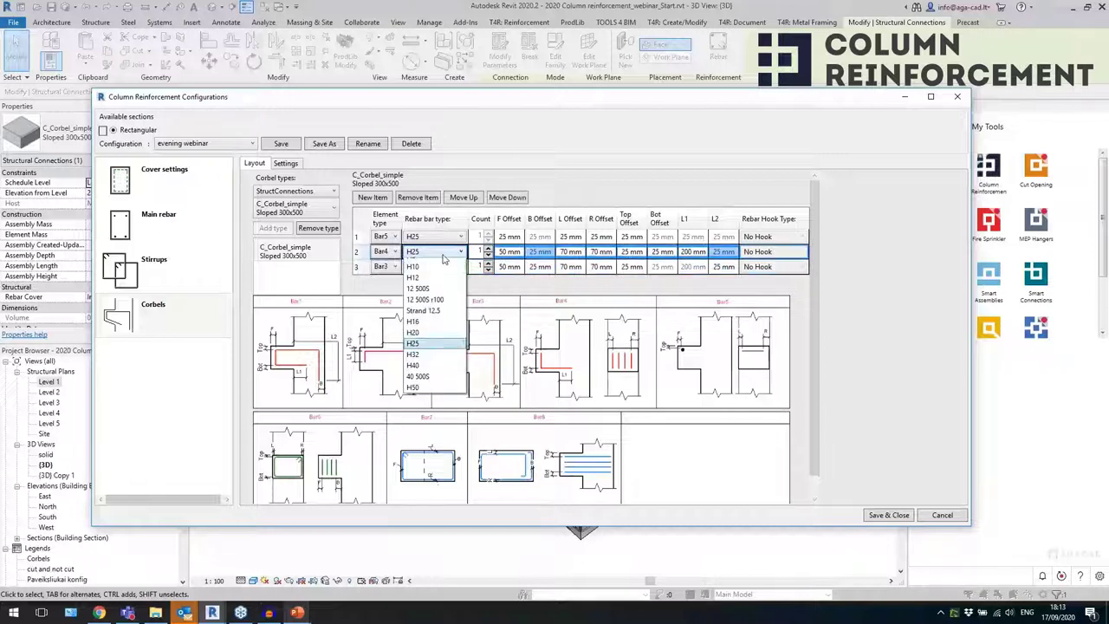
left_click(435, 285)
left_click(442, 266)
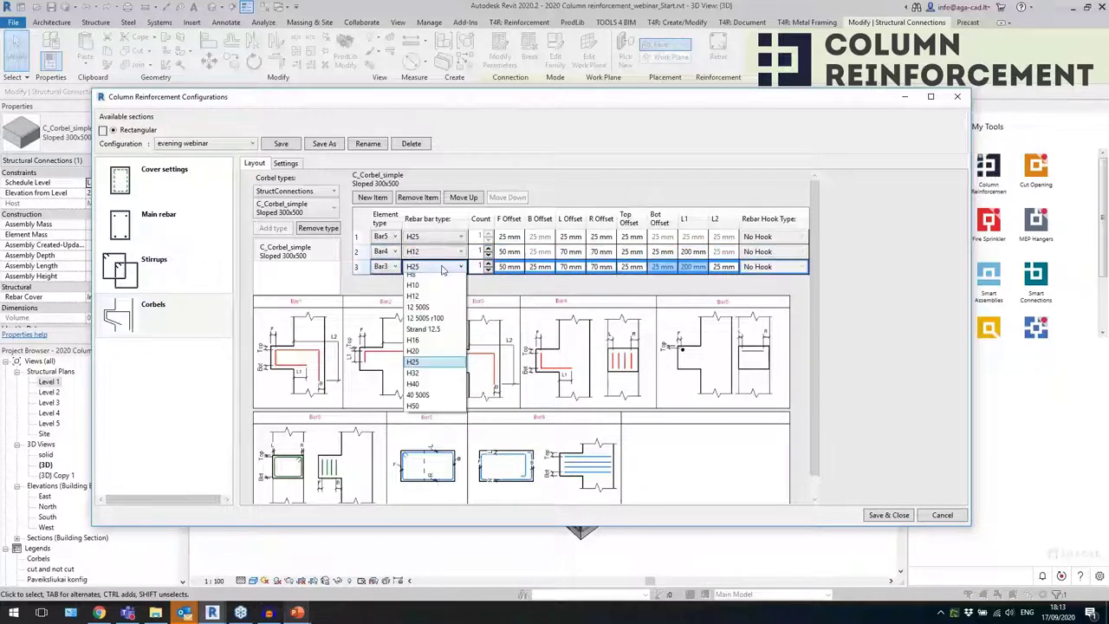
left_click(434, 369)
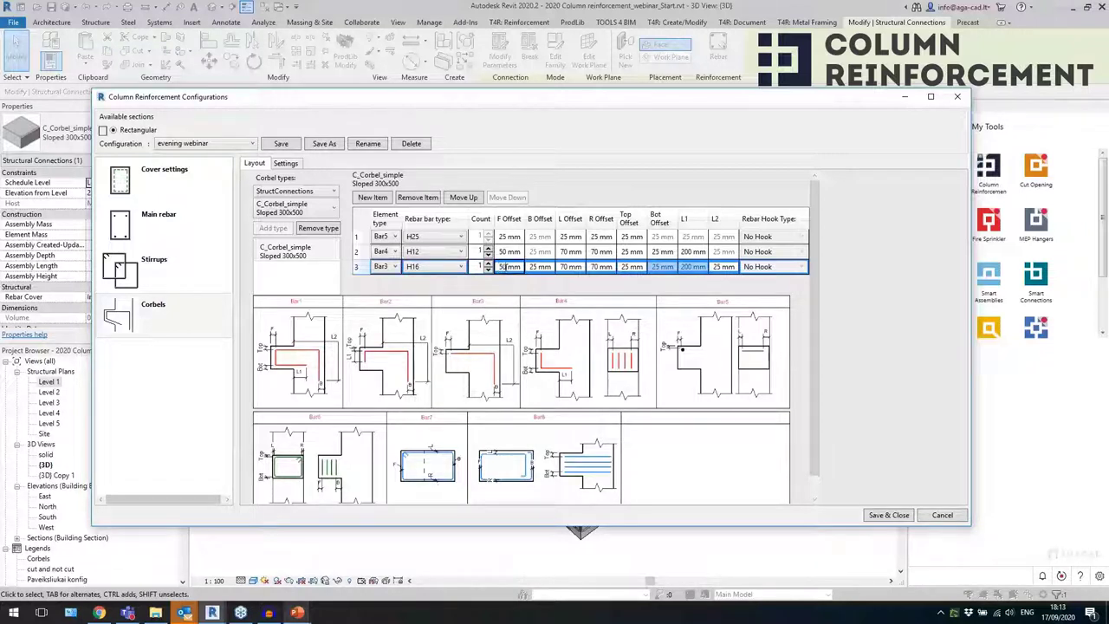
- Give the Bar3 item an F Offset of 25 mm, L and R Offsets of 90 mm, L2 of 1000 mm and count 4; set Bar4's count to 2
type("25")
left_click(566, 266)
type("90")
left_click(488, 248)
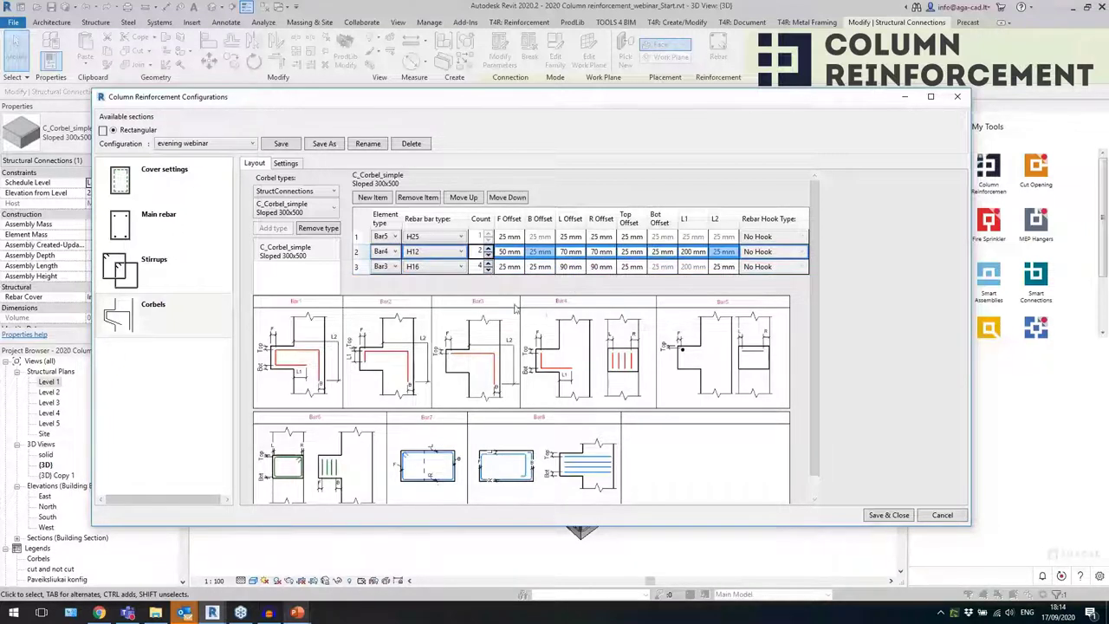
left_click(600, 267)
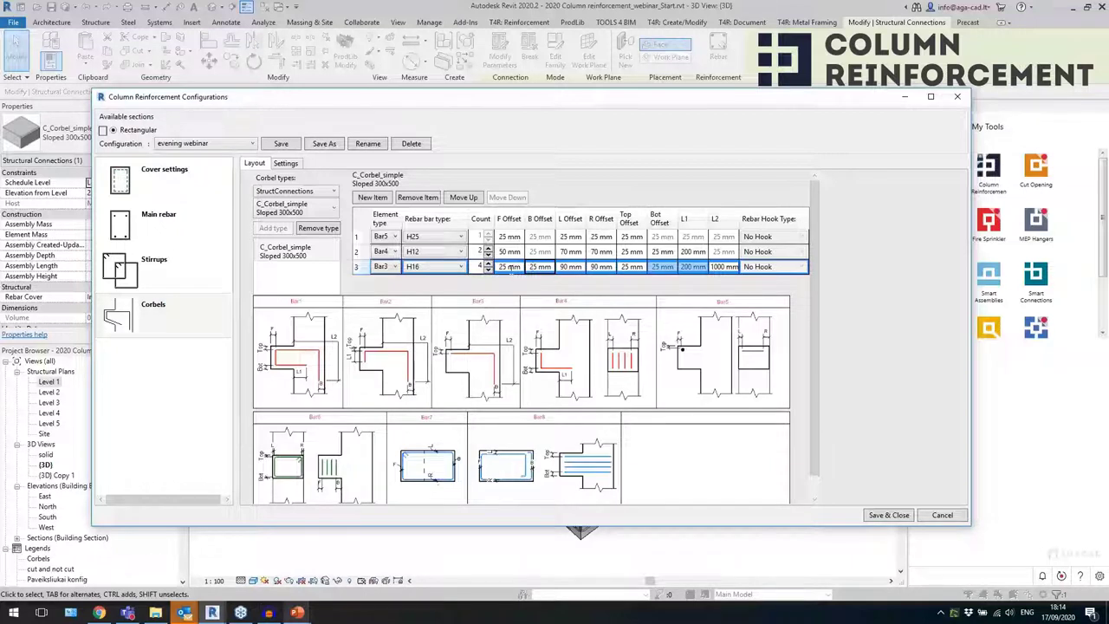
- Set the Bar5 item's Top Offset to 42 mm and save and close the evening webinar configuration
left_click(507, 237)
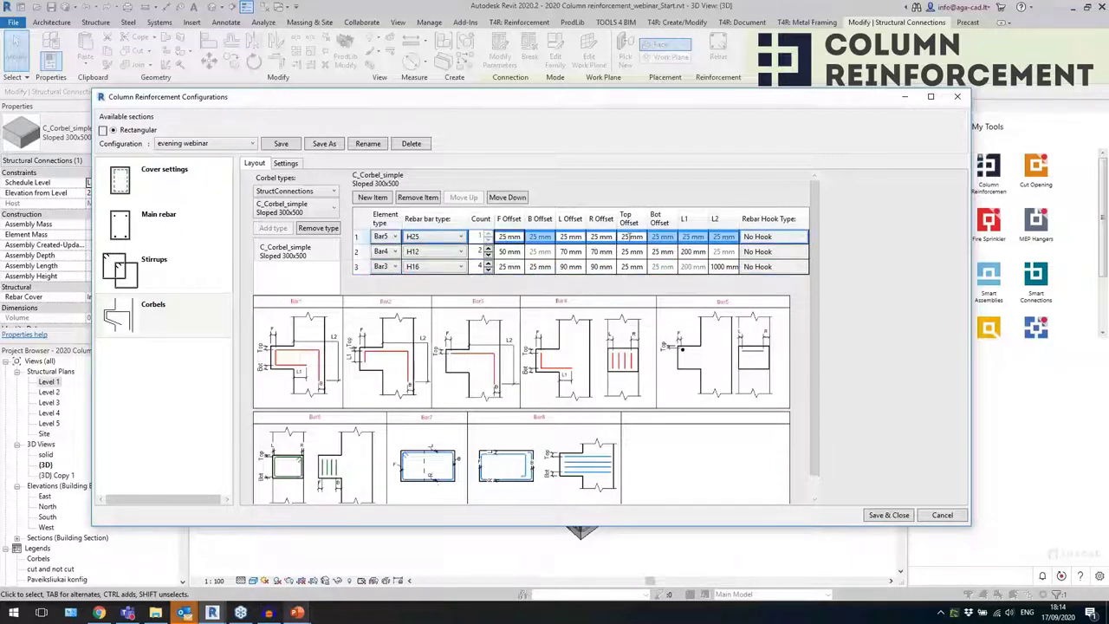
left_click(624, 237)
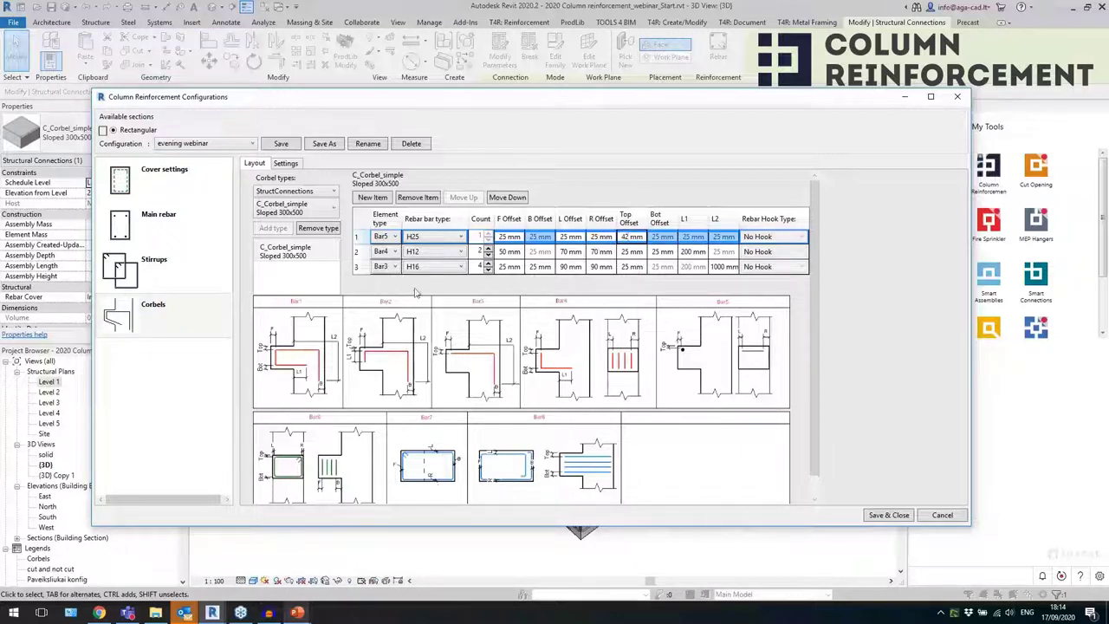
left_click(511, 267)
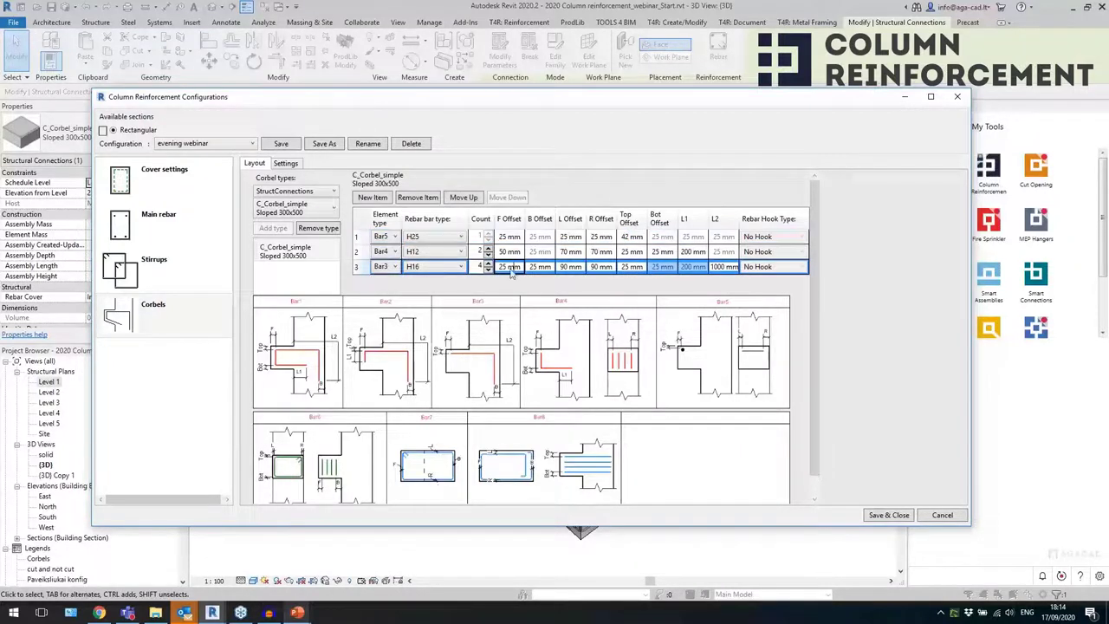
left_click(281, 144)
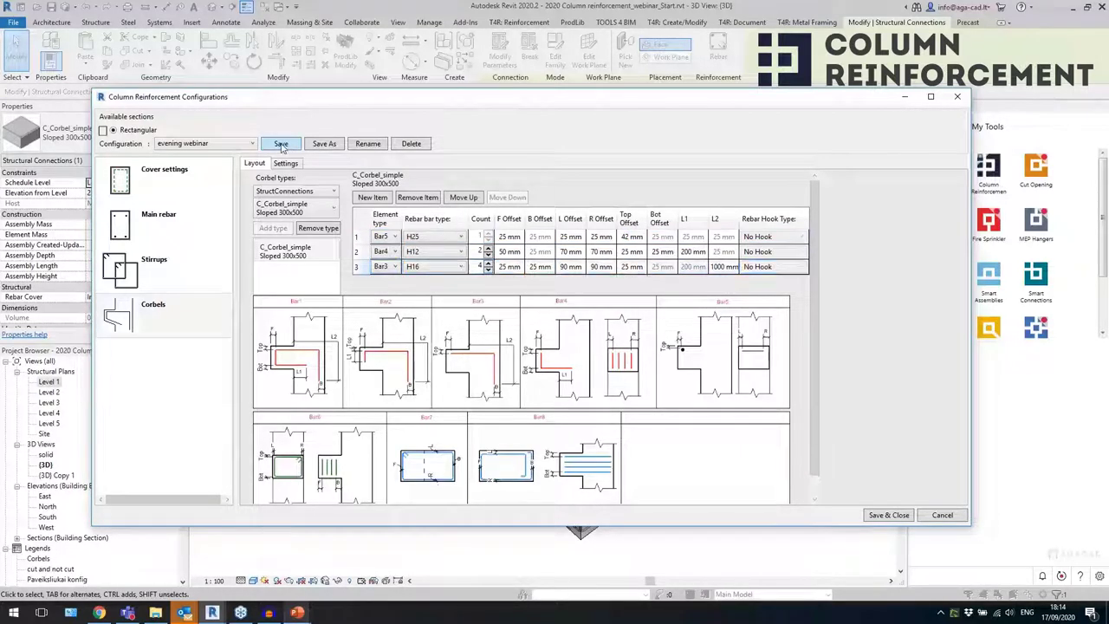
left_click(888, 515)
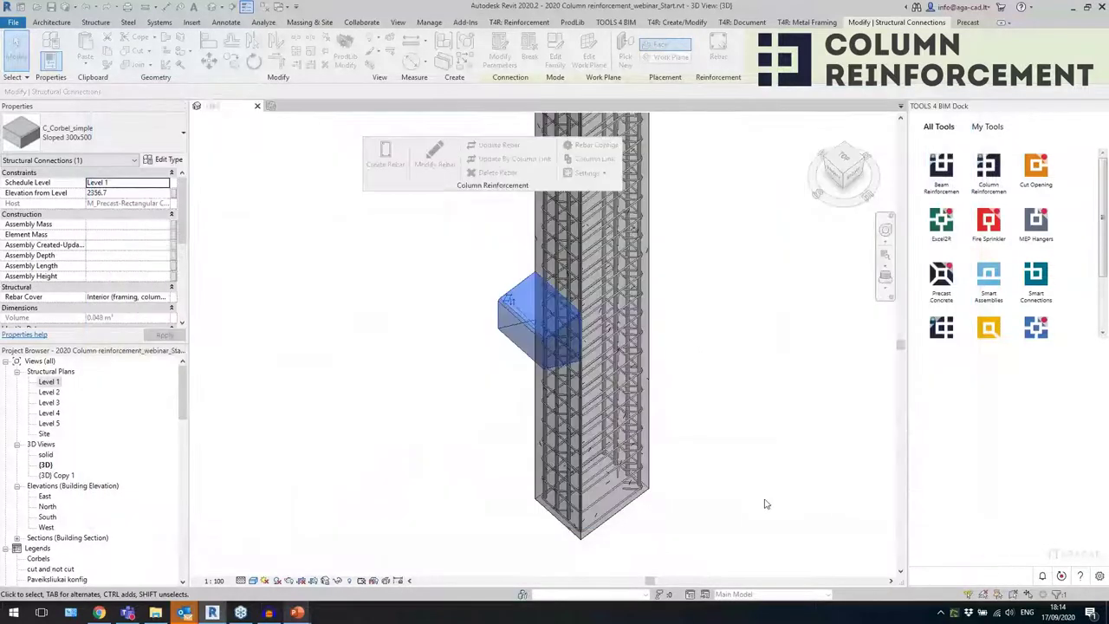
- Update the 400x550 column's rebar by column link and check the bars generated at its corbel
left_click(652, 440)
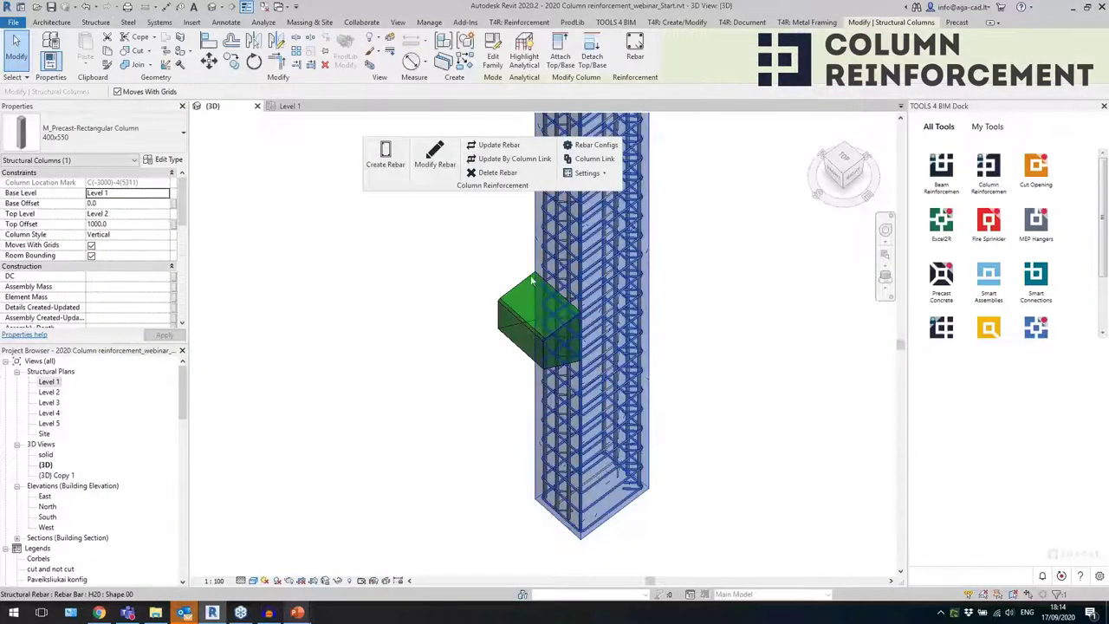
left_click(504, 162)
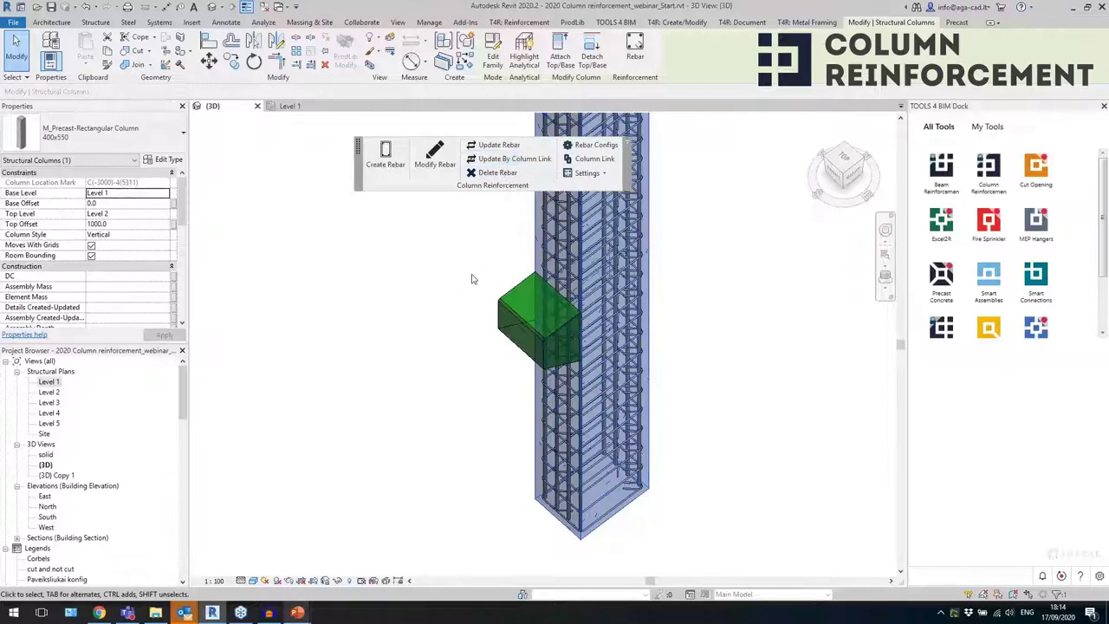
scroll(517, 297, "up", 3)
left_click(506, 313)
middle_click_drag(506, 314, 465, 268, "shift")
left_click(434, 338)
mouse_move(431, 353)
middle_mouse_down("shift")
mouse_move(384, 295)
mouse_move(445, 347)
middle_mouse_up("shift")
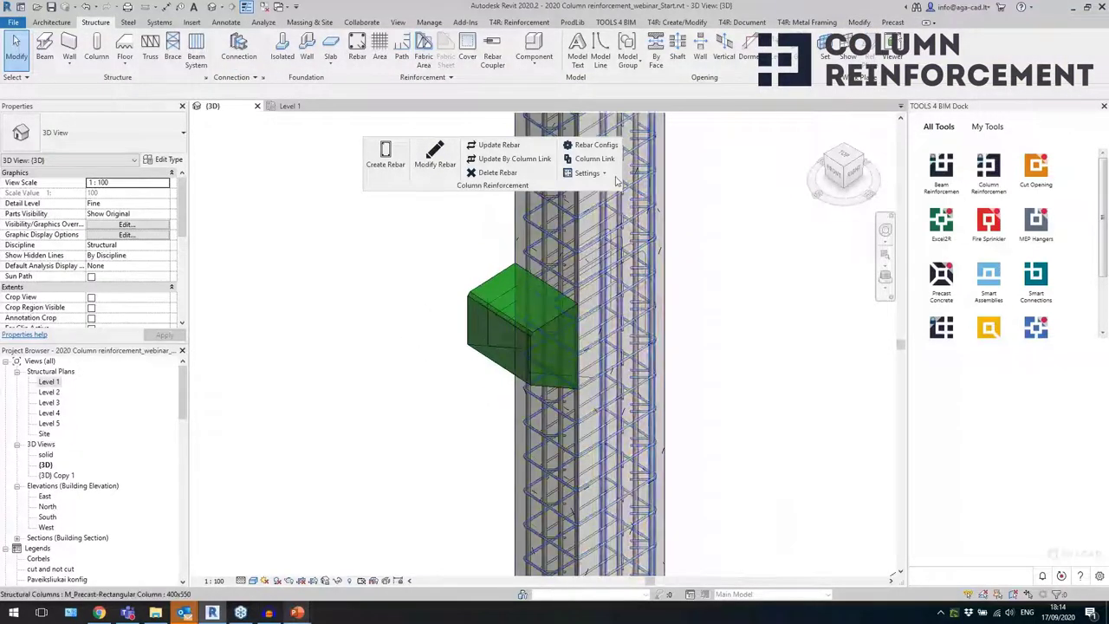
- Enable Set Solid In View for the corbel bars in the evening webinar configuration and update the column's rebar by column link
left_click(590, 145)
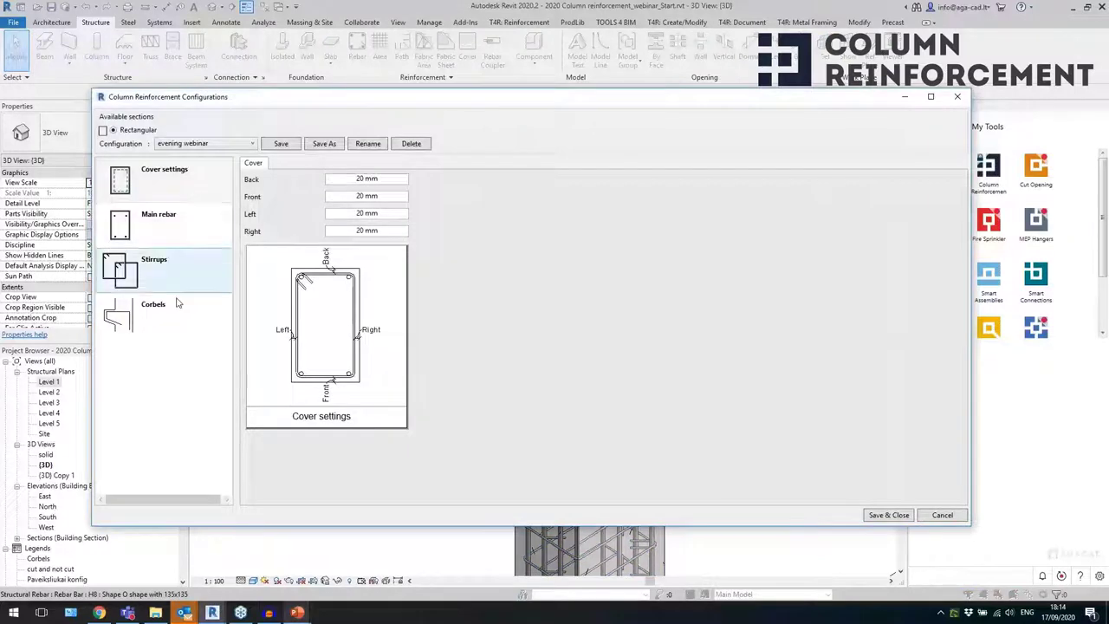
left_click(194, 276)
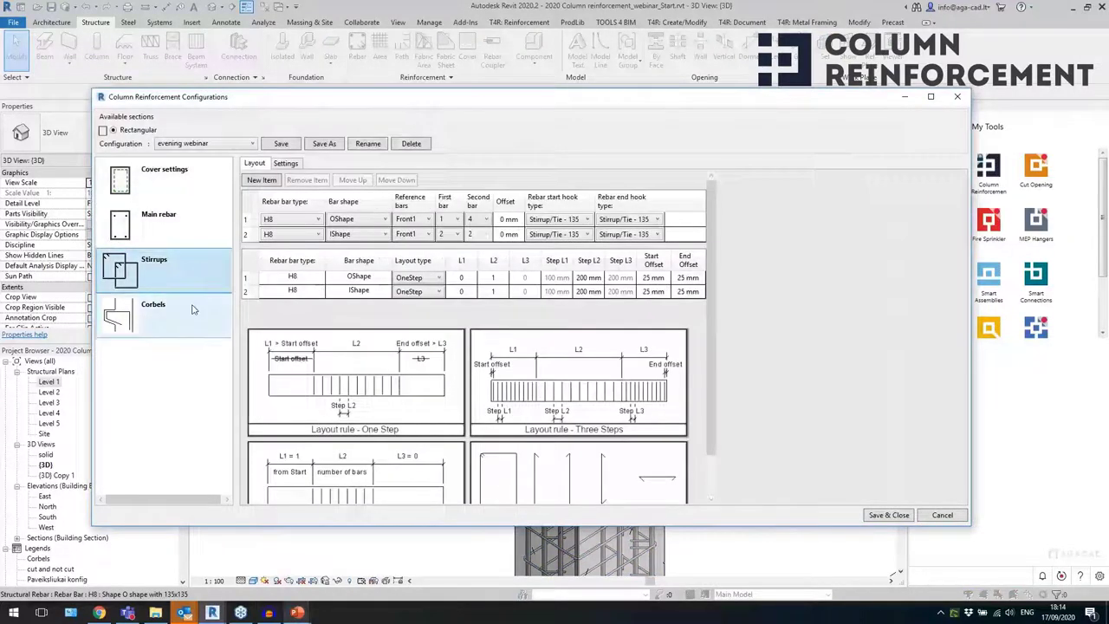
left_click(182, 314)
left_click(287, 164)
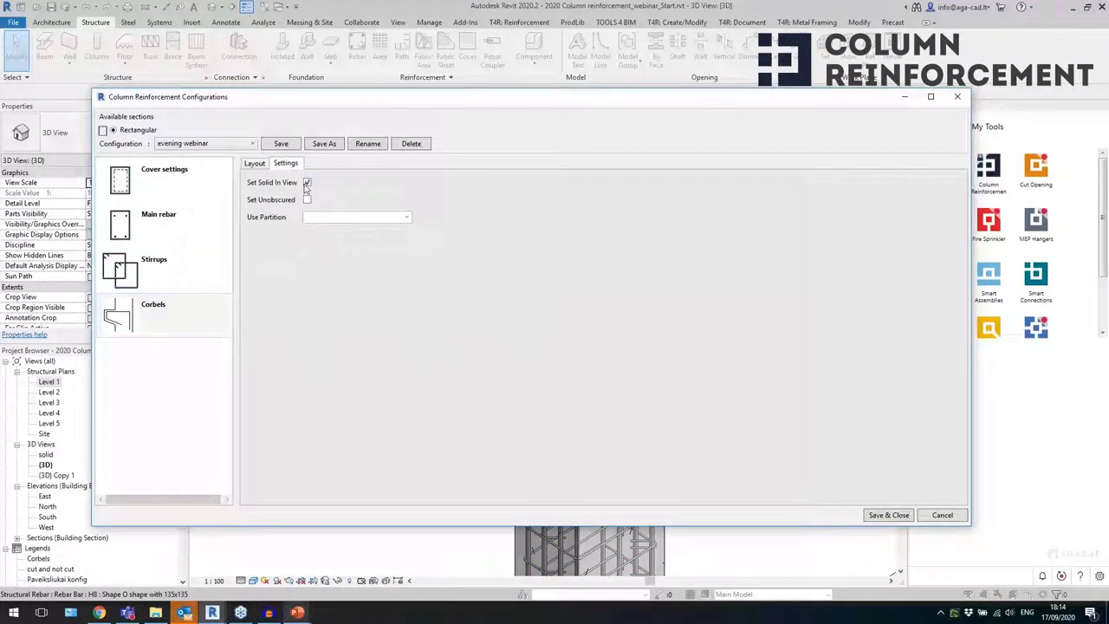
left_click(891, 515)
left_click(512, 158)
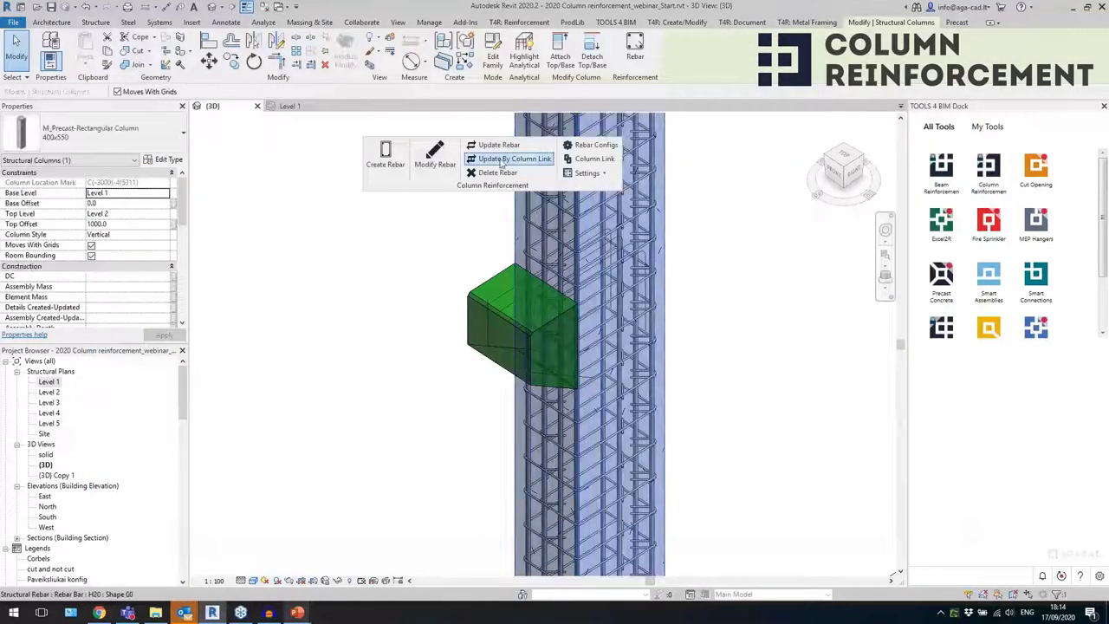
- Examine the shape and placement of the generated corbel bars in side and angled 3D views
scroll(485, 351, "up", 4)
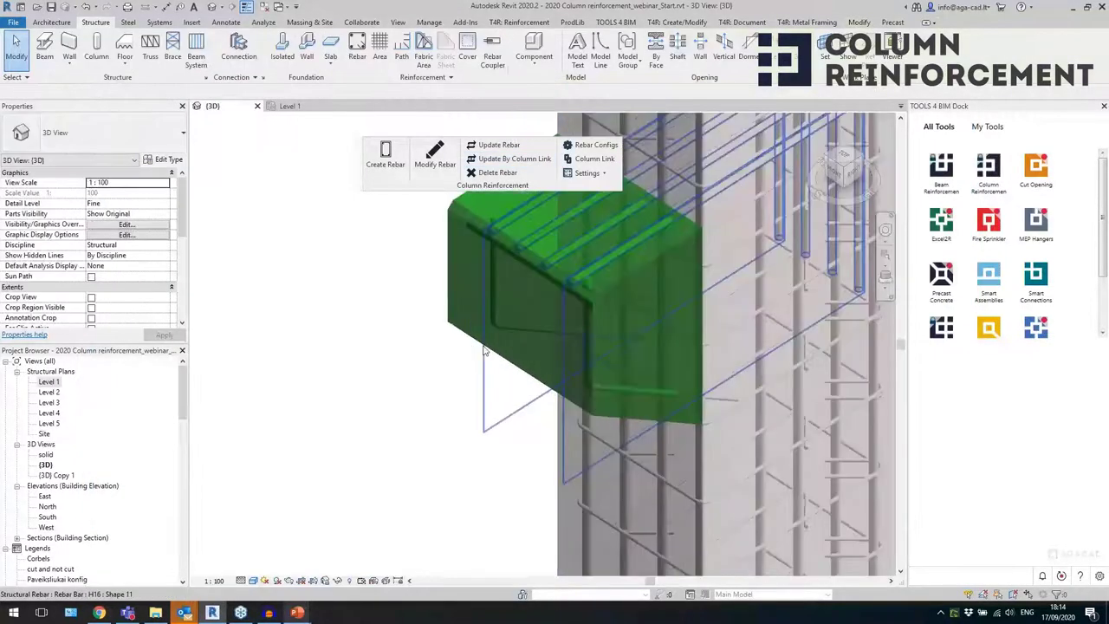
middle_click_drag(485, 351, 384, 316, "shift")
left_click(497, 318)
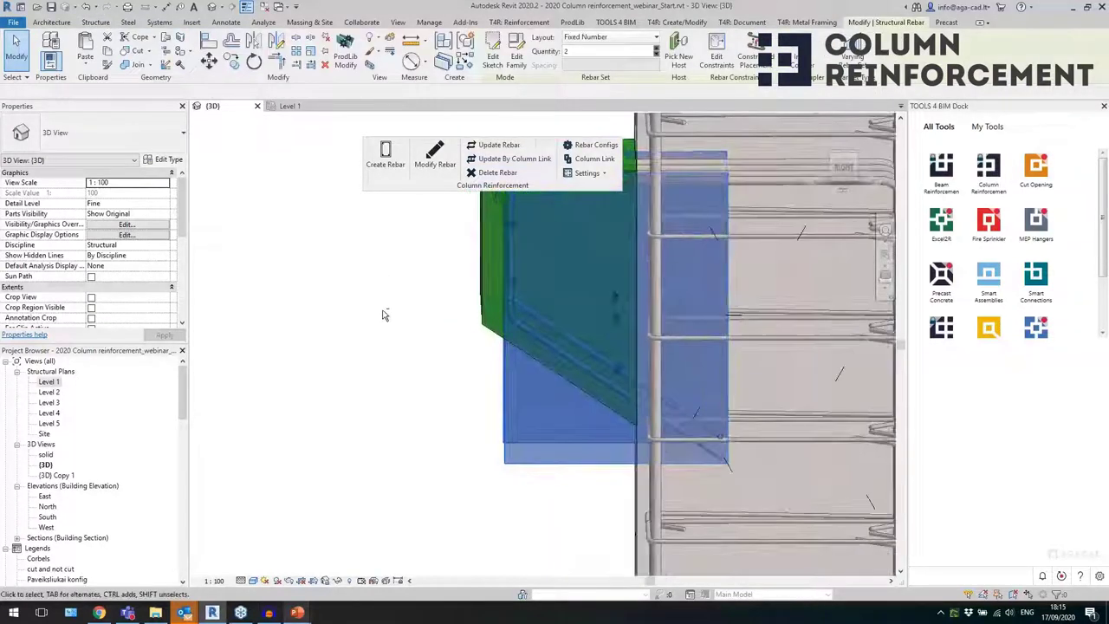
left_click(389, 338)
scroll(389, 340, "down", 2)
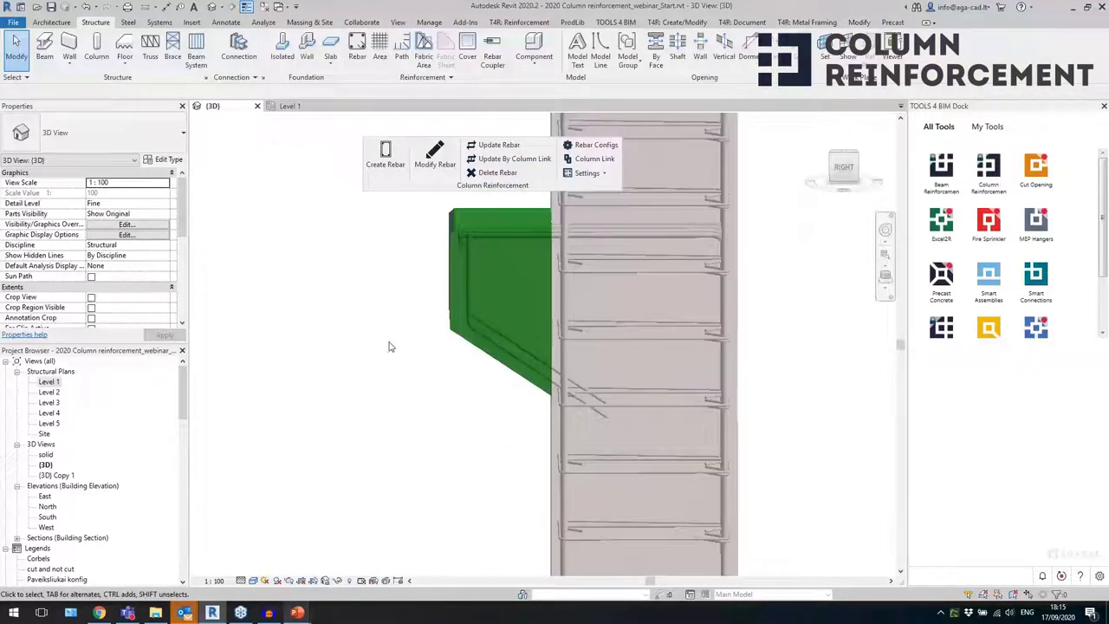
left_click(494, 243)
middle_click_drag(494, 242, 404, 401, "shift")
left_click(404, 397)
scroll(402, 389, "down", 2)
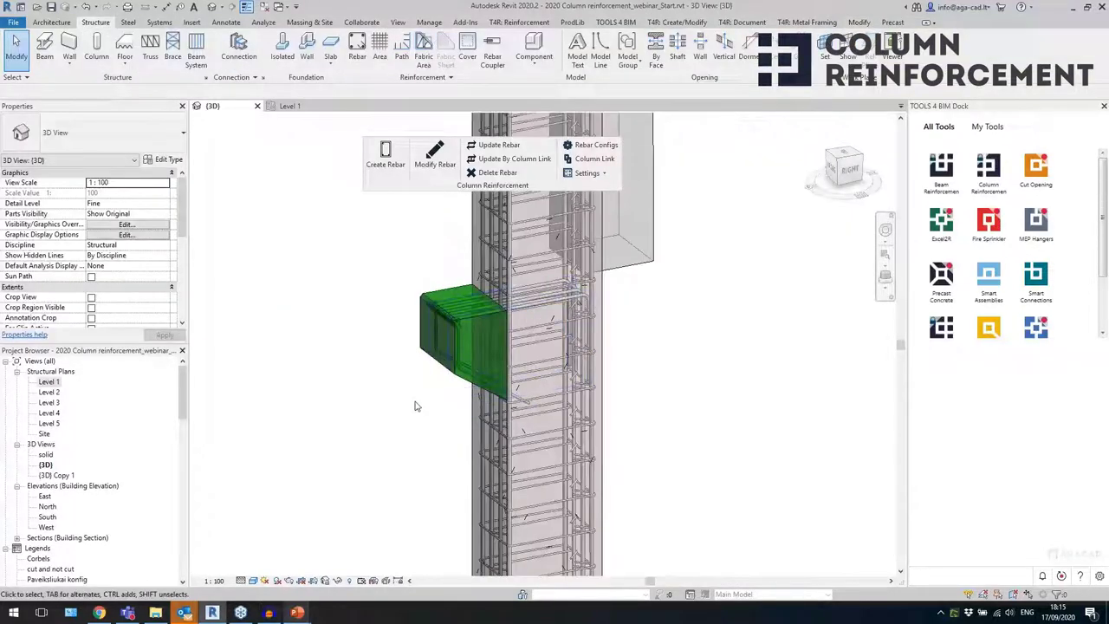
scroll(462, 361, "up", 1)
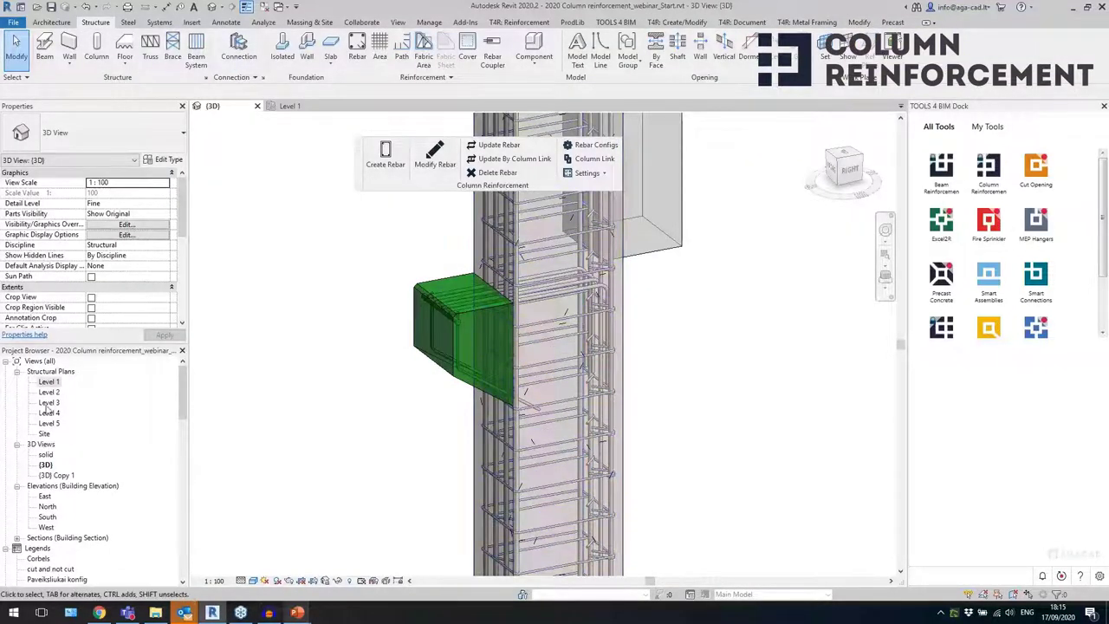
- Add a fourth corbel item of type Bar7 with H8 rebar to the C_Corbel_simple Sloped 300x500 layout
left_click(586, 145)
left_click(158, 322)
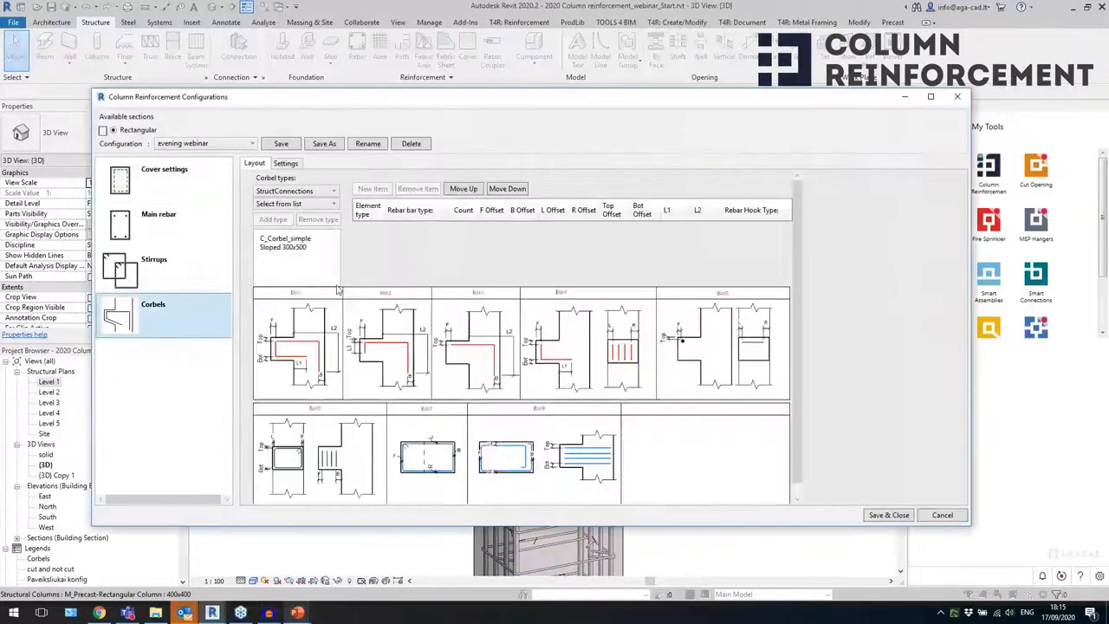
left_click(294, 249)
left_click(372, 198)
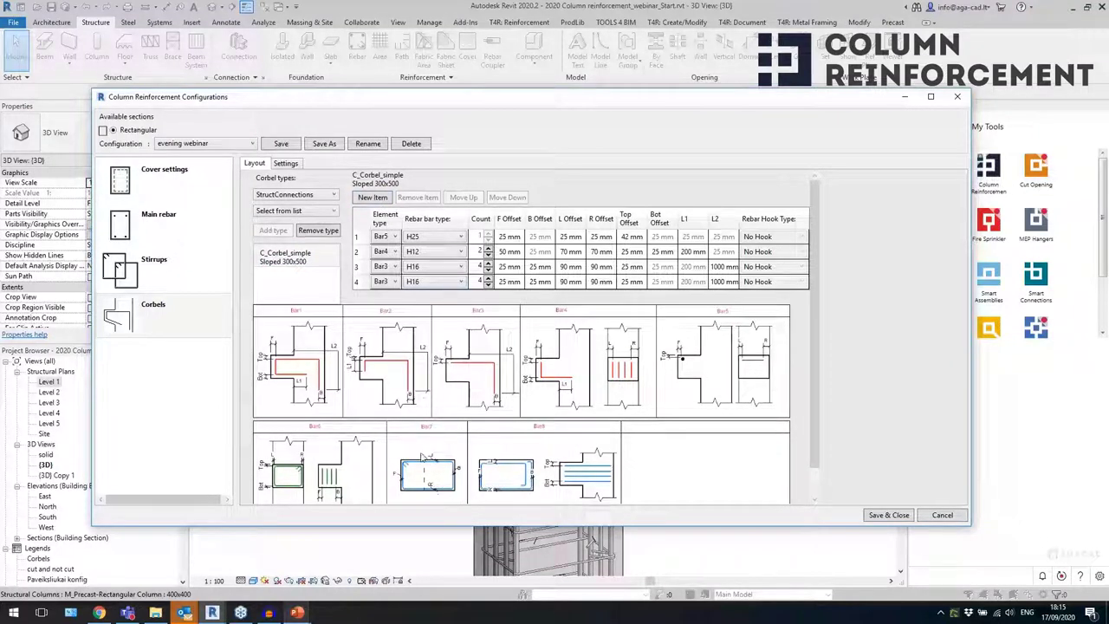
left_click(388, 282)
left_click(388, 283)
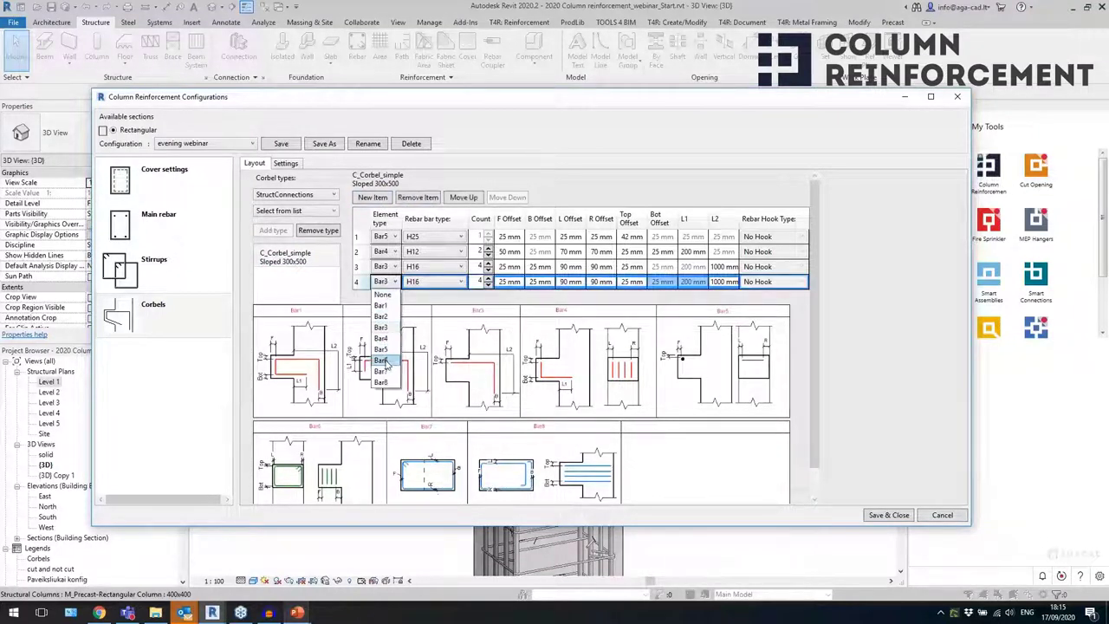
left_click(384, 375)
left_click(438, 287)
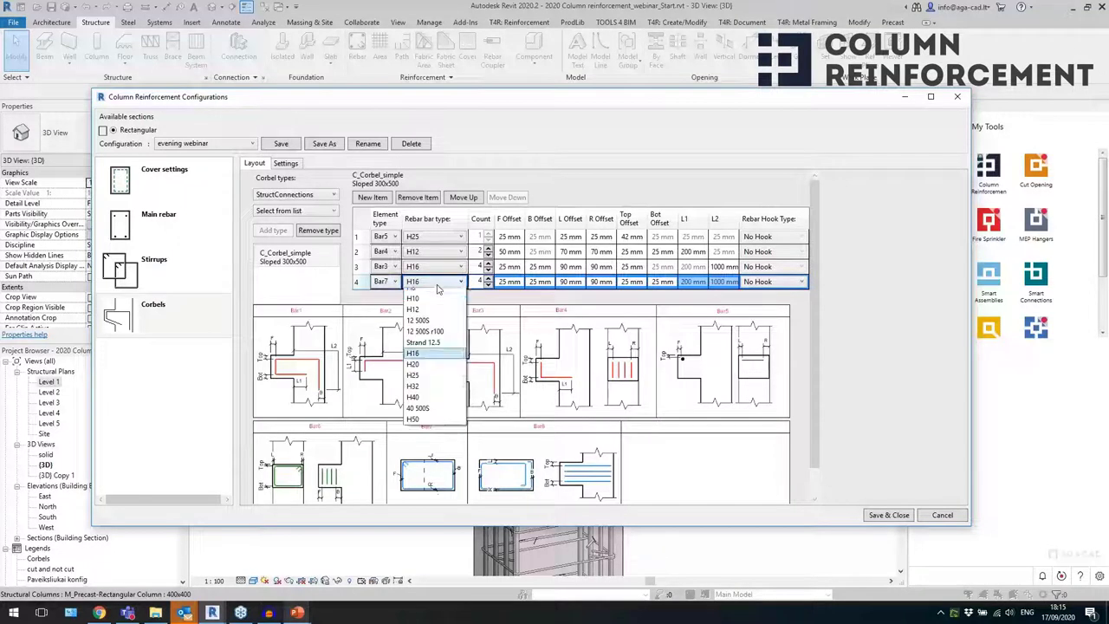
left_click(428, 320)
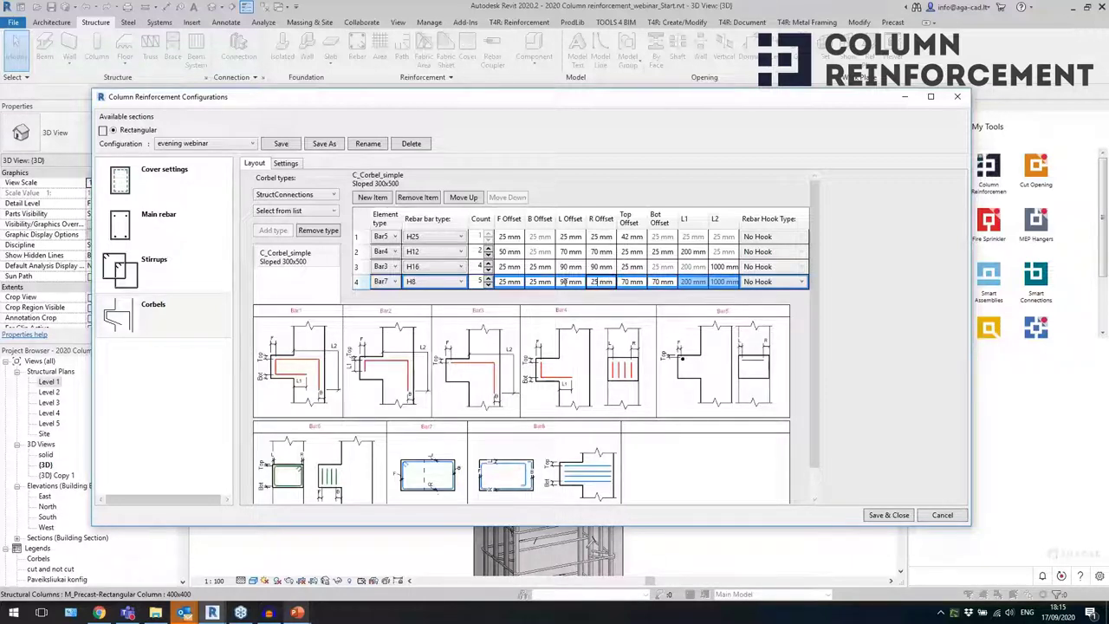
- Give the Bar7 item count 5, L/R Offsets of 25 mm and Top/Bot Offsets of 70 mm; save the configuration and update the column's rebar
left_click(605, 267)
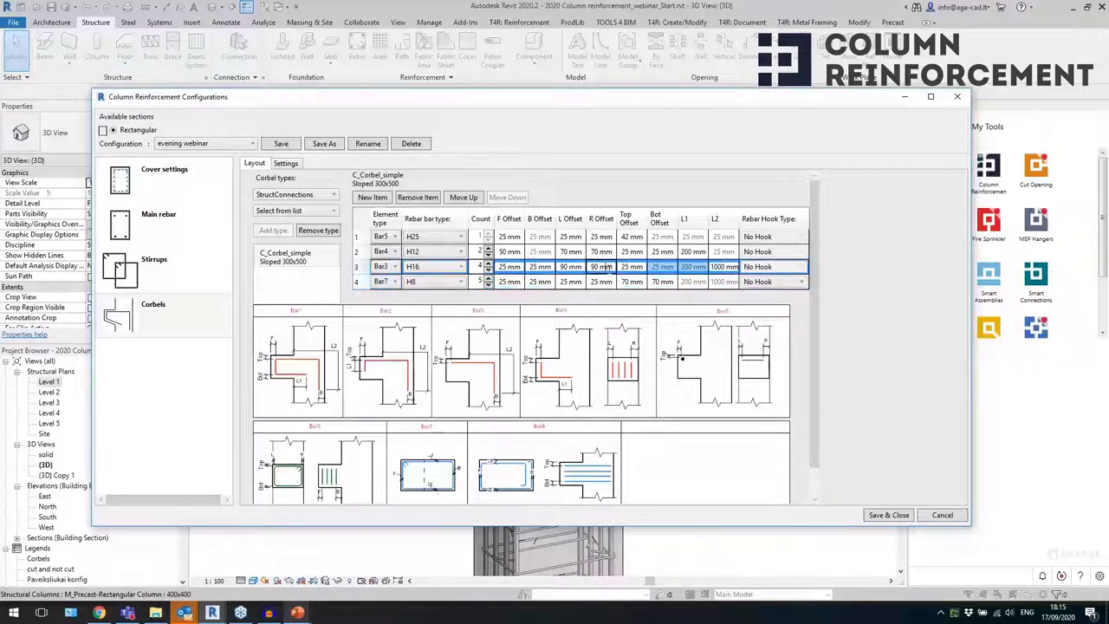
left_click(288, 144)
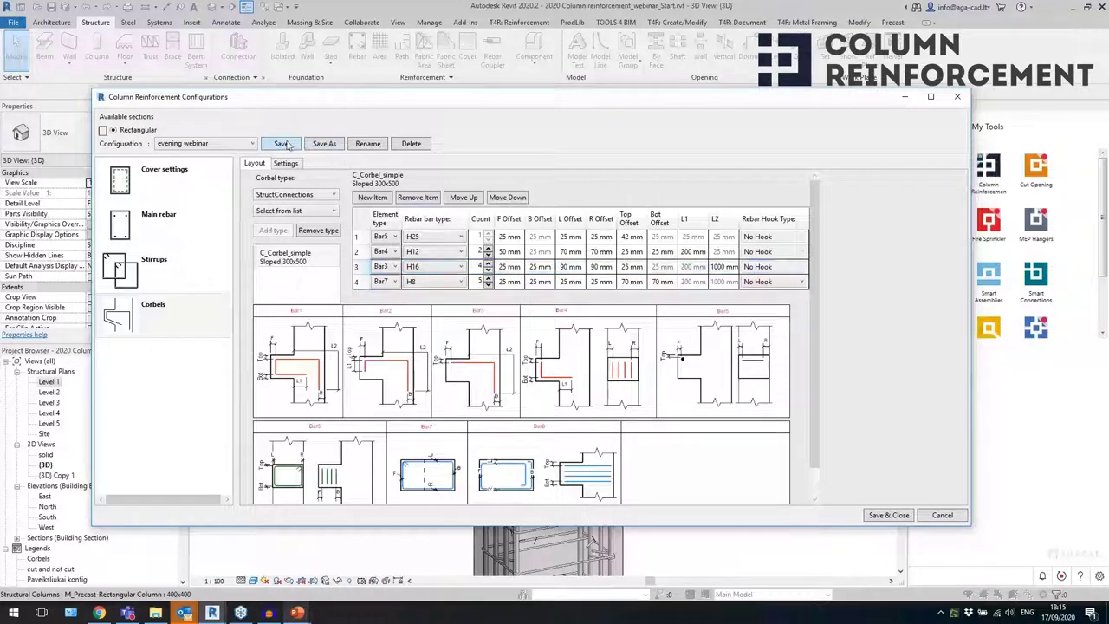
left_click(889, 515)
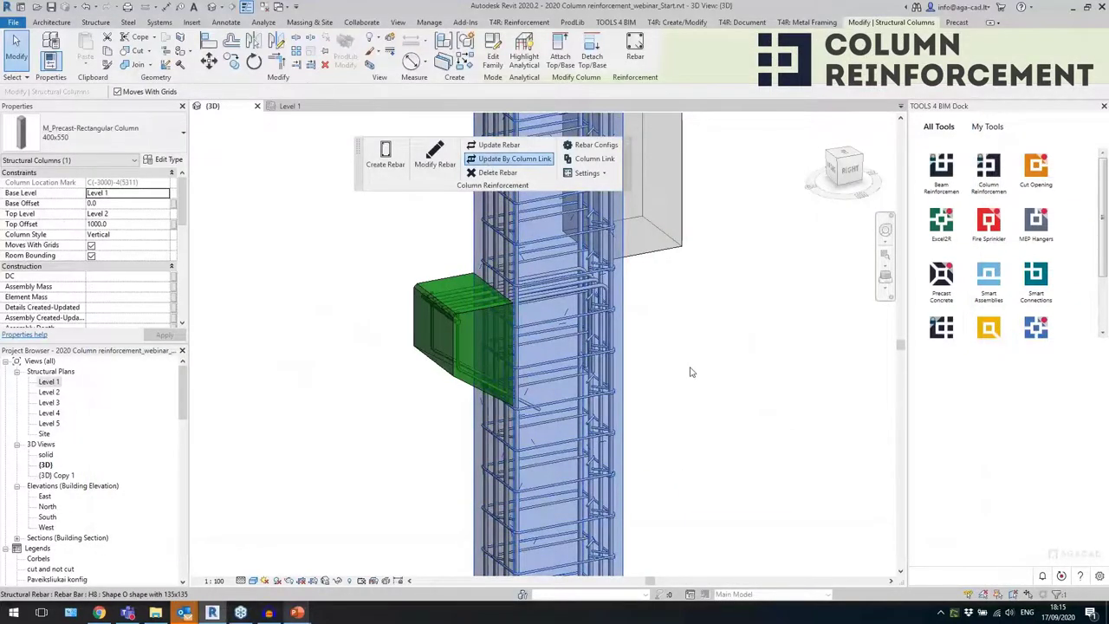
- Examine the H8 stirrups generated through the corbel and the column in side and angled 3D views
scroll(436, 337, "up", 3)
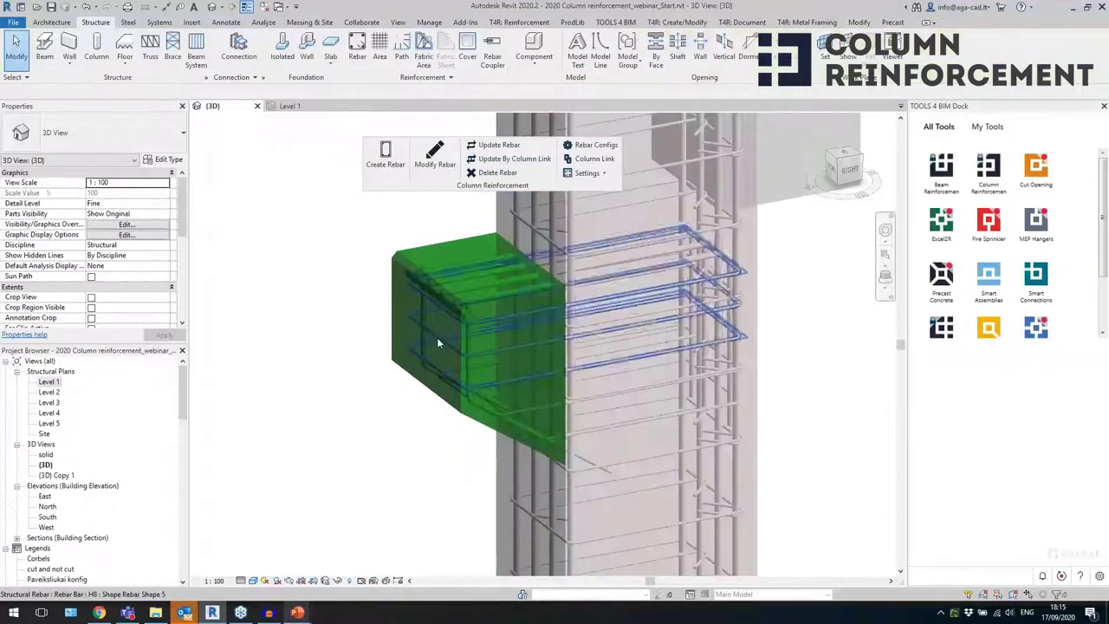
left_click(520, 368)
middle_click_drag(610, 419, 496, 388, "shift")
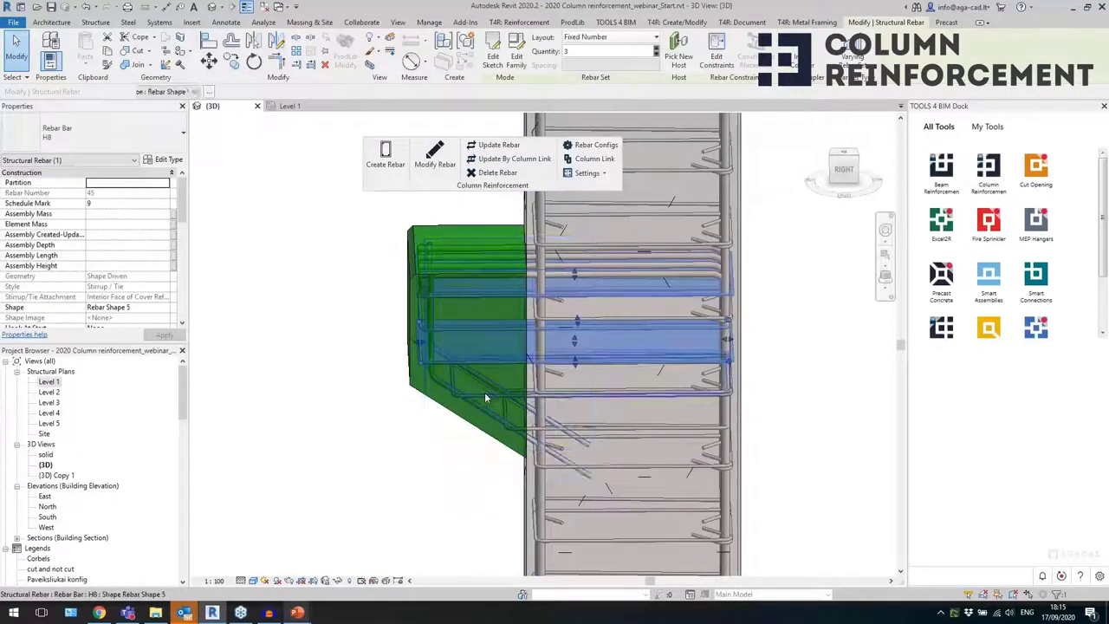
left_click(484, 392)
middle_click_drag(598, 397, 642, 418, "shift")
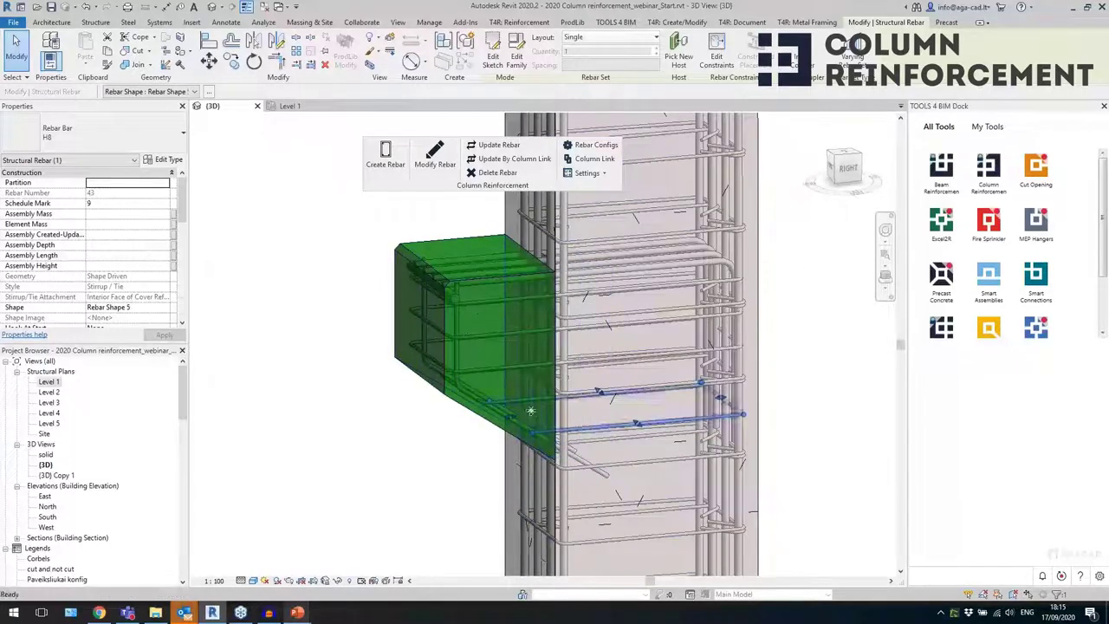
key("Escape")
middle_click_drag(530, 408, 607, 452, "shift")
scroll(600, 368, "down", 2)
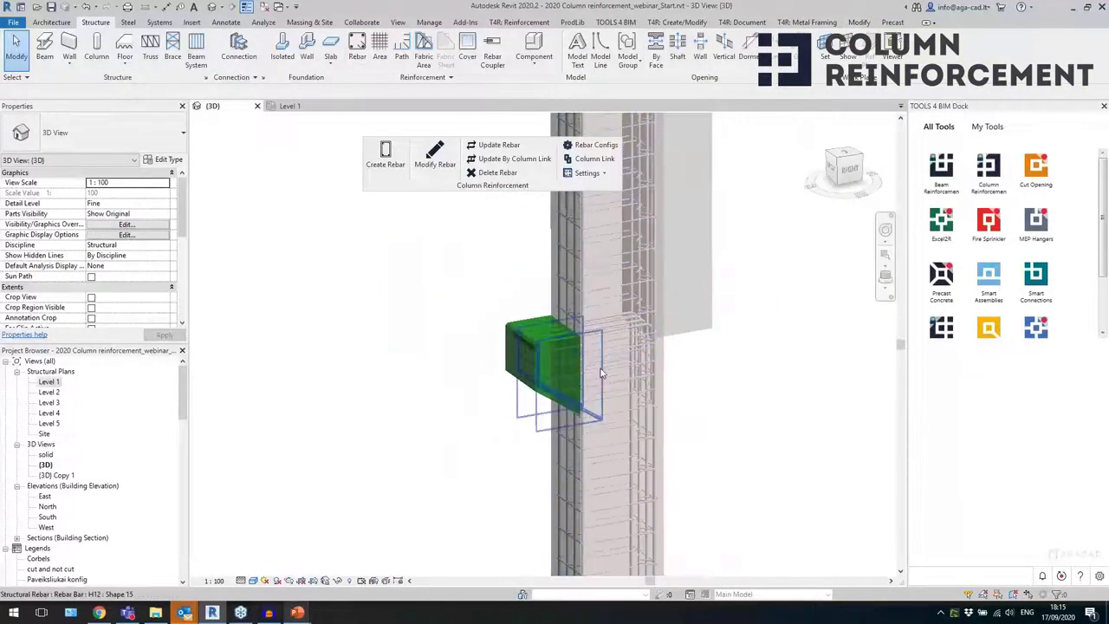
- Open Section 22 from the Level 1 plan and widen its crop region on the side opposite the corbel
double_click(54, 383)
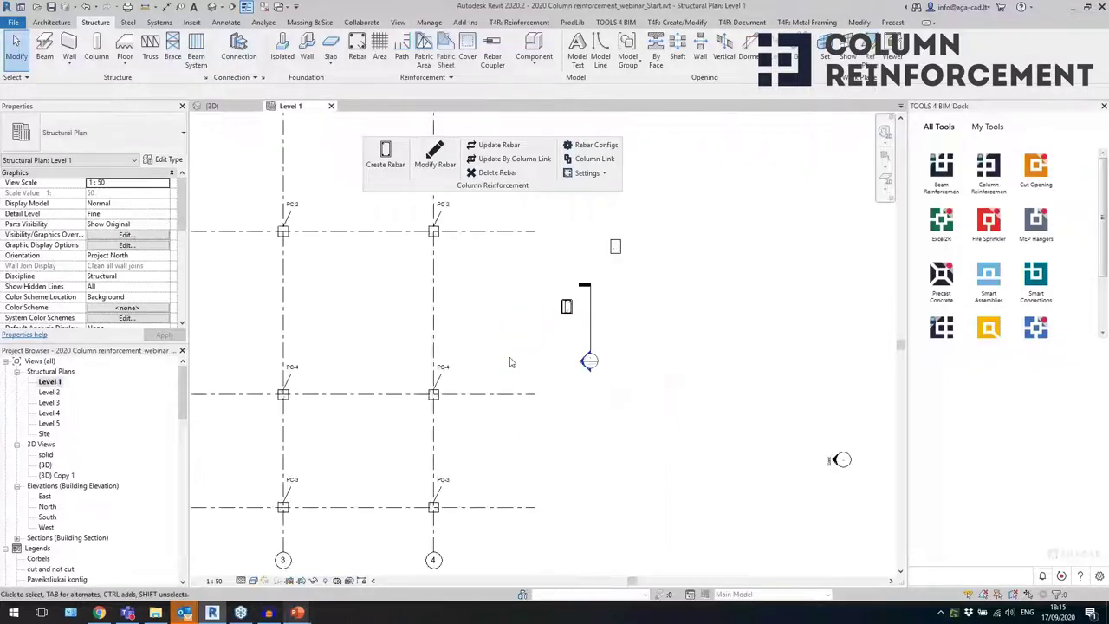
double_click(589, 361)
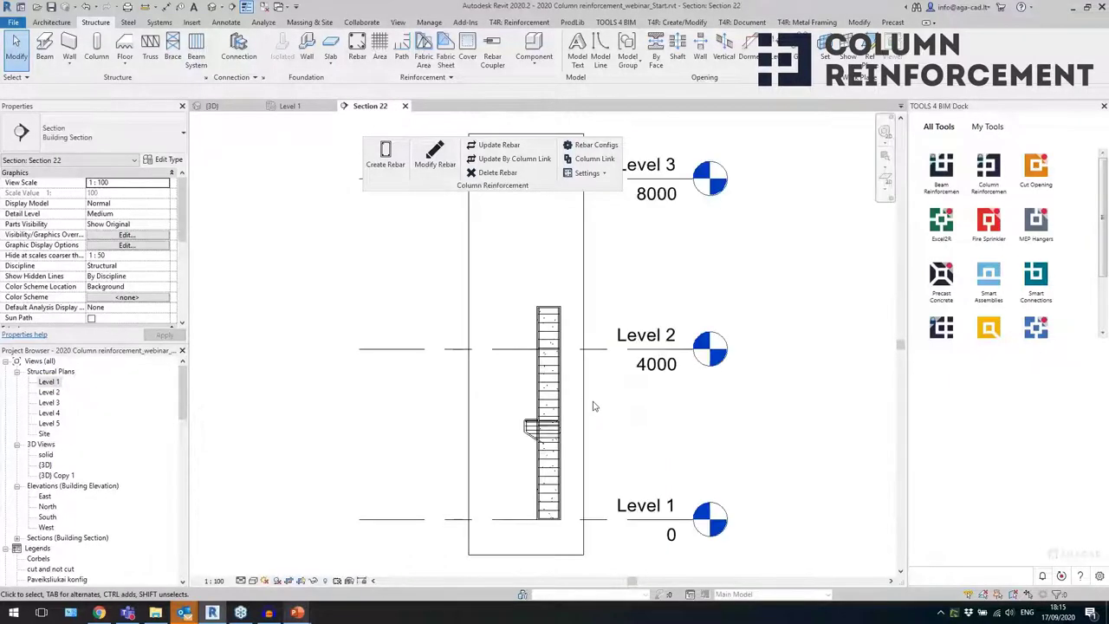
scroll(563, 470, "up", 1)
left_click(597, 448)
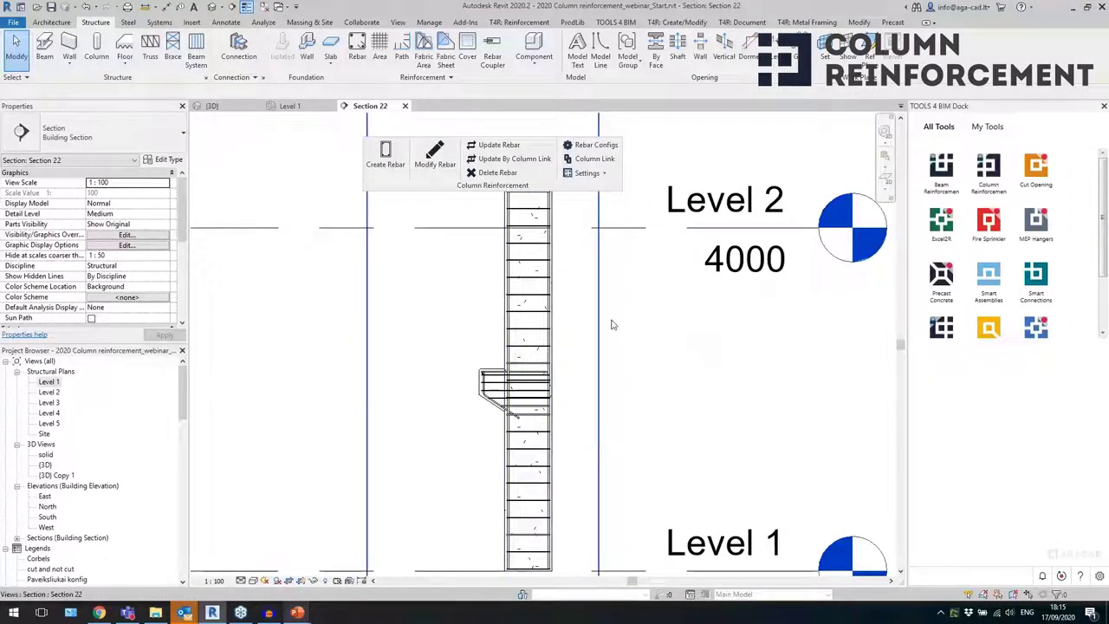
left_click_drag(598, 219, 758, 219)
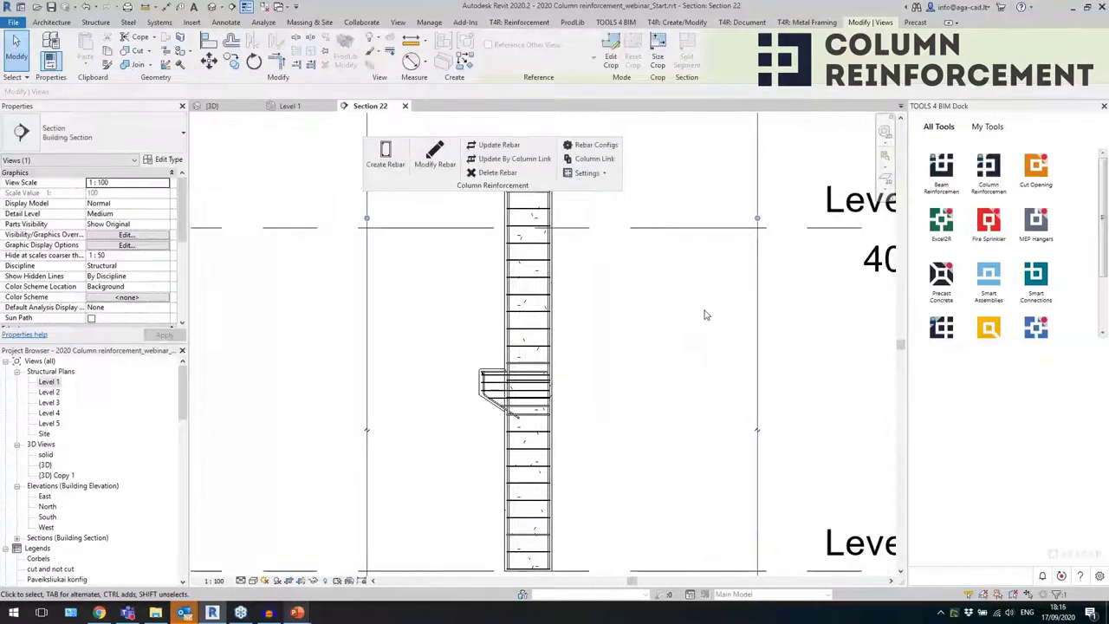
left_click(568, 354)
- Mirror the corbel about the column's centreline and copy the mirrored corbel up to an elevation of 3476.7 mm
left_click(462, 362)
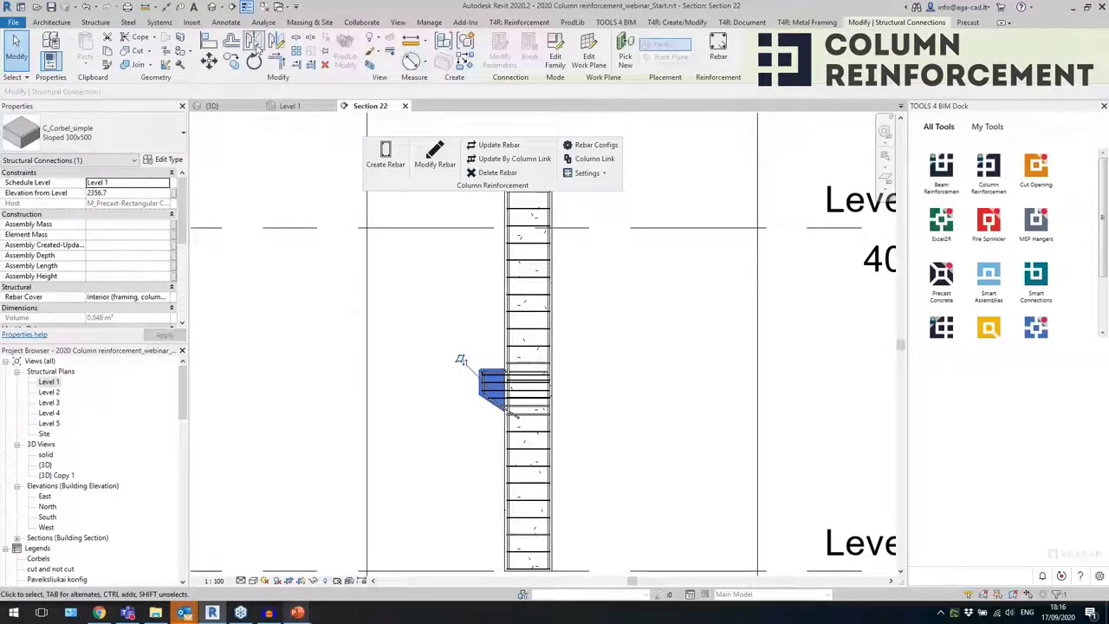
left_click(254, 43)
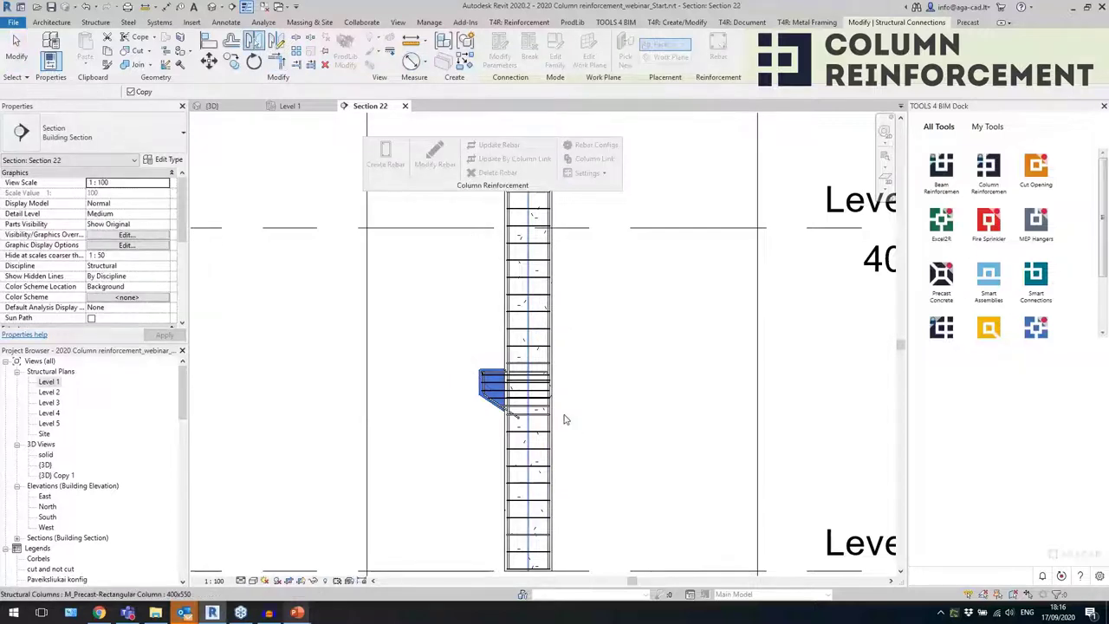
left_click(236, 62)
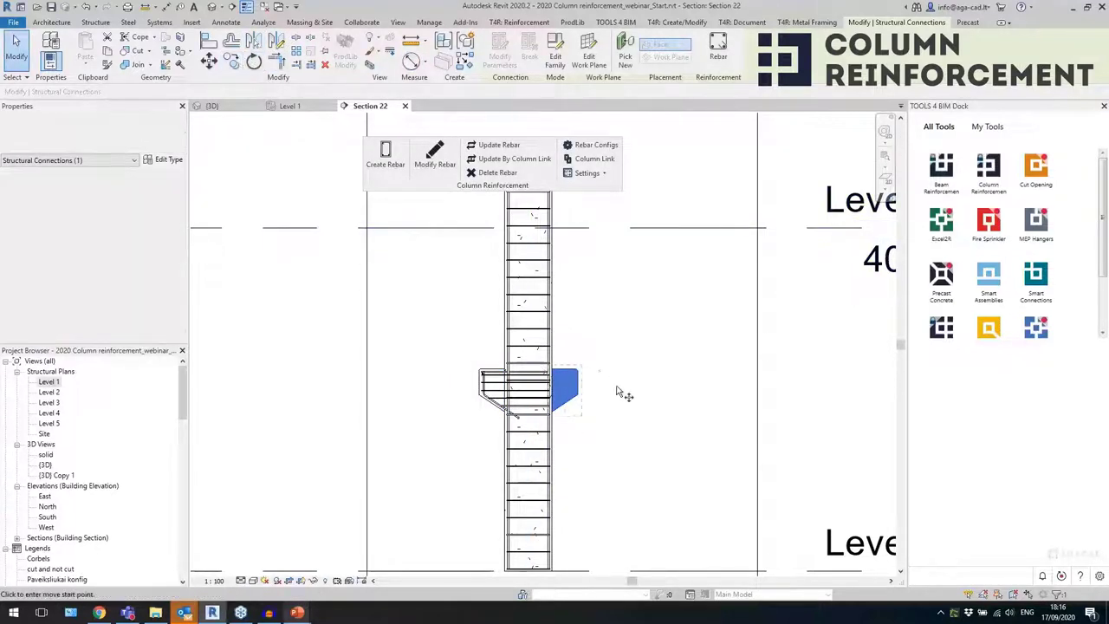
left_click(620, 397)
left_click(619, 291)
key("Escape")
key("Escape")
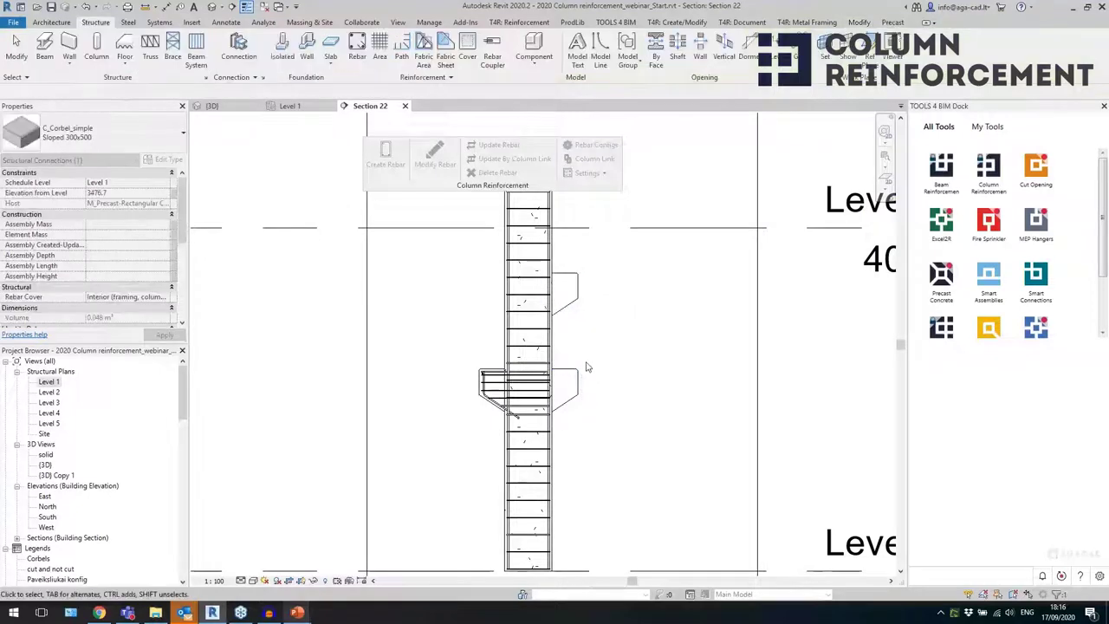
- Update the column's rebar to reinforce the two new corbels and inspect the bars at the double corbel
left_click(552, 347)
left_click(500, 145)
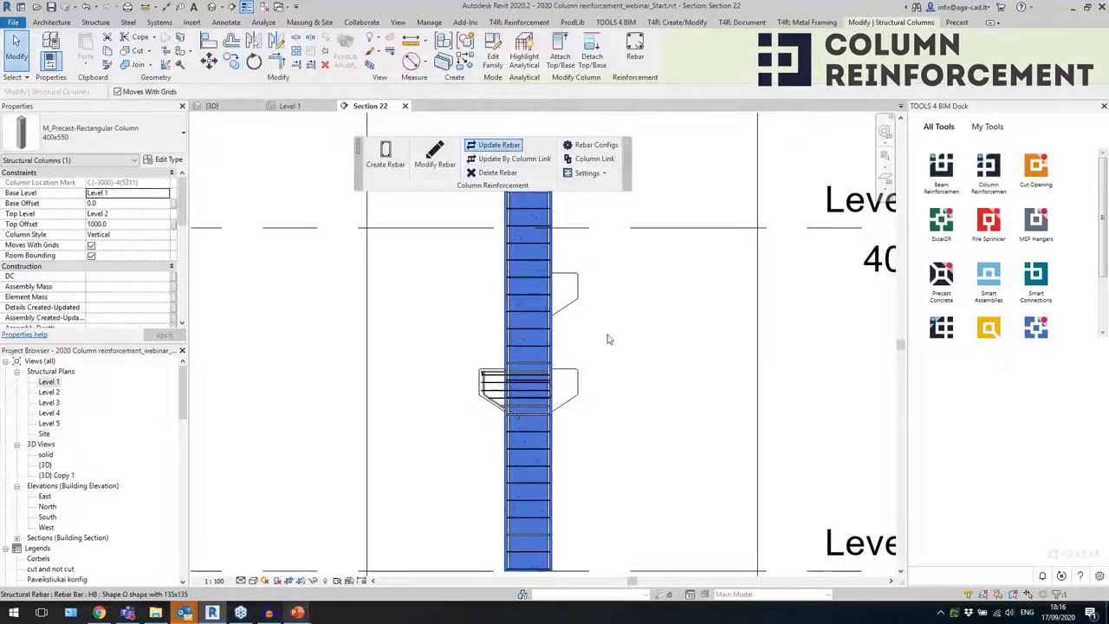
left_click(609, 338)
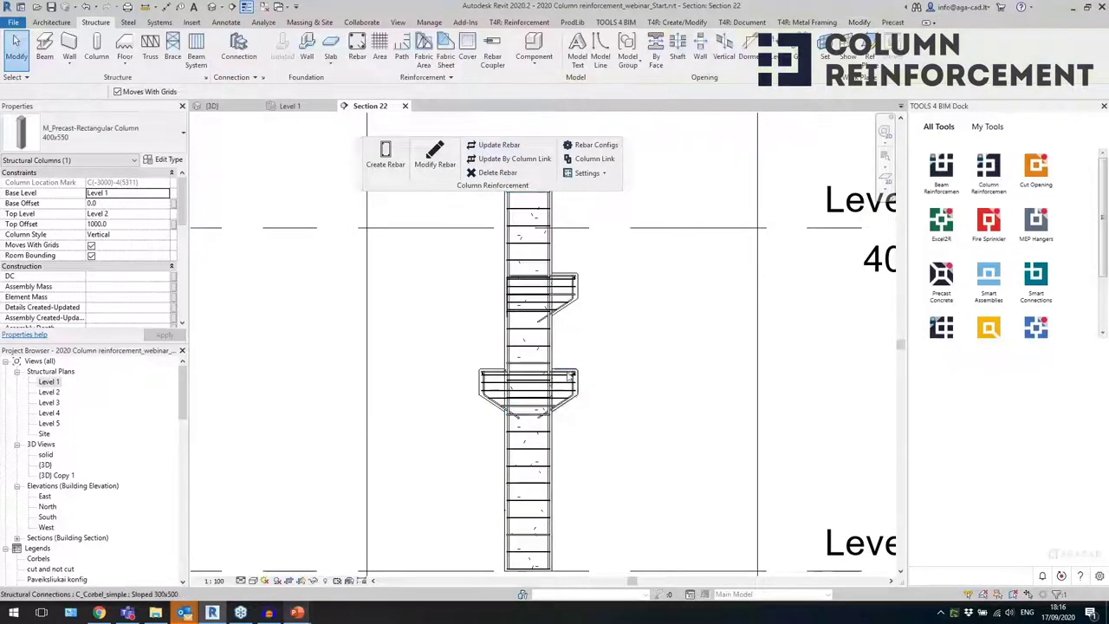
scroll(564, 372, "up", 4)
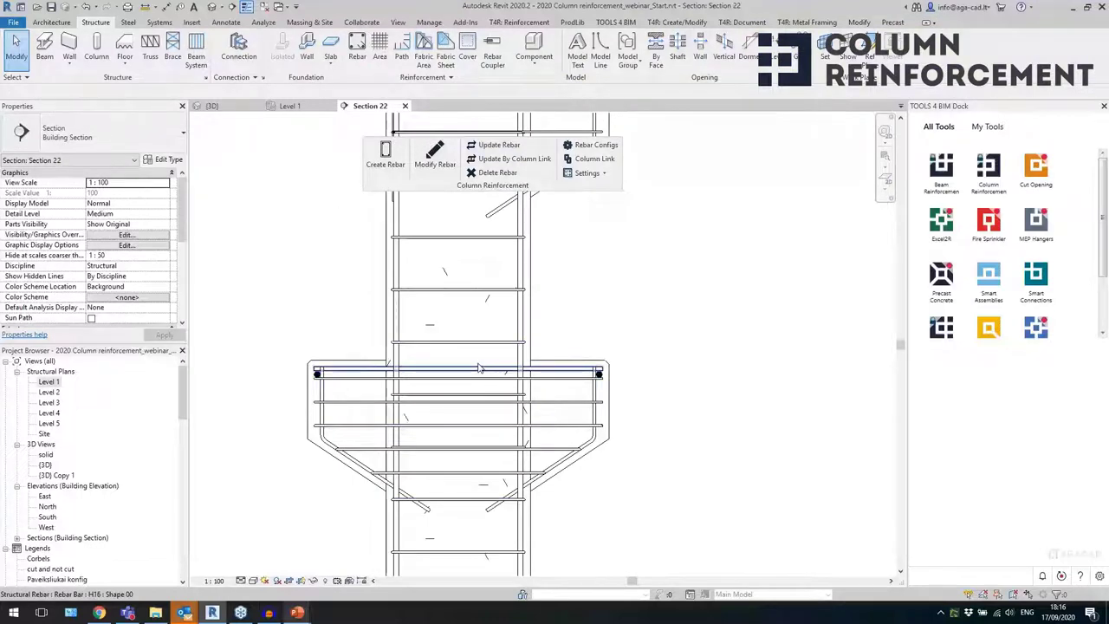
- Compare the H16 top bars through the double corbel with those bent down at the single corbel above in Section 22
left_click(479, 370)
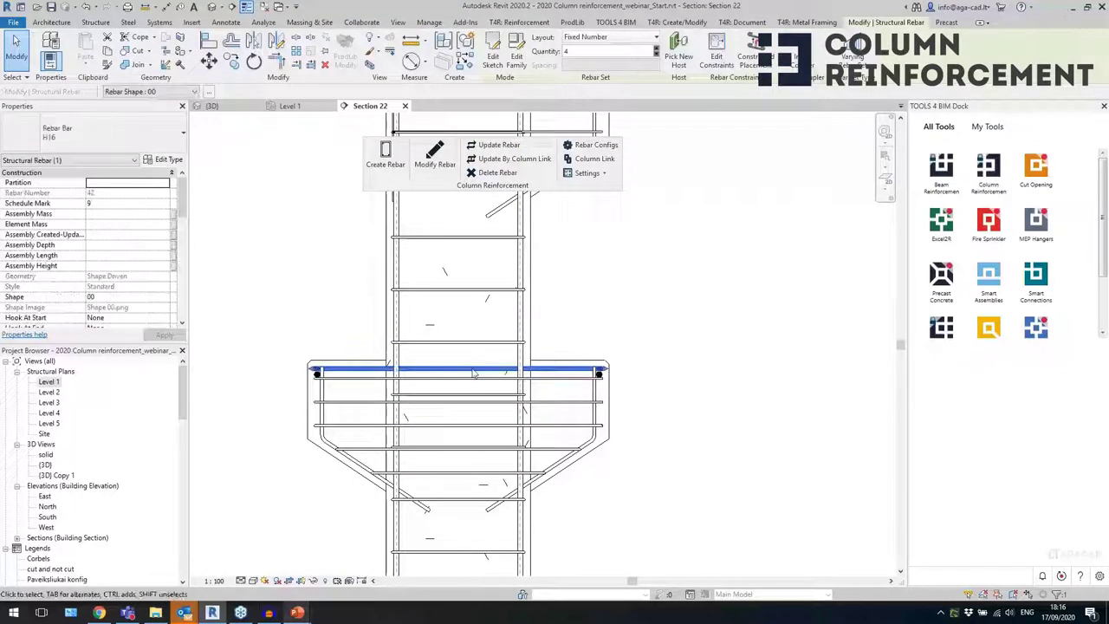
left_click(572, 471)
left_click(364, 479)
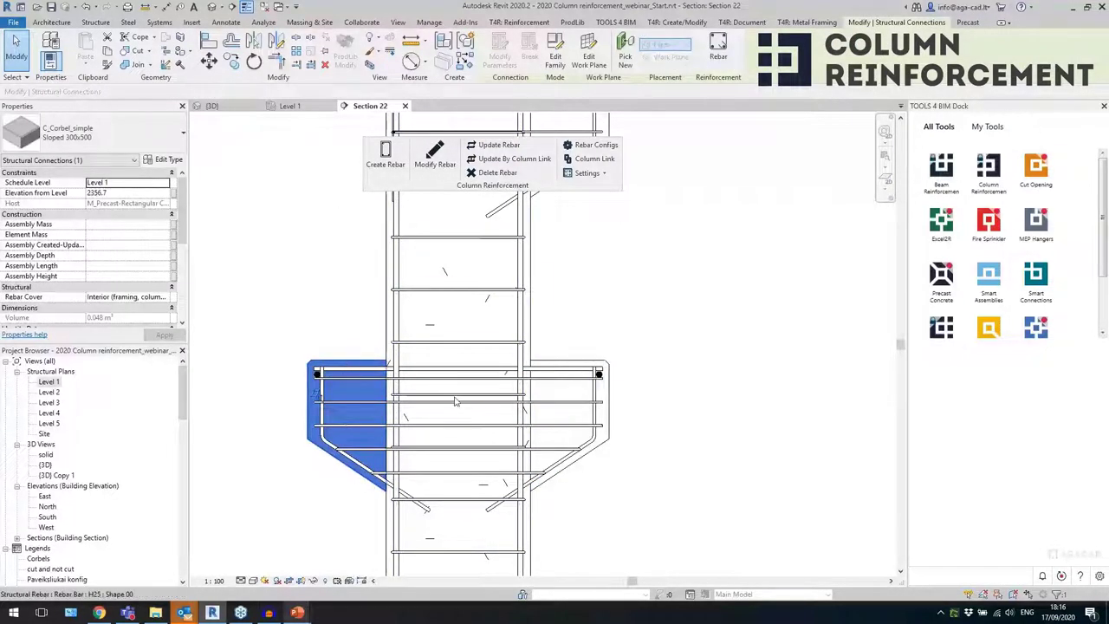
scroll(498, 368, "down", 2)
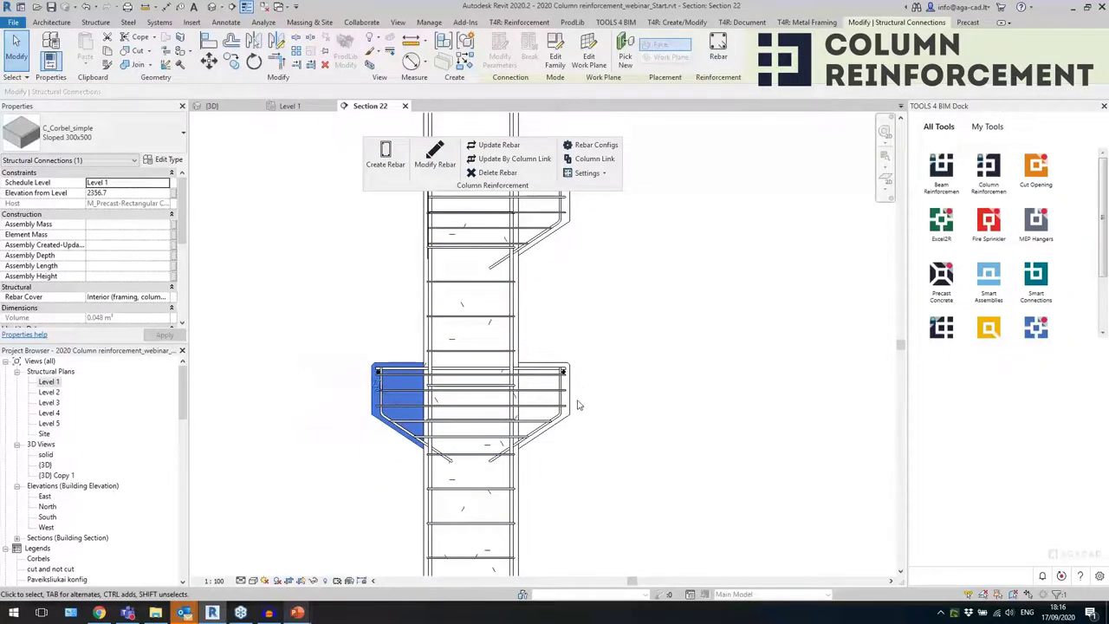
scroll(518, 382, "up", 1)
left_click(469, 364)
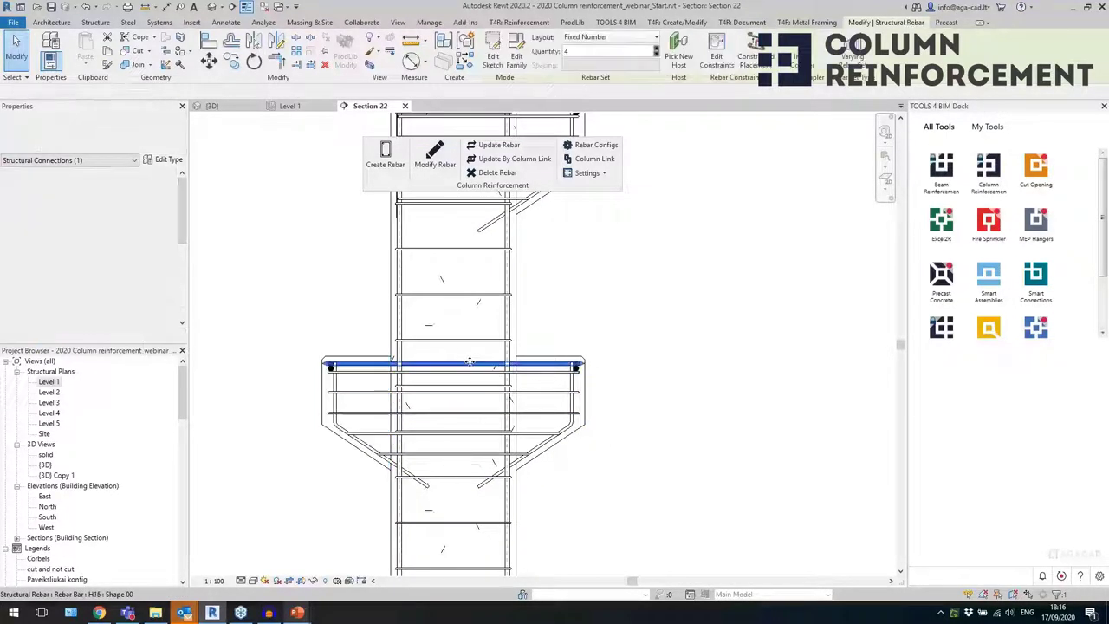
scroll(437, 468, "down", 2)
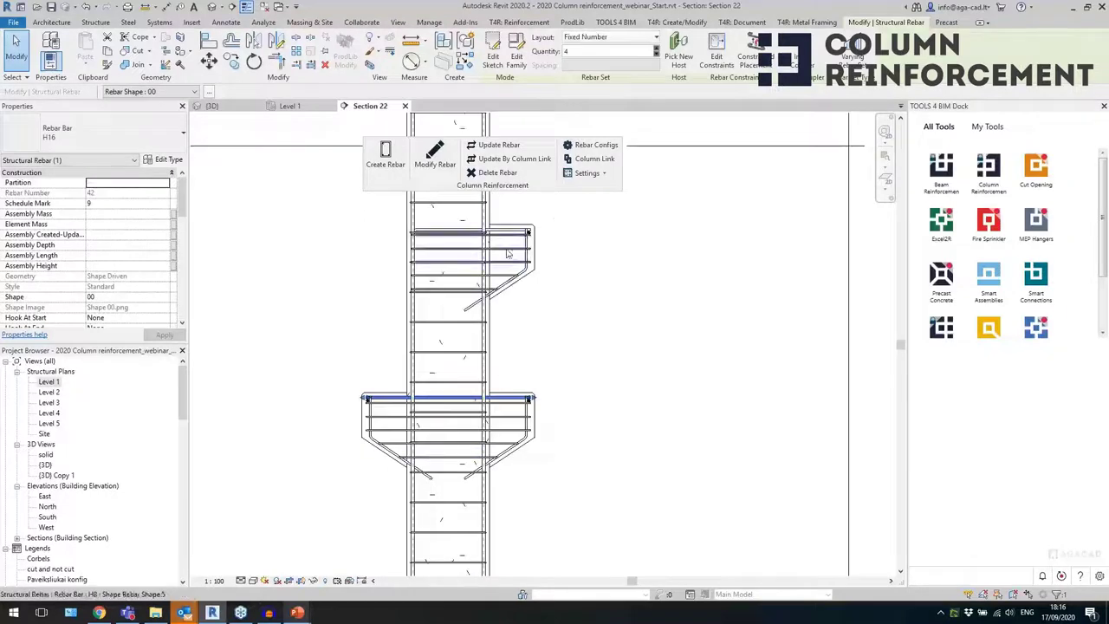
scroll(509, 252, "up", 2)
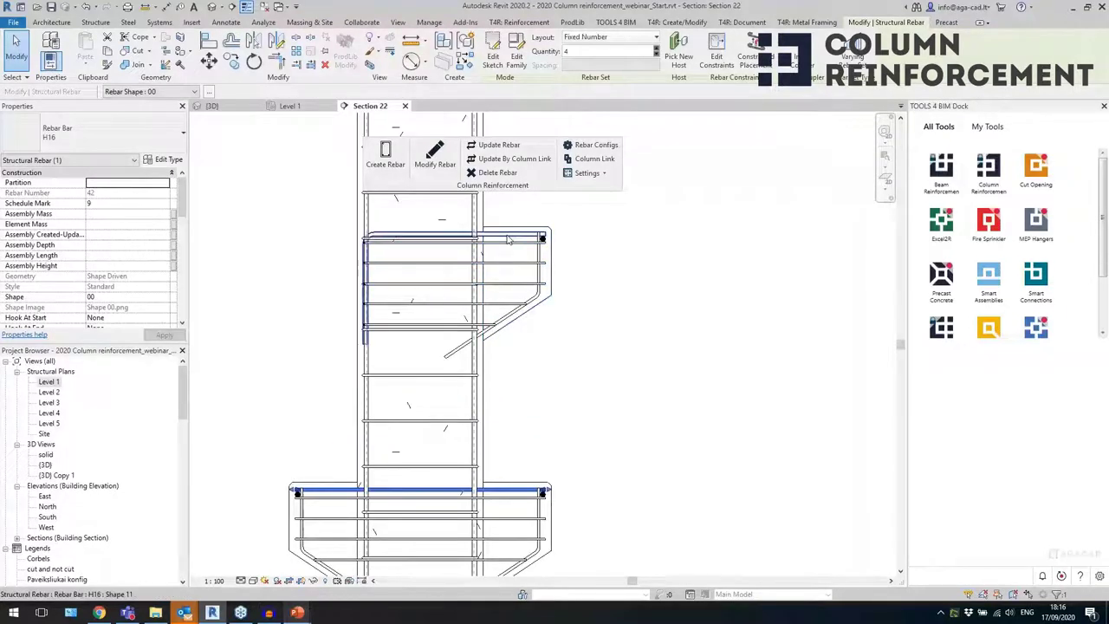
left_click(509, 239)
scroll(519, 208, "down", 3)
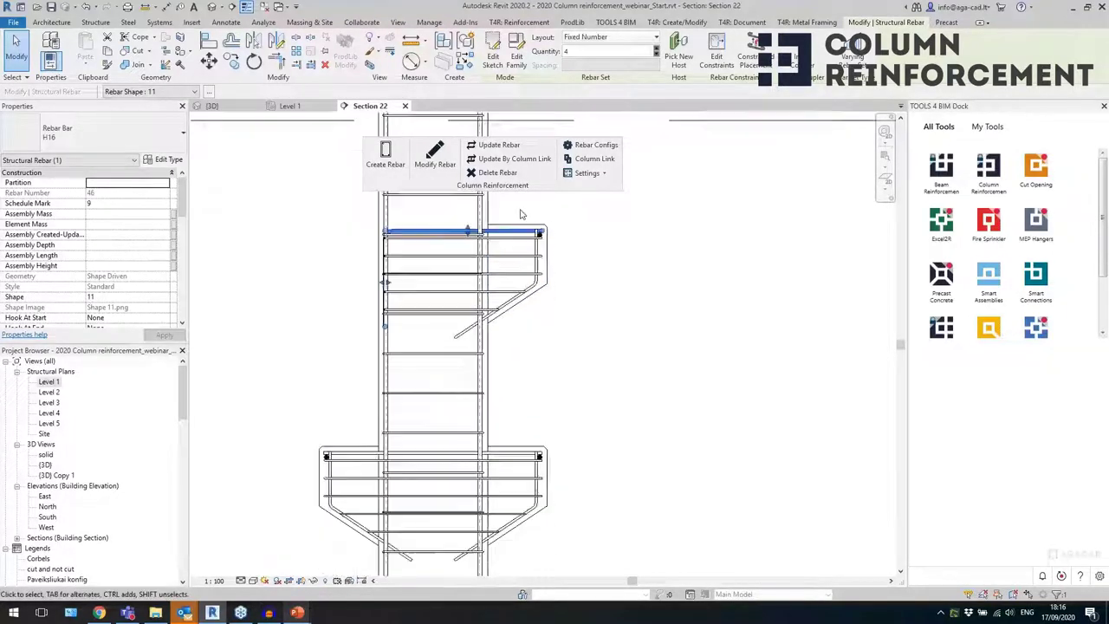
left_click(558, 307)
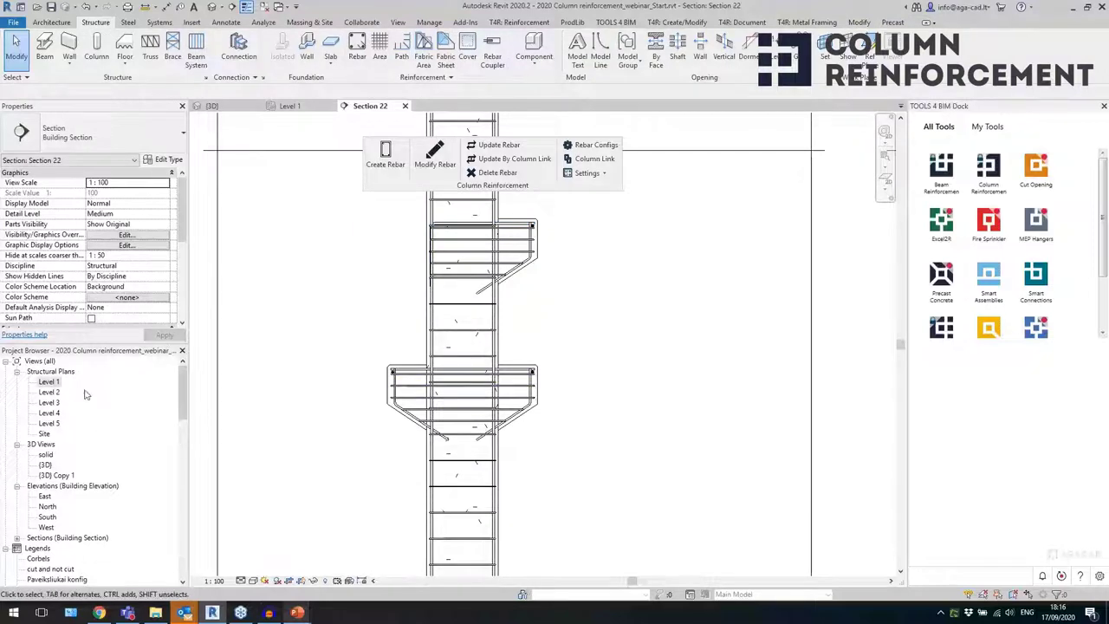
- Open Section 17 from the Level 1 plan and examine the different corbel bar shapes on the row of sample columns
double_click(50, 381)
scroll(436, 396, "down", 4)
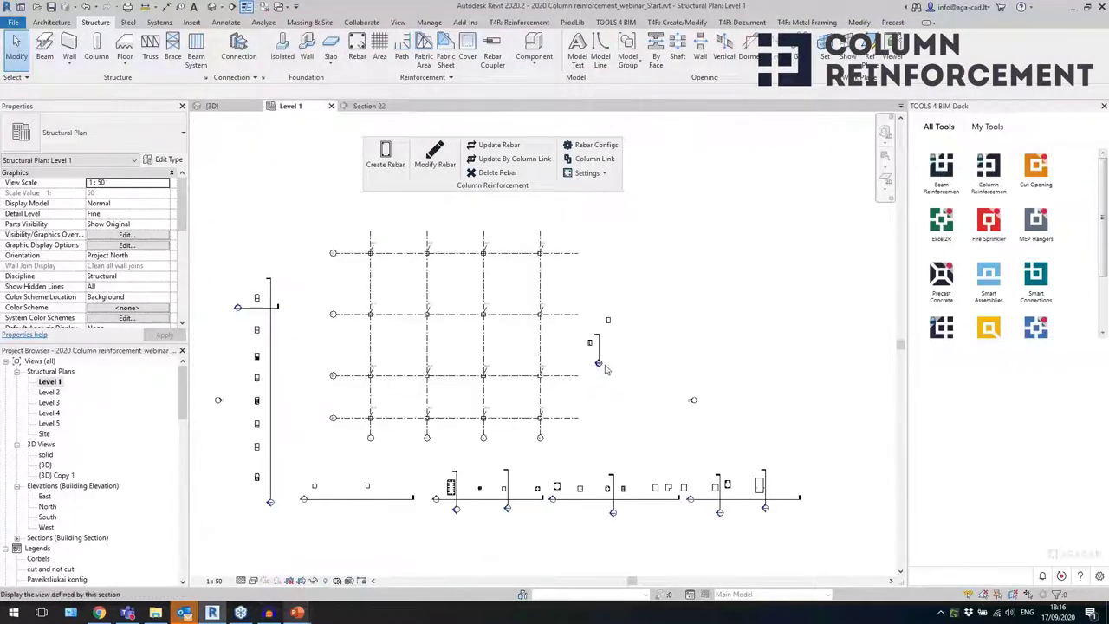
scroll(436, 396, "up", 4)
double_click(442, 464)
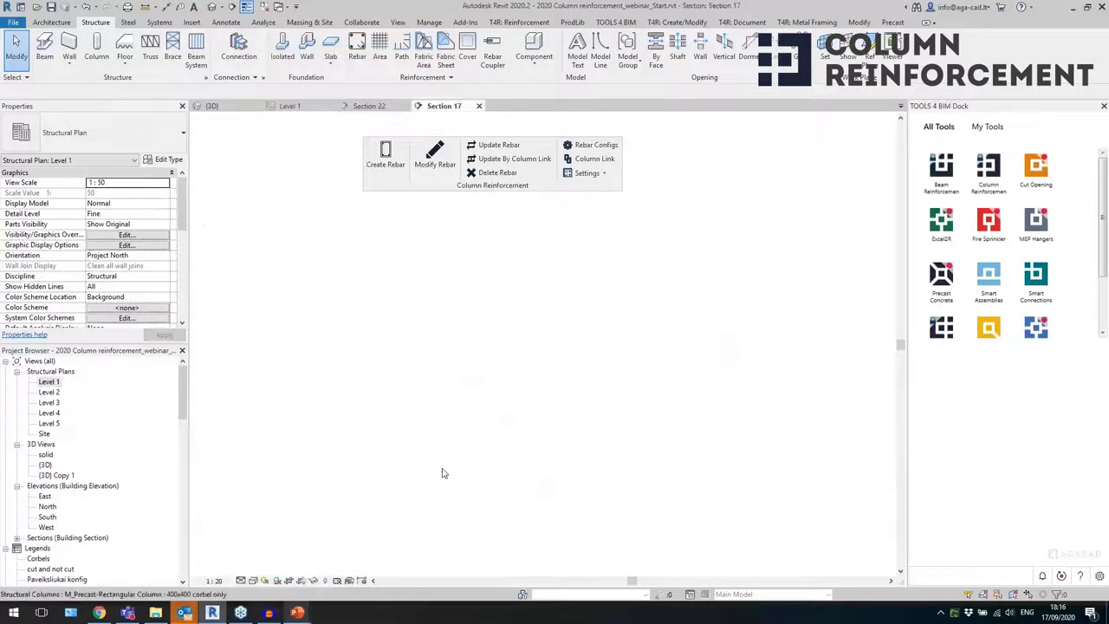
scroll(304, 338, "up", 5)
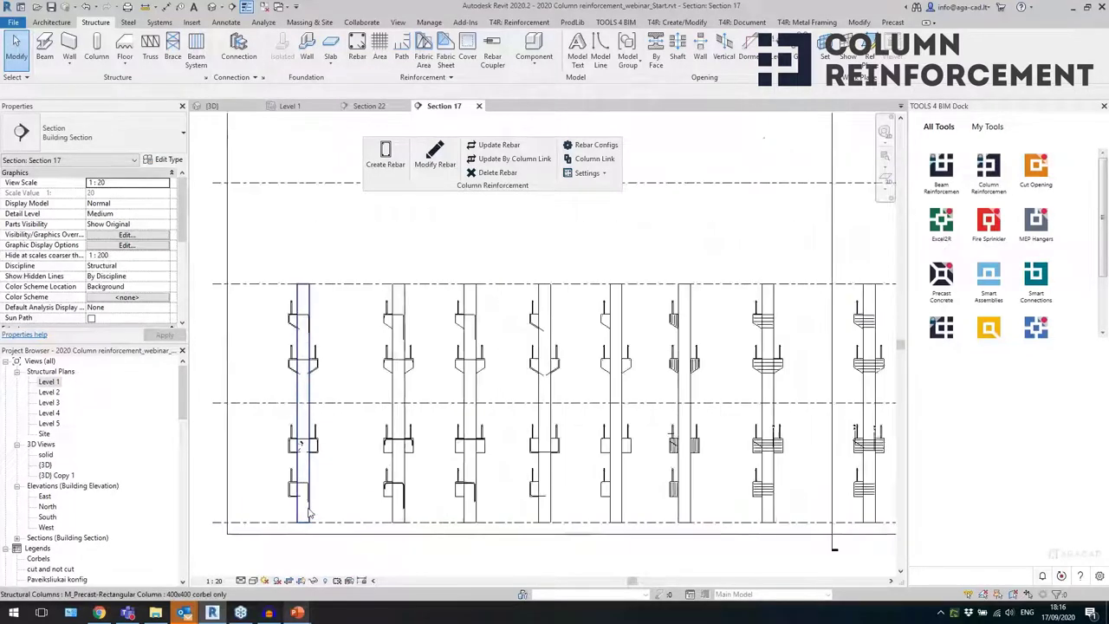
scroll(258, 471, "up", 1)
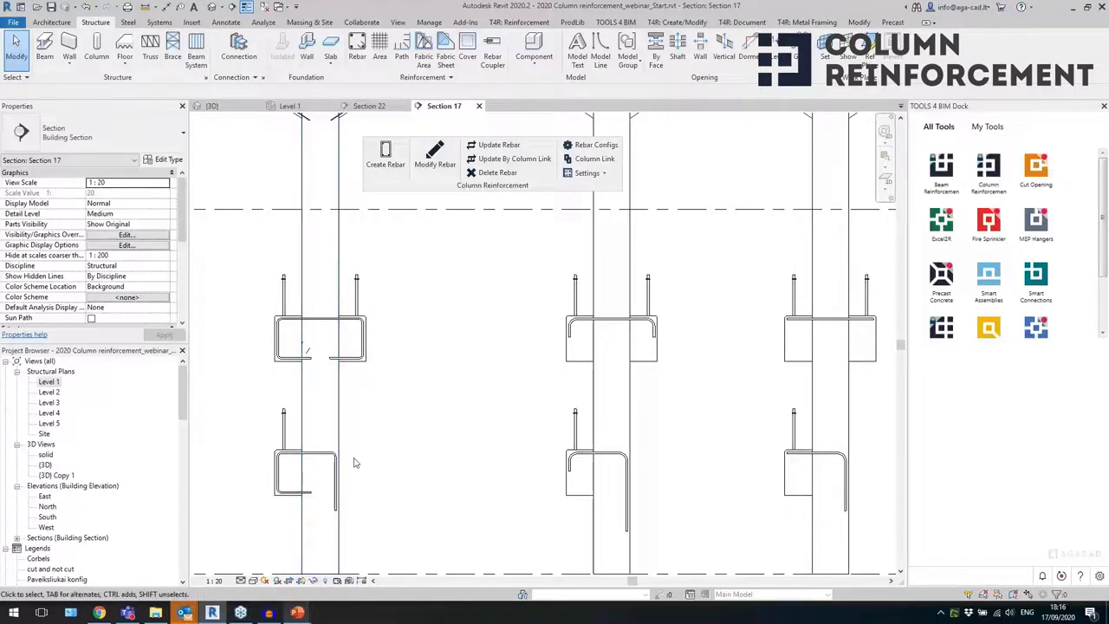
left_click(328, 457)
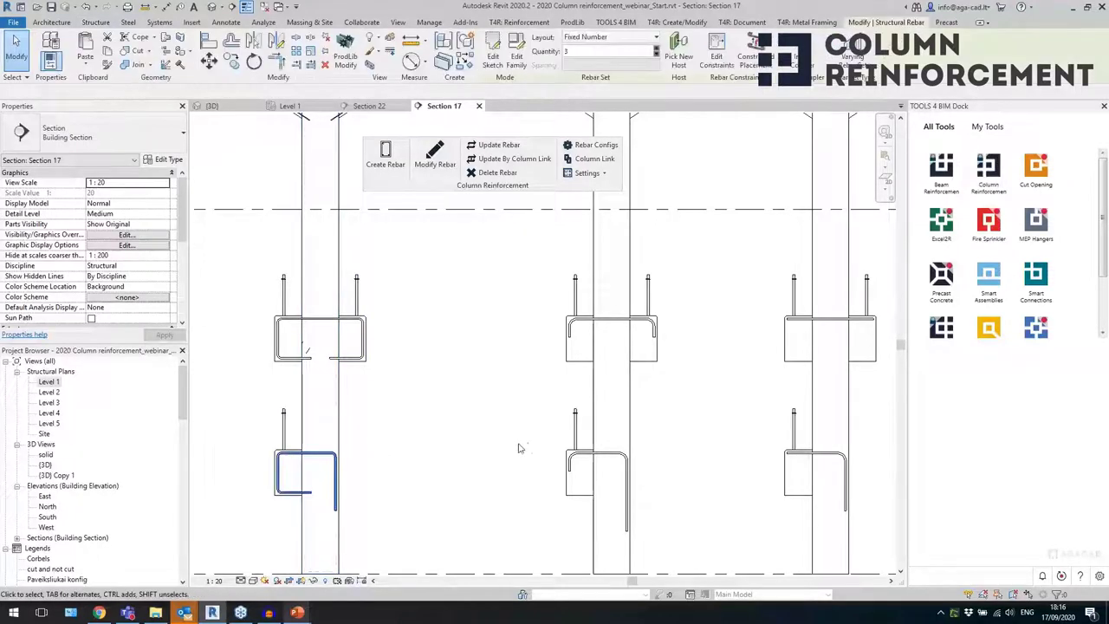
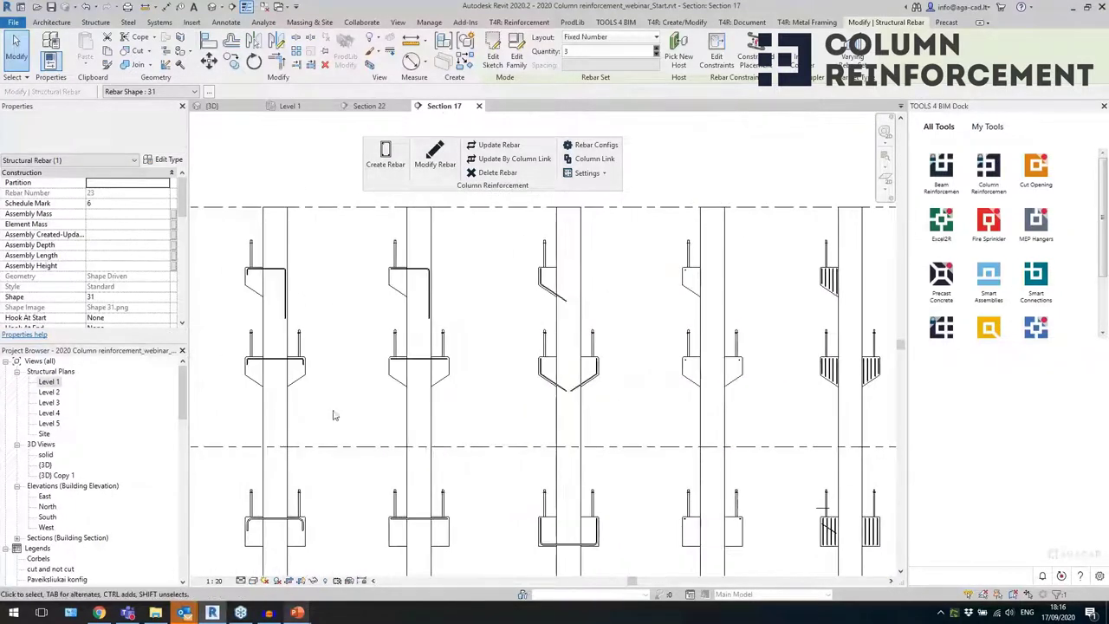
left_click(377, 389)
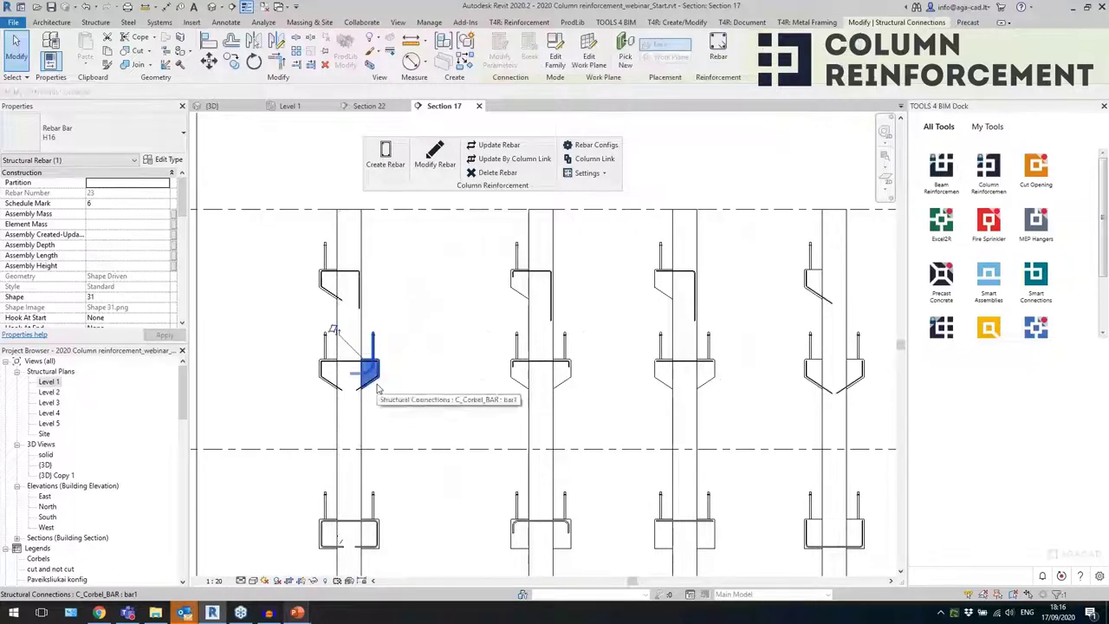
key("Escape")
- Open the default 3D view and survey the sample columns, ending at the two concrete columns that each carry two beams
left_click(213, 8)
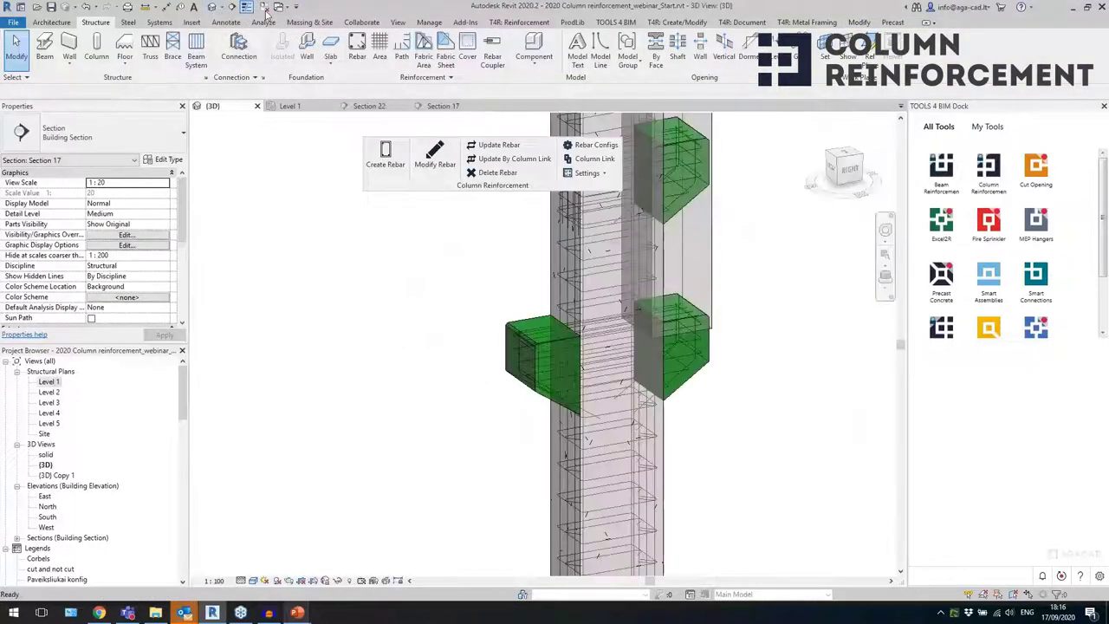
scroll(460, 277, "down", 5)
middle_click_drag(460, 277, 633, 370, "shift")
scroll(632, 370, "down", 3)
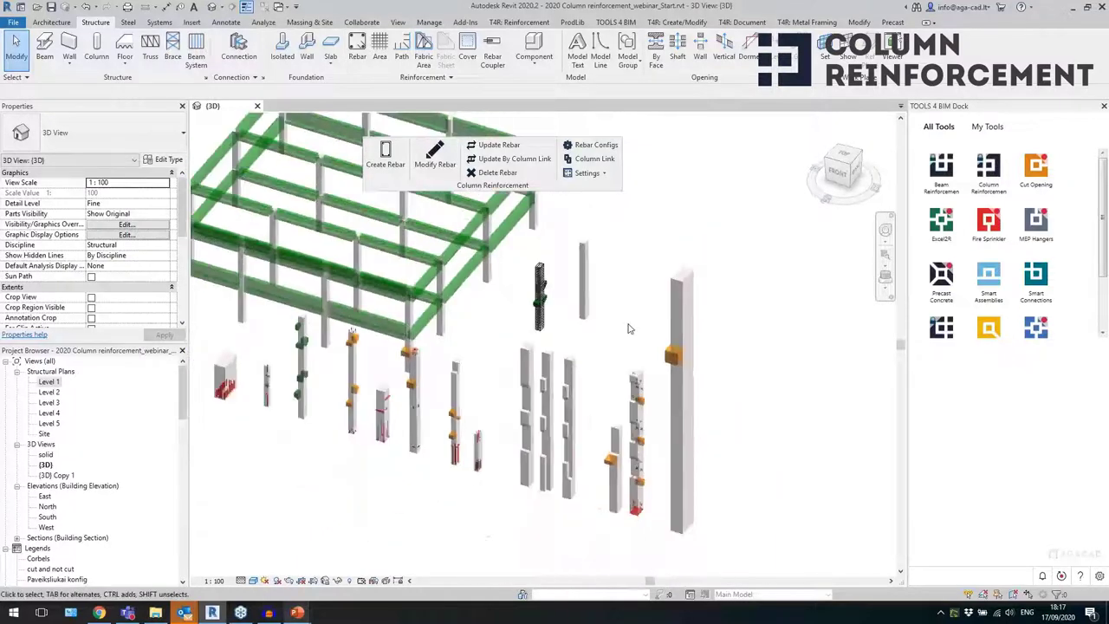
middle_click_drag(645, 333, 662, 348, "shift")
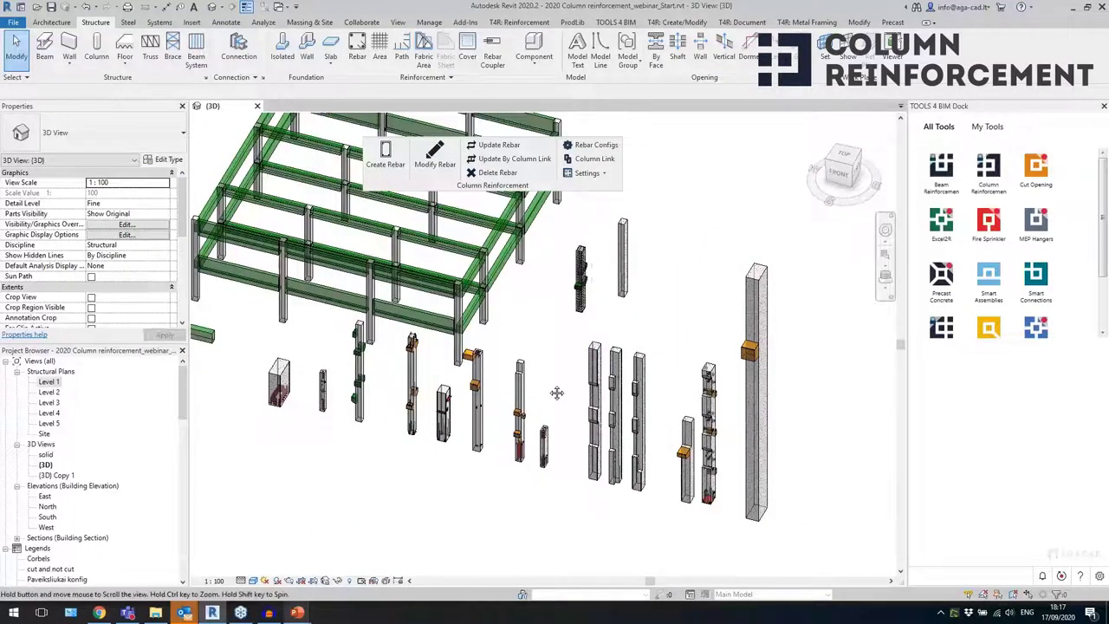
middle_click_drag(557, 391, 585, 384)
left_click(577, 173)
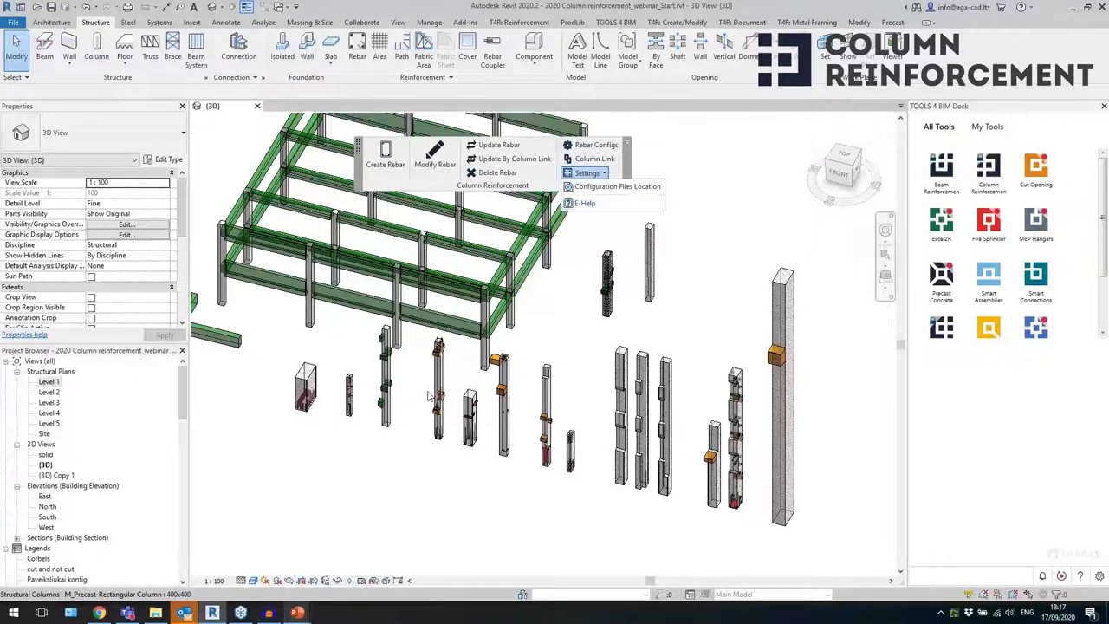
left_click(543, 335)
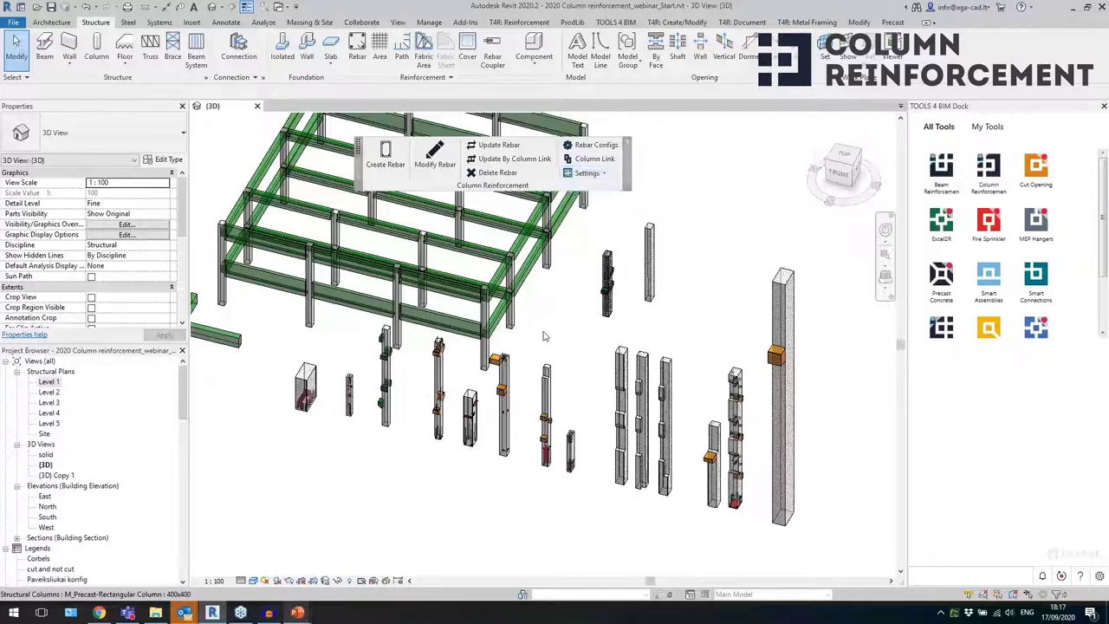
scroll(517, 351, "up", 2)
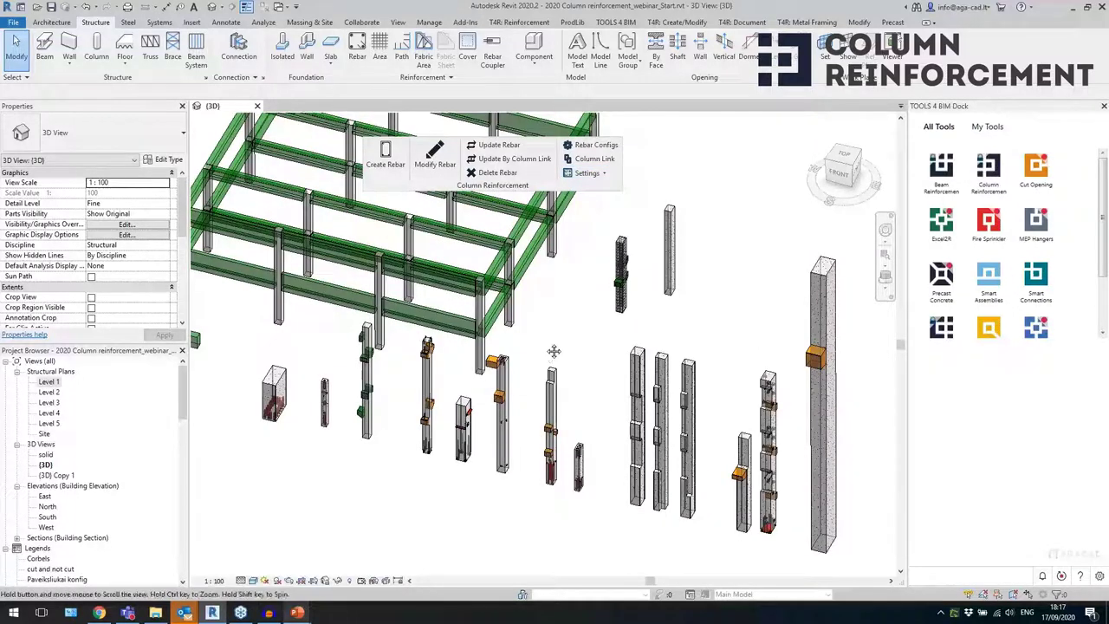
middle_click_drag(538, 349, 629, 354)
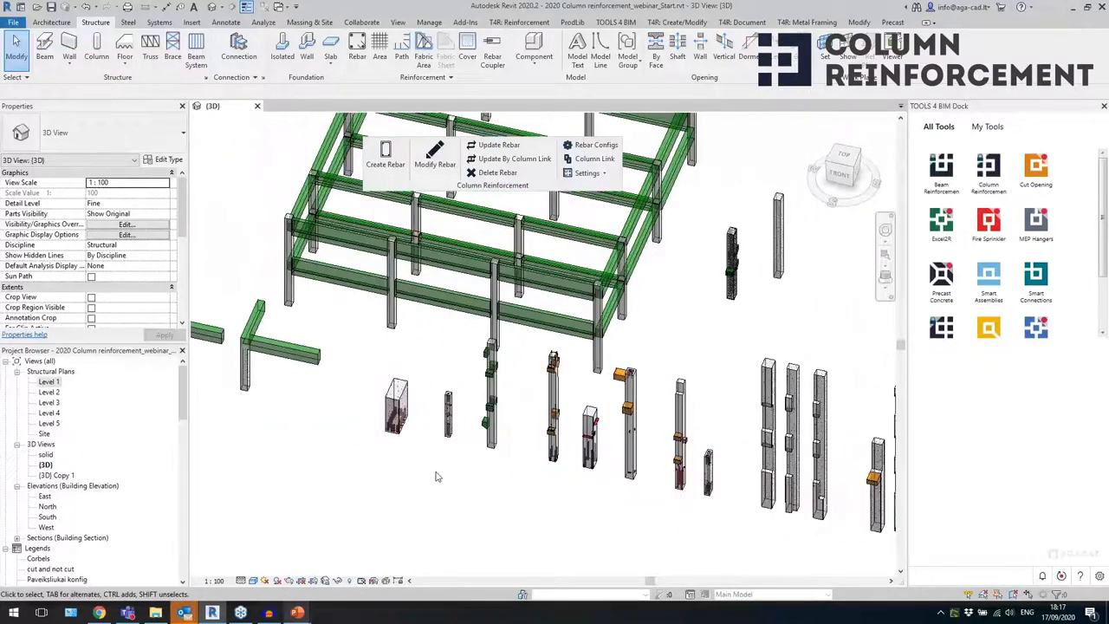
middle_click_drag(357, 455, 565, 443)
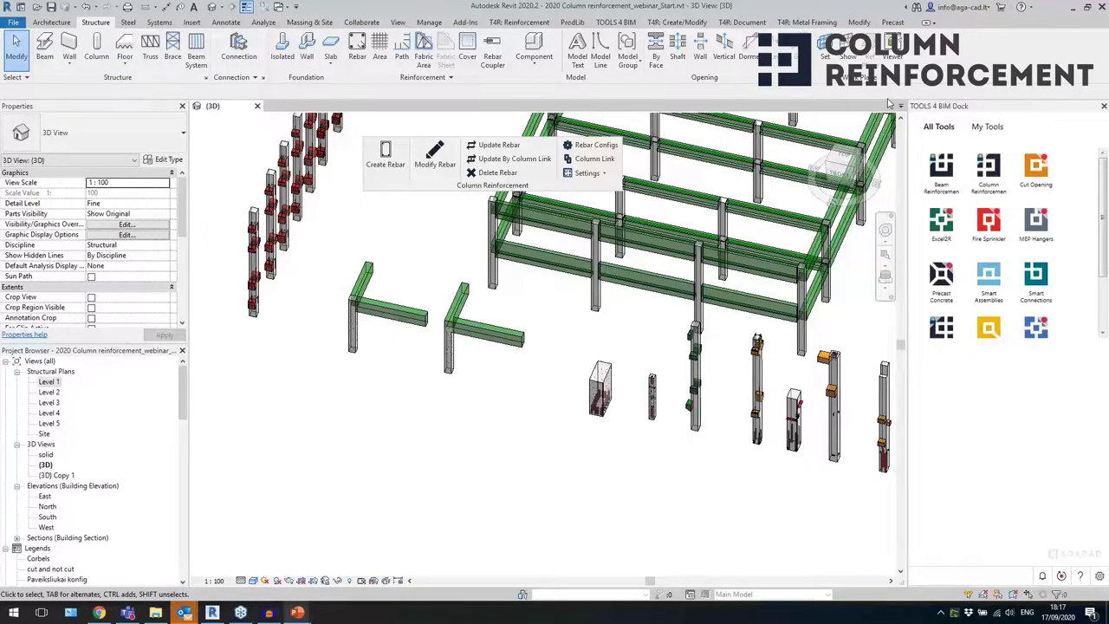
- Examine the first 400x400 concrete column and the two 400 x 800mm beams joined at its top
scroll(373, 320, "up", 4)
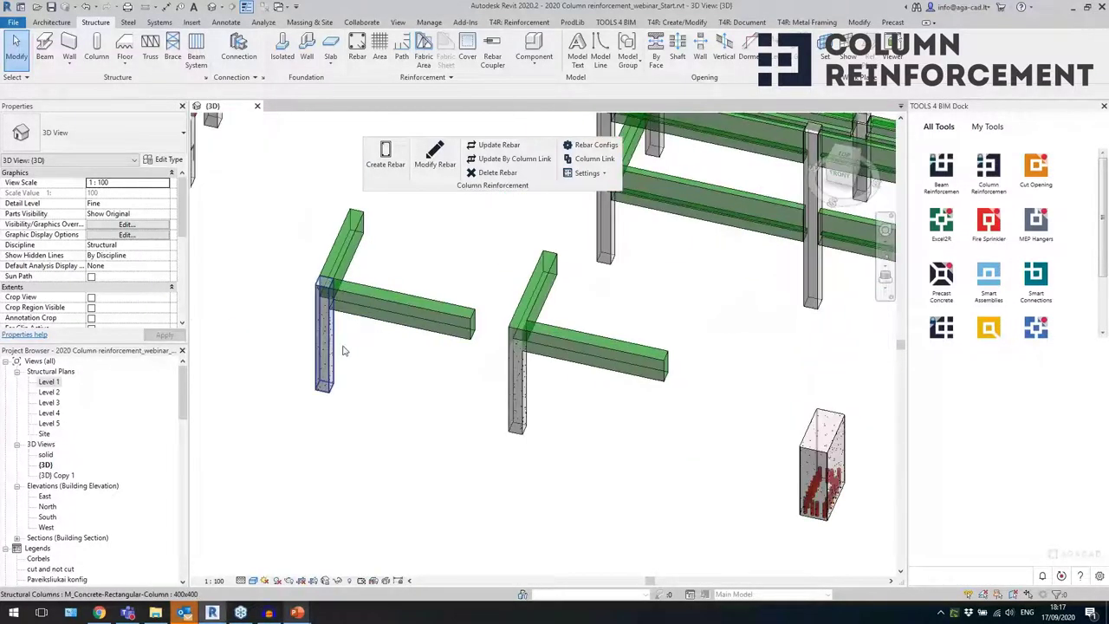
left_click(340, 351)
scroll(286, 321, "up", 2)
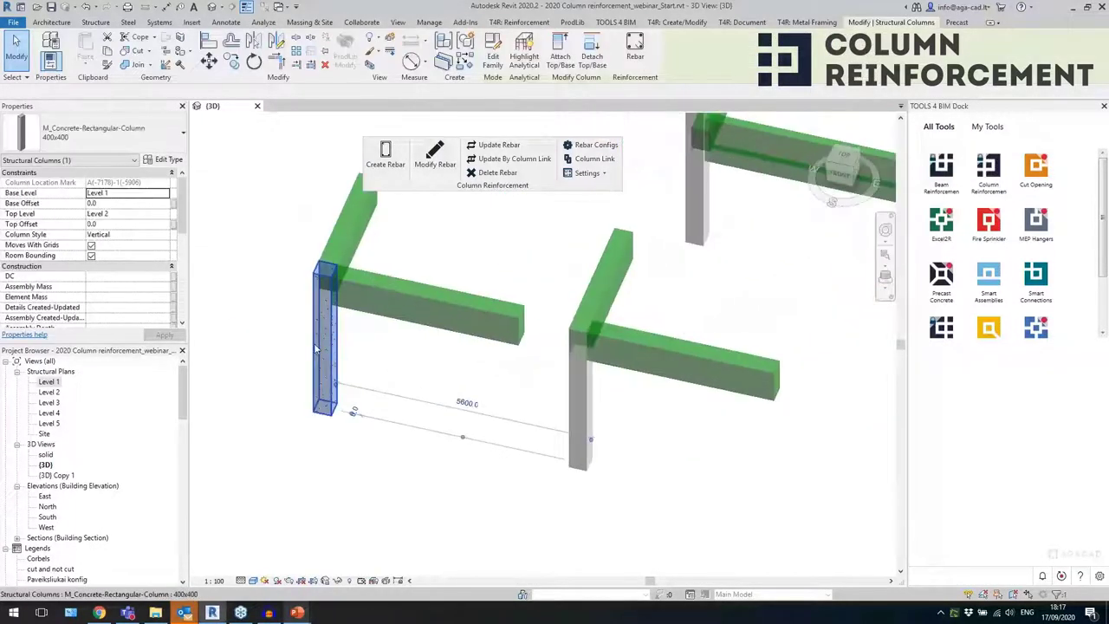
key("Escape")
left_click(386, 318)
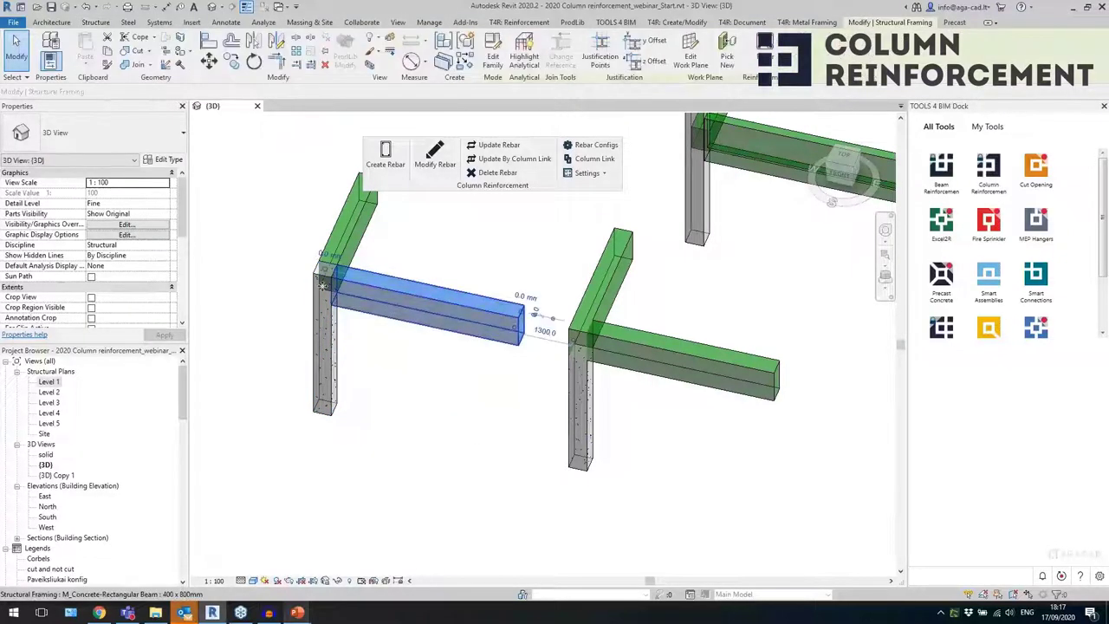
left_click(344, 246)
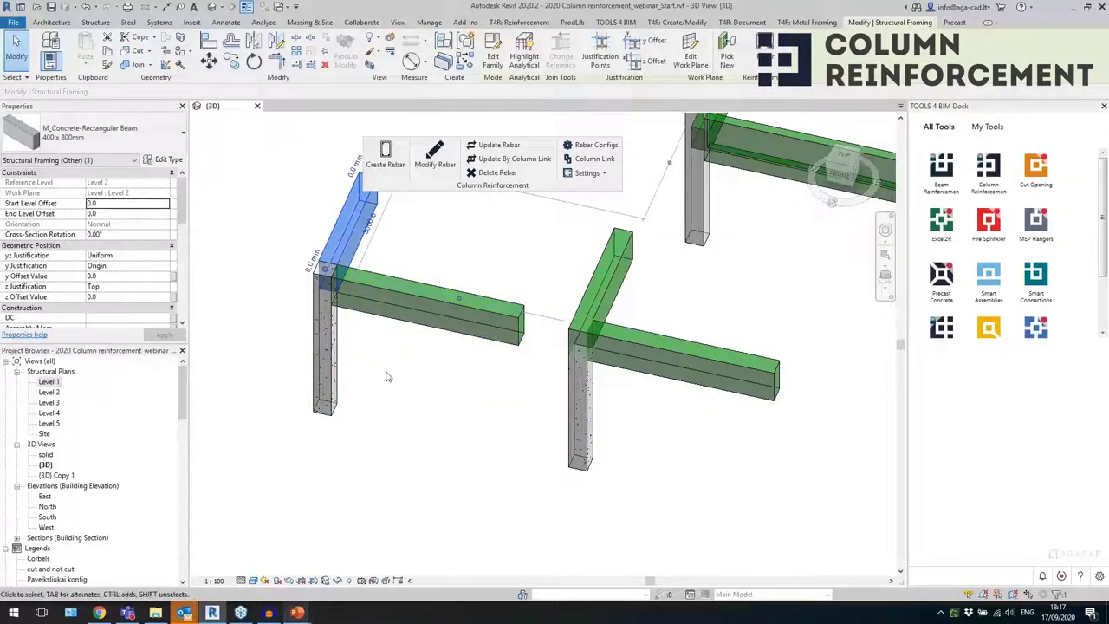
key("Escape")
- Generate rebar in both 400x400 concrete columns and inspect the vertical bars at the top of the first column
left_click(579, 394)
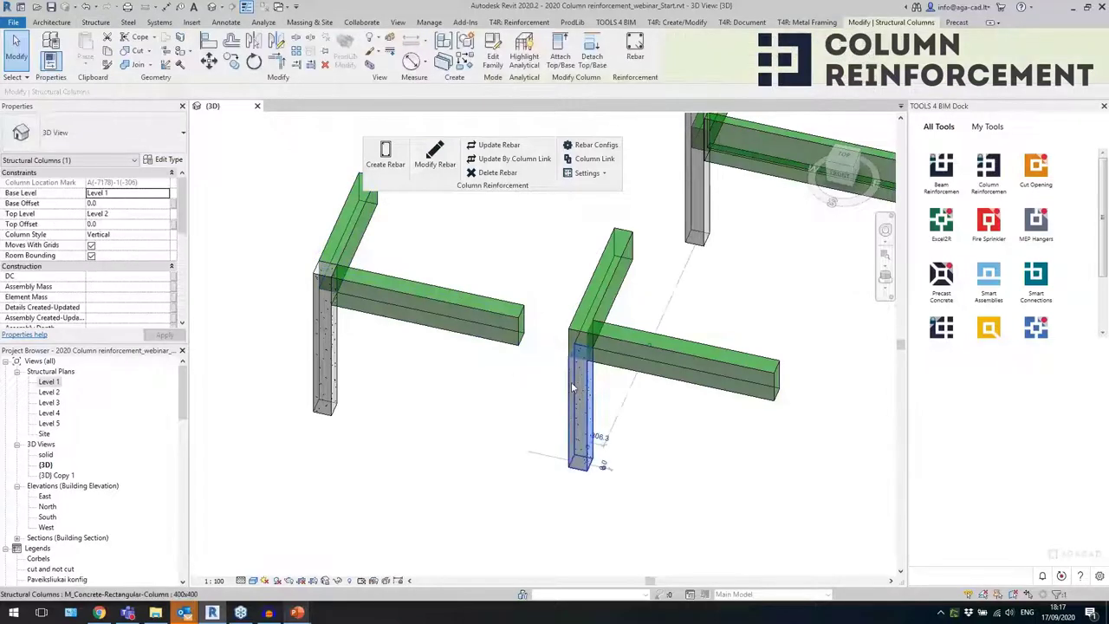
left_click(328, 384, "ctrl")
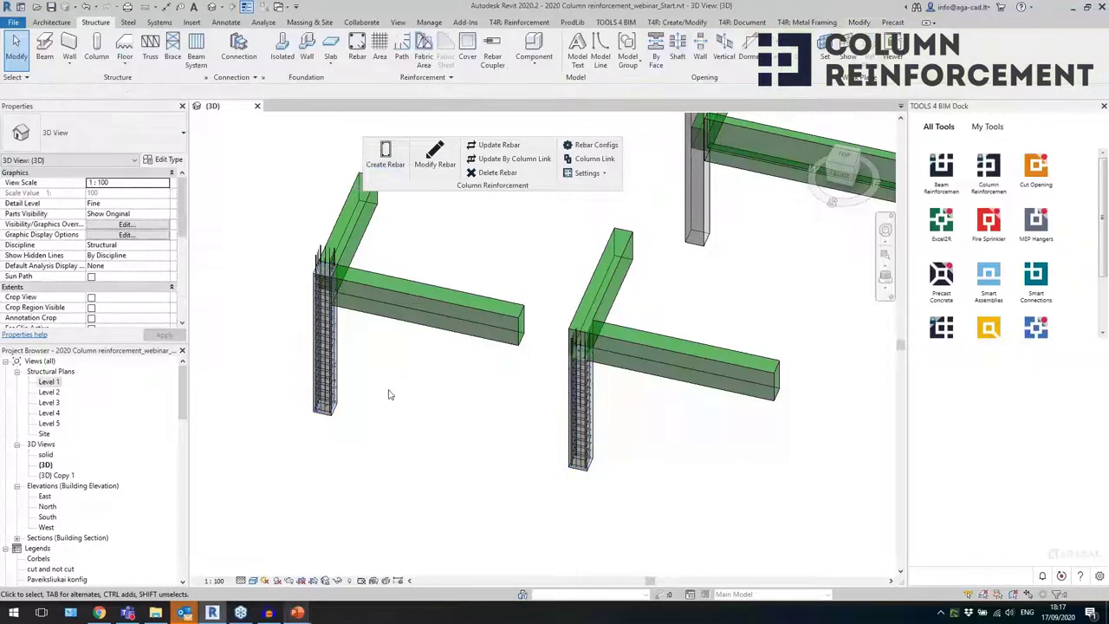
scroll(317, 263, "up", 3)
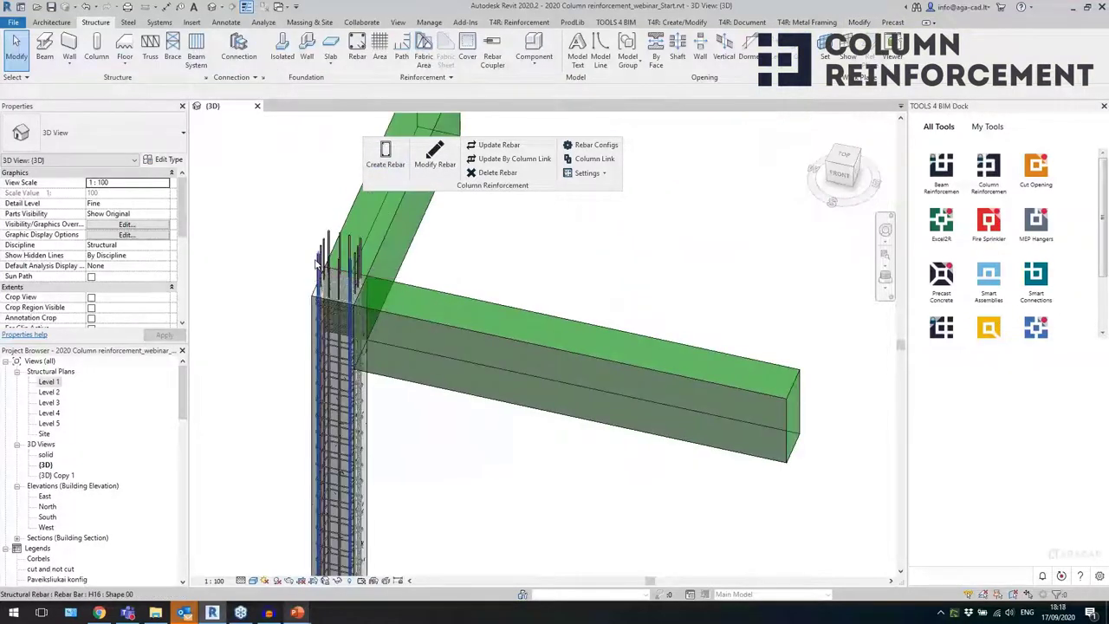
left_click(385, 389)
middle_click_drag(435, 448, 413, 425, "shift")
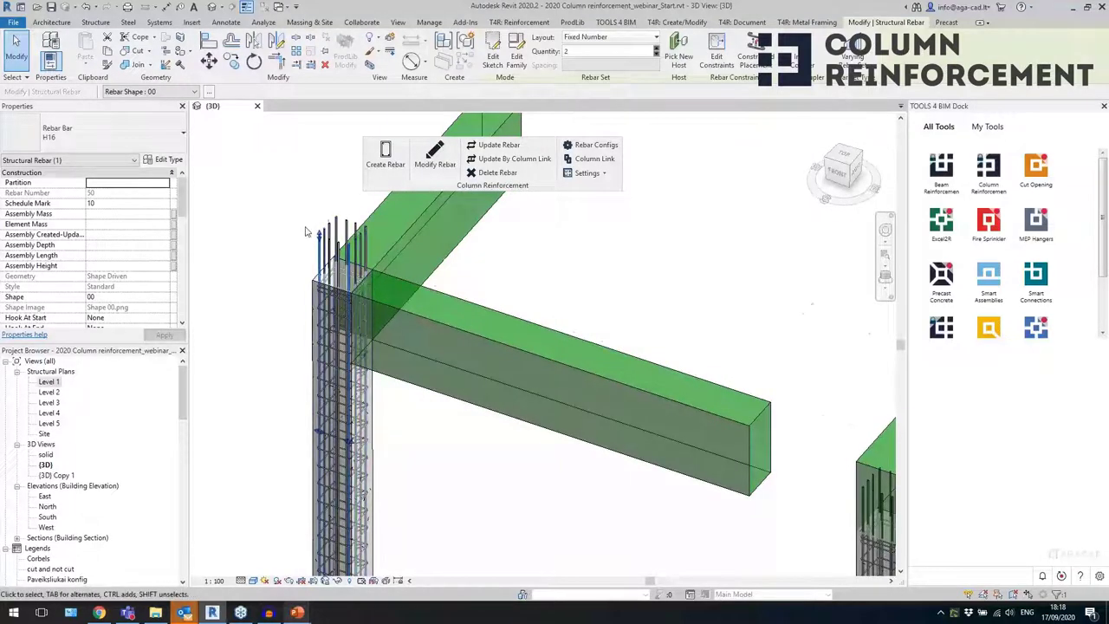
scroll(382, 380, "down", 2)
key("Escape")
middle_click_drag(528, 458, 414, 378)
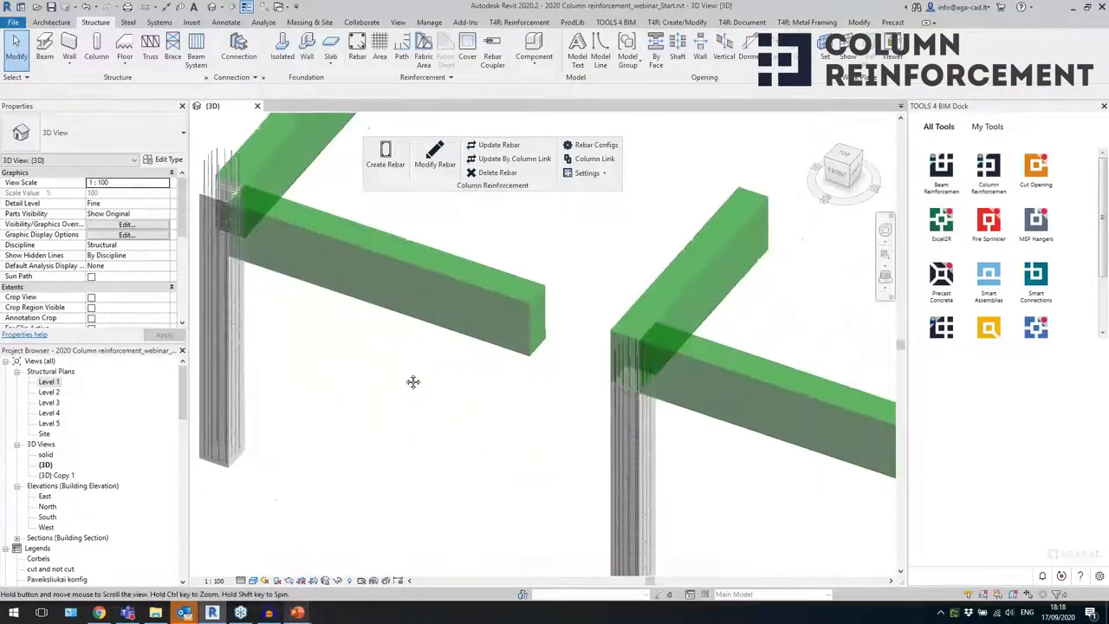
- Inspect the vertical bars at the top of the second column, where the two beams sit above it
left_click(654, 436)
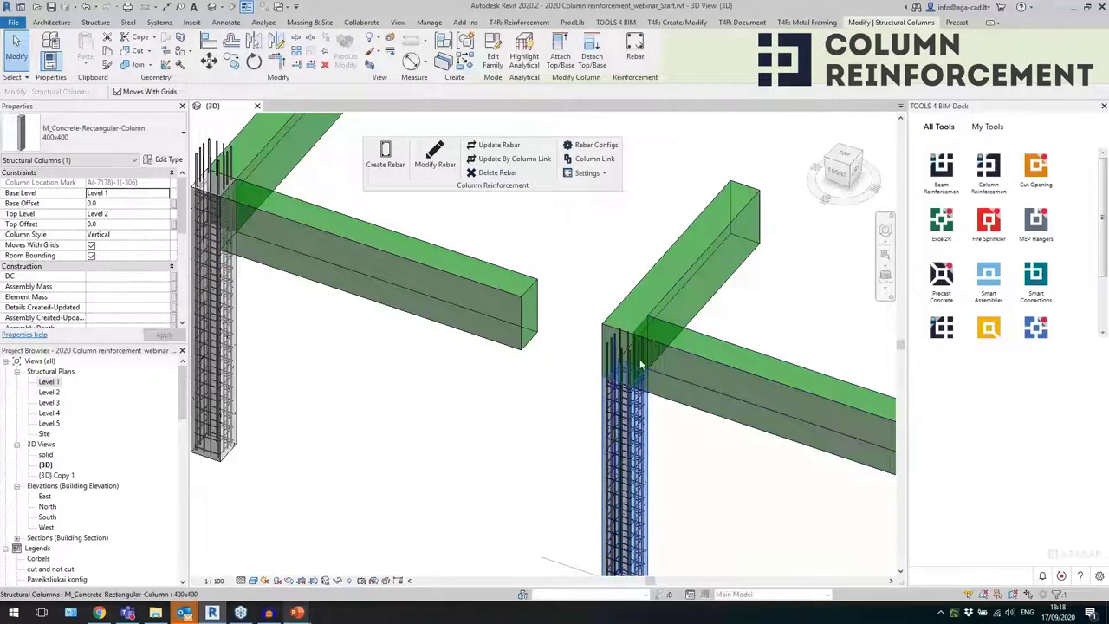
scroll(680, 438, "up", 3)
left_click(551, 288)
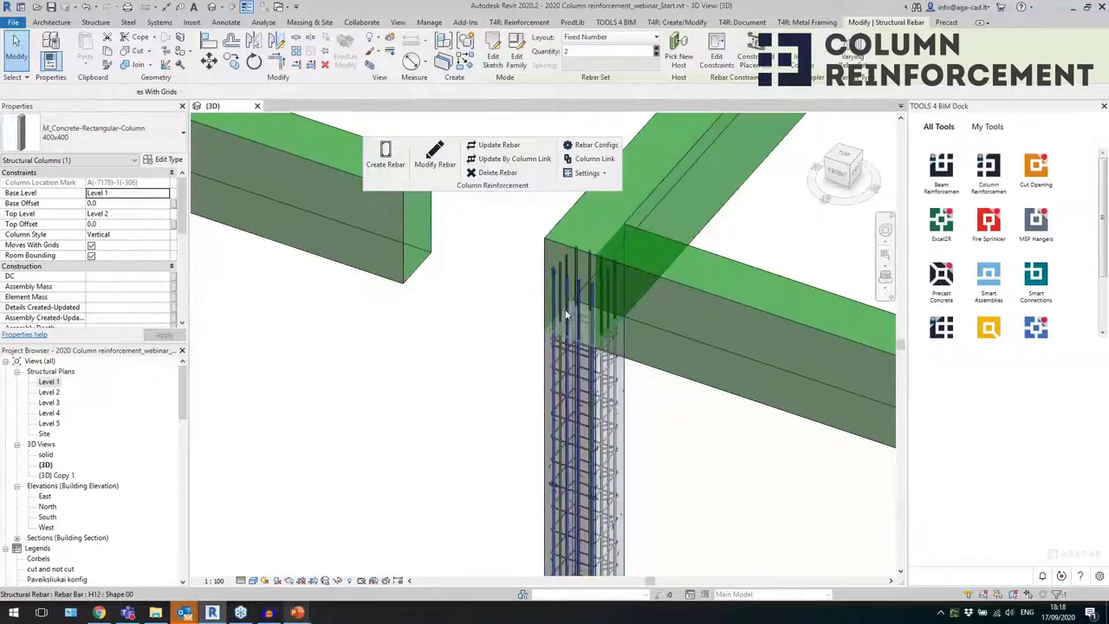
scroll(549, 347, "down", 4)
scroll(547, 359, "down", 1)
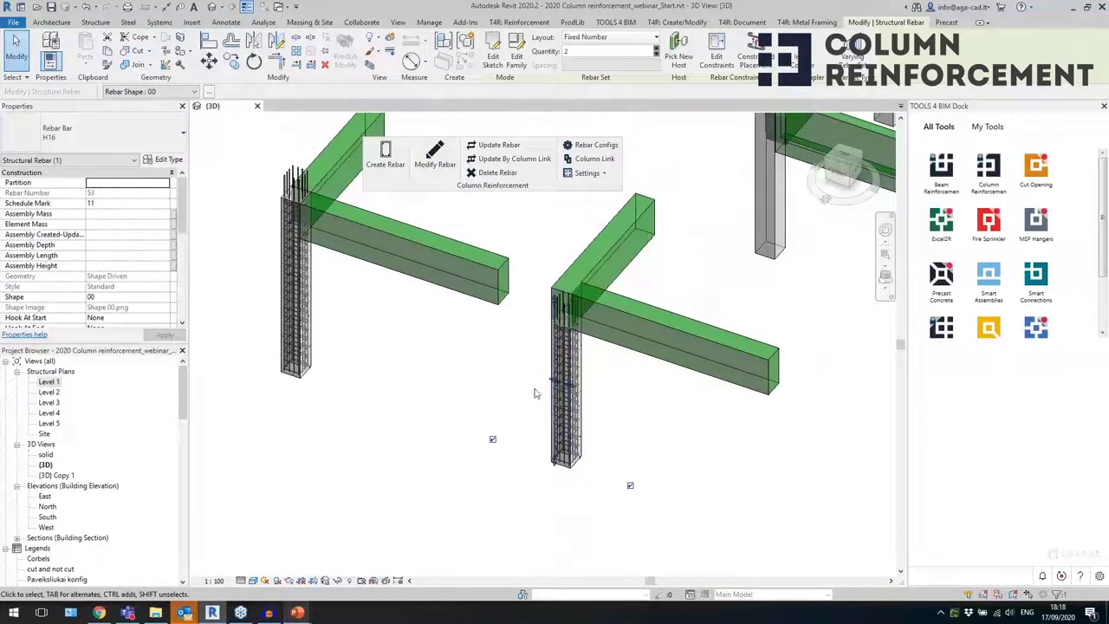
- Locate the 810x1610 precast rectangular column and examine the rebar end tubes at its base
left_click(351, 319)
scroll(350, 320, "down", 2)
middle_click_drag(364, 344, 391, 364, "shift")
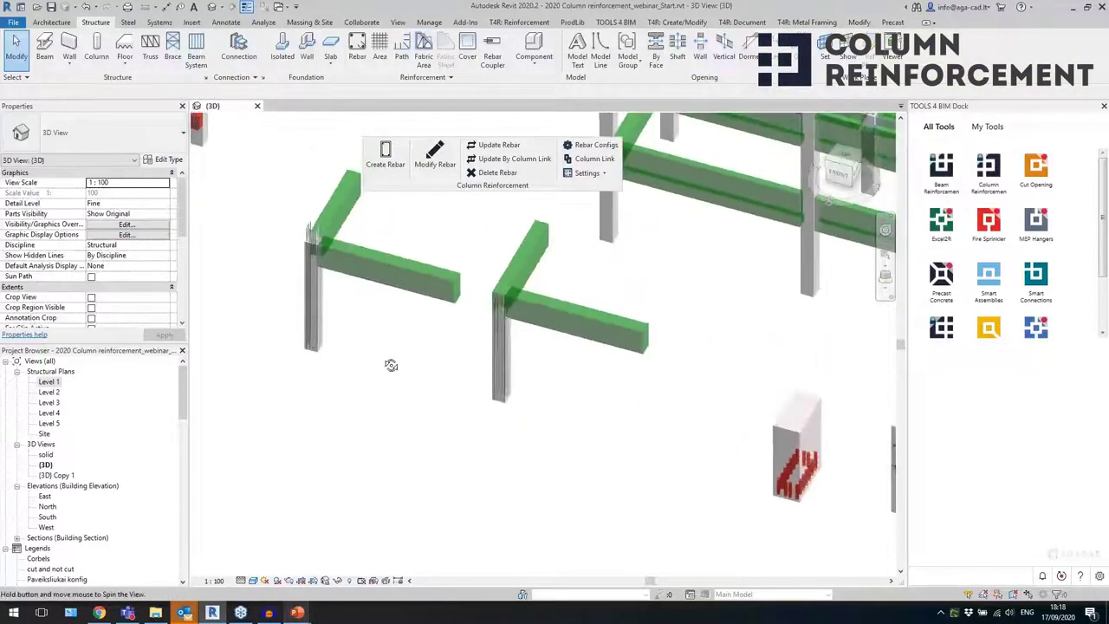
middle_click_drag(622, 420, 285, 336)
scroll(425, 405, "up", 3)
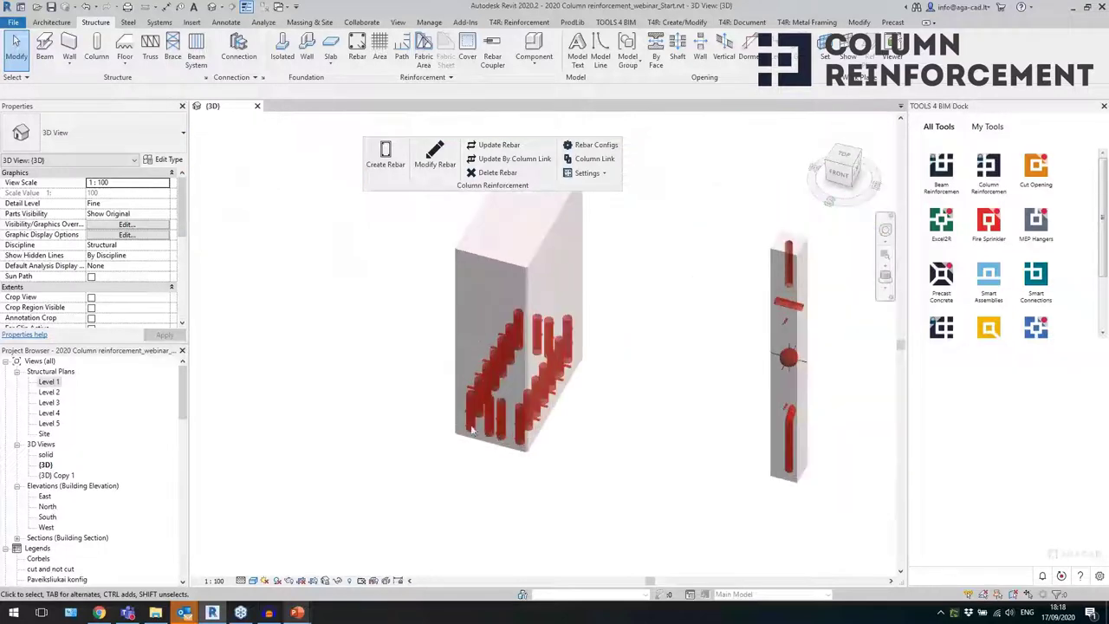
left_click(499, 431)
scroll(520, 425, "up", 2)
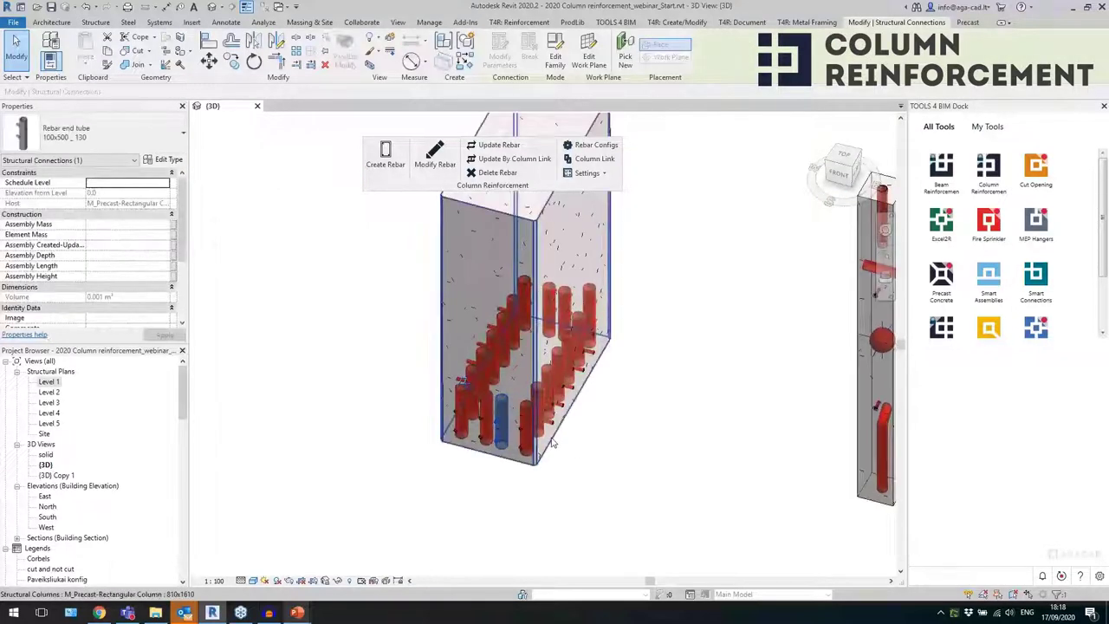
scroll(564, 420, "up", 2)
left_click(540, 400)
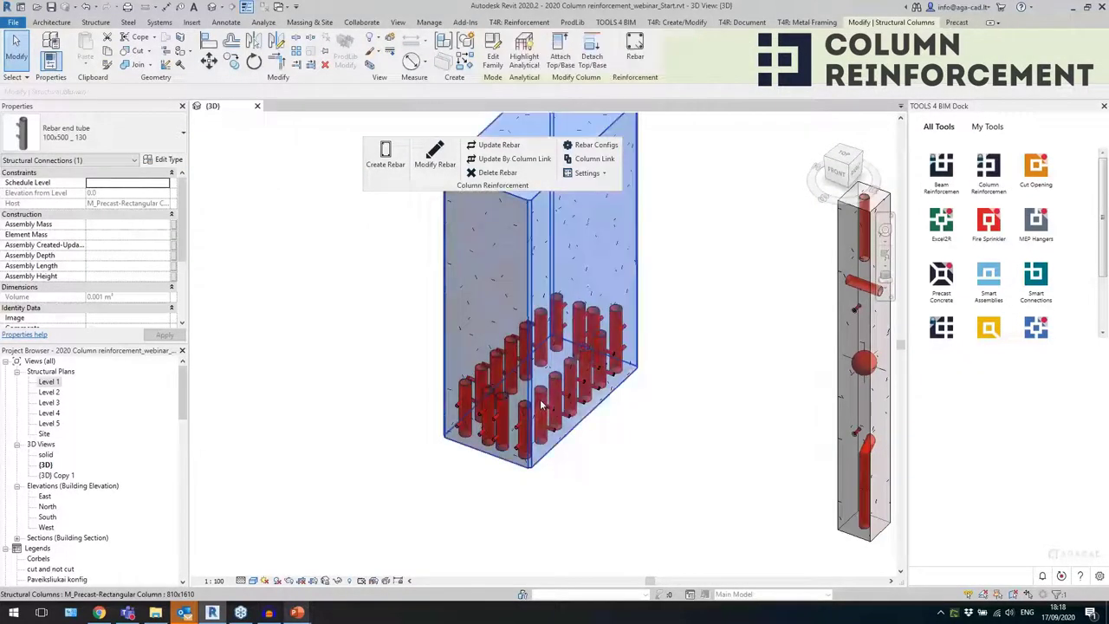
scroll(541, 395, "down", 3)
left_click(604, 339)
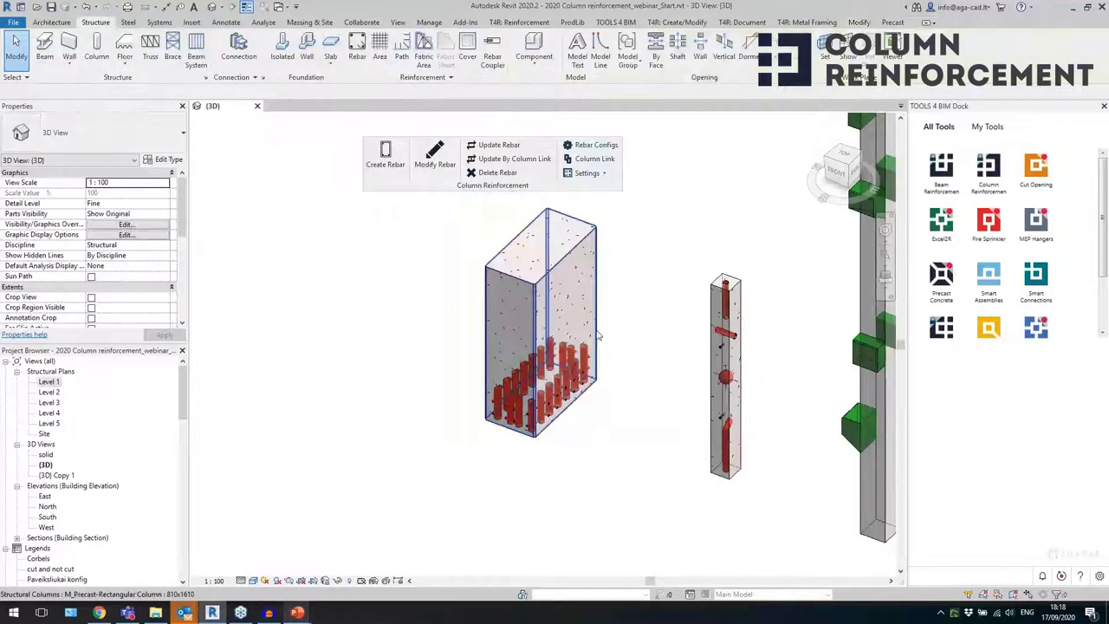
- Generate rebar in the 810x1610 precast column that has rebar end tubes at its base
left_click(595, 336)
scroll(654, 281, "up", 1)
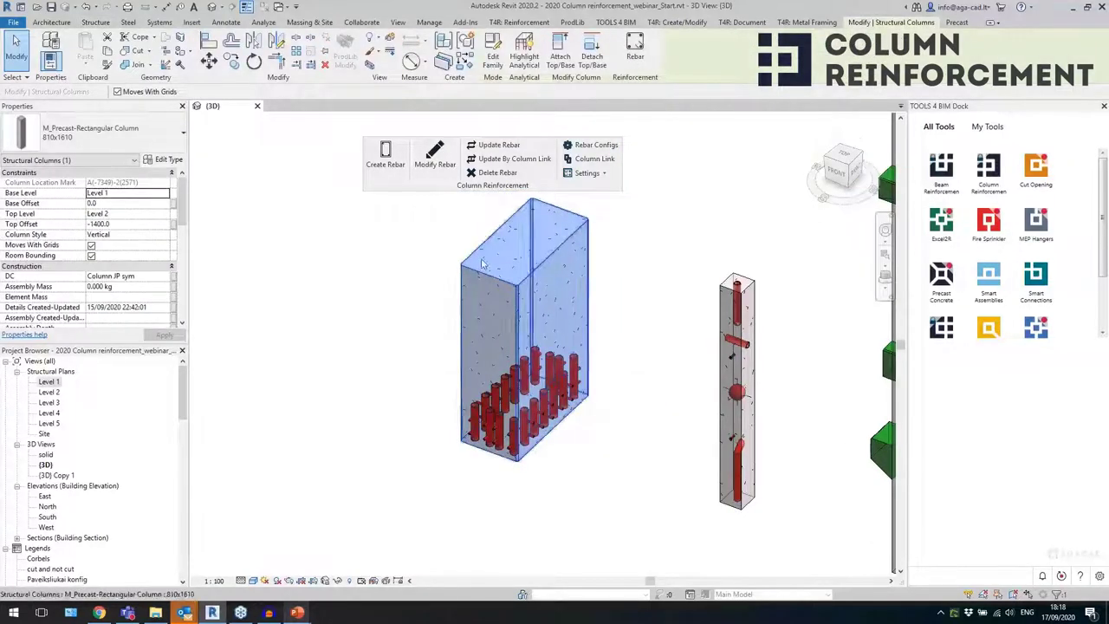
left_click(385, 158)
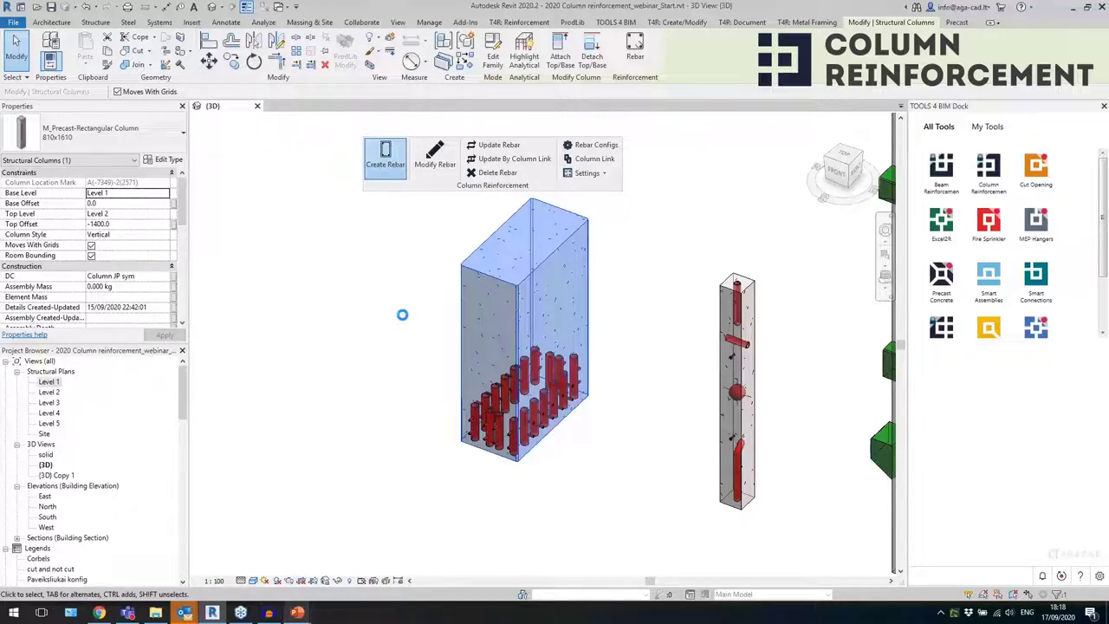
left_click(619, 410)
scroll(583, 394, "up", 4)
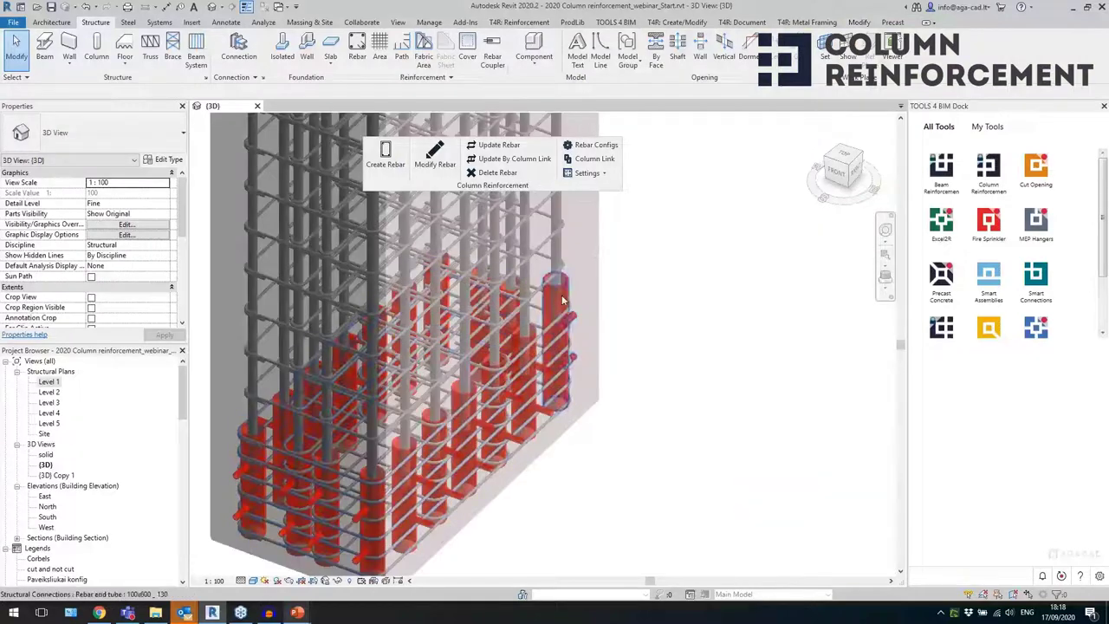
- Inspect a 100x600 end tube, the vertical bar entering it, and the bars projecting above the 810x1610 column
left_click(561, 297)
middle_click_drag(693, 411, 611, 304, "shift")
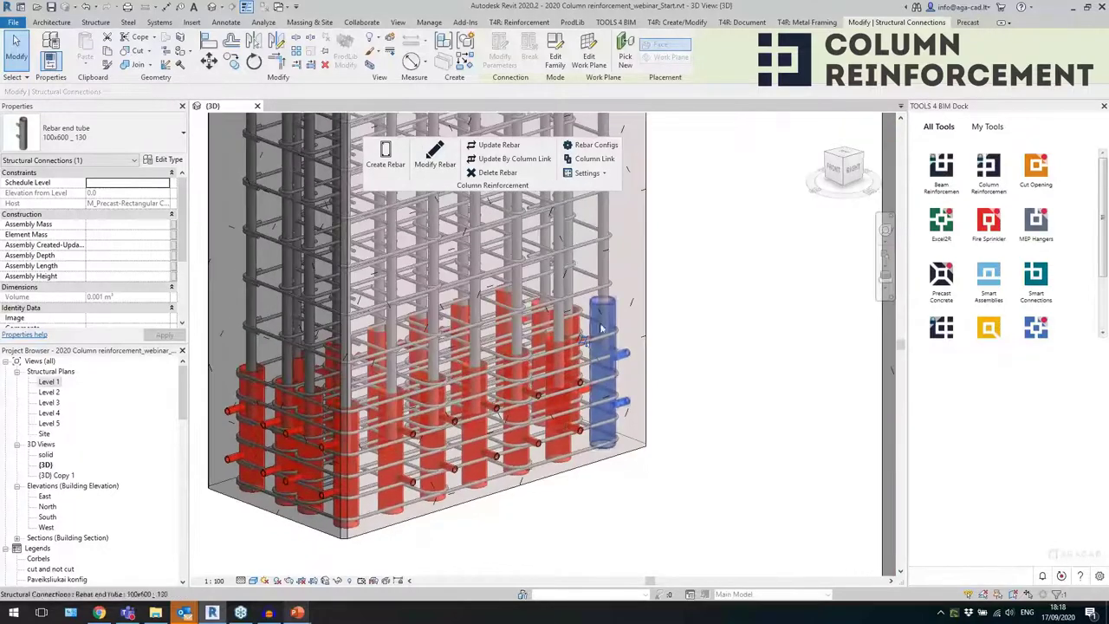
key("Escape")
left_click(607, 267)
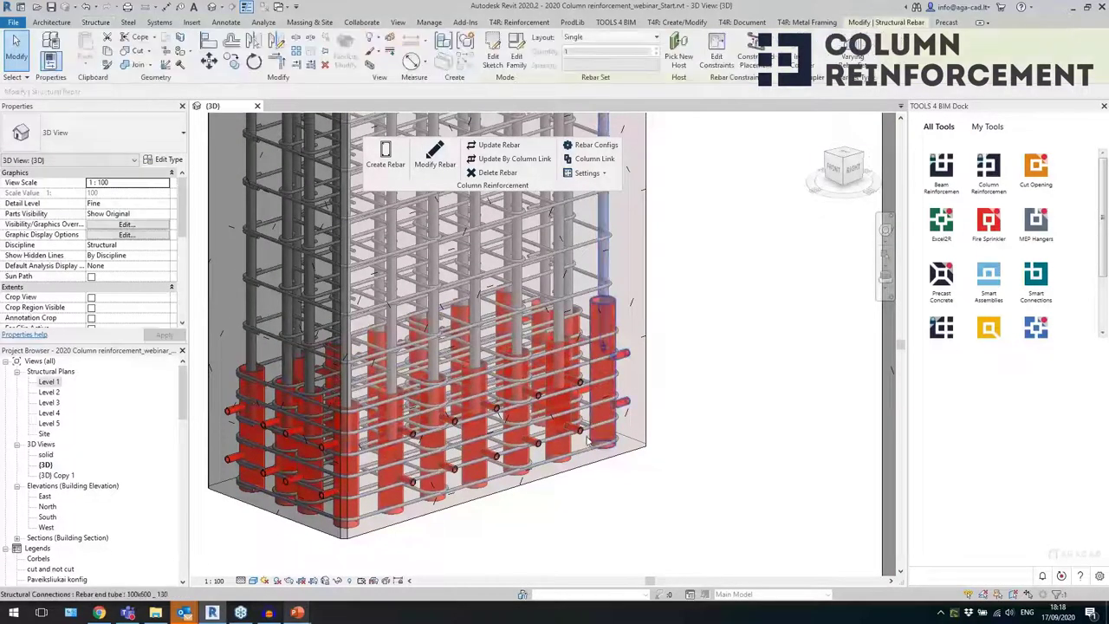
scroll(590, 424, "down", 2)
middle_click_drag(673, 343, 695, 526)
middle_click_drag(679, 287, 680, 446)
middle_click_drag(636, 349, 635, 402, "shift")
- Review the Rebar Nr and Additional Offset of the first Front1 main rebar row in the column's configuration, leaving without saving
left_click(447, 173)
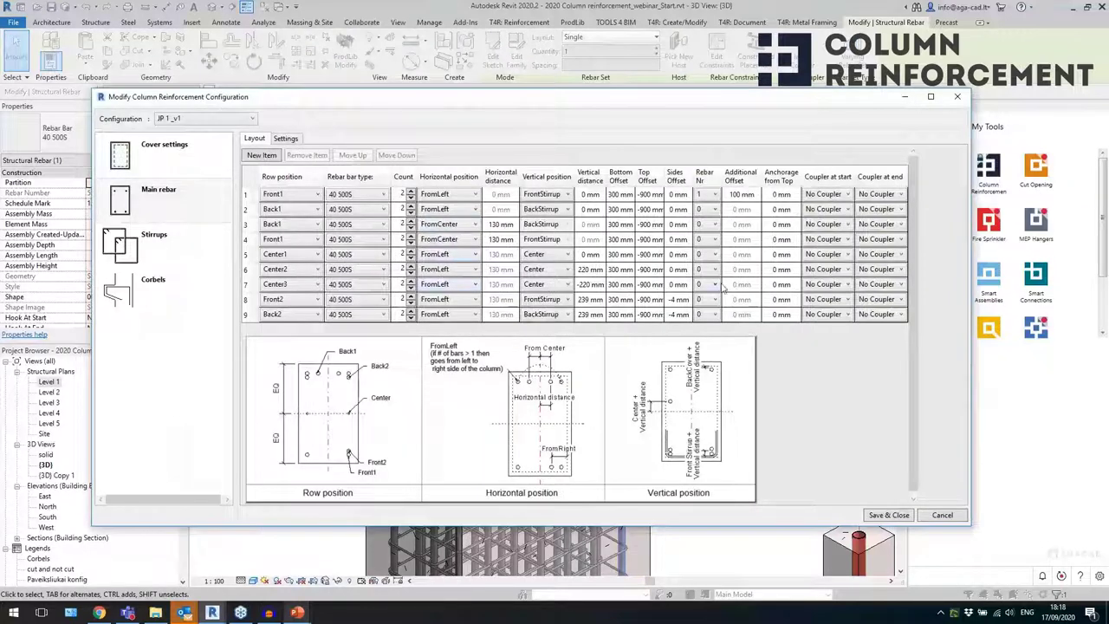
left_click(751, 195)
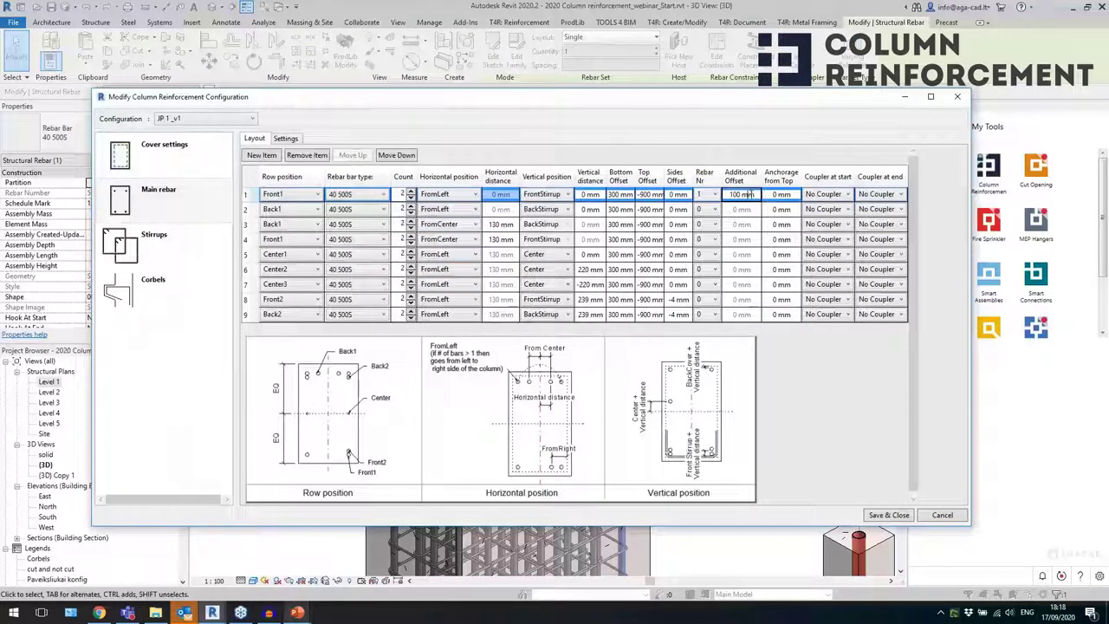
left_click(704, 198)
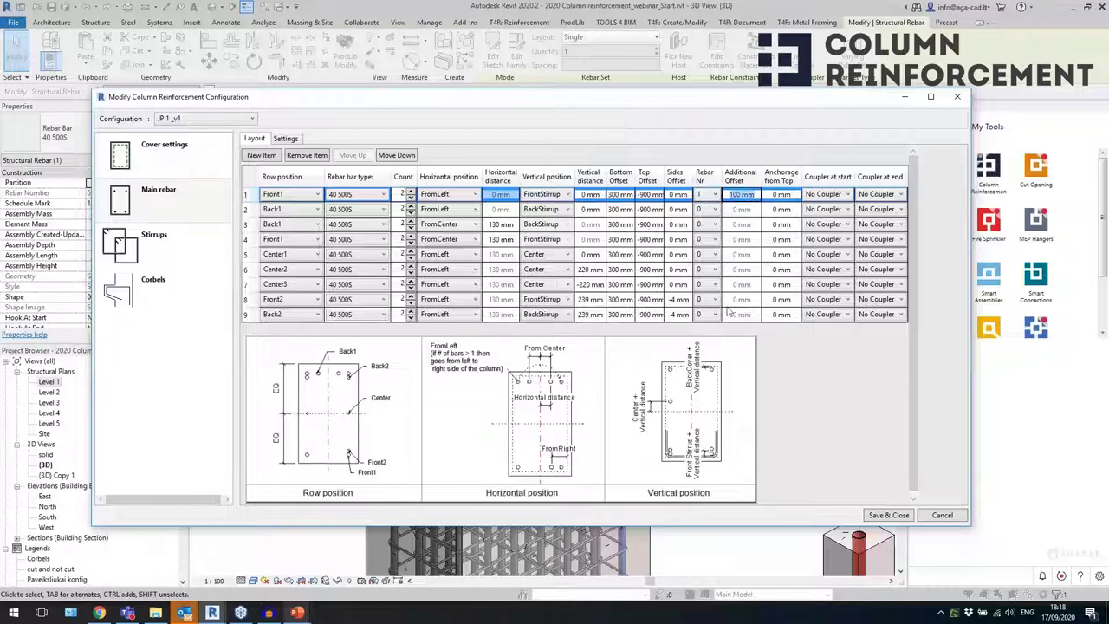
left_click(932, 517)
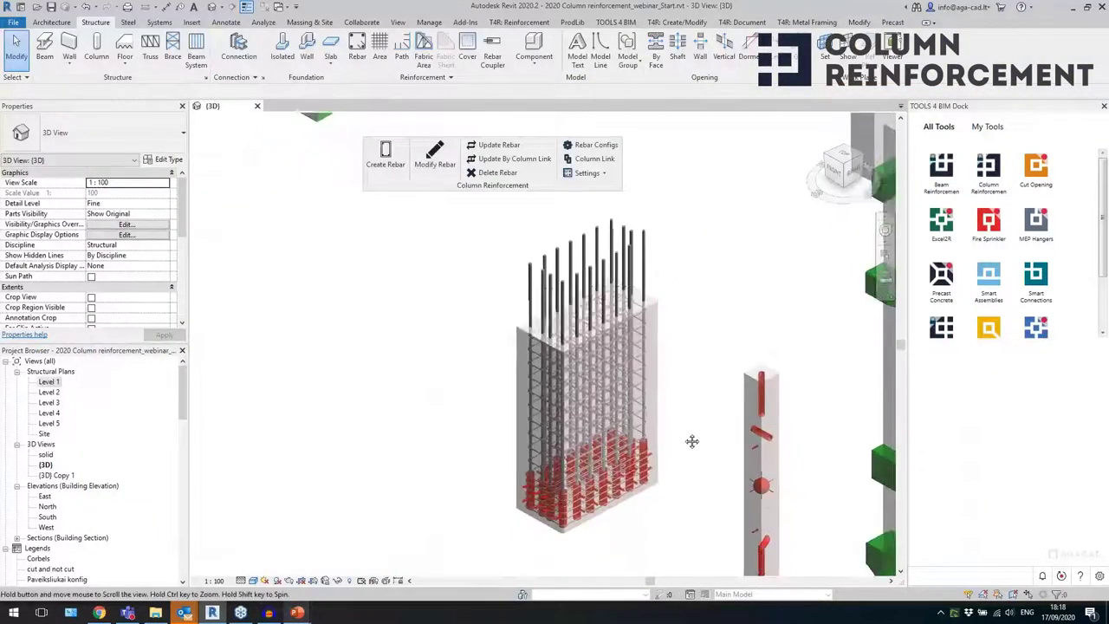
- Compare the stirrup set wrapped around the end tubes with the 12 500S stirrups higher up the column
scroll(448, 431, "up", 5)
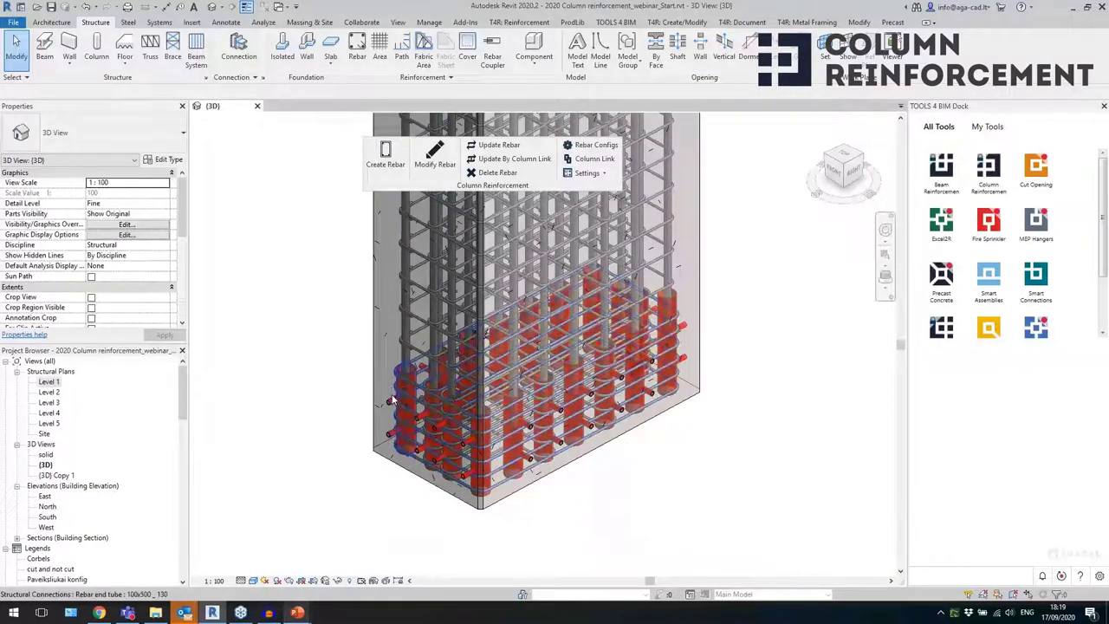
scroll(425, 385, "up", 4)
left_click(425, 385)
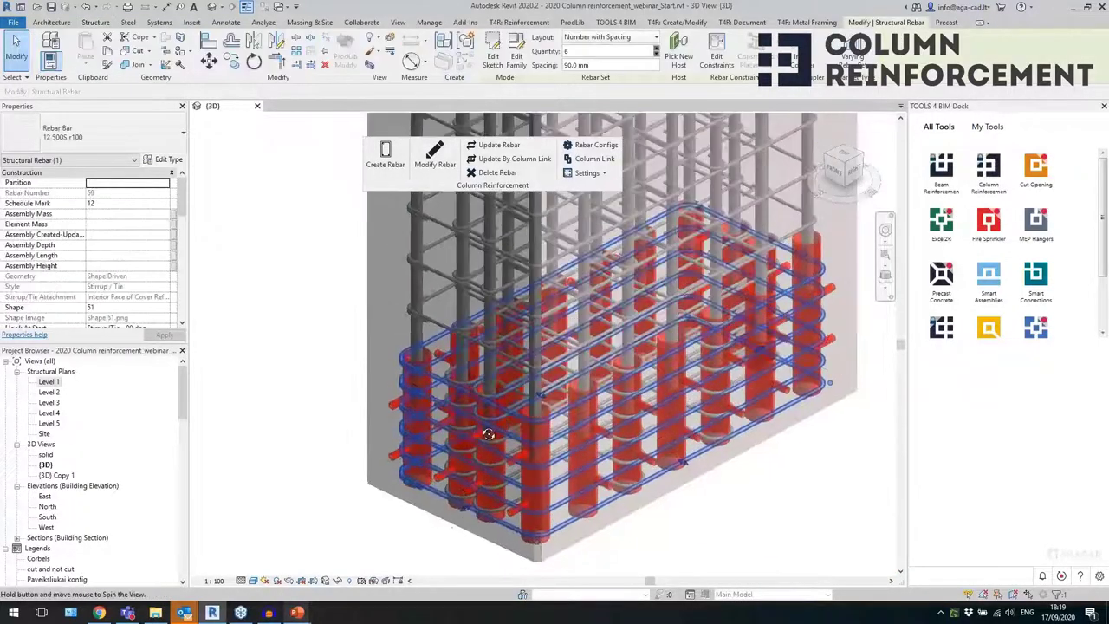
mouse_move(425, 386)
middle_mouse_down("shift")
mouse_move(540, 413)
mouse_move(493, 442)
mouse_move(426, 381)
middle_mouse_up("shift")
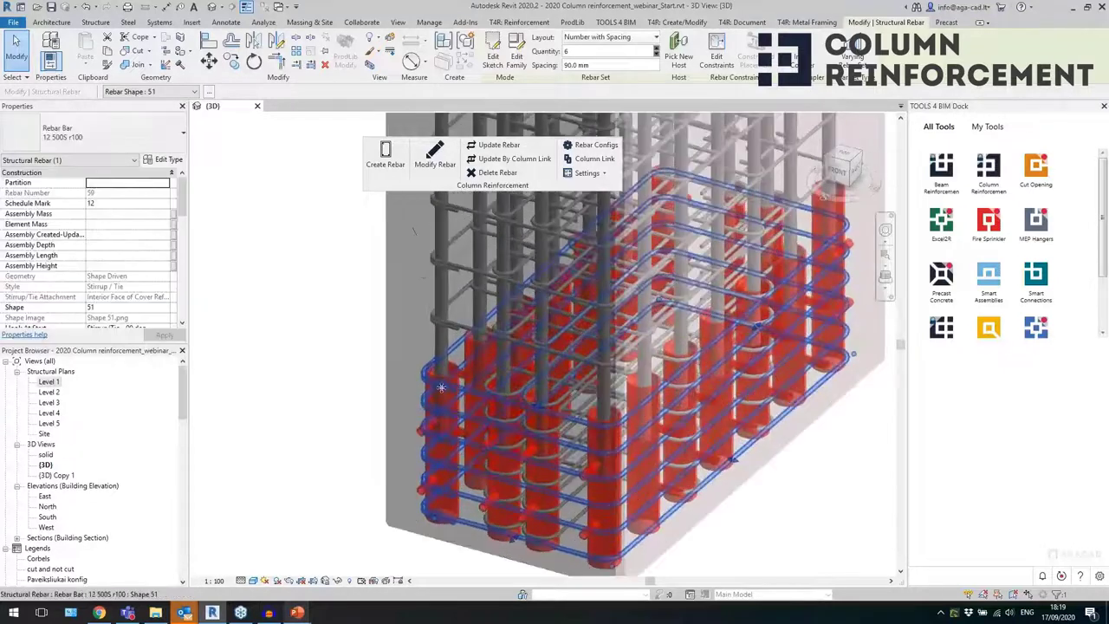
left_click(457, 325)
left_click(455, 388)
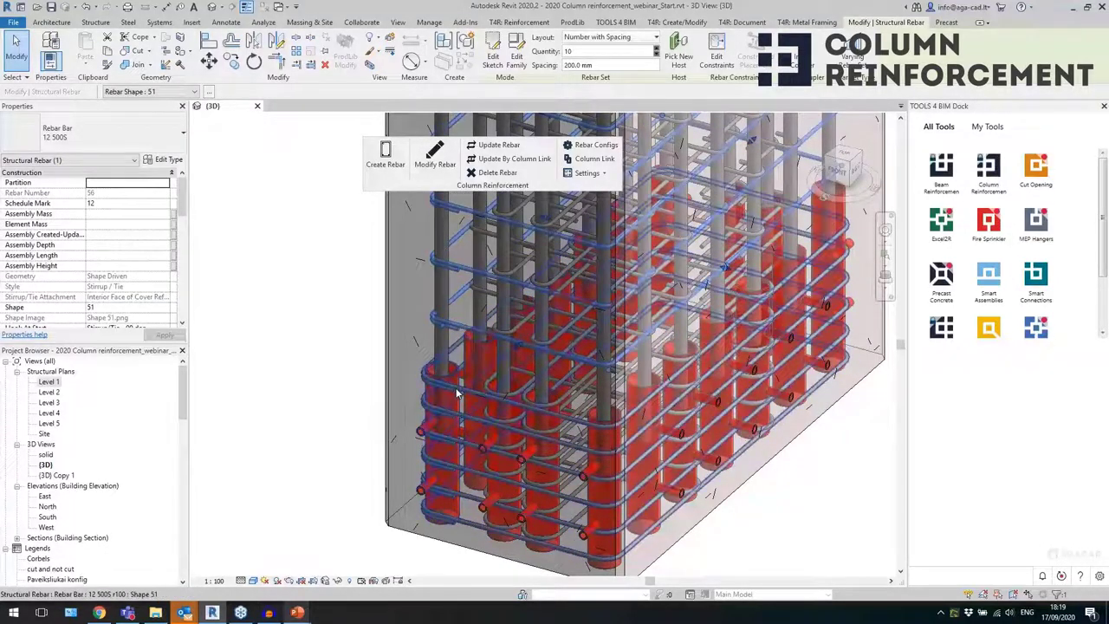
- Check the Stirrup/Tie Bend Diameter in the type properties of the 12 500S r100 rebar around the tubes
left_click(102, 138)
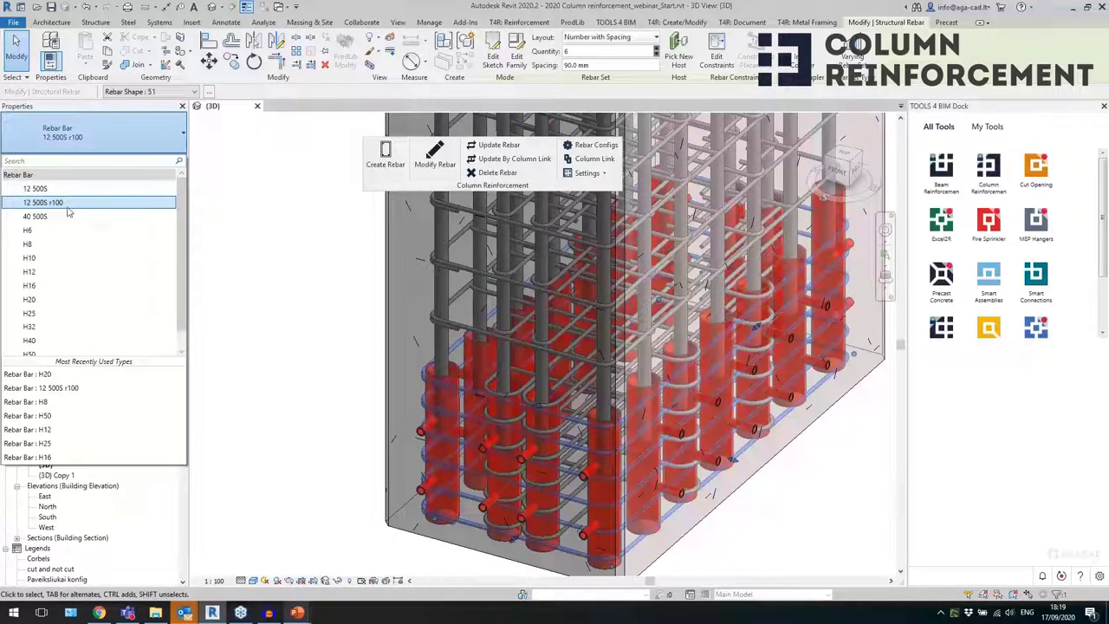
left_click(84, 204)
left_click(164, 160)
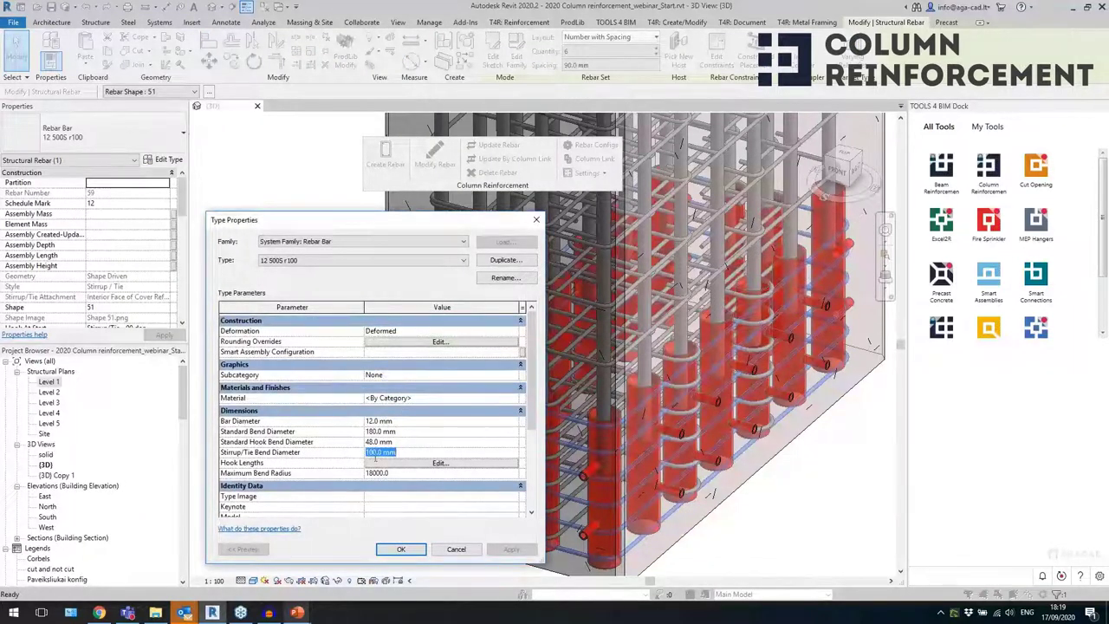
left_click(535, 220)
left_click(329, 382)
scroll(323, 371, "down", 2)
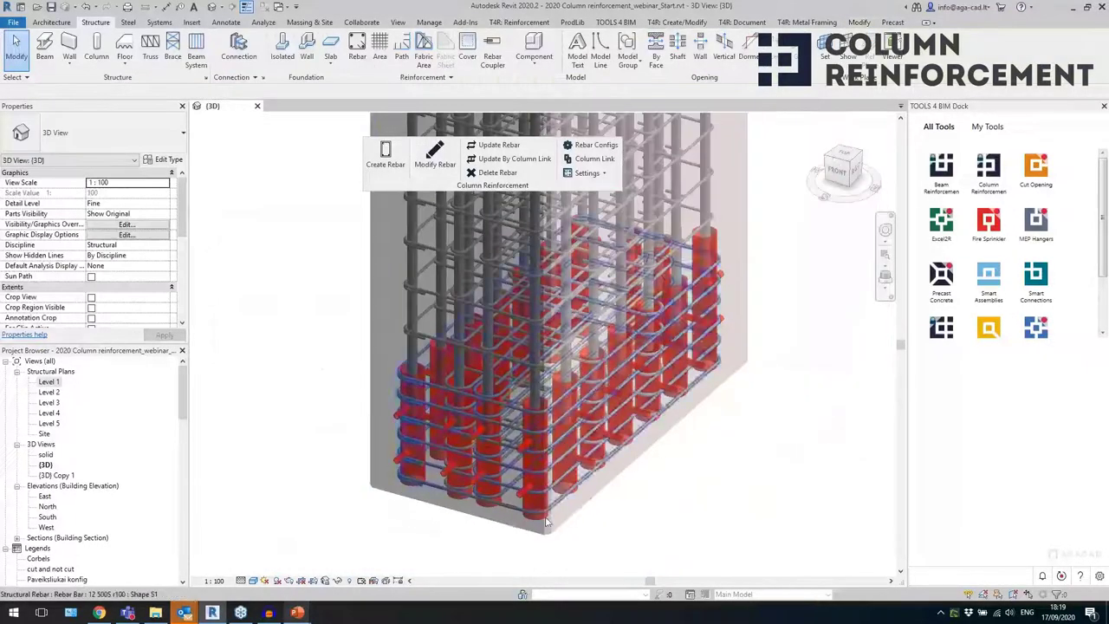
- Open the Level 1 structural plan and bring the tube-level stirrups of the 810x1610 column into close view
left_click(199, 437)
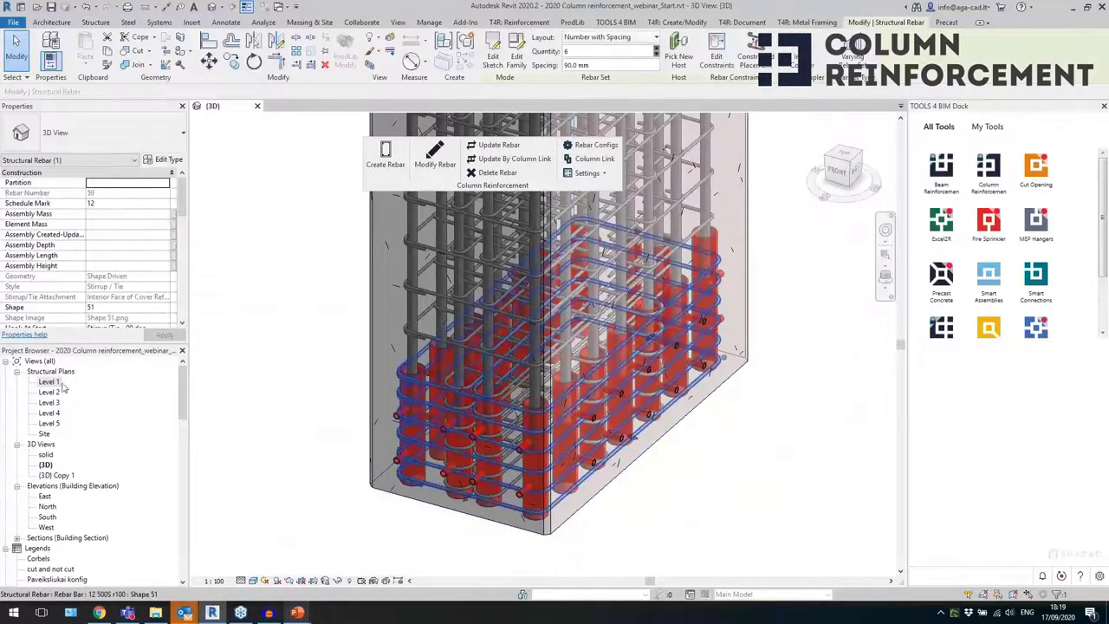
double_click(48, 381)
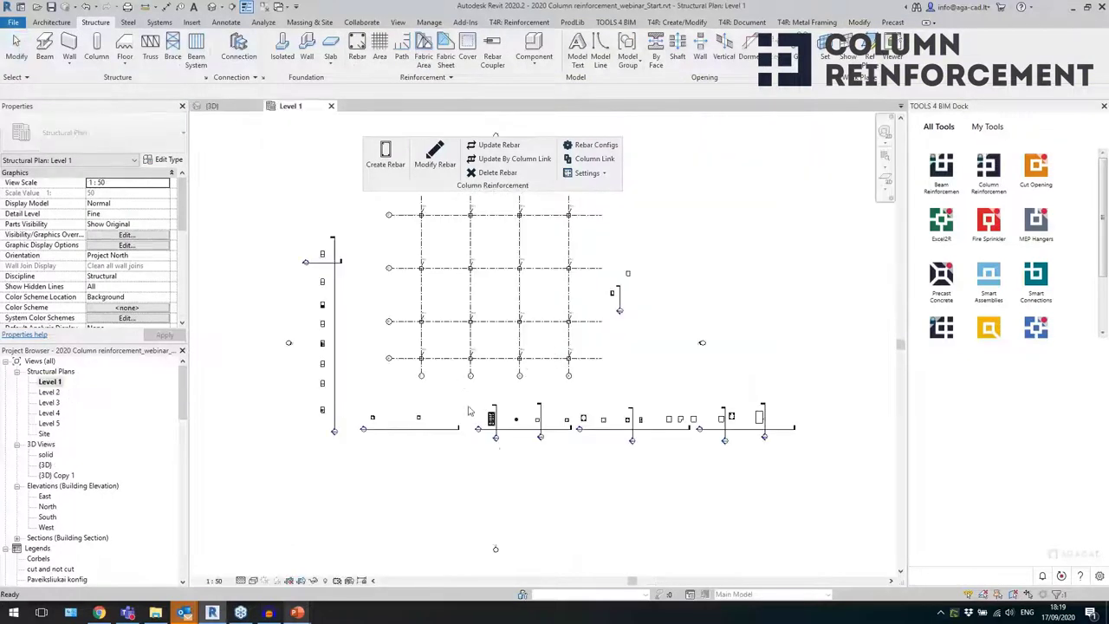
left_click(490, 419)
scroll(492, 422, "up", 10)
scroll(446, 494, "up", 5)
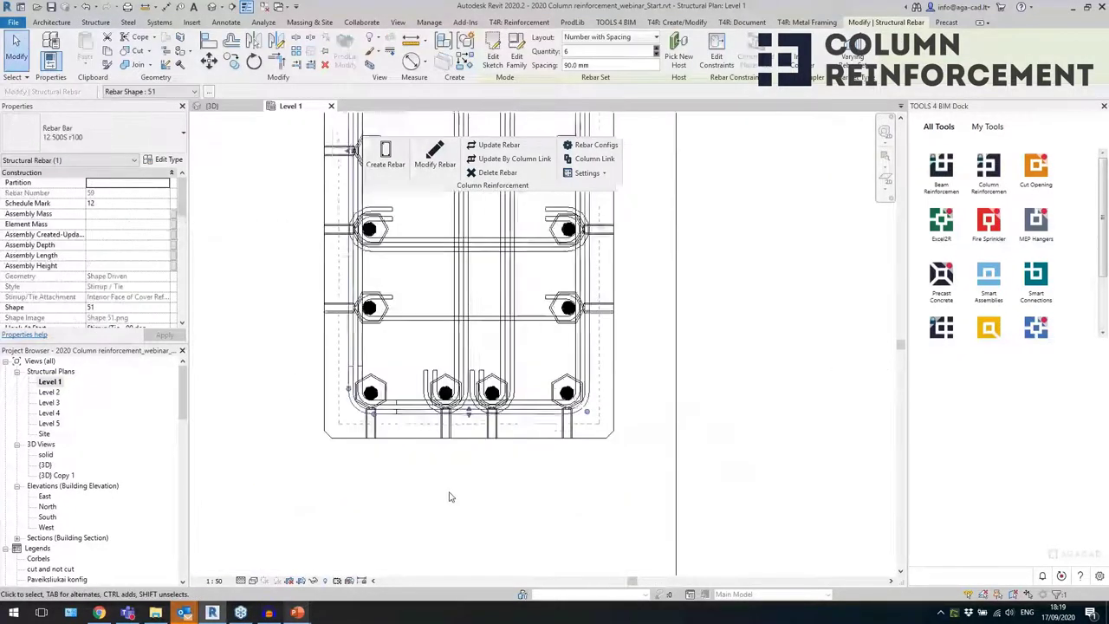
- Compare the 12 500S and 12 500S r100 hooked stirrups around an end tube in the Level 1 plan
key("Escape")
scroll(462, 337, "up", 2)
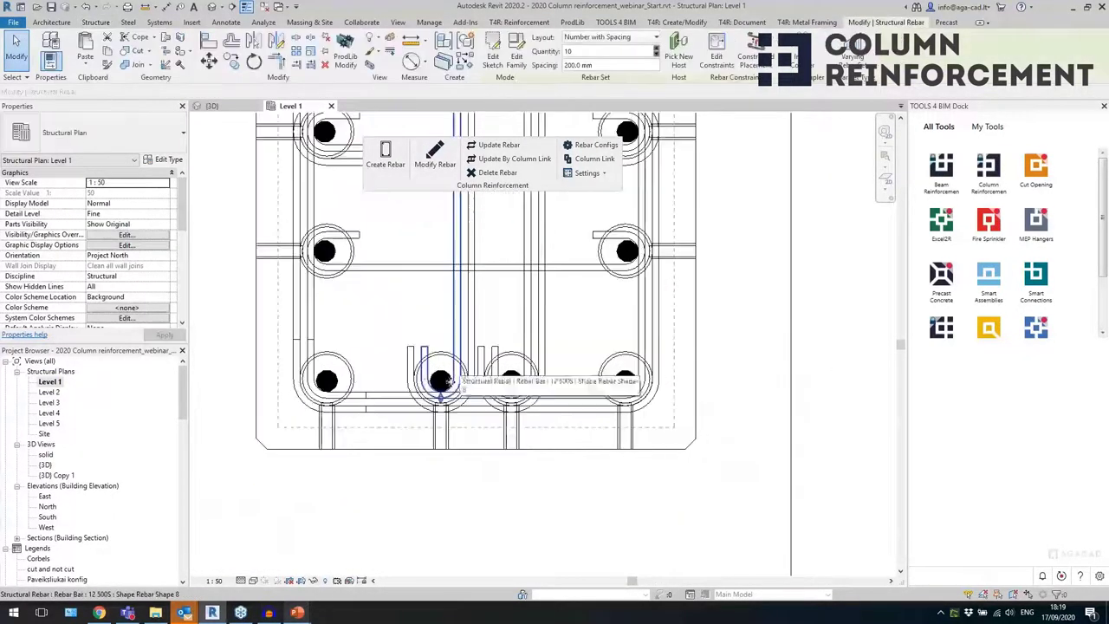
left_click(441, 384)
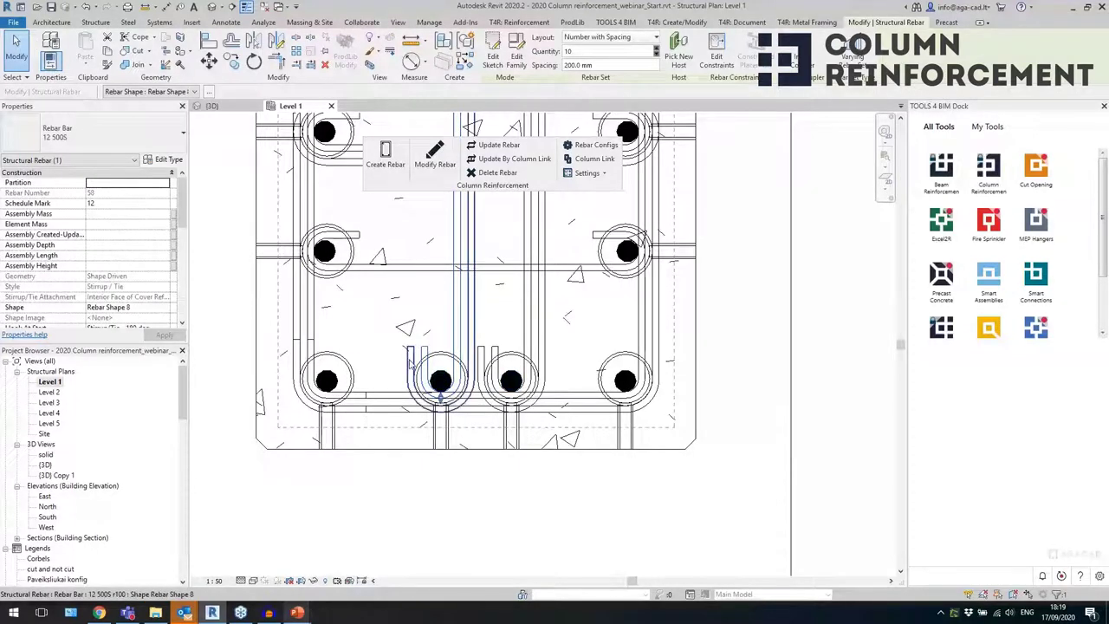
left_click(440, 355)
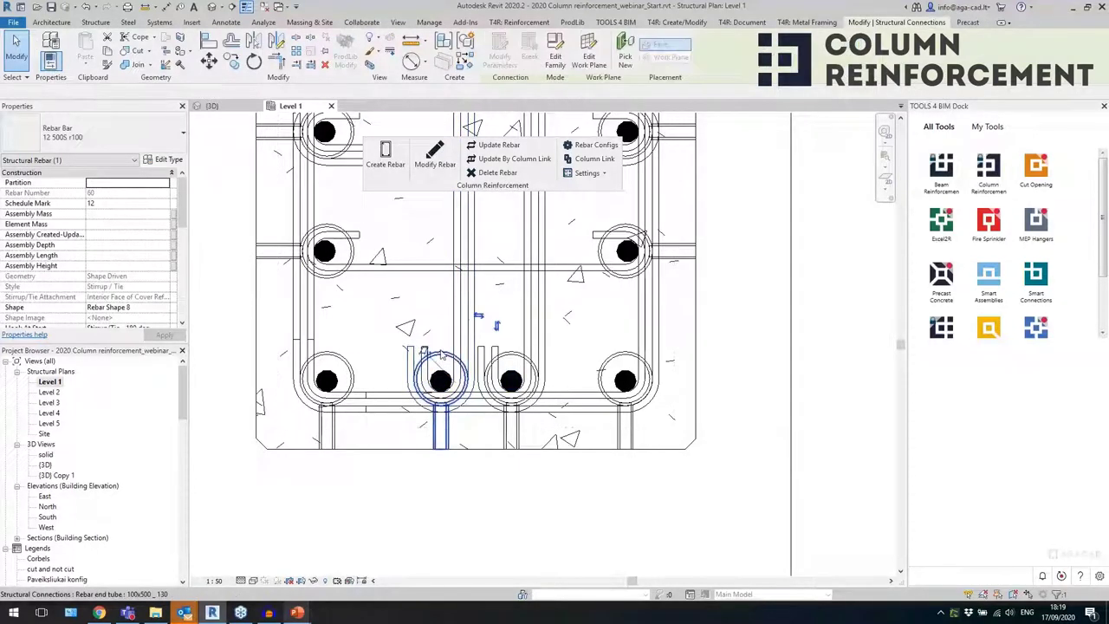
key("Escape")
scroll(421, 503, "down", 2)
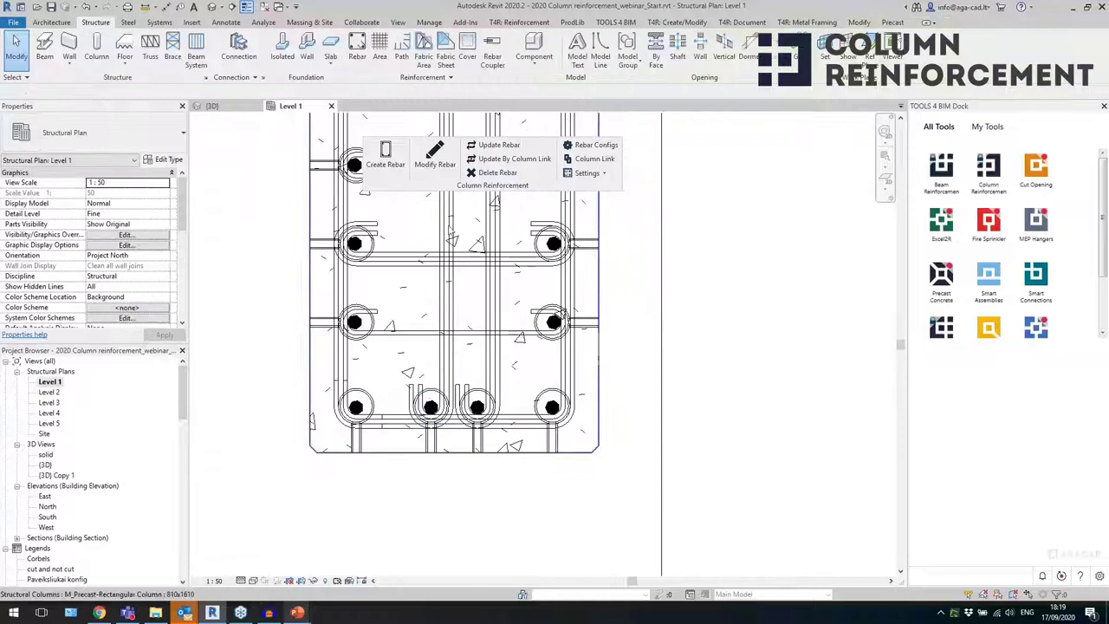
- Review the offsets of the 12 500S r100 stirrup rows in the column's reinforcement configuration, closing it without saving
left_click(440, 171)
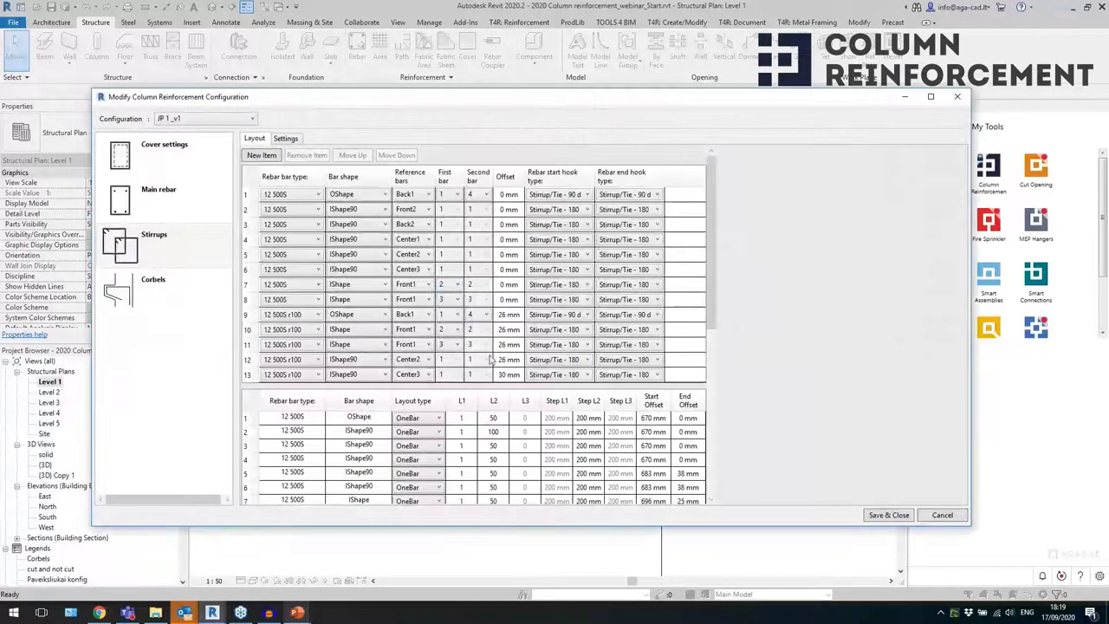
left_click(499, 315)
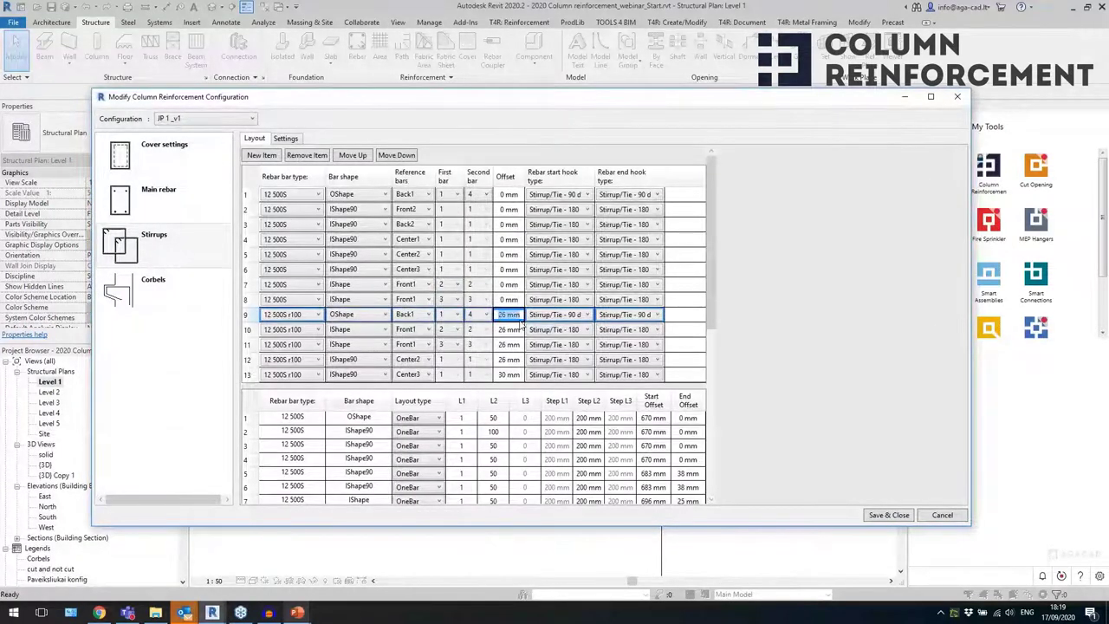
left_click(501, 331)
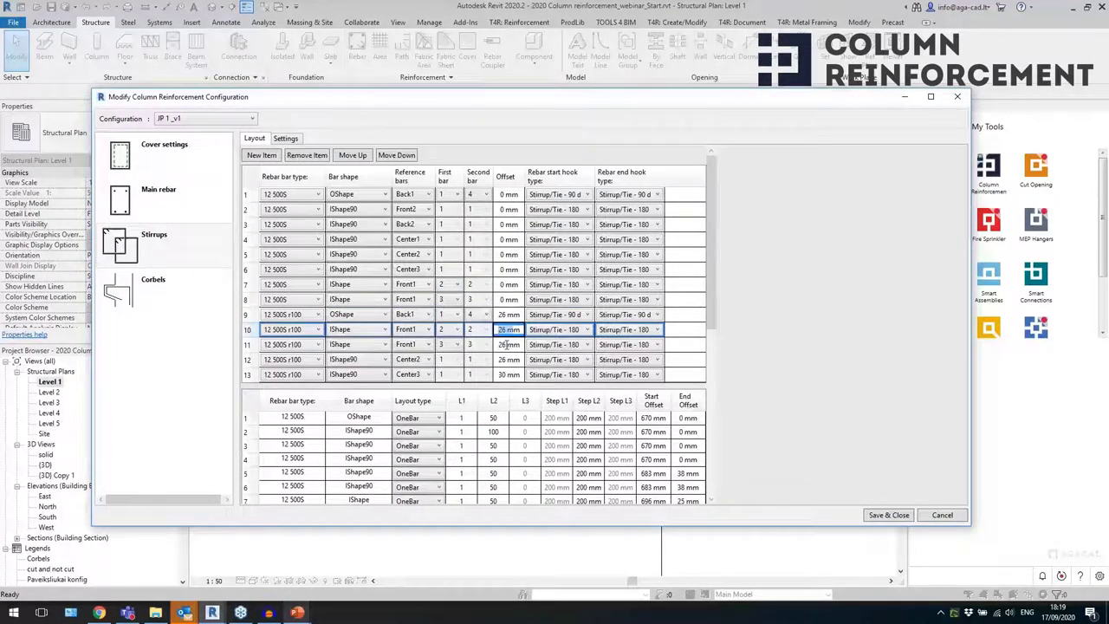
left_click(501, 345)
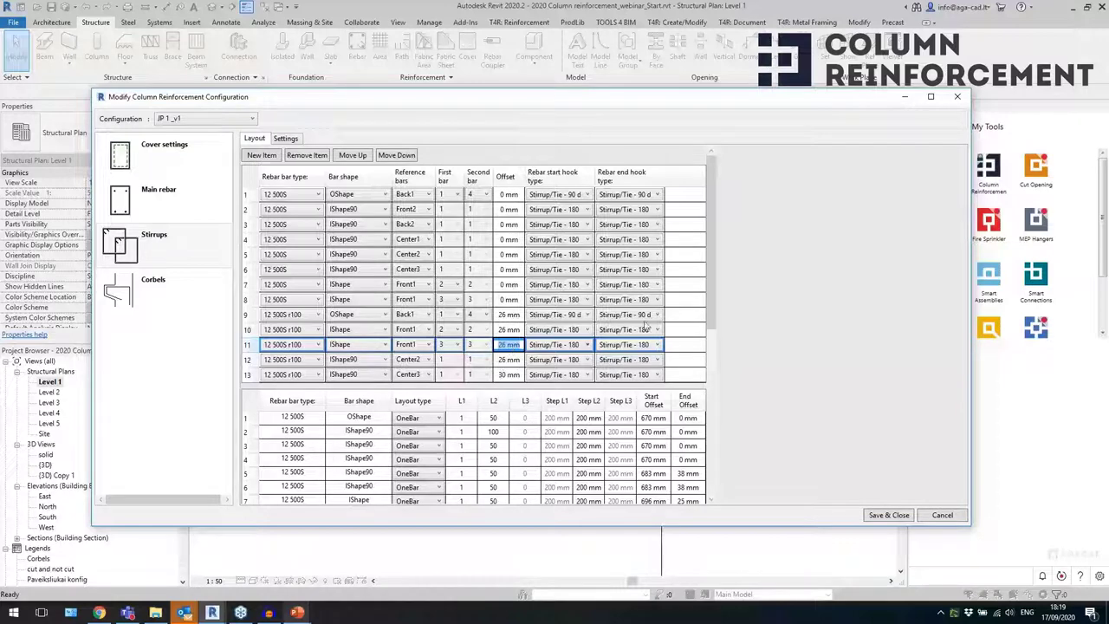
left_click(958, 97)
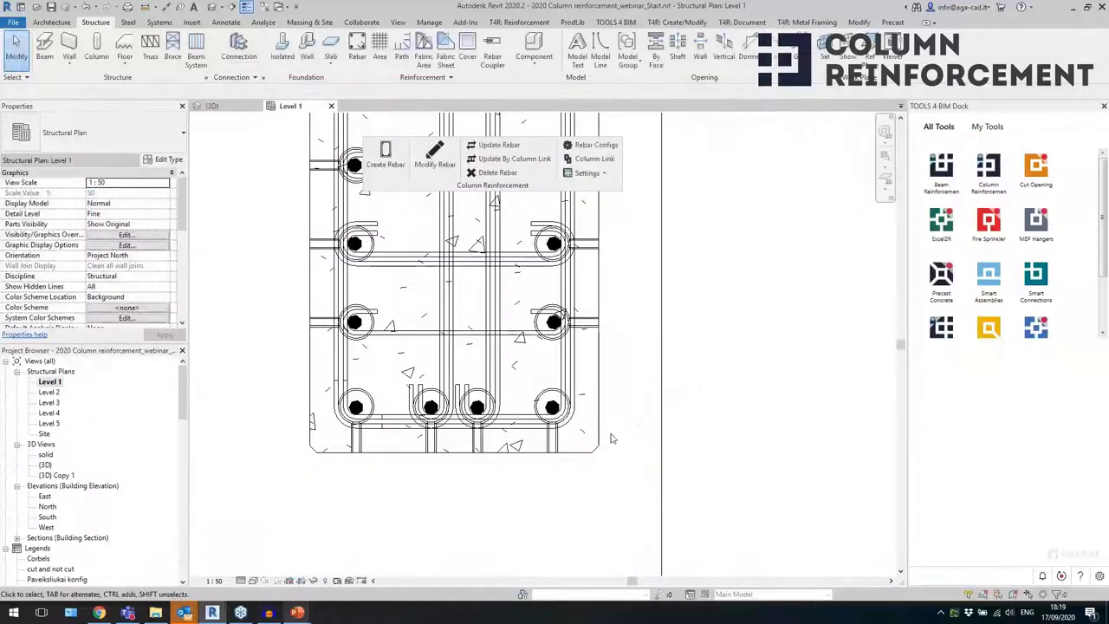
- Return from the Level 1 plan to the default 3D view of the sample columns
scroll(461, 399, "down", 3)
scroll(461, 398, "down", 4)
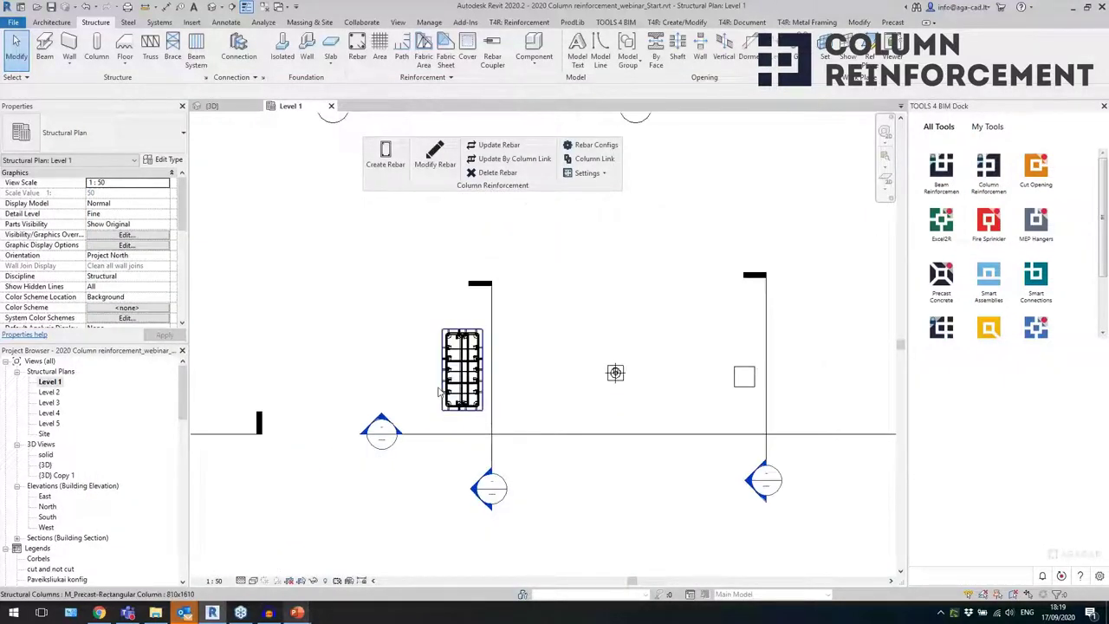
left_click(214, 8)
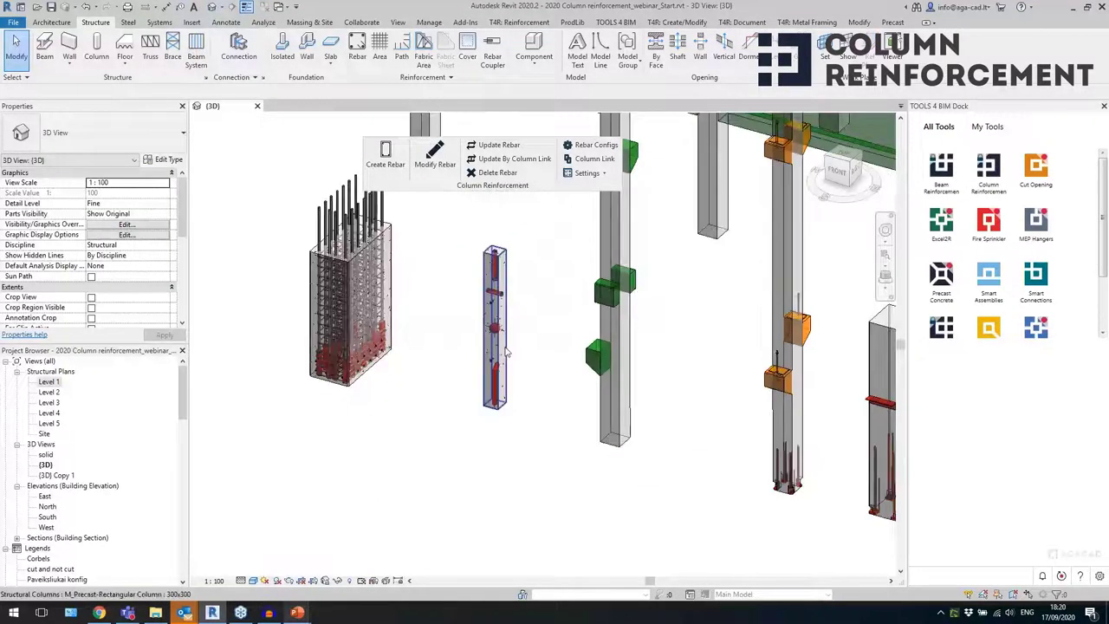
- Generate reinforcement together for the five selected precast columns: the small tube column, the green- and orange-corbel columns, and the short plate column
left_click(506, 353)
middle_click_drag(458, 389, 692, 398, "shift")
scroll(693, 399, "up", 3)
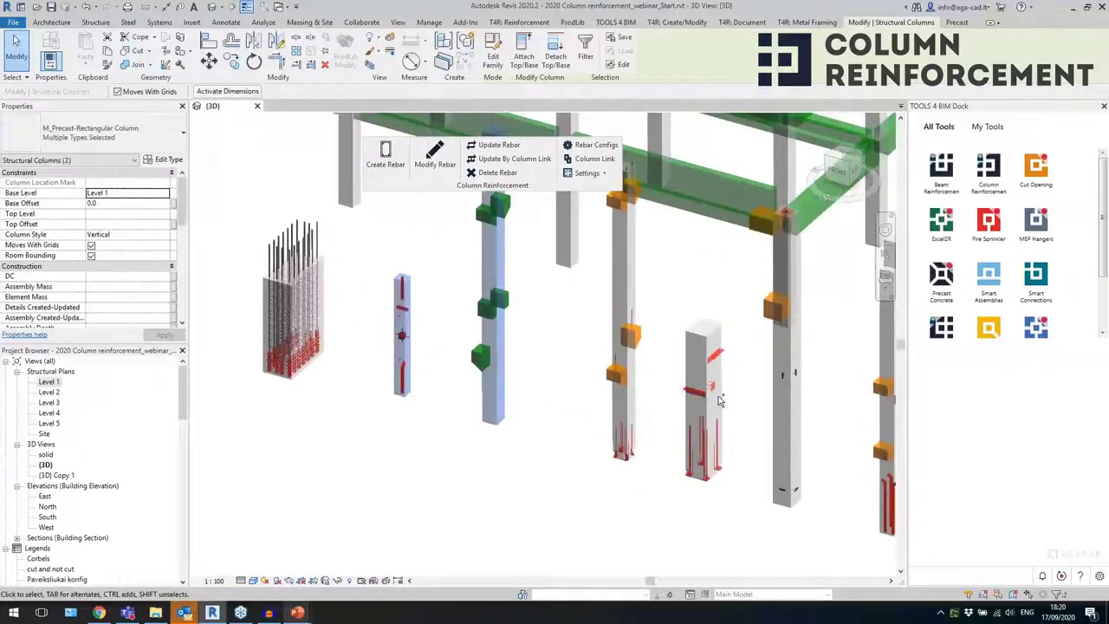
left_click(787, 364, "ctrl")
left_click(716, 404, "ctrl")
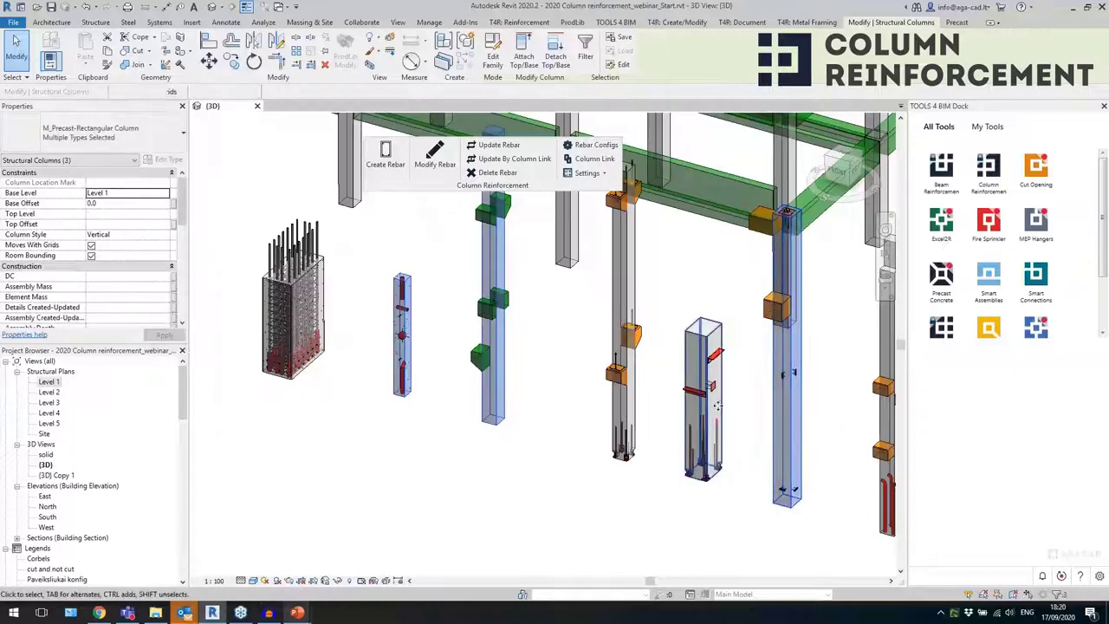
left_click(633, 407, "ctrl")
left_click(378, 172)
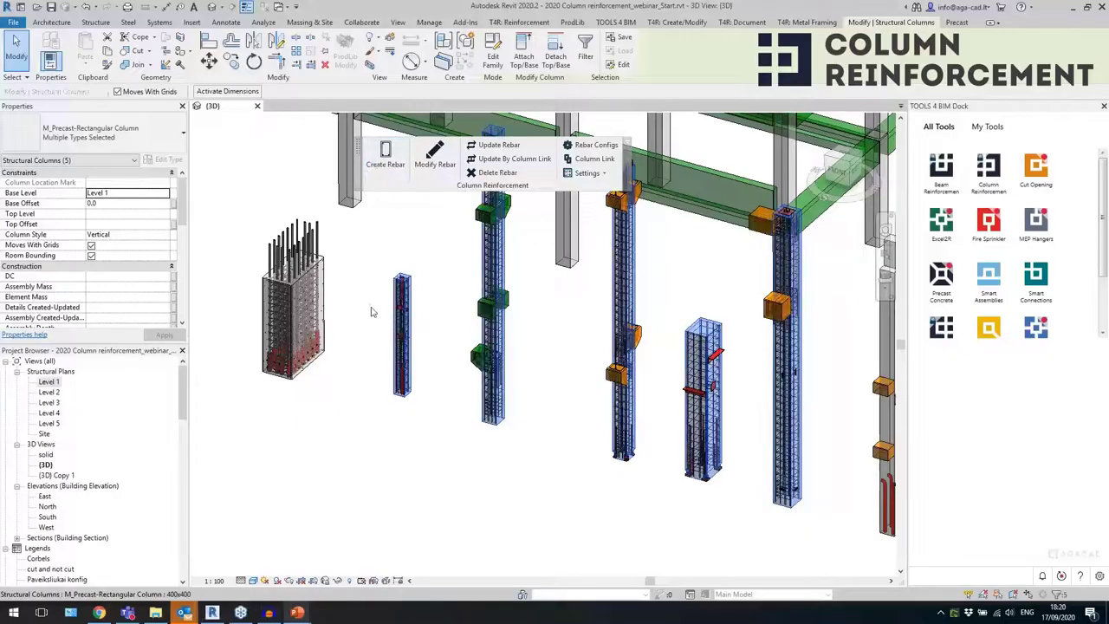
left_click(367, 304)
- Inspect the generated stirrups and main bars around the embedded red parts of the 300x300 column
scroll(367, 302, "up", 3)
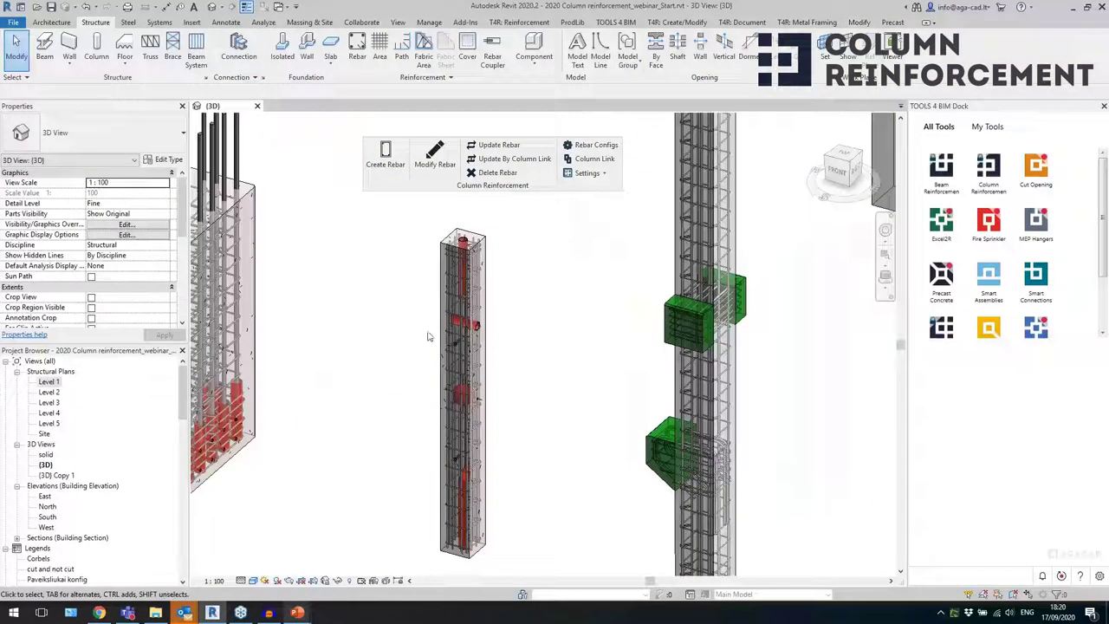
scroll(477, 539, "up", 4)
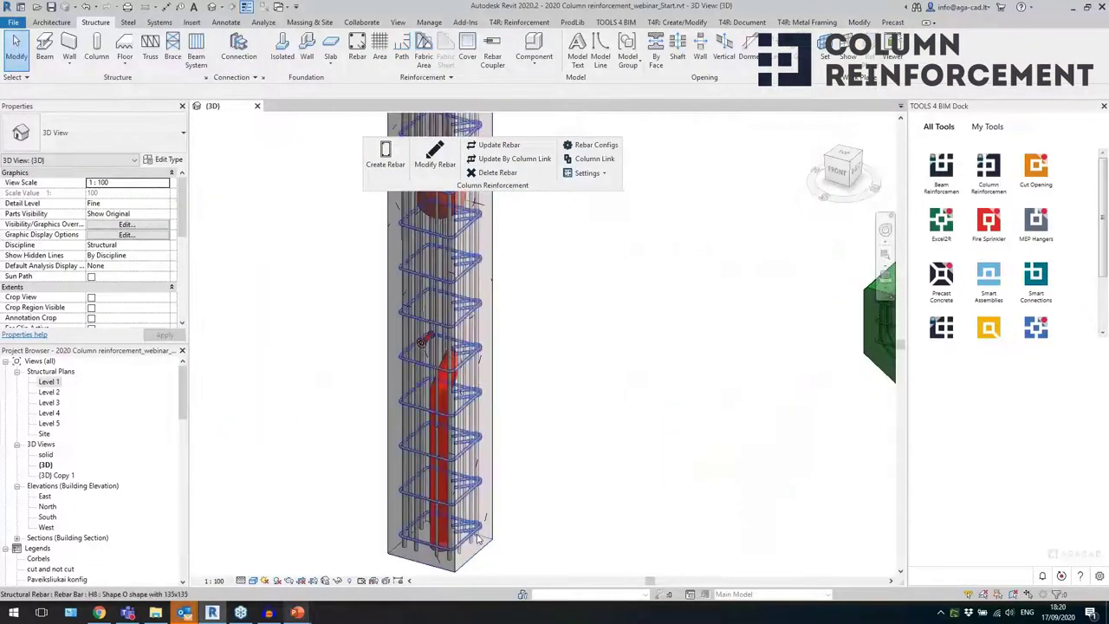
scroll(429, 513, "down", 3)
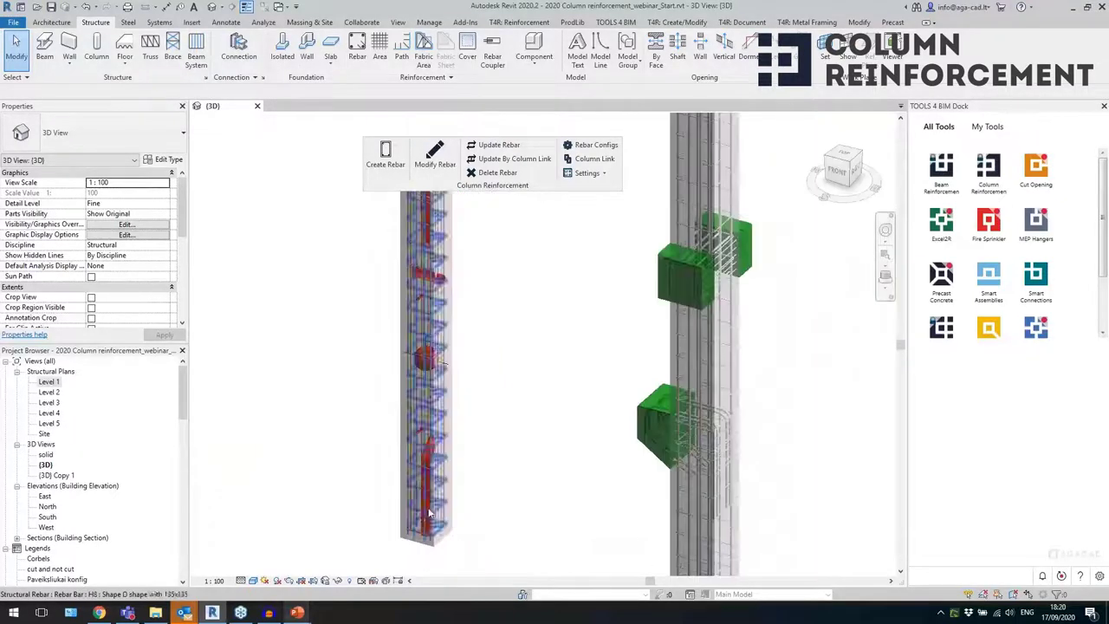
scroll(503, 459, "down", 5)
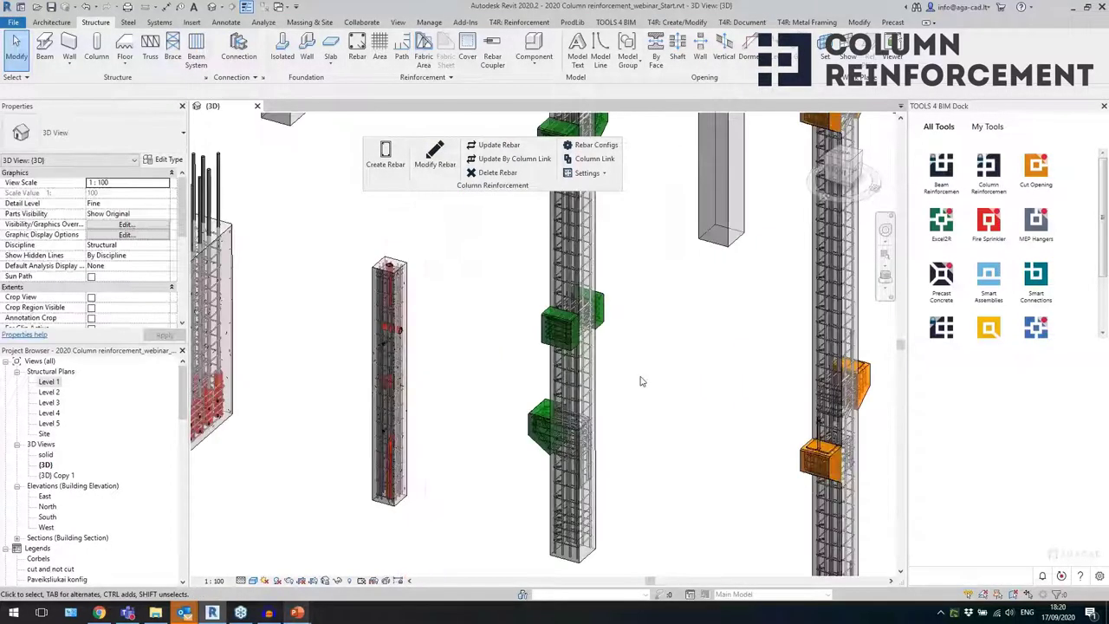
scroll(594, 364, "up", 3)
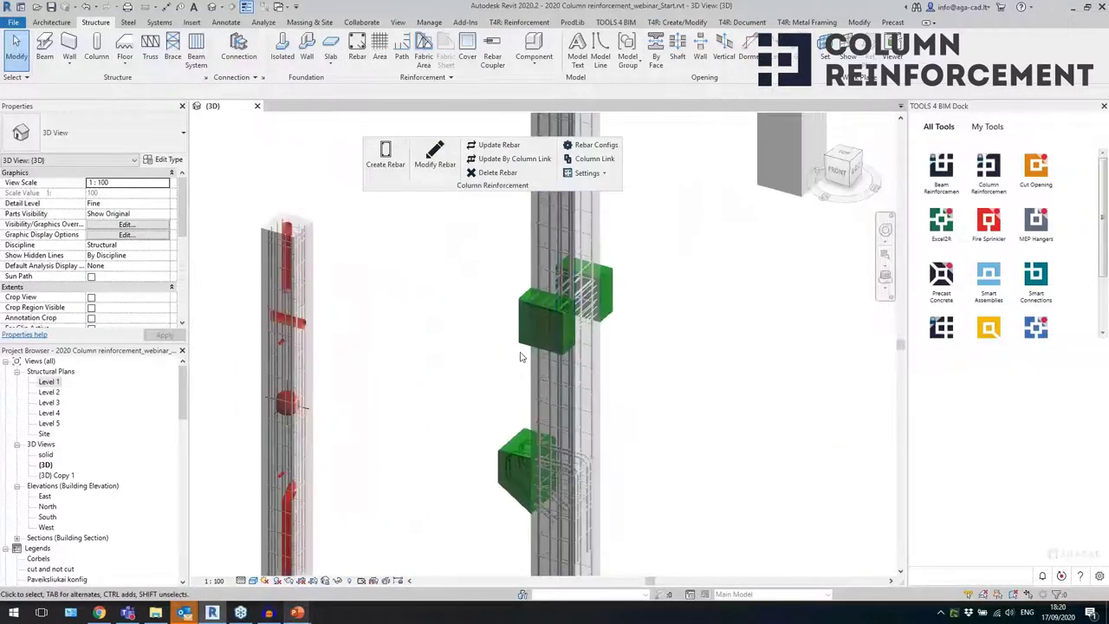
- Examine the rebar of the sloped and rectangular green corbels on the 400x400 column, selecting the H12 bars linking the opposite corbels
left_click(518, 444)
middle_click_drag(641, 416, 607, 413, "shift")
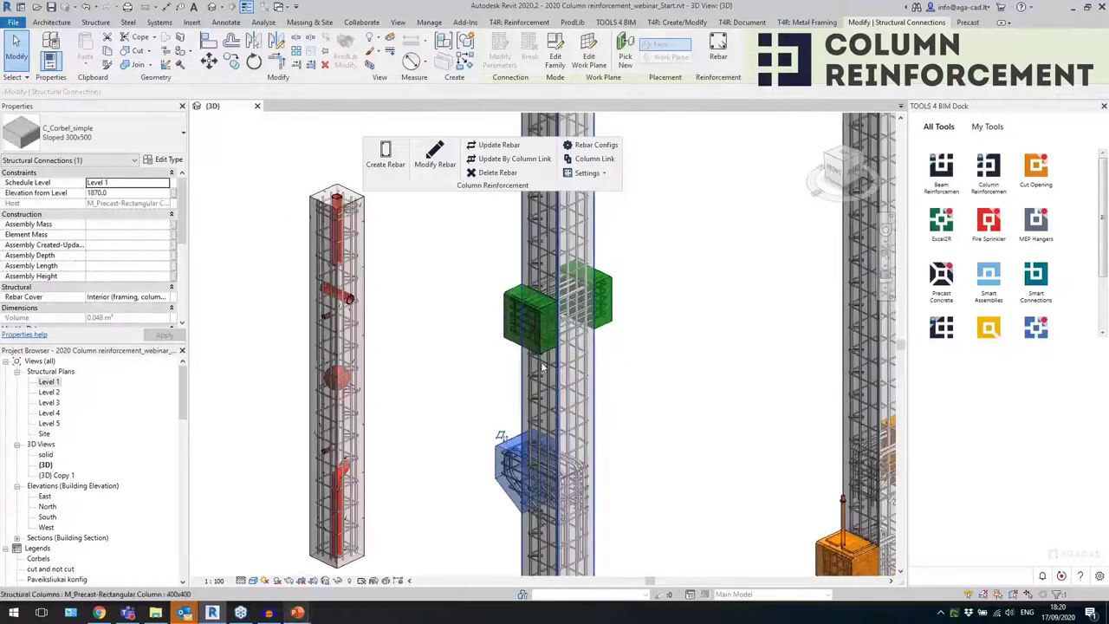
left_click(502, 338)
middle_click_drag(503, 338, 615, 397, "shift")
scroll(612, 396, "up", 4)
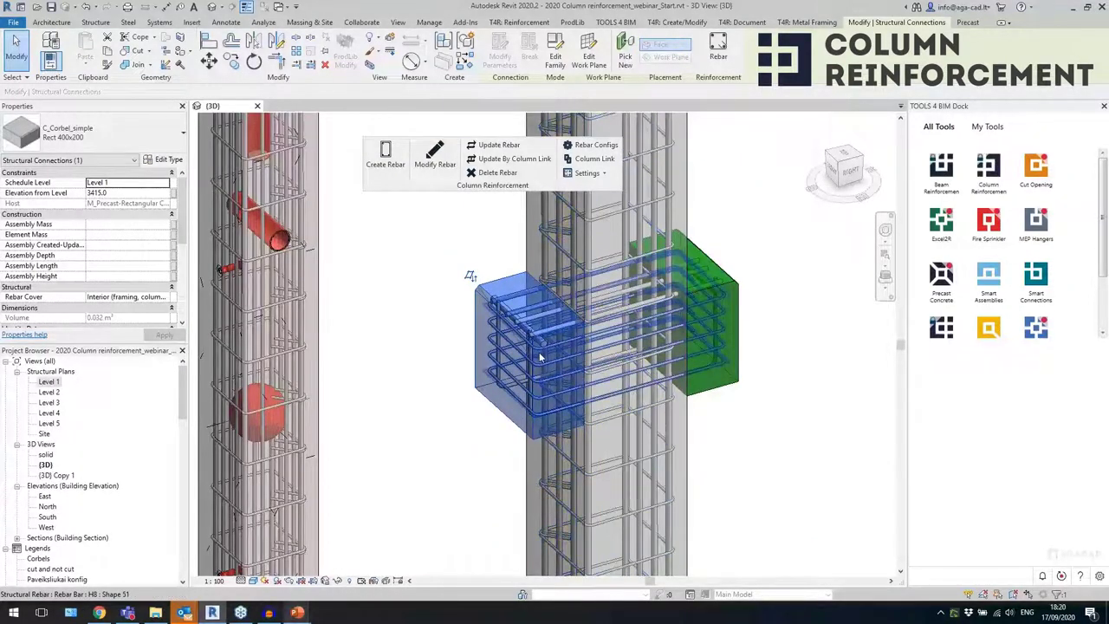
left_click(513, 392)
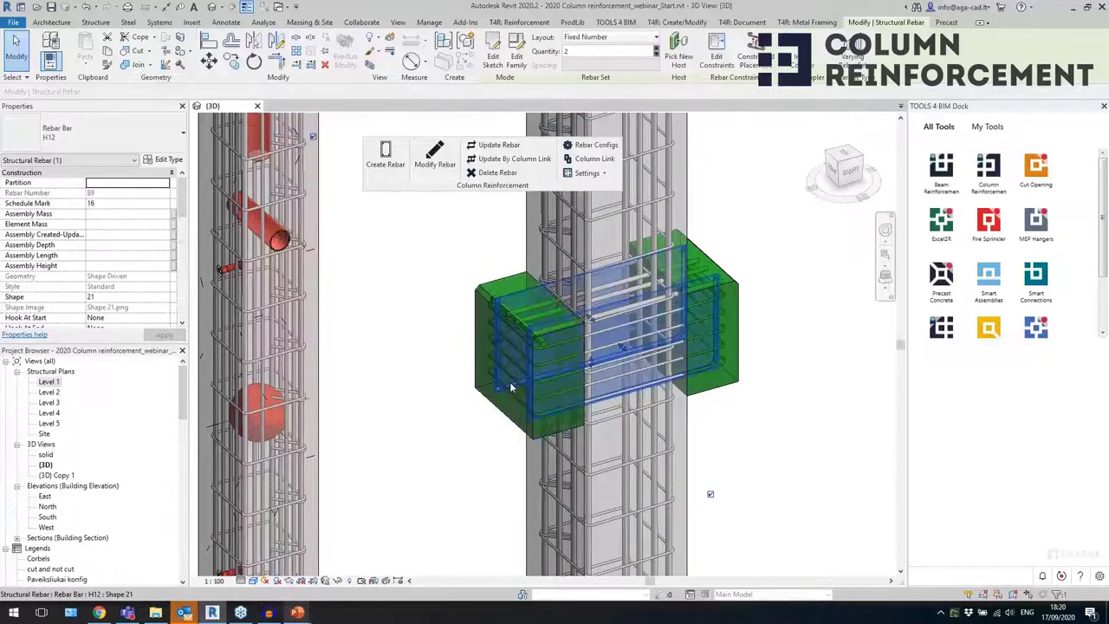
- Review the bar layouts of several corbel types, including Rect 660x400 and Sloped 250x400, in the Sample 2 configuration, closing it without saving
left_click(434, 156)
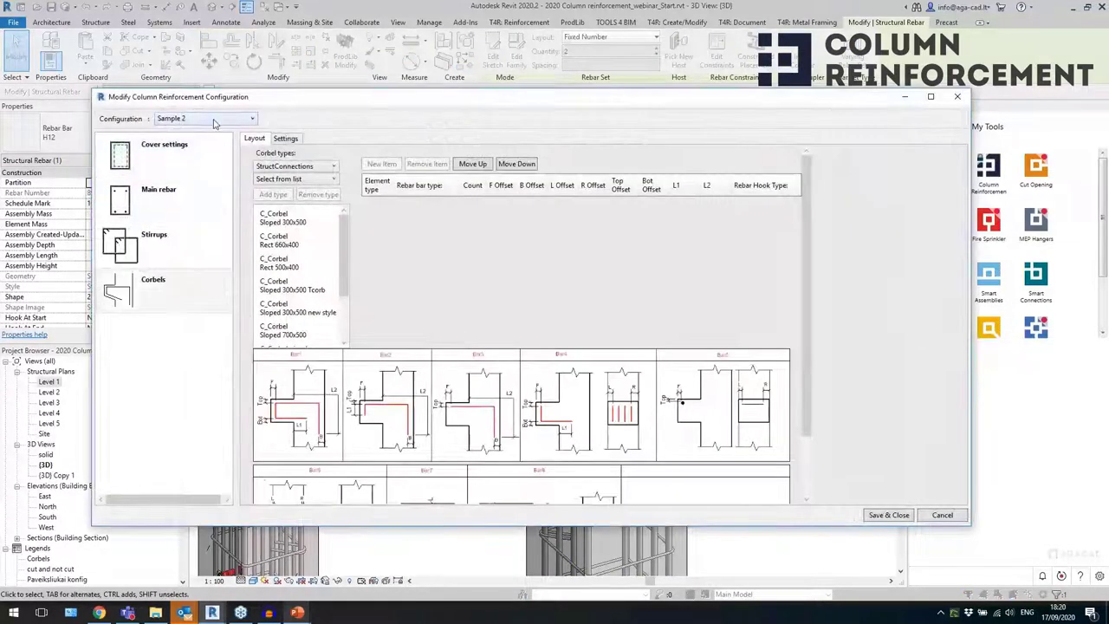
left_click(197, 295)
left_click(295, 245)
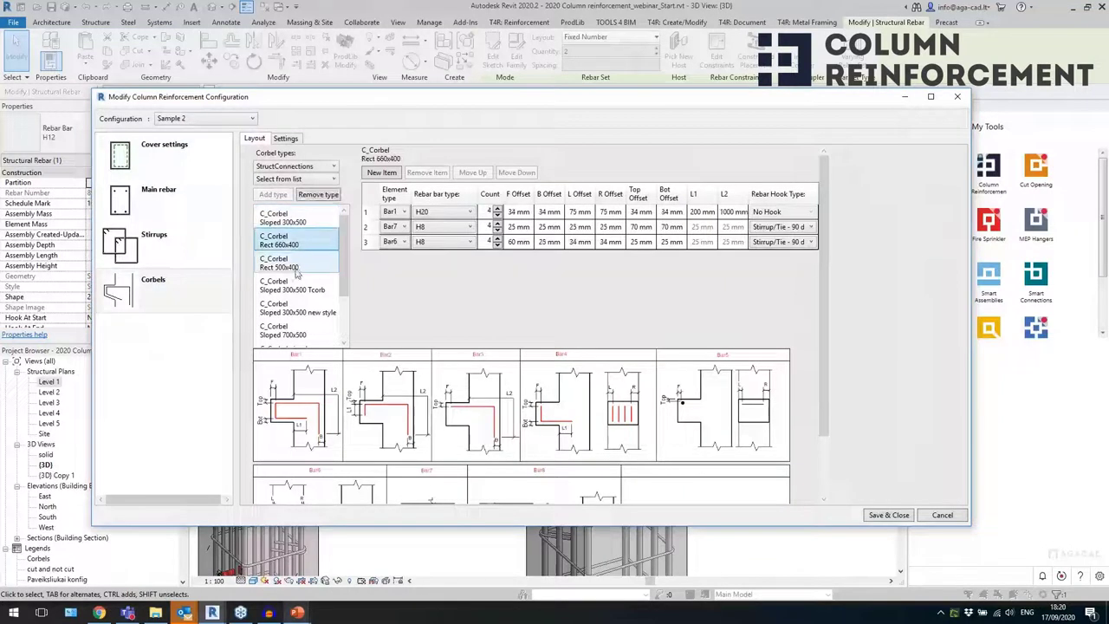
left_click_drag(342, 276, 342, 321)
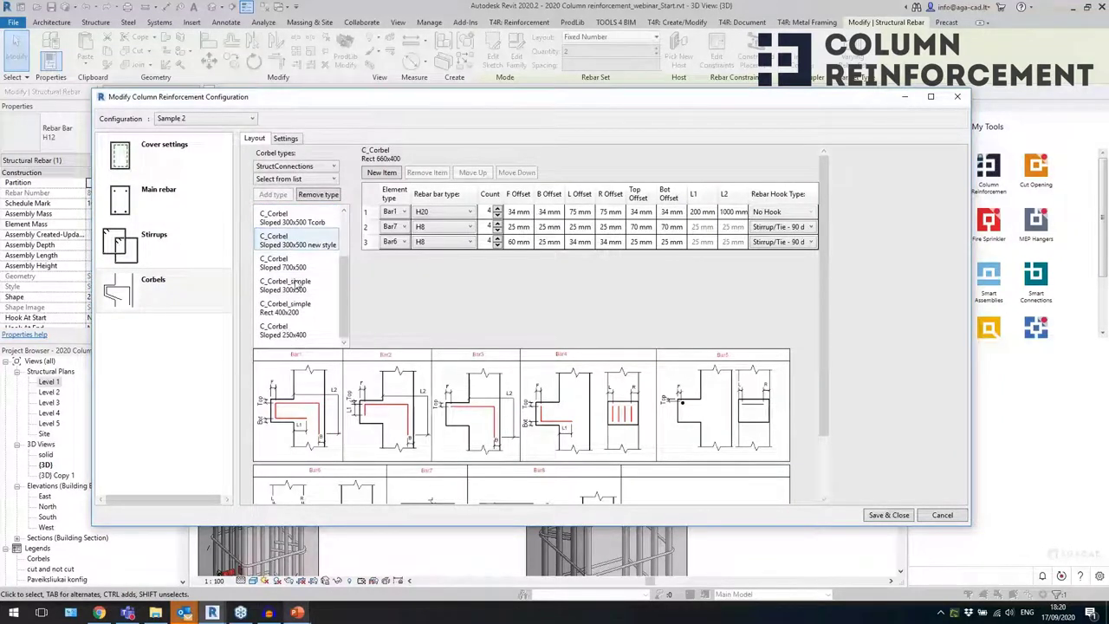
left_click(289, 244)
left_click(293, 285)
left_click(298, 328)
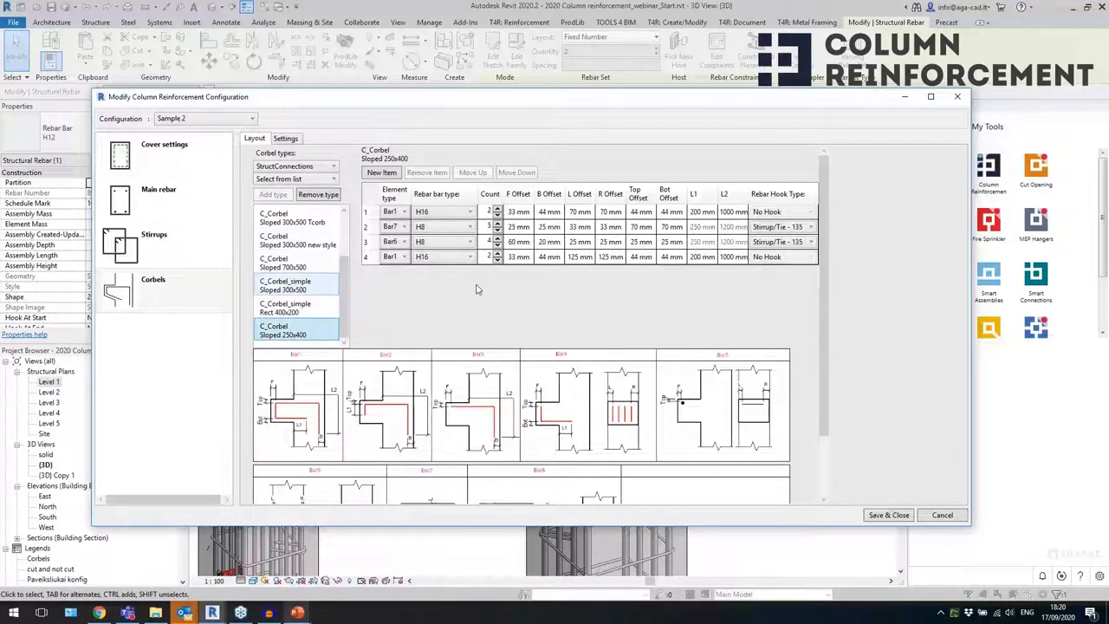
left_click(957, 100)
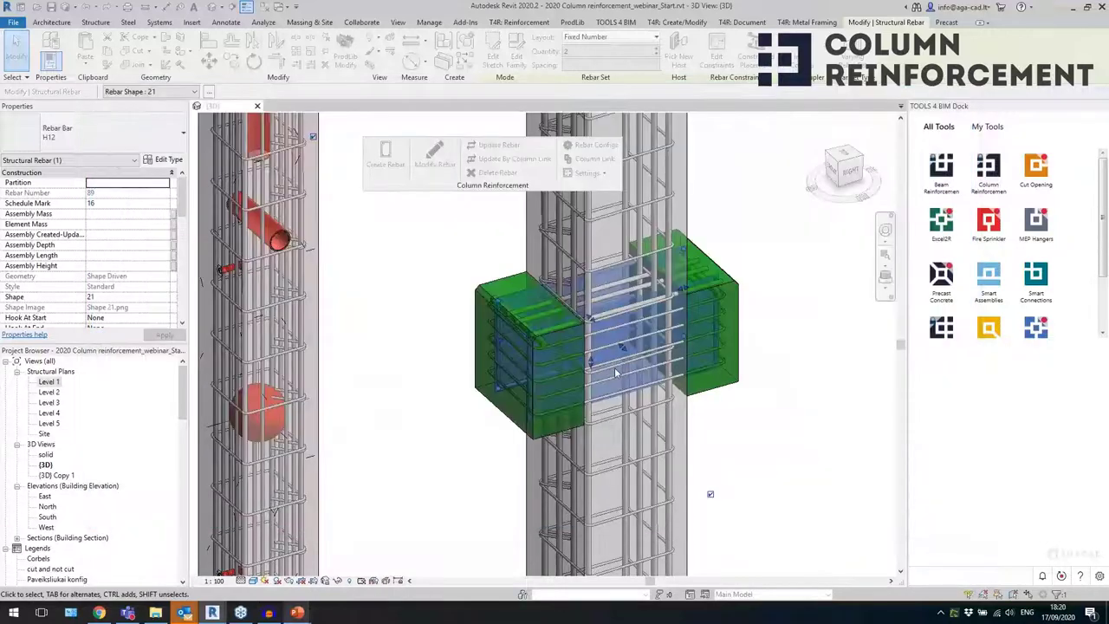
- Inspect the reinforcement of the orange-corbel column and bring the neighbouring short plate column into view
scroll(477, 329, "down", 4)
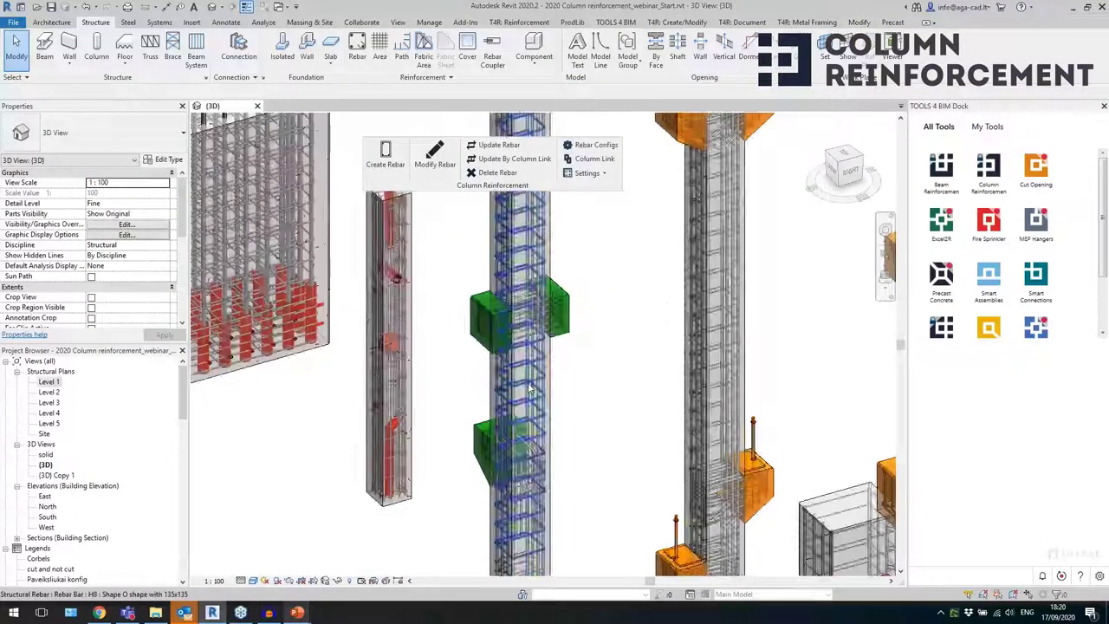
scroll(531, 364, "down", 4)
middle_click_drag(585, 351, 498, 330, "shift")
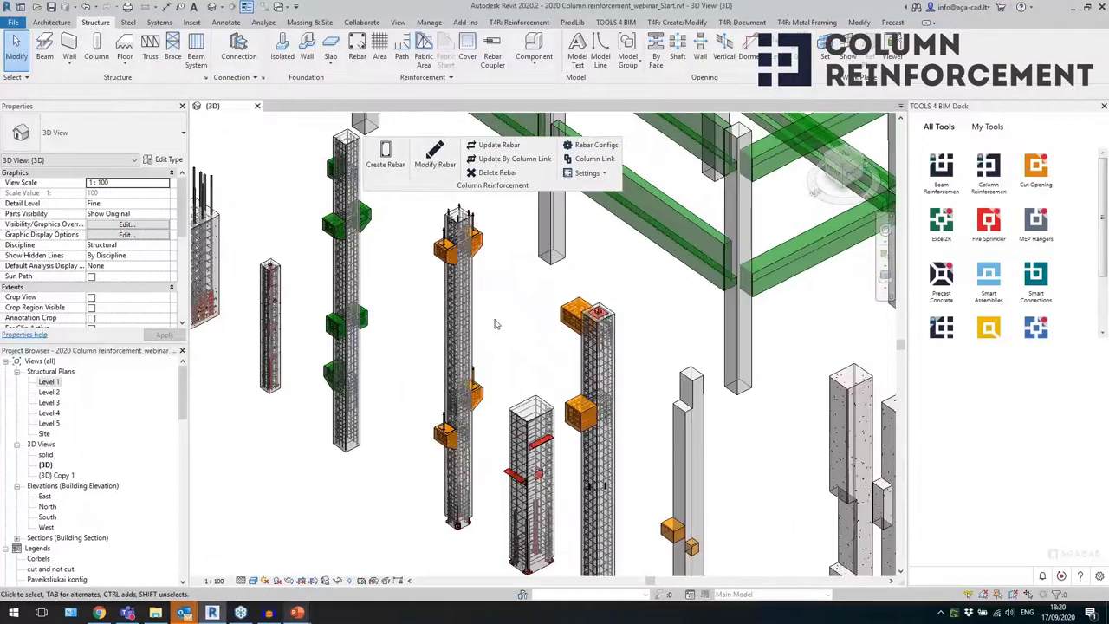
scroll(463, 243, "up", 5)
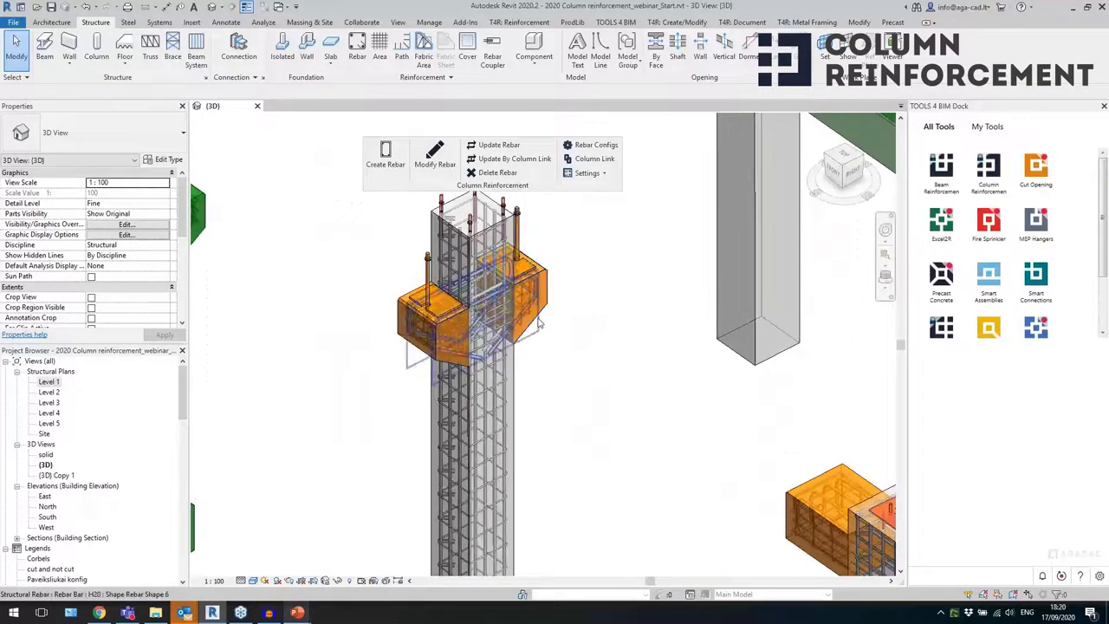
middle_click_drag(547, 444, 543, 416)
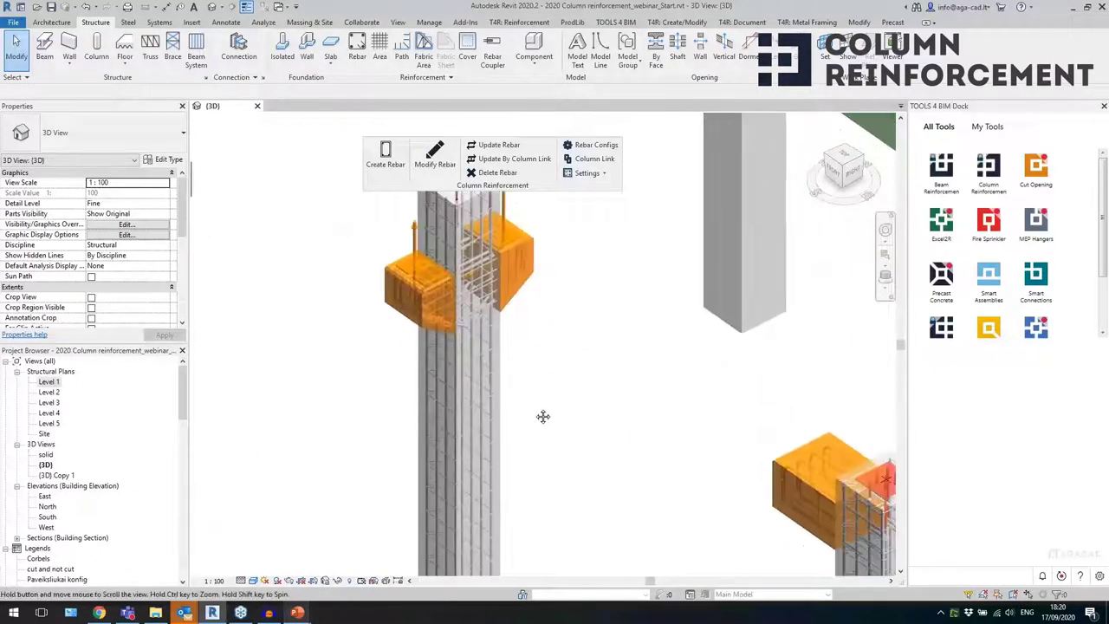
scroll(391, 283, "down", 4)
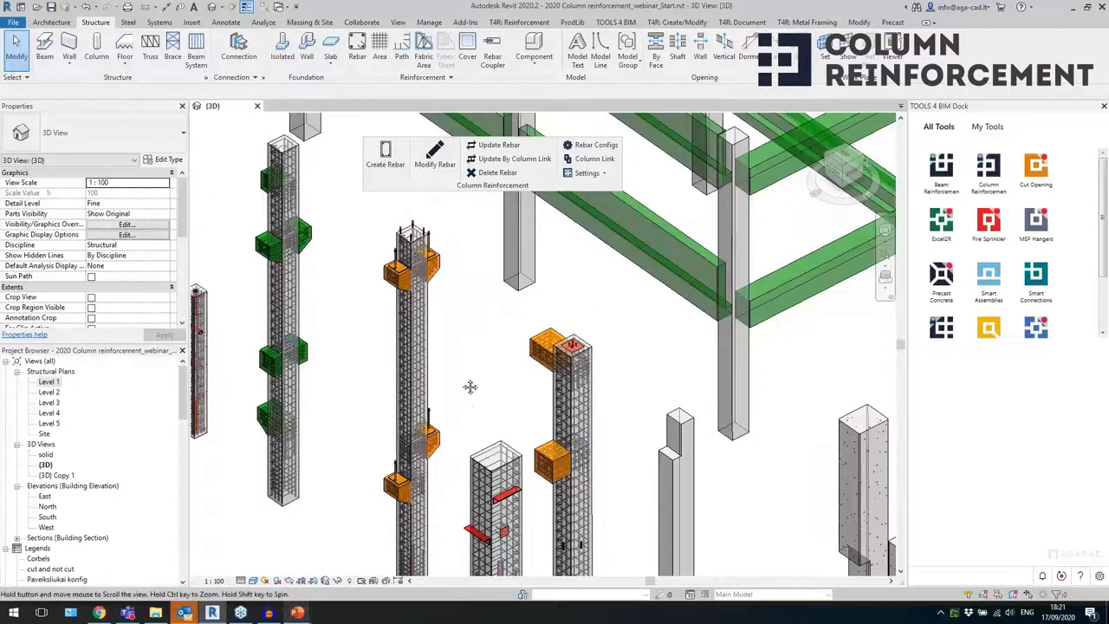
middle_click_drag(471, 389, 448, 308)
scroll(510, 527, "up", 3)
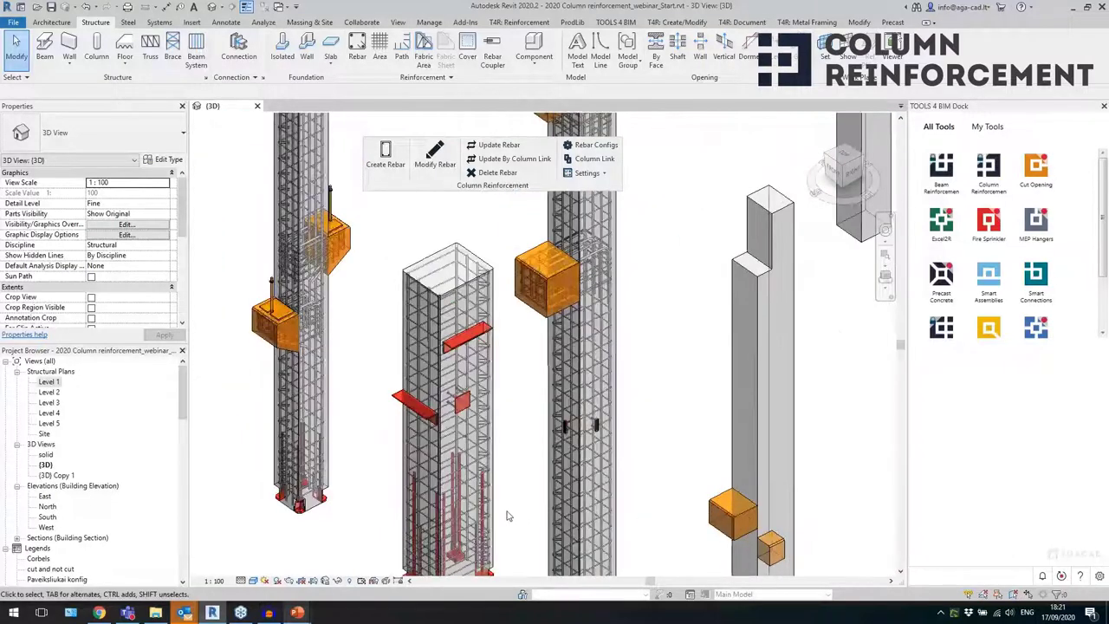
- Examine the base stirrups of the short plate column and the H20 main bars between the column shoes of the orange-corbel column
left_click(468, 472)
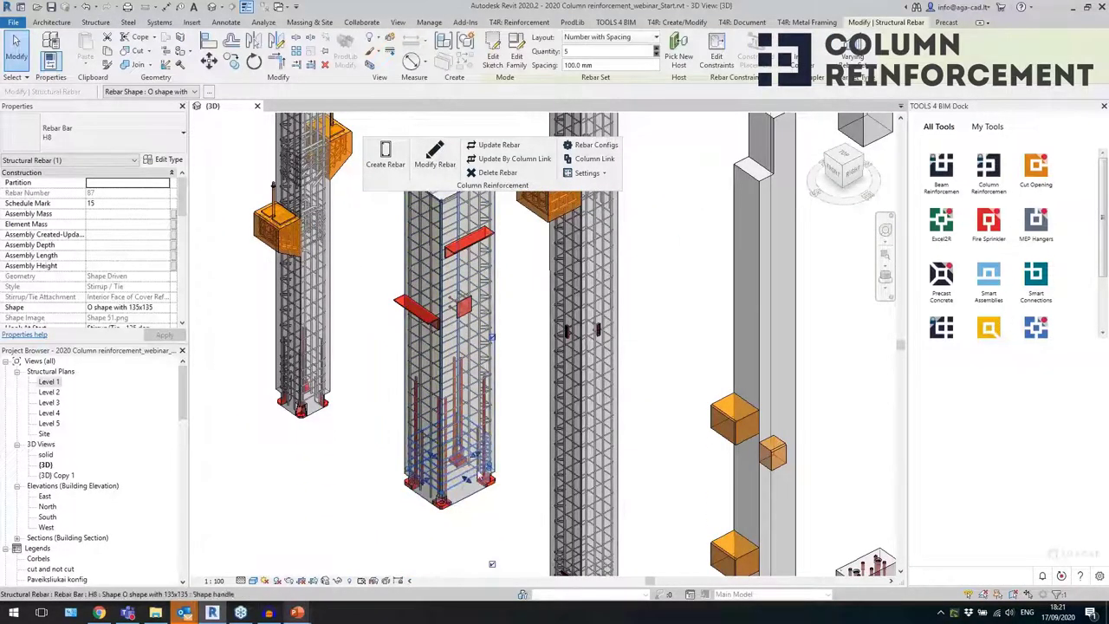
scroll(217, 441, "up", 3)
left_click(305, 413)
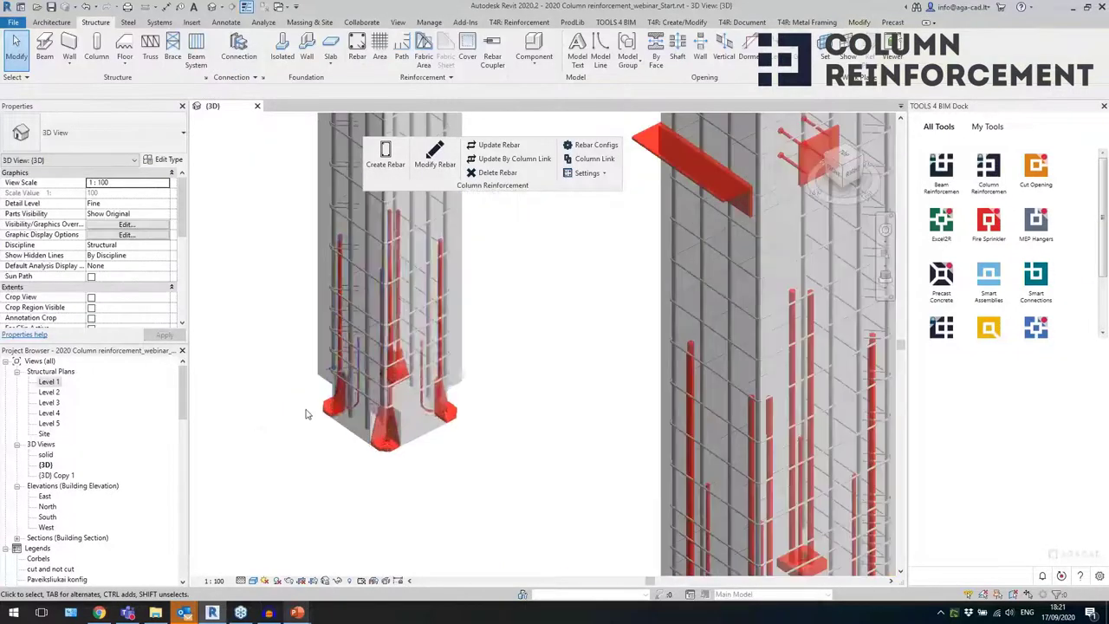
middle_click_drag(310, 470, 338, 490, "shift")
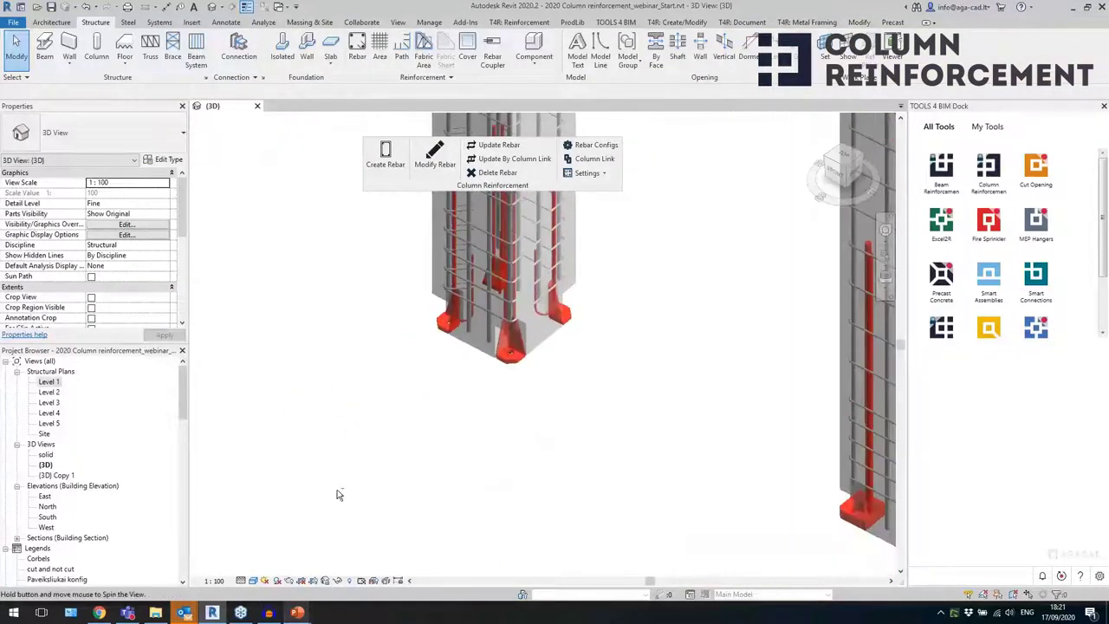
scroll(446, 289, "up", 2)
left_click(448, 301)
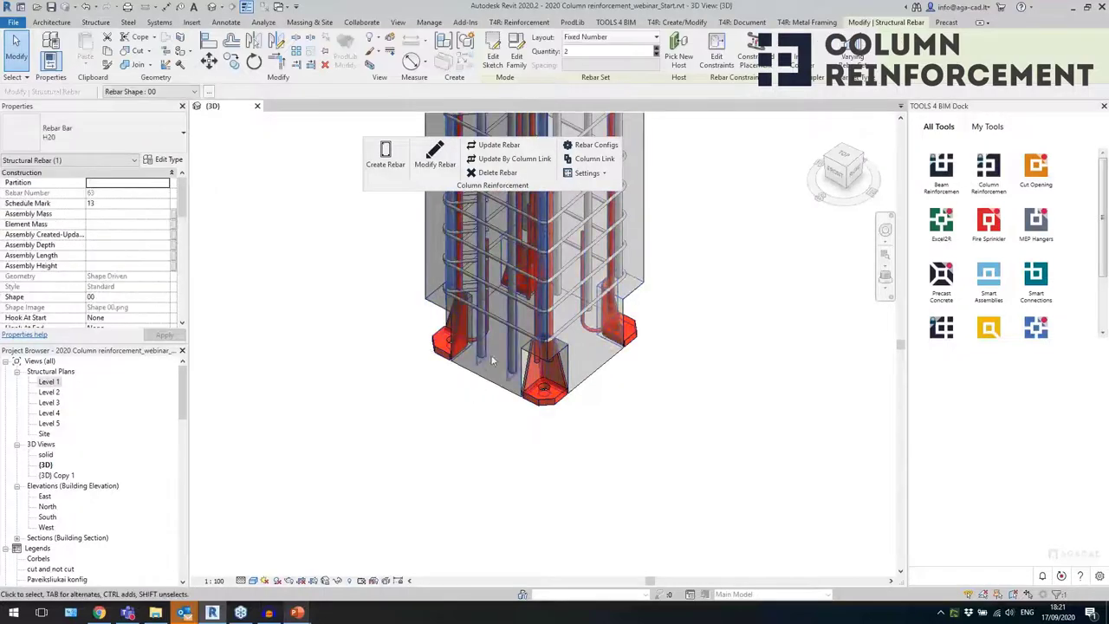
key("Escape")
scroll(384, 381, "down", 4)
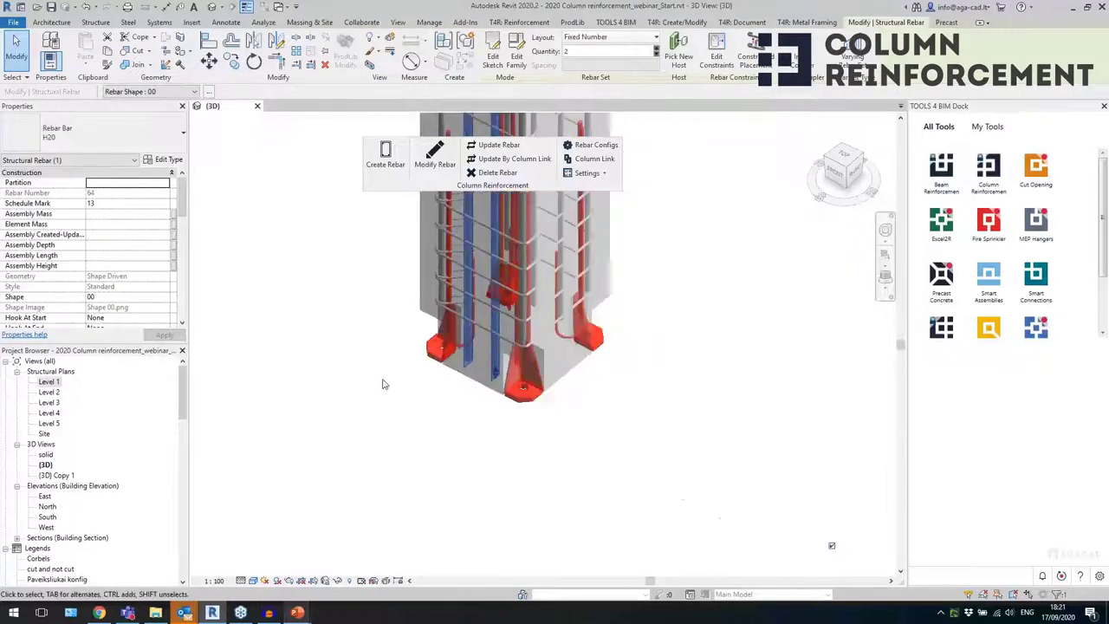
- Inspect the reinforcement of the 500x500 column from its base to its orange corbels and top end
scroll(385, 409, "down", 4)
middle_click_drag(539, 493, 388, 520)
left_click(529, 485)
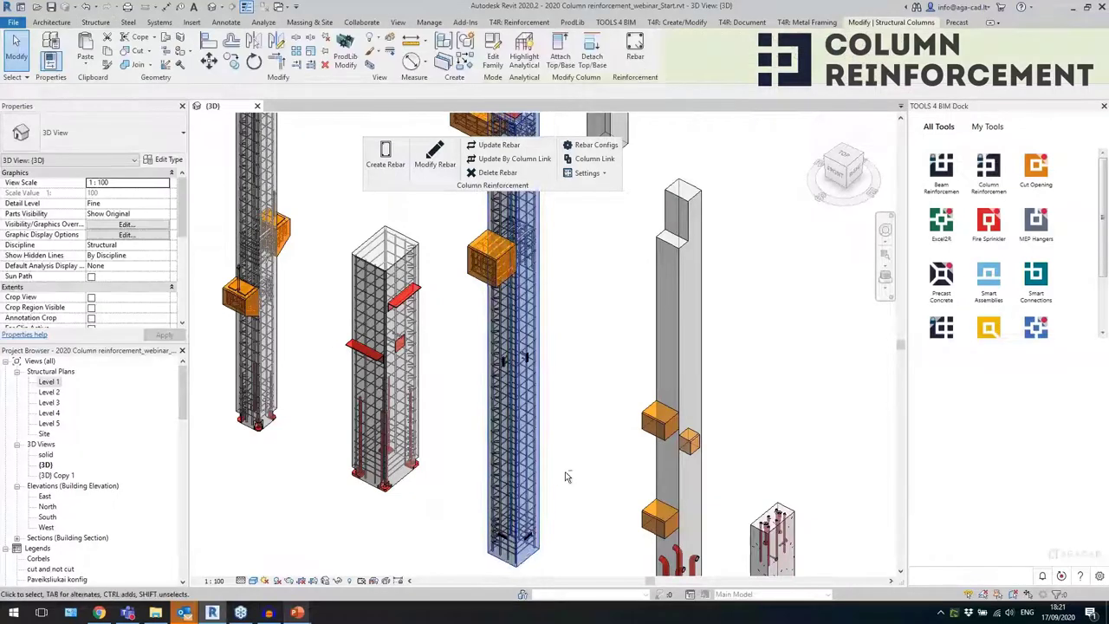
middle_click_drag(529, 485, 559, 435, "shift")
scroll(503, 275, "up", 3)
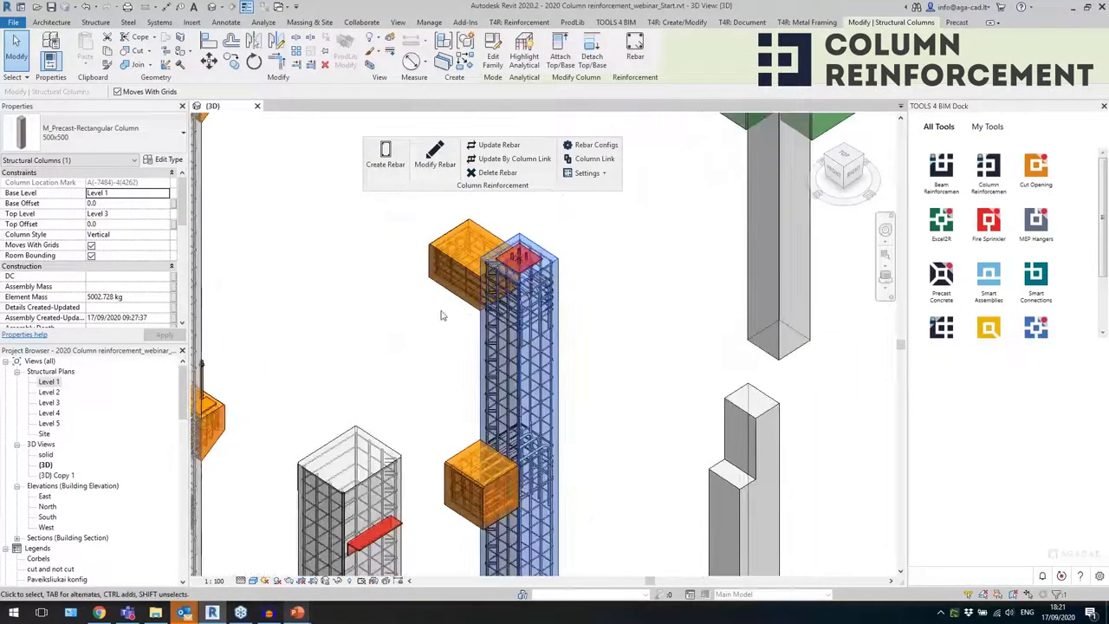
scroll(436, 302, "down", 2)
left_click(452, 322)
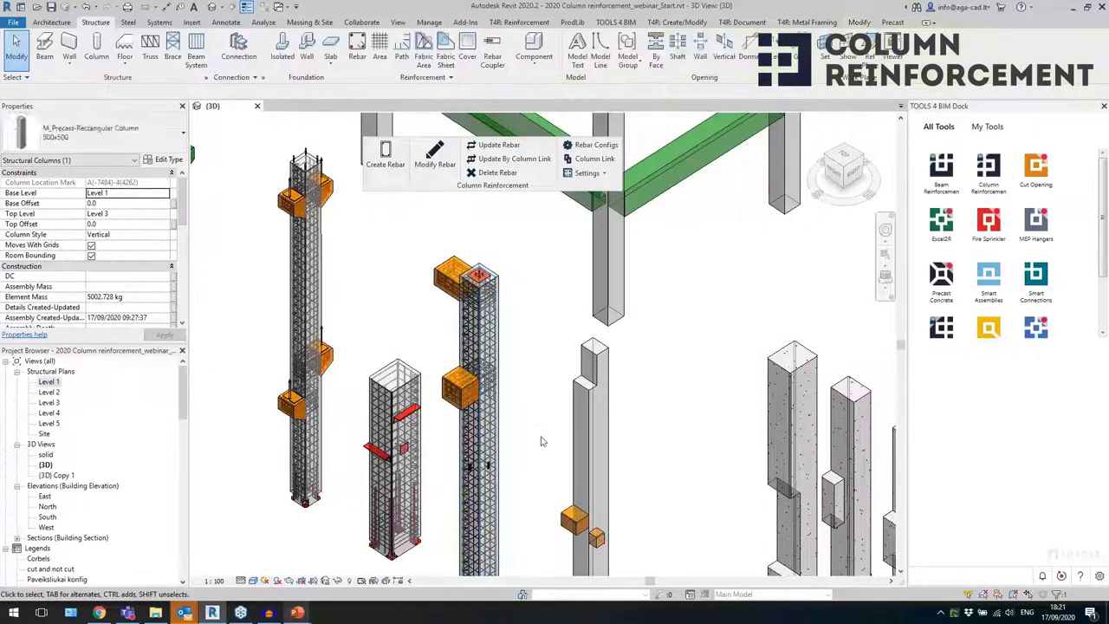
- Generate reinforcement for the stepped column with orange corbels and the column next to its base
middle_click_drag(452, 322, 532, 413, "shift")
left_click(532, 413)
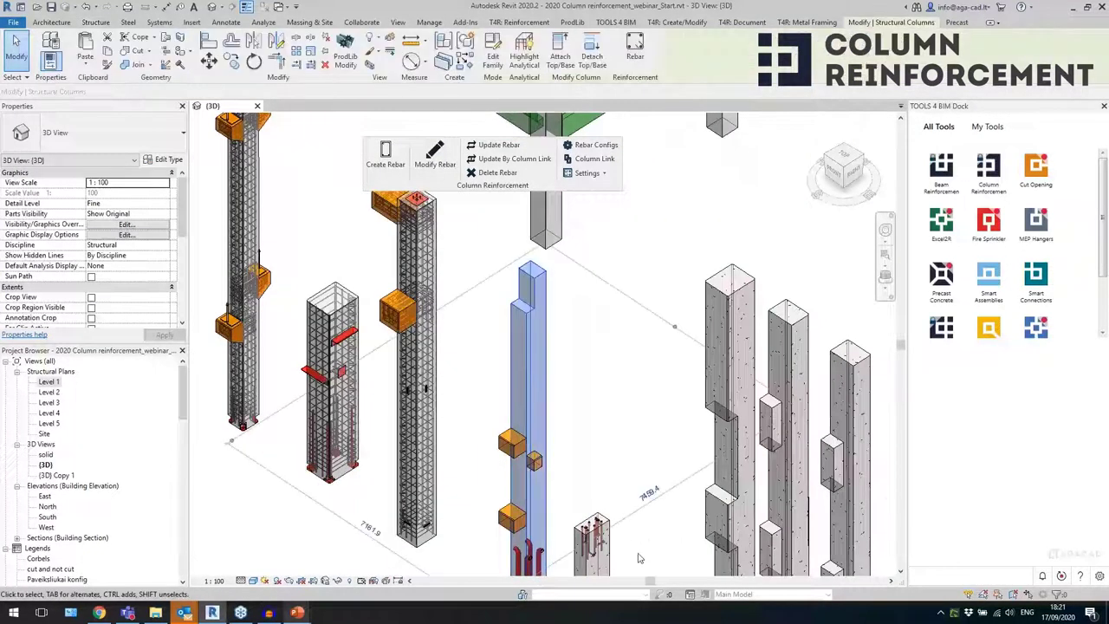
left_click(592, 542, "ctrl")
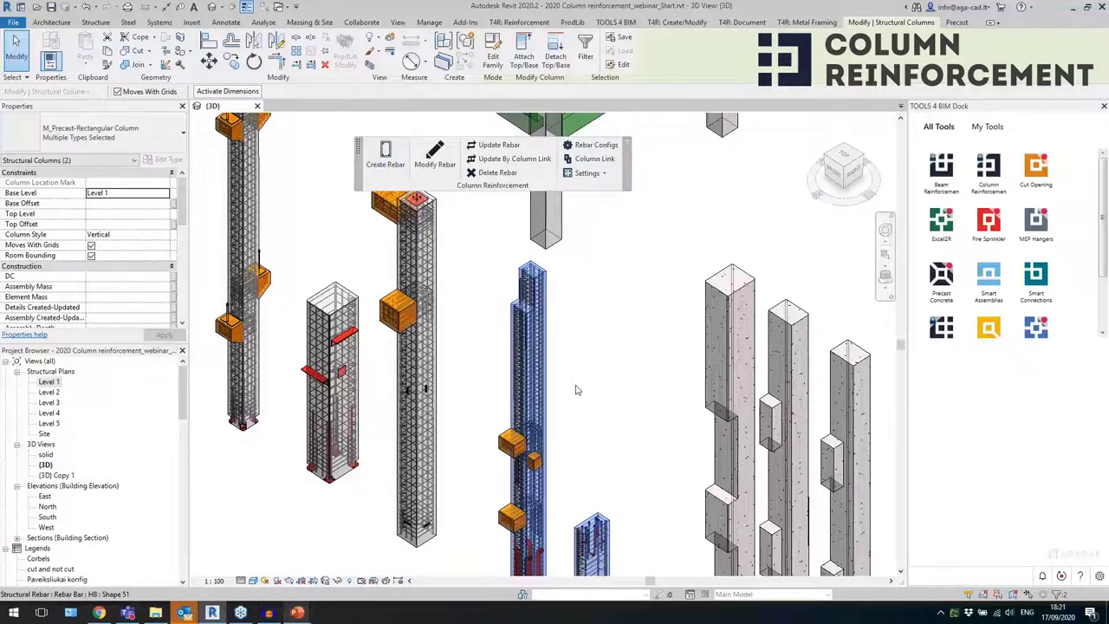
- Examine the H20 bars projecting from the stepped column's ledge and their top offset and anchorage settings in the configuration
scroll(507, 302, "up", 5)
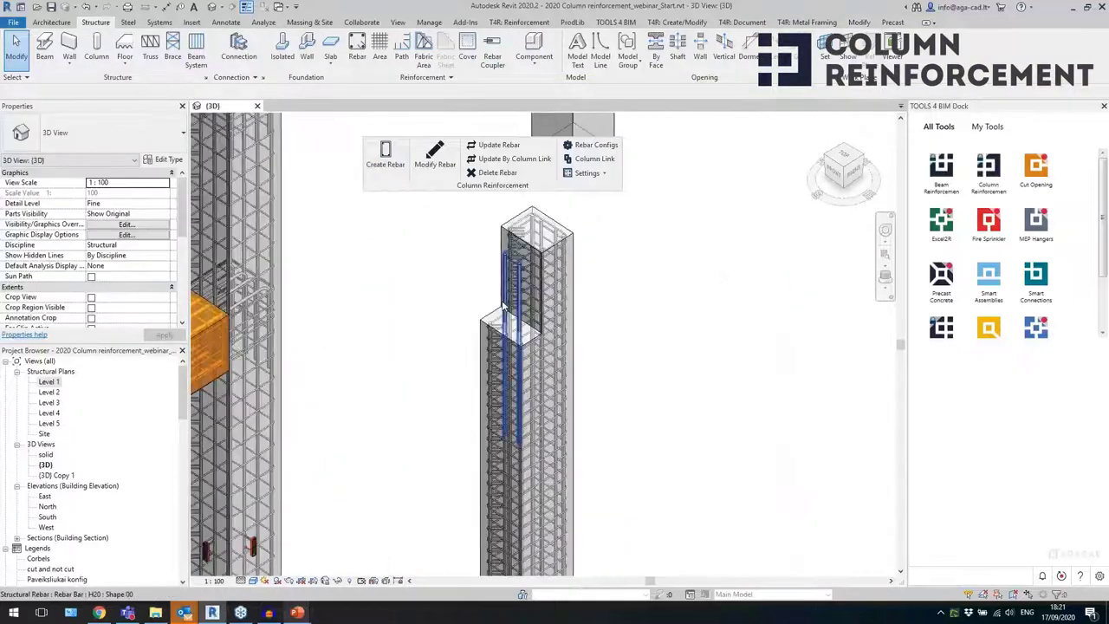
middle_click_drag(661, 418, 607, 411, "shift")
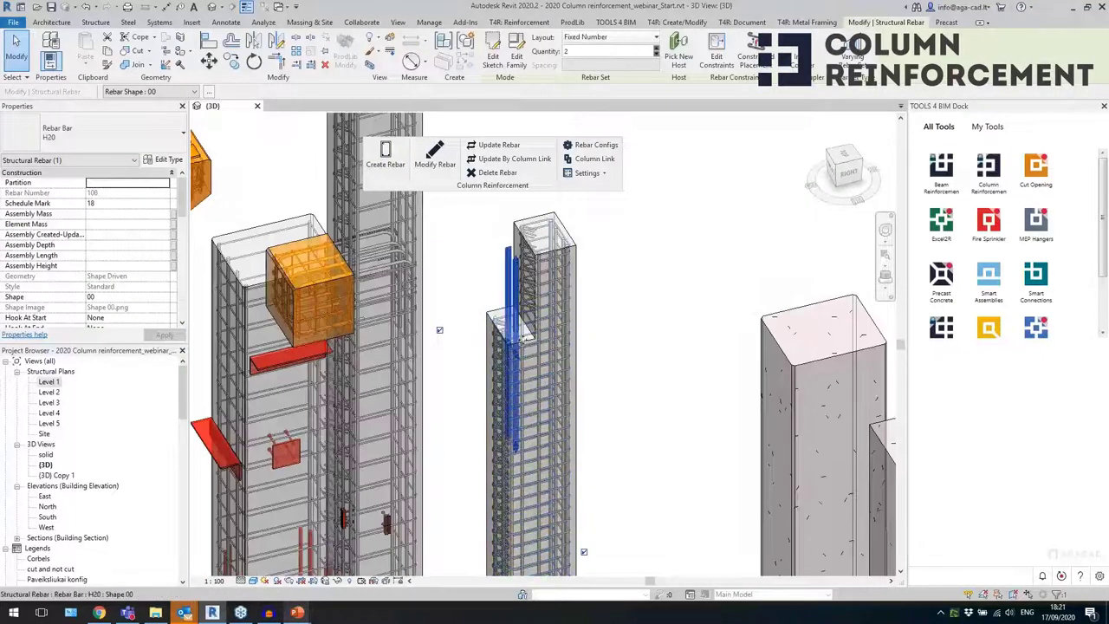
left_click(440, 165)
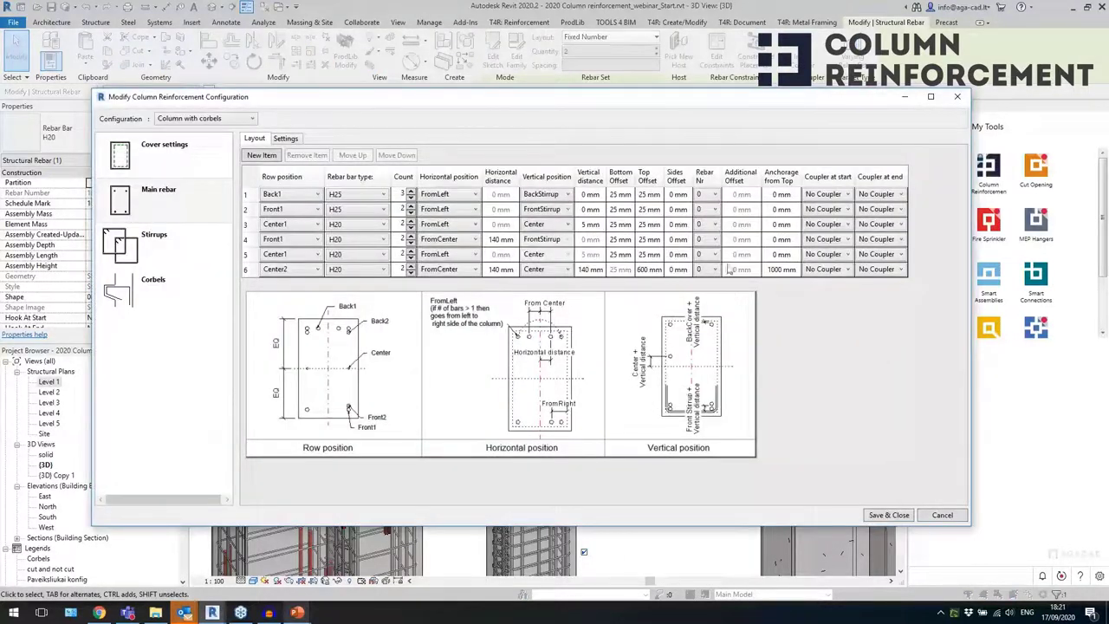
left_click(766, 270)
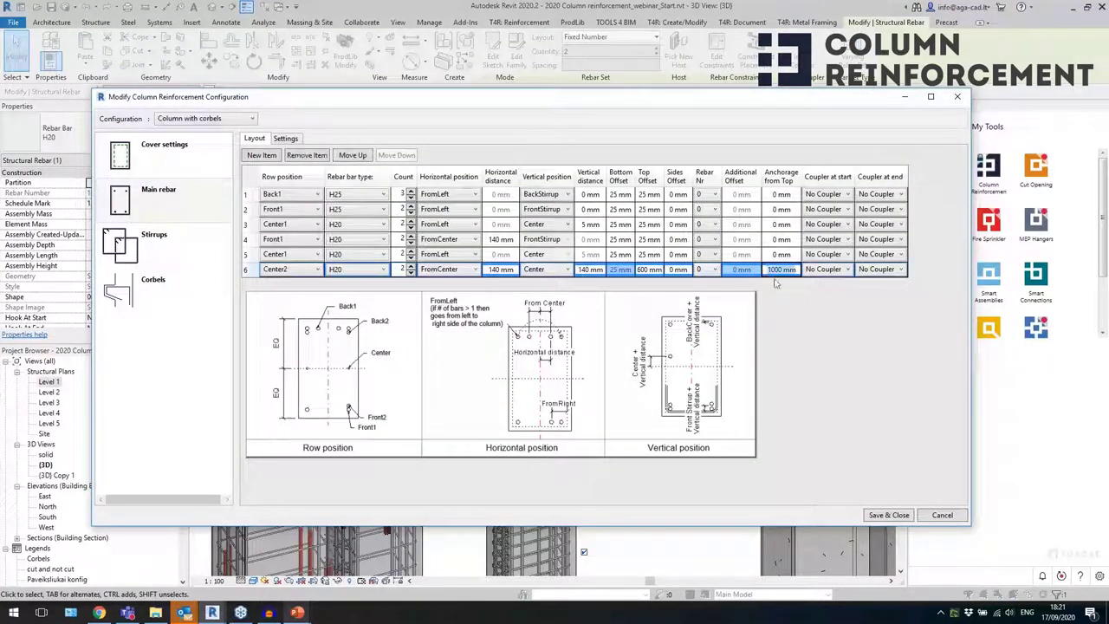
left_click_drag(686, 114, 611, 495)
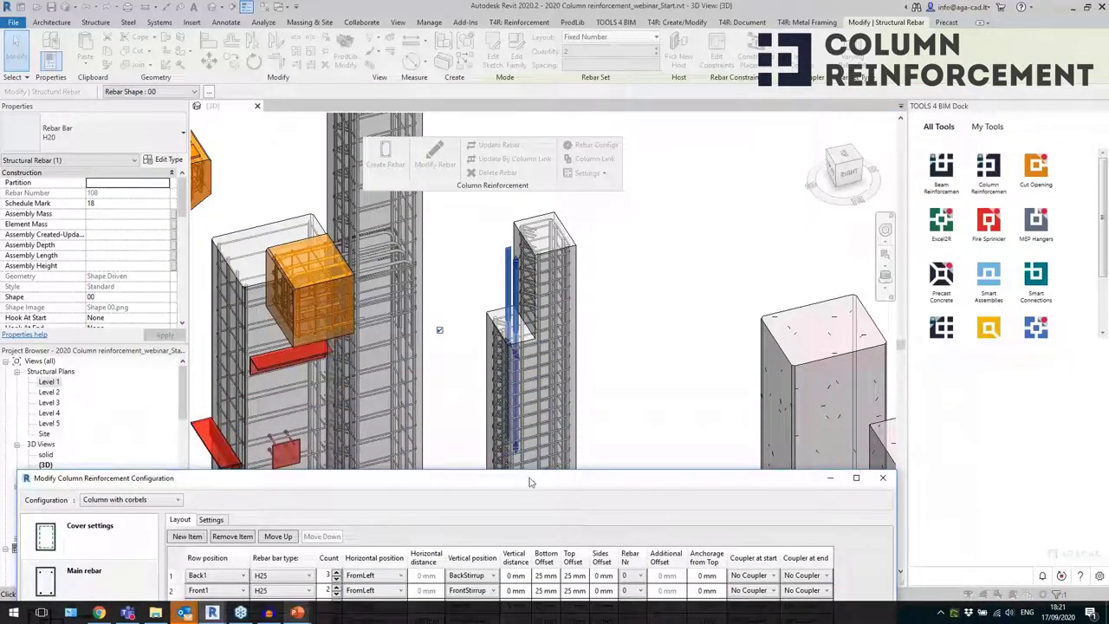
left_click_drag(531, 483, 540, 181)
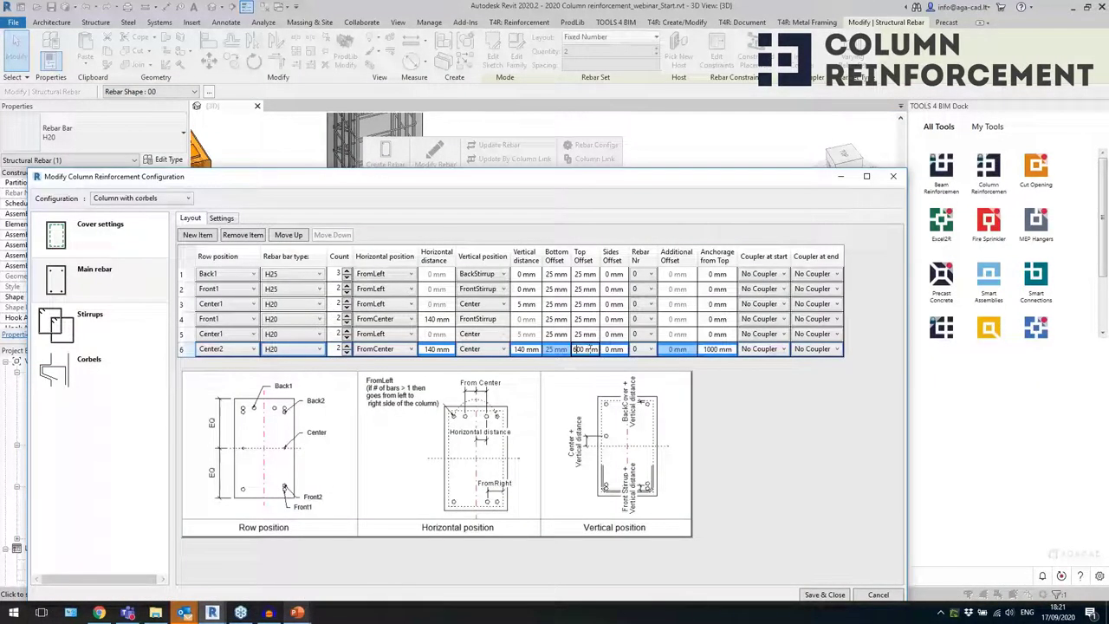
left_click_drag(581, 180, 534, 450)
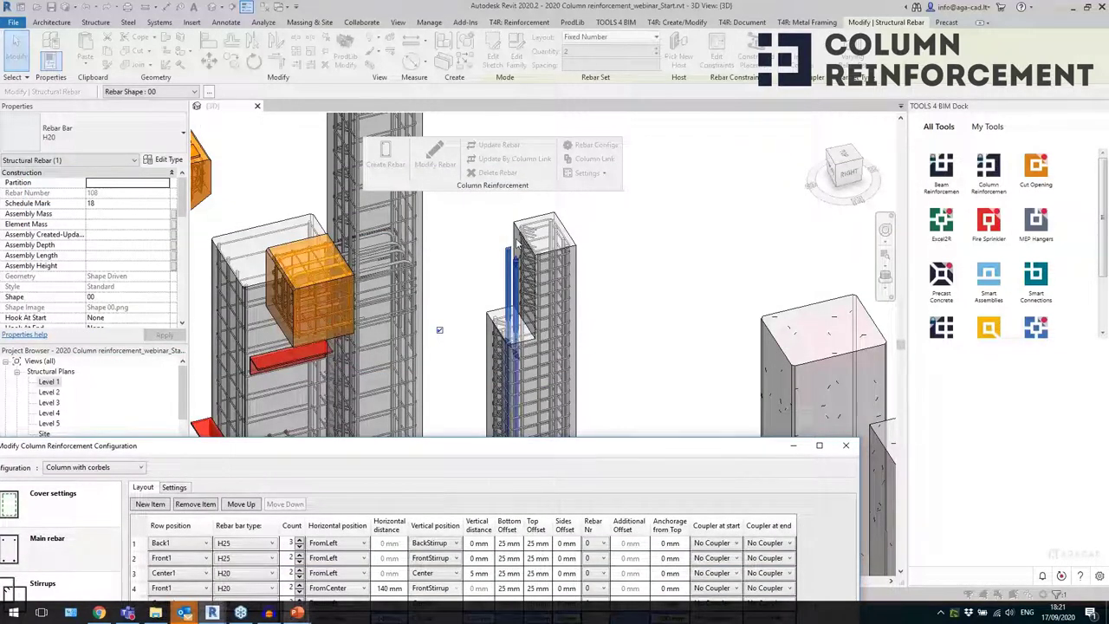
left_click_drag(537, 439, 557, 82)
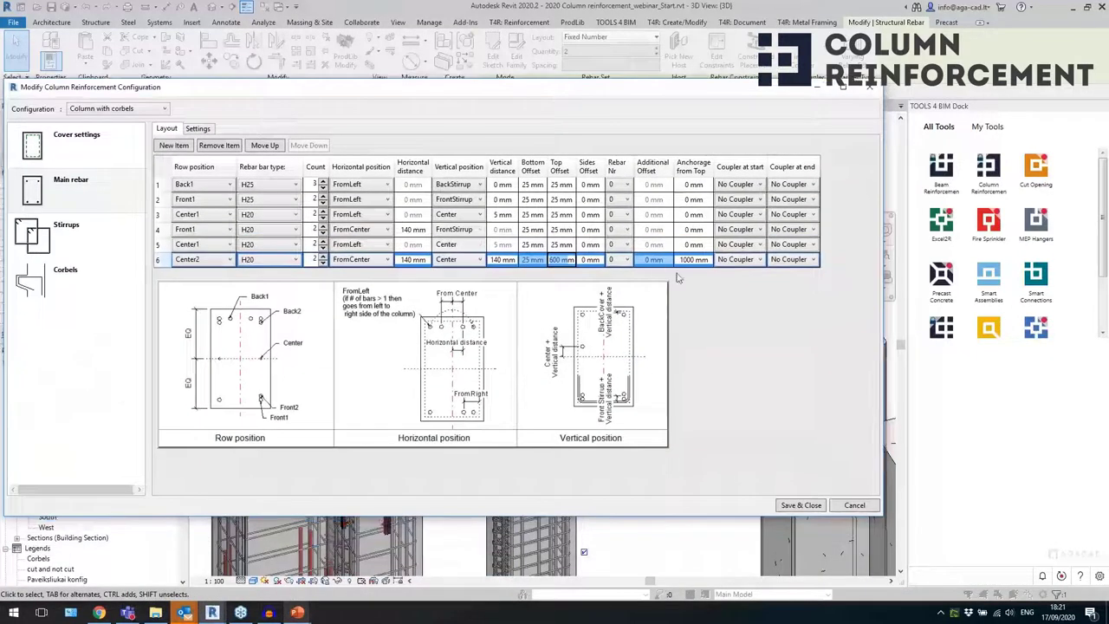
left_click(869, 88)
left_click(612, 366)
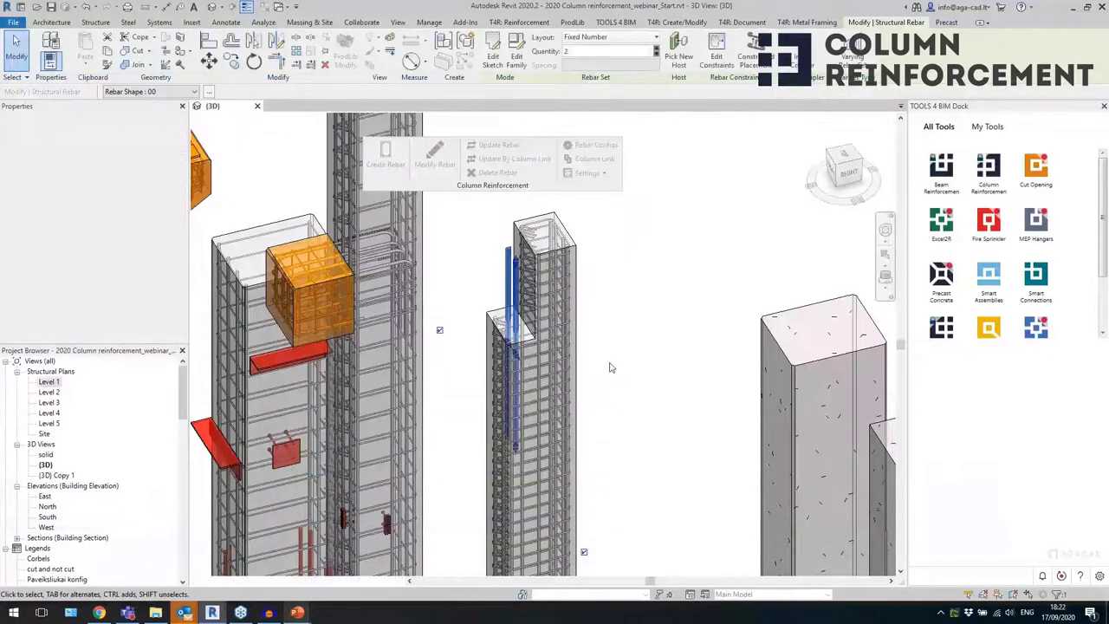
- Generate reinforcement for the three neighbouring columns with front protrusions
scroll(443, 208, "down", 4)
middle_click_drag(514, 322, 715, 368, "shift")
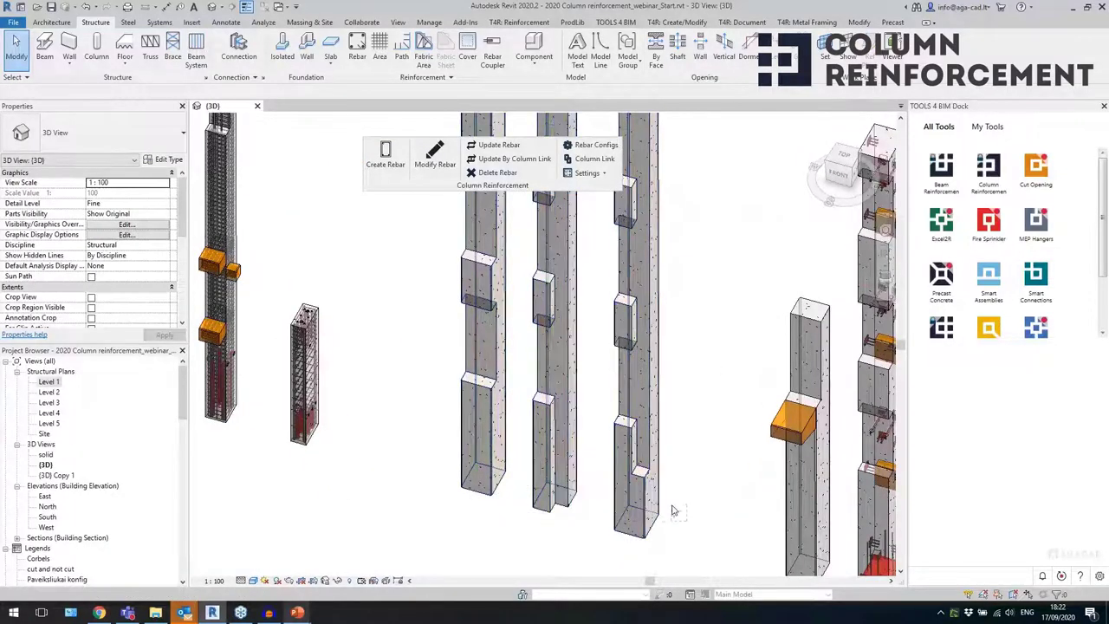
left_click(490, 373)
left_click(548, 368)
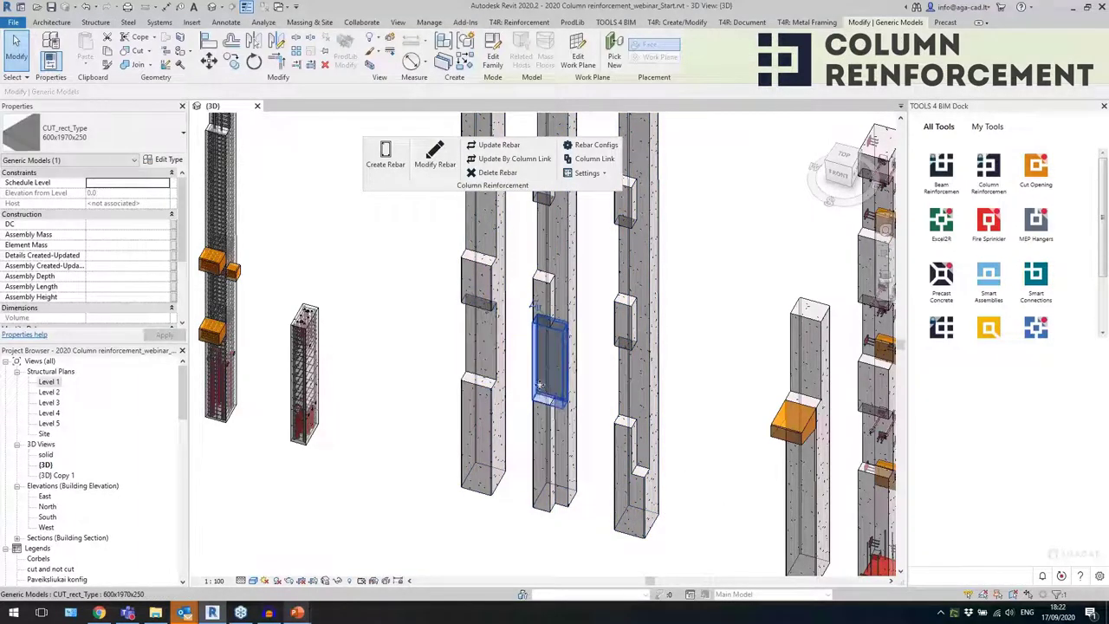
left_click(572, 463)
left_click_drag(672, 528, 446, 499)
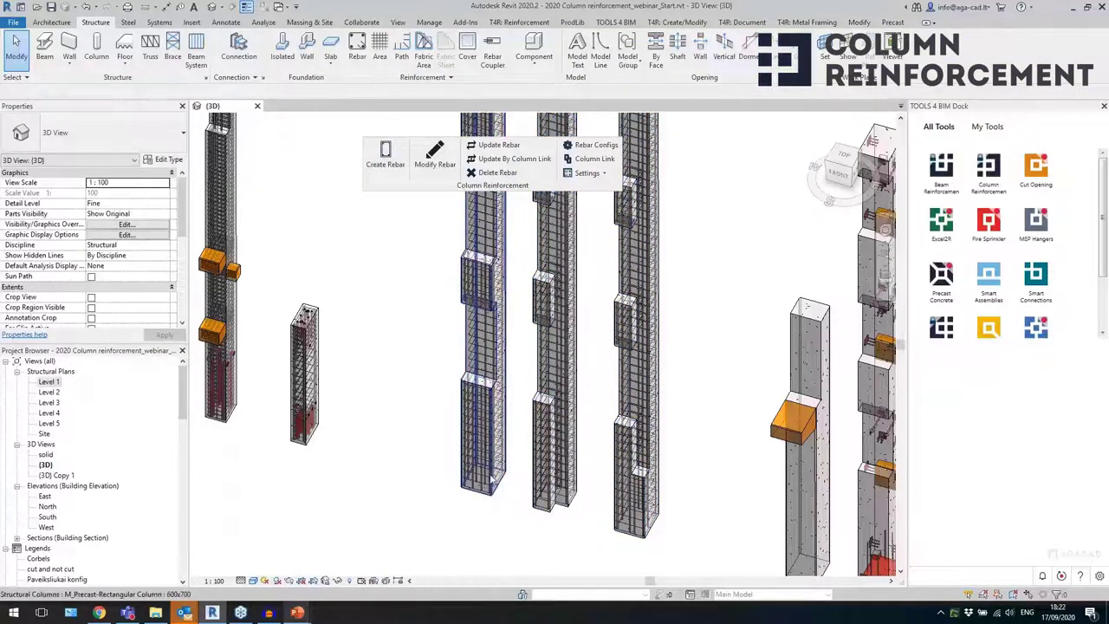
- Inspect the H20 main bars inside the lowest protrusion of the first of the three protrusion columns
left_click(464, 369)
scroll(464, 380, "up", 5)
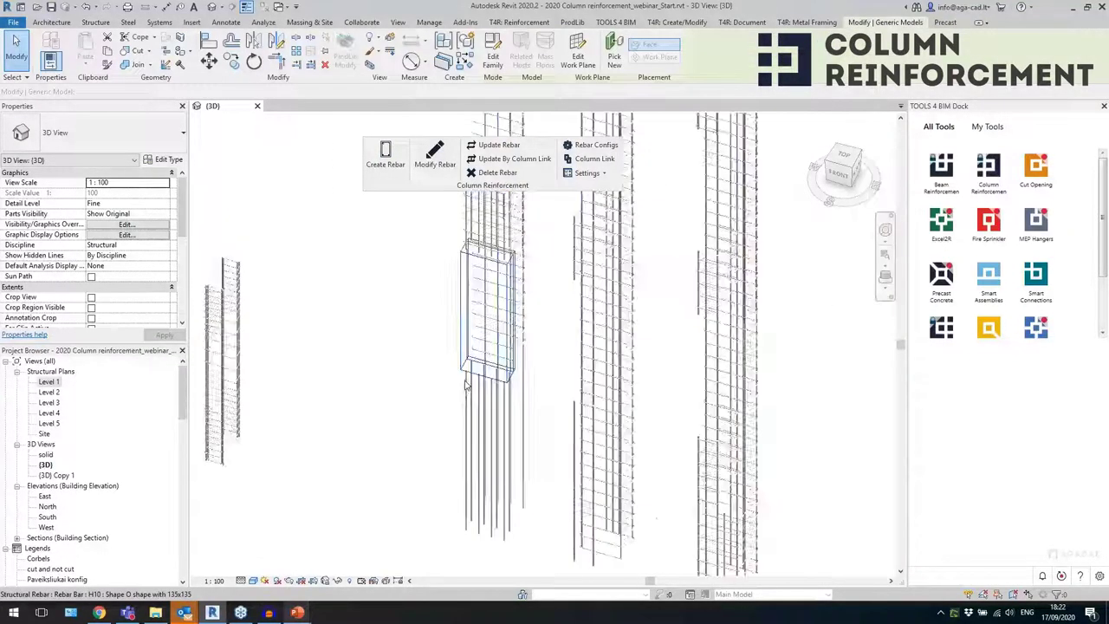
left_click(472, 386)
middle_click_drag(472, 385, 393, 391, "shift")
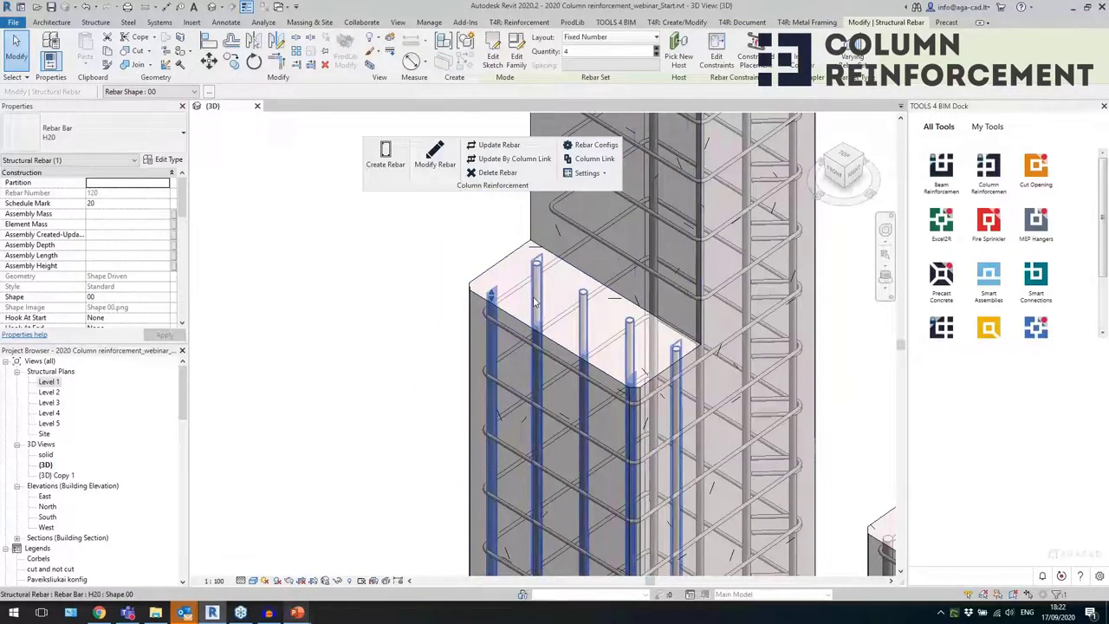
mouse_move(516, 328)
middle_mouse_down("shift")
mouse_move(395, 331)
mouse_move(502, 360)
mouse_move(507, 330)
middle_mouse_up("shift")
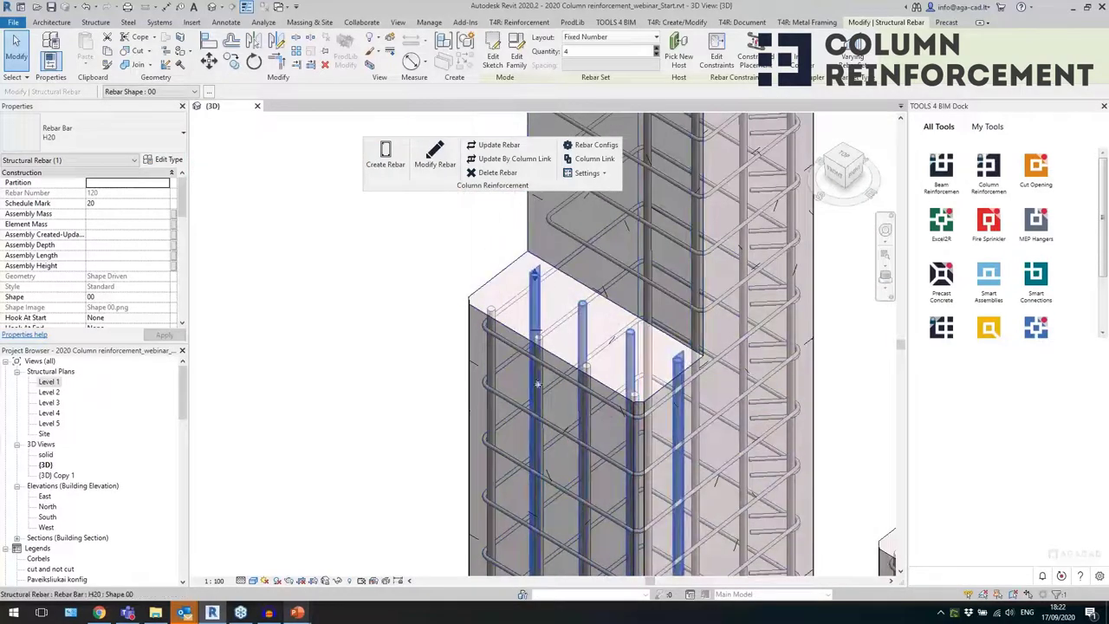
scroll(579, 364, "down", 3)
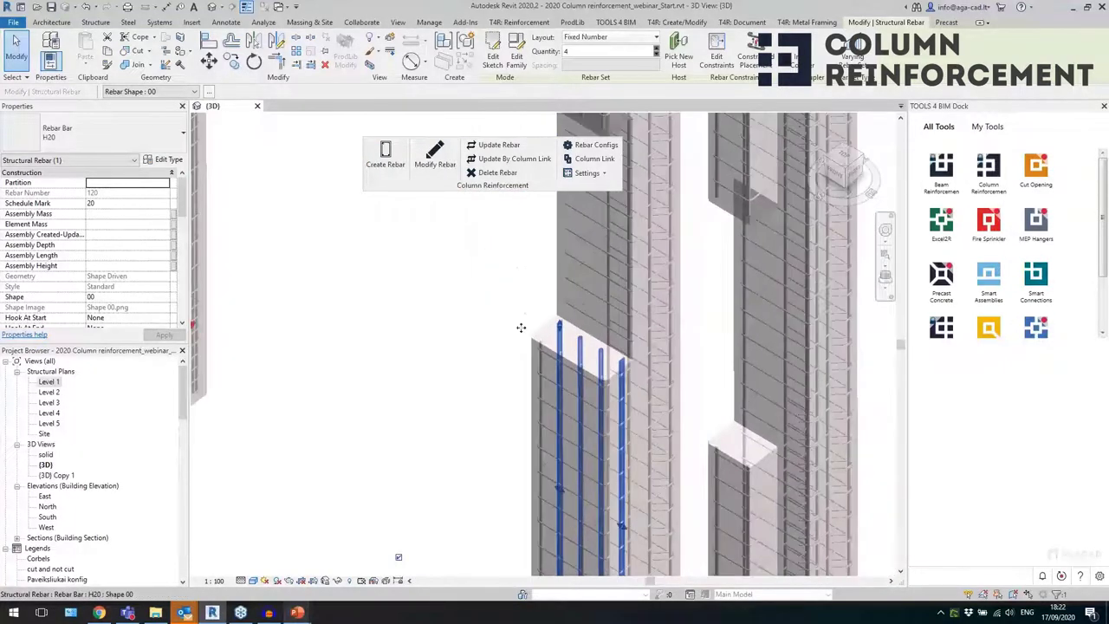
- Inspect the H10 stirrups above the lowest protrusion of the first column, including how they cover the recessed section
left_click(579, 293)
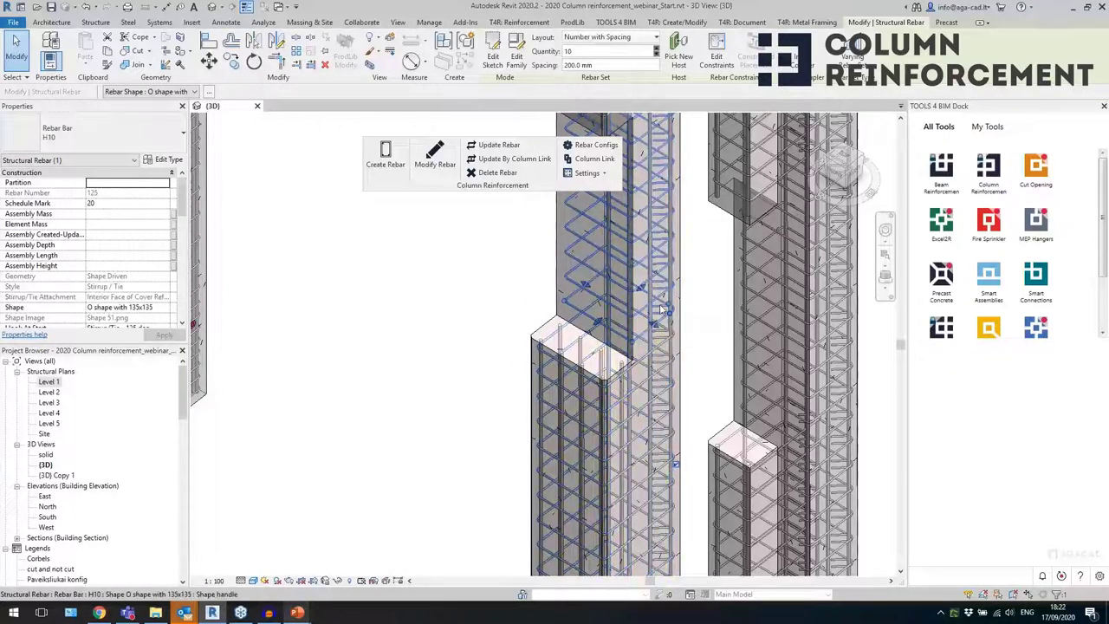
middle_click_drag(560, 380, 673, 312, "shift")
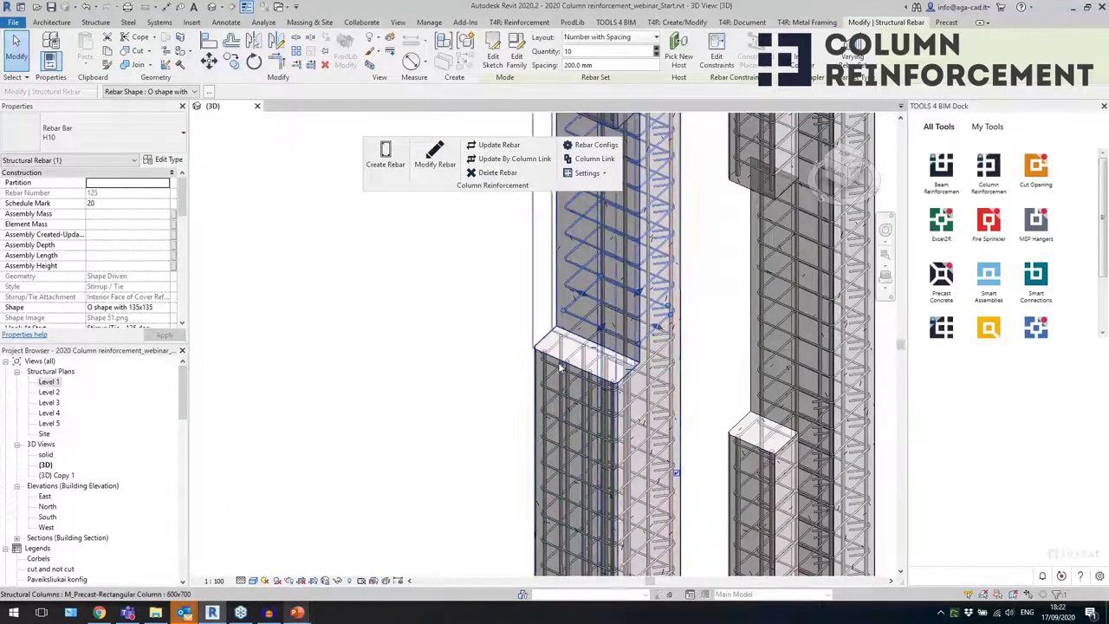
scroll(535, 416, "down", 3)
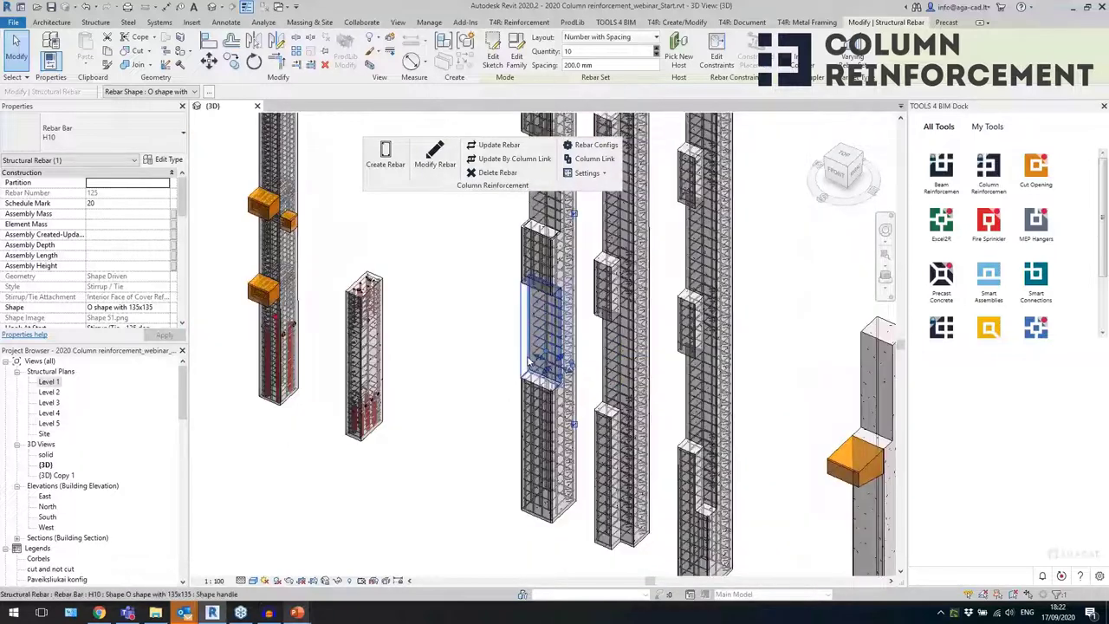
scroll(466, 438, "down", 3)
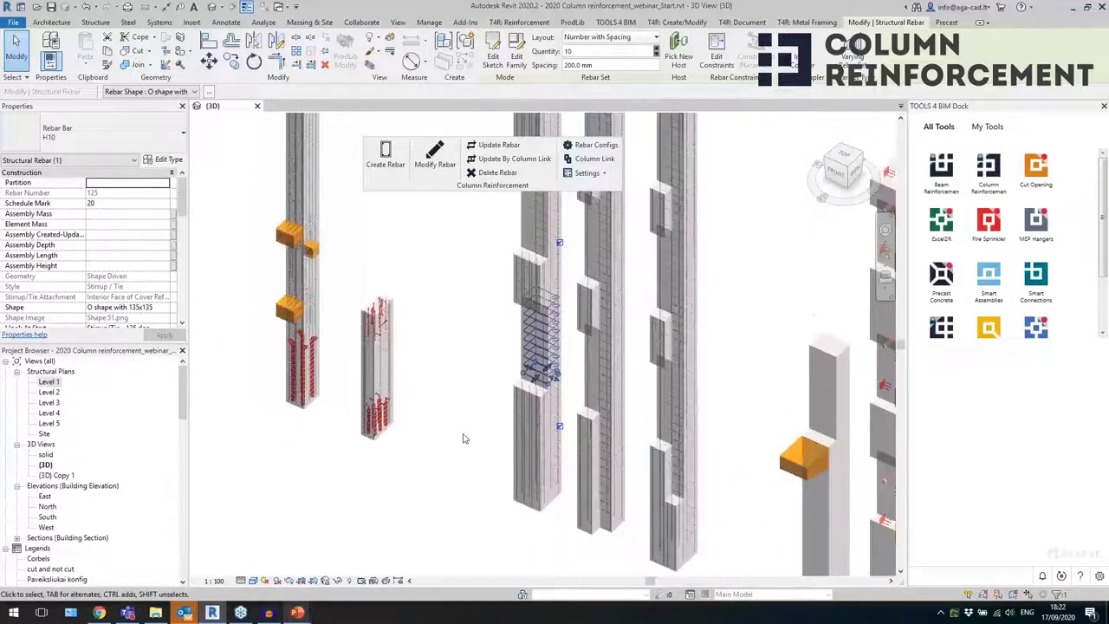
left_click(470, 354)
middle_click_drag(475, 390, 438, 378, "shift")
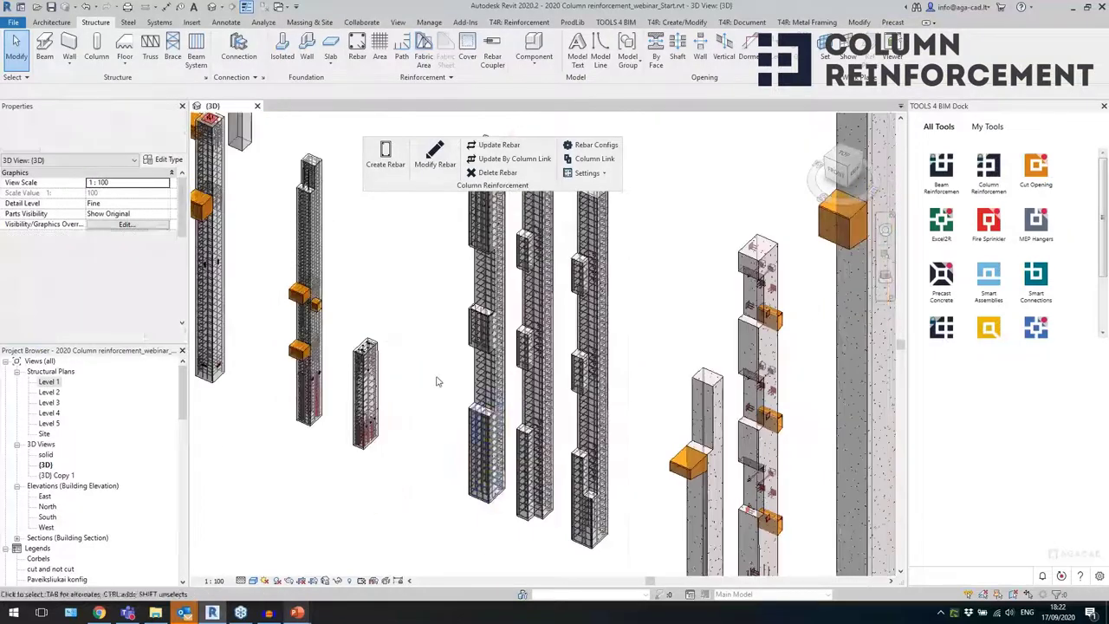
- Inspect the reinforcement at the base of the middle protrusion column
left_click(556, 466)
middle_click_drag(556, 466, 445, 319, "shift")
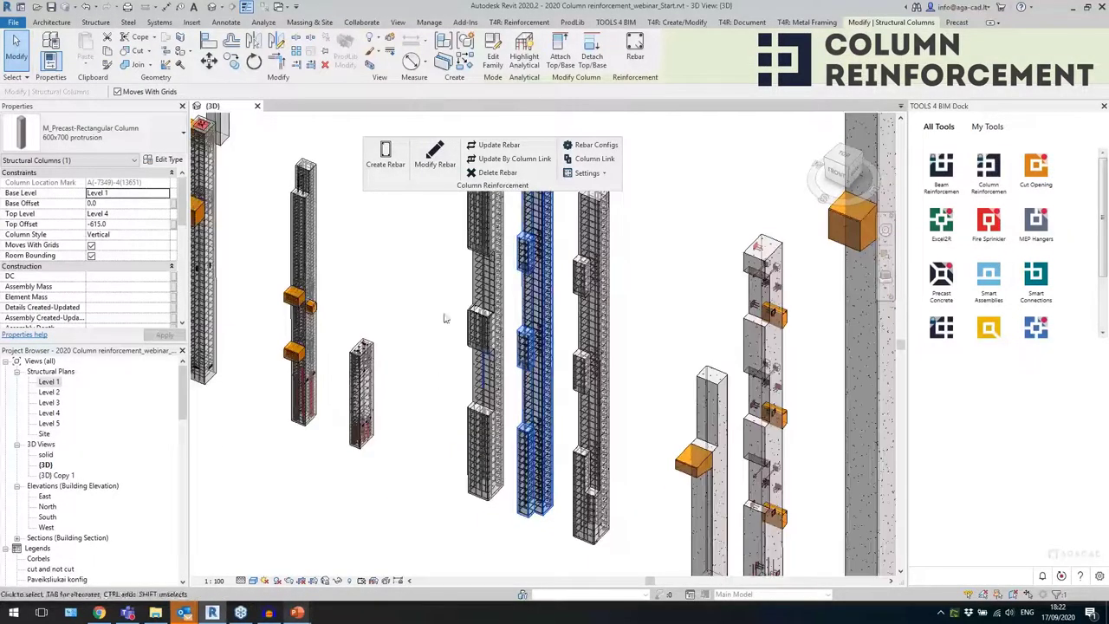
scroll(517, 532, "up", 5)
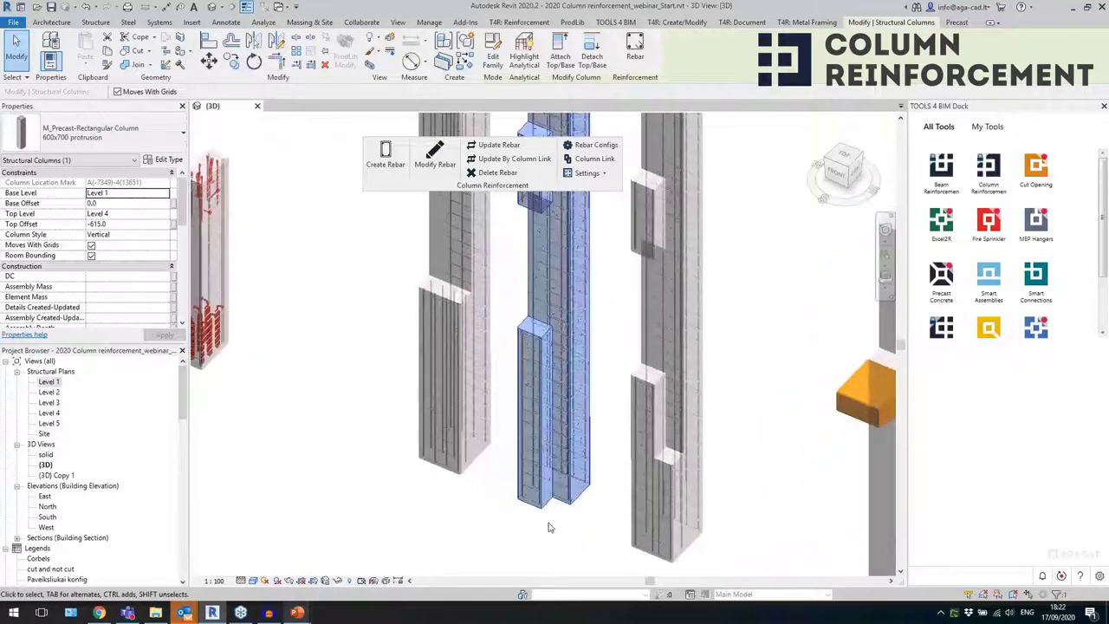
left_click(527, 540)
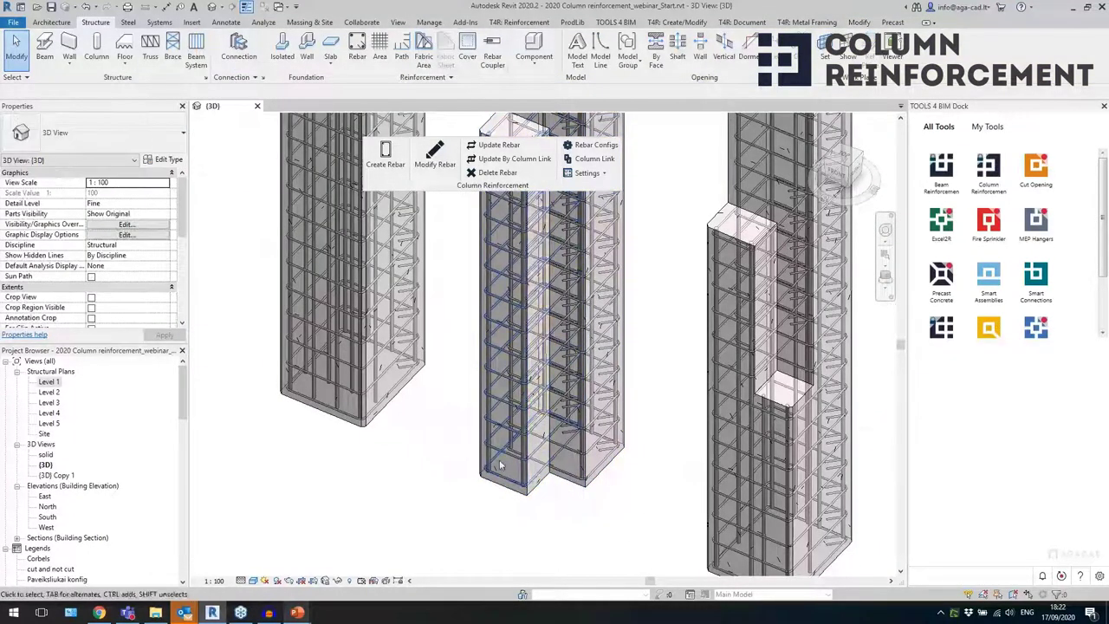
scroll(517, 478, "up", 2)
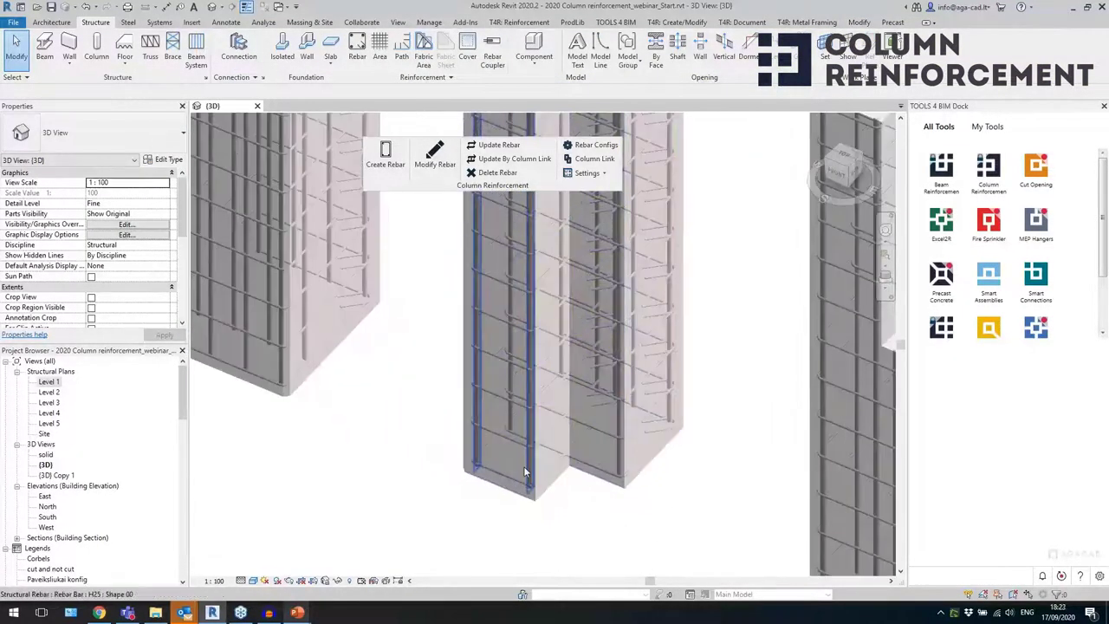
- Set the H25 FrontProtrusion bar count to 3 in the middle column's main rebar layout and save the configuration
left_click(517, 480)
middle_click_drag(517, 479, 520, 530, "shift")
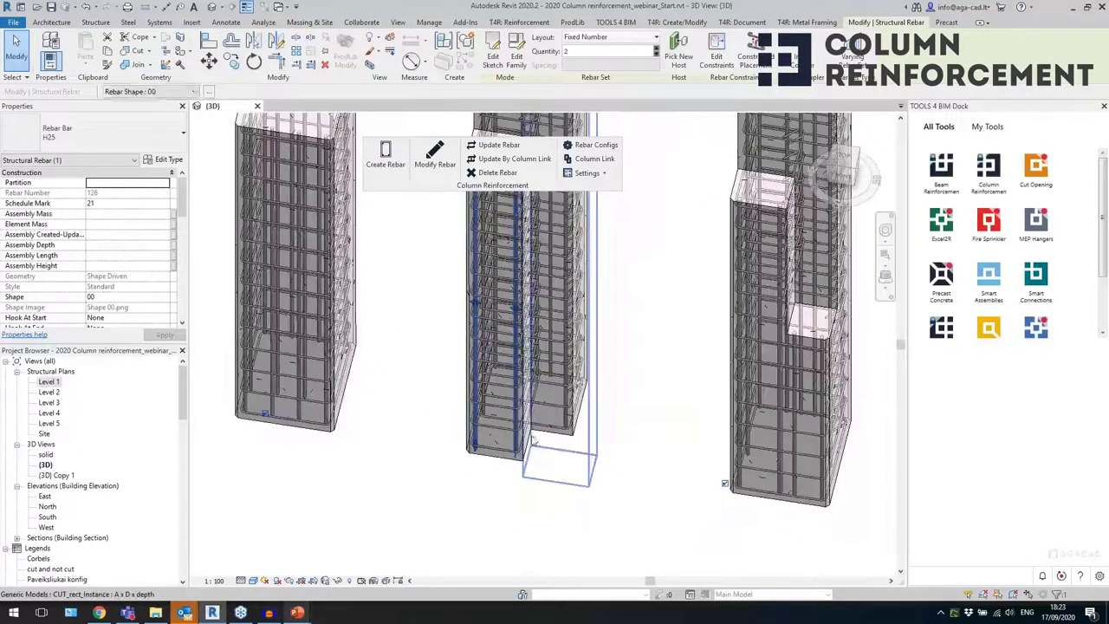
scroll(461, 488, "down", 3)
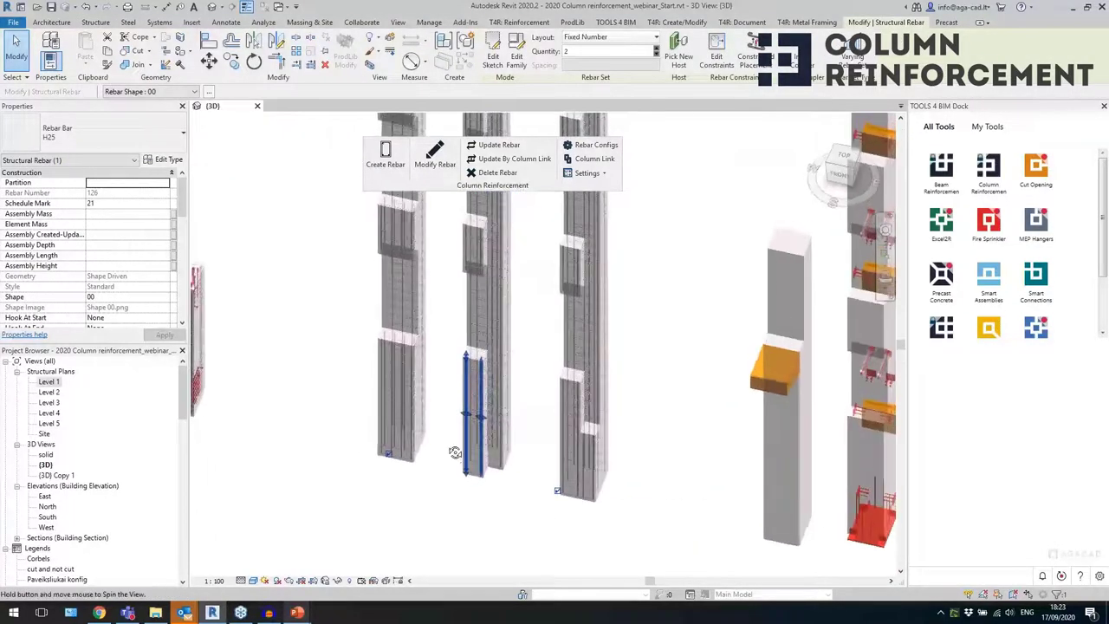
left_click(432, 165)
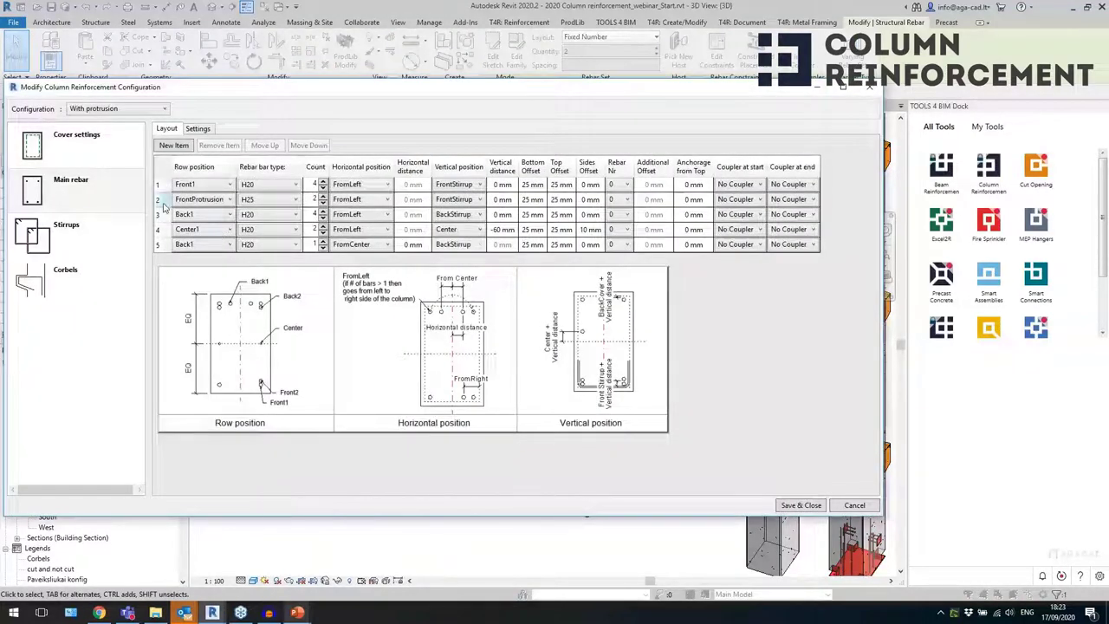
left_click(163, 201)
left_click(161, 186)
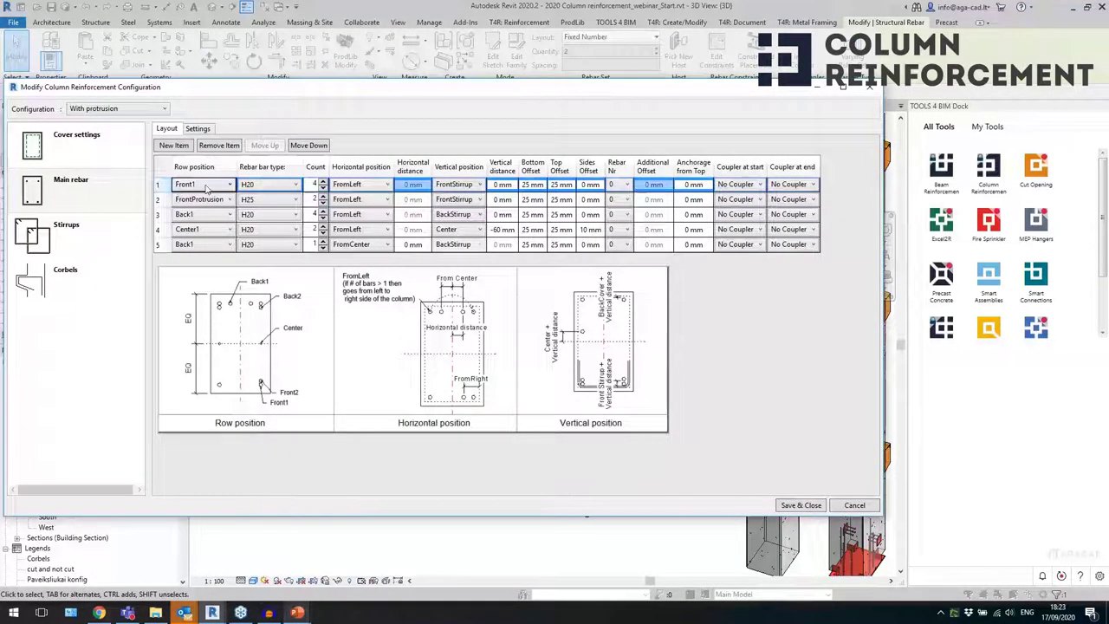
left_click(168, 201)
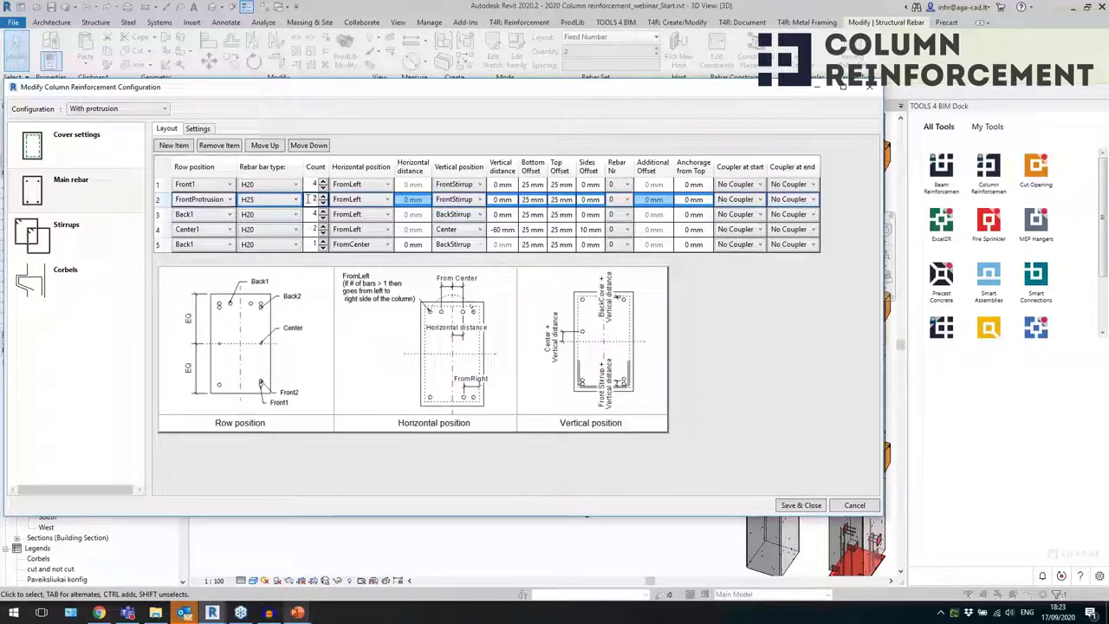
left_click(249, 201)
left_click(267, 204)
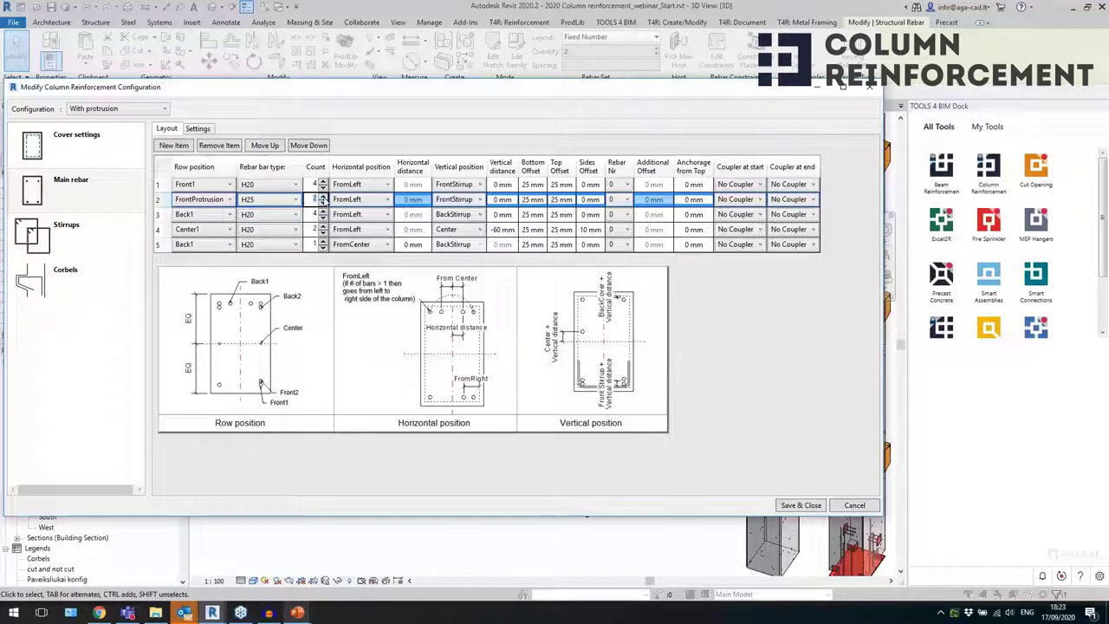
left_click(799, 505)
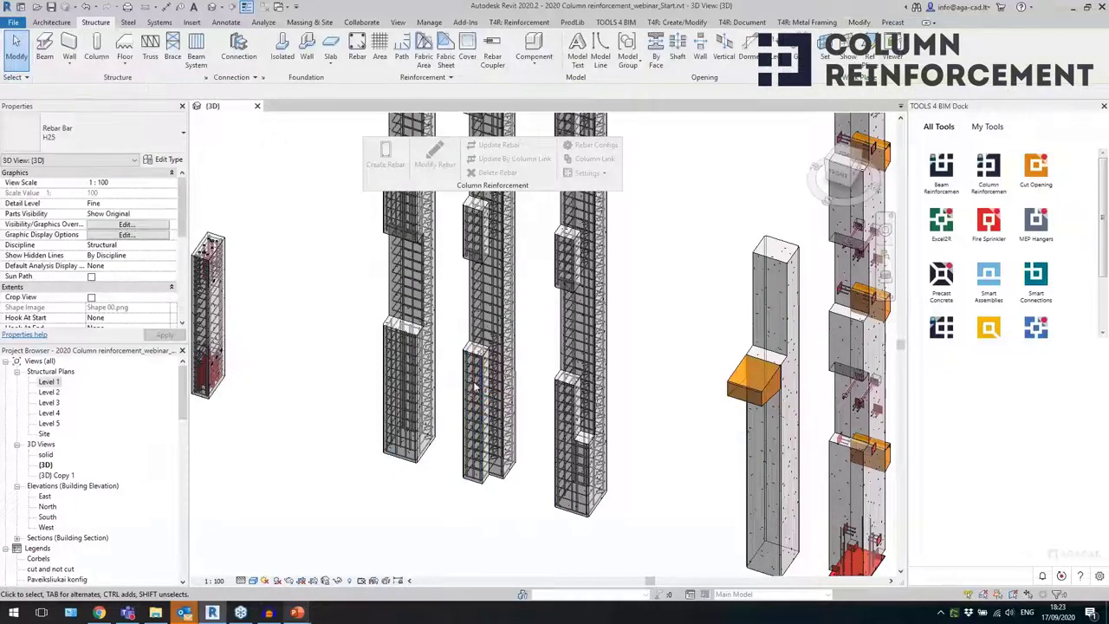
- Examine the H25 bars in the middle column's lowest protrusion and the H20 bars in the adjacent column's protrusion
scroll(475, 507, "up", 4)
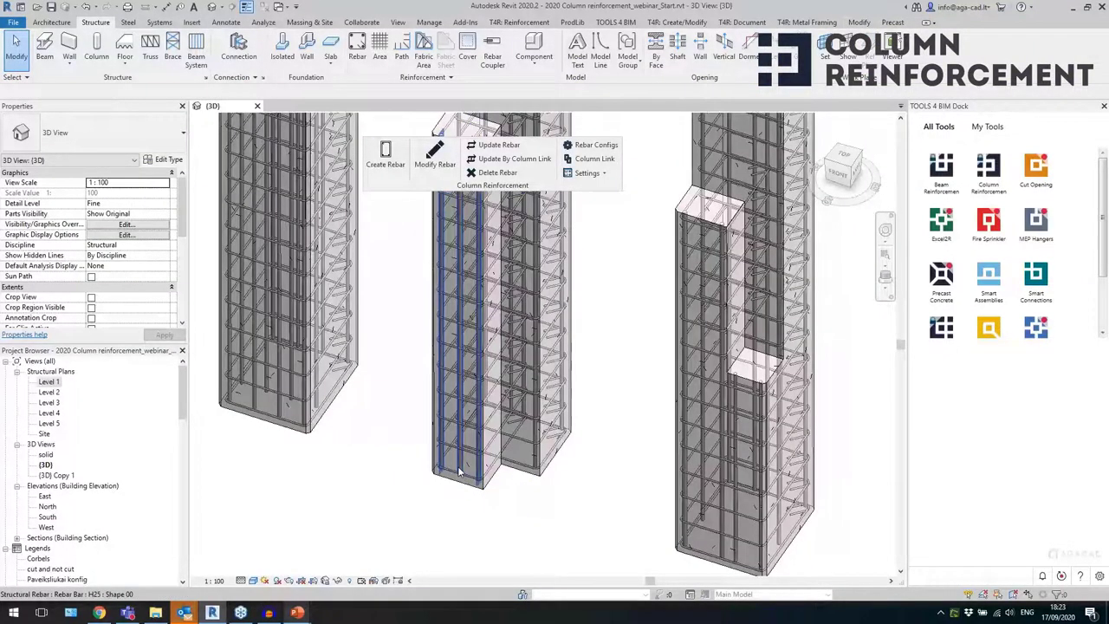
left_click(459, 472)
middle_click_drag(463, 515, 464, 481, "shift")
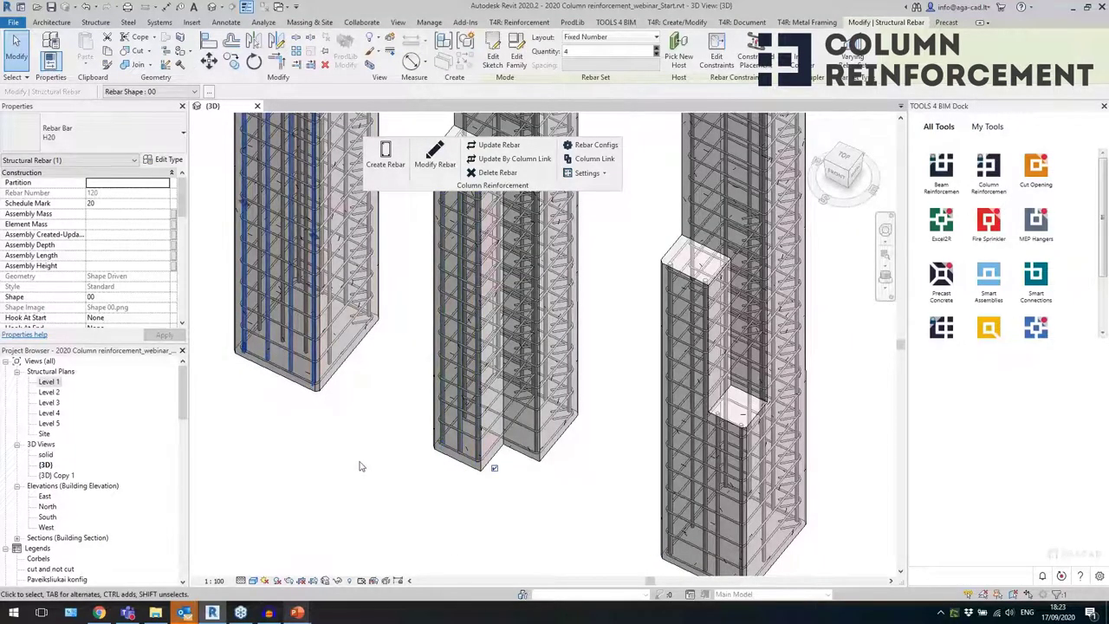
middle_click_drag(394, 313, 384, 454)
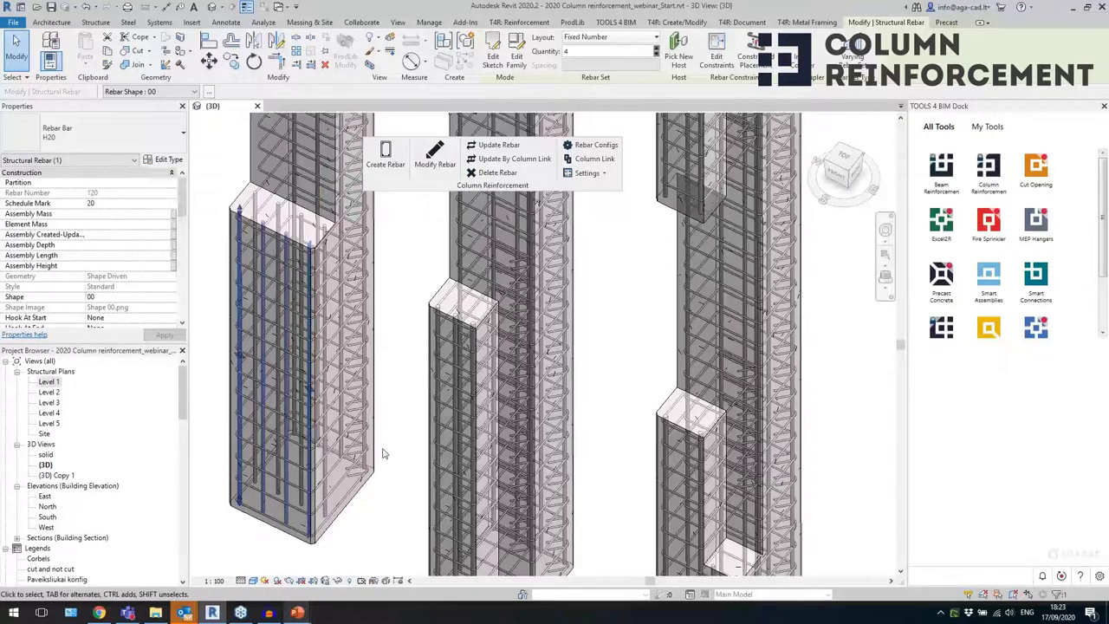
- Inspect the H10 stirrups running along the main shaft of the middle protrusion column
middle_click_drag(398, 346, 446, 290, "shift")
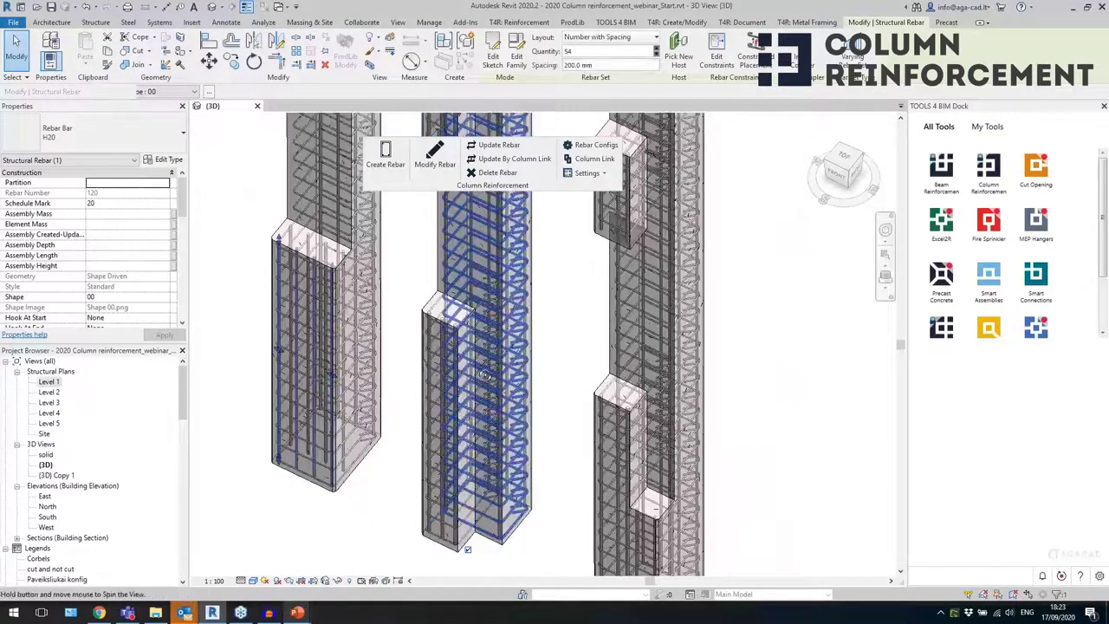
middle_click_drag(484, 374, 508, 446, "shift")
left_click(507, 438)
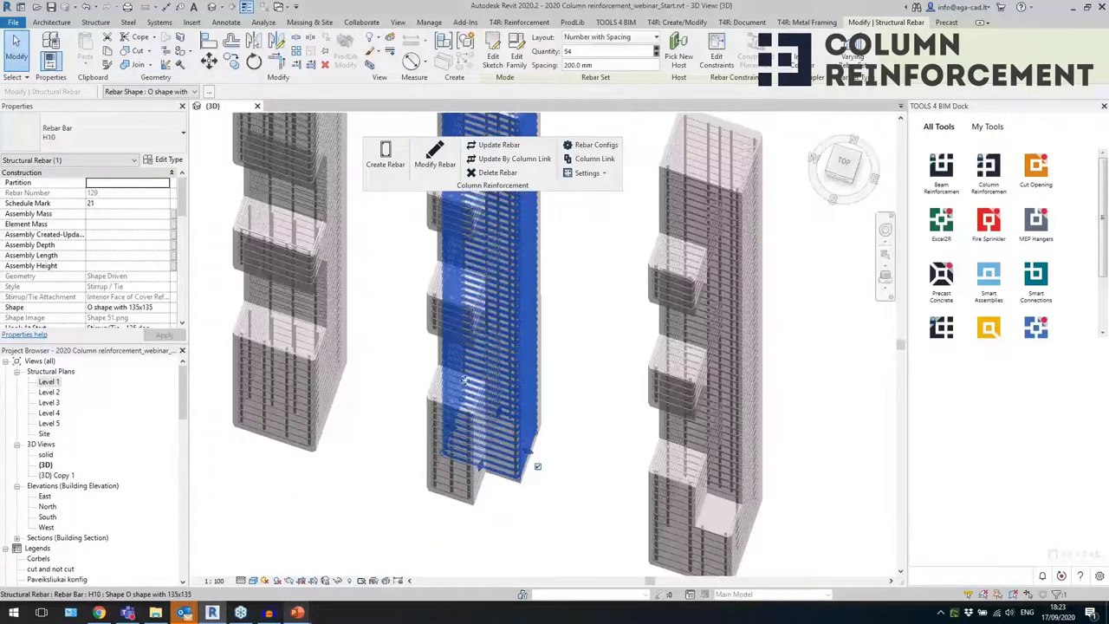
- Examine the H10 stirrup set around the middle column's protrusion
scroll(499, 355, "up", 8)
key("Escape")
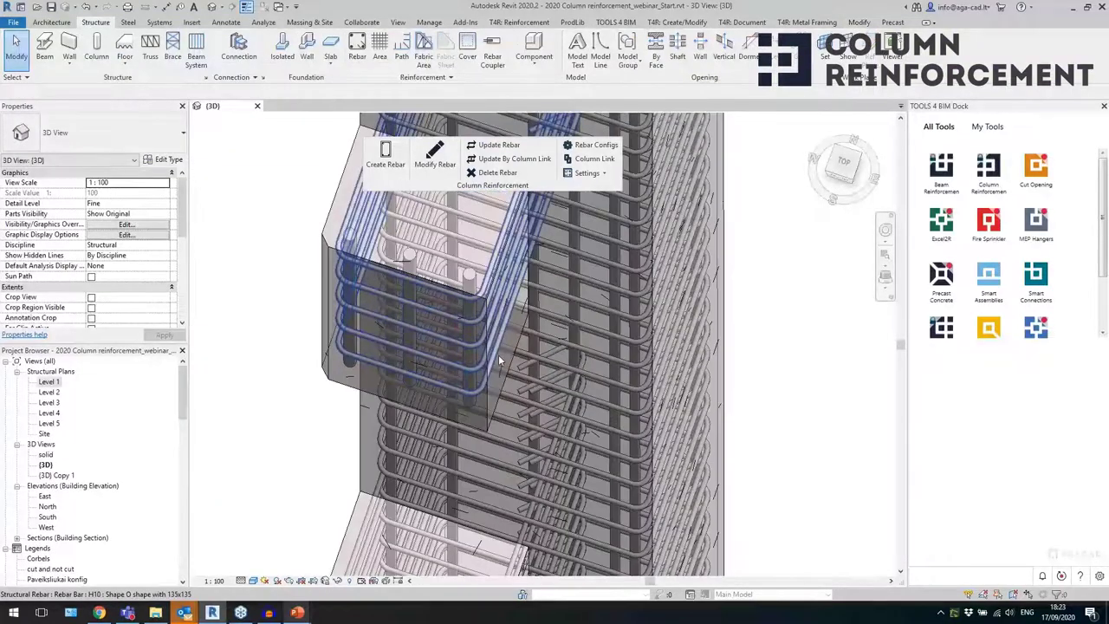
left_click(498, 360)
scroll(494, 381, "down", 6)
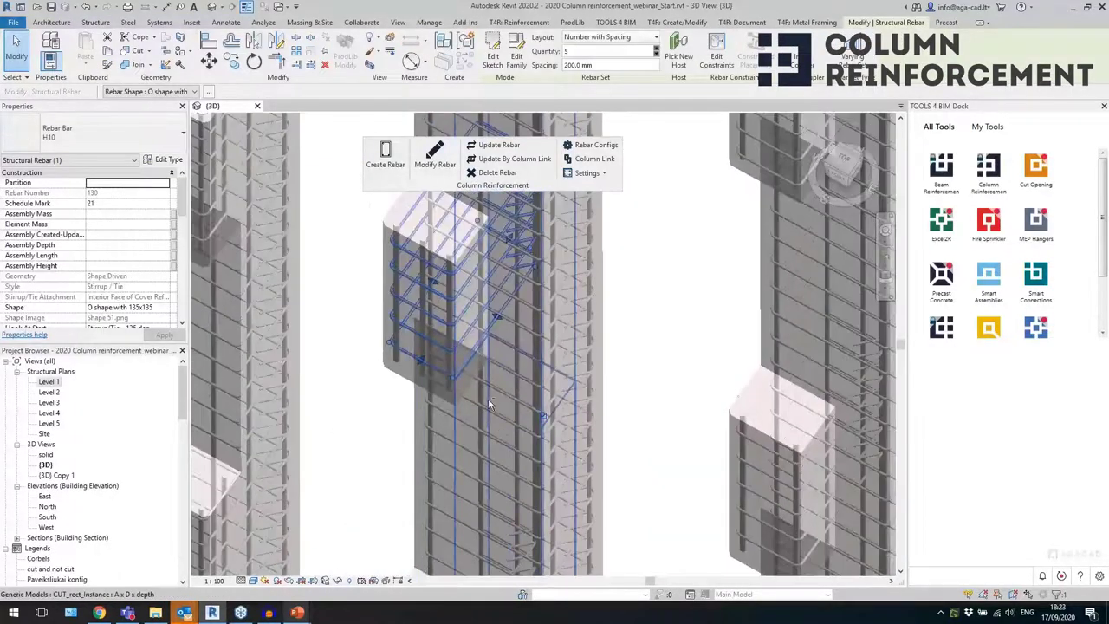
middle_click_drag(489, 403, 451, 338, "shift")
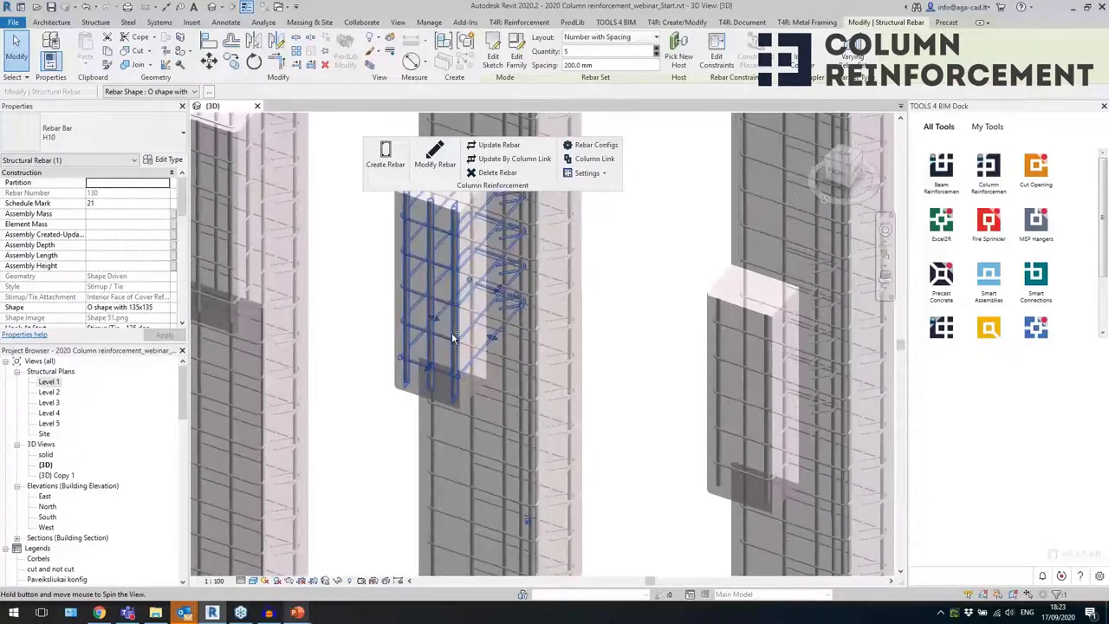
scroll(417, 391, "down", 3)
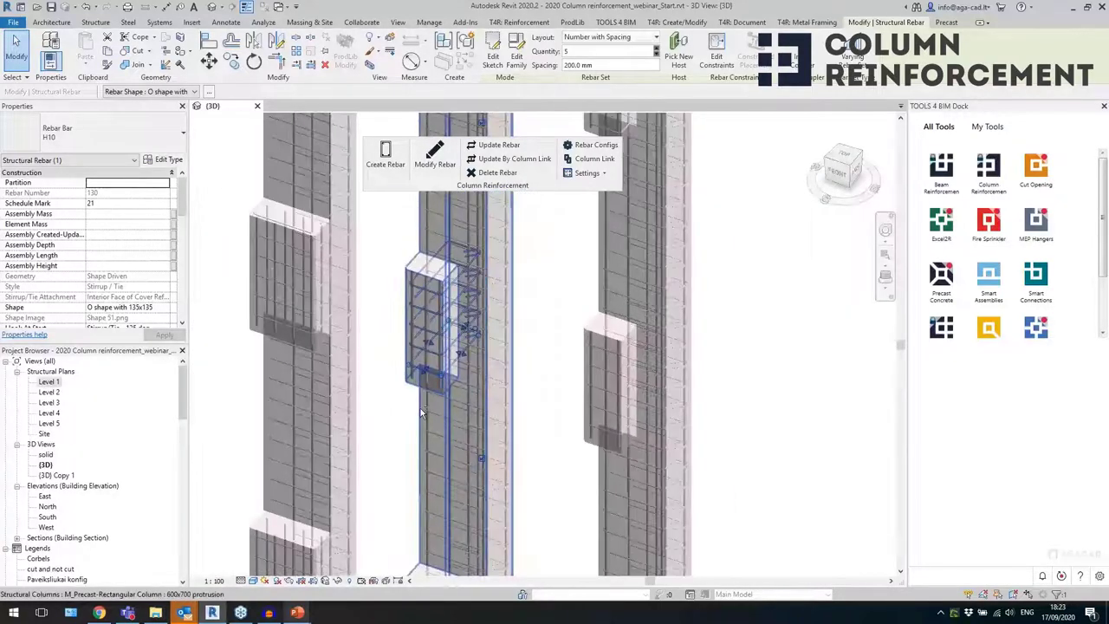
- Examine the H20 longitudinal bar running beside the middle column's protrusion
scroll(479, 354, "up", 5)
key("Escape")
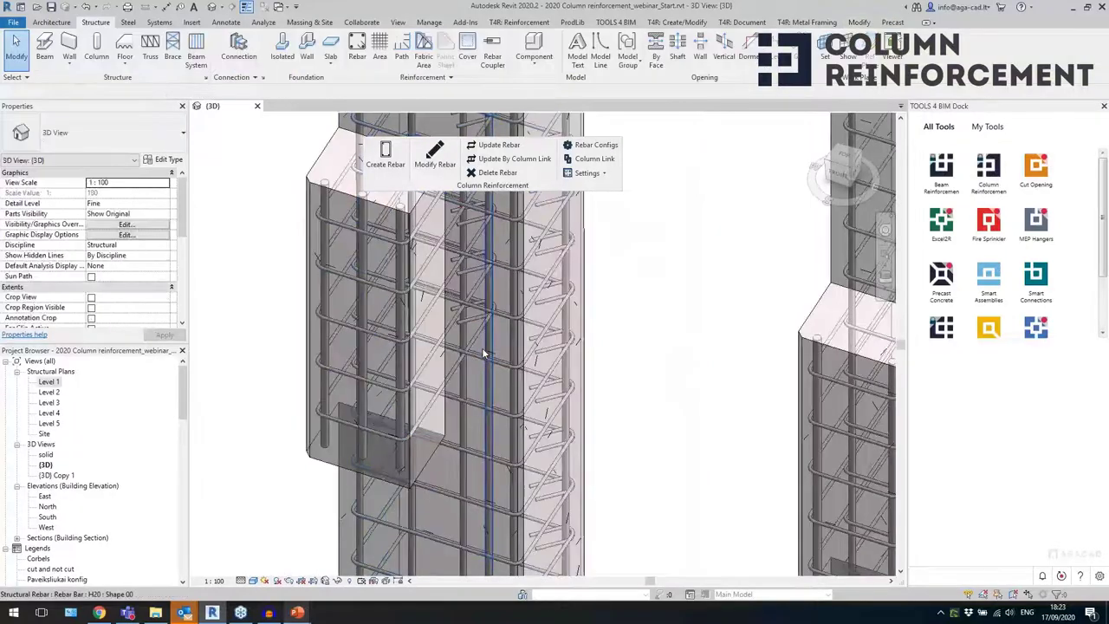
left_click(482, 347)
middle_click_drag(482, 348, 365, 242, "shift")
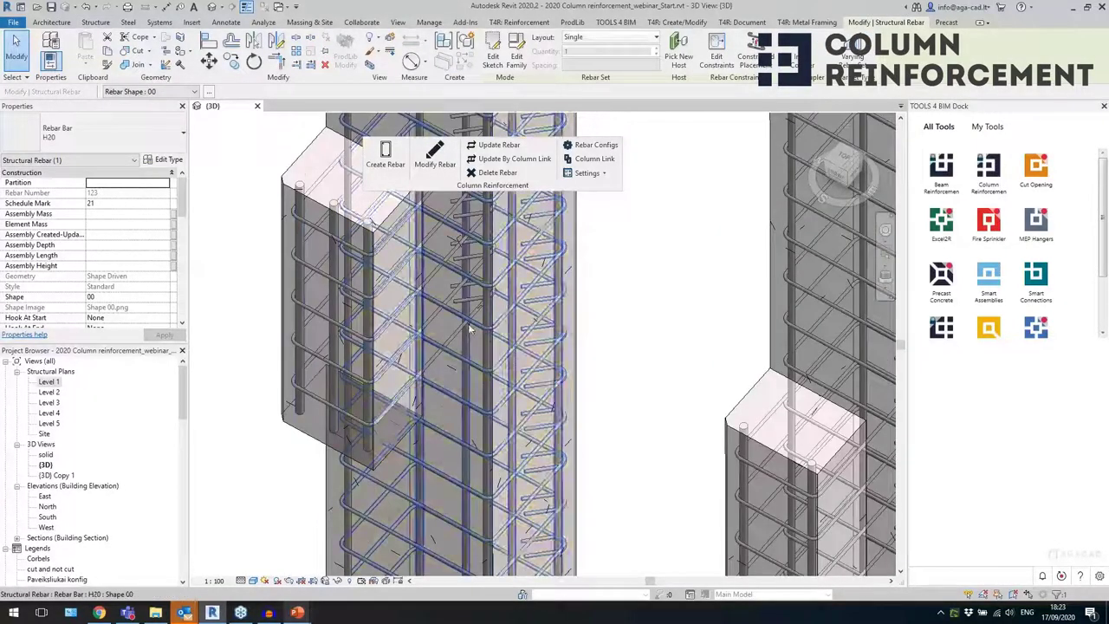
key("Escape")
scroll(470, 318, "down", 6)
- Examine the rectangular cut voids that notch the lower part of the third reinforced column
middle_click_drag(588, 448, 494, 377, "shift")
left_click(494, 378)
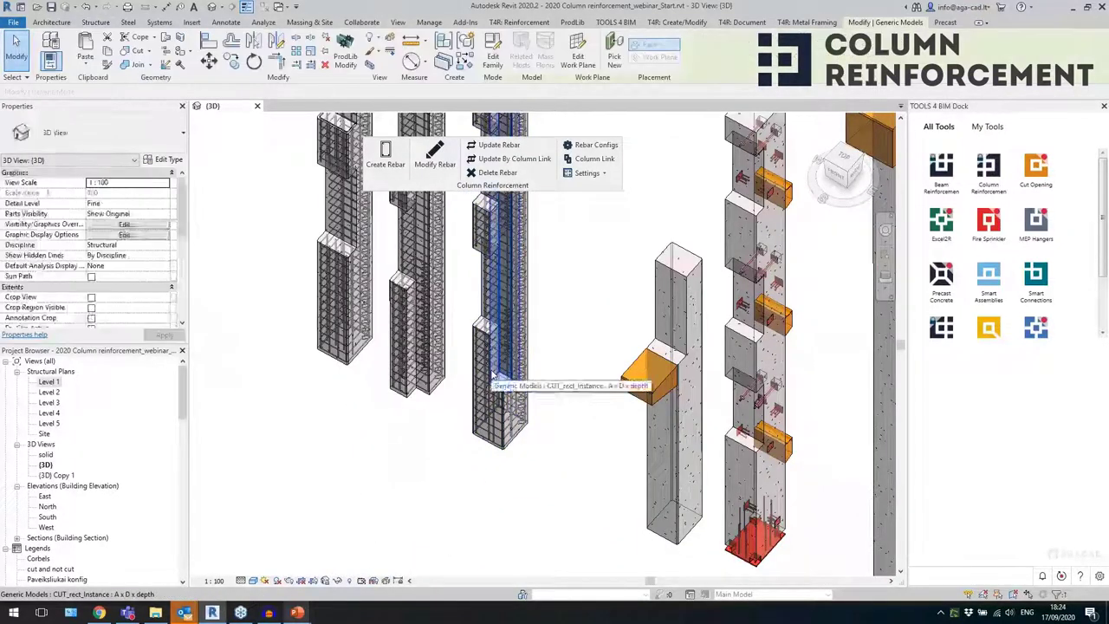
scroll(485, 382, "up", 3)
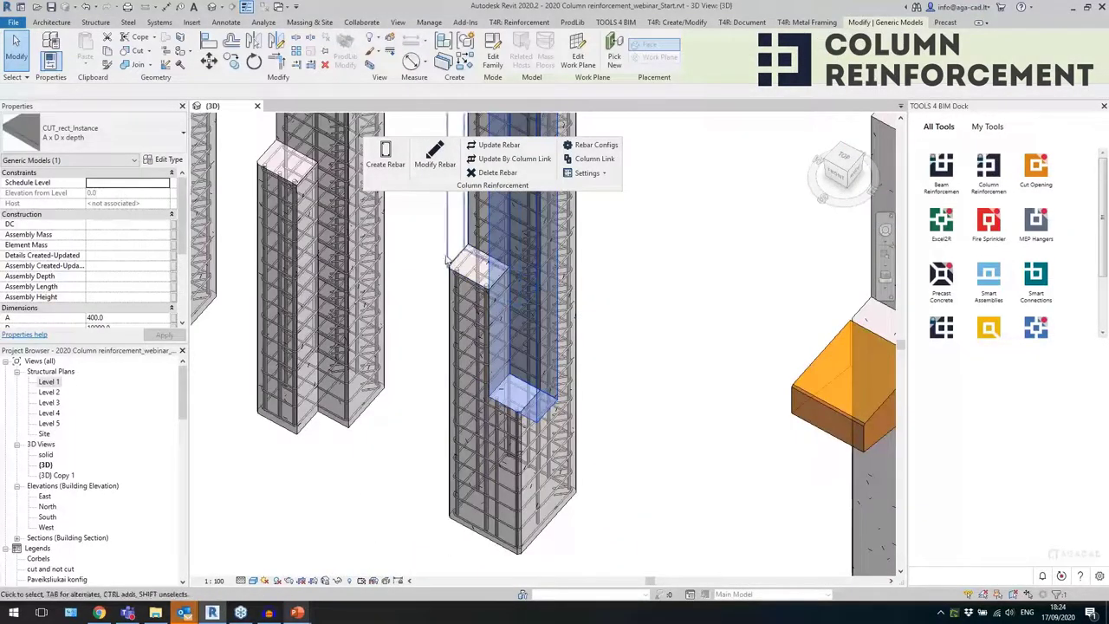
left_click(447, 260)
left_click(520, 395)
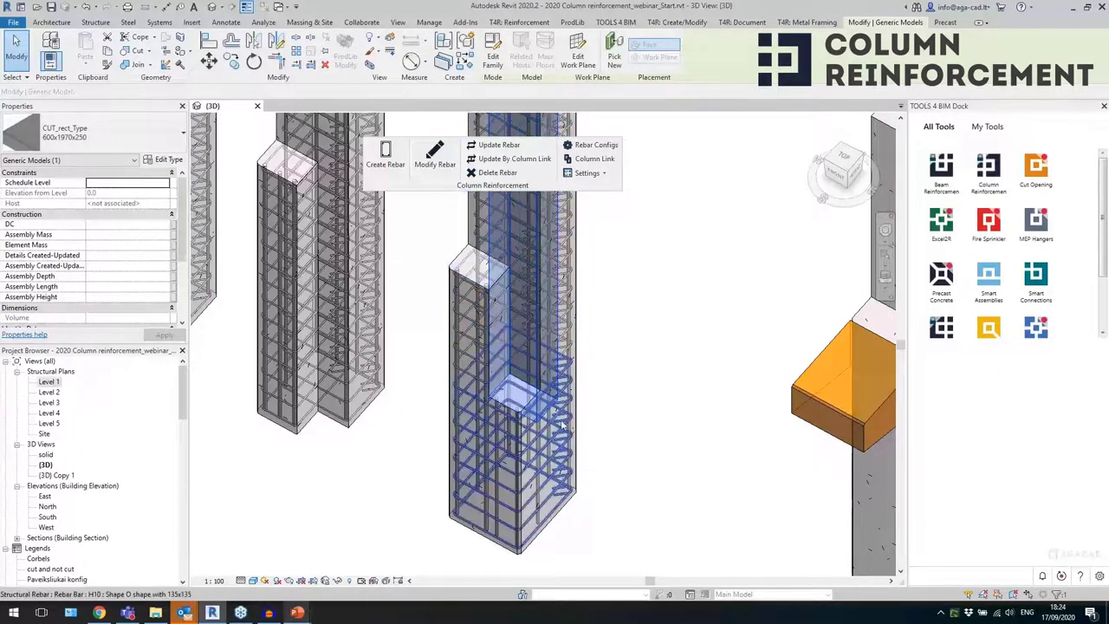
middle_click_drag(602, 404, 616, 267, "shift")
left_click(525, 424)
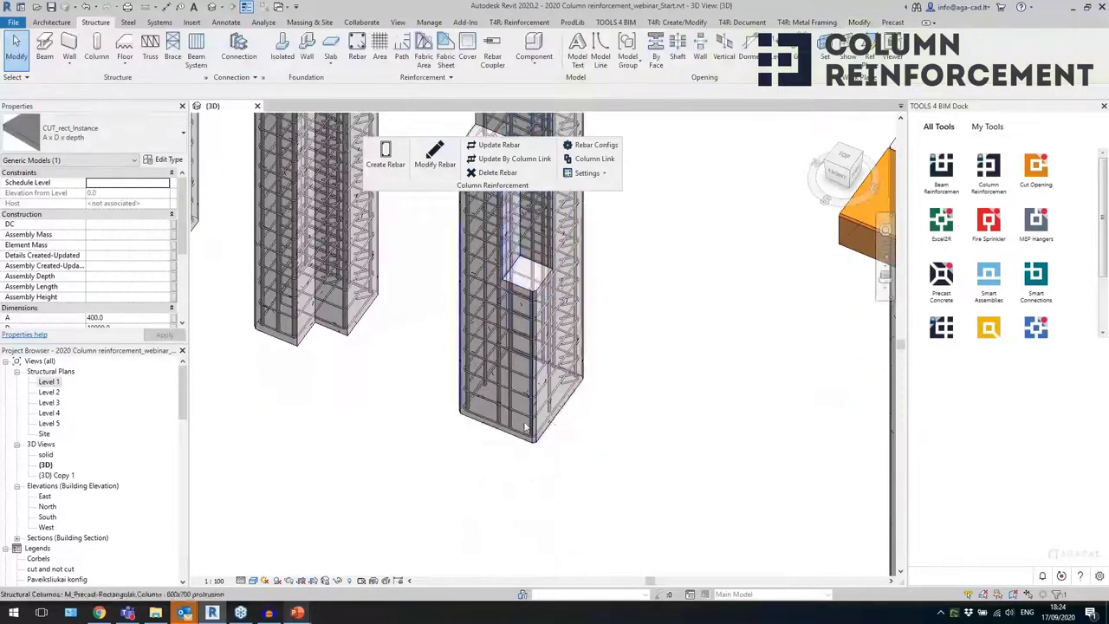
- Compare the H25 vertical bars in the notched column's base with the shorter H20 bars beneath the cut
left_click(500, 417)
scroll(465, 484, "down", 1)
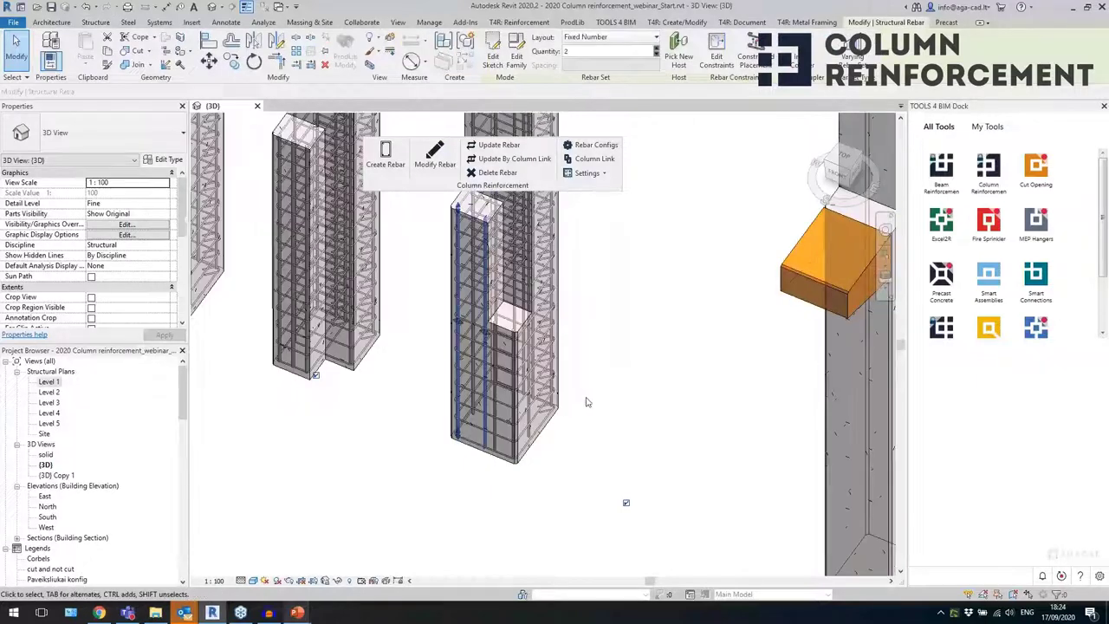
middle_click_drag(596, 418, 594, 438)
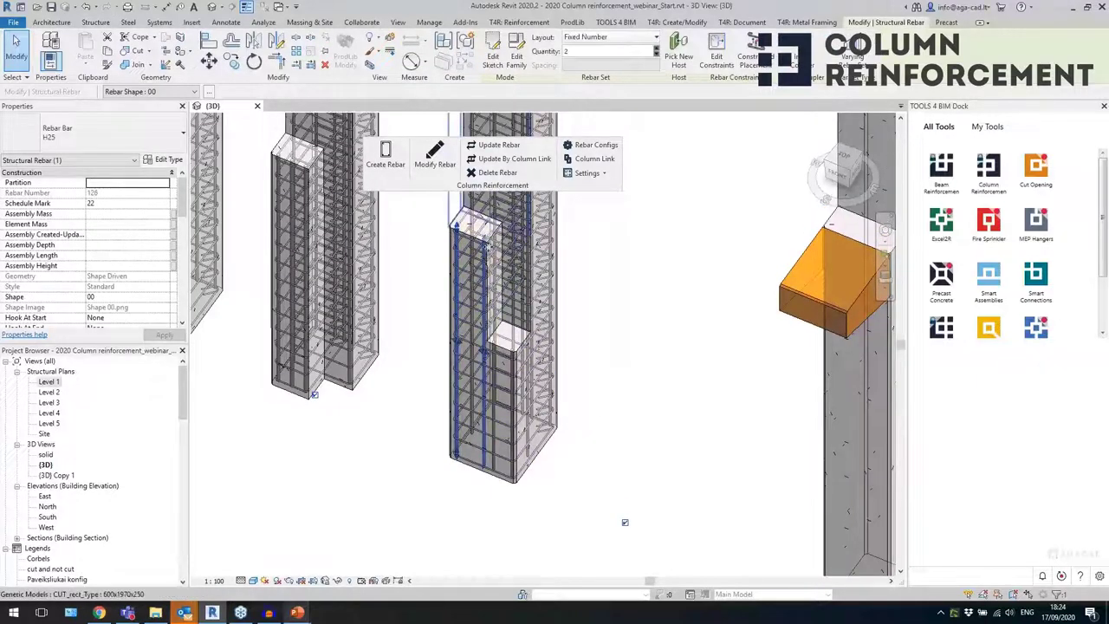
scroll(471, 346, "up", 4)
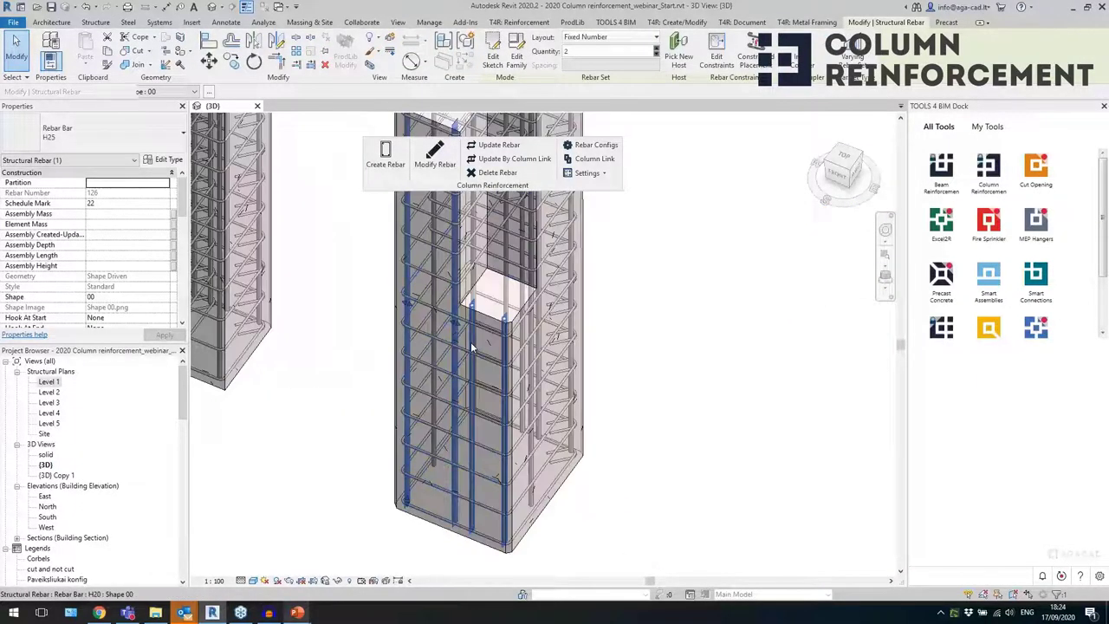
left_click(470, 342)
scroll(614, 438, "down", 3)
middle_click_drag(385, 446, 278, 347)
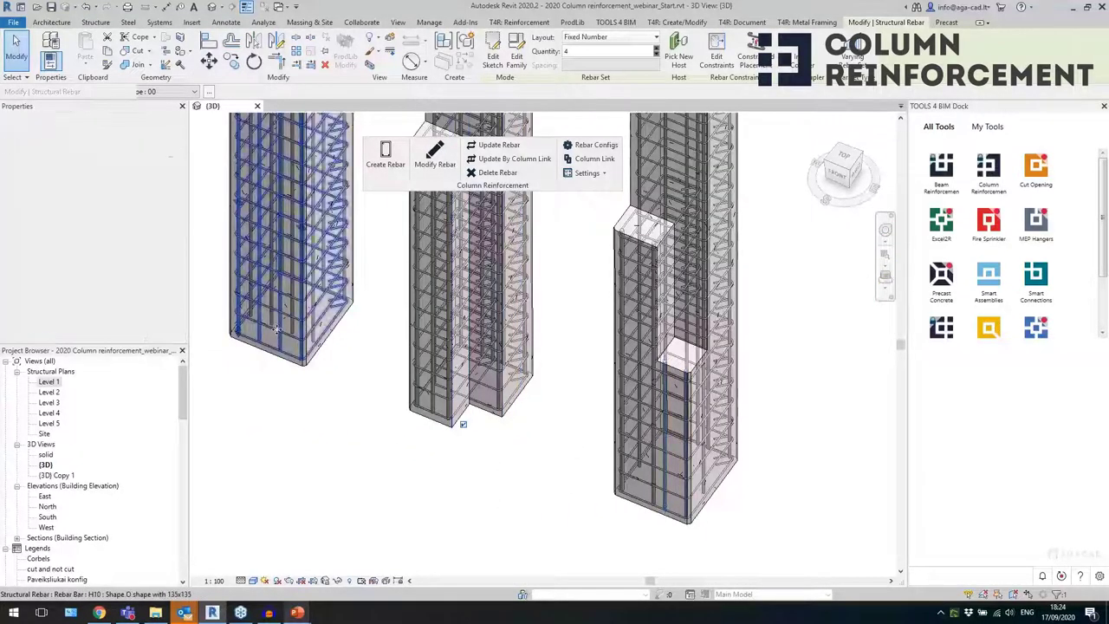
left_click(555, 505)
- Recheck the H25 longitudinal bar set in the base of the notched column
scroll(687, 521, "up", 3)
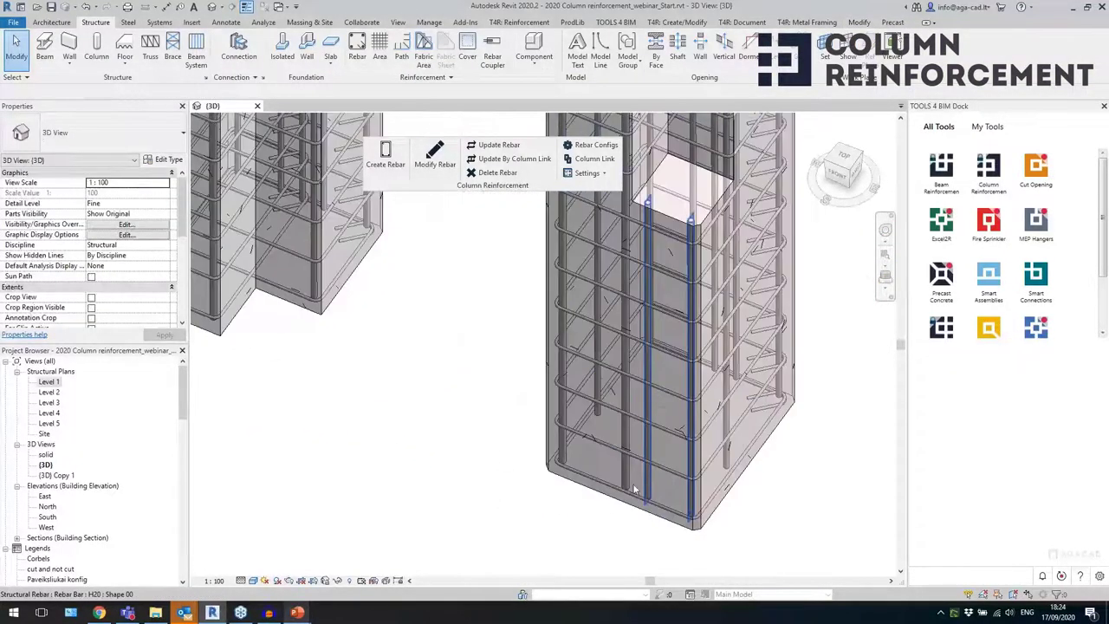
left_click(634, 490)
scroll(634, 489, "down", 1)
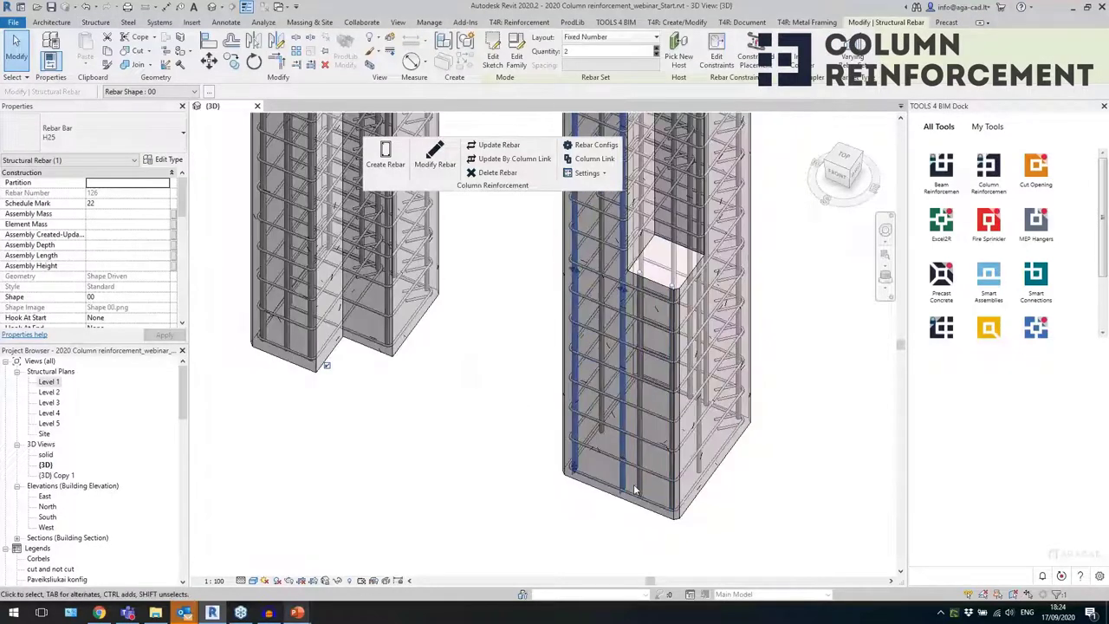
scroll(626, 488, "down", 3)
left_click(512, 501)
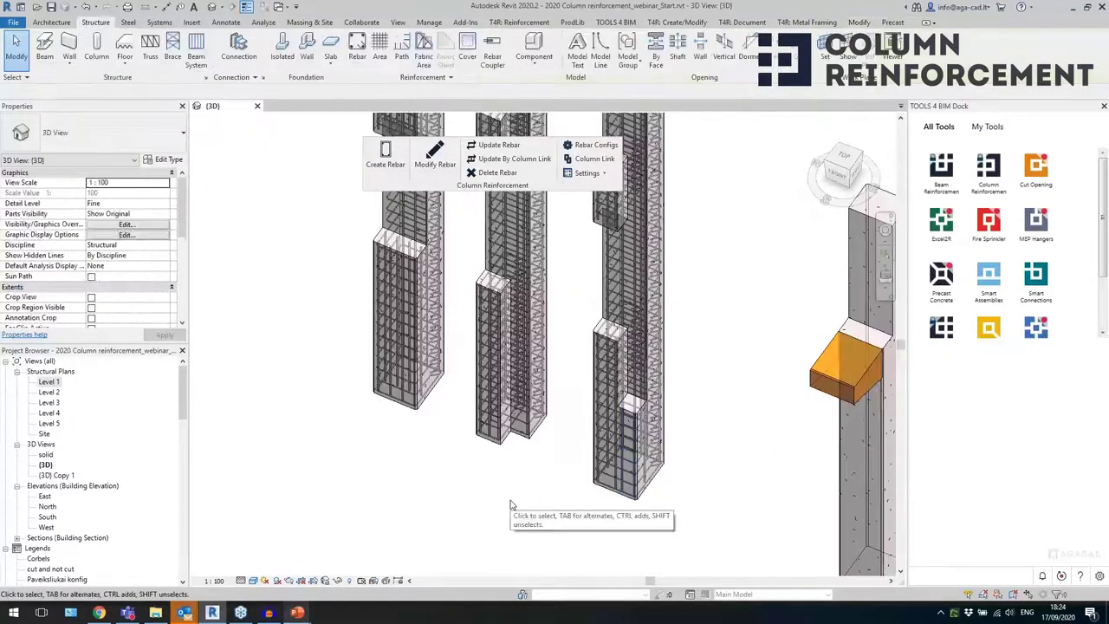
- Select the two precast columns with corbels beside the reinforced ones and create their rebar
scroll(668, 497, "down", 4)
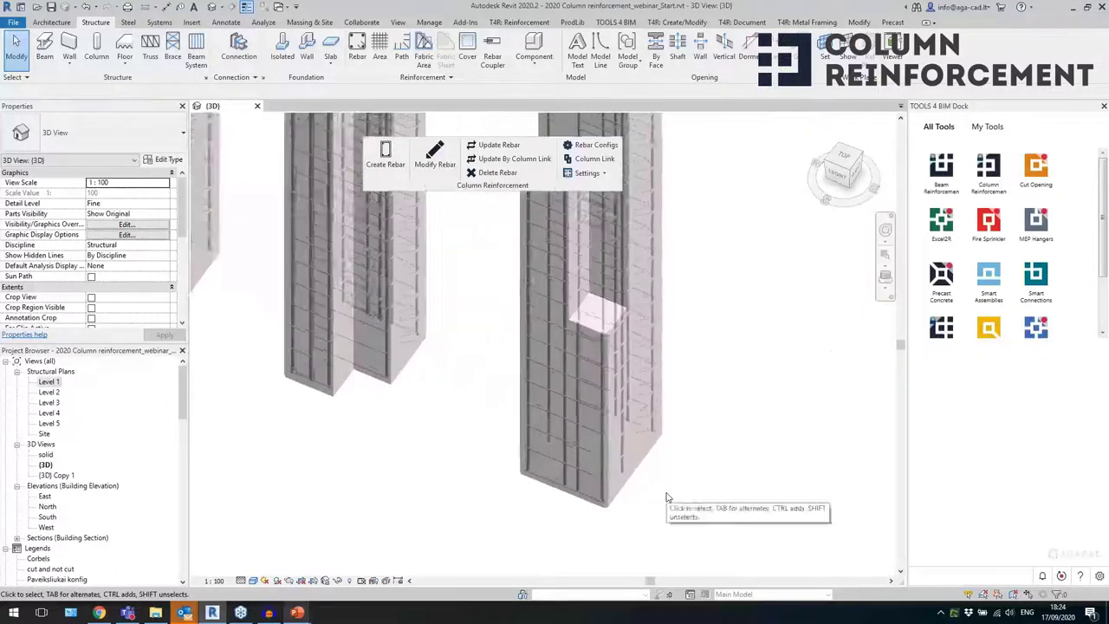
middle_click_drag(566, 422, 445, 465)
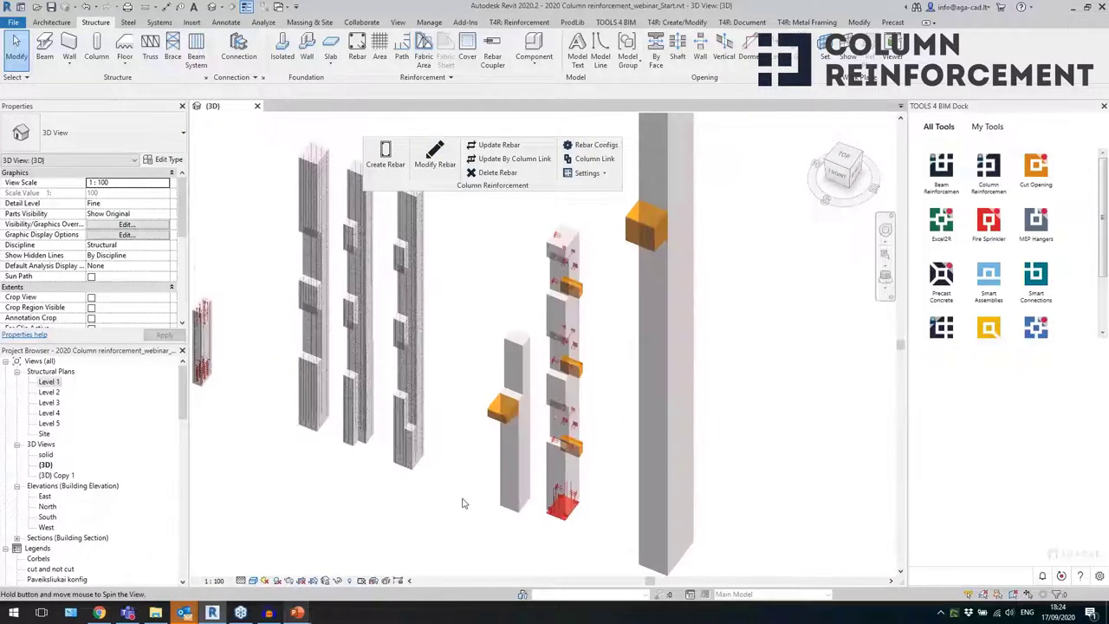
scroll(537, 520, "up", 3)
left_click_drag(436, 424, 435, 425)
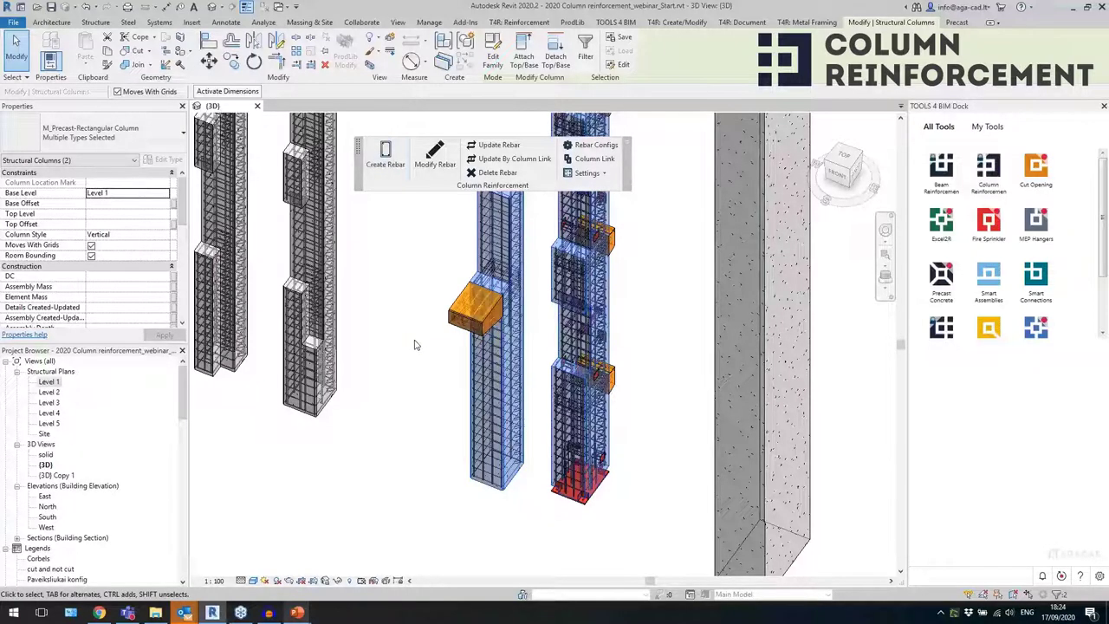
- Examine the cut void above the single-corbel column's bracket and view the surrounding reinforcement from the side
scroll(452, 328, "up", 2)
scroll(451, 328, "down", 2)
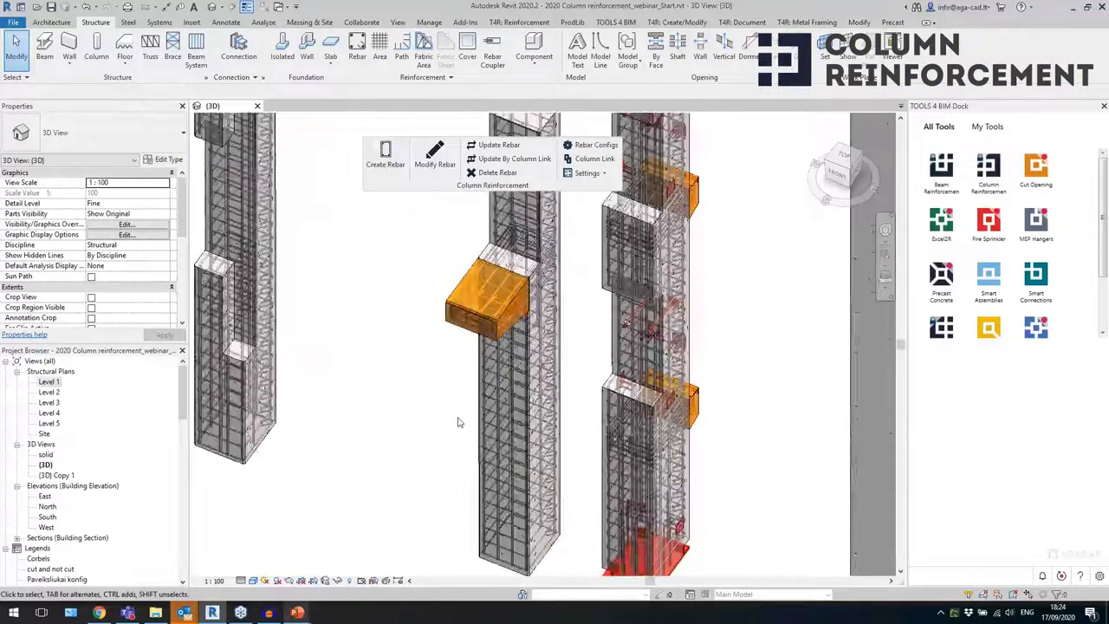
left_click(474, 274)
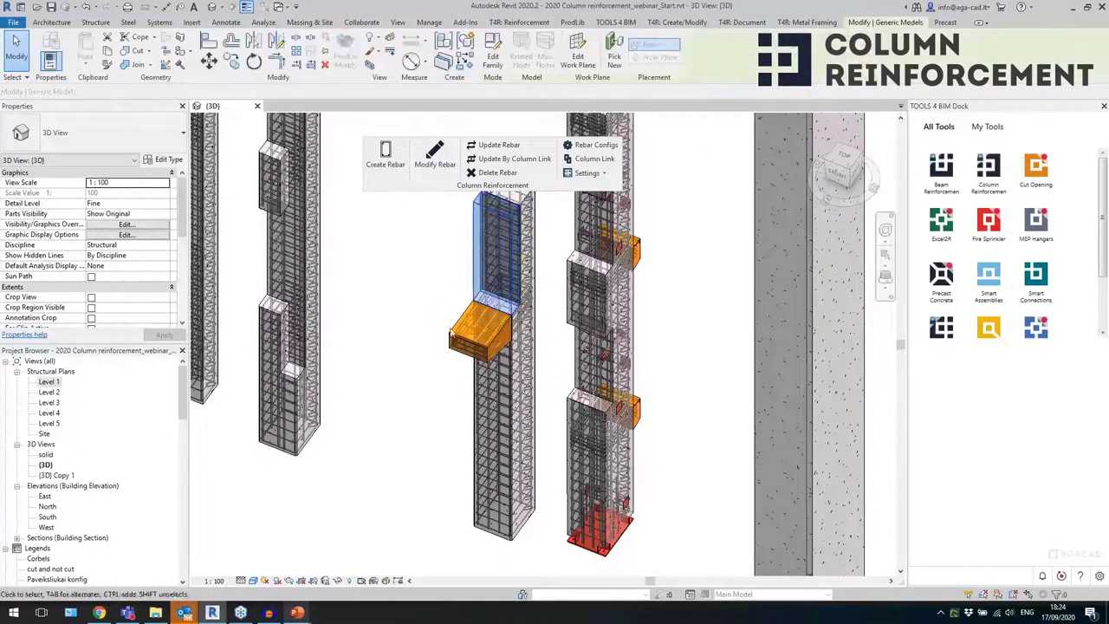
left_click(447, 345)
middle_click_drag(455, 436, 399, 462, "shift")
left_click(425, 443)
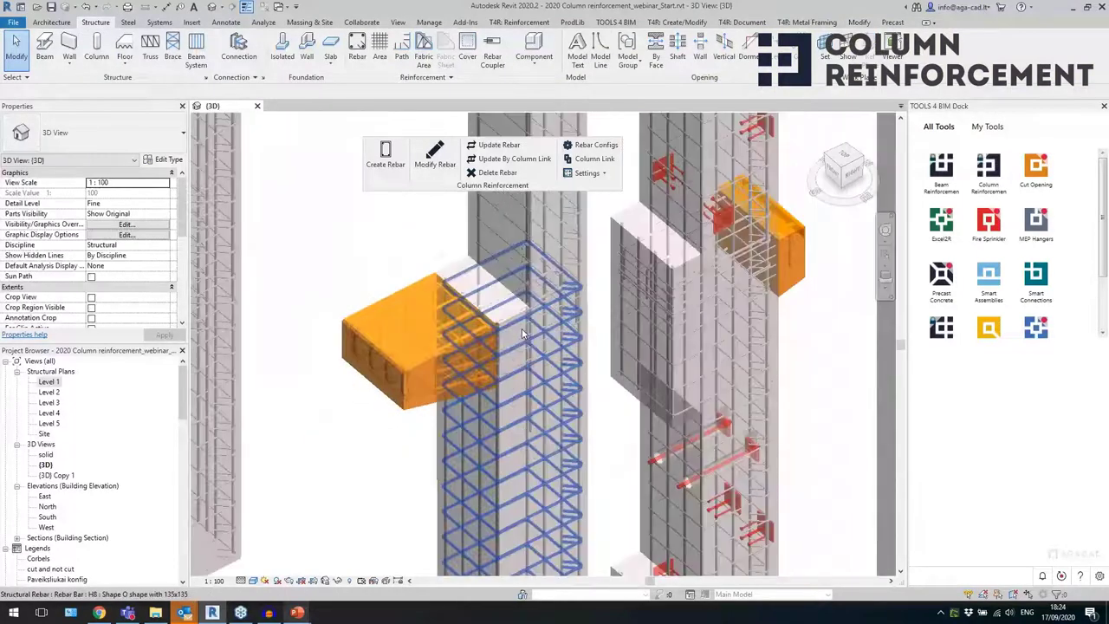
- Examine the H20 shape 36 bars that anchor the single large corbel into its column
scroll(459, 416, "up", 4)
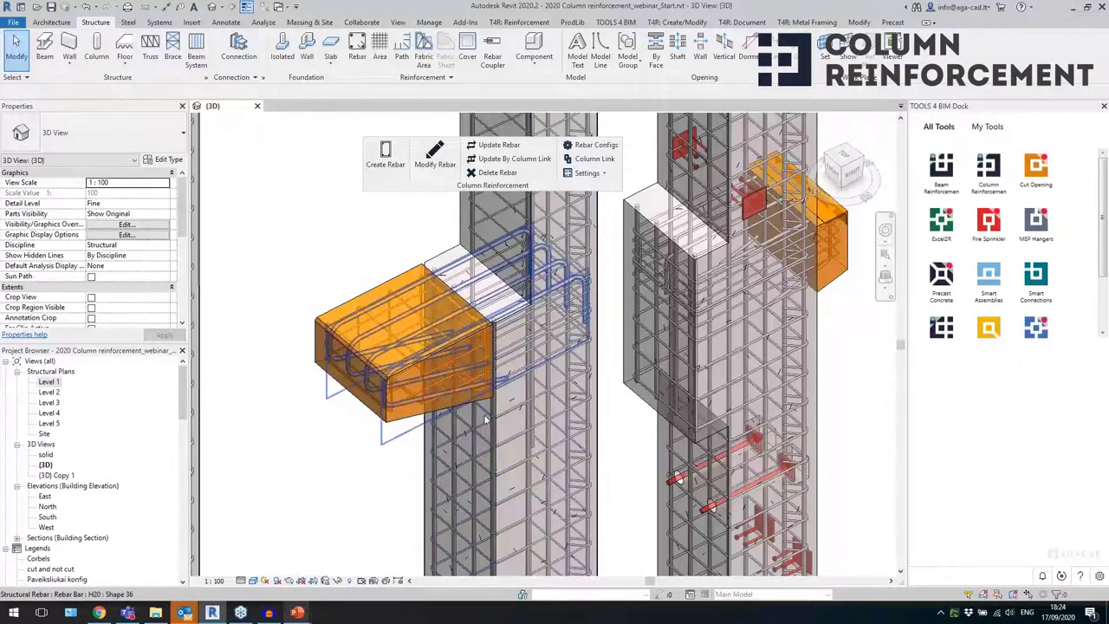
left_click(485, 420)
middle_click_drag(485, 419, 434, 364, "shift")
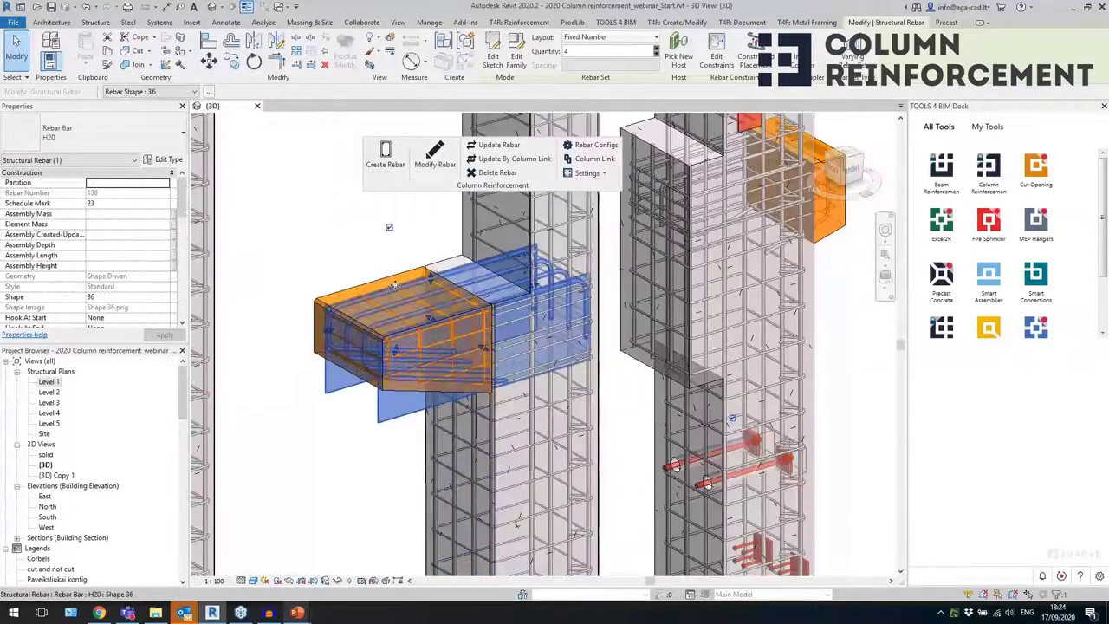
scroll(395, 285, "down", 2)
key("Escape")
scroll(431, 298, "down", 2)
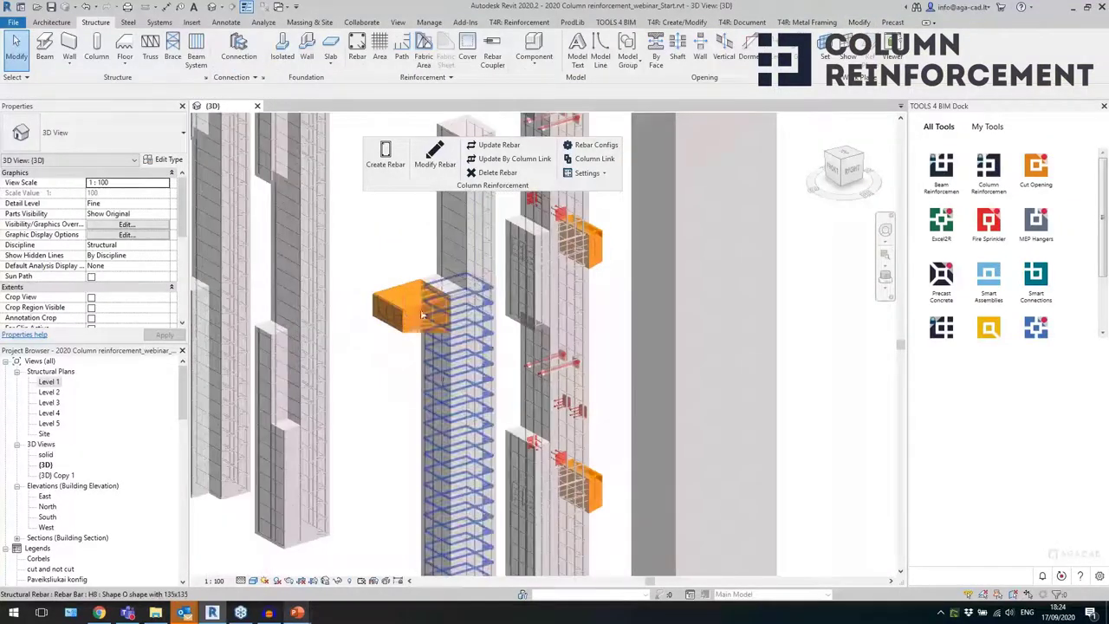
middle_click_drag(423, 314, 548, 479, "shift")
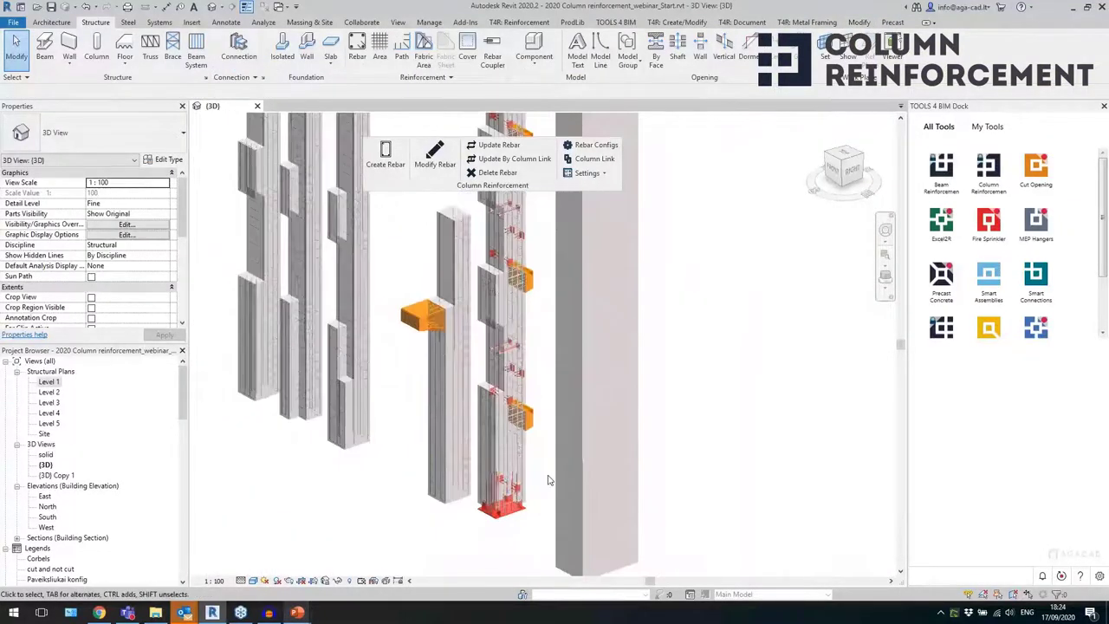
- Examine the C_Corbel Sloped 450x200 and its embedded corbel angle on the multi-corbel column
scroll(548, 479, "up", 5)
left_click(513, 379)
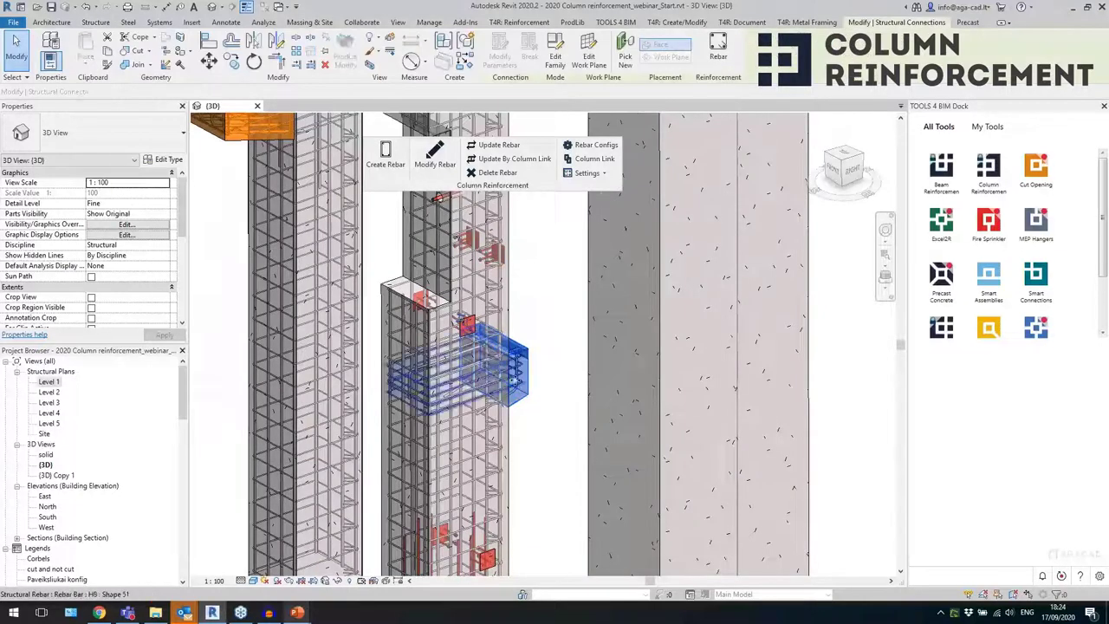
scroll(496, 364, "up", 3)
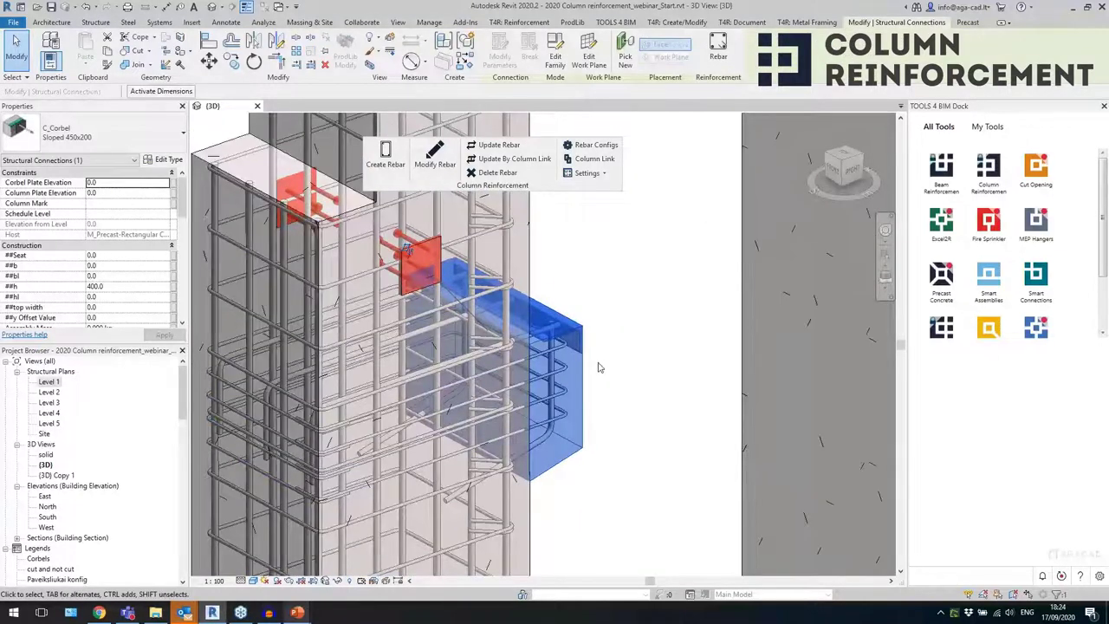
left_click(582, 342)
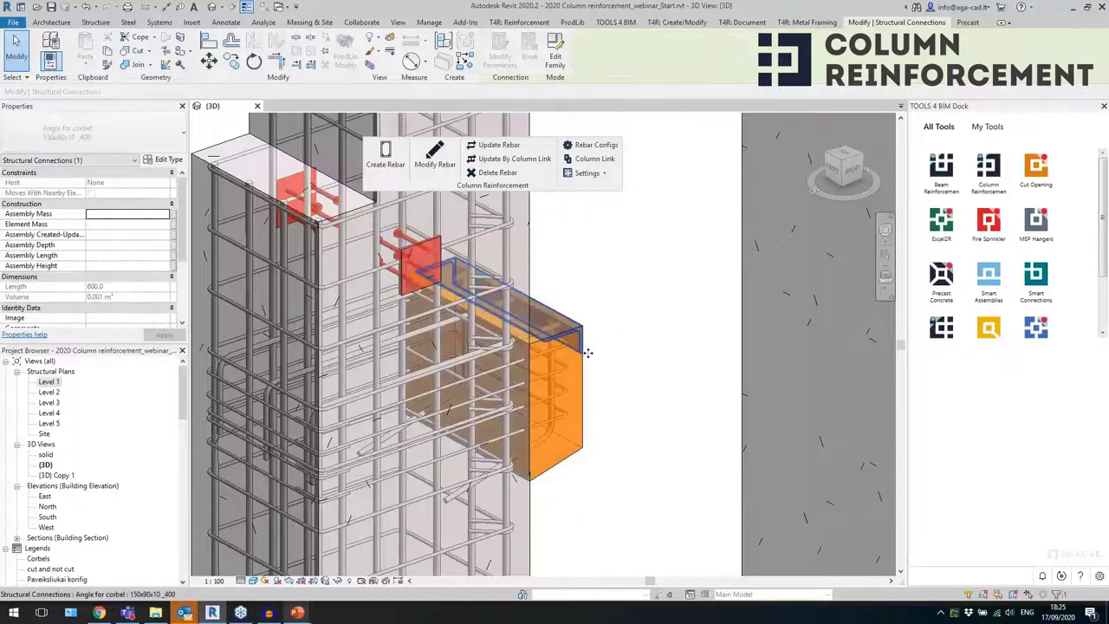
middle_click_drag(642, 401, 453, 422, "shift")
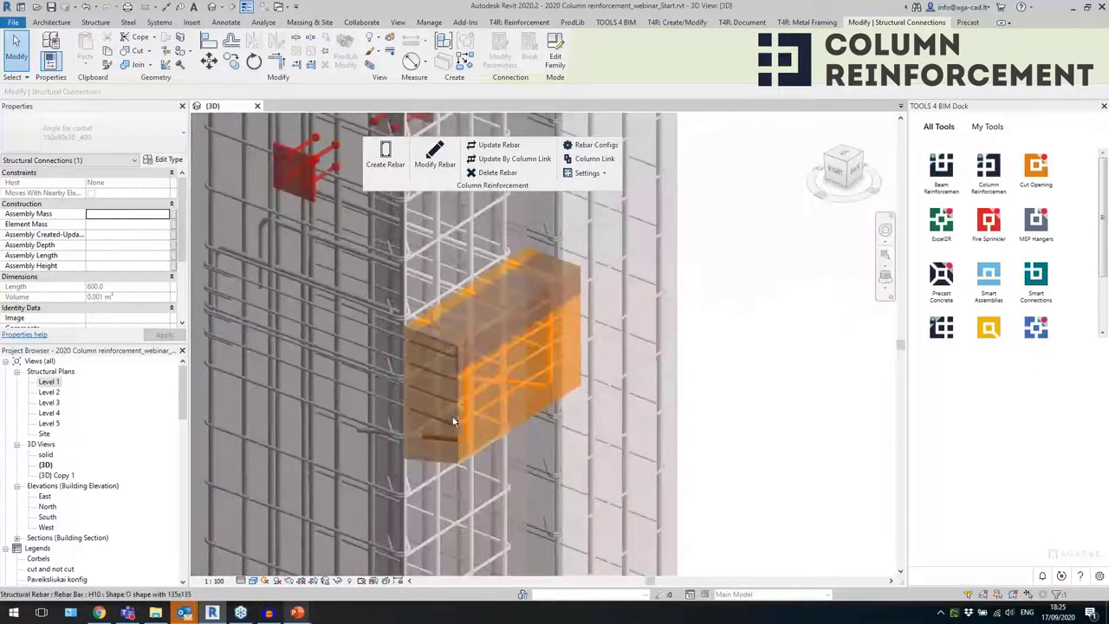
left_click(751, 408)
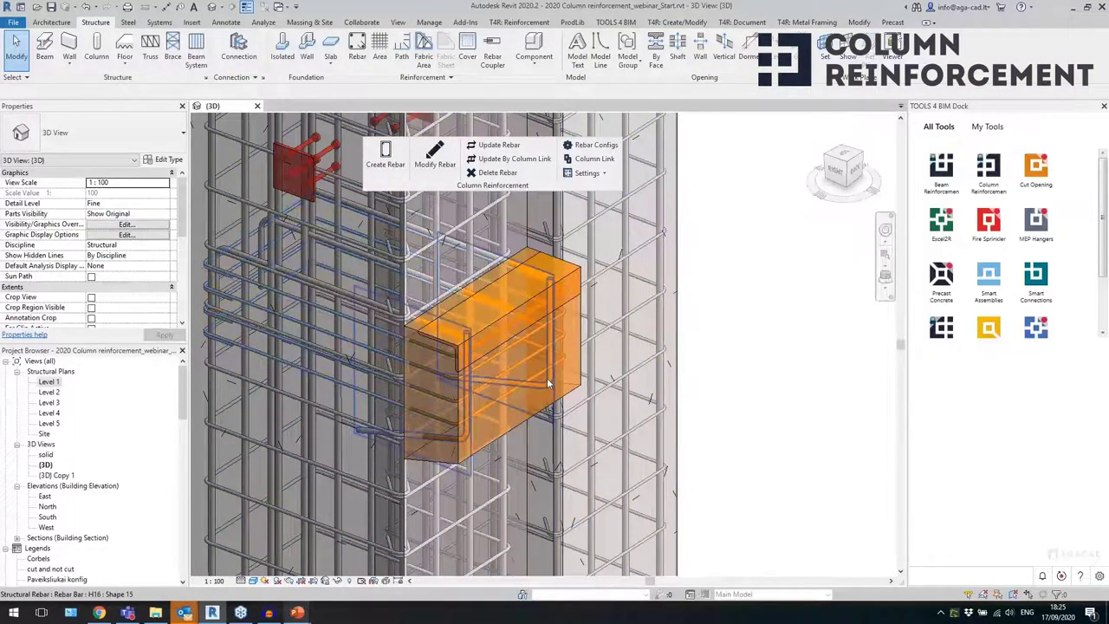
- Examine the H16 shape 15 and shape 11 bars reinforcing the sloped corbel on the multi-corbel column
left_click(547, 378)
middle_click_drag(547, 378, 621, 401, "shift")
left_click(622, 401)
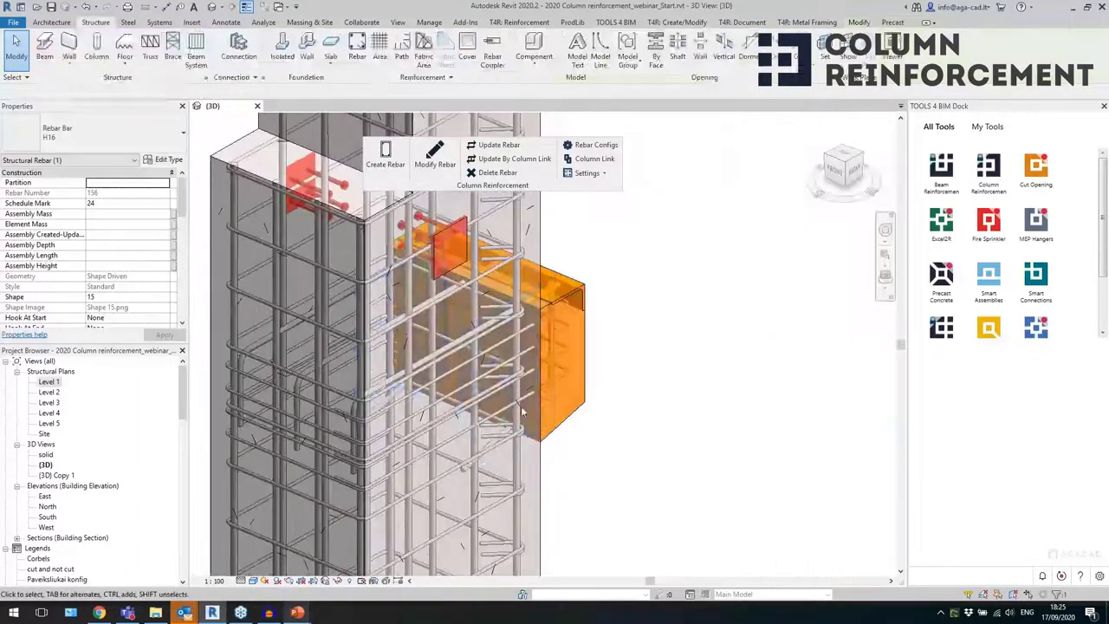
left_click(552, 290)
scroll(577, 318, "down", 2)
middle_click_drag(577, 317, 595, 391, "shift")
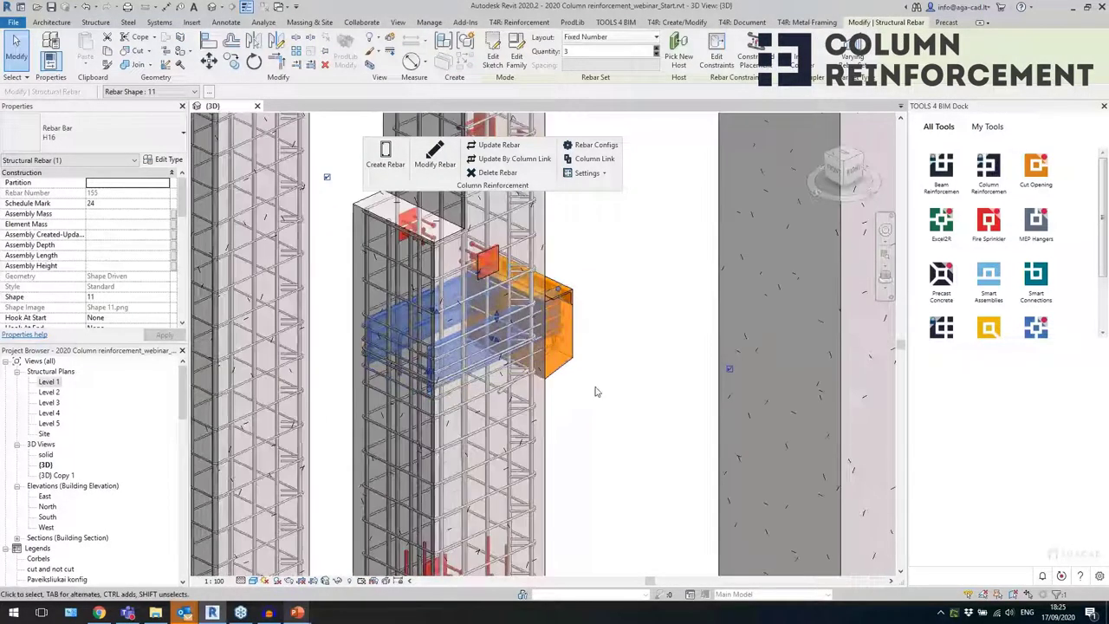
left_click(595, 392)
scroll(572, 365, "down", 3)
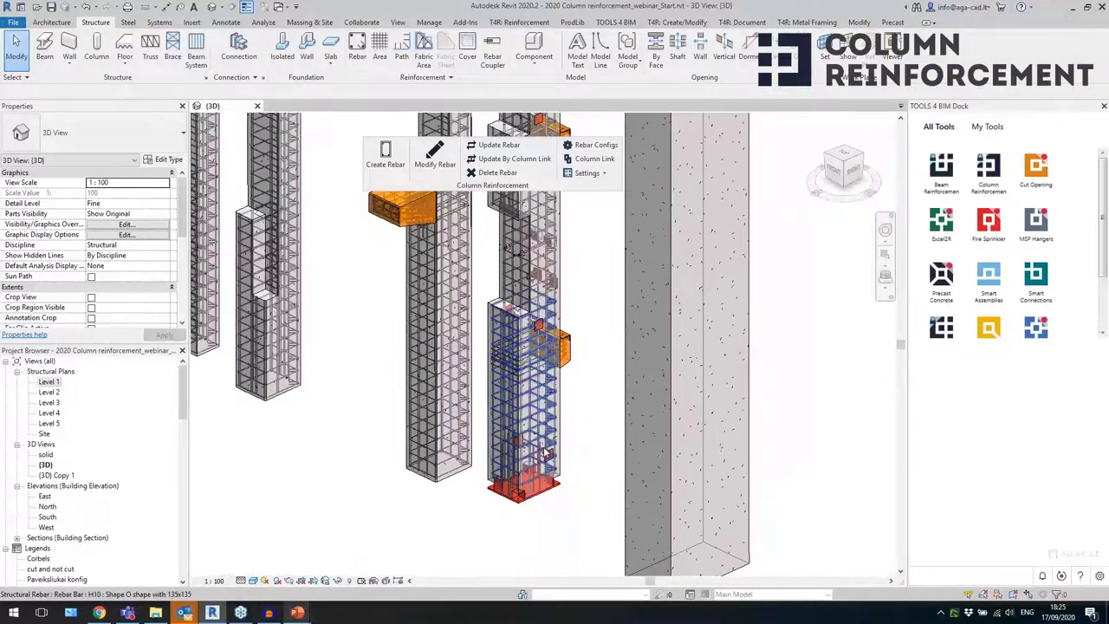
- Examine the H10 O-shaped stirrup set around the base of the multi-corbel column and view the column up to its head
middle_click_drag(546, 452, 523, 502, "shift")
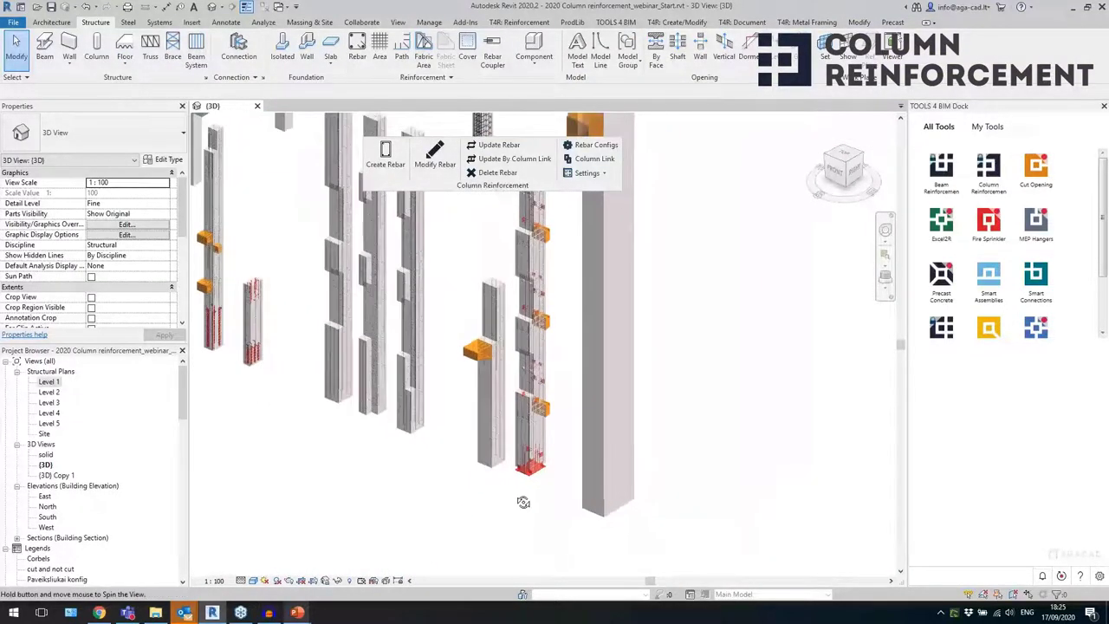
scroll(525, 481, "up", 8)
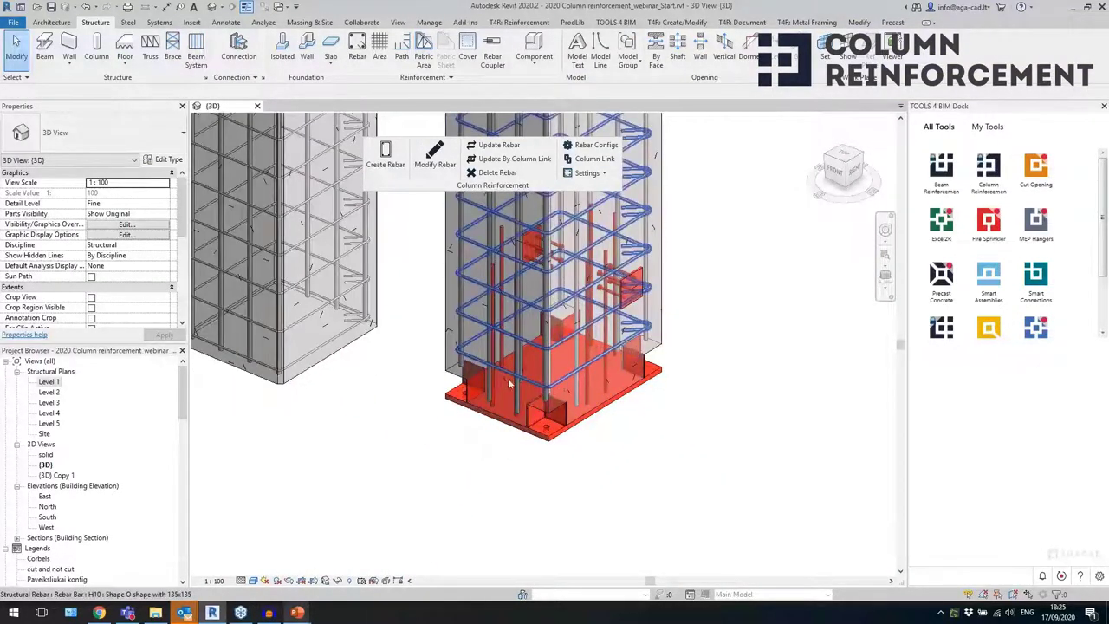
left_click(509, 384)
scroll(508, 532, "down", 5)
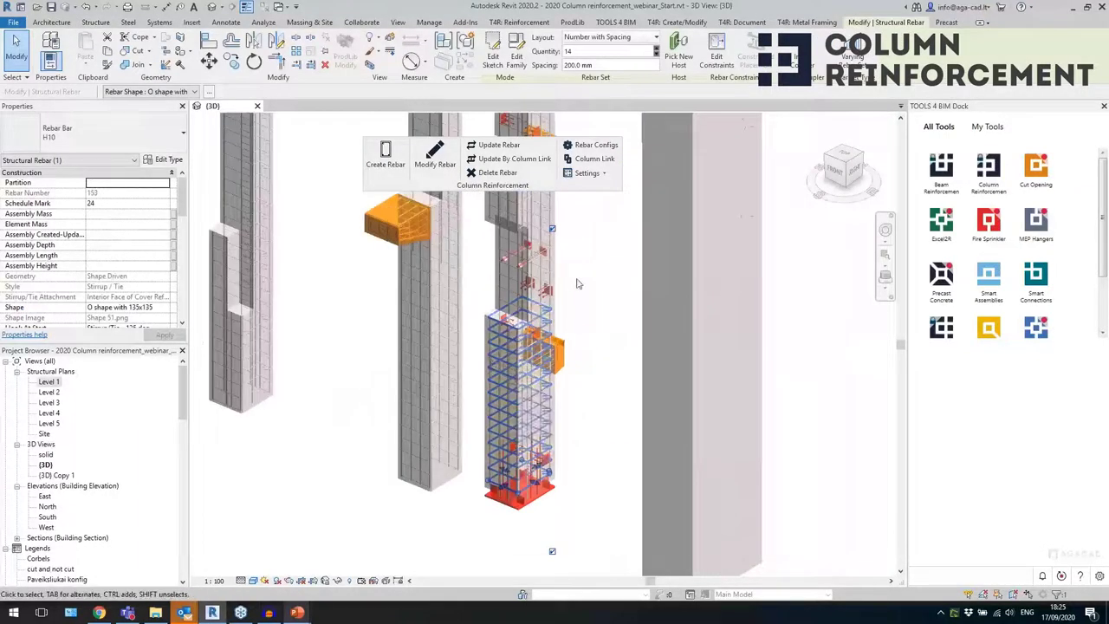
middle_click_drag(579, 283, 583, 472, "shift")
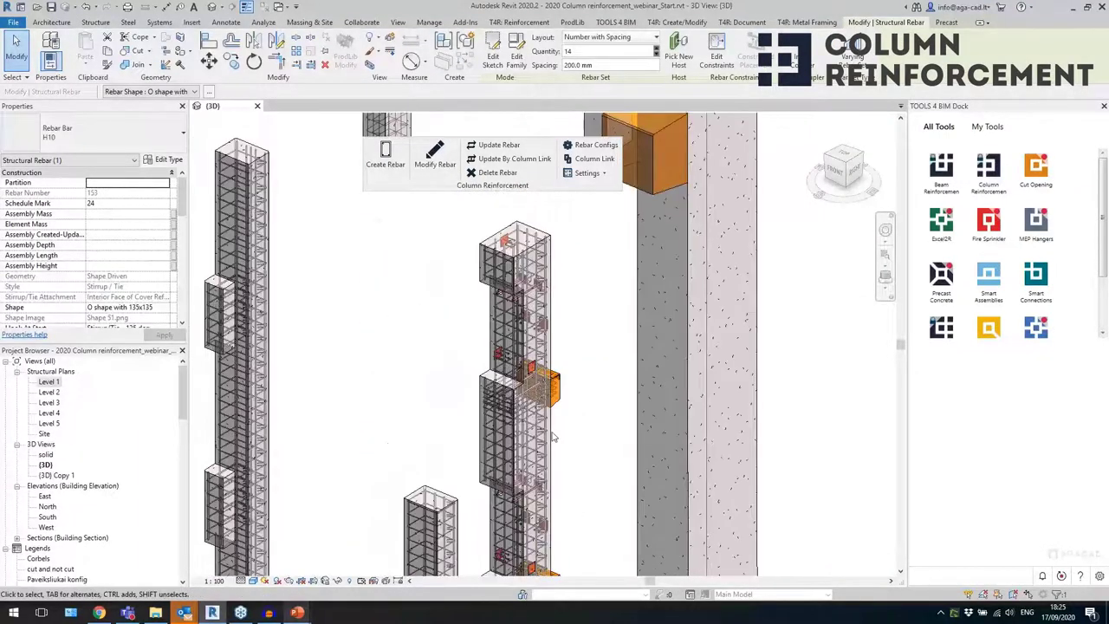
scroll(554, 436, "down", 4)
- Create the rebar in the tall M_Precast-Rectangular Column 900x1500 that carries a single corbel
left_click(626, 443)
left_click(608, 445)
middle_click_drag(640, 438, 696, 461, "shift")
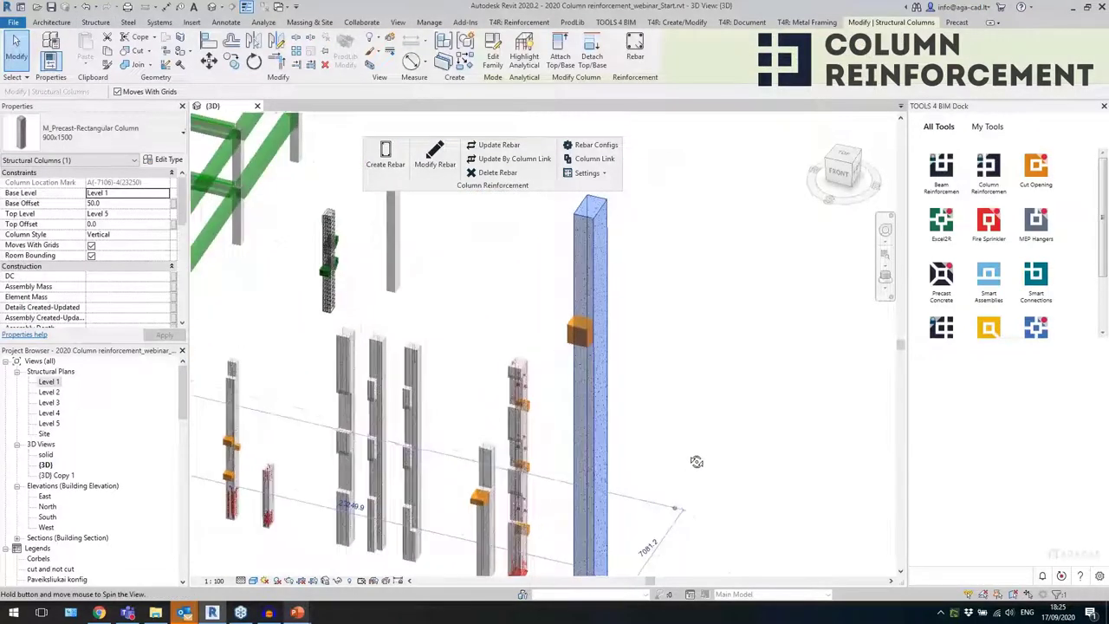
left_click(386, 160)
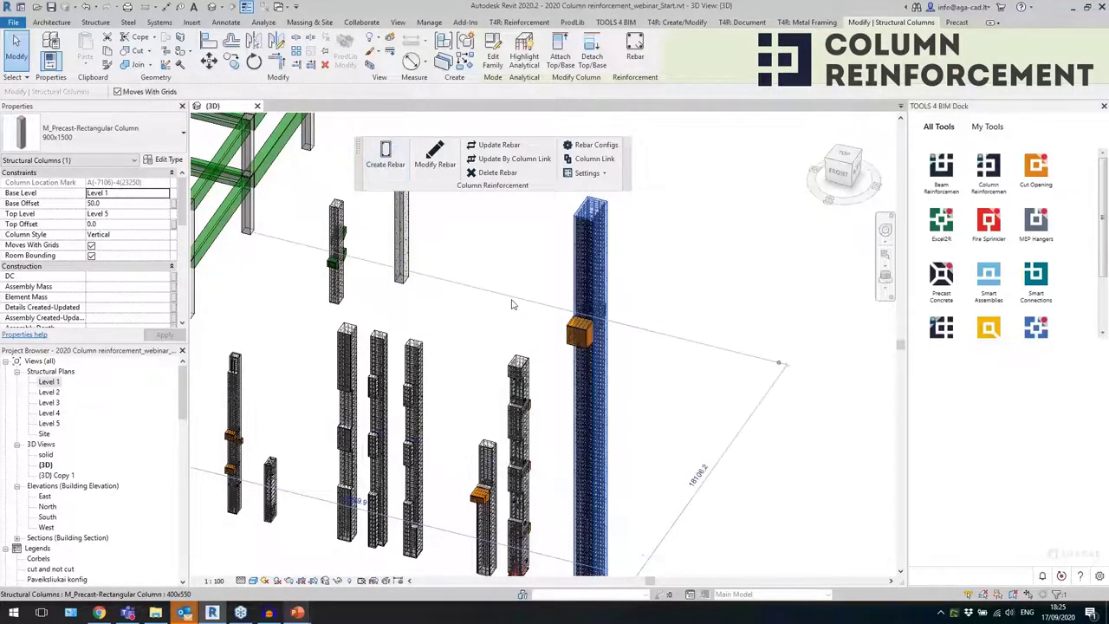
left_click(659, 415)
- Inspect the H12 shape 51 stirrup set at the base of the 900x1500 column and temporarily hide it
middle_click_drag(659, 415, 652, 374, "shift")
scroll(654, 450, "up", 5)
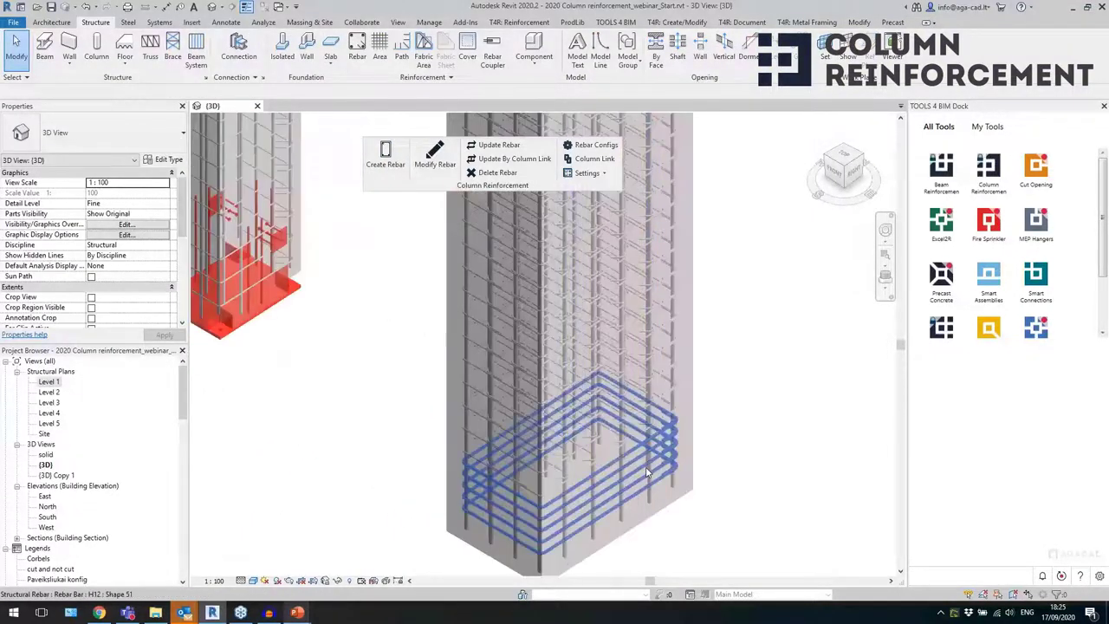
left_click(612, 512)
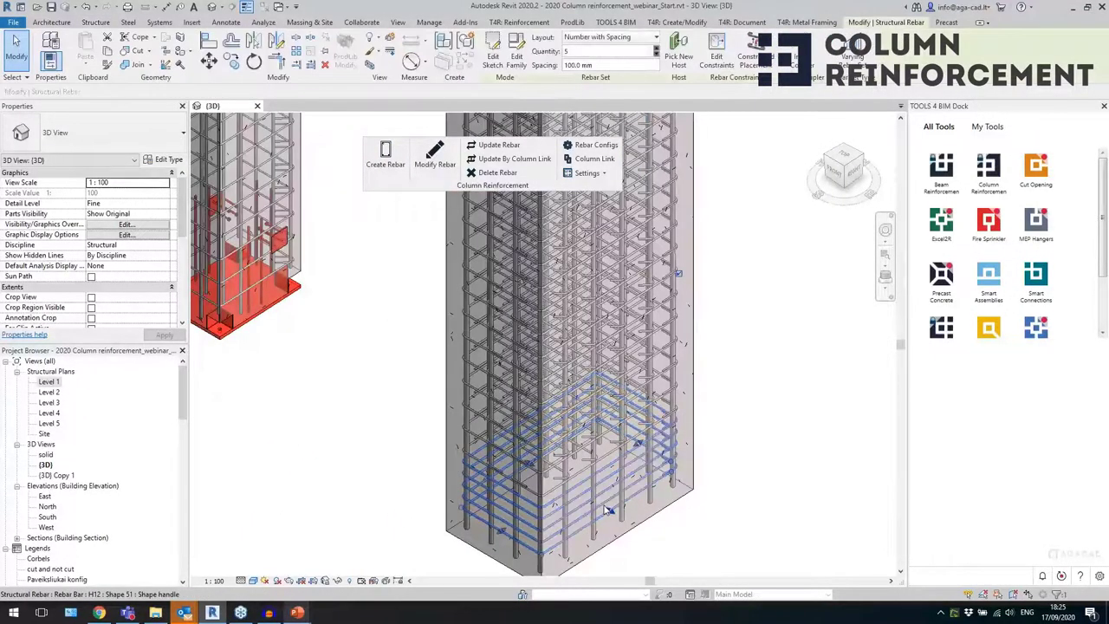
scroll(608, 510, "up", 2)
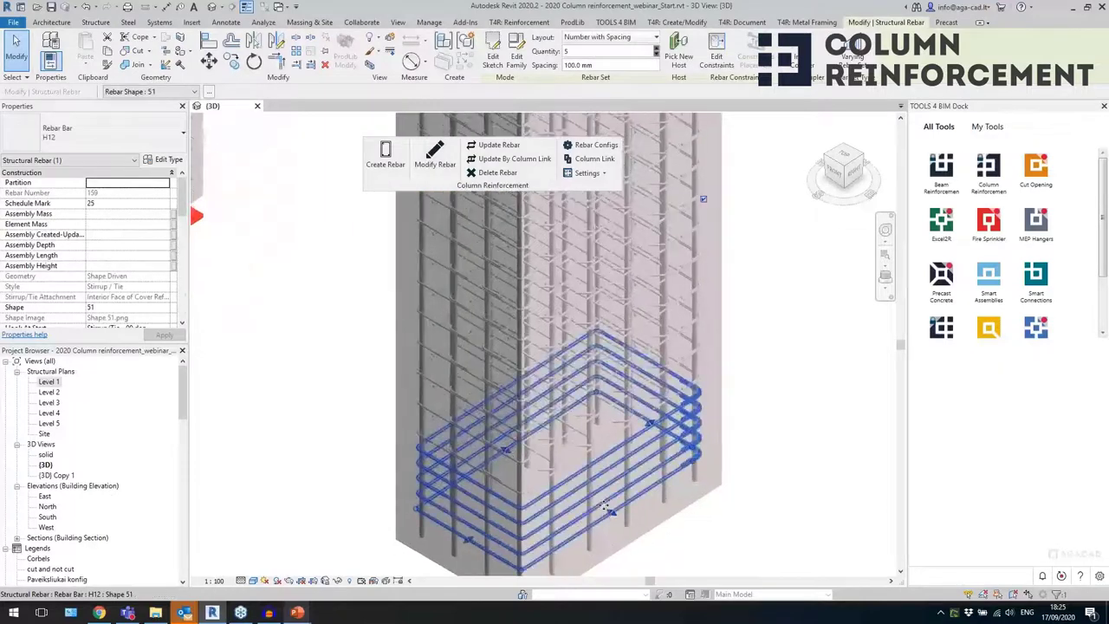
left_click(590, 463)
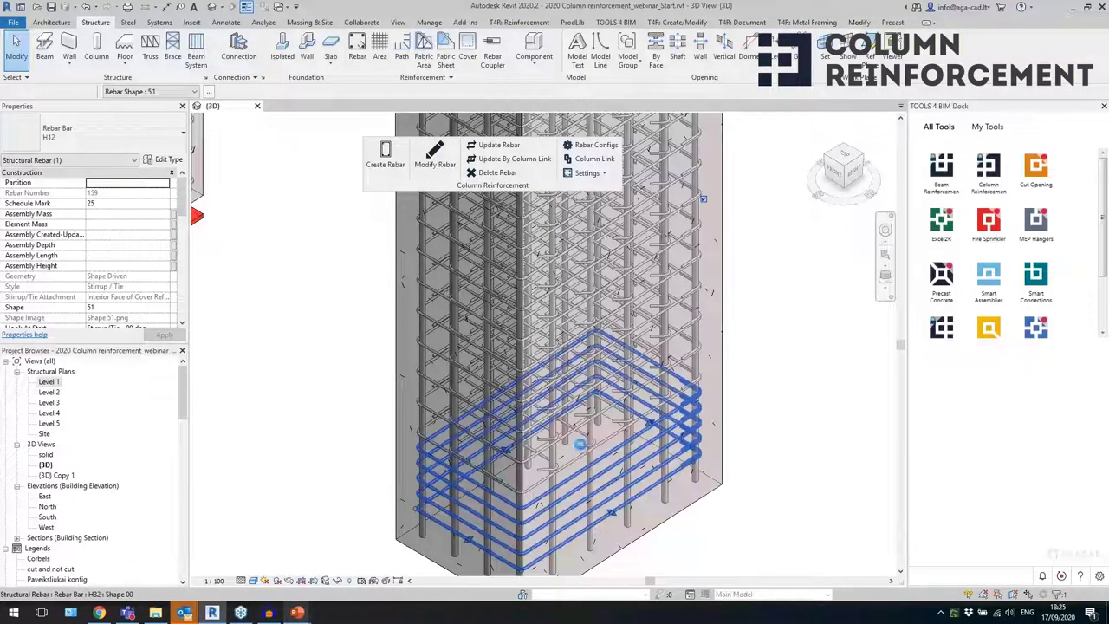
key("h")
key("h")
- Examine the H12 Stirrup - T9 sets and how they wrap the vertical bars inside the 900x1500 column
left_click(583, 448)
middle_click_drag(582, 447, 606, 440, "shift")
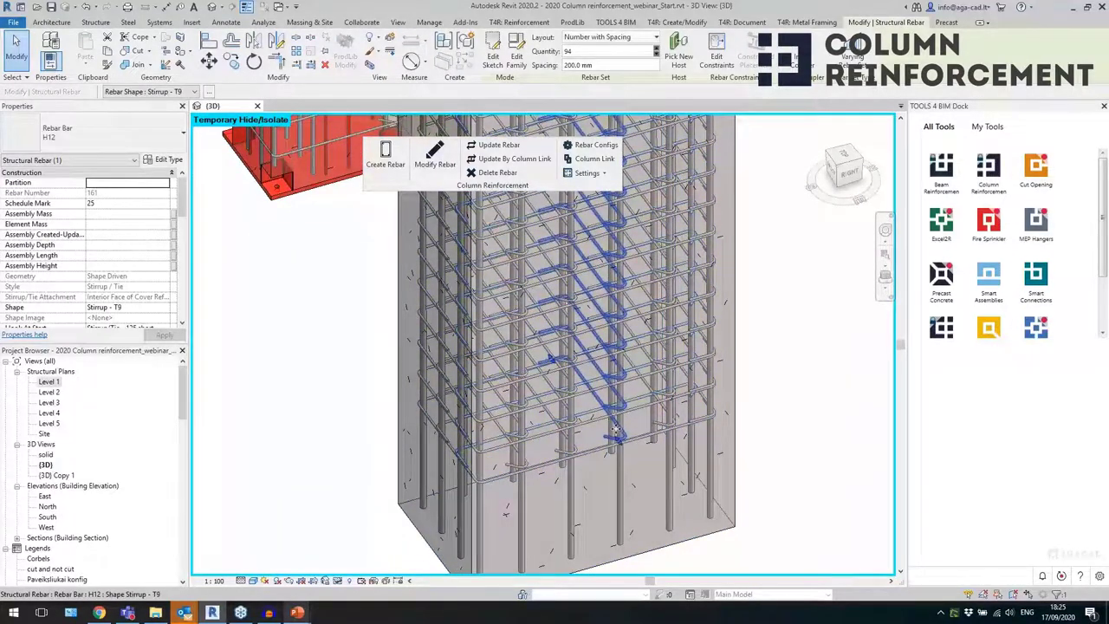
middle_click_drag(614, 430, 594, 472, "shift")
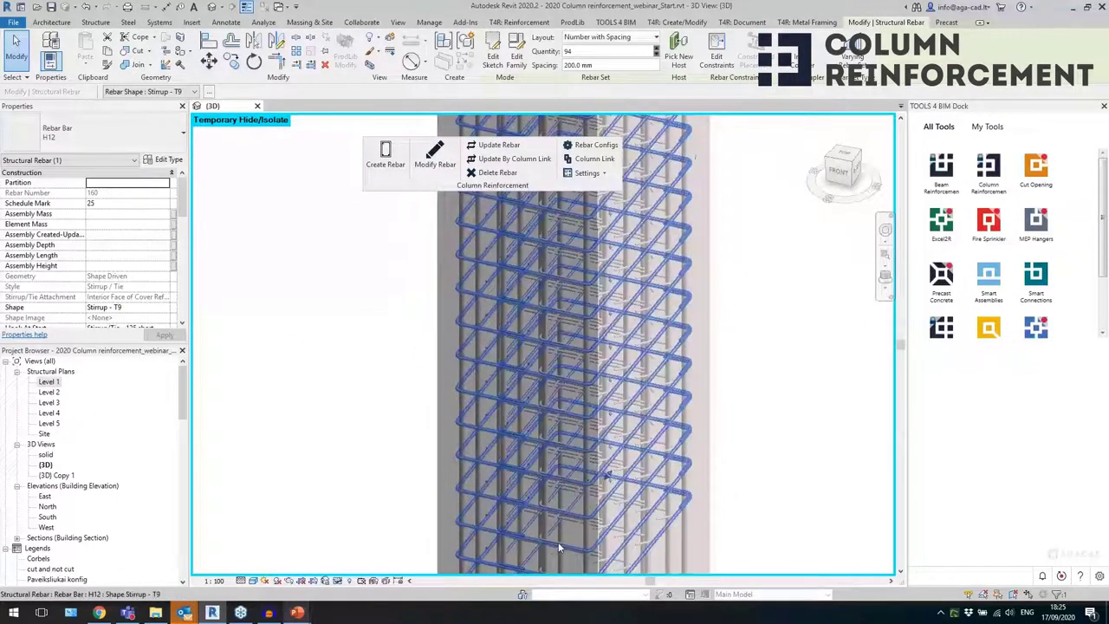
middle_click_drag(559, 541, 578, 542, "shift")
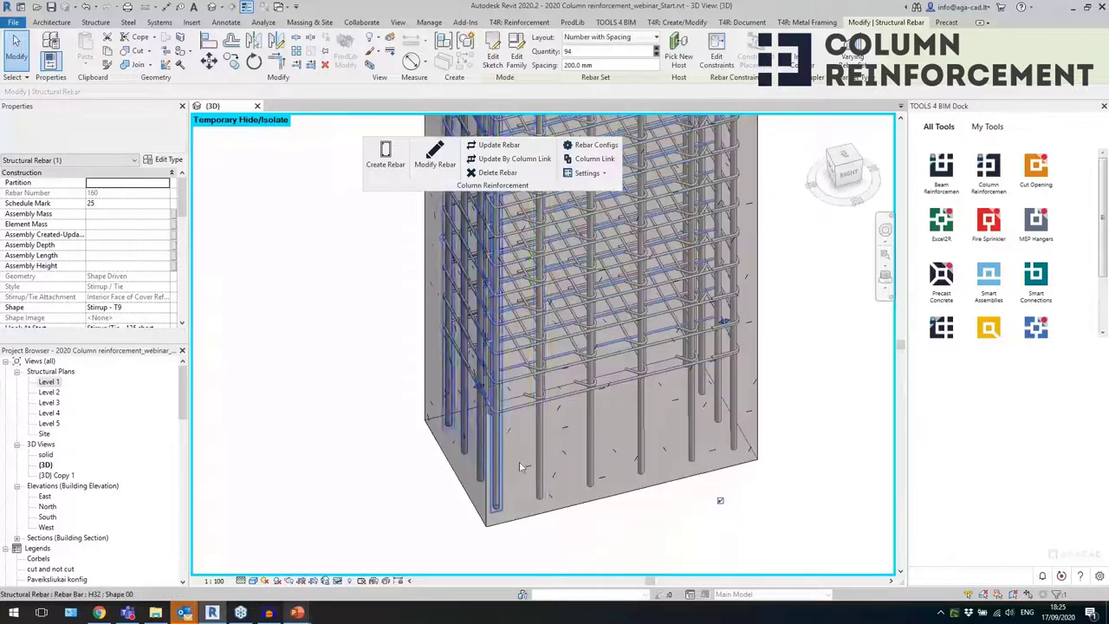
scroll(631, 504, "down", 3)
left_click(619, 513)
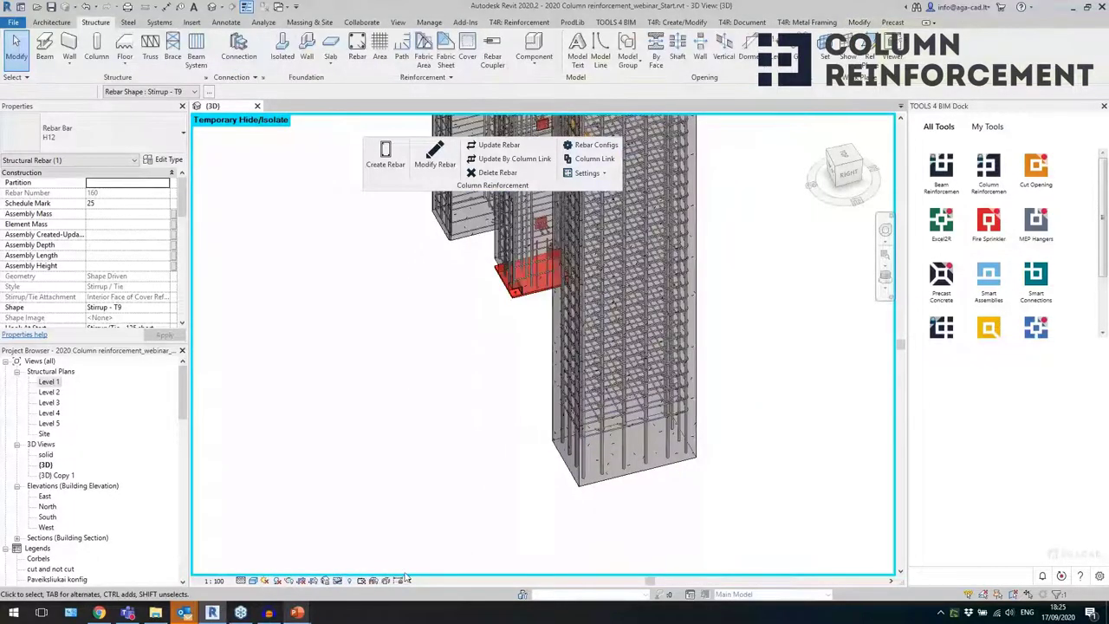
- Reset the temporary hide/isolate in the 3D view
scroll(529, 461, "down", 5)
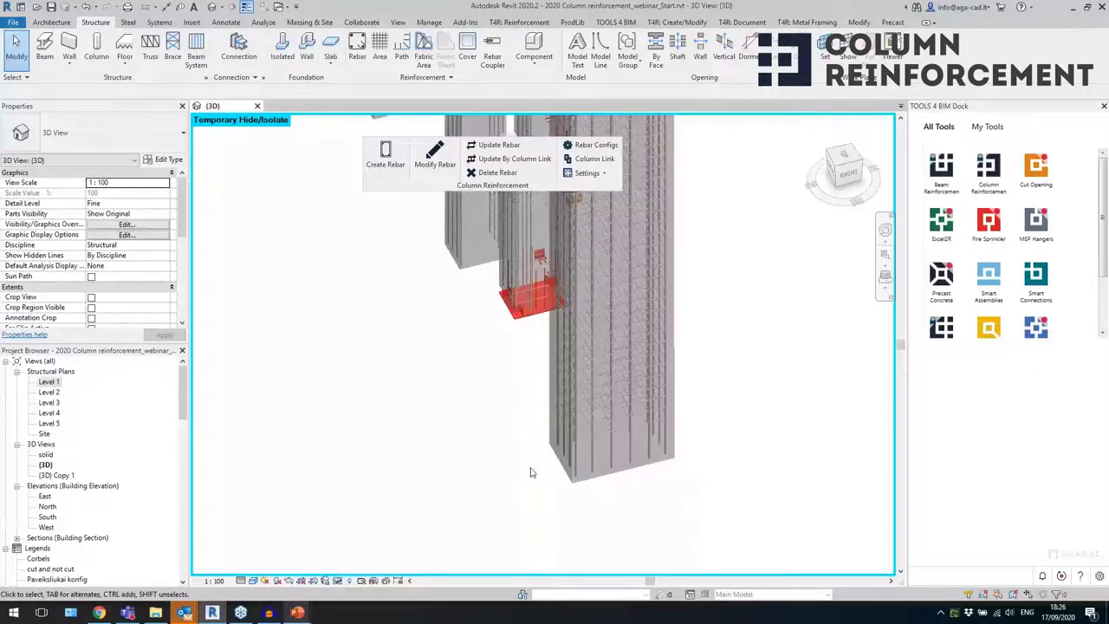
middle_click_drag(651, 386, 676, 400, "shift")
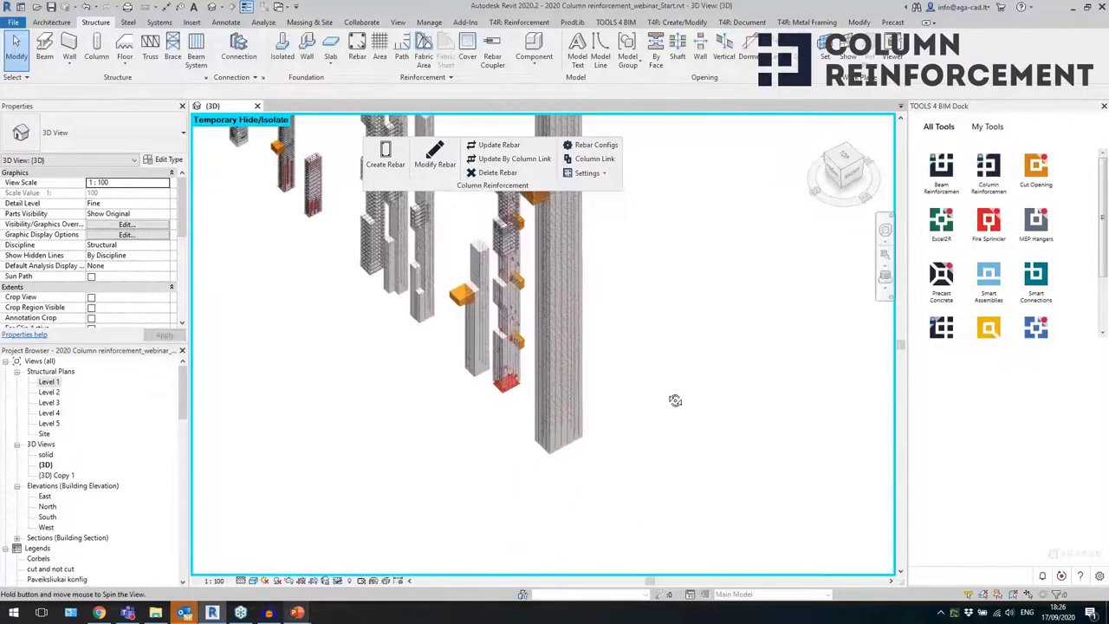
middle_click_drag(624, 334, 702, 329)
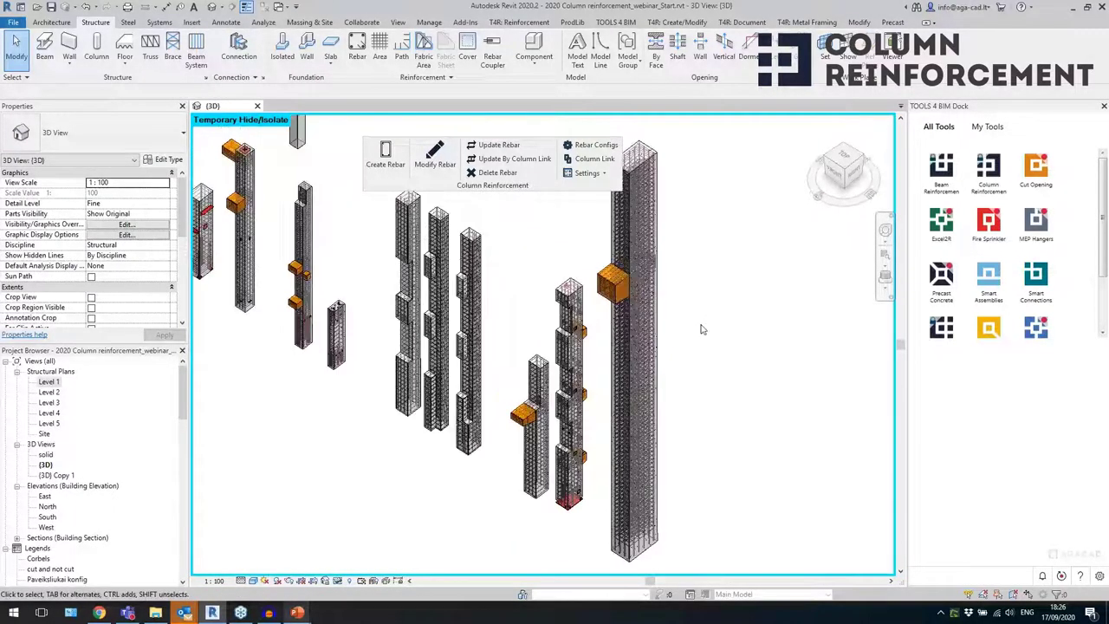
left_click(338, 580)
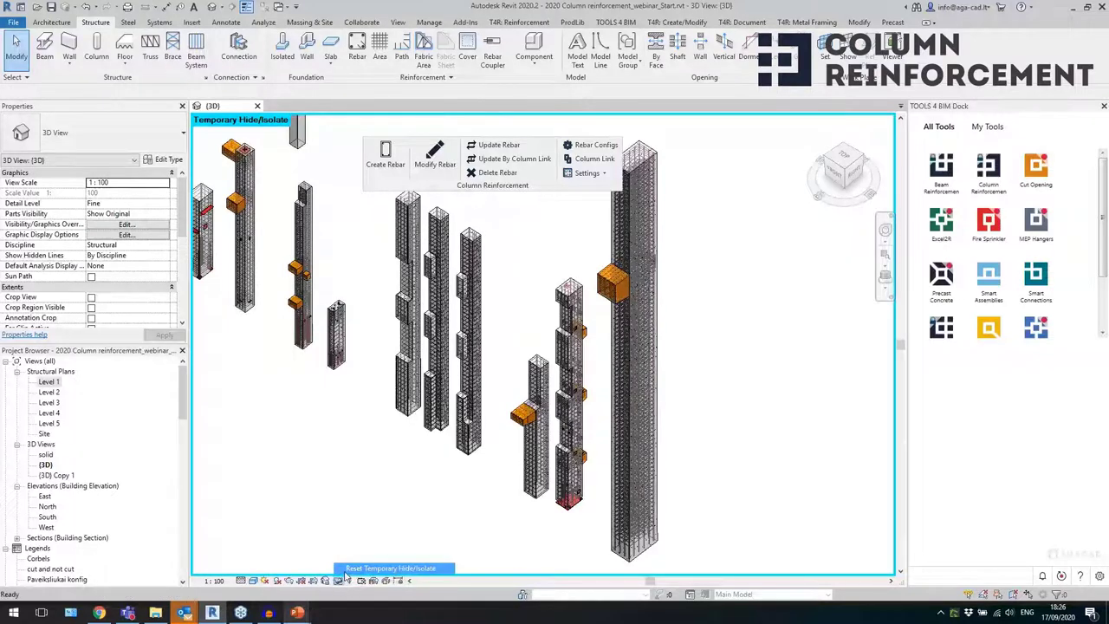
left_click(382, 568)
- View the full row of reinforced columns together with the precast beam-and-column frame behind them
scroll(736, 431, "down", 3)
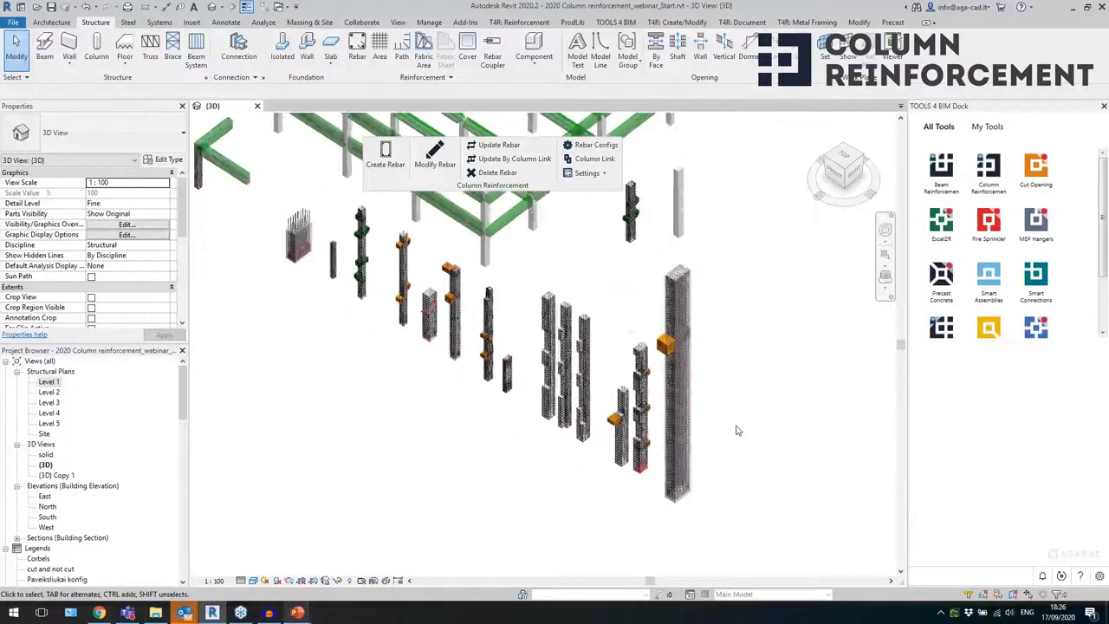
middle_click_drag(720, 438, 534, 483, "shift")
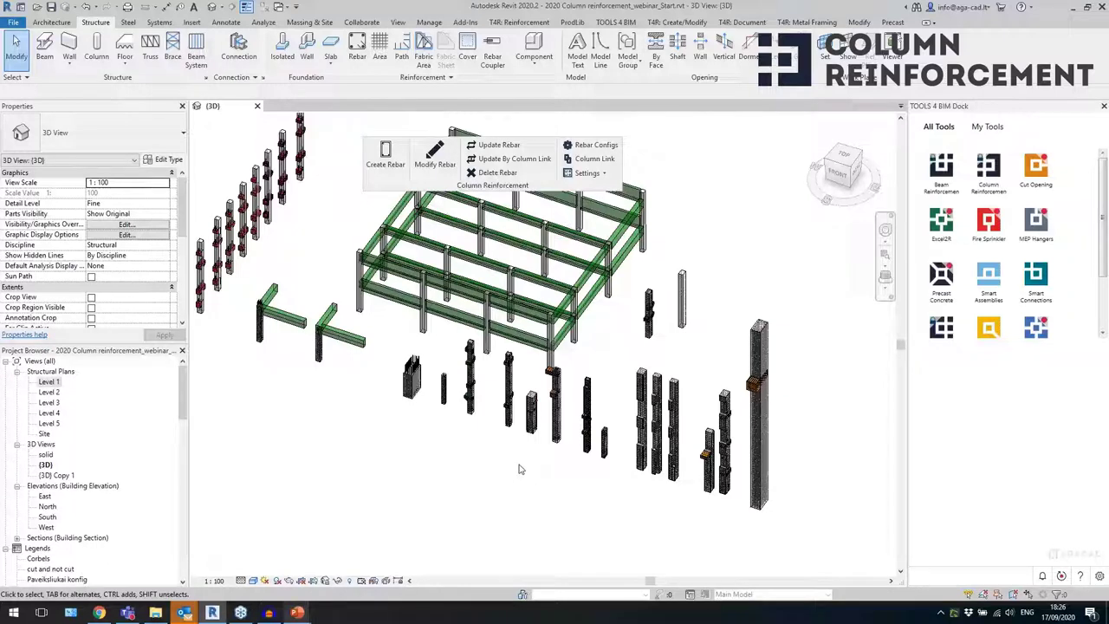
scroll(519, 469, "up", 2)
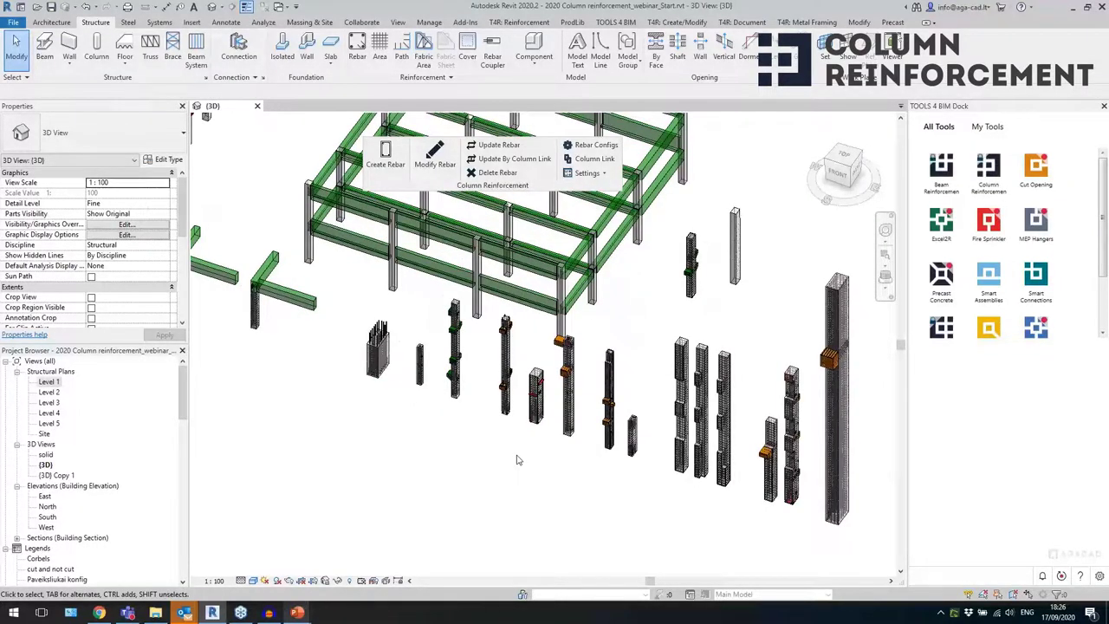
middle_click_drag(520, 455, 469, 485, "shift")
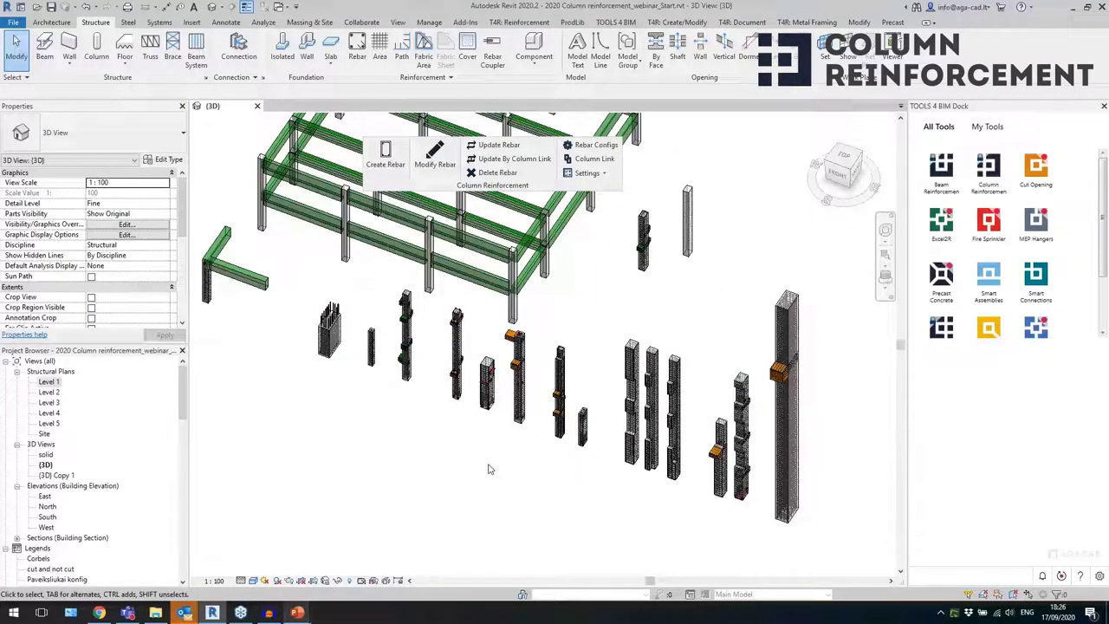
middle_click_drag(486, 468, 437, 475)
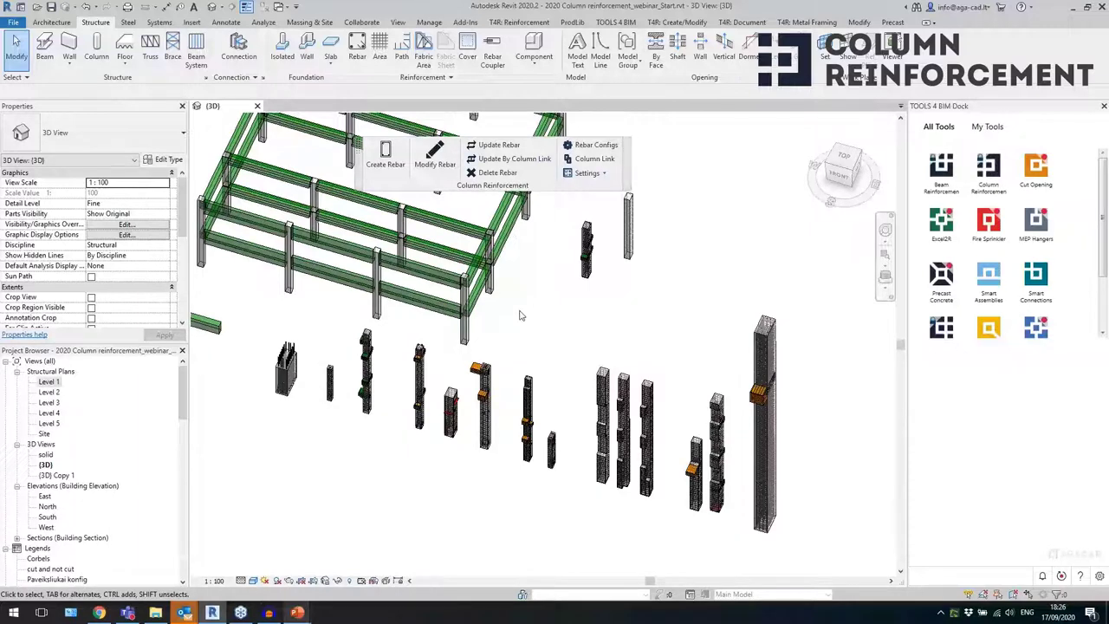
middle_click_drag(520, 315, 523, 384)
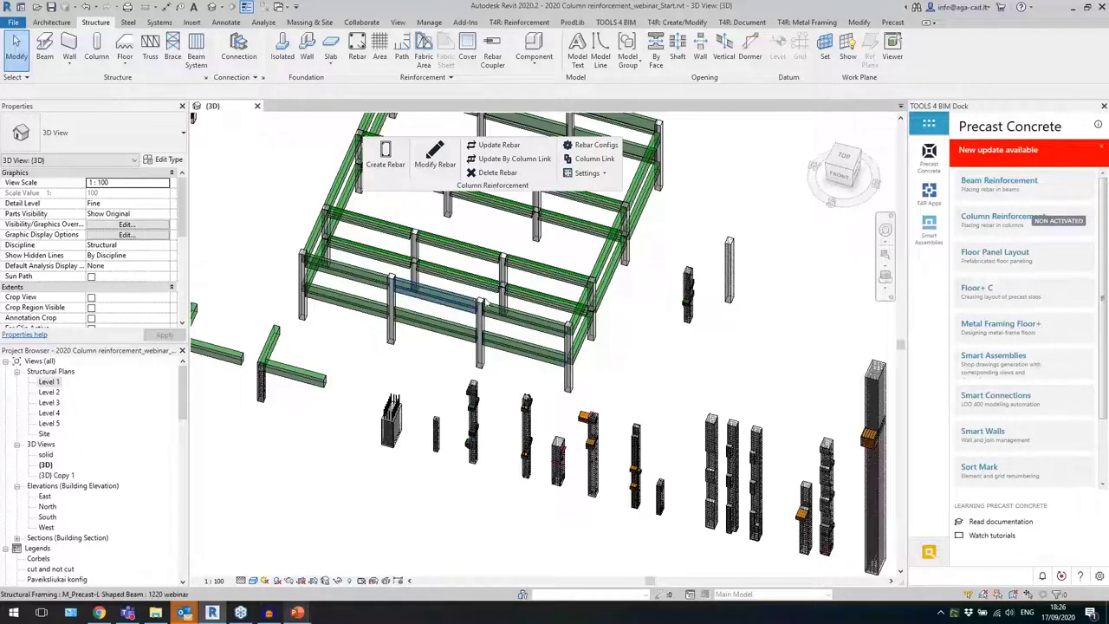
- Open the Smart Connections configuration from the Precast Concrete tools
left_click(986, 403)
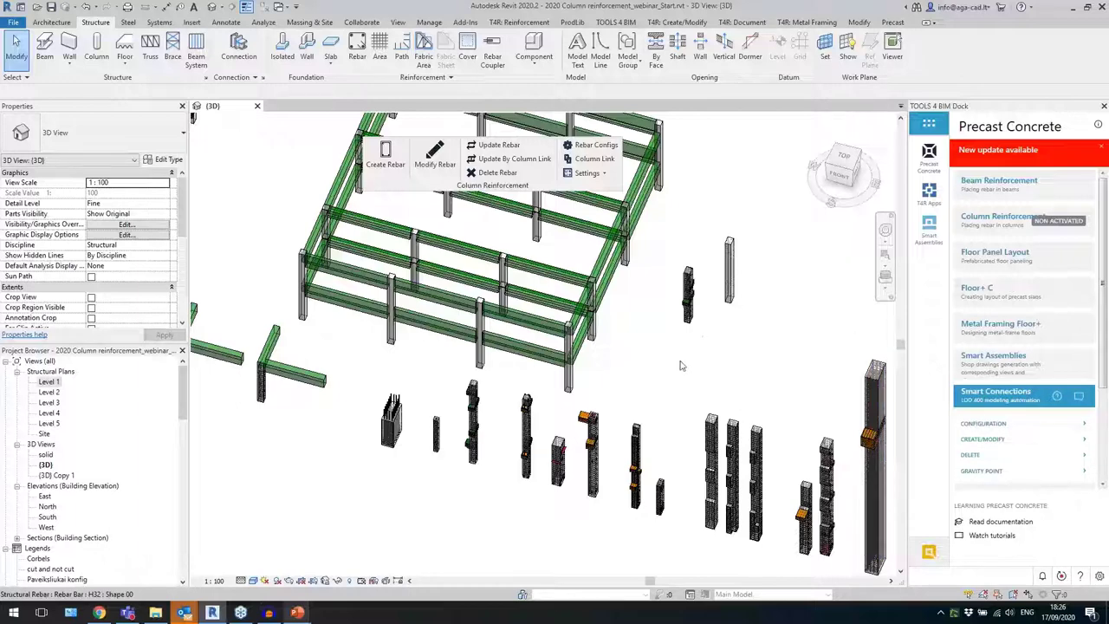
left_click(993, 424)
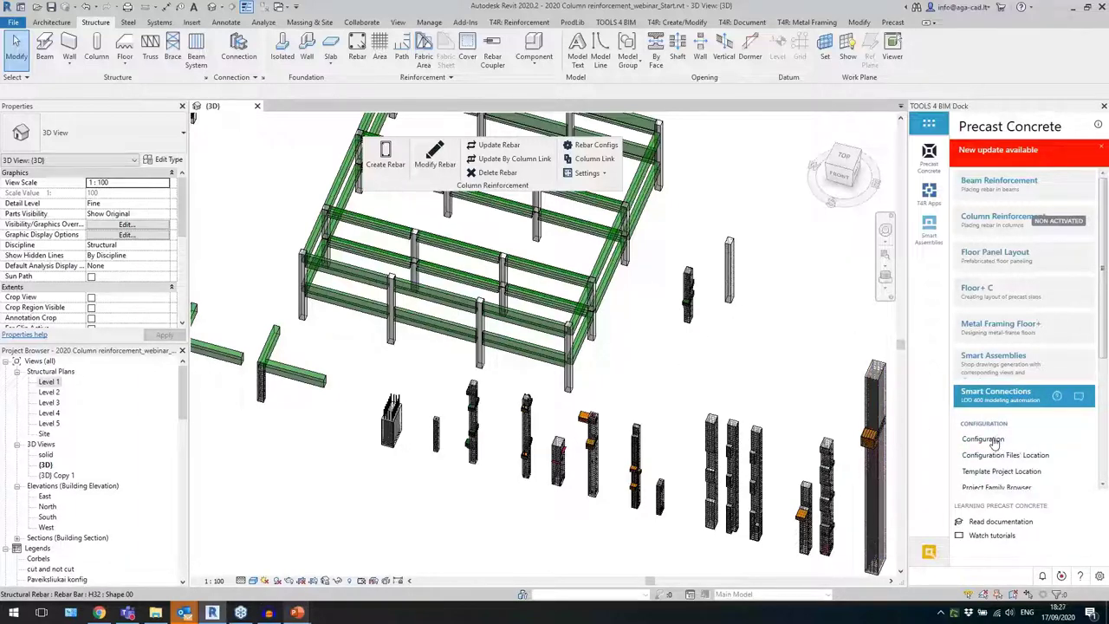
scroll(994, 442, "down", 1)
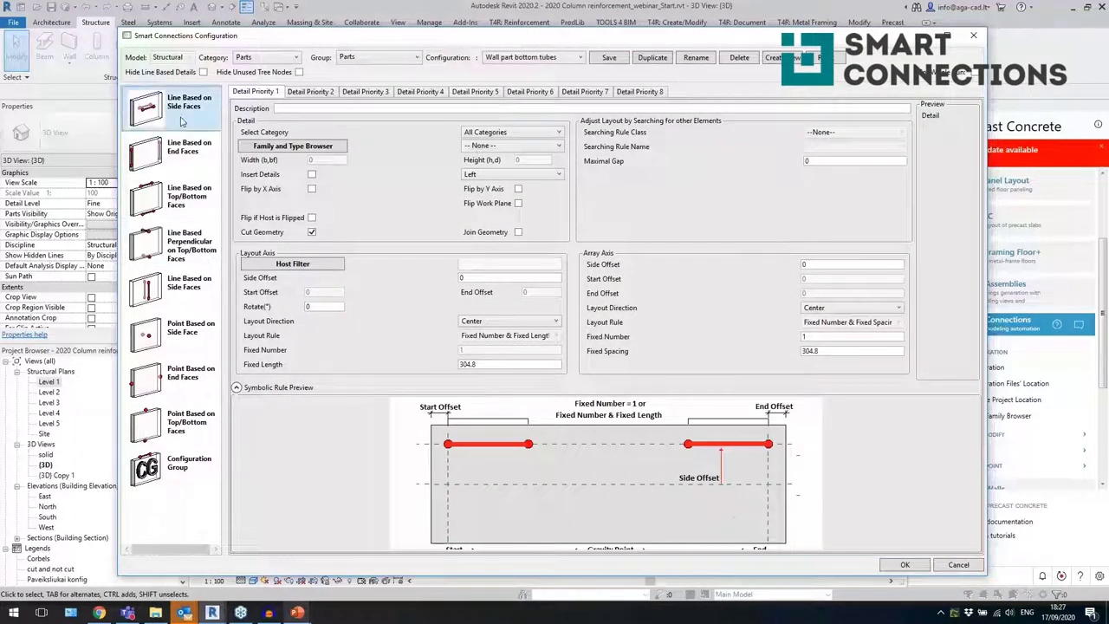
- Look through the line-based and point-based detail placement rules and the Configuration Group assignment, ending on Point Based on End Faces
left_click(179, 154)
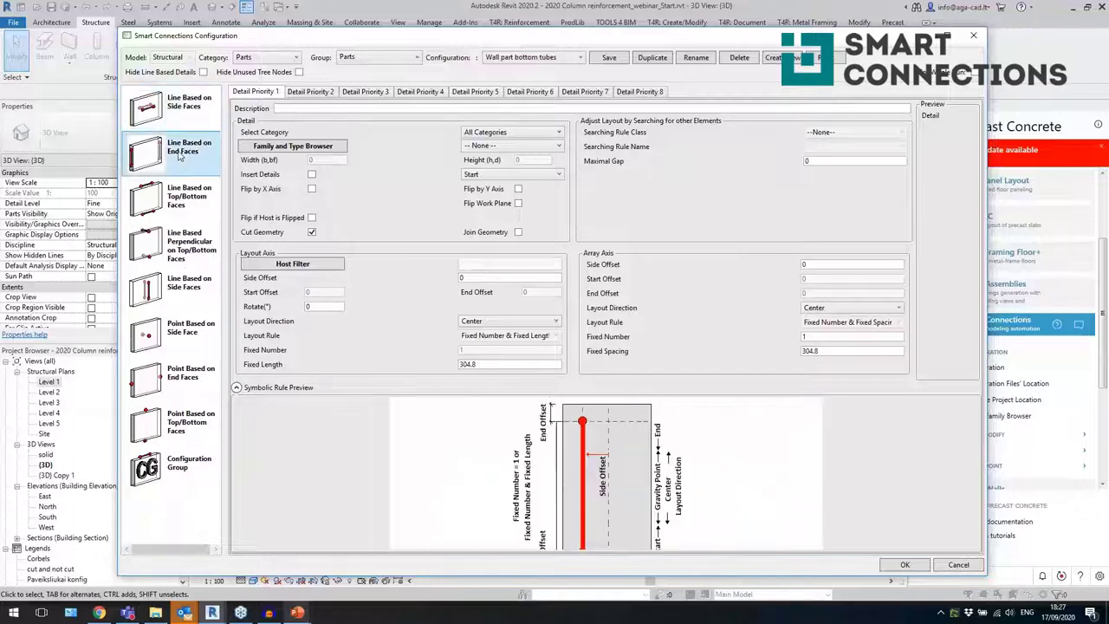
left_click(170, 245)
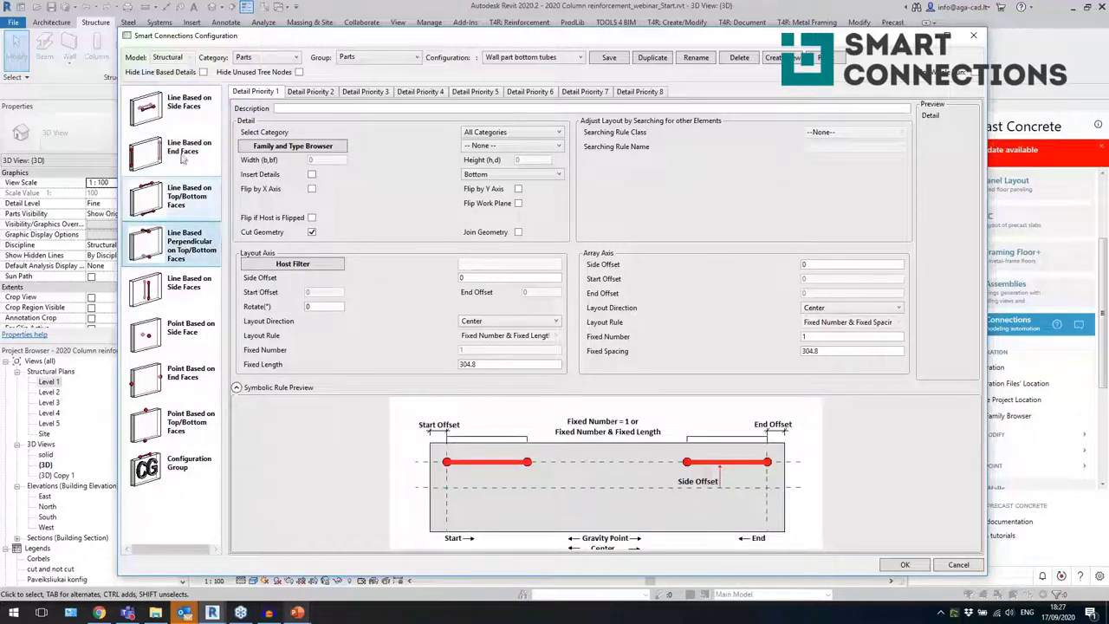
left_click(183, 335)
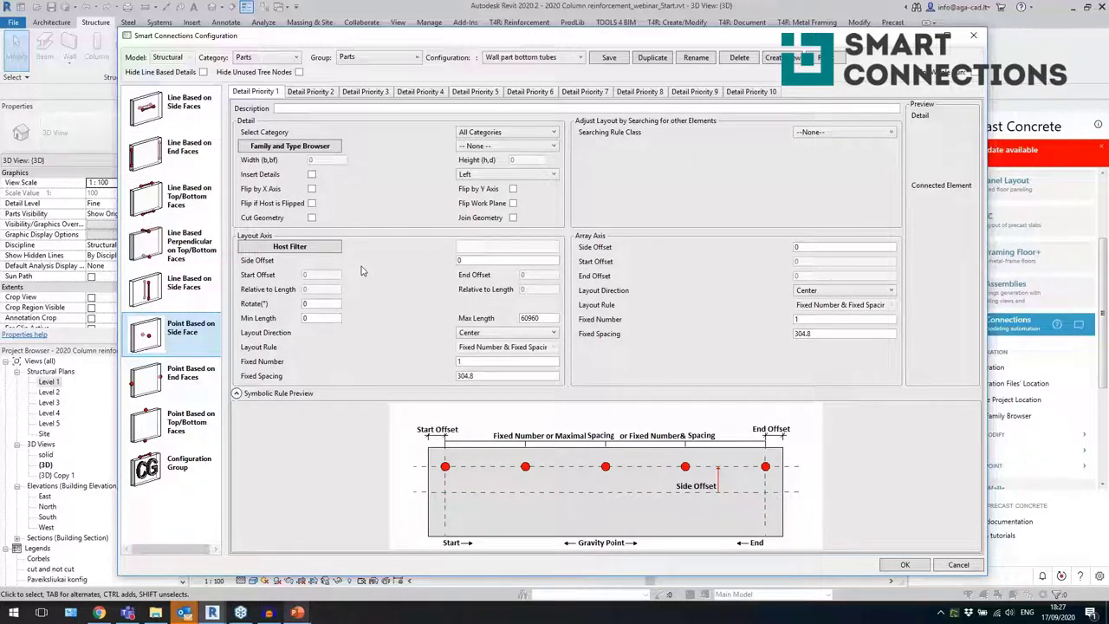
left_click(189, 464)
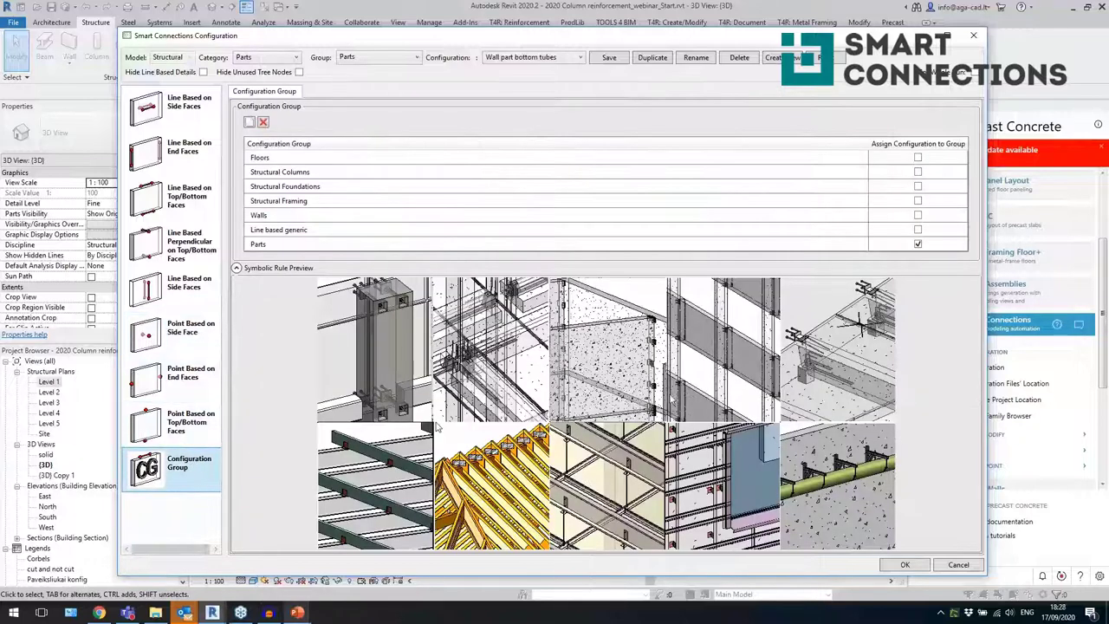
left_click(178, 375)
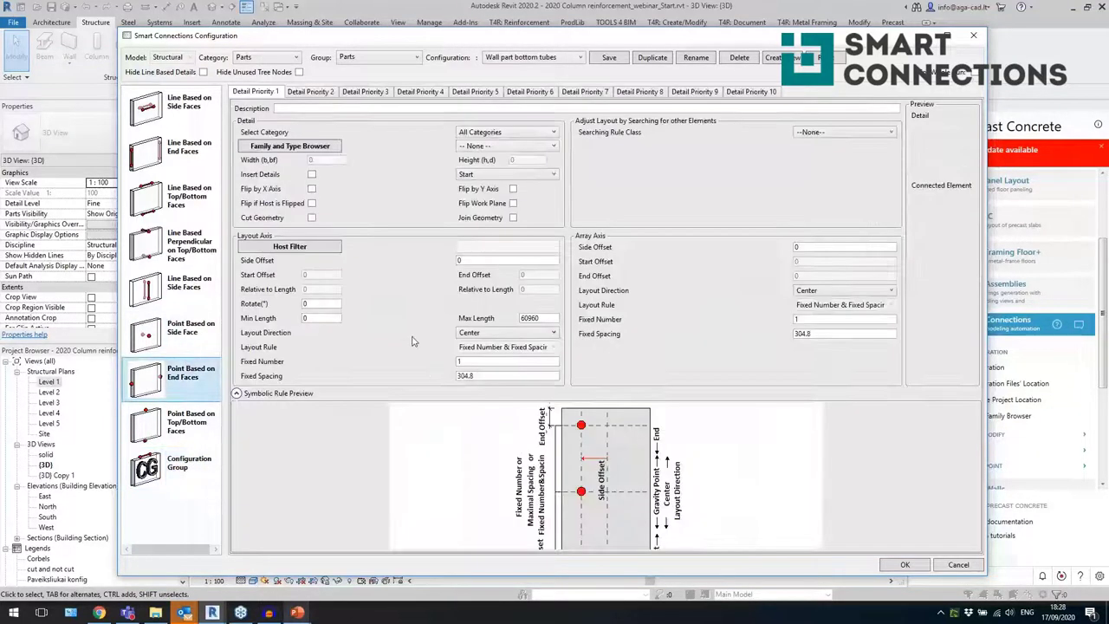
- Look through the Layout Direction options of the layout axis and the array axis in the Point Based on End Faces rule
left_click(475, 335)
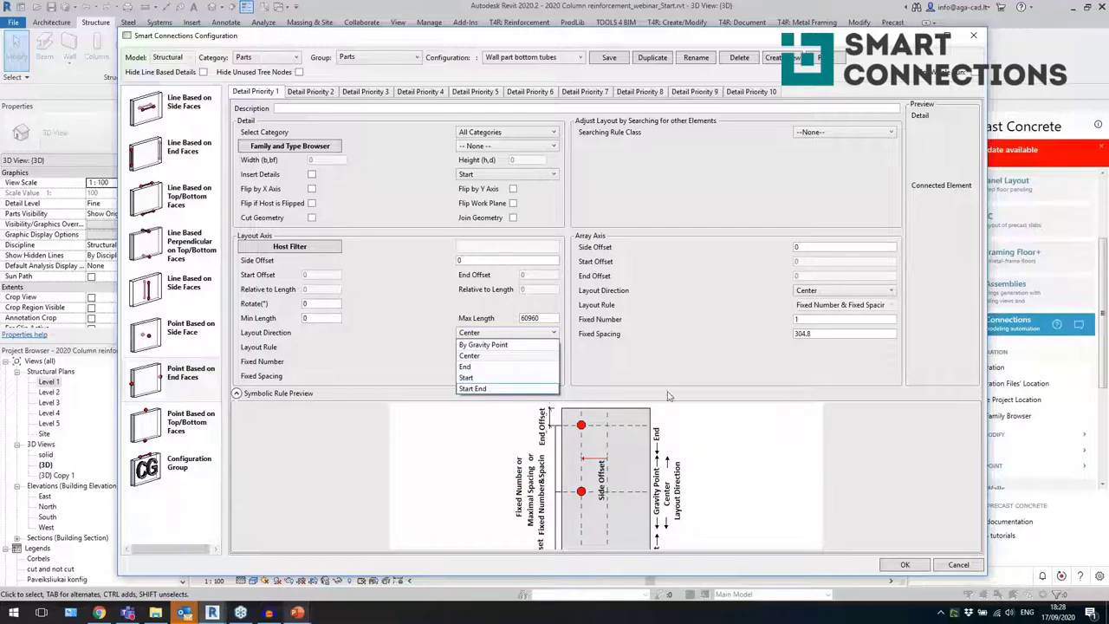
left_click(832, 295)
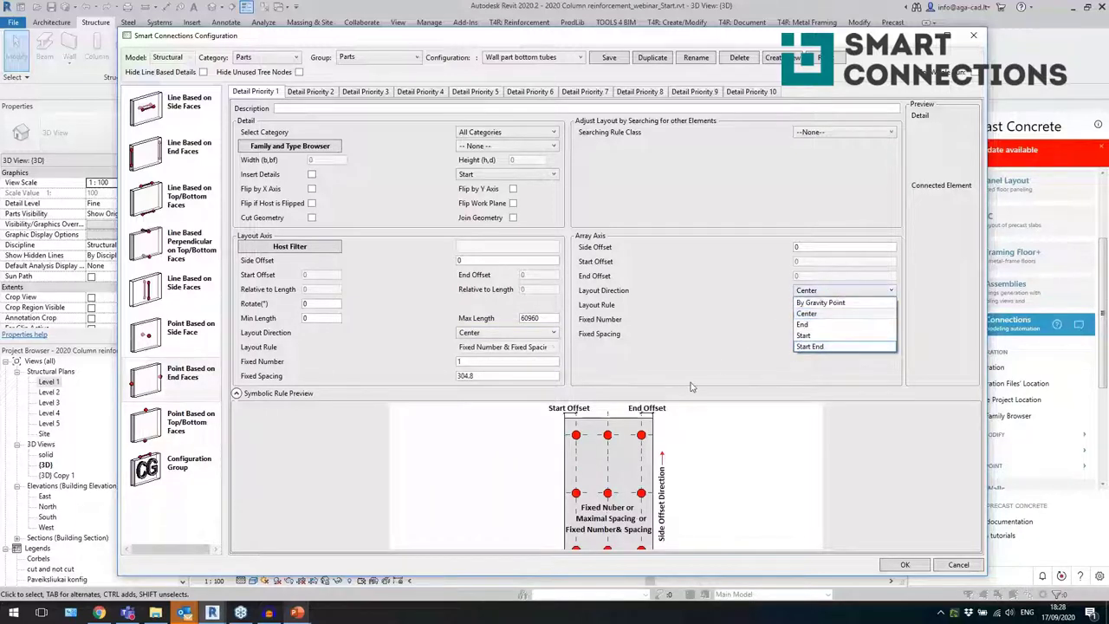
left_click(685, 336)
- Choose Anchor_with info : End Start_End D16 as the first detail and browse the structural connection families
left_click(490, 146)
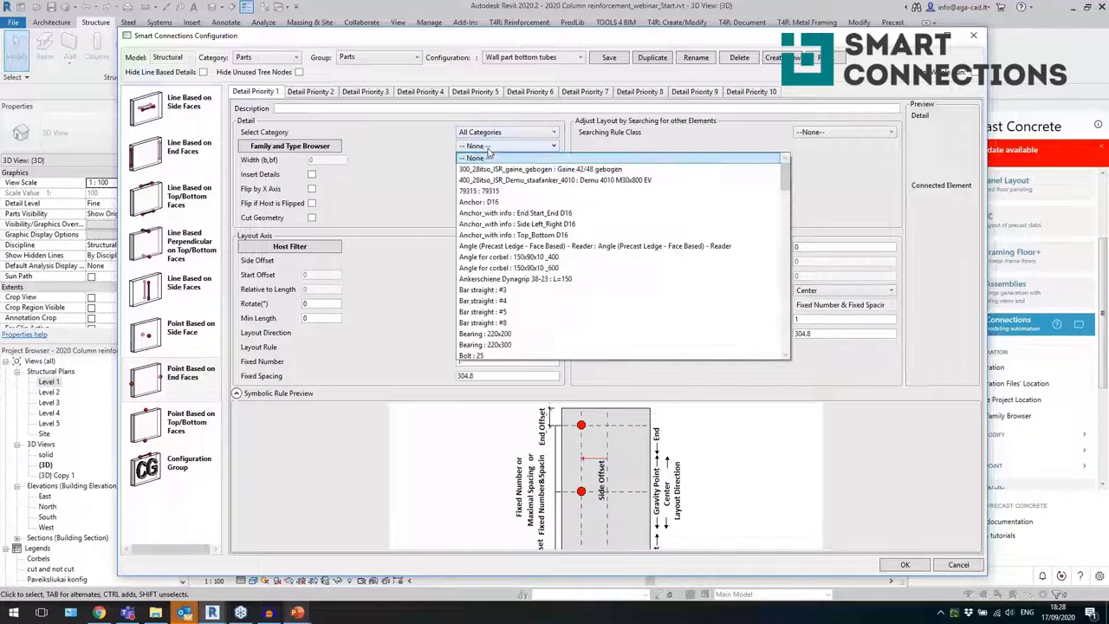
left_click(499, 213)
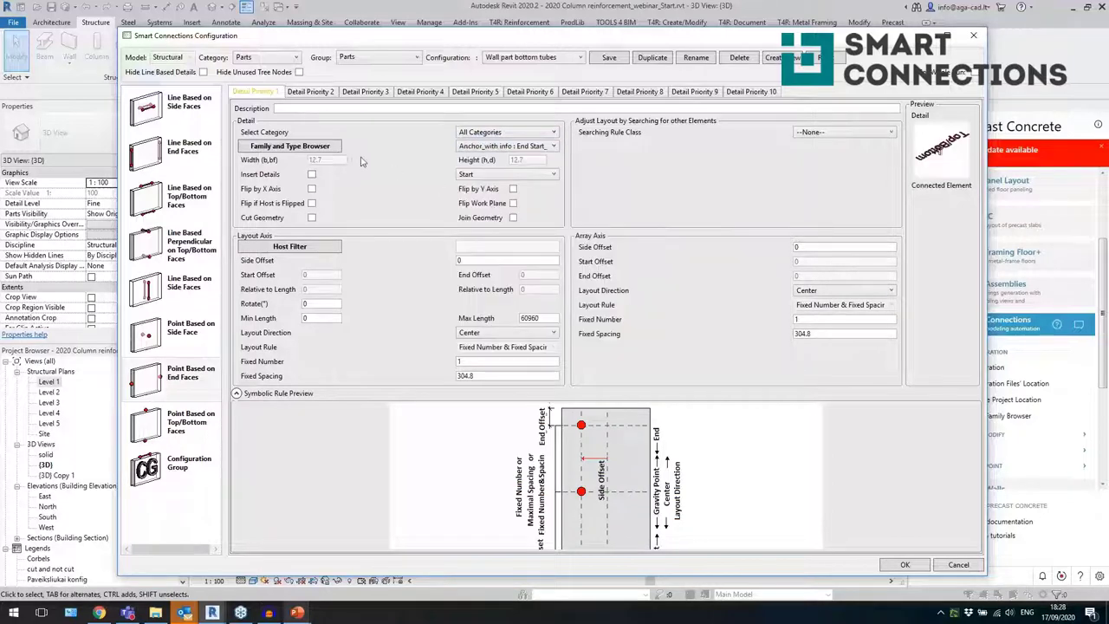
left_click(312, 147)
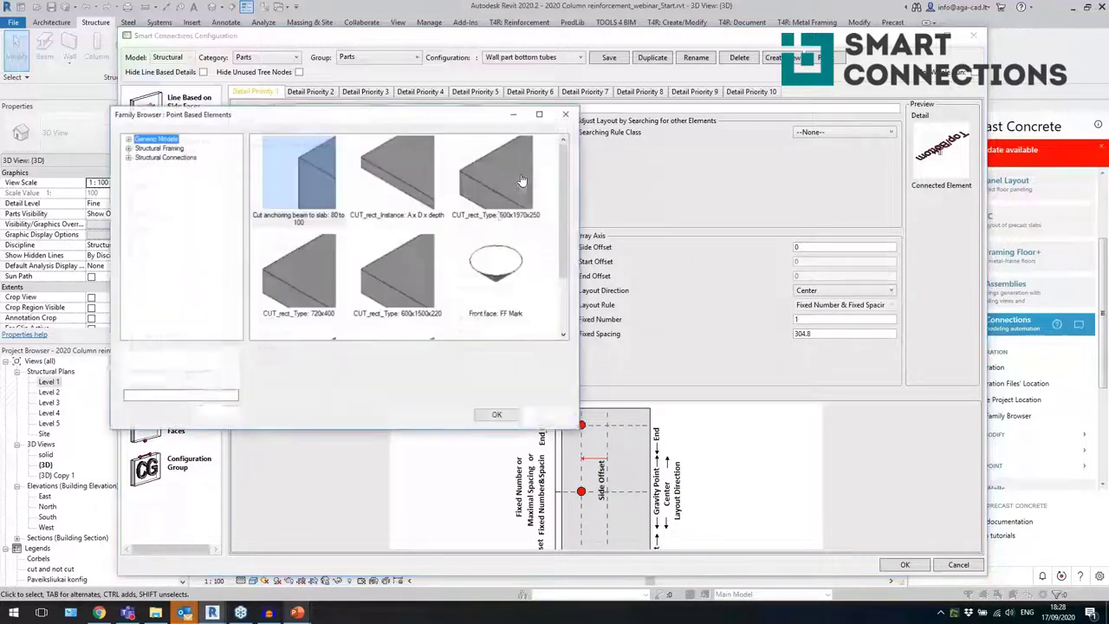
left_click(169, 159)
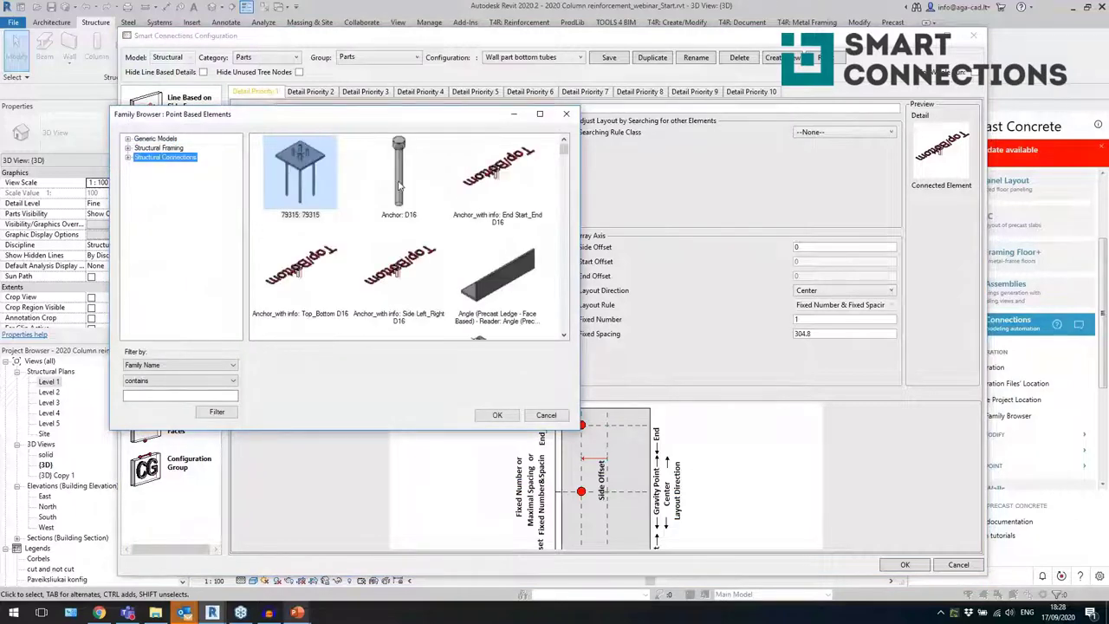
left_click(399, 184)
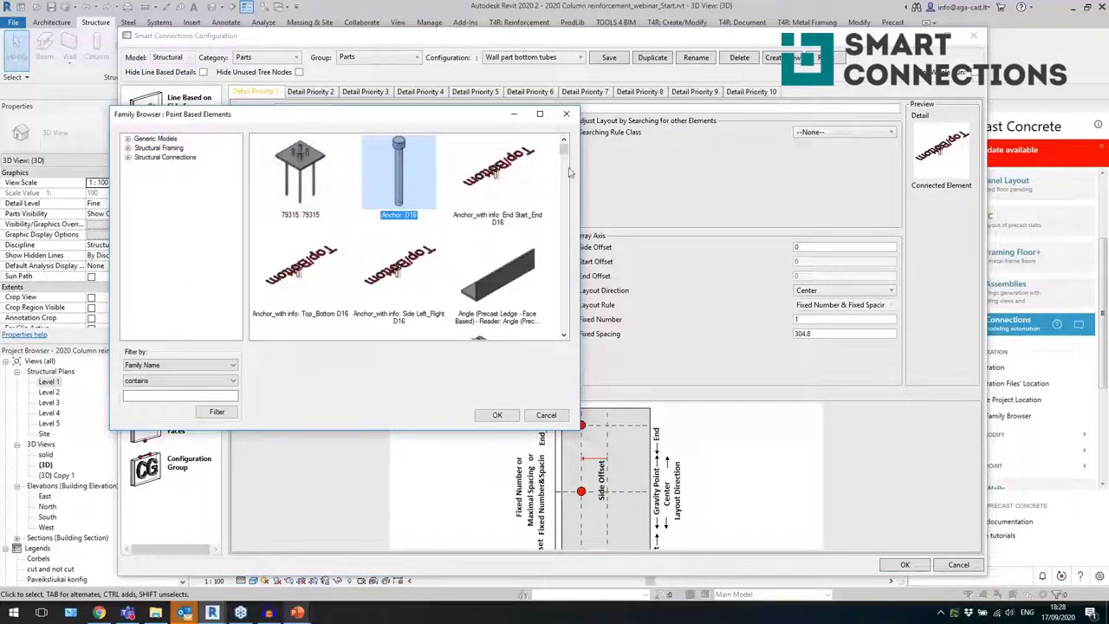
left_click(566, 116)
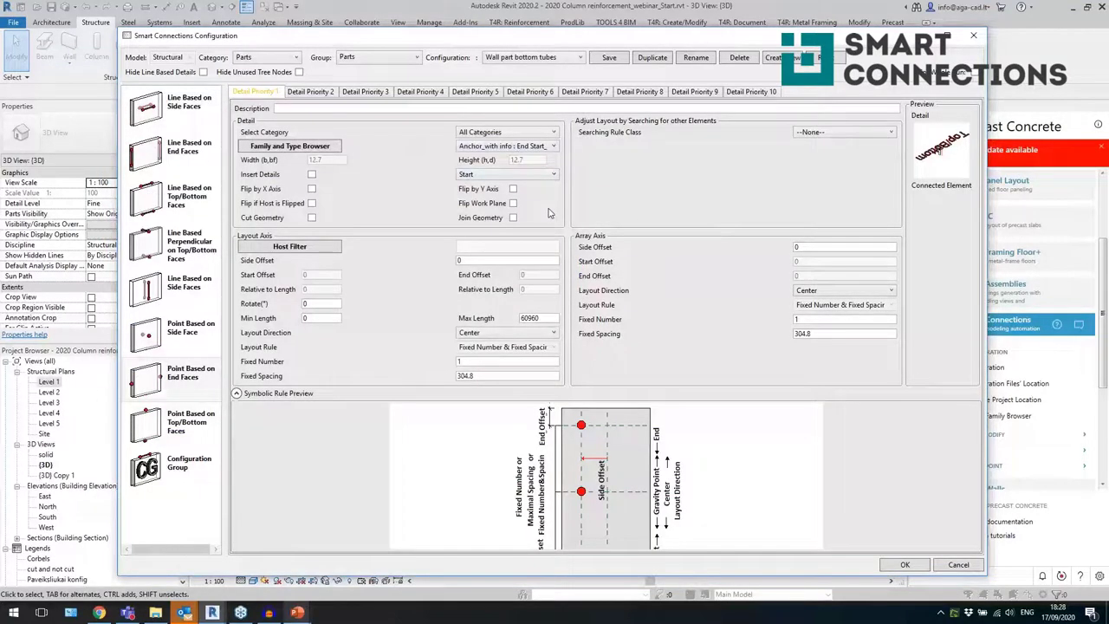
- Check the Configuration Group assignments and close the Smart Connections configuration without saving
left_click(189, 465)
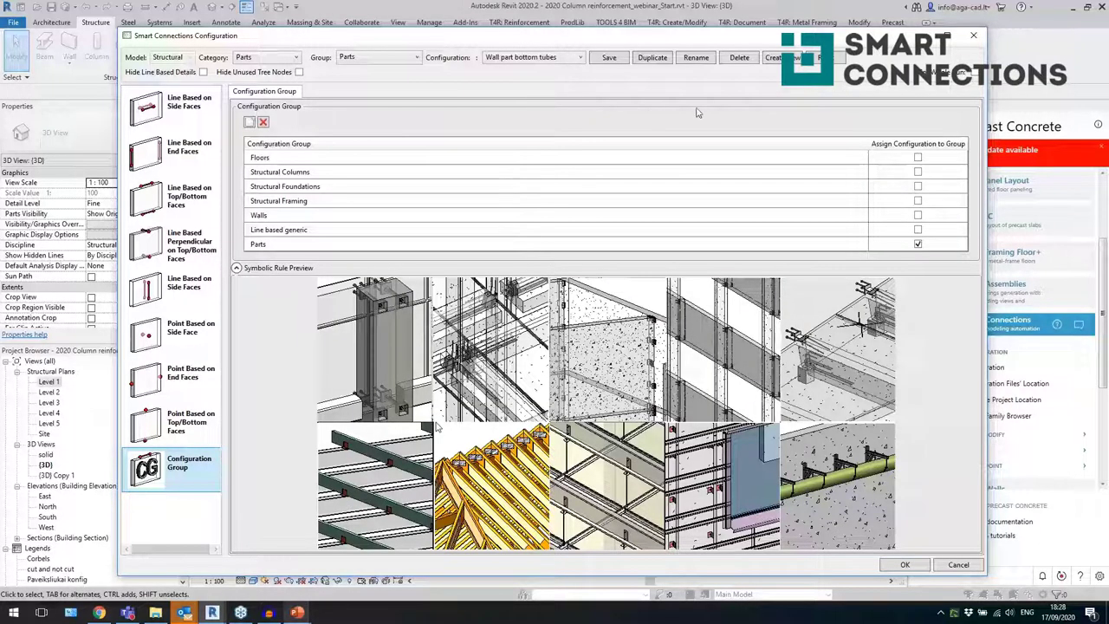
left_click(973, 37)
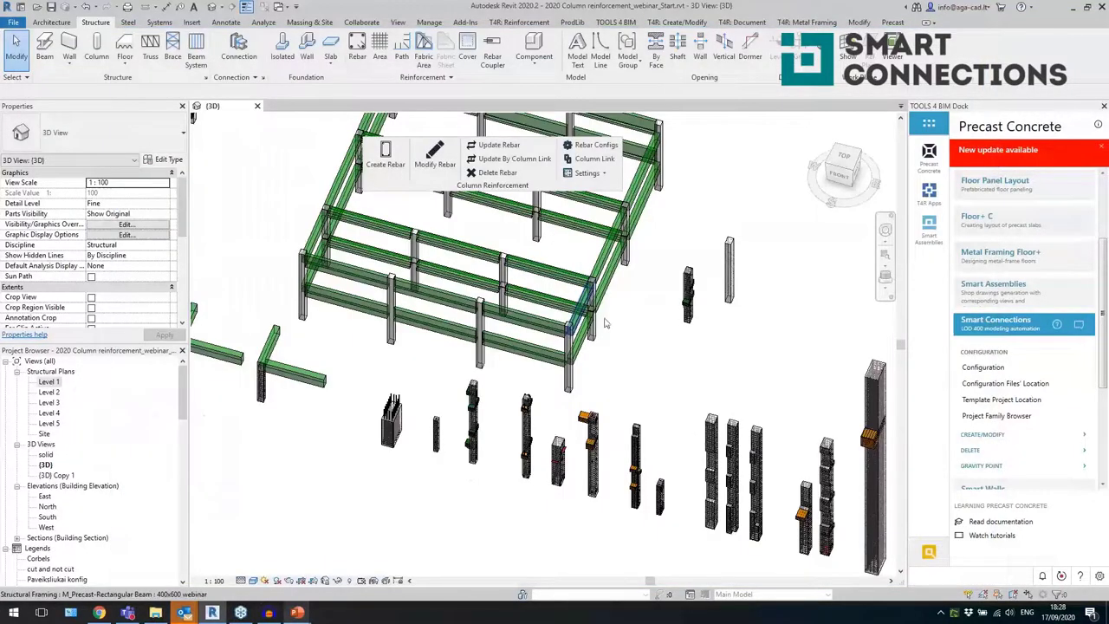
- Select Template Project II, the entry with an empty path, as the template project location and save it
left_click(1001, 403)
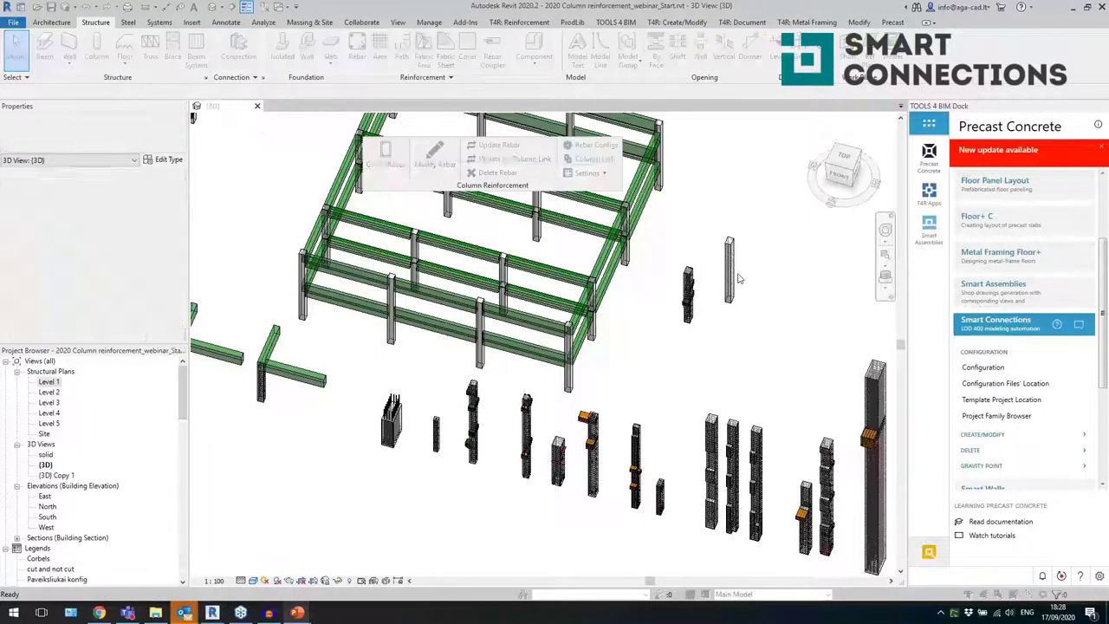
left_click(349, 258)
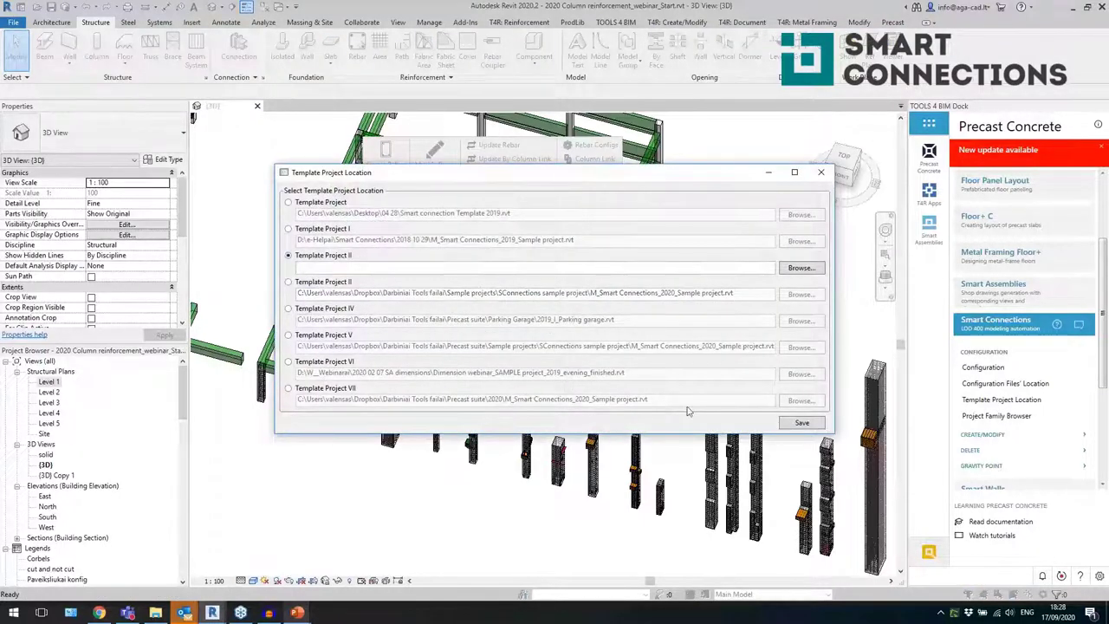
left_click(803, 422)
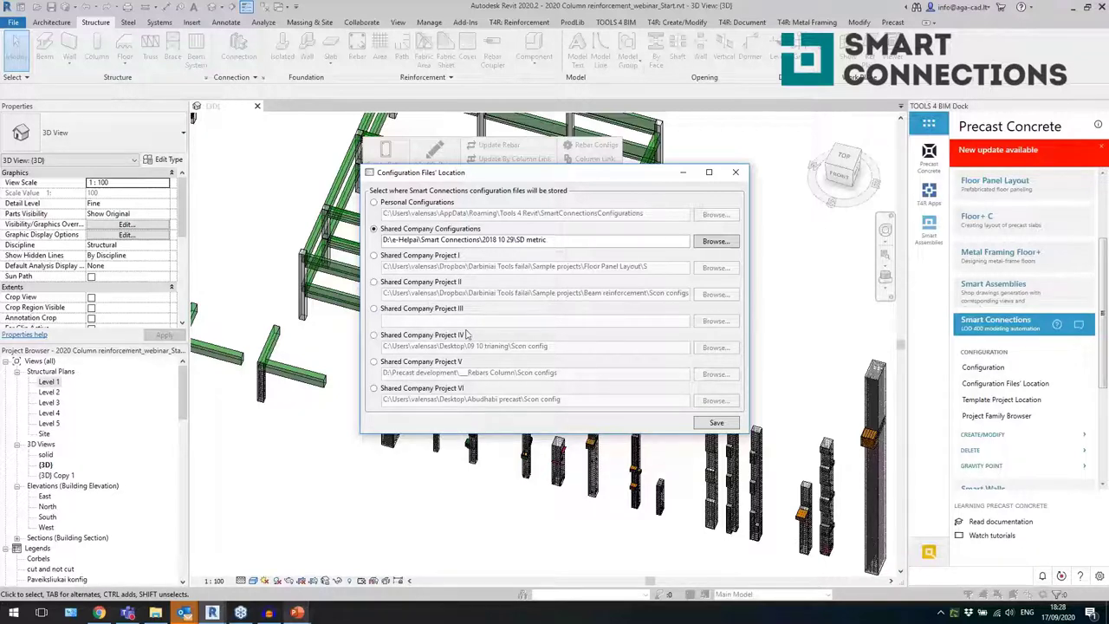
- Set the configuration files' location to Shared Company Project IV and check the Column concrete corbels configuration
left_click(434, 336)
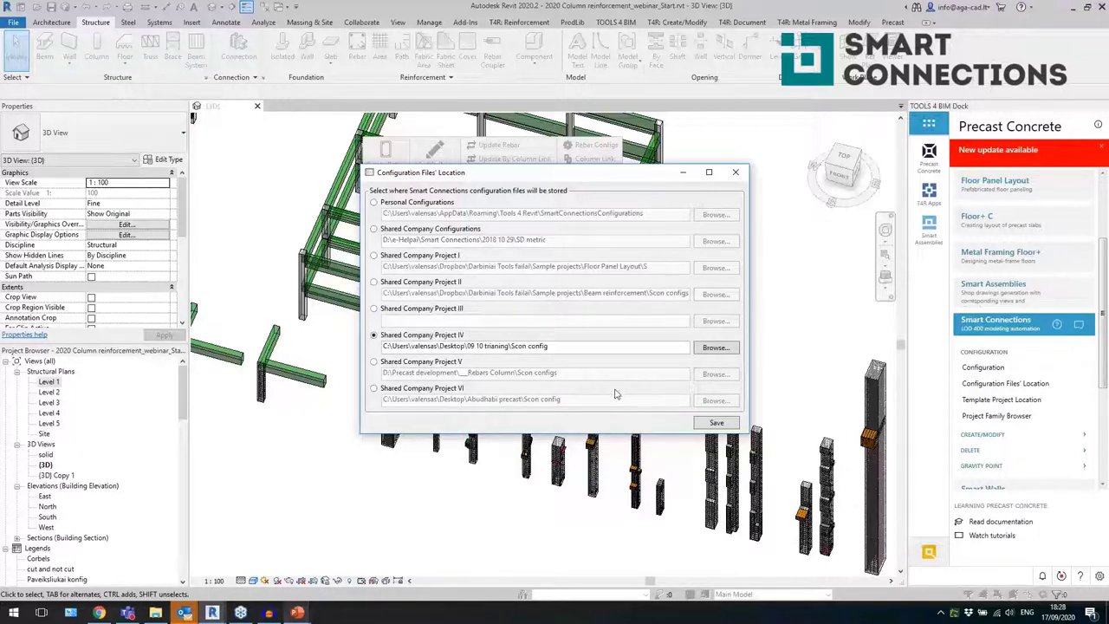
left_click(716, 424)
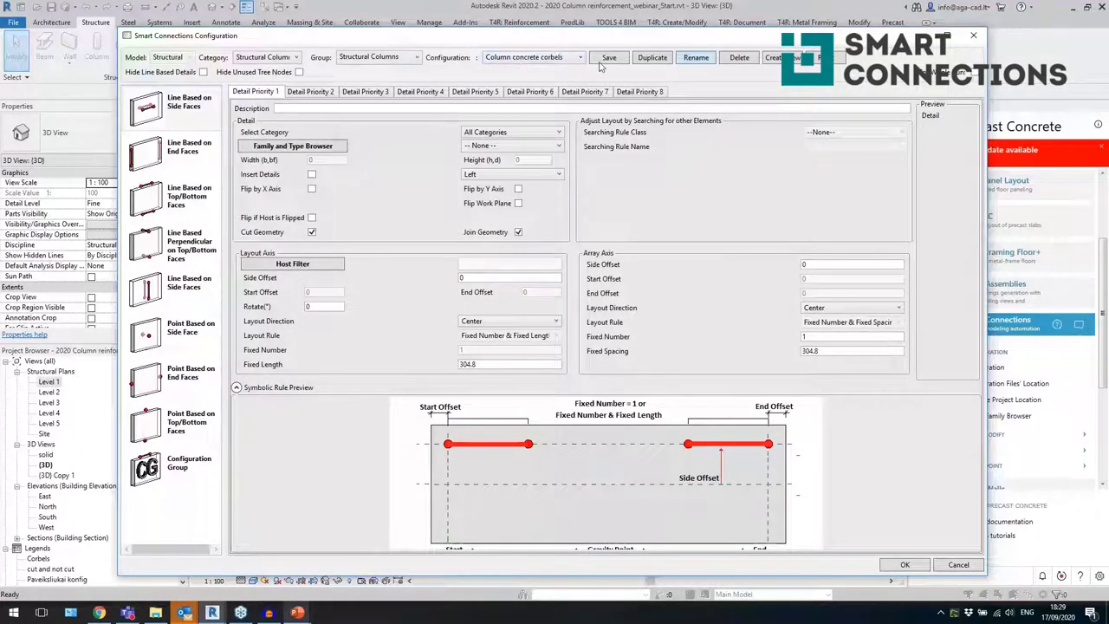
left_click(973, 37)
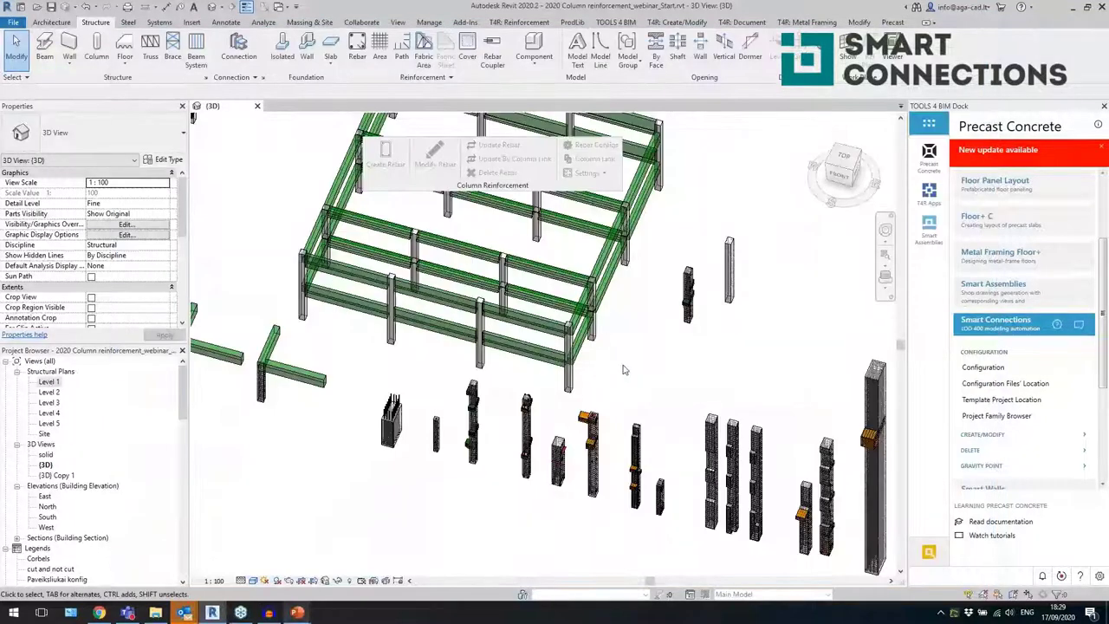
- Select the twelve girders around the frame's near corner and insert Smart Connections details into them
left_click_drag(533, 395, 498, 227)
left_click_drag(374, 289, 365, 216, "ctrl")
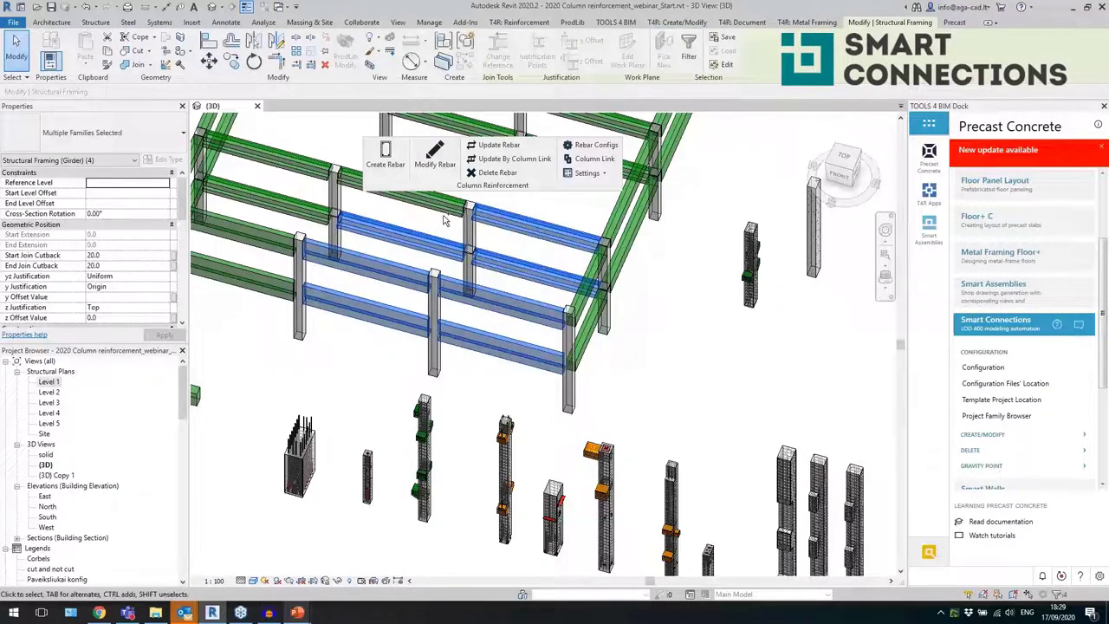
left_click(443, 213, "ctrl")
left_click_drag(590, 345, 568, 290, "ctrl")
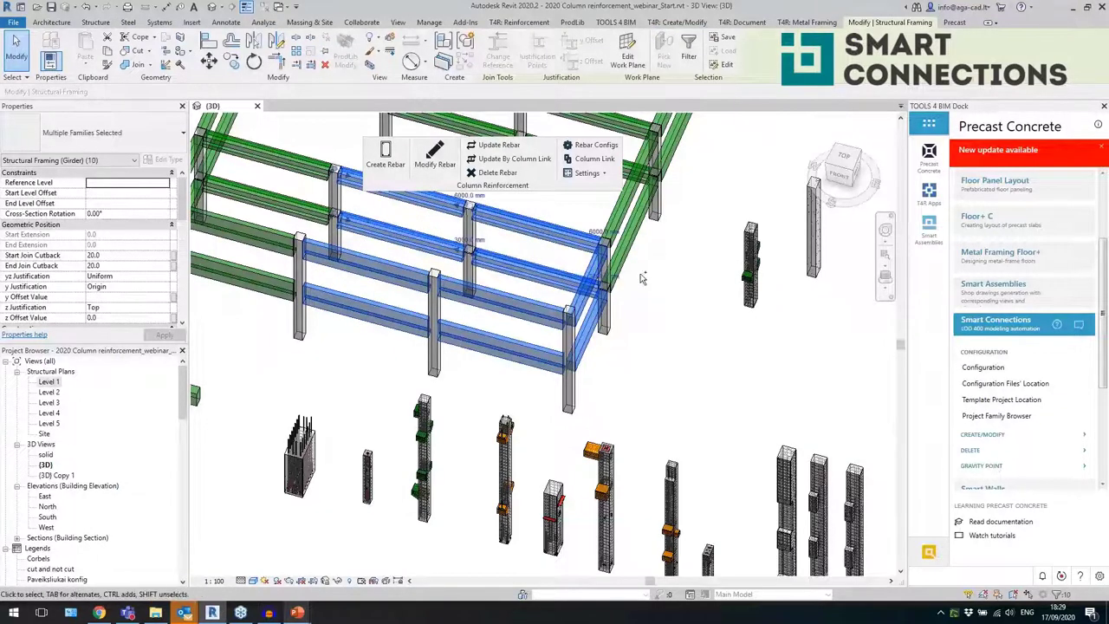
left_click_drag(642, 279, 603, 180, "ctrl")
middle_click_drag(650, 353, 612, 346, "shift")
left_click(983, 435)
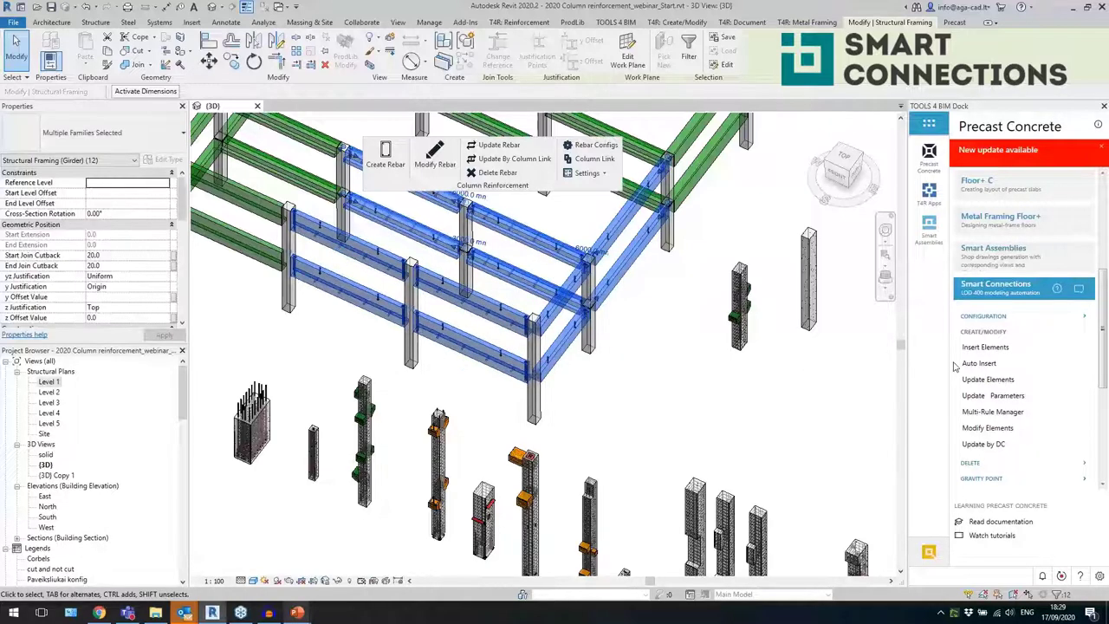
key("Escape")
- Examine the details inserted in the lower L-shaped beam, including the TF anchors, the slab anchoring cuts and the vertical end cut
scroll(471, 346, "up", 4)
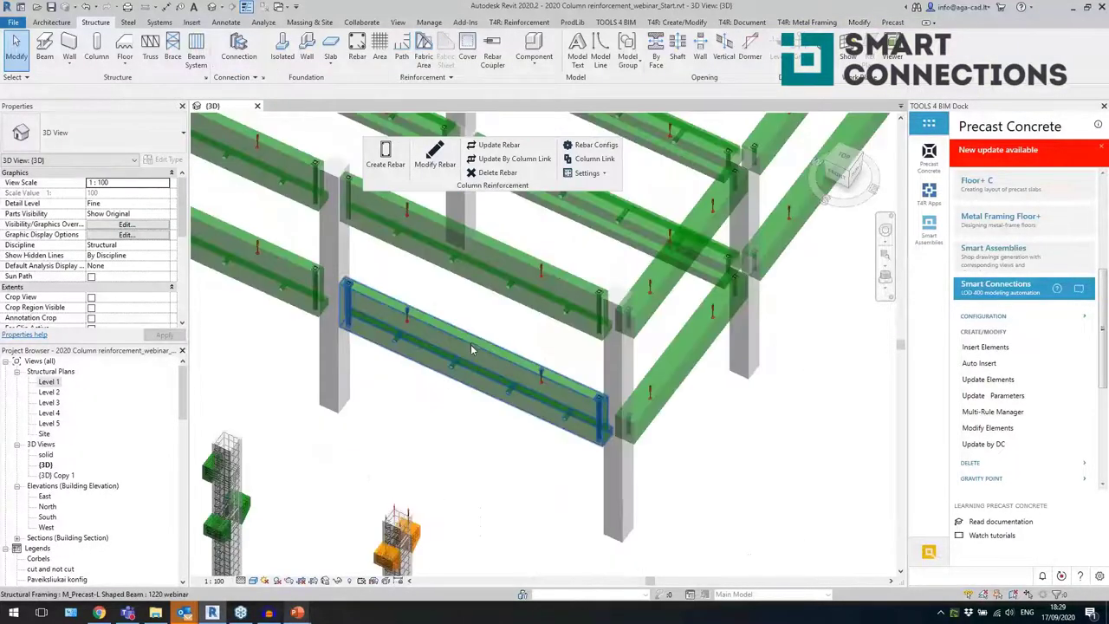
left_click(473, 352)
left_click_drag(394, 285, 423, 336)
left_click(510, 393)
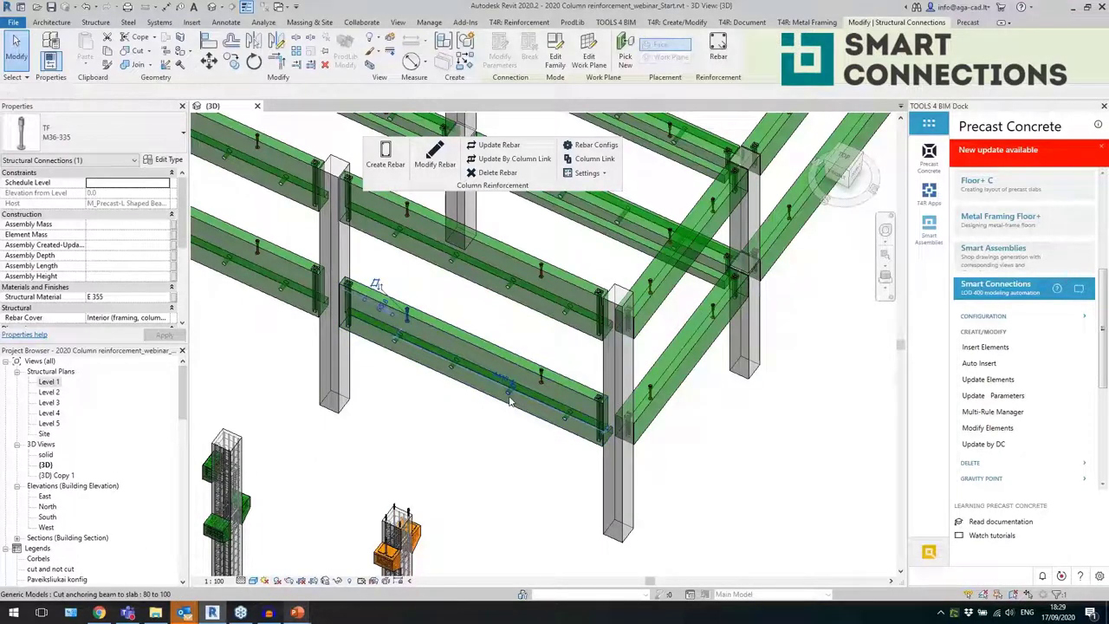
middle_click_drag(499, 426, 559, 426, "shift")
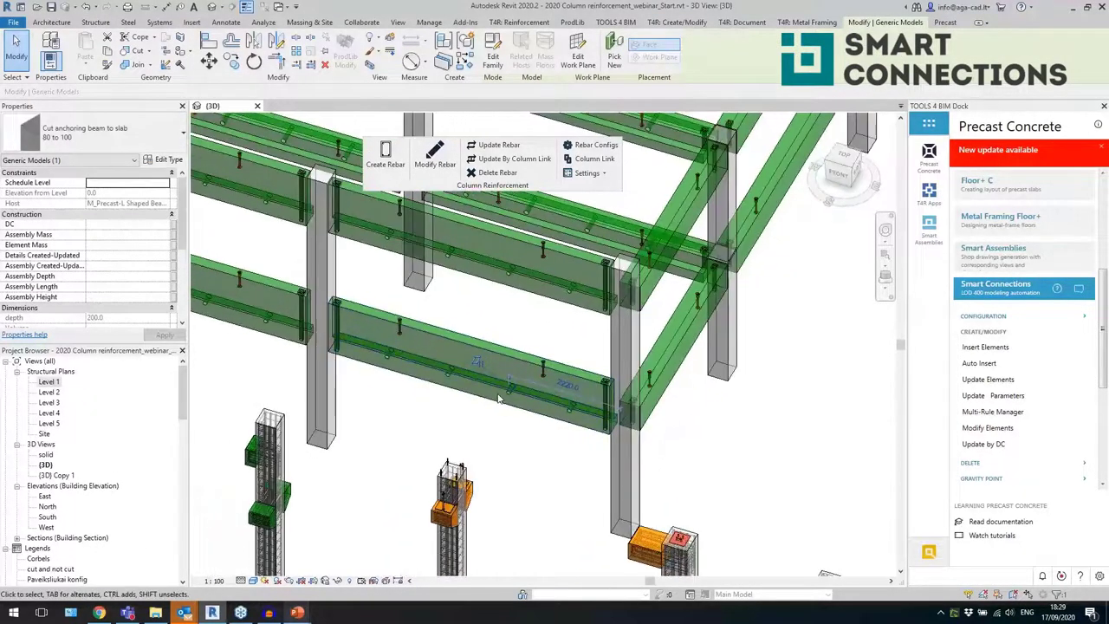
scroll(563, 427, "up", 4)
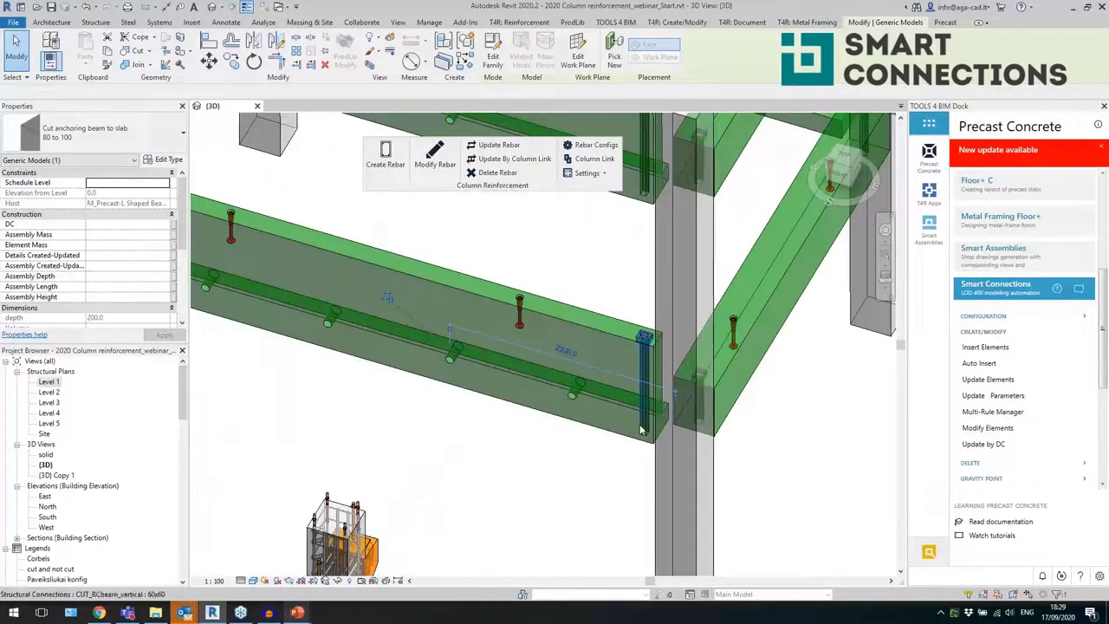
middle_click_drag(730, 436, 720, 438, "shift")
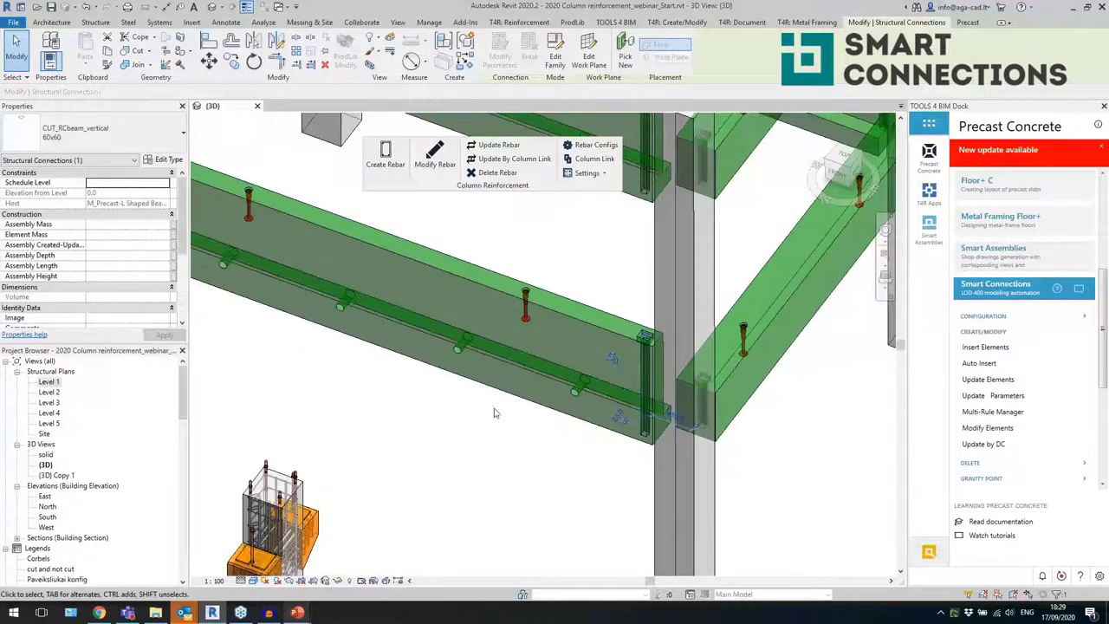
scroll(495, 413, "down", 4)
left_click(650, 453)
scroll(679, 417, "down", 2)
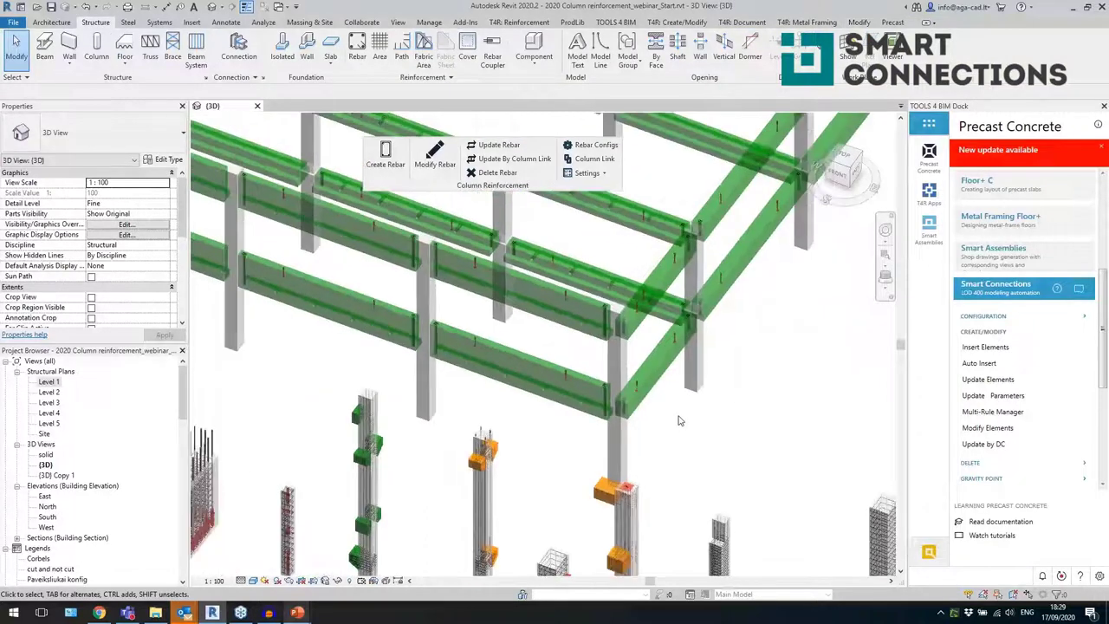
- Insert details into the frame's near corner column using the Column concrete corbels configuration of the Structural Columns group
left_click(634, 449)
middle_click_drag(633, 449, 686, 453, "shift")
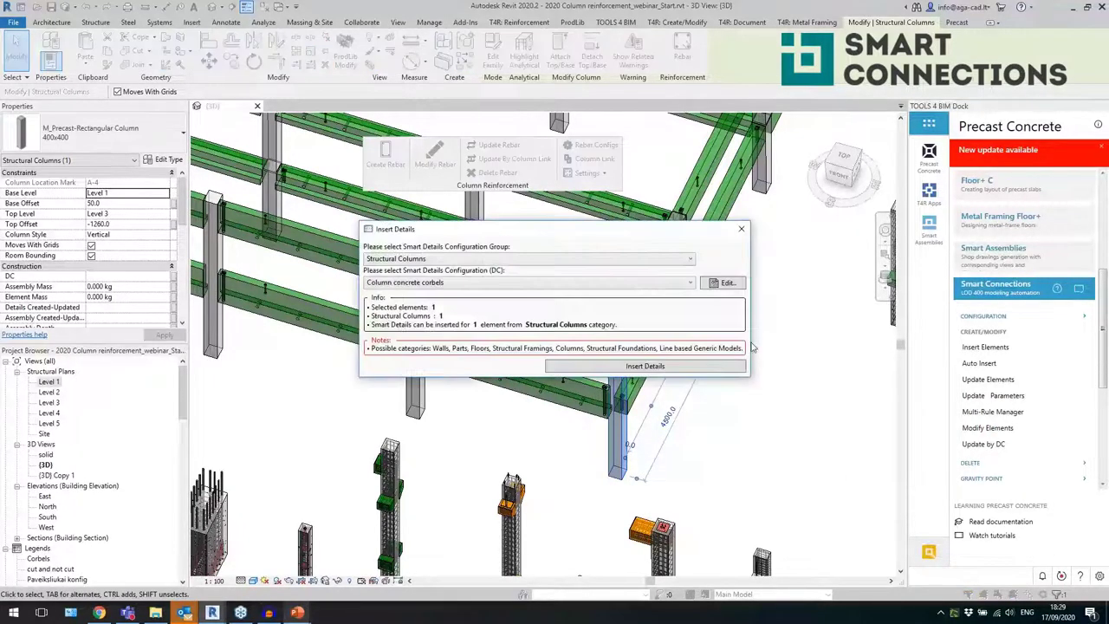
left_click(585, 368)
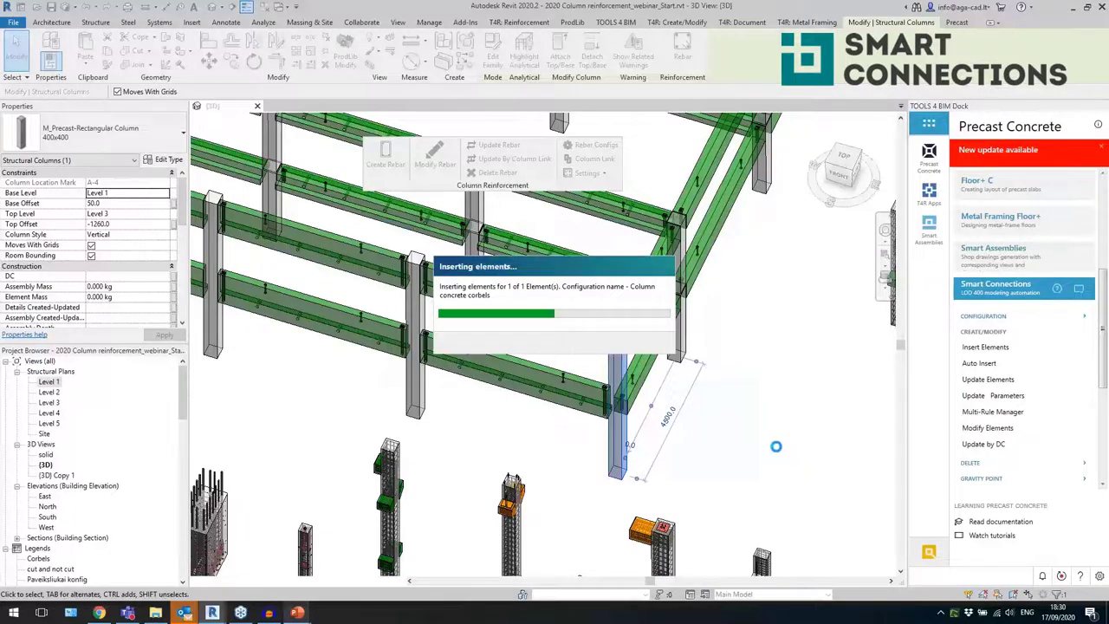
left_click(777, 452)
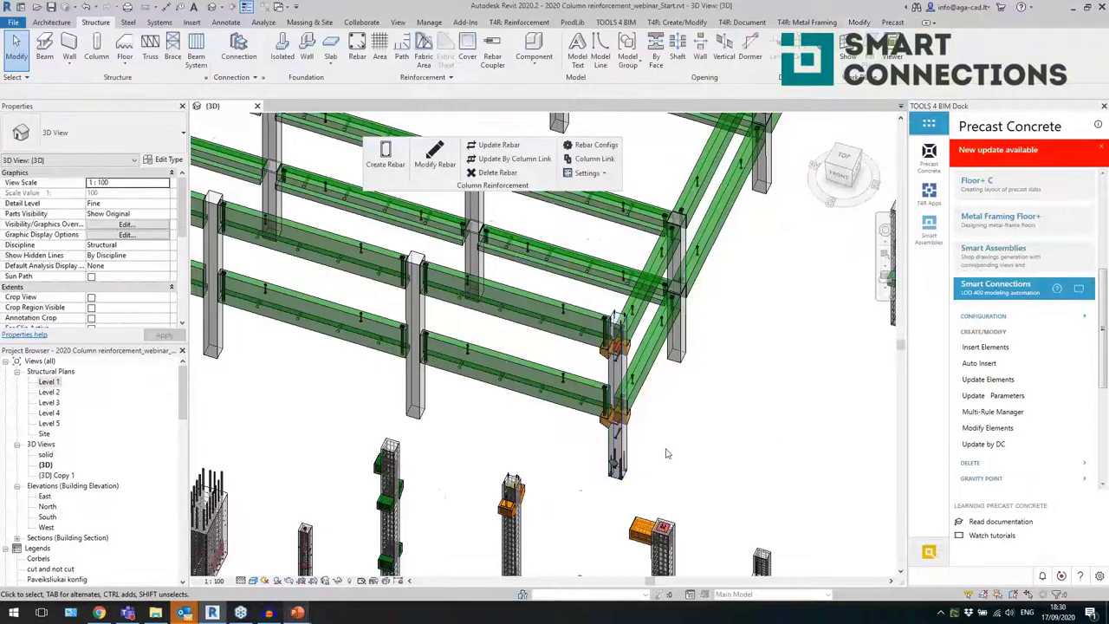
- Examine the HPKM_Column Set at the corner column's base and the rebar at the foot of a reinforced sample column
scroll(611, 475, "up", 5)
left_click(599, 487)
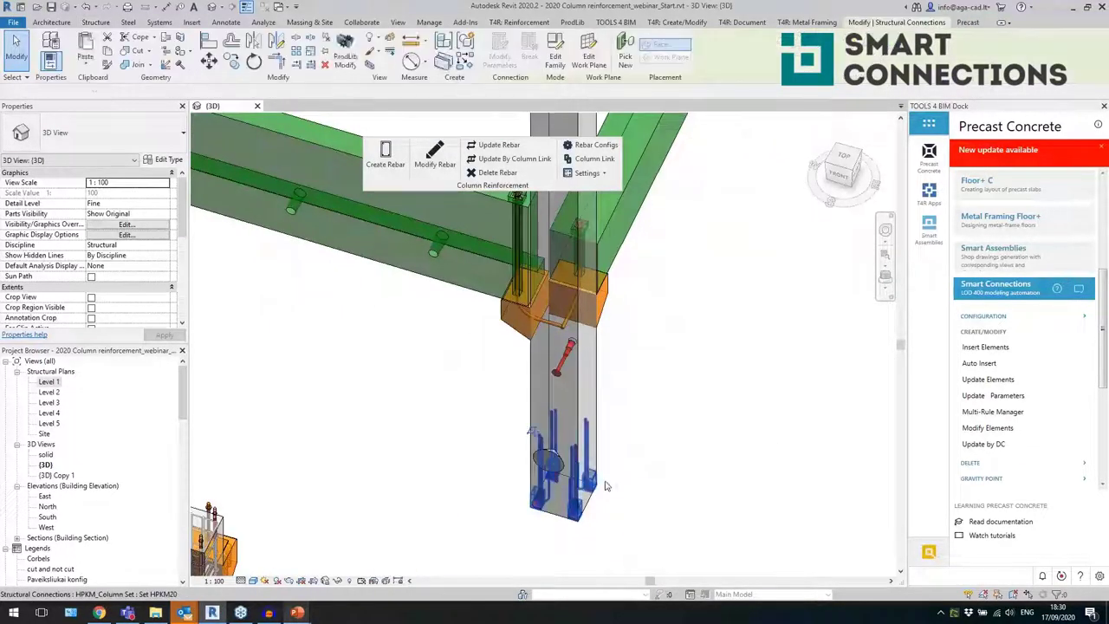
middle_click_drag(639, 482, 592, 489, "shift")
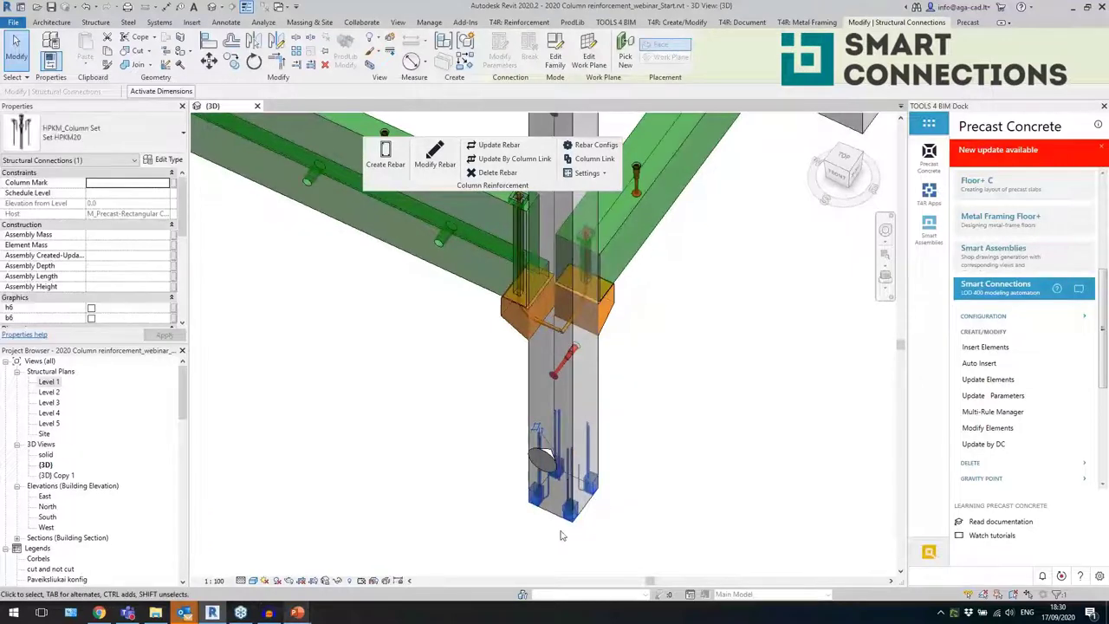
scroll(554, 490, "up", 5)
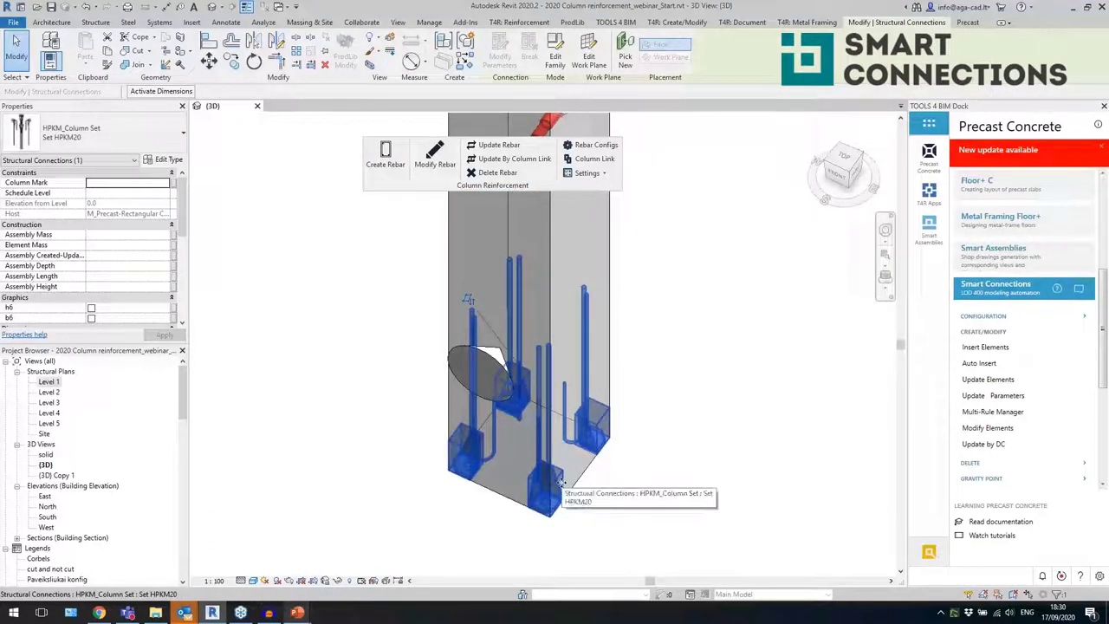
scroll(559, 485, "down", 3)
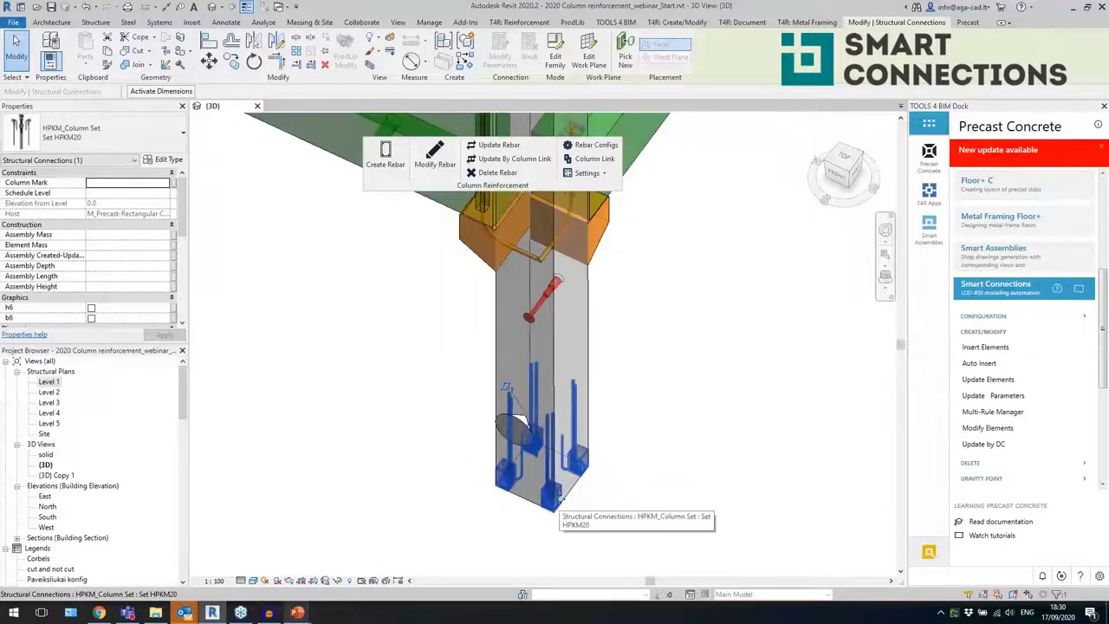
scroll(610, 366, "down", 8)
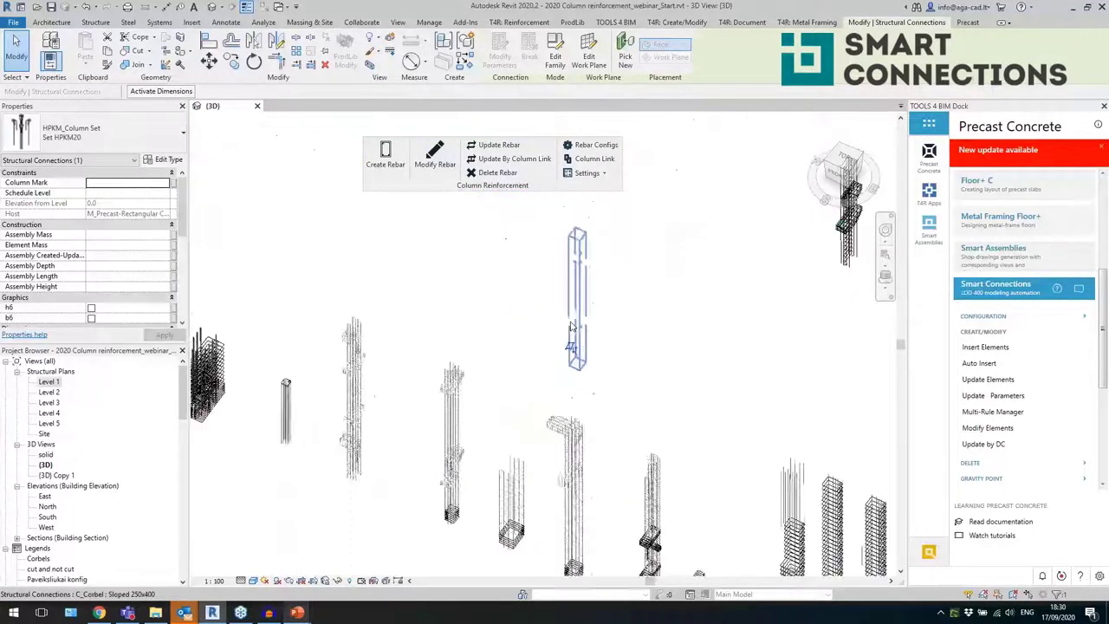
scroll(631, 476, "up", 8)
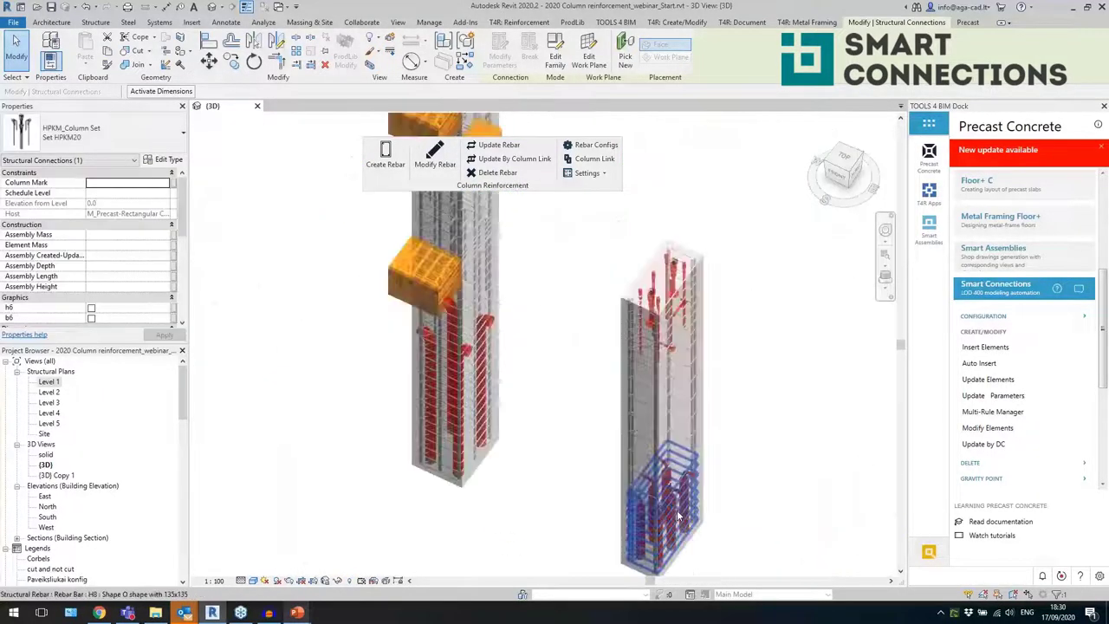
scroll(696, 569, "up", 3)
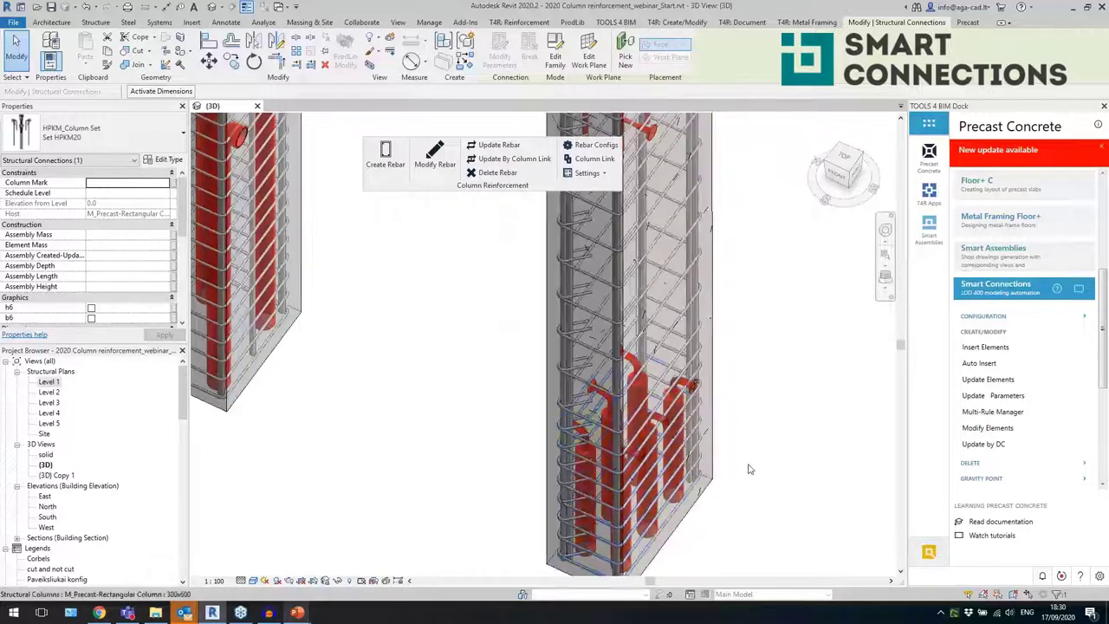
- Examine the base details of the reinforced sample columns standing in front of the frame
scroll(752, 466, "down", 5)
scroll(681, 460, "up", 3)
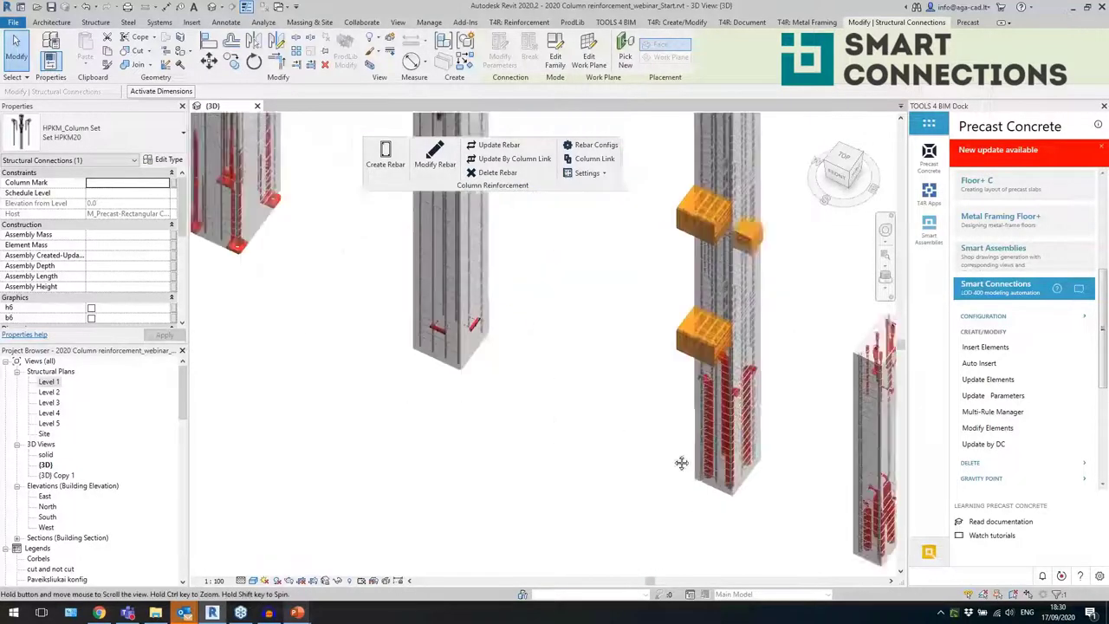
scroll(392, 302, "up", 2)
middle_click_drag(320, 342, 800, 523)
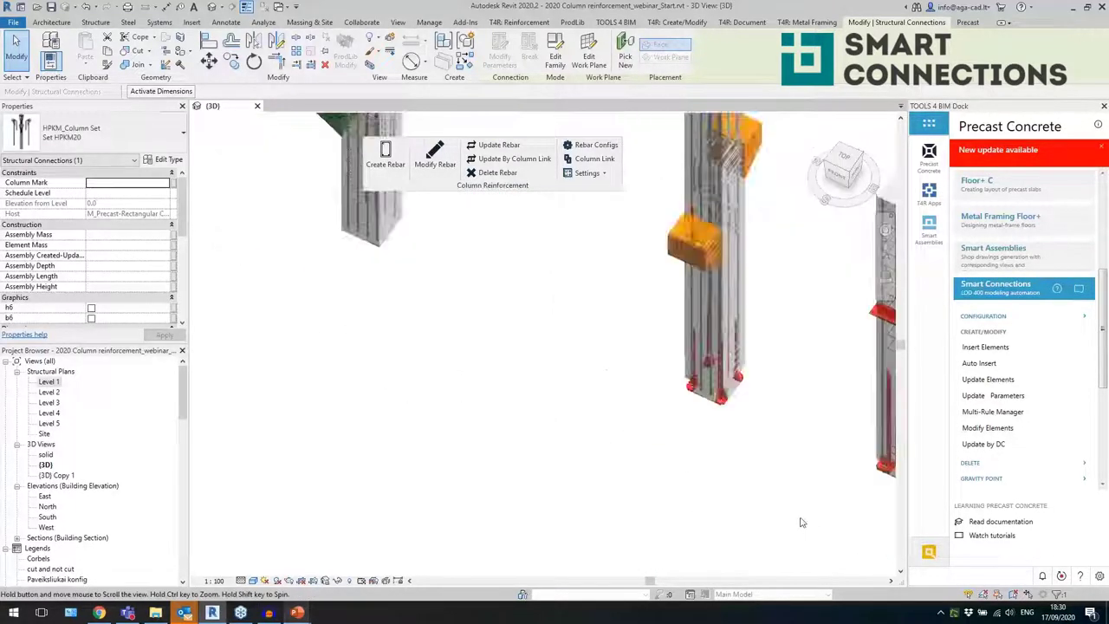
scroll(543, 417, "down", 4)
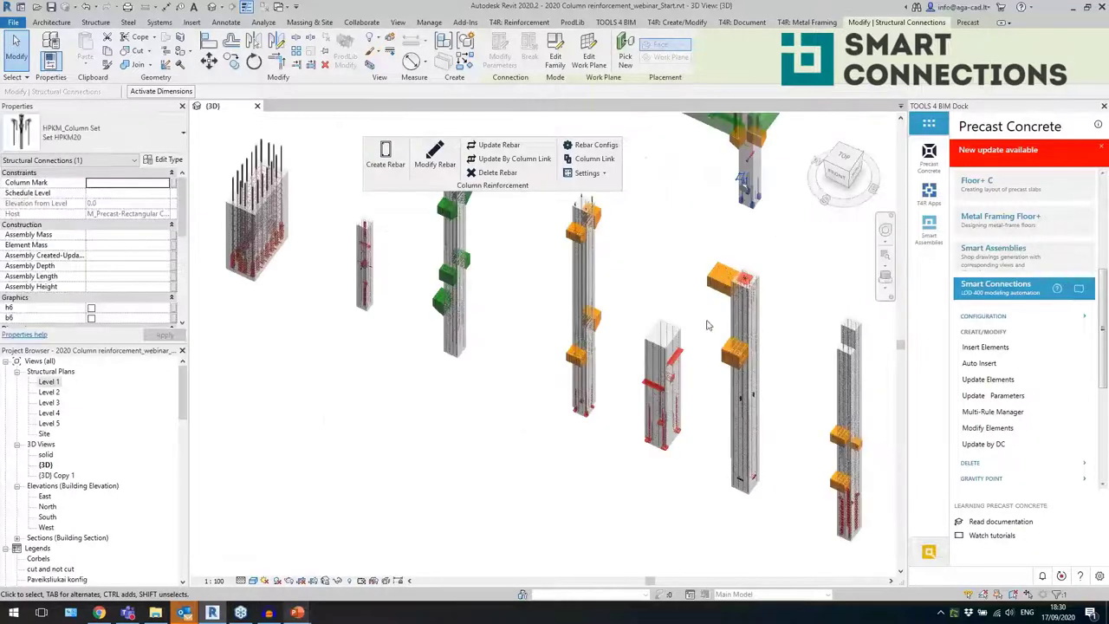
scroll(706, 325, "down", 2)
- Examine the Front face FF Mark and the column shoes at the foot of the frame's near corner column
scroll(650, 364, "up", 5)
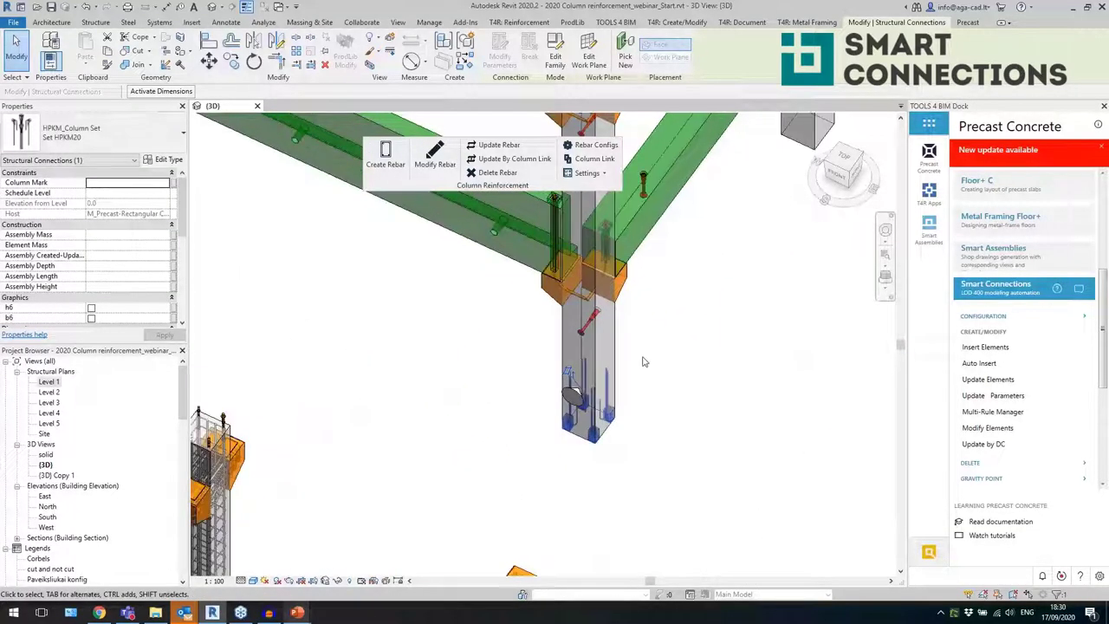
scroll(643, 361, "up", 3)
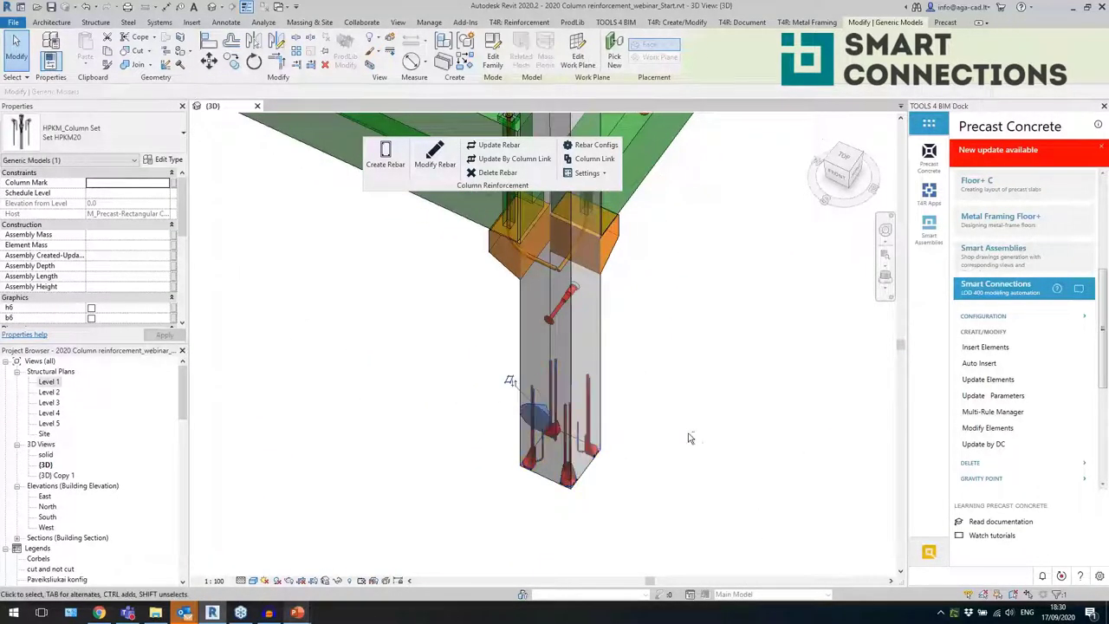
middle_click_drag(689, 437, 589, 453, "shift")
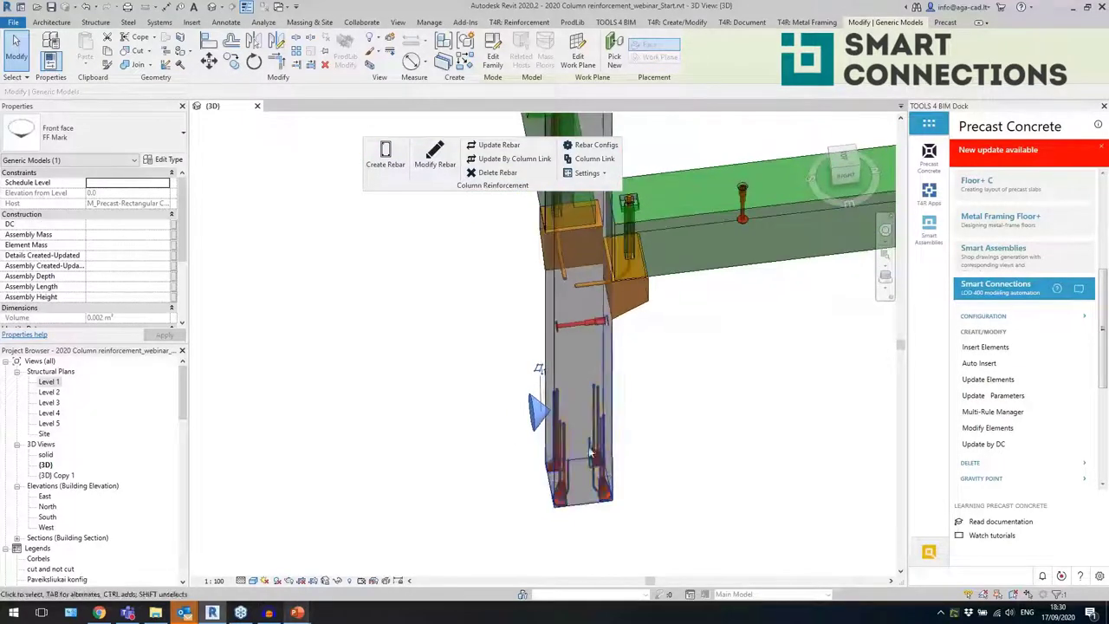
mouse_move(665, 469)
middle_mouse_down("shift")
mouse_move(717, 450)
mouse_move(672, 461)
middle_mouse_up("shift")
scroll(671, 461, "down", 6)
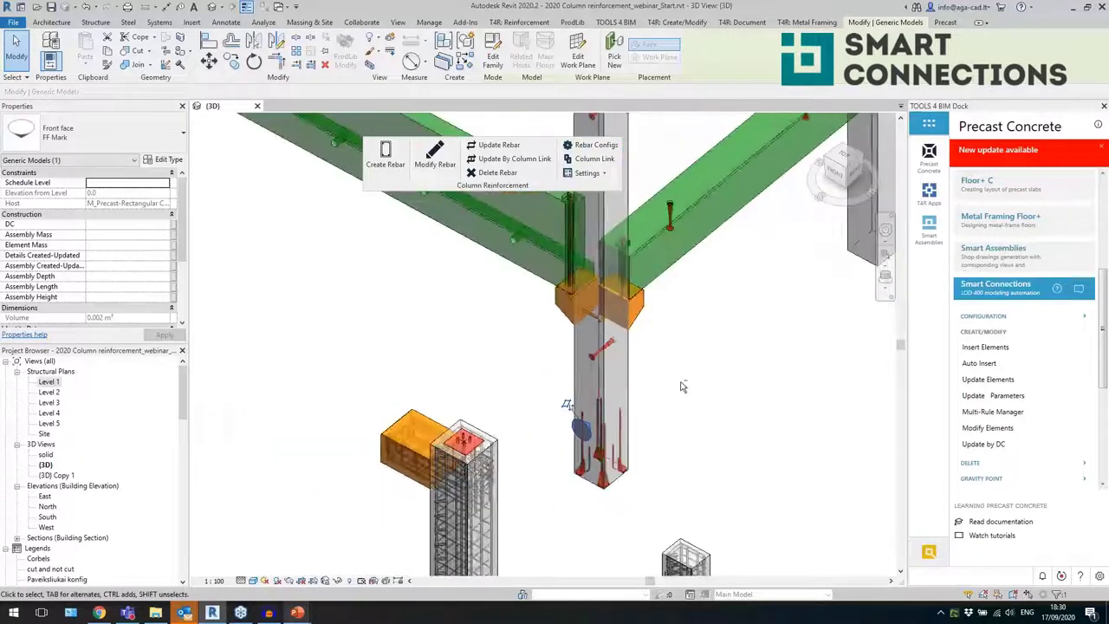
middle_click_drag(643, 379, 613, 370, "shift")
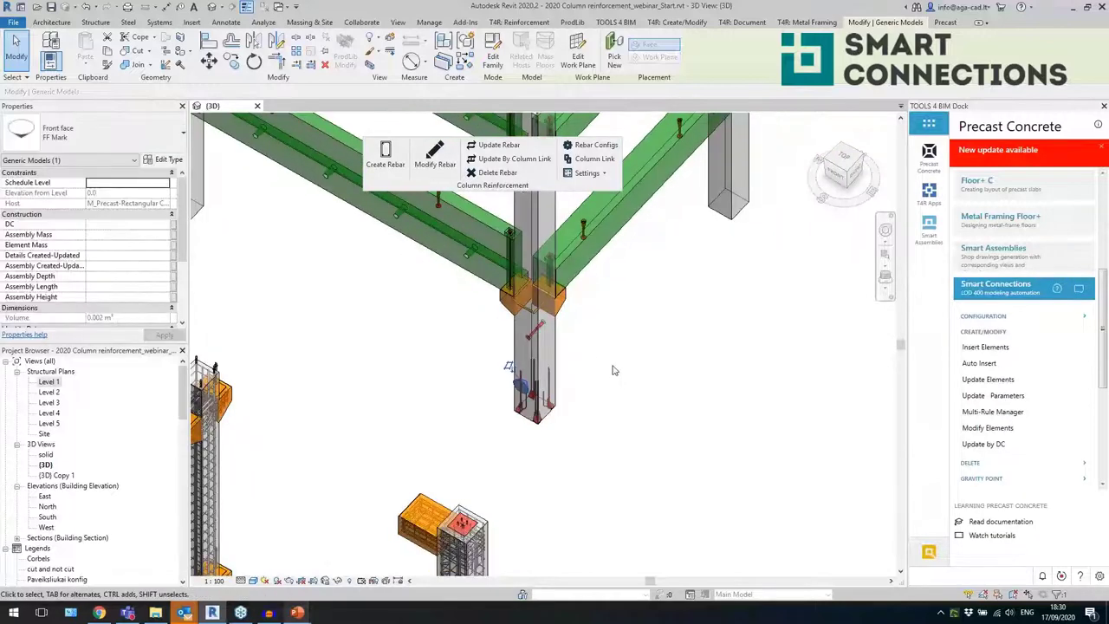
- Examine the TF M36-335 anchor and the sloped C_Corbel elements on the lower and upper levels of the near corner column
key("Escape")
scroll(558, 328, "up", 2)
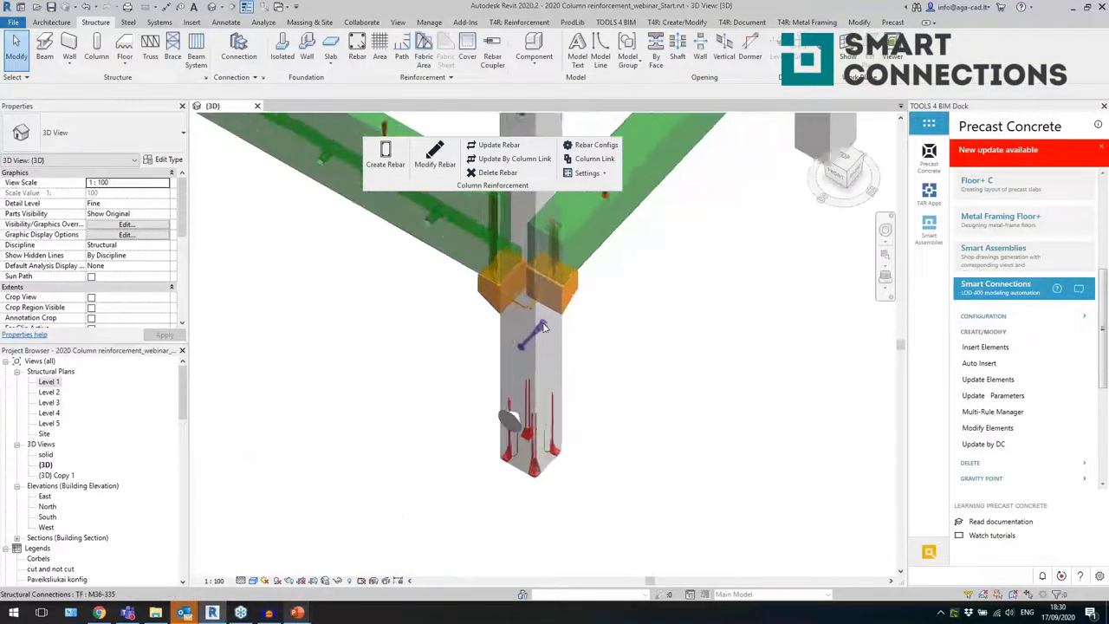
left_click(535, 333)
mouse_move(629, 386)
middle_mouse_down("shift")
mouse_move(572, 374)
mouse_move(629, 372)
middle_mouse_up("shift")
scroll(628, 373, "down", 3)
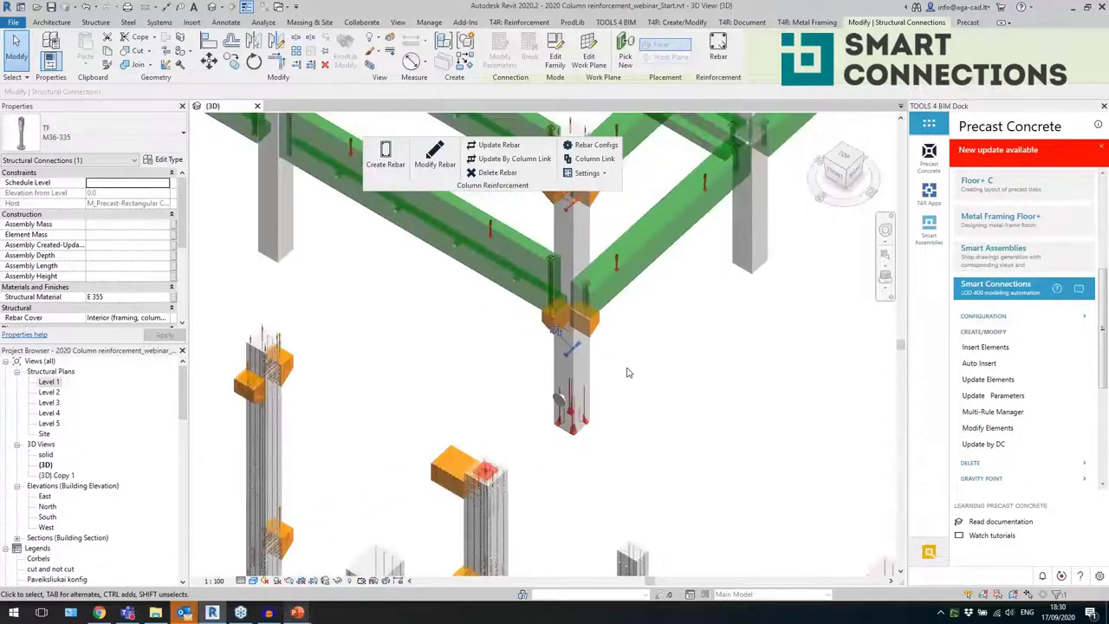
left_click(629, 368)
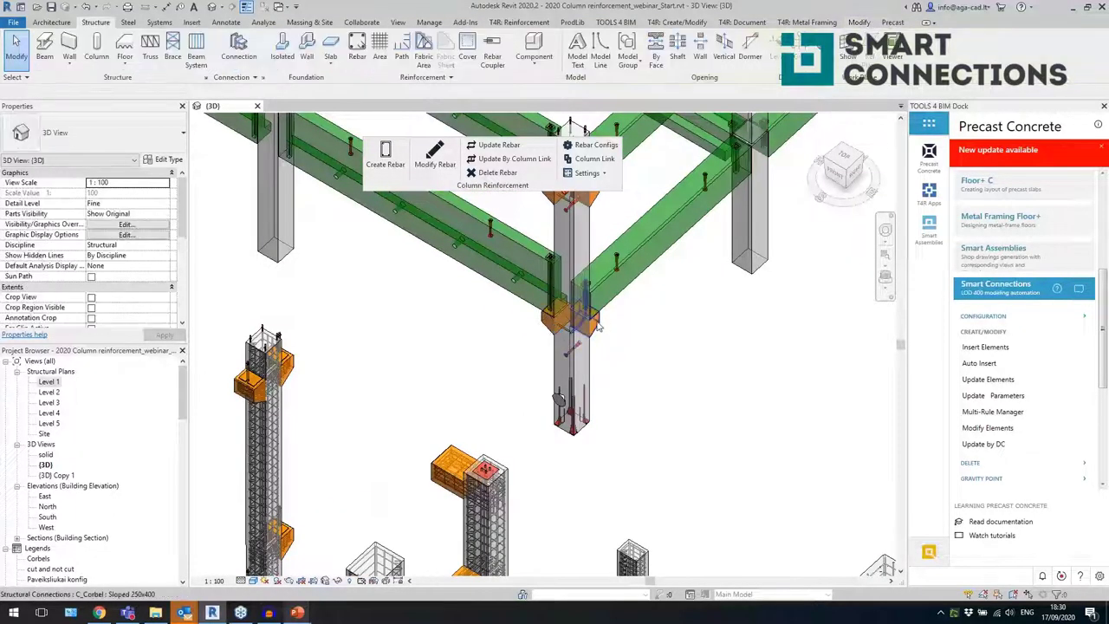
left_click(550, 322)
middle_click_drag(550, 323, 679, 319, "shift")
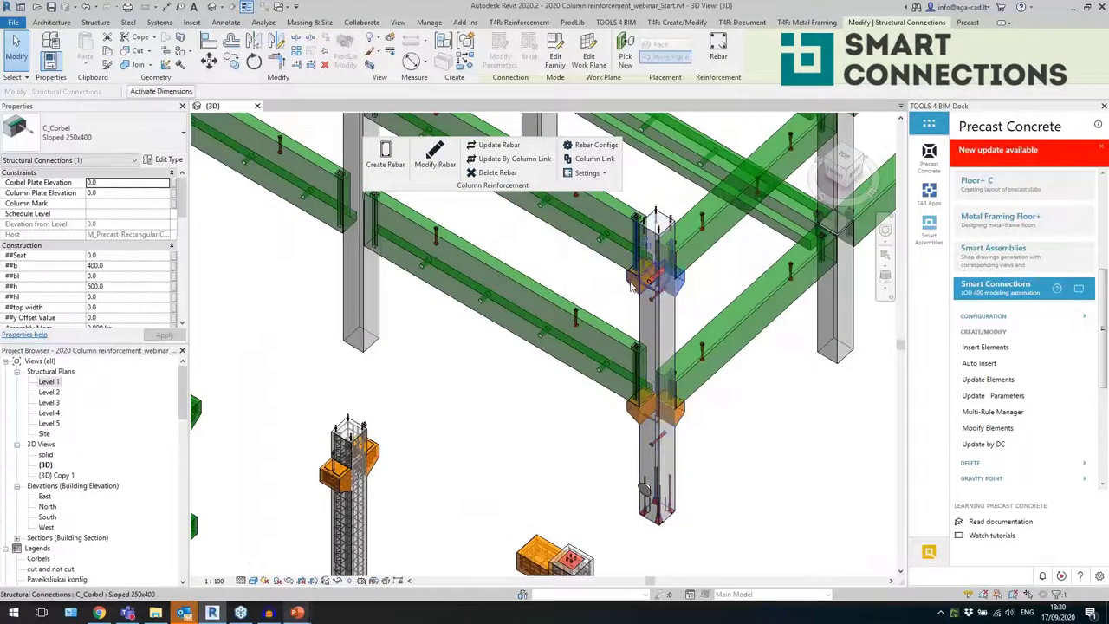
left_click(632, 289)
left_click(395, 312)
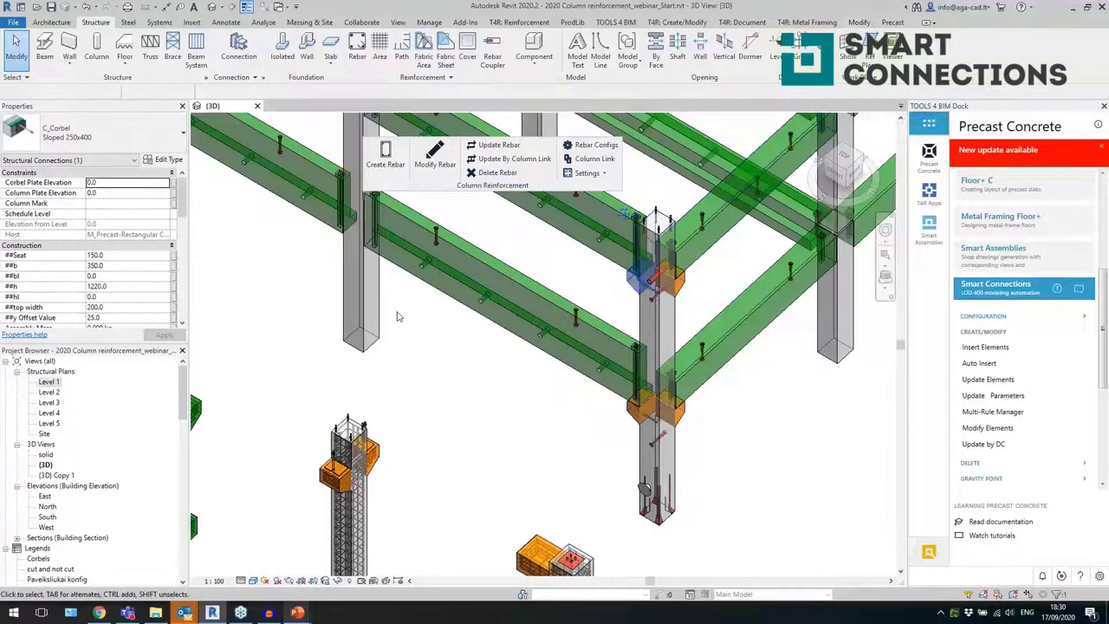
- Insert details into the two 400x400 columns on either side of the corner column using the Column concrete corbels configuration
left_click(380, 317)
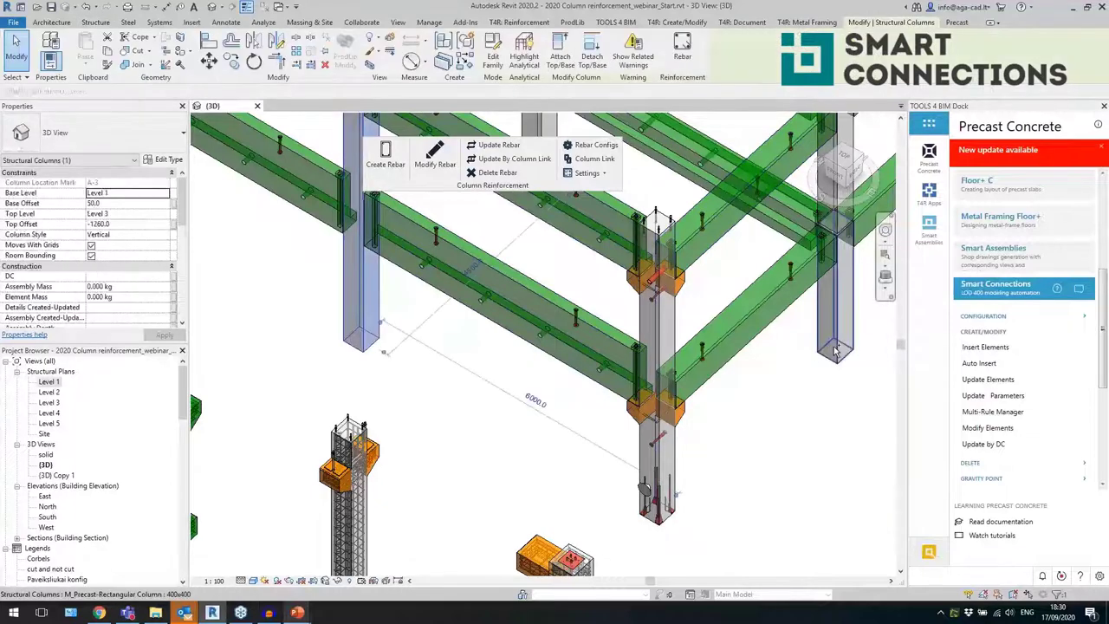
left_click(835, 347, "ctrl")
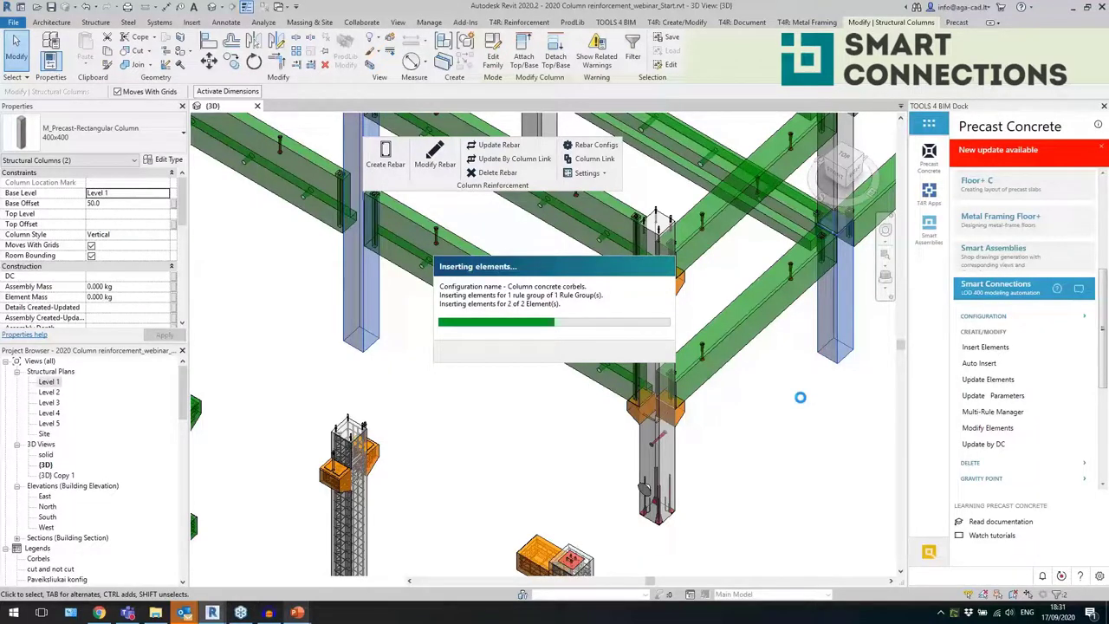
left_click(810, 404)
middle_click_drag(812, 404, 760, 442)
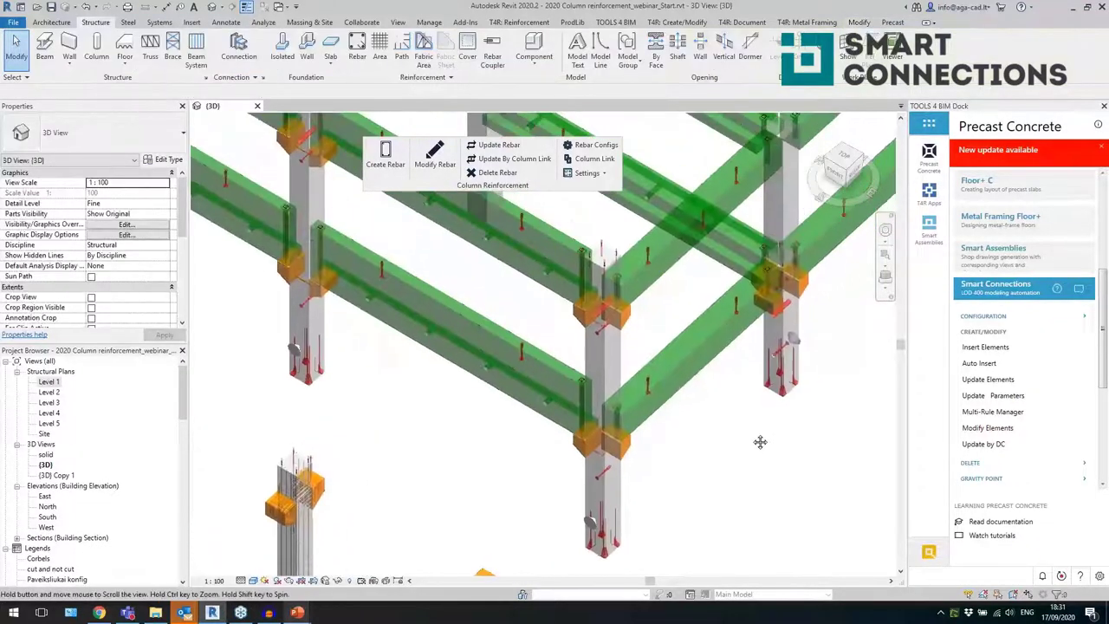
- Examine the sloped corbels inserted where the inverted tee and edge beams meet the neighbouring column
left_click(804, 286)
middle_click_drag(840, 371, 795, 345, "shift")
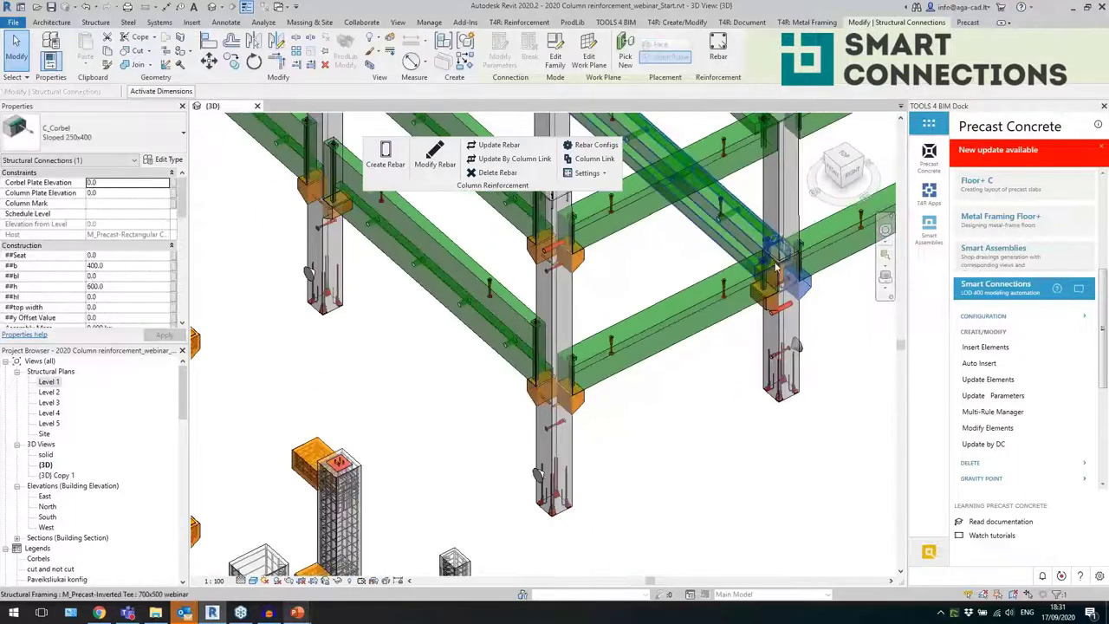
scroll(745, 271, "up", 10)
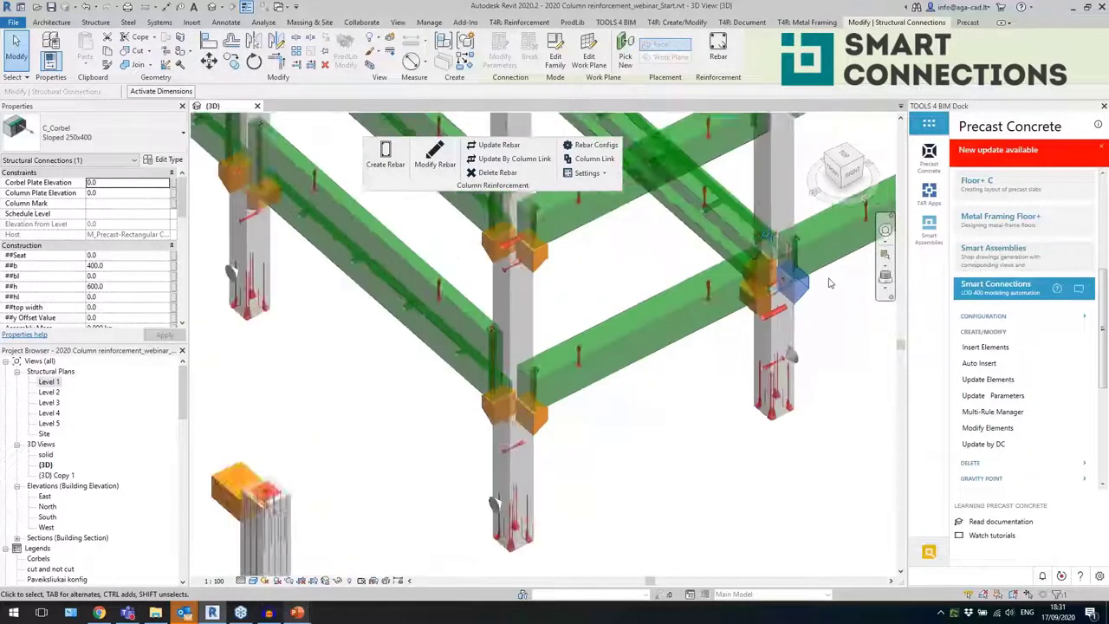
scroll(745, 271, "down", 10)
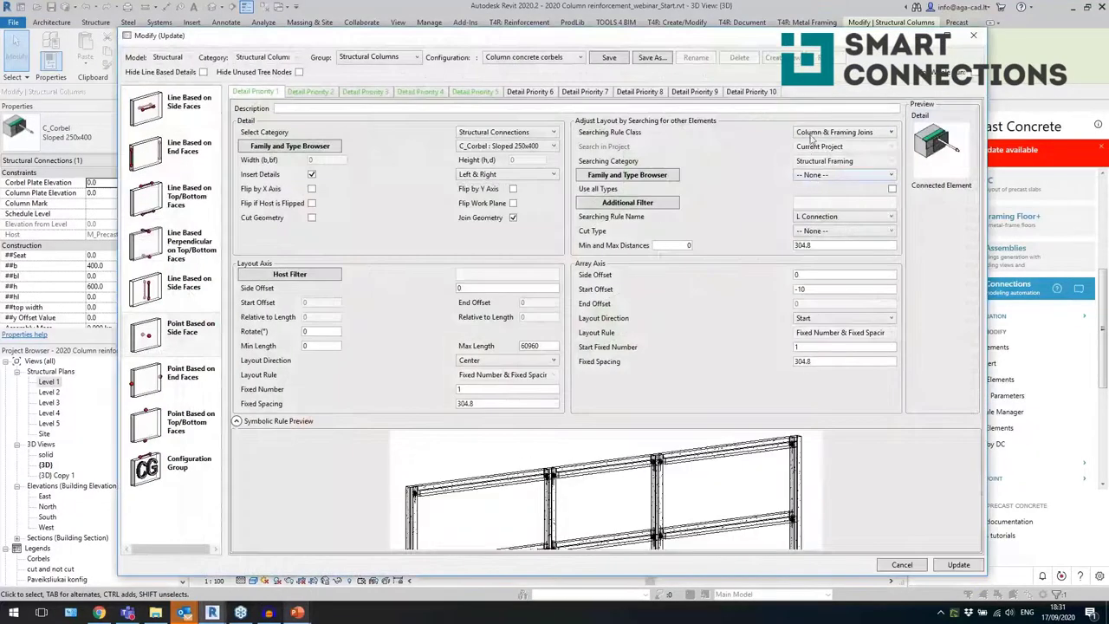
- Review the Searching Rule Class and Searching Rule Name options for the sloped corbel in the Column concrete corbels configuration
left_click(811, 135)
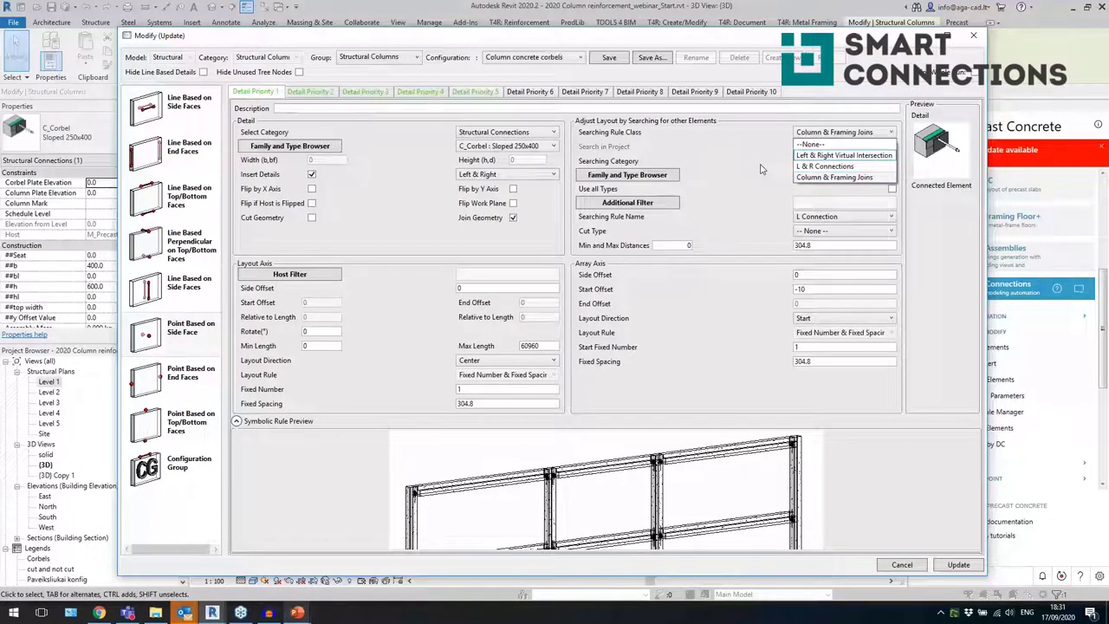
left_click(828, 178)
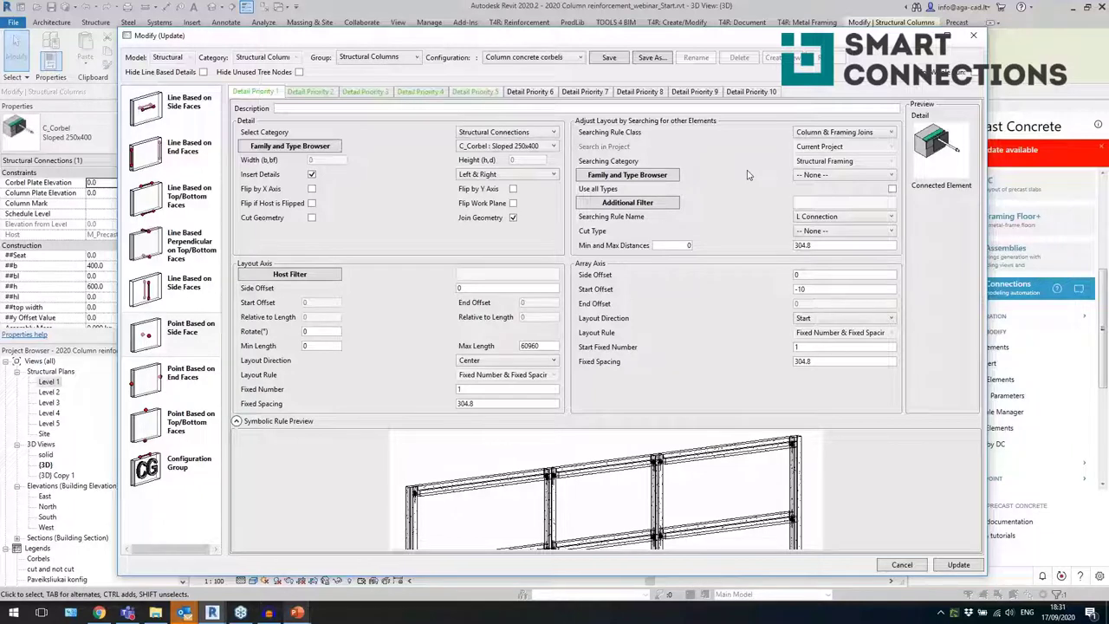
left_click(853, 137)
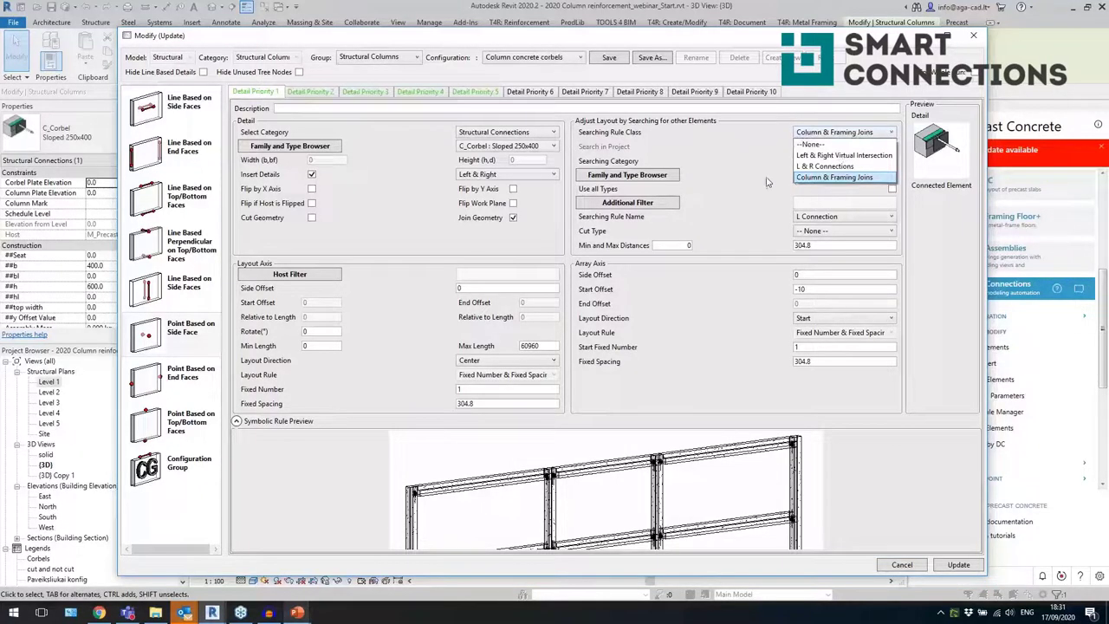
left_click(815, 178)
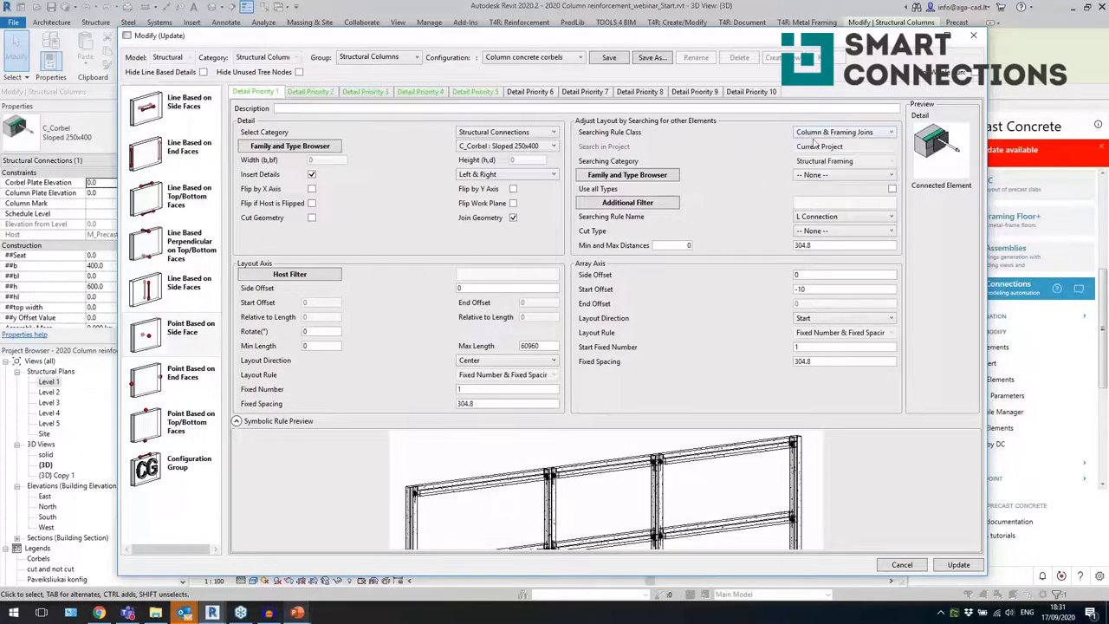
left_click(842, 218)
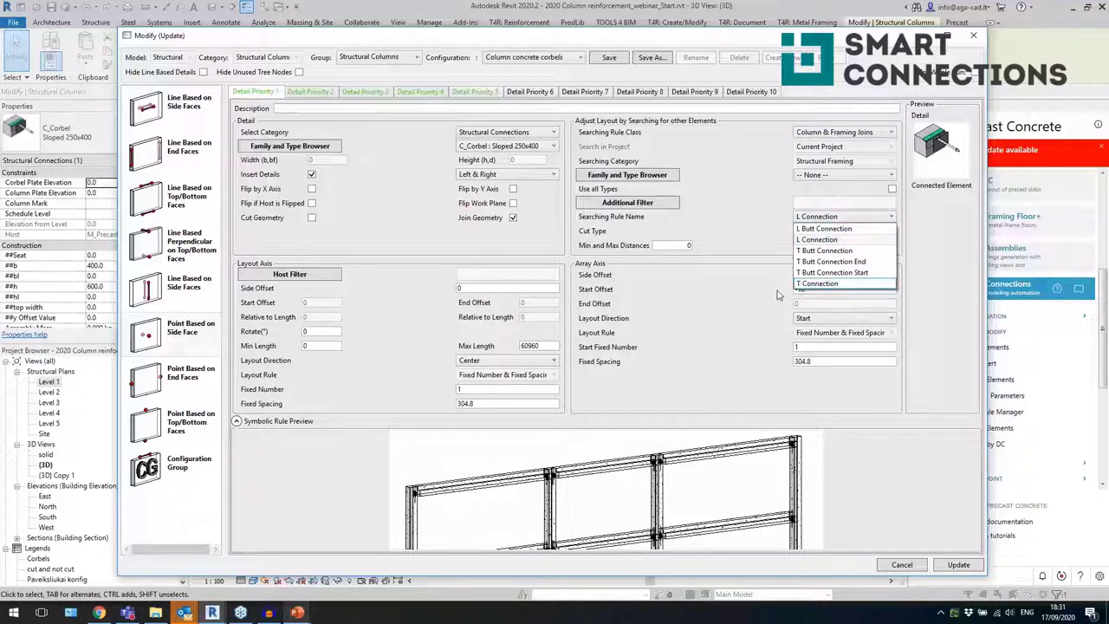
left_click(753, 218)
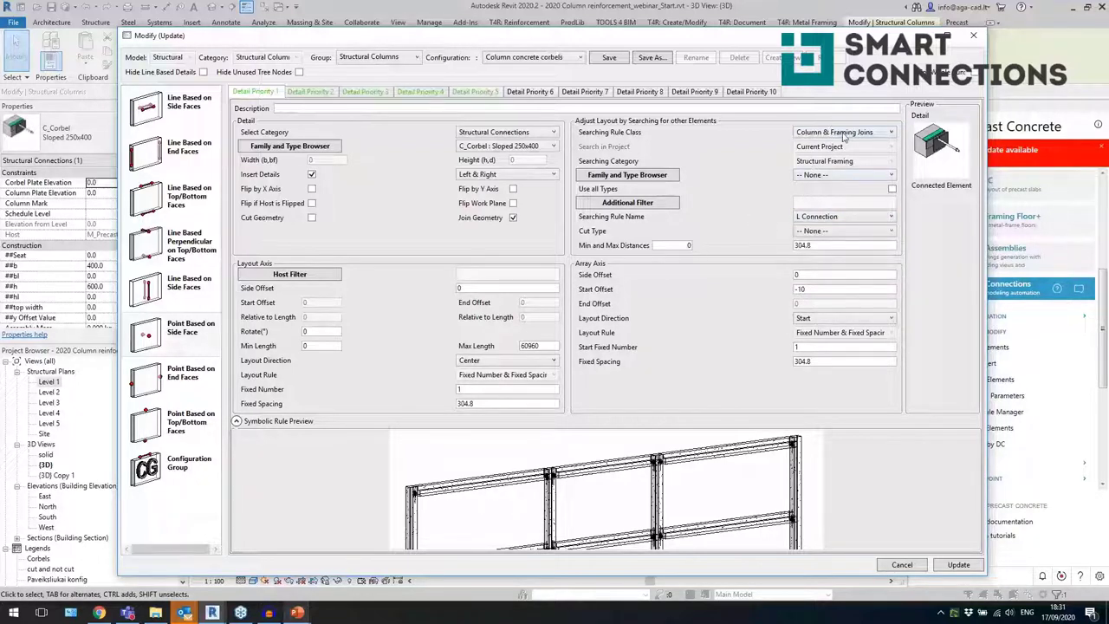
left_click(810, 218)
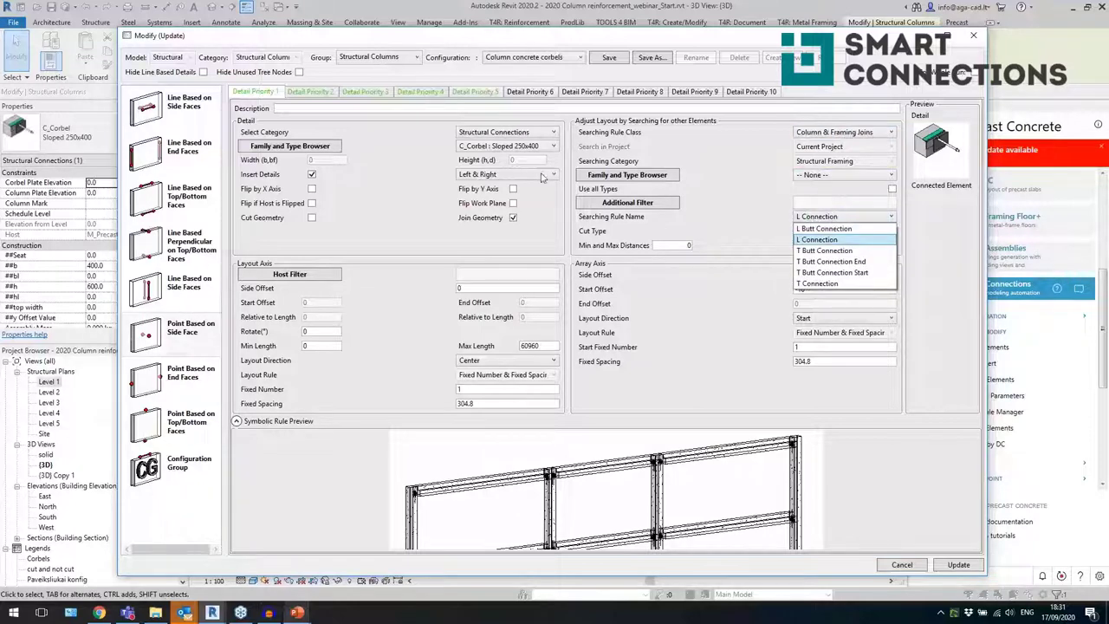
left_click(741, 167)
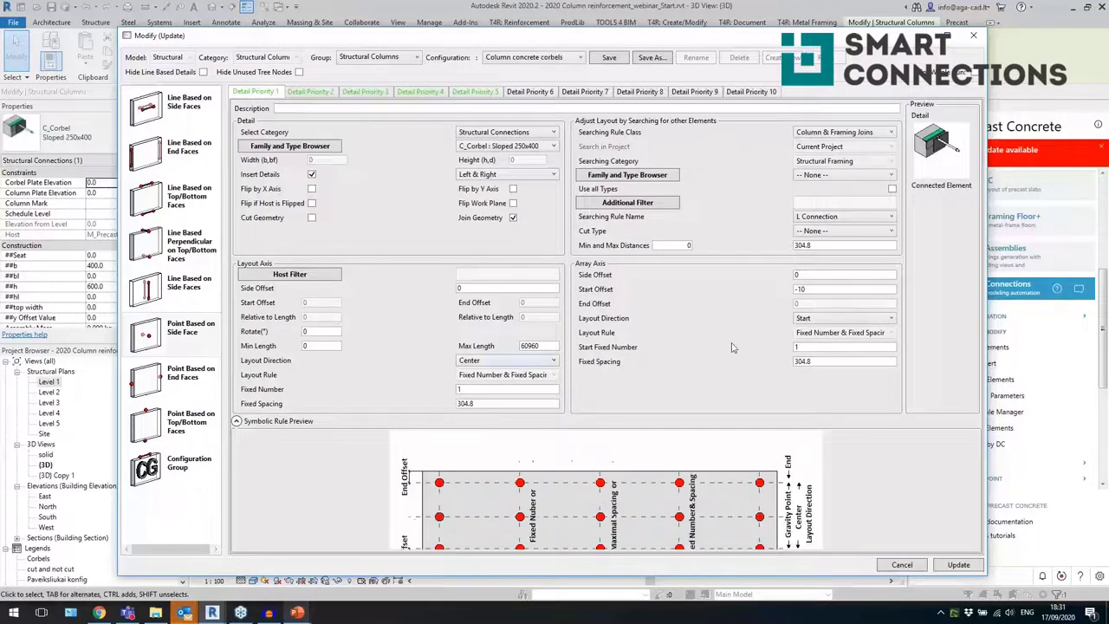
- Review the corbel's Array Axis layout direction and start offset, and close the configuration without updating
left_click(814, 318)
left_click(827, 289)
left_click_drag(822, 290, 781, 298)
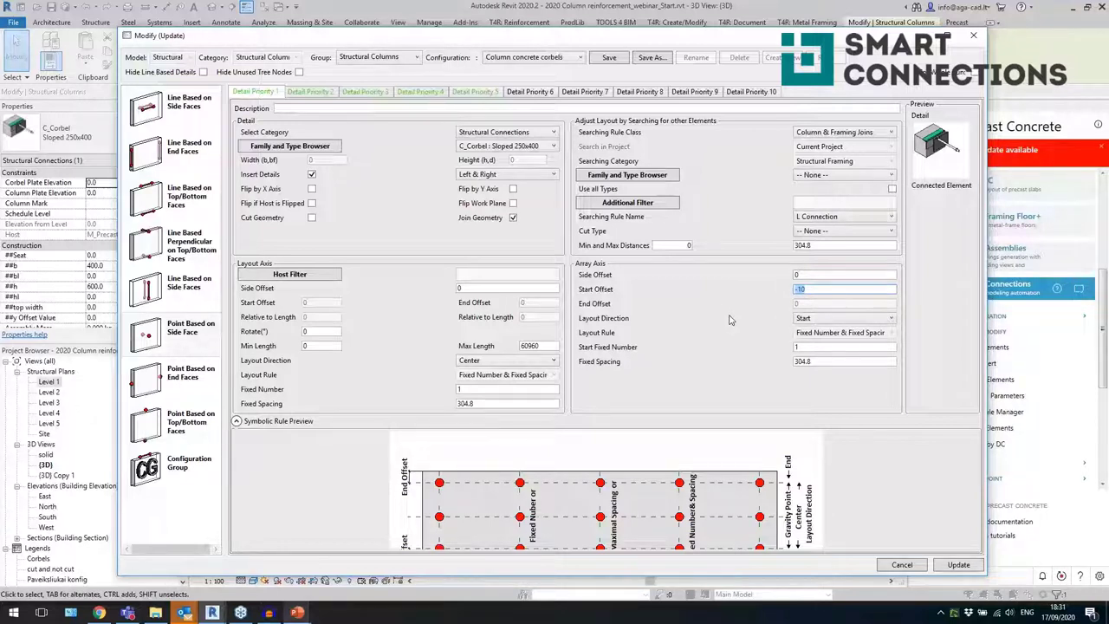
left_click(972, 38)
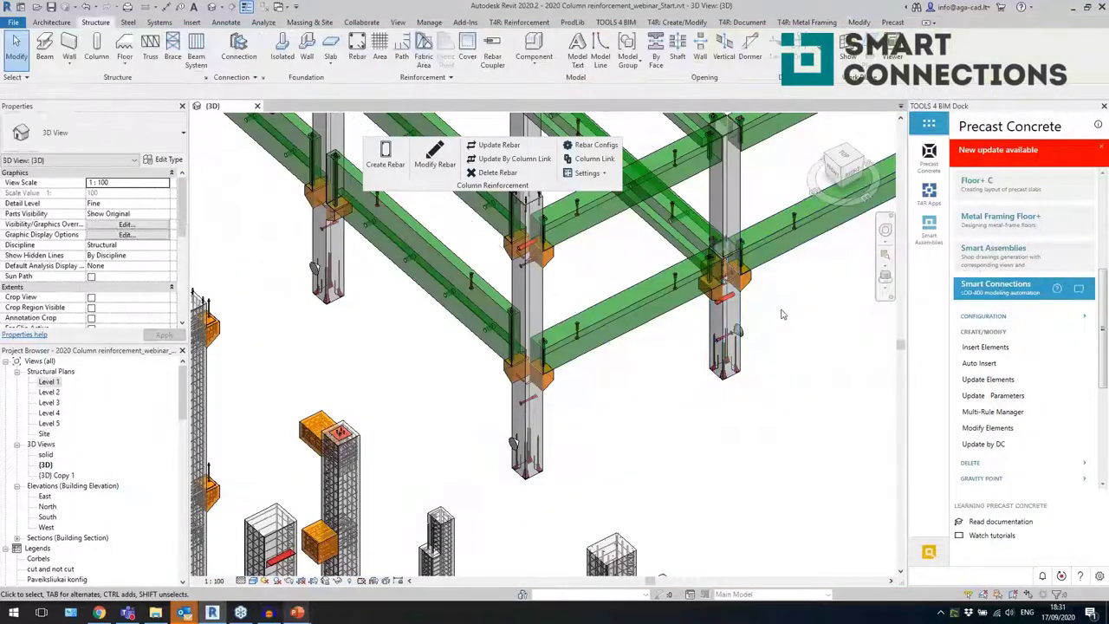
- Examine the sloped corbel beside the inverted tee beam and the steel tube in the other neighbouring column
scroll(754, 291, "up", 5)
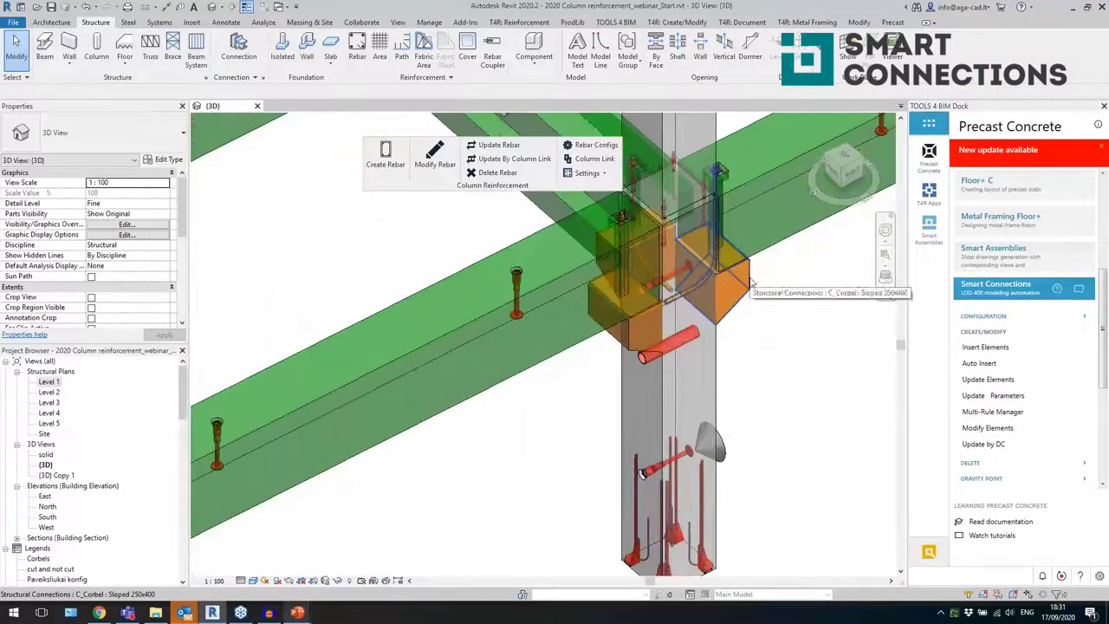
left_click(736, 266)
scroll(735, 265, "down", 5)
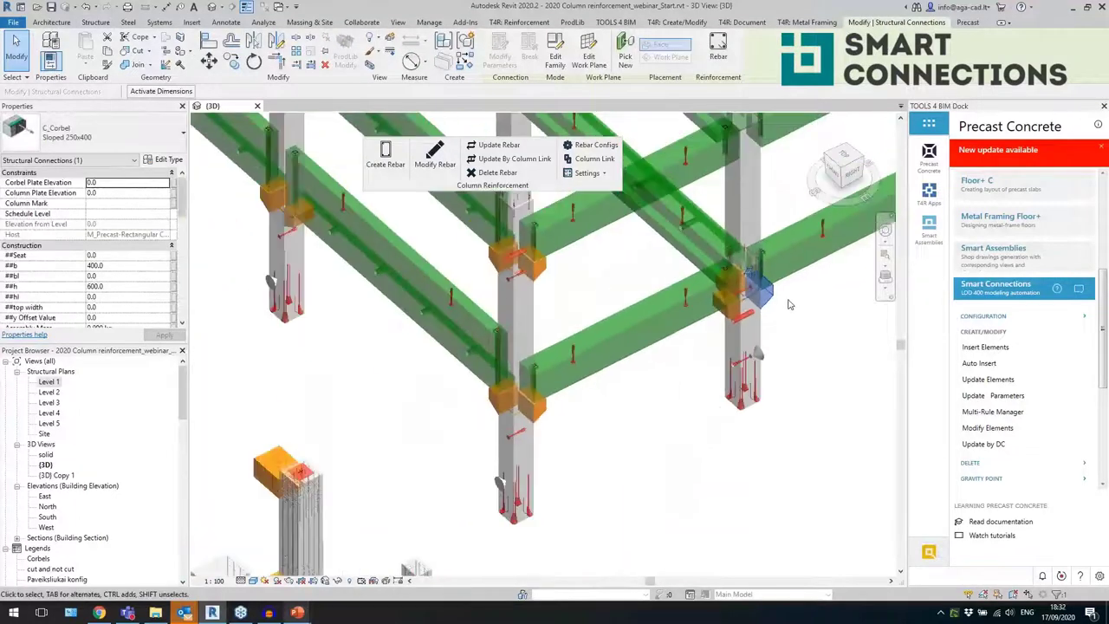
middle_click_drag(681, 426, 765, 441, "shift")
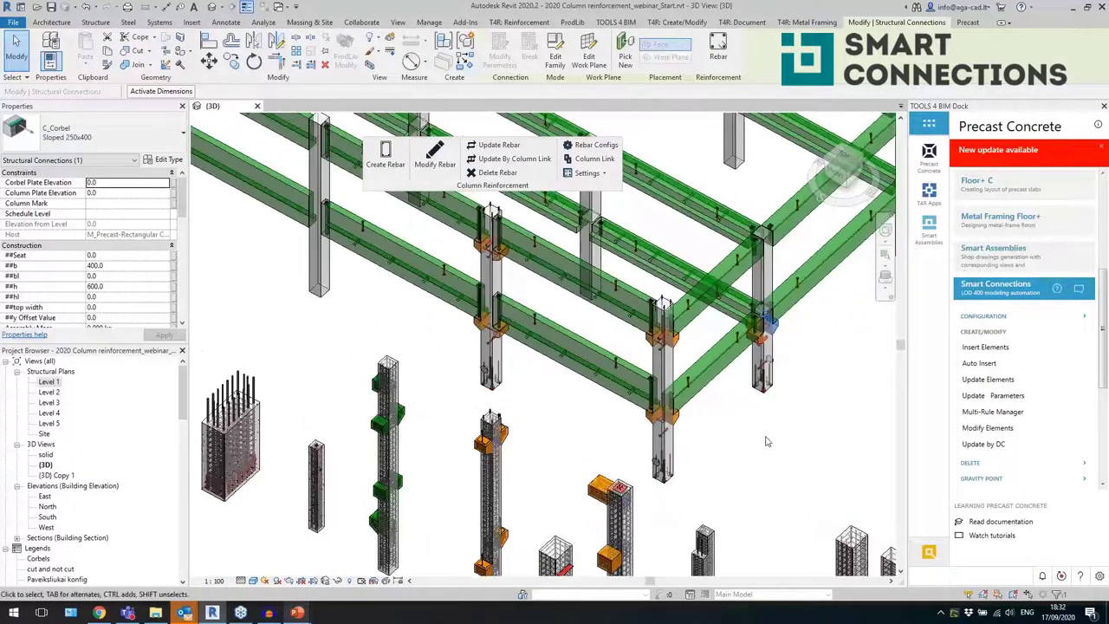
scroll(596, 288, "up", 6)
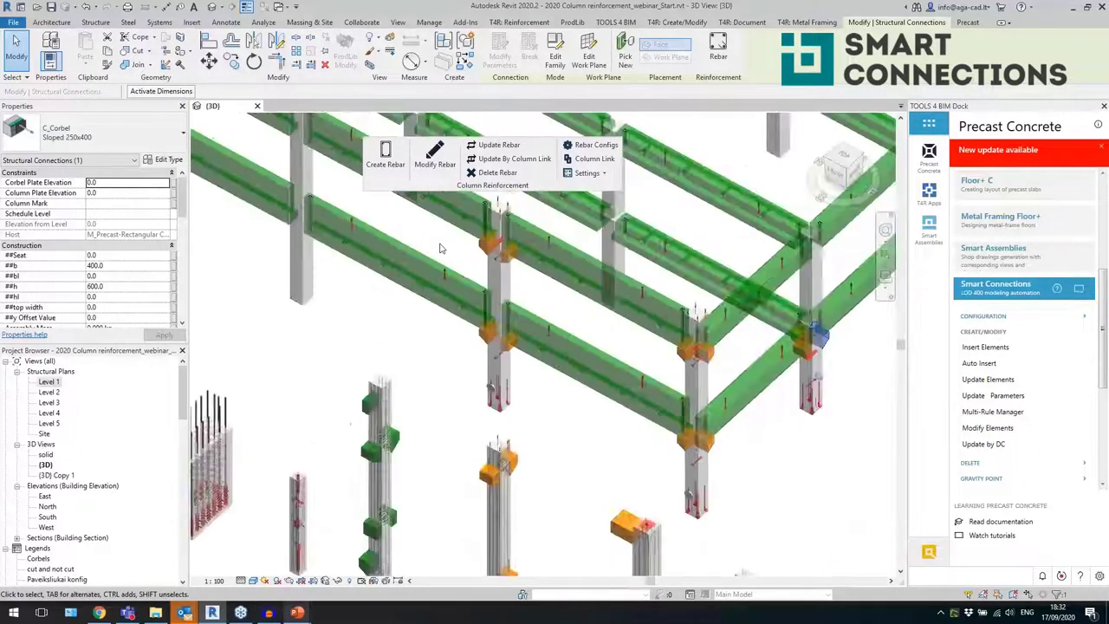
left_click(597, 242)
scroll(596, 289, "down", 3)
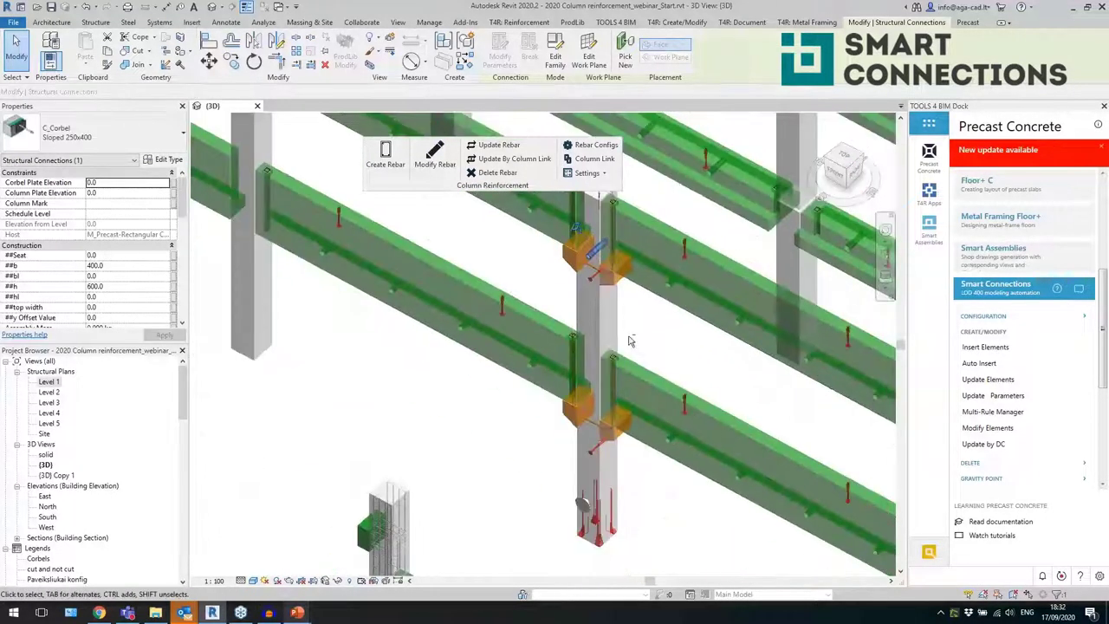
middle_click_drag(631, 342, 649, 315, "shift")
scroll(700, 364, "down", 1)
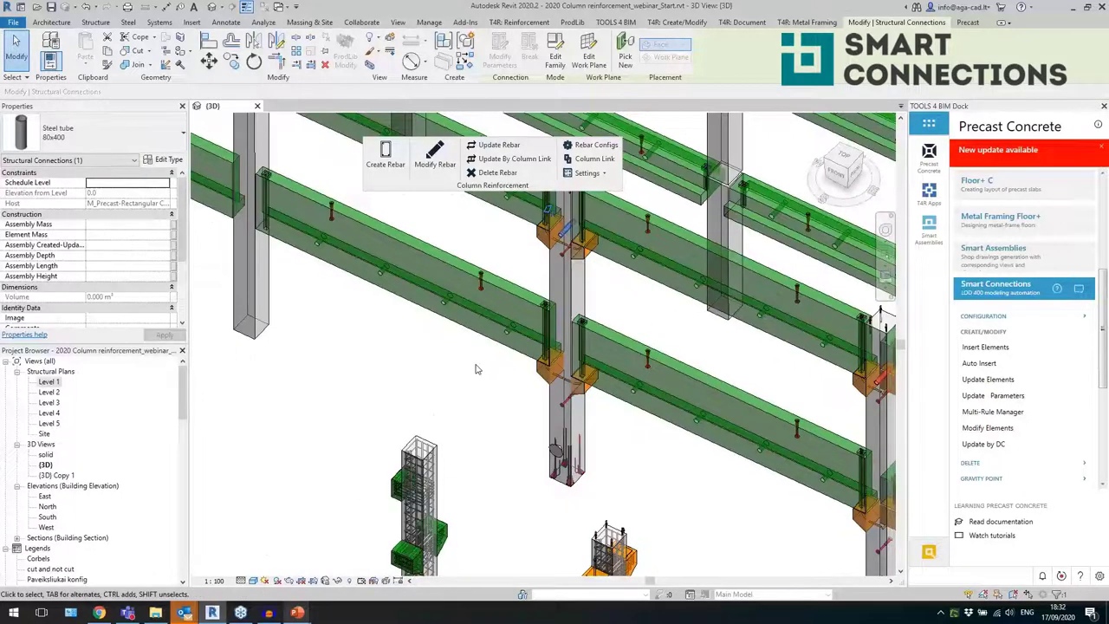
- Create rebar in the two front-row 400x400 precast columns with corbels at grid locations A-3 and A-4
scroll(479, 370, "down", 2)
left_click(565, 419)
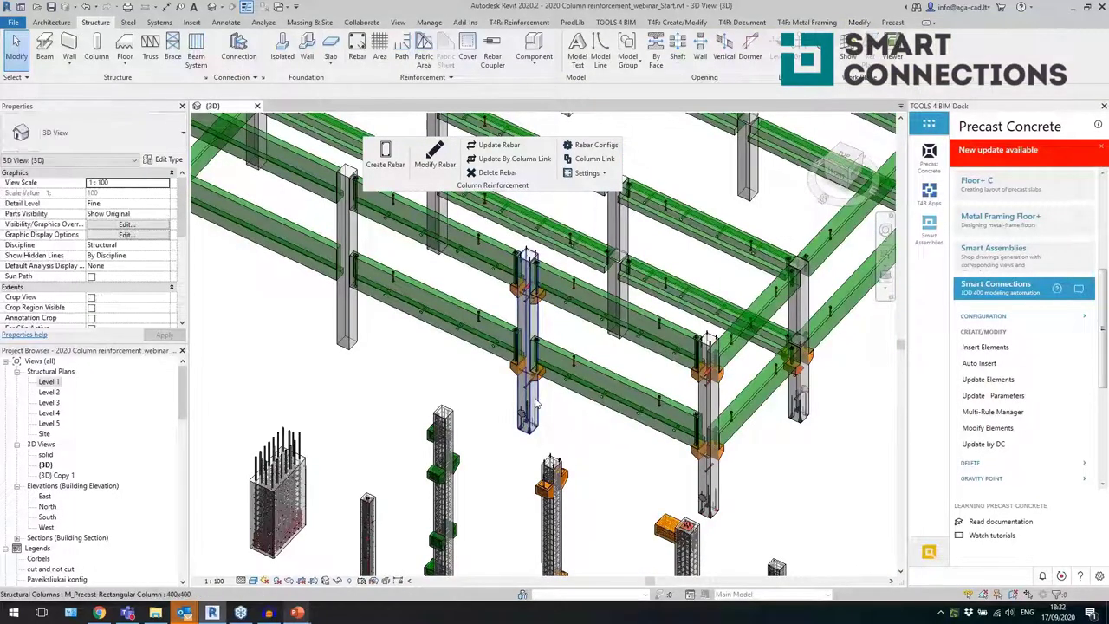
left_click(535, 404)
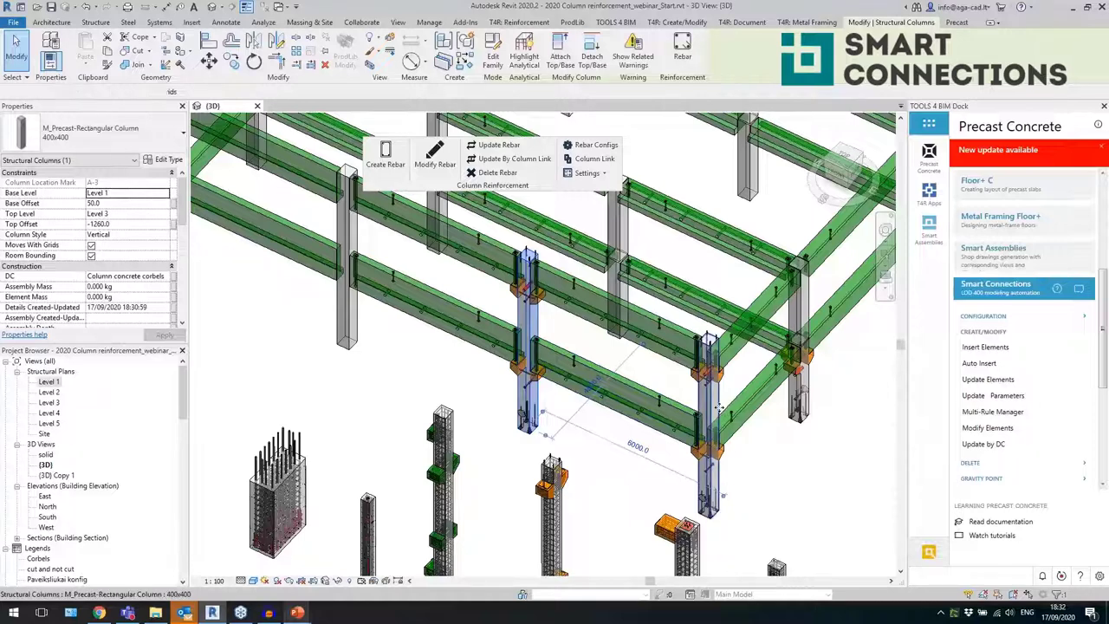
left_click(714, 464, "ctrl")
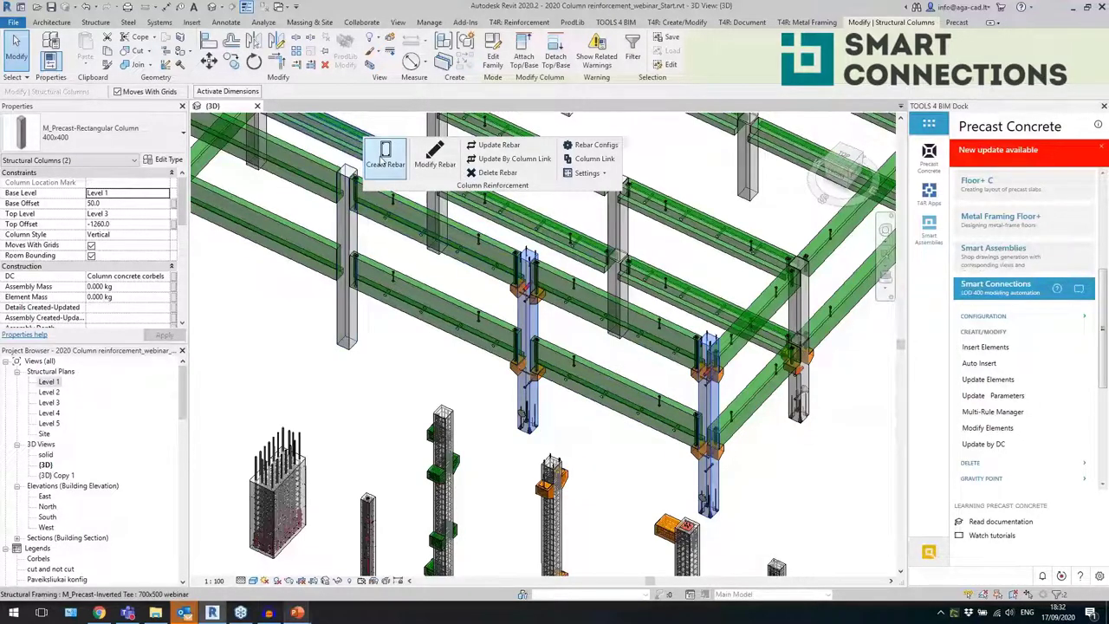
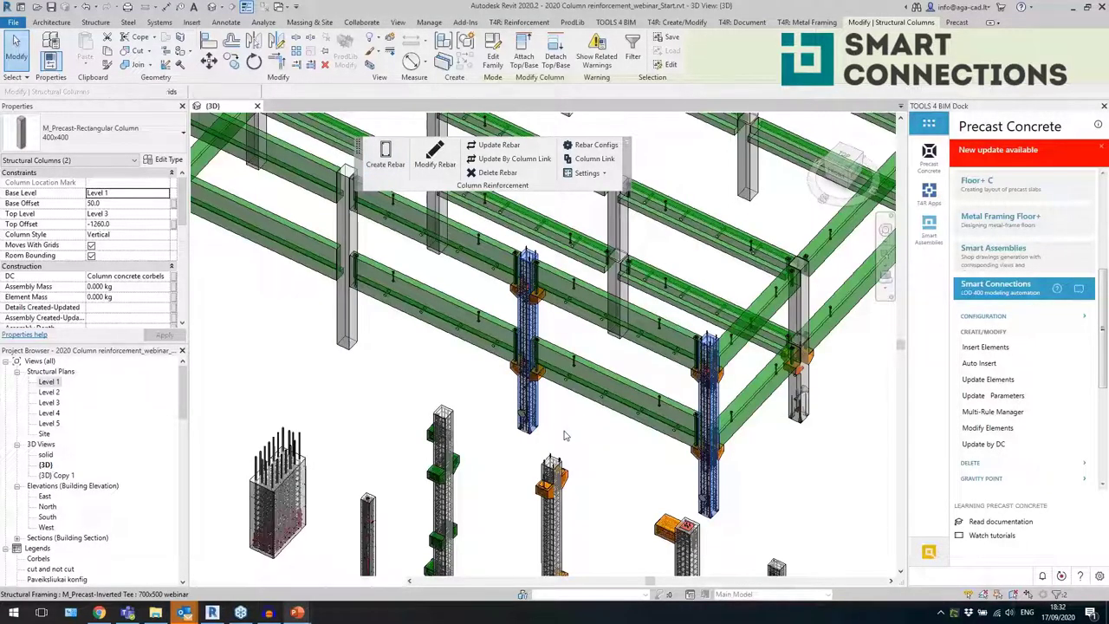
key("Escape")
- Examine the rebar created in the column and its sloped corbels, including the stirrup inside the corbel
scroll(523, 383, "up", 5)
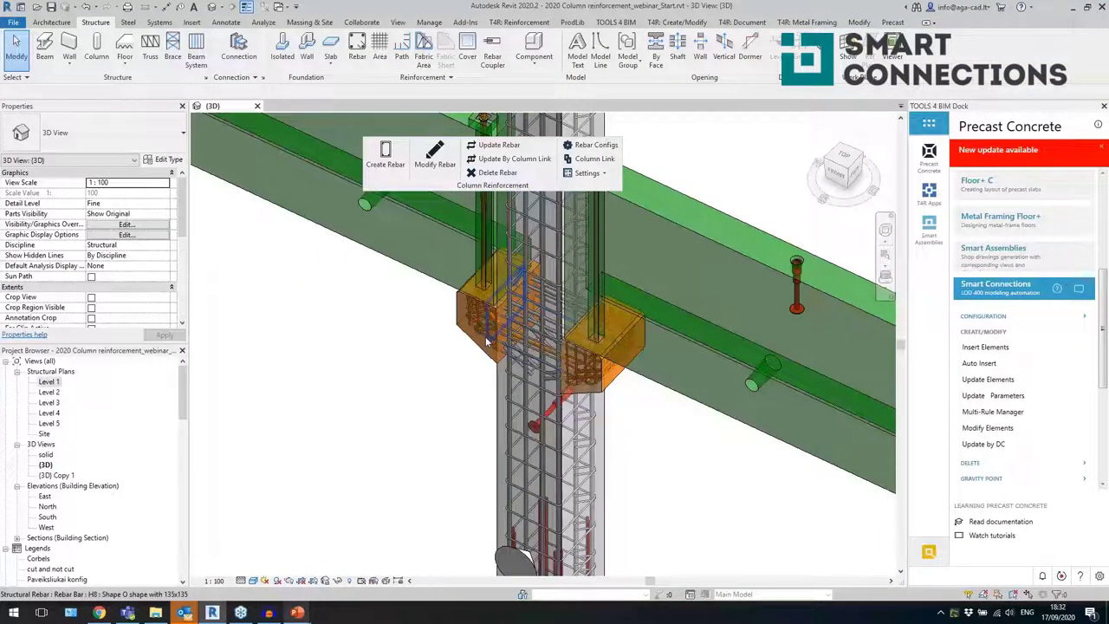
left_click(488, 343)
scroll(403, 409, "down", 5)
key("Escape")
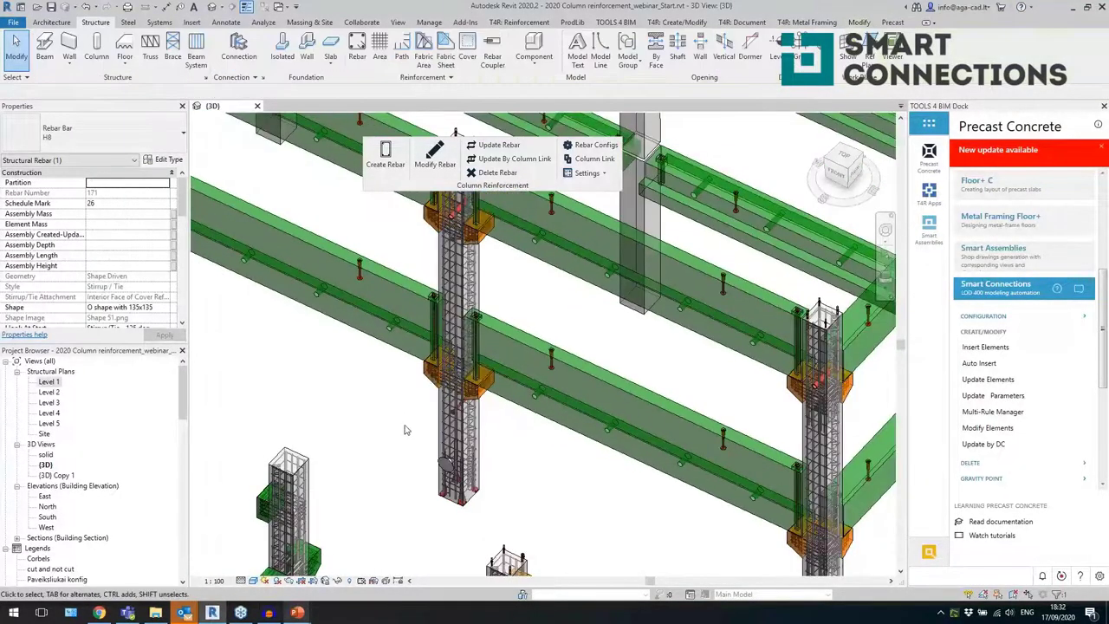
- Open the Level 1 plan and select only the Structural Columns category within the column grid
left_click(483, 461)
left_click(52, 383)
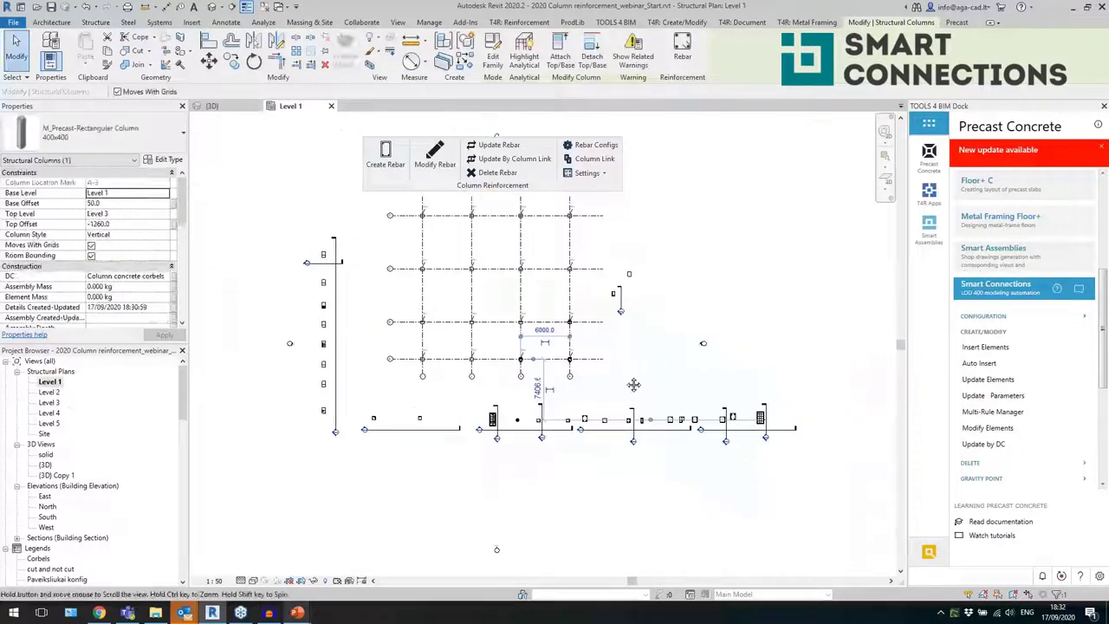
left_click_drag(395, 216, 598, 407)
left_click(539, 48)
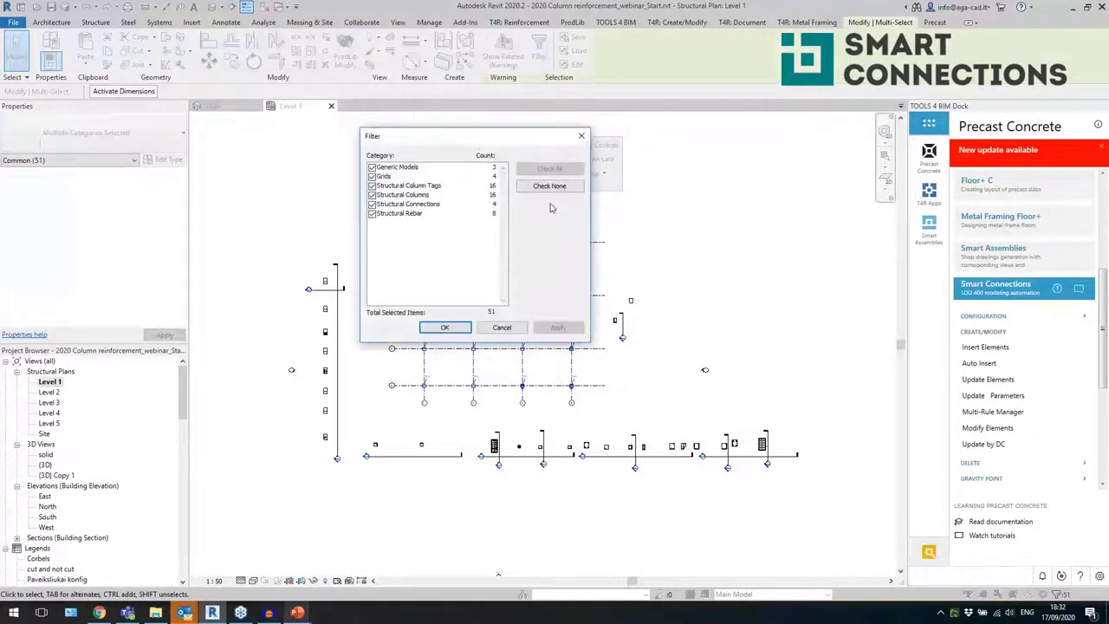
left_click(549, 185)
left_click(372, 195)
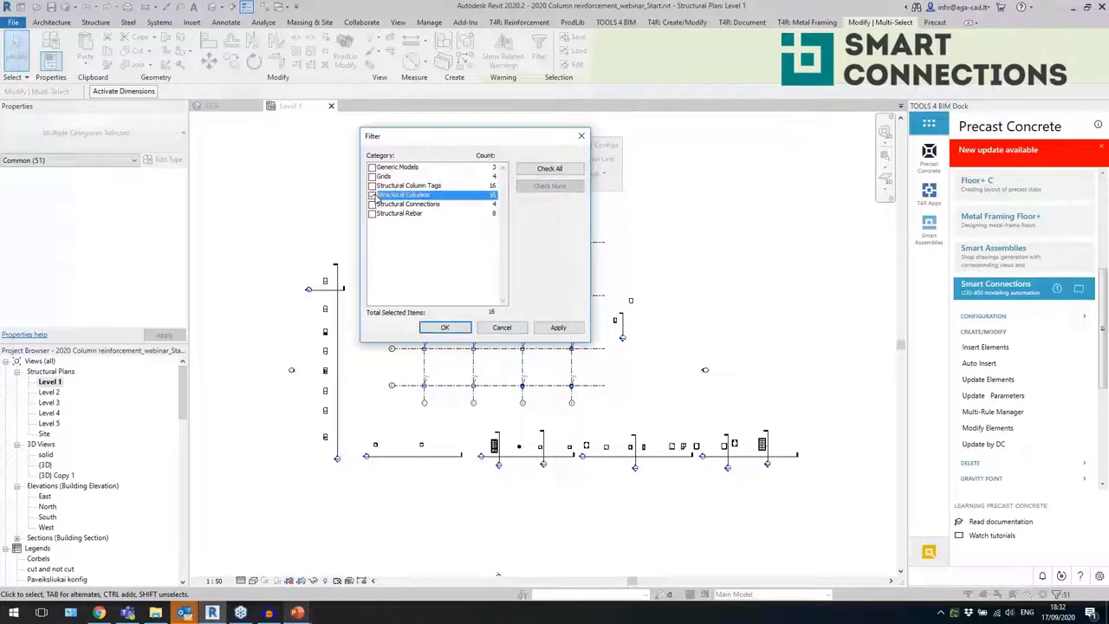
left_click(442, 328)
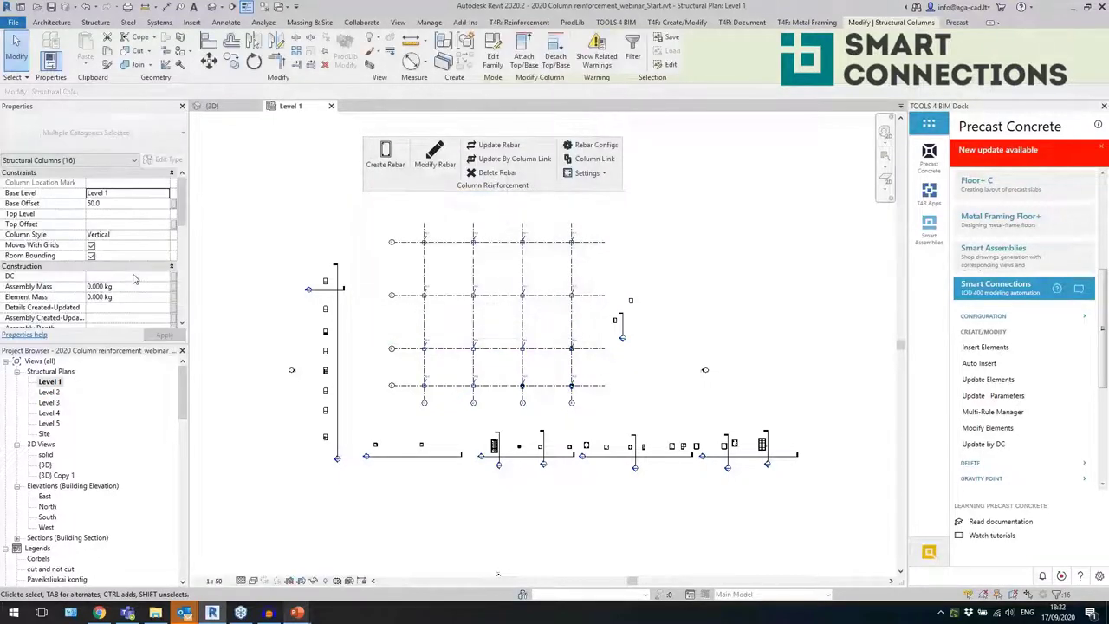
- Set the Mark of the selected grid columns to "a" and check their tags in the plan
scroll(104, 260, "down", 8)
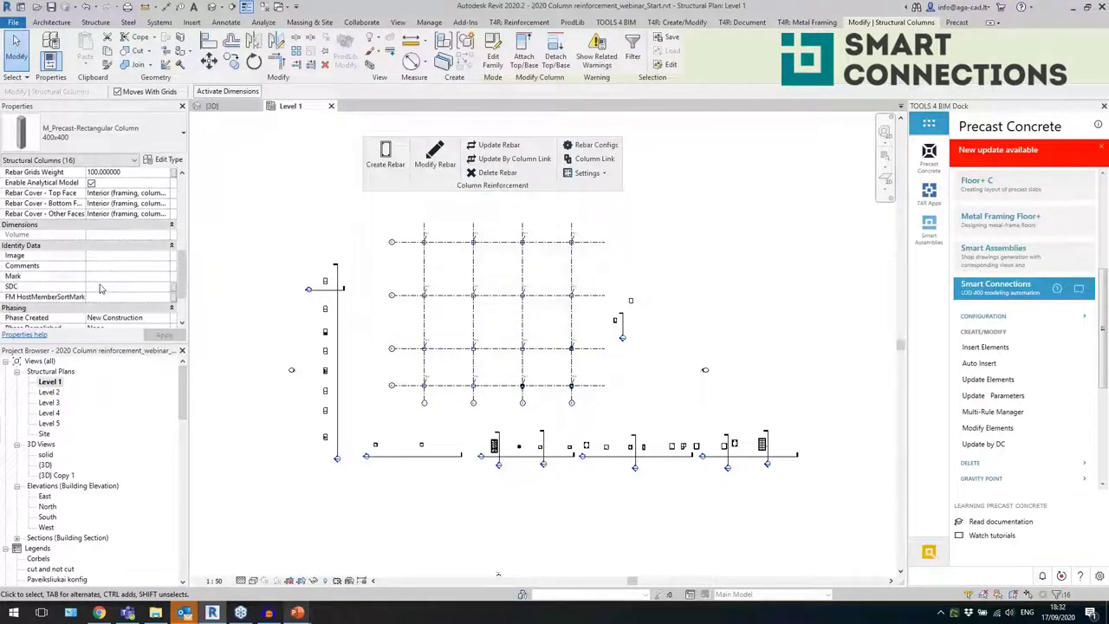
left_click(122, 276)
type("a")
left_click(163, 336)
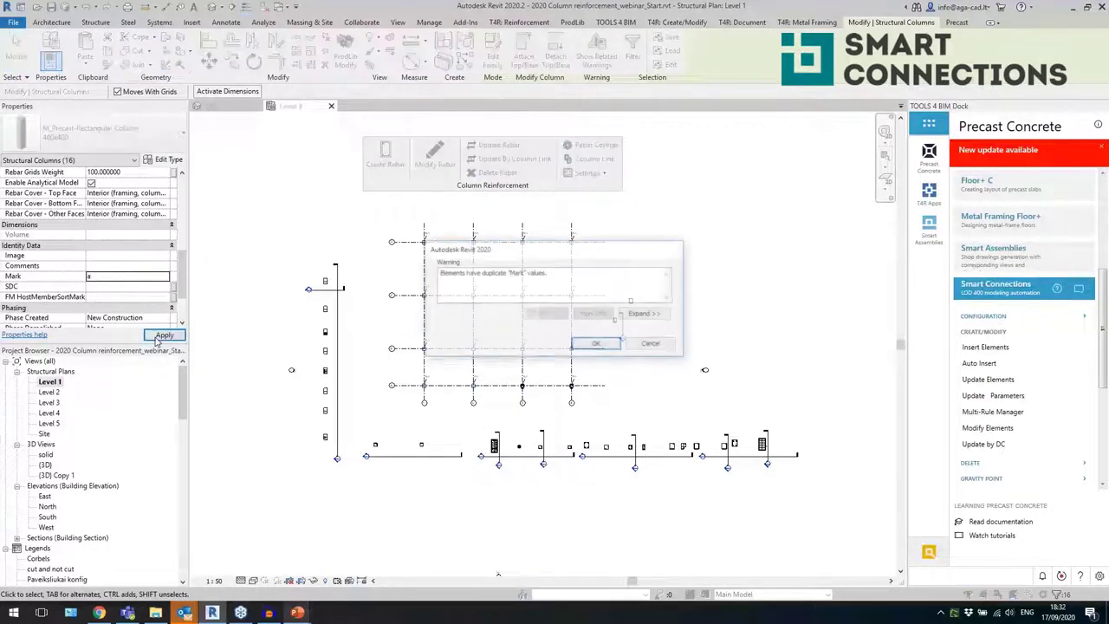
left_click(595, 343)
scroll(486, 383, "up", 3)
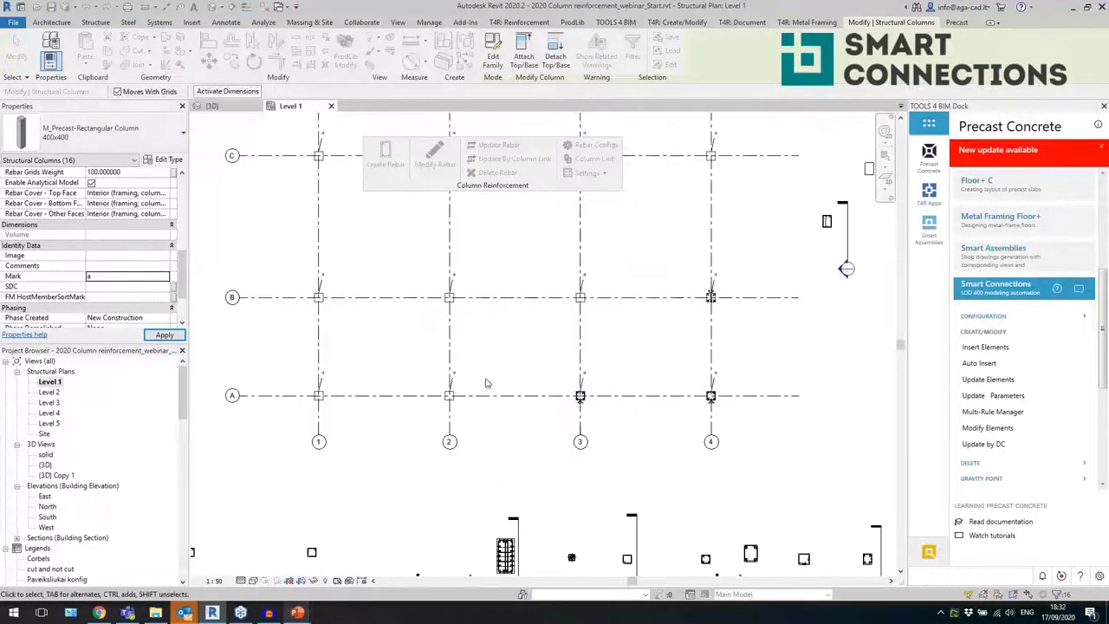
scroll(466, 385, "up", 2)
scroll(494, 314, "down", 1)
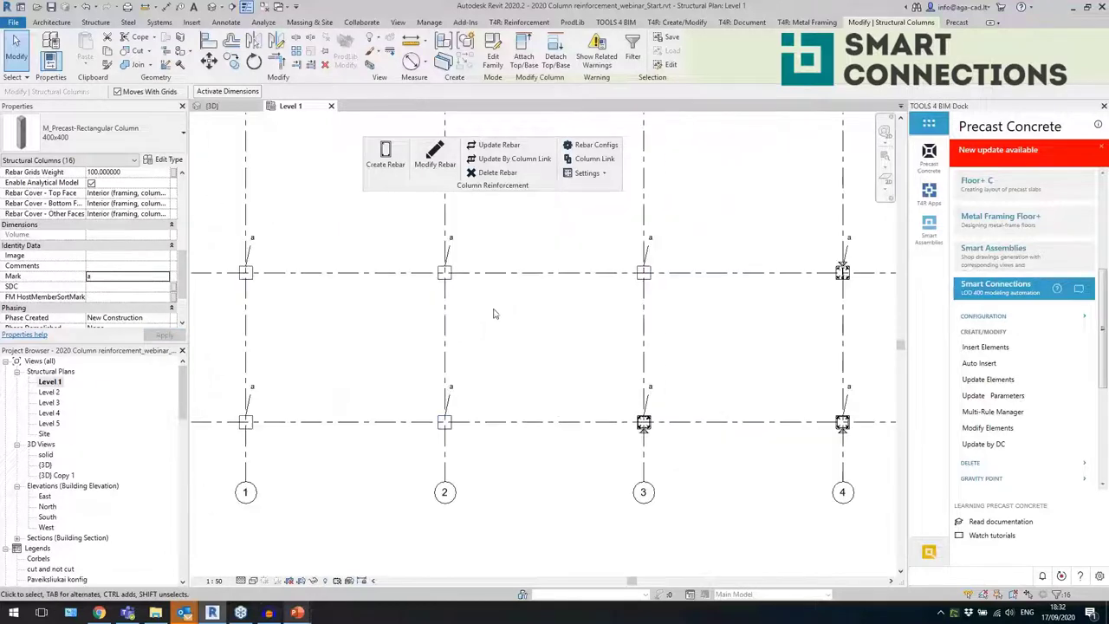
scroll(507, 369, "down", 3)
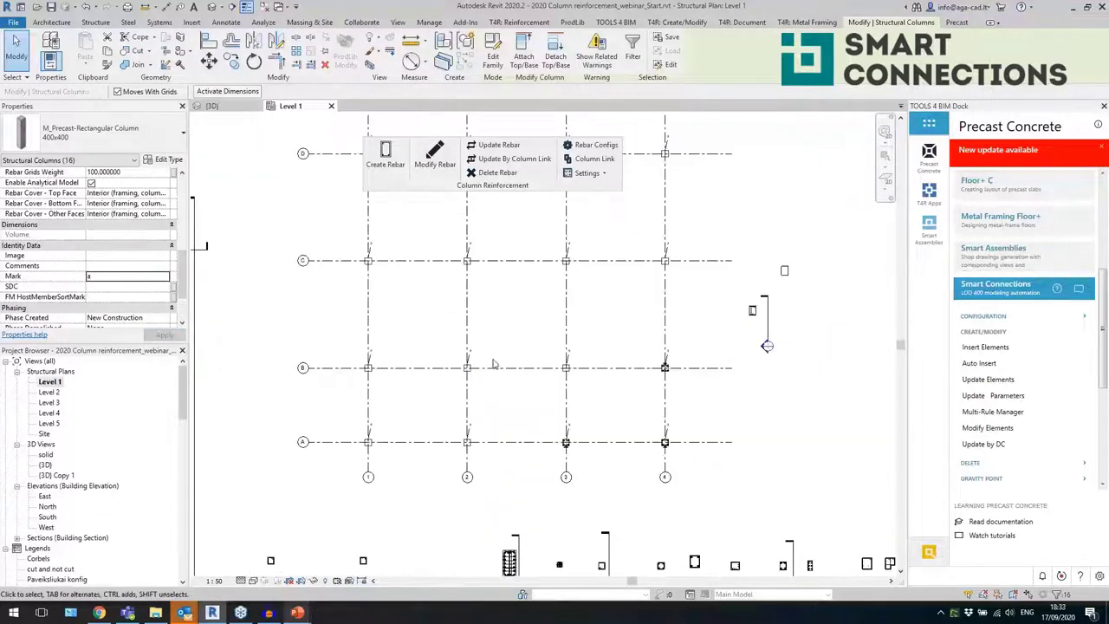
middle_click_drag(520, 335, 485, 359)
- Start Sort Mark's Element Numbering for the selected columns, with Mark as the parameter that receives the calculated values
left_click(983, 292)
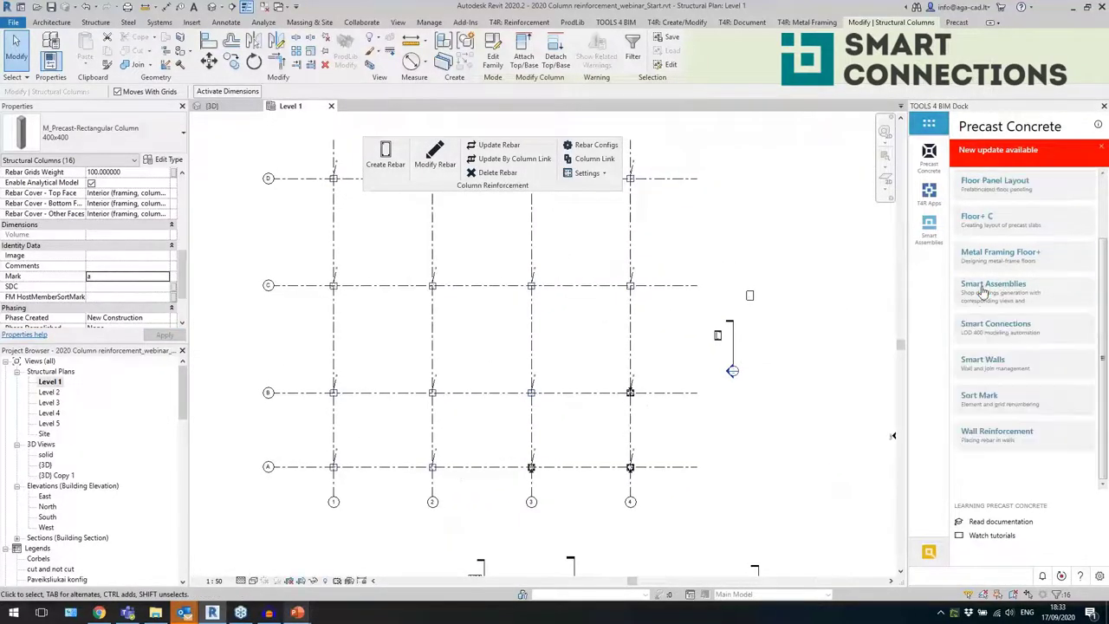
left_click(995, 401)
scroll(989, 338, "down", 1)
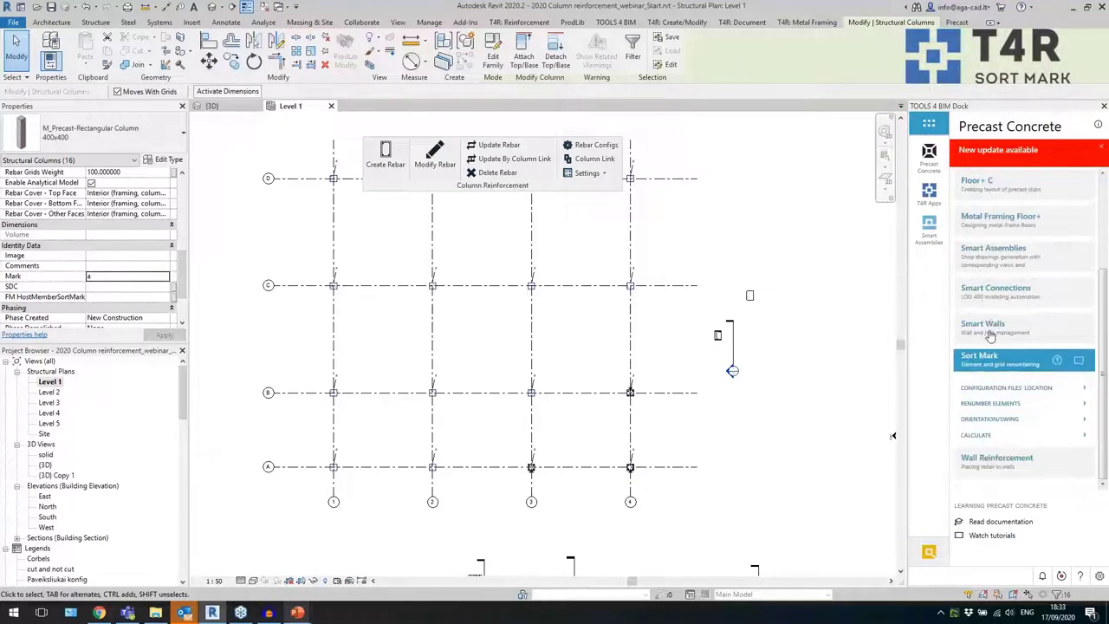
left_click(1001, 405)
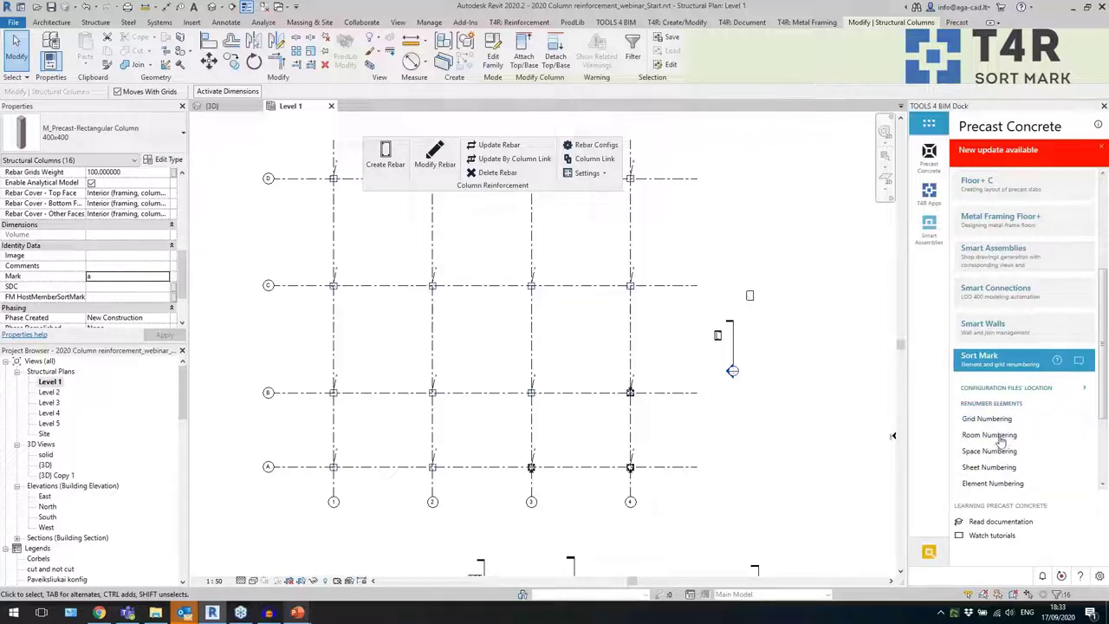
scroll(986, 487, "down", 2)
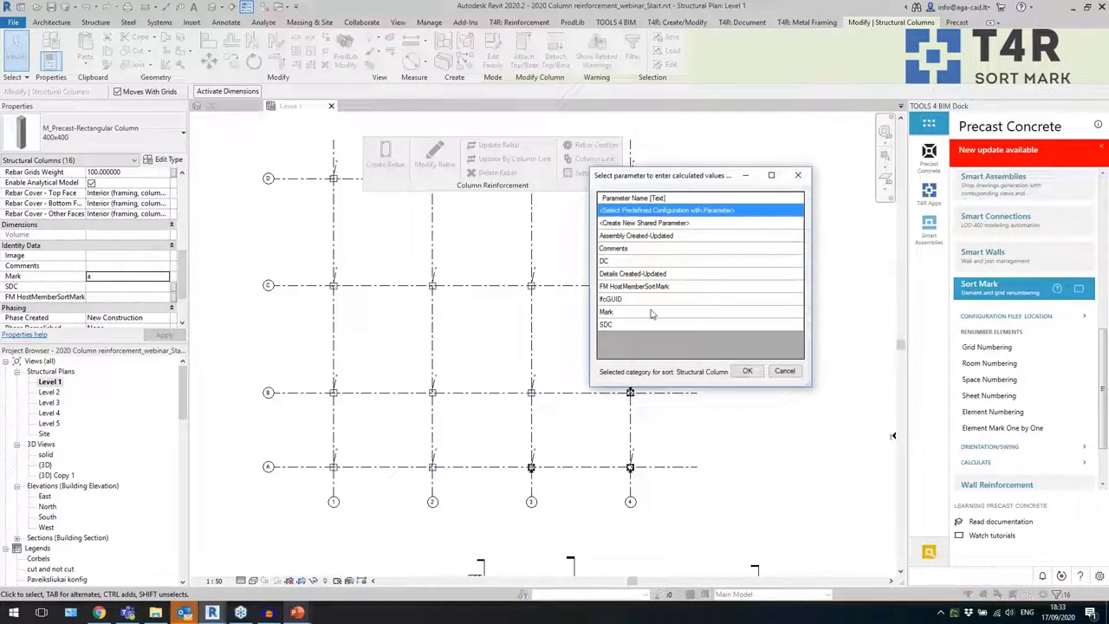
left_click(633, 314)
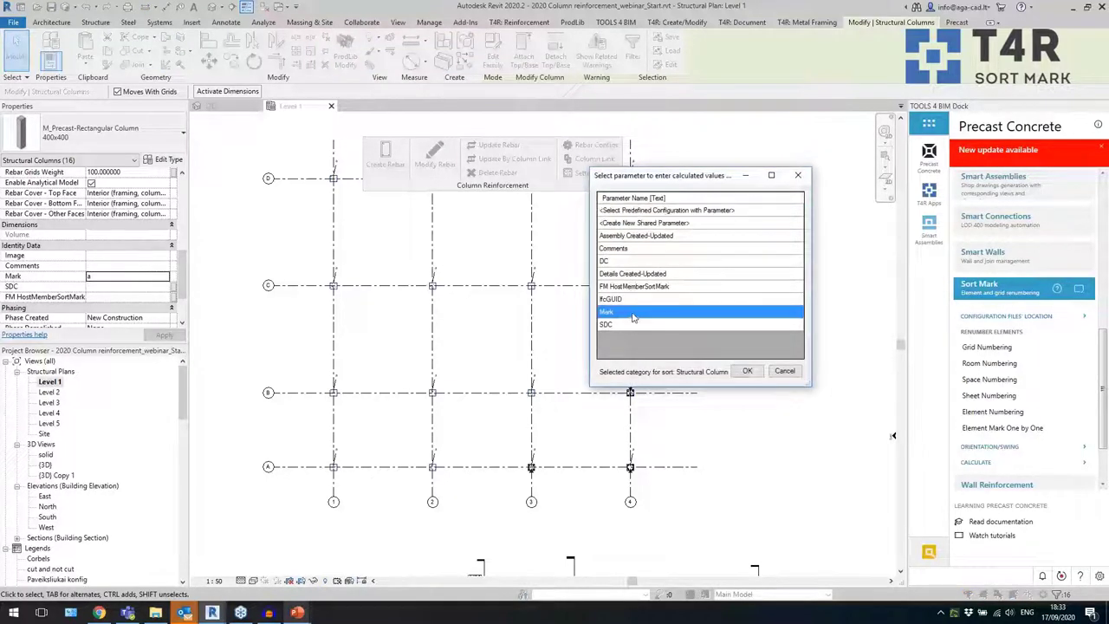
left_click(747, 371)
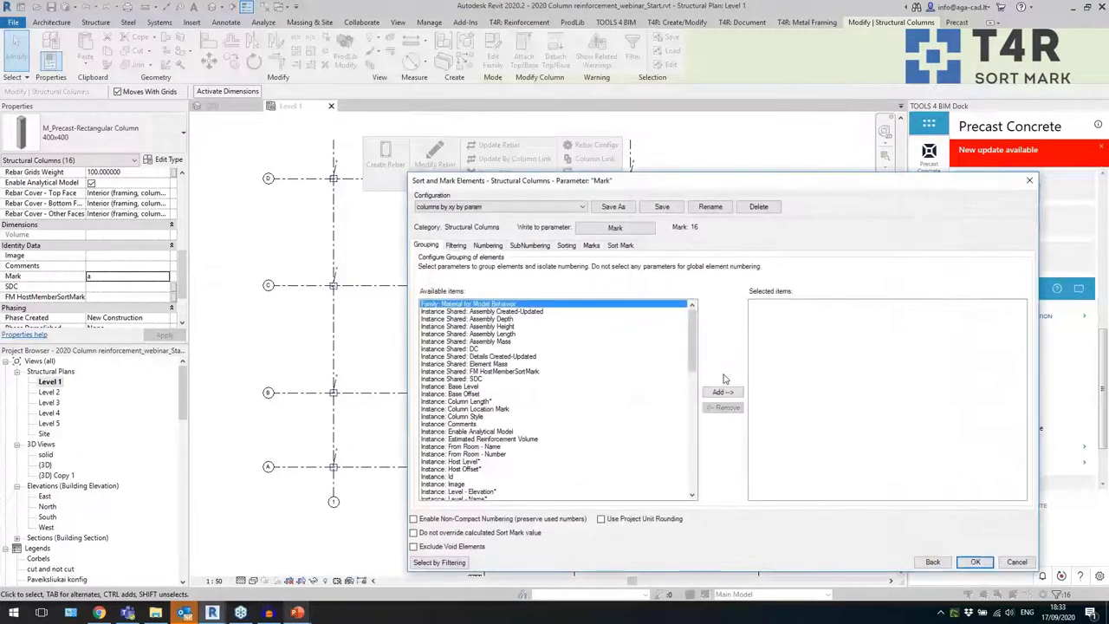
- Review the filtering and numbering settings of the columns by xy by param configuration, going through the parameters selected for numbering
left_click(456, 246)
left_click(488, 245)
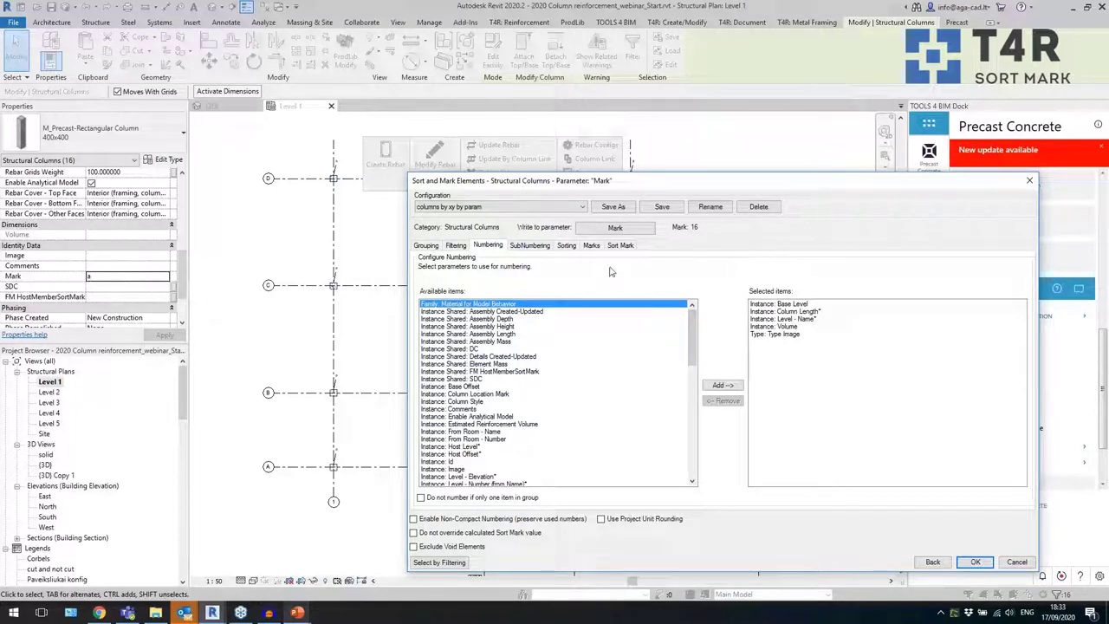
left_click(782, 303)
left_click(822, 312)
left_click(820, 320)
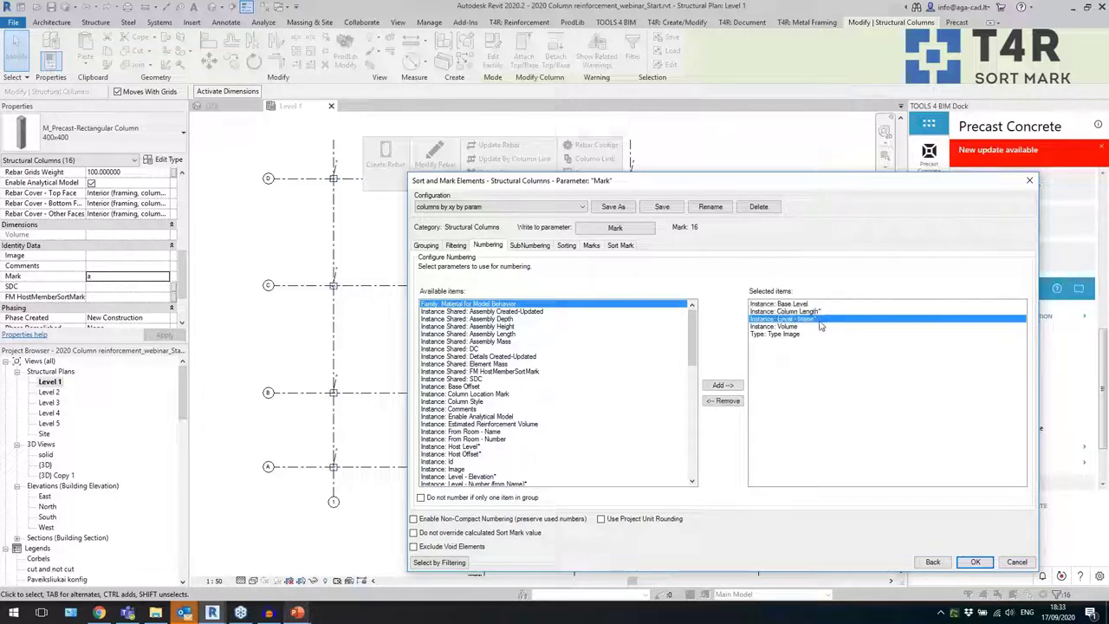
left_click(818, 327)
left_click(811, 335)
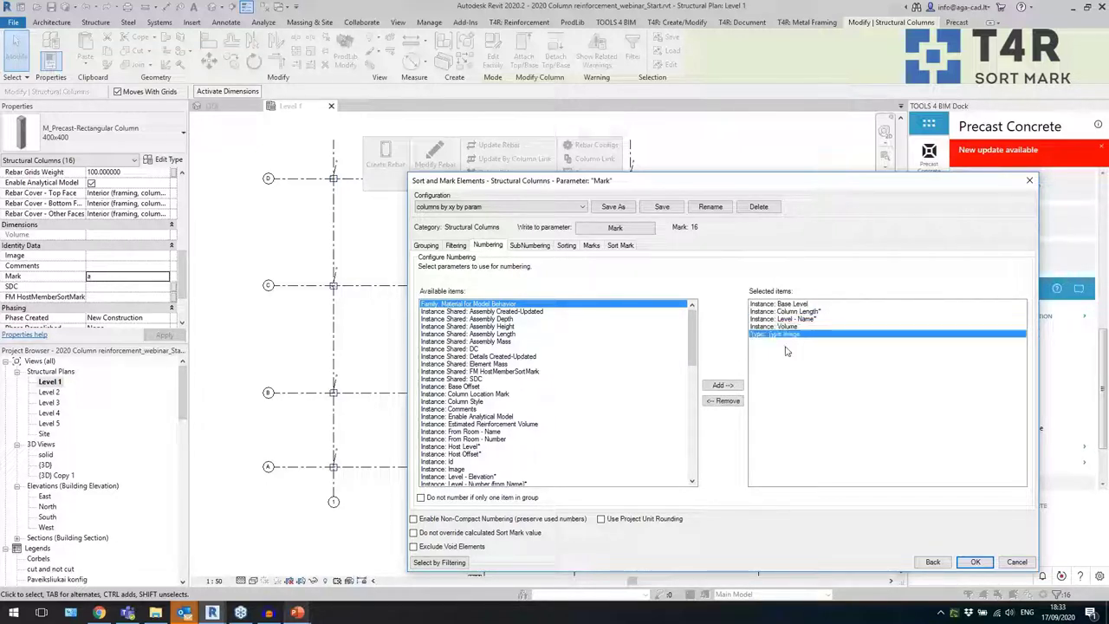
left_click(806, 328)
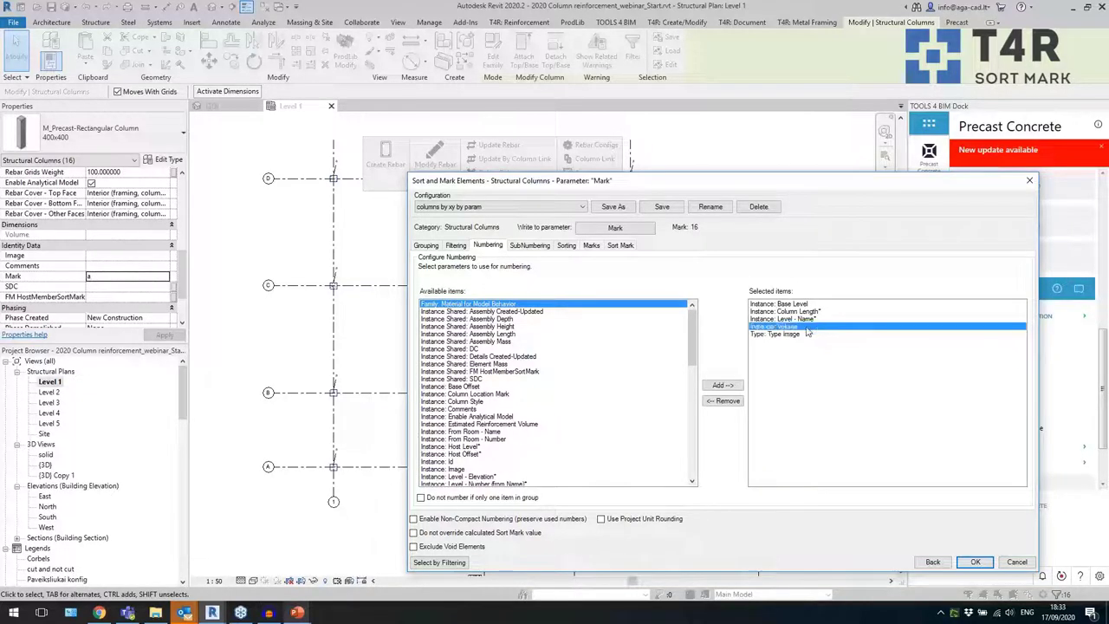
left_click(820, 320)
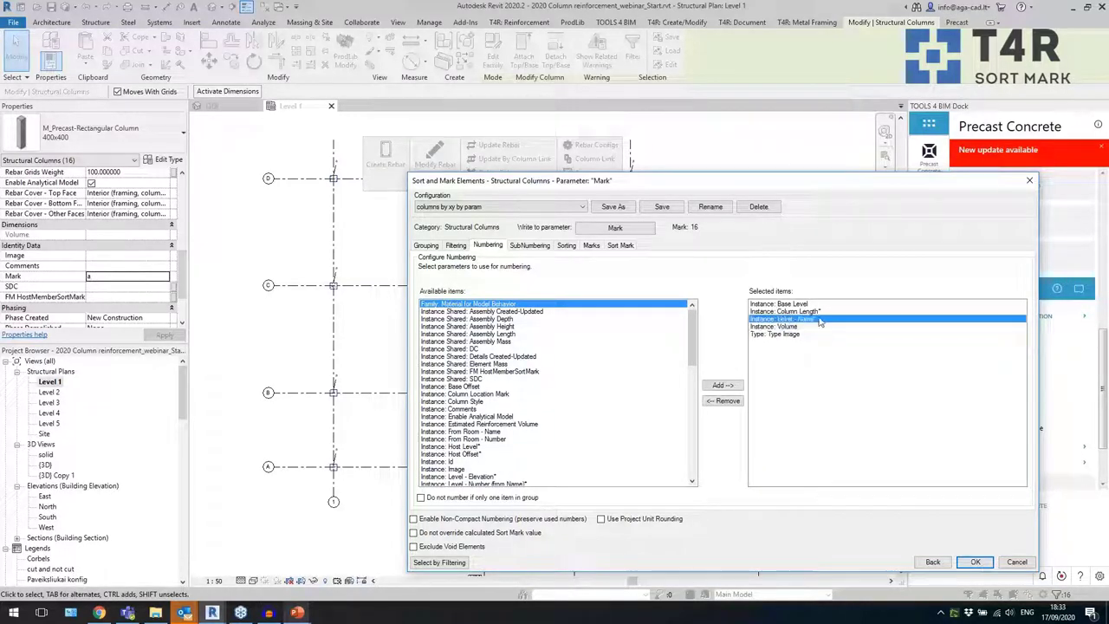
left_click(834, 313)
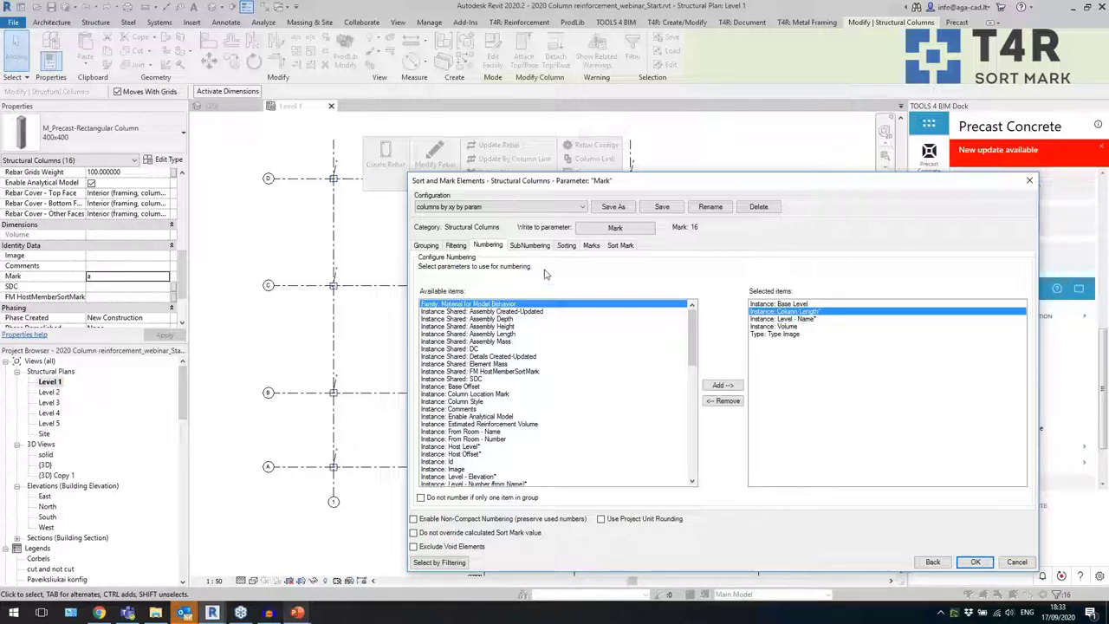
mouse_move(686, 356)
left_mouse_down()
mouse_move(687, 472)
mouse_move(681, 335)
left_mouse_up()
- Review the sorting settings, including the selected element position X and Y parameters and the other available sorting parameters
left_click(566, 246)
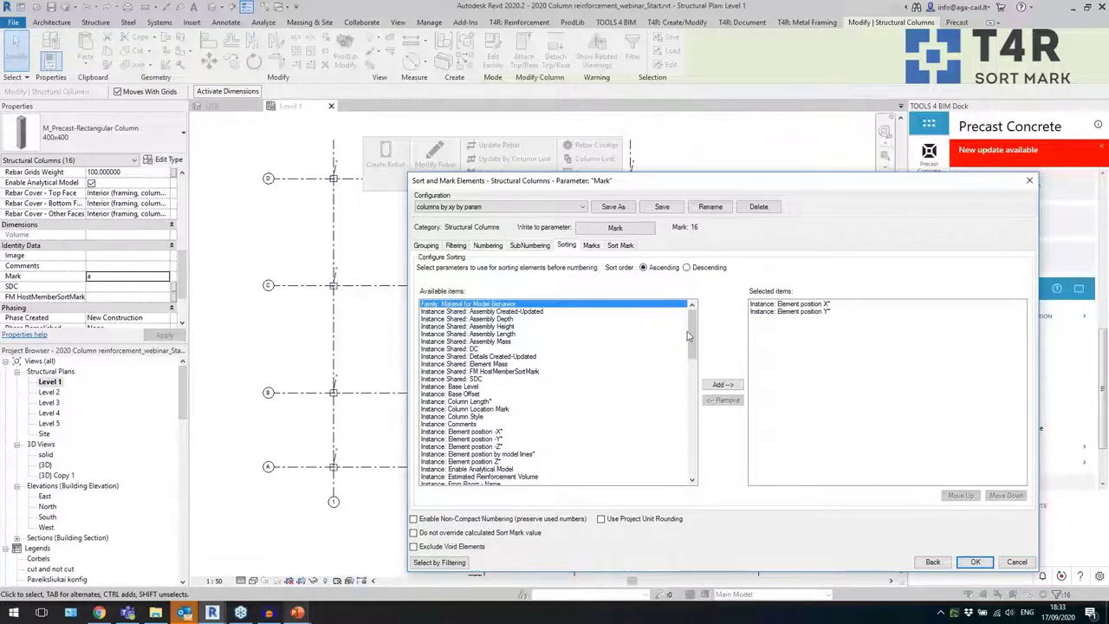
left_click(812, 305)
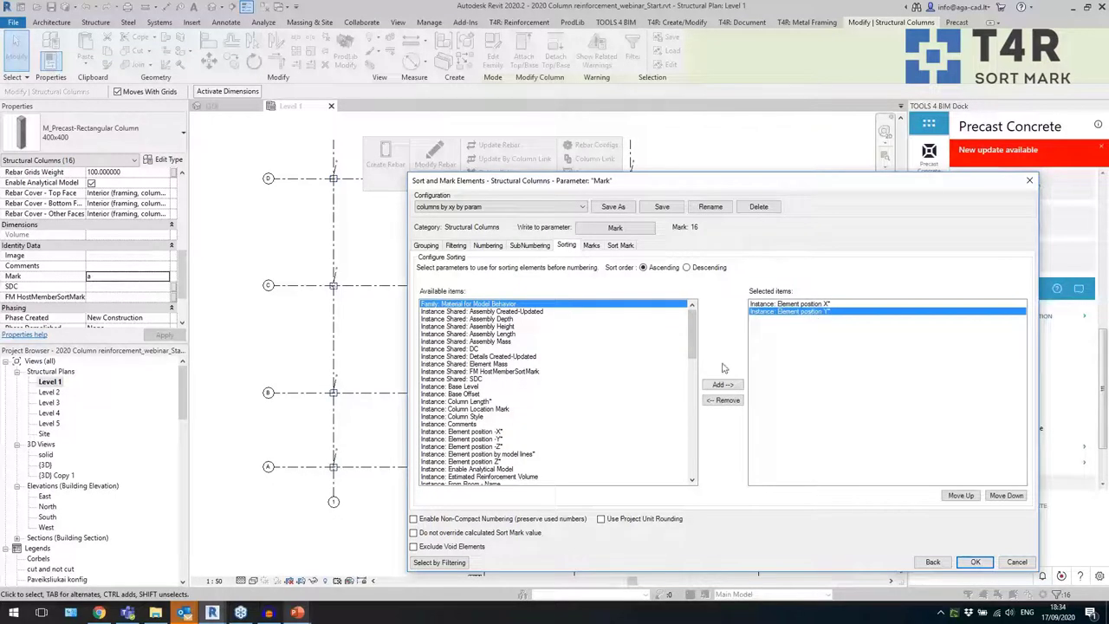
left_click(497, 387)
scroll(615, 378, "down", 2)
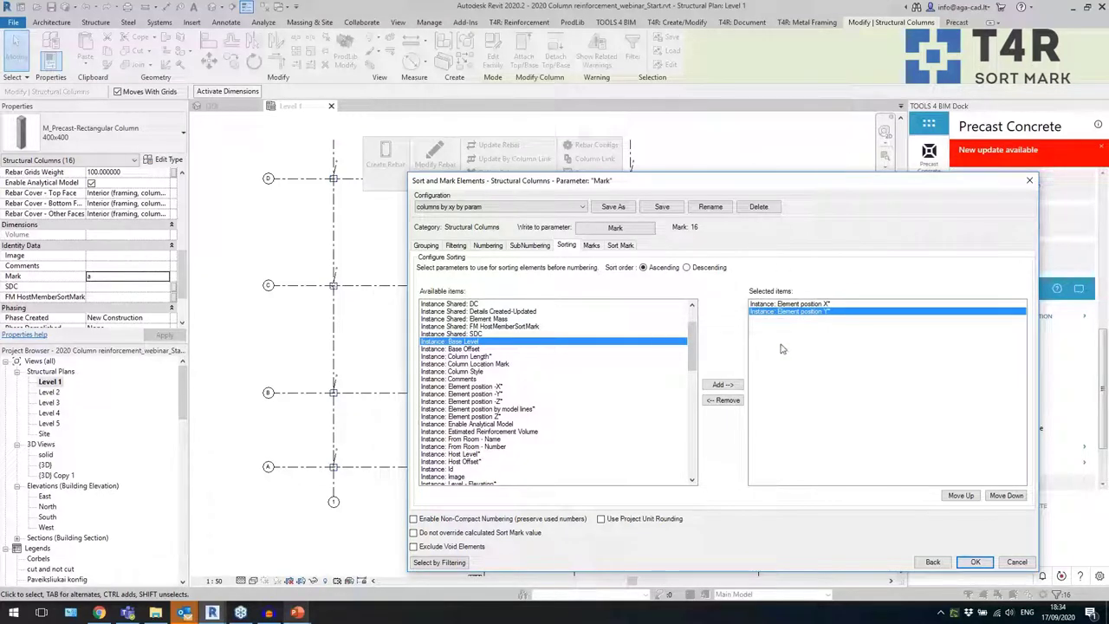
- Review how the Sort Mark value is composed, including the start number and prefix of the calculated number
left_click(621, 246)
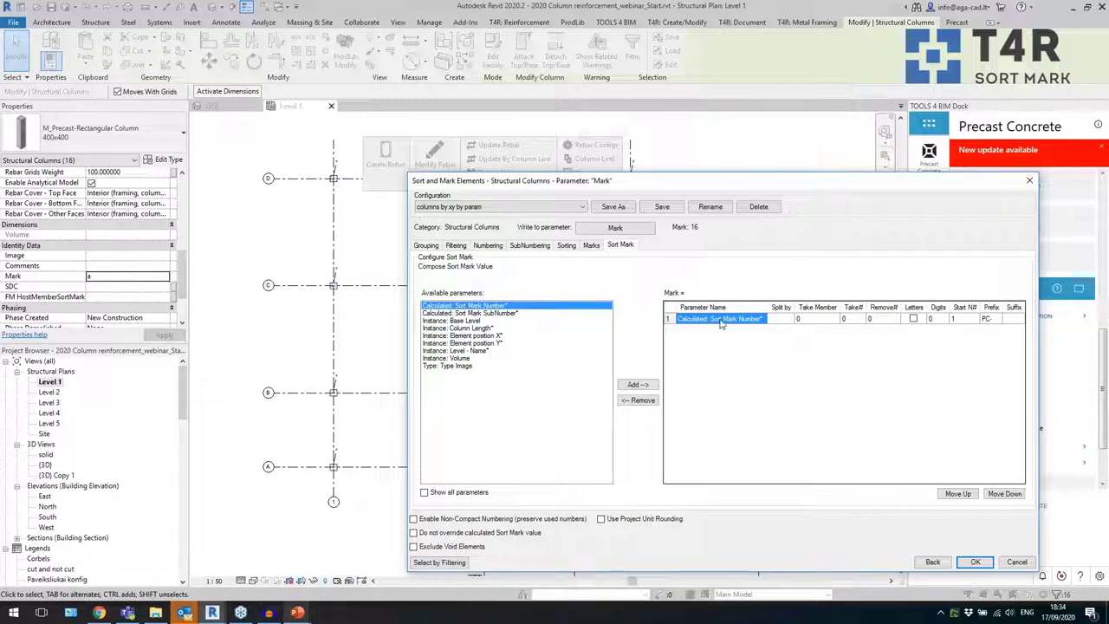
left_click(957, 320)
left_click(998, 321)
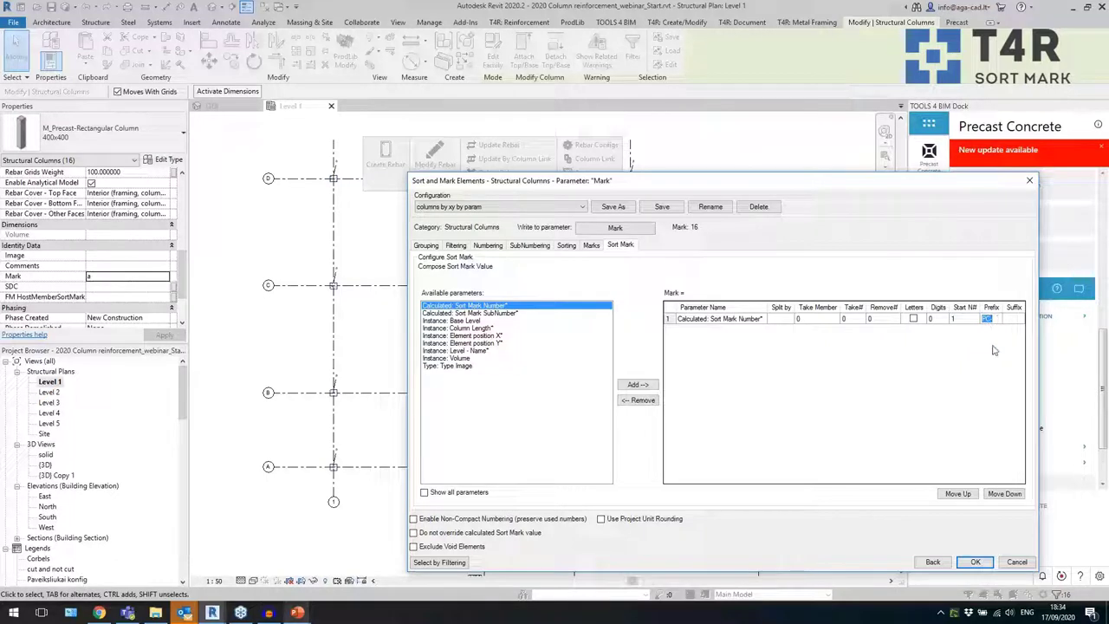
- Add the instance parameters Volume, Level - Name, Element position X and Element position Y to the composition of the Mark value
left_click(482, 358)
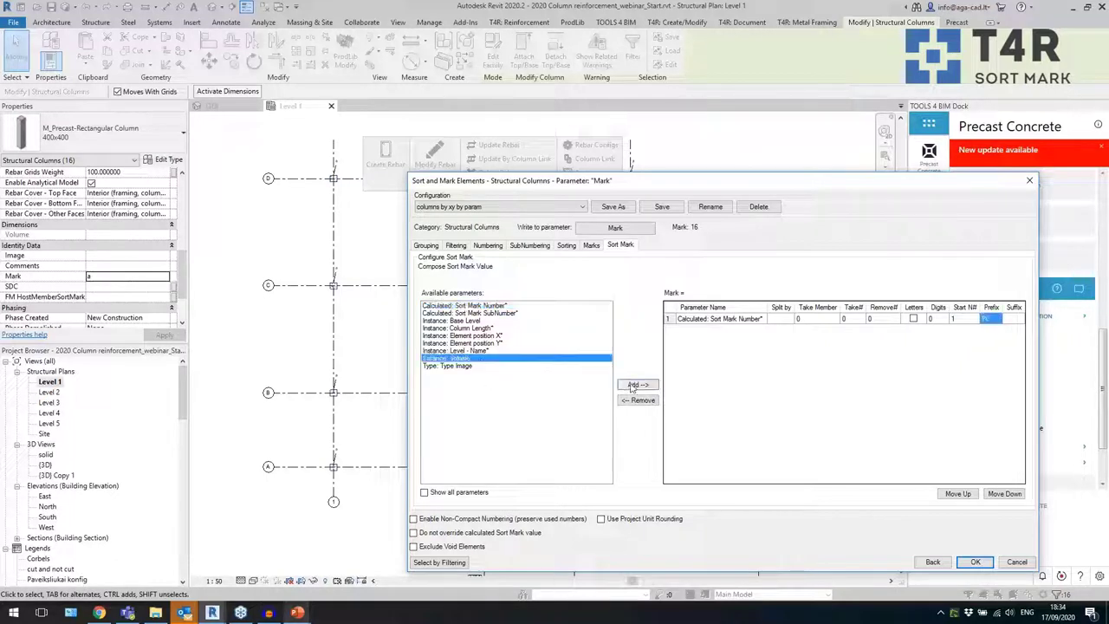
left_click(637, 385)
left_click(635, 384)
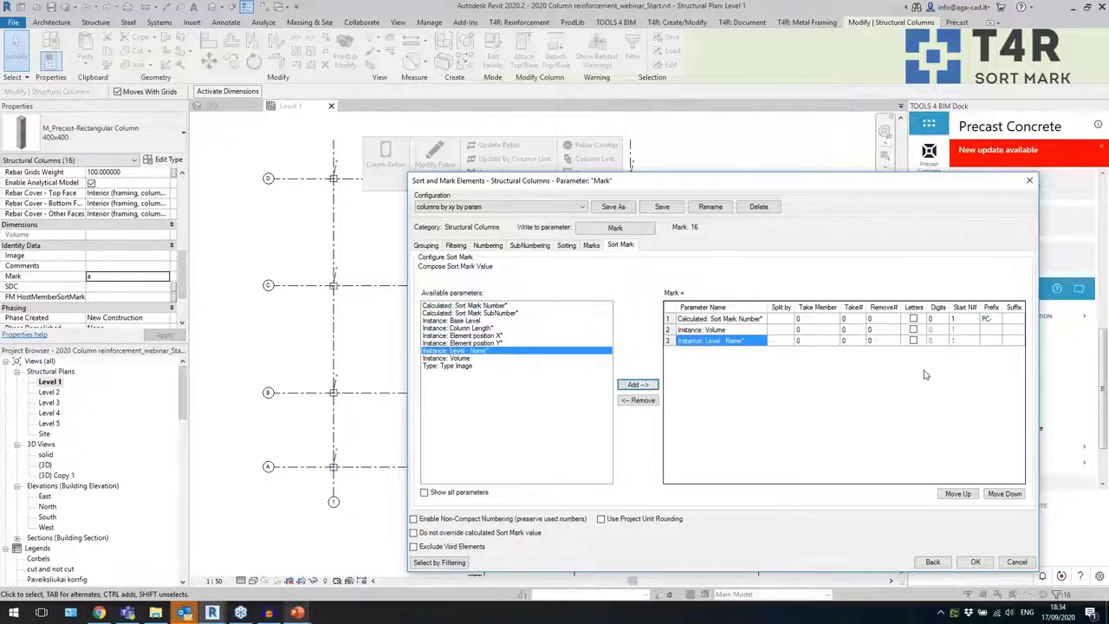
left_click(508, 336)
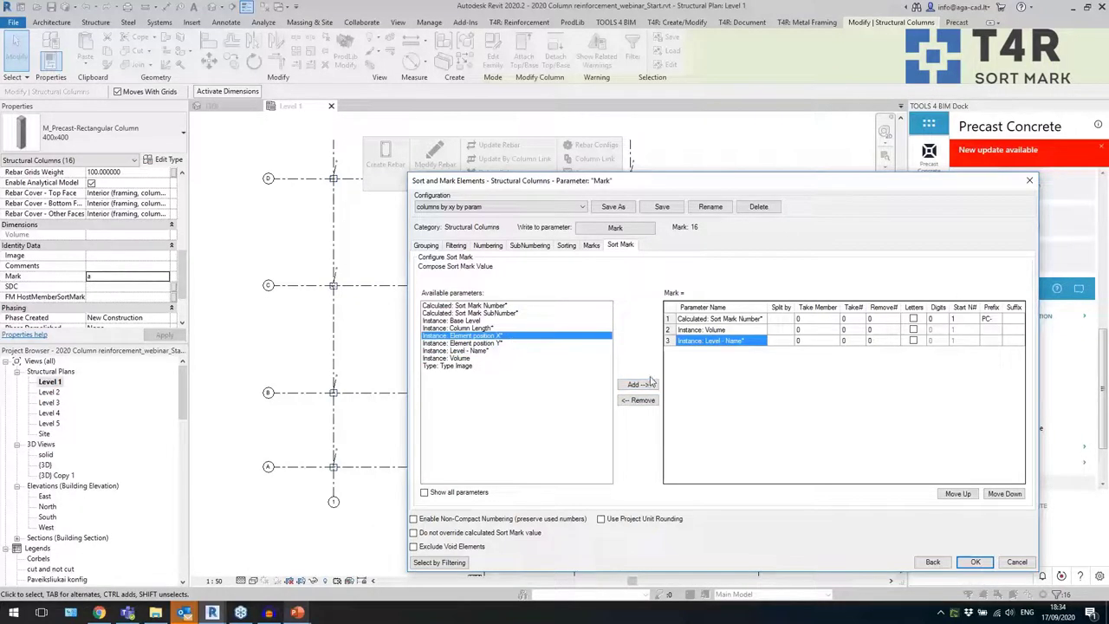
left_click(637, 385)
left_click(529, 343)
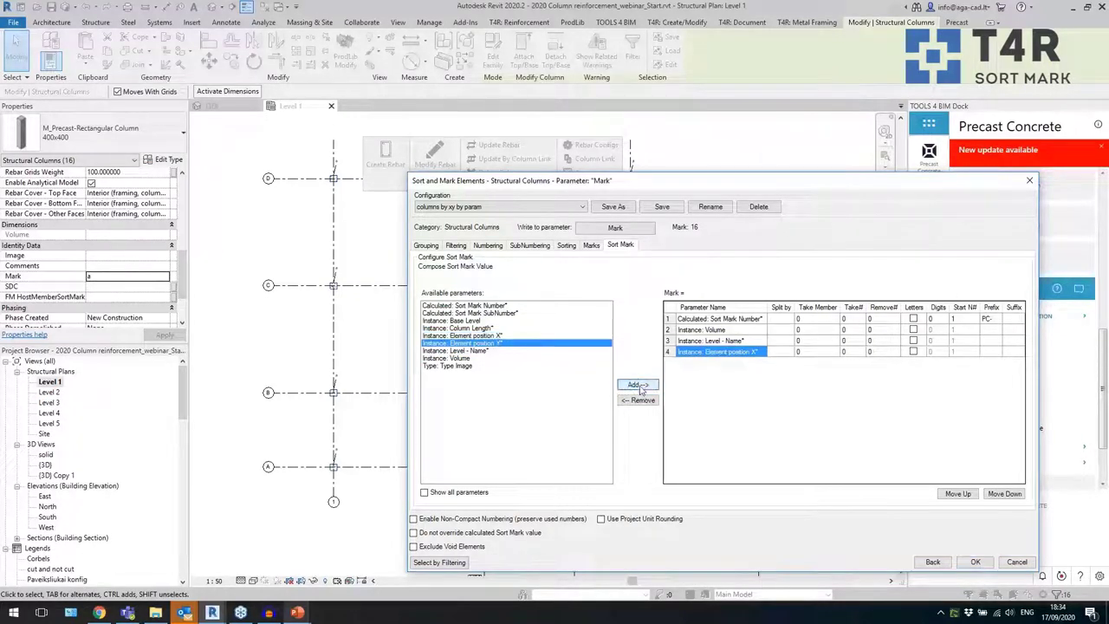
left_click(639, 385)
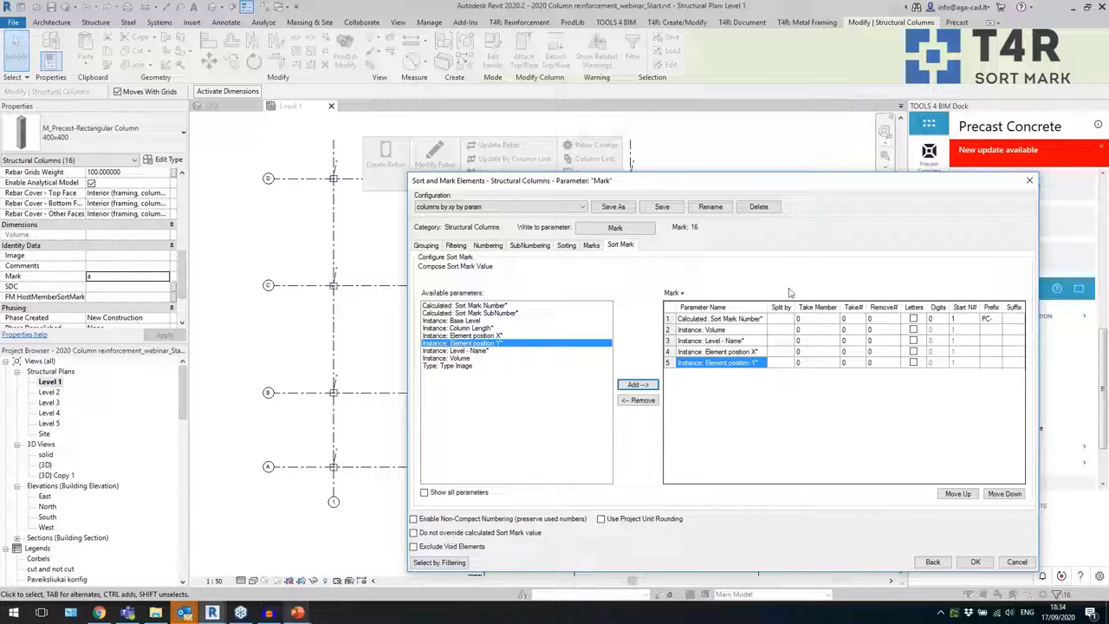
- Remove the four added instance parameters from the Mark composition, keeping only the calculated Sort Mark Number
left_click(639, 401)
left_click(641, 403)
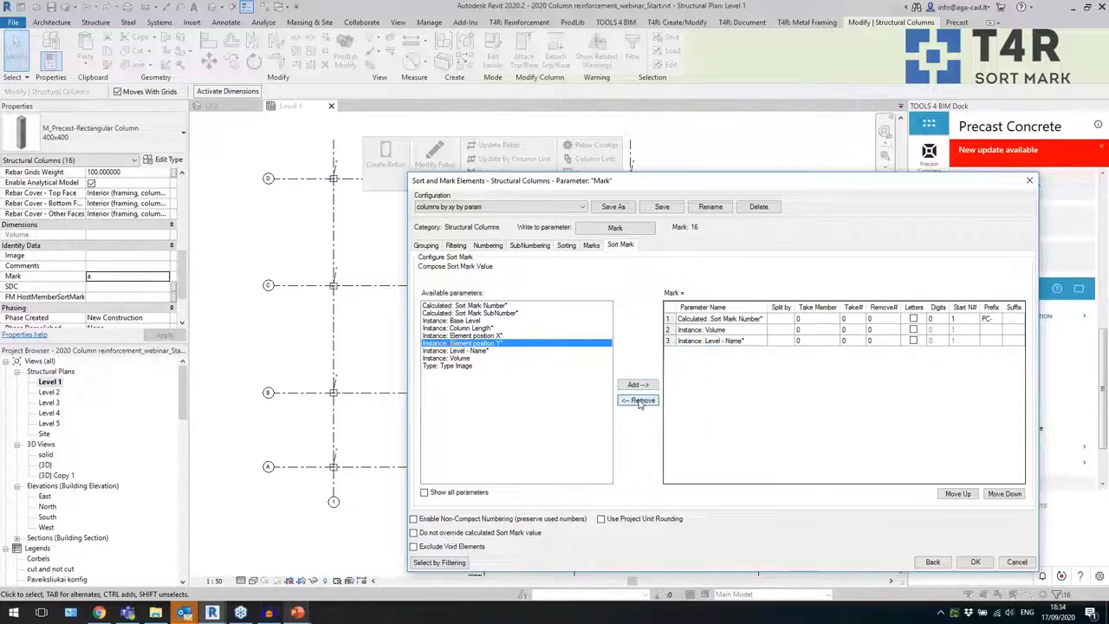
left_click(641, 401)
left_click(640, 401)
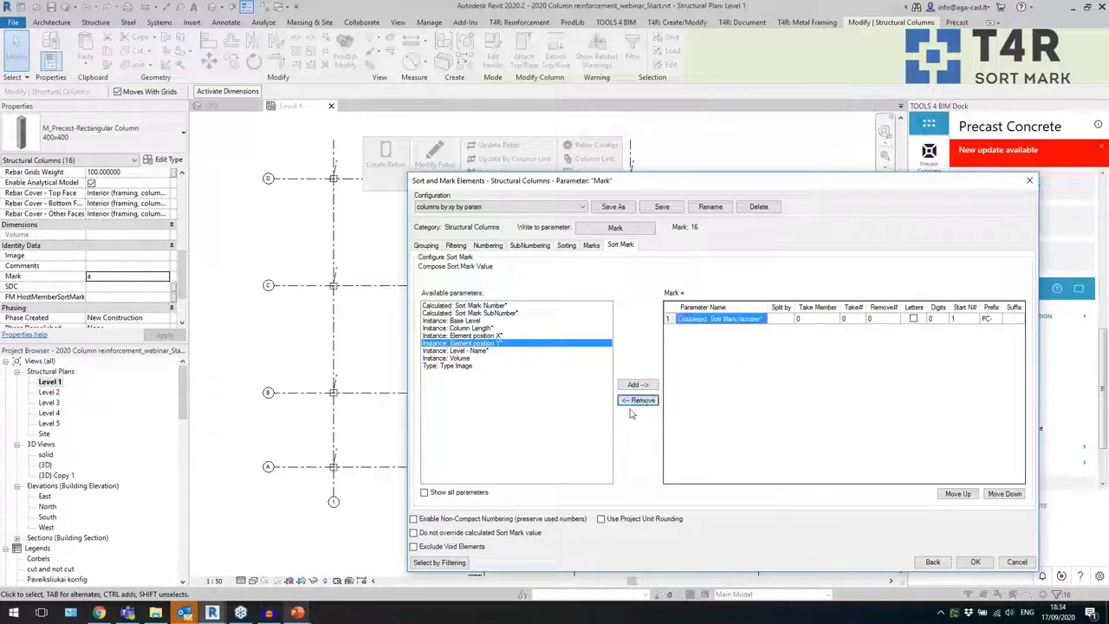
- Run the numbering of the selected columns with prefix PC- and start number 1, accept the results and clear the selection
left_click(988, 319)
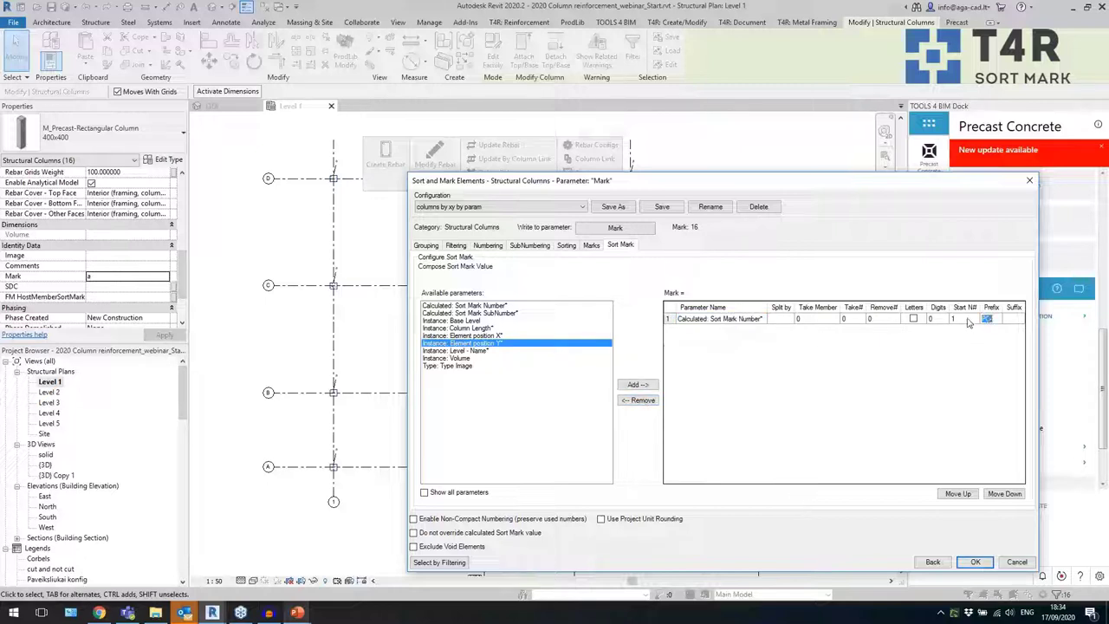
left_click(967, 319)
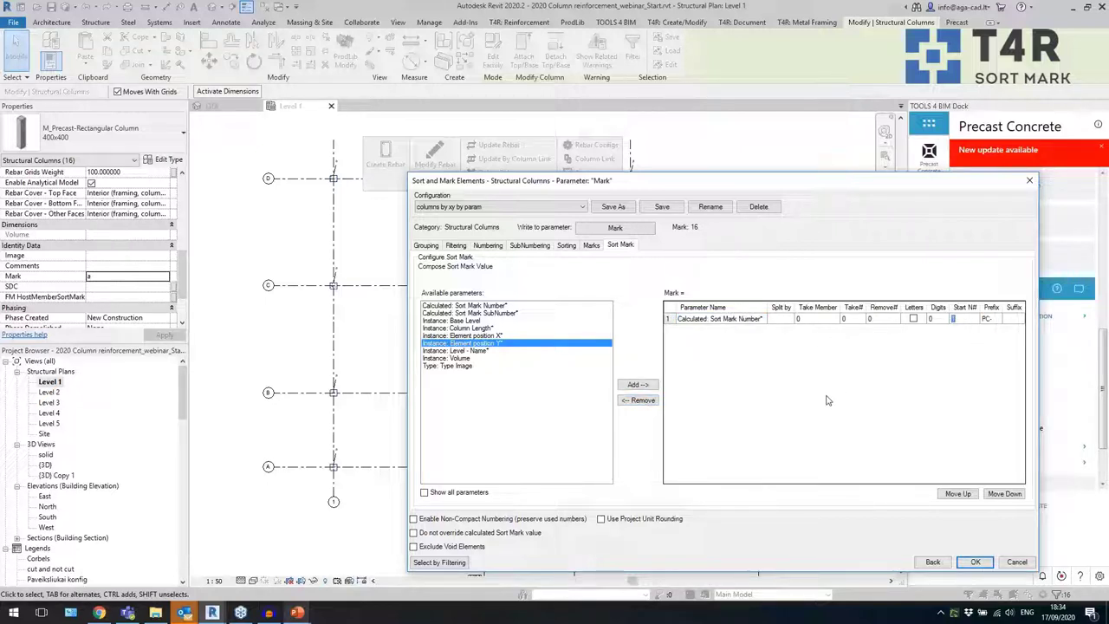
left_click(977, 563)
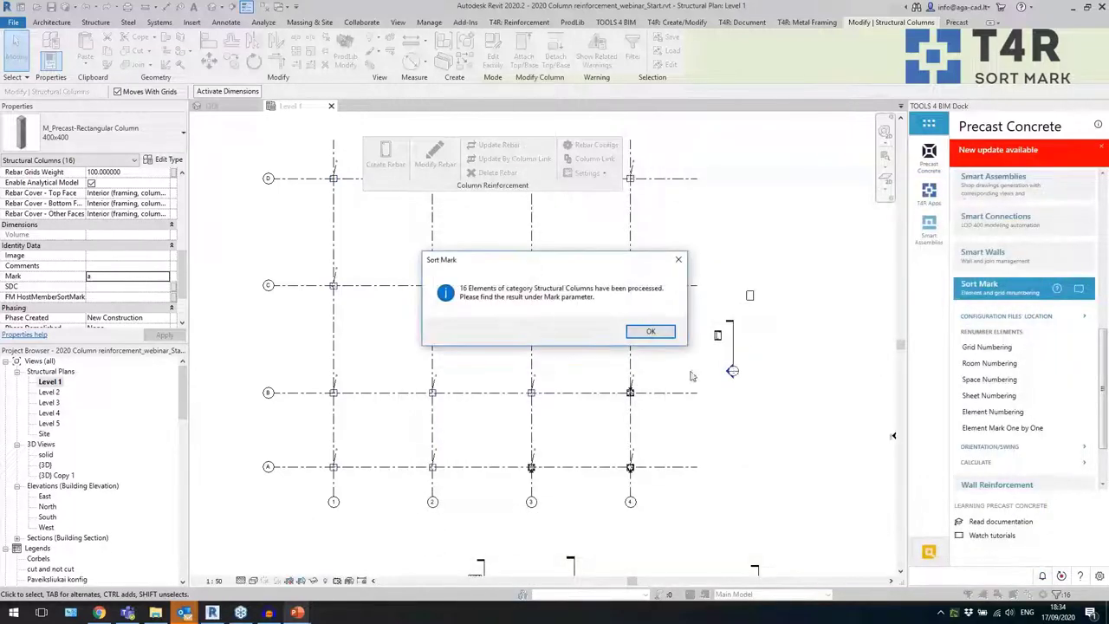
left_click(633, 333)
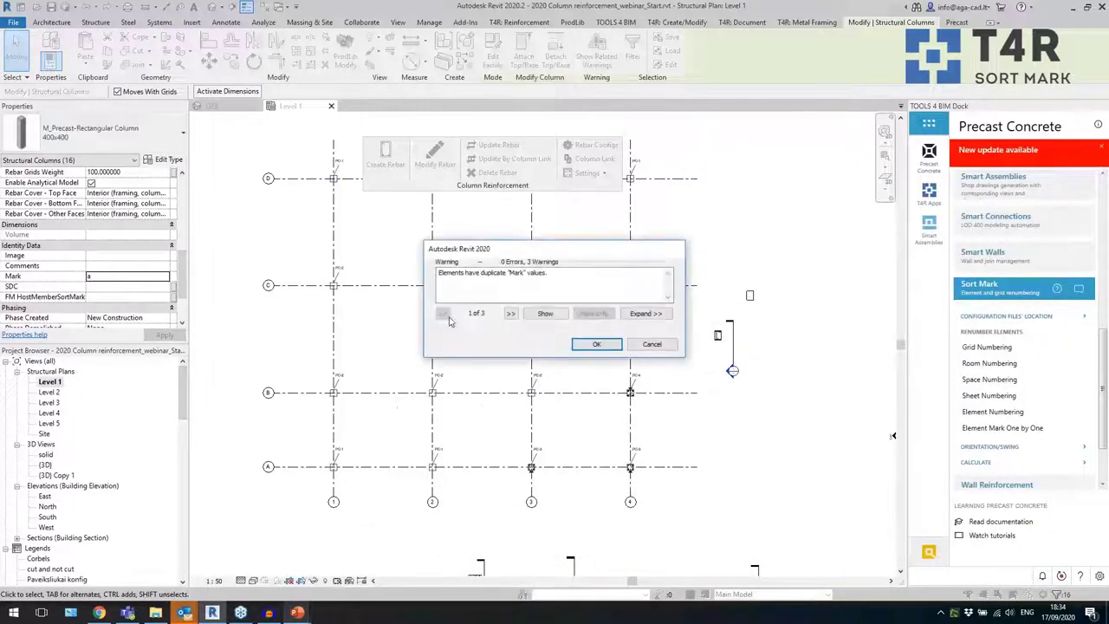
left_click(596, 346)
left_click(476, 358)
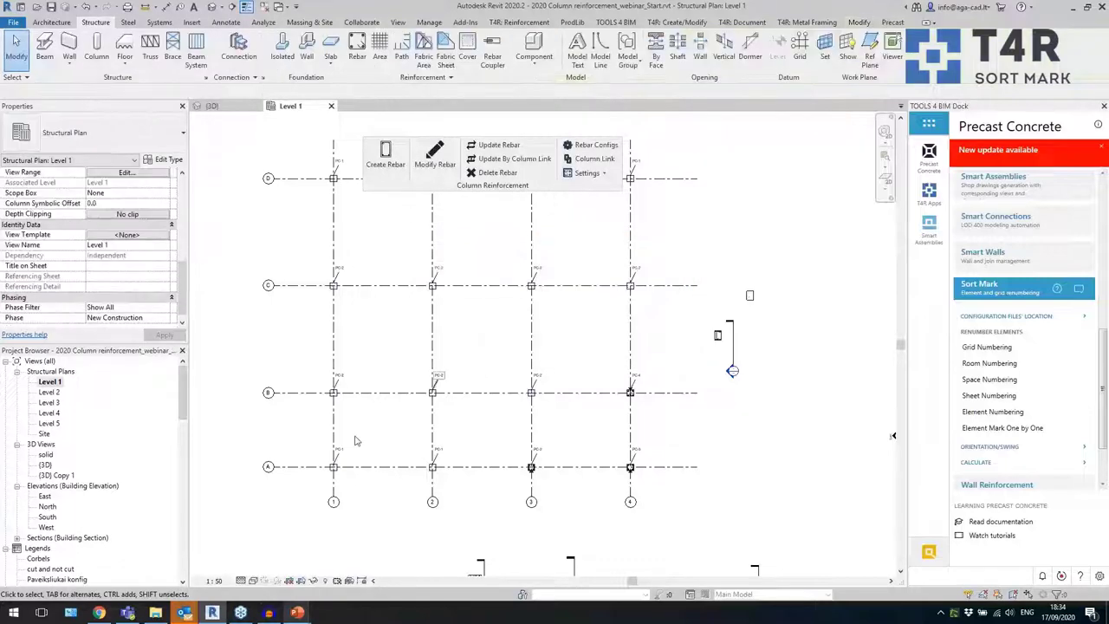
- Examine the new column marks across the Level 1 plan, comparing the reinforced columns on gridlines 3 and 4 with the others
middle_click_drag(371, 456, 407, 450)
scroll(431, 447, "up", 4)
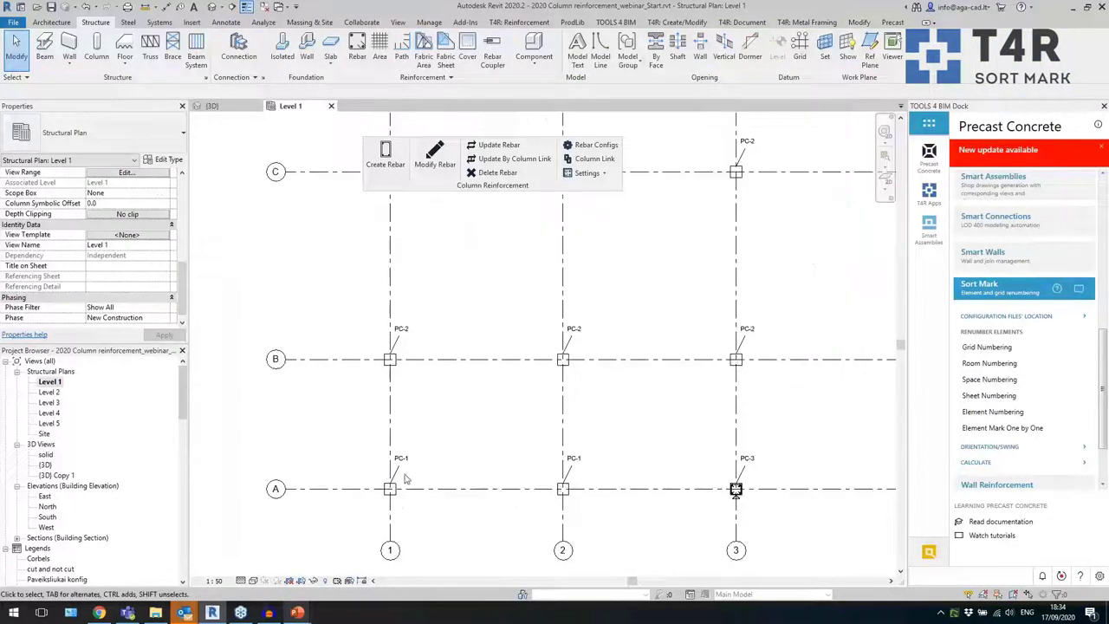
middle_click_drag(463, 265, 468, 450)
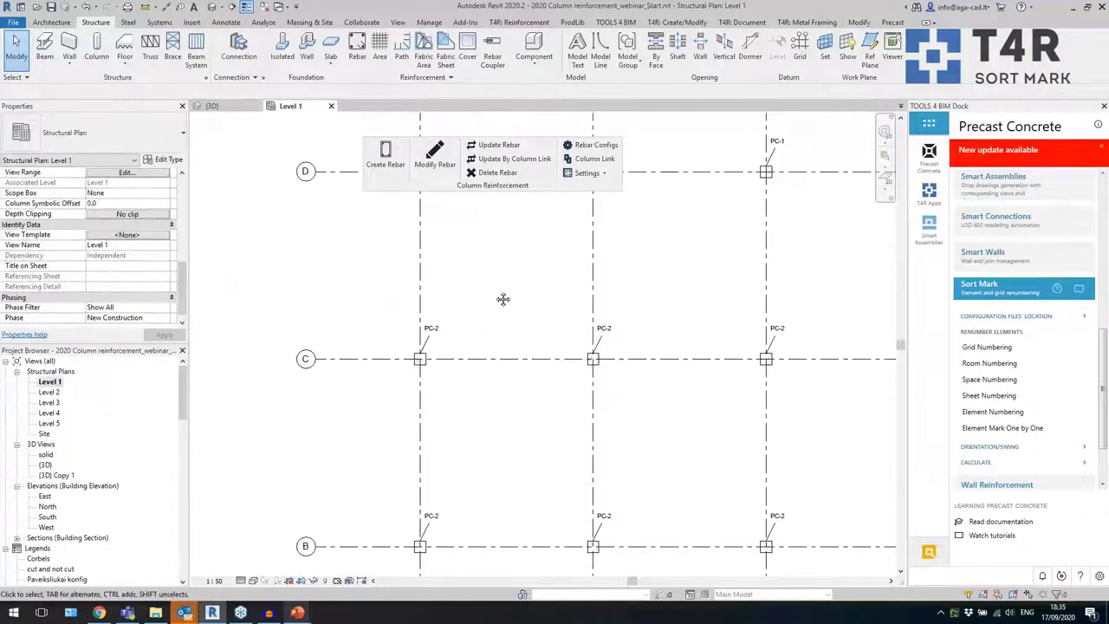
middle_click_drag(503, 300, 508, 413)
middle_click_drag(535, 529, 442, 239)
scroll(442, 240, "down", 1)
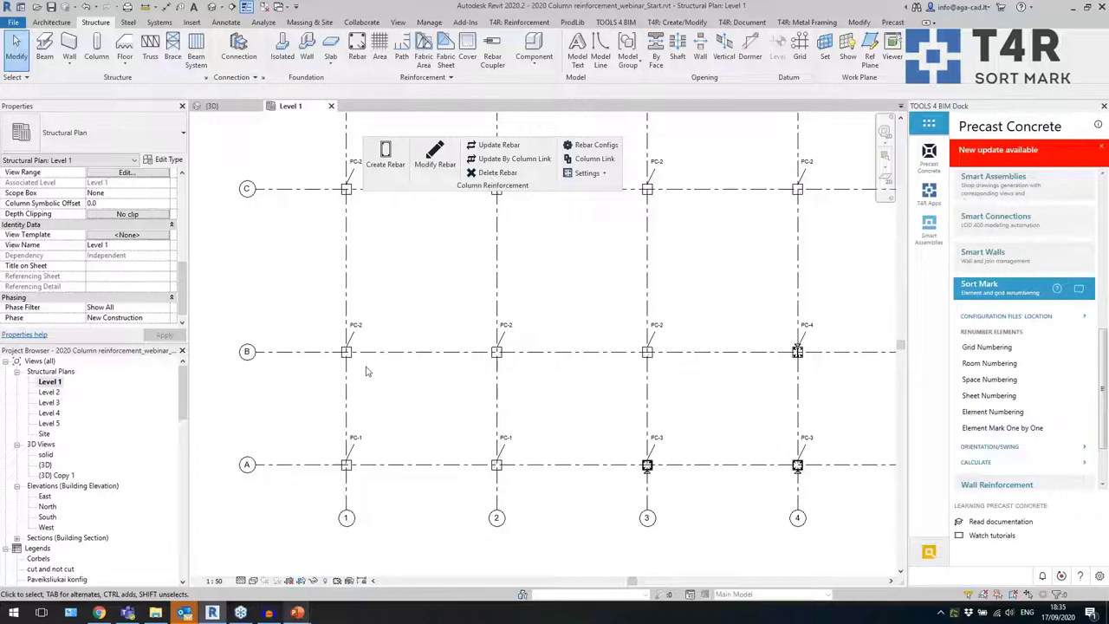
middle_click_drag(576, 431, 490, 442)
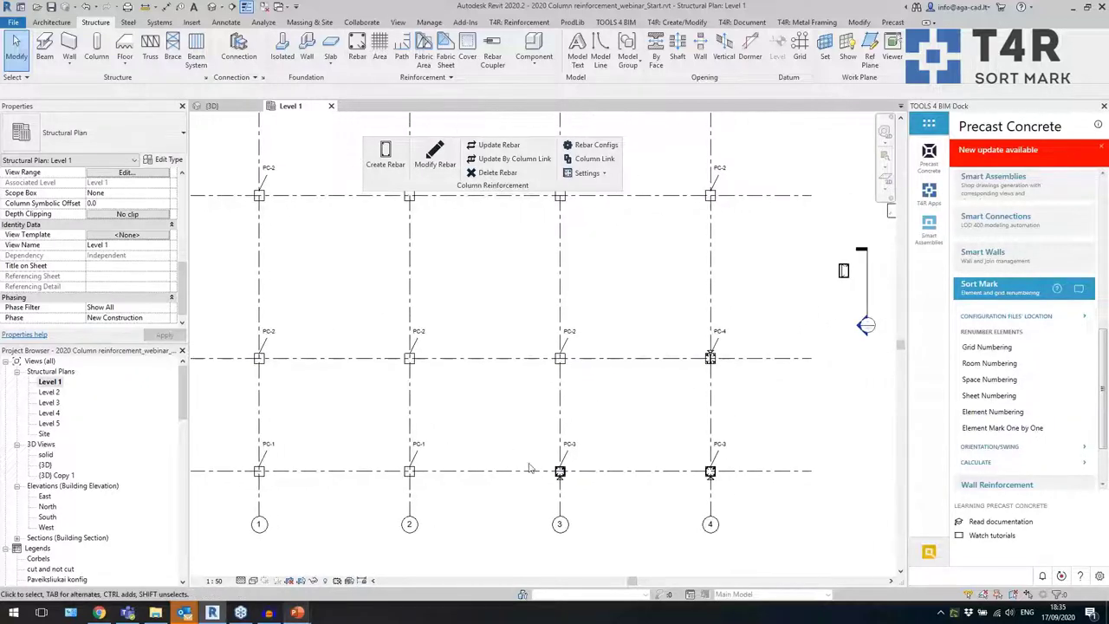
scroll(570, 482, "up", 3)
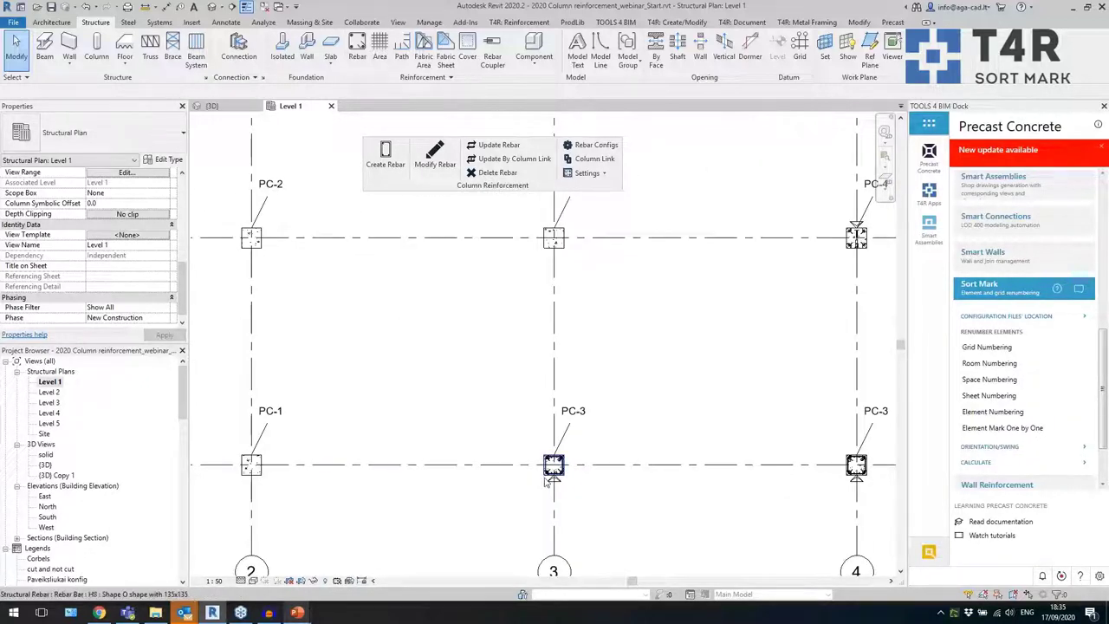
scroll(553, 479, "down", 2)
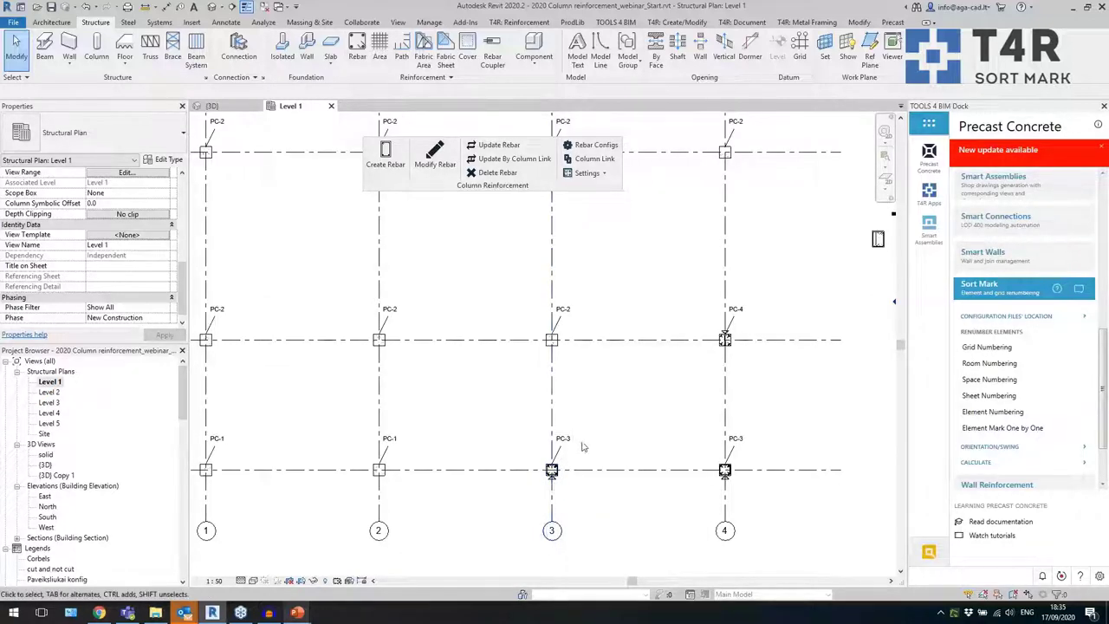
scroll(578, 460, "down", 2)
scroll(621, 449, "down", 1)
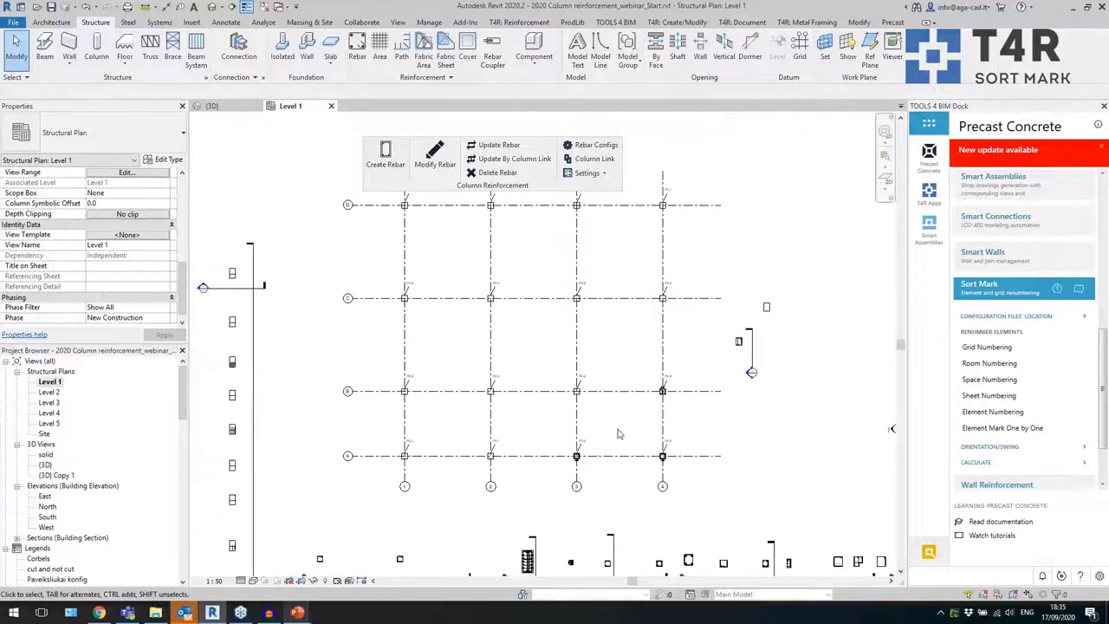
scroll(630, 367, "up", 1)
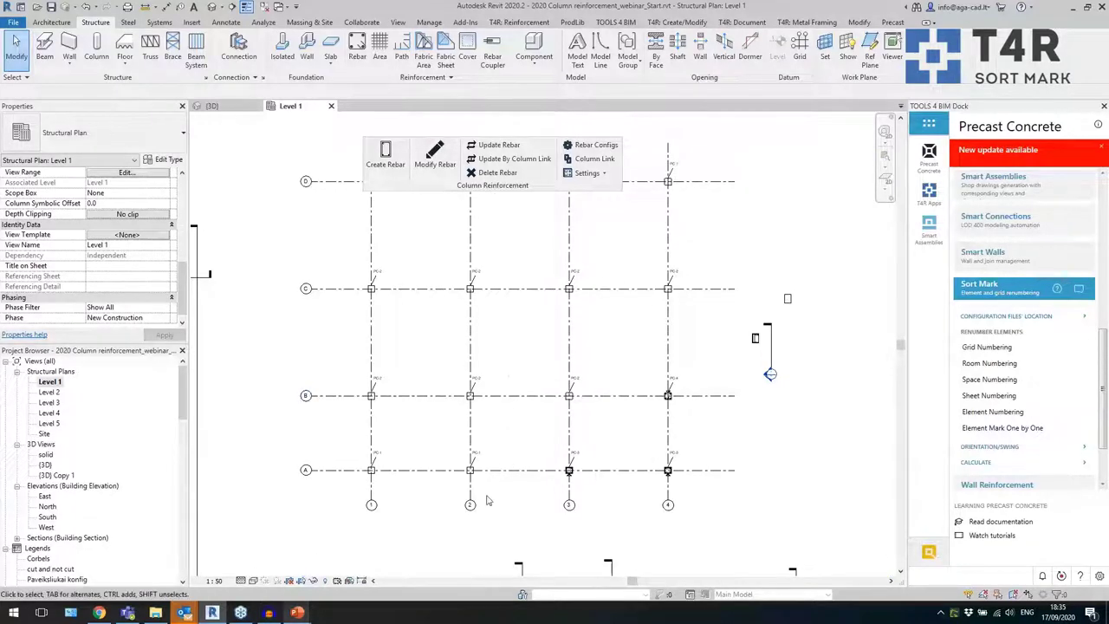
scroll(487, 500, "up", 3)
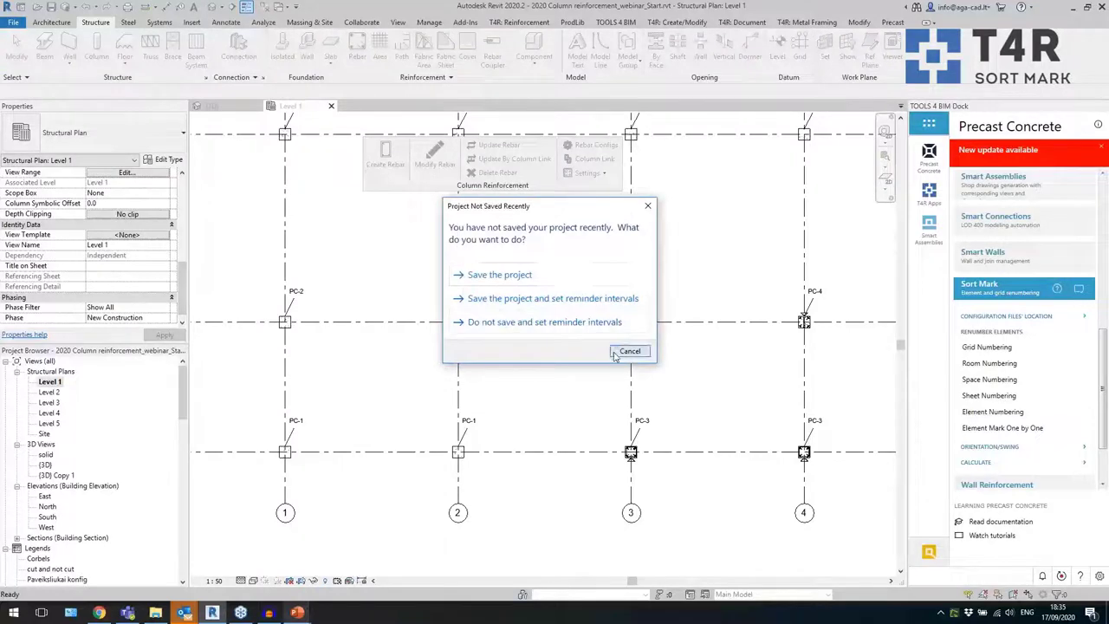
- Dismiss the save reminder and check the Mark property of the reinforced middle column in the 3D view
left_click(615, 353)
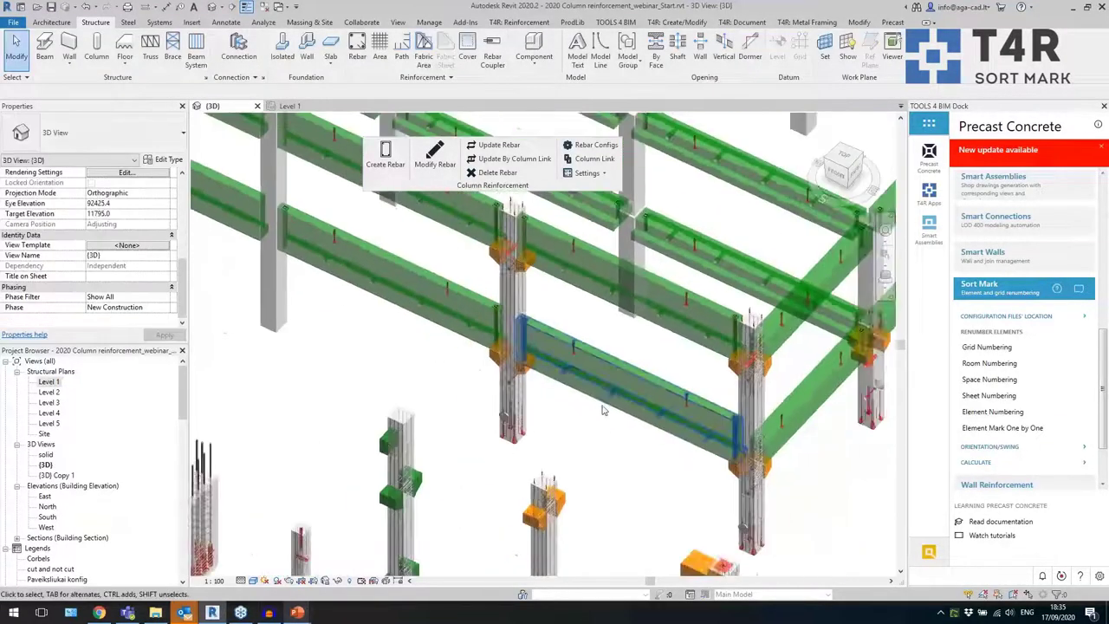
middle_click_drag(604, 411, 538, 404, "shift")
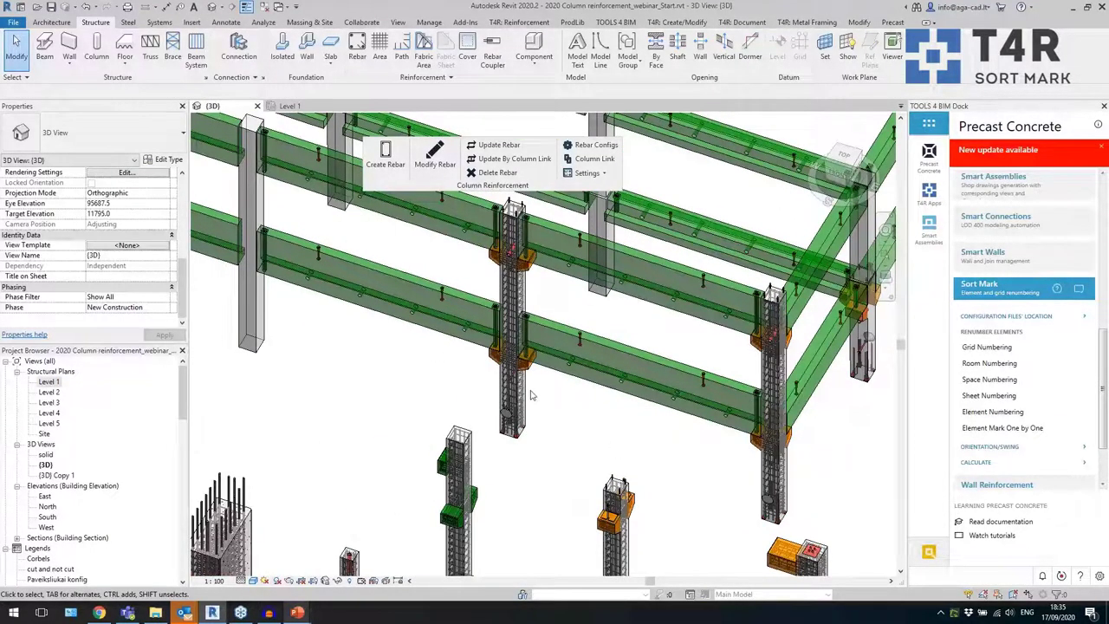
left_click(528, 397)
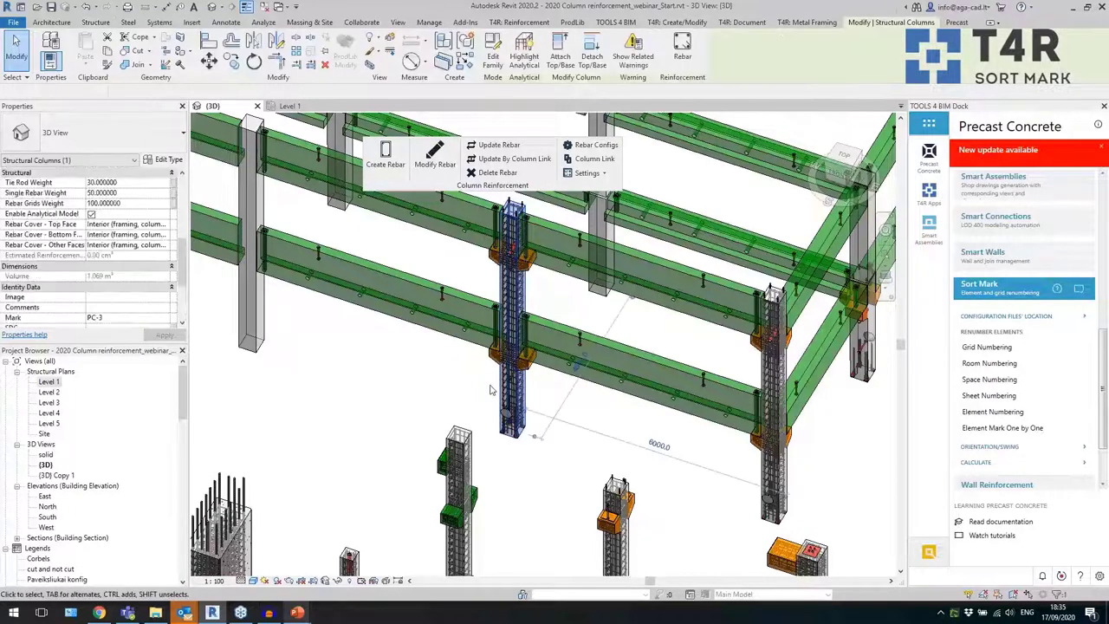
left_click(104, 318)
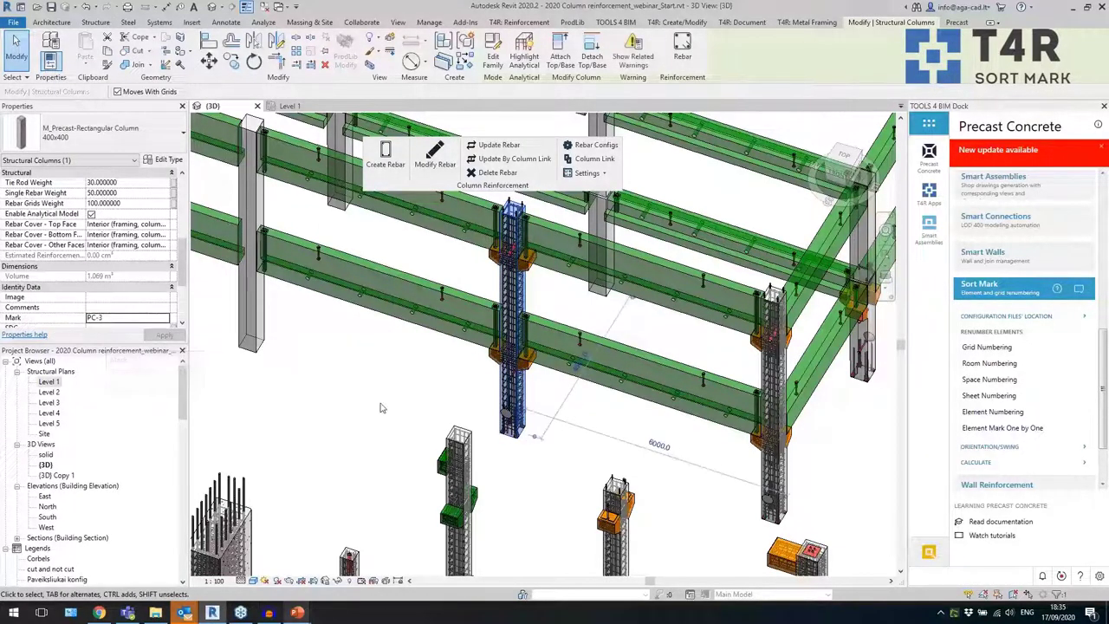
left_click(539, 421)
scroll(527, 403, "up", 2)
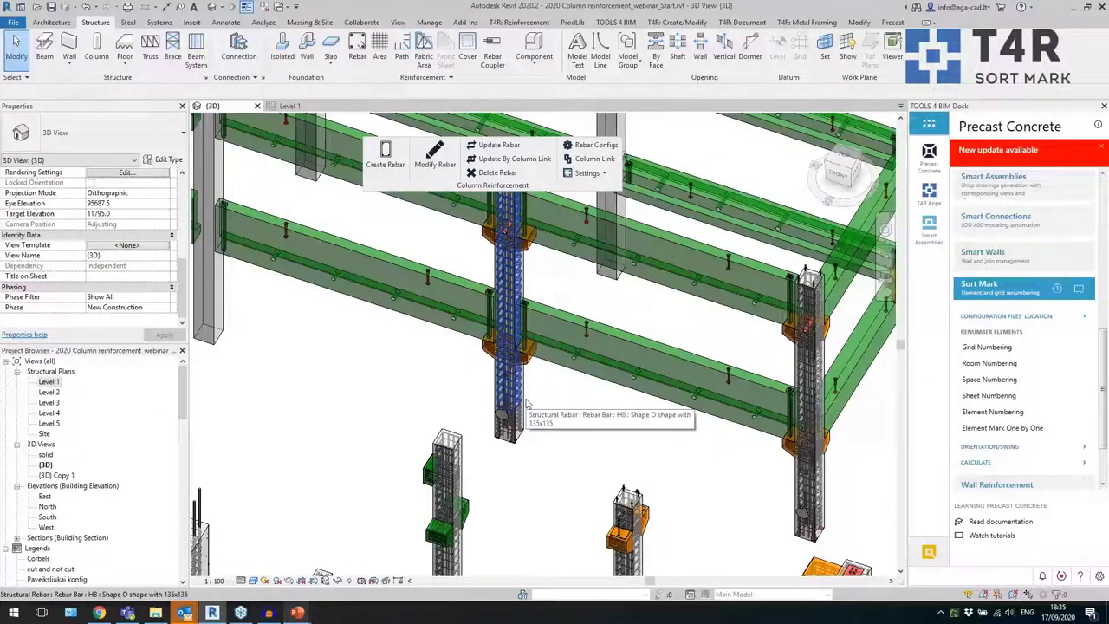
scroll(460, 424, "down", 3)
- Select the reinforced middle column and open the Shop Drawing Configurations (SDC) of Smart Assemblies
left_click(468, 382)
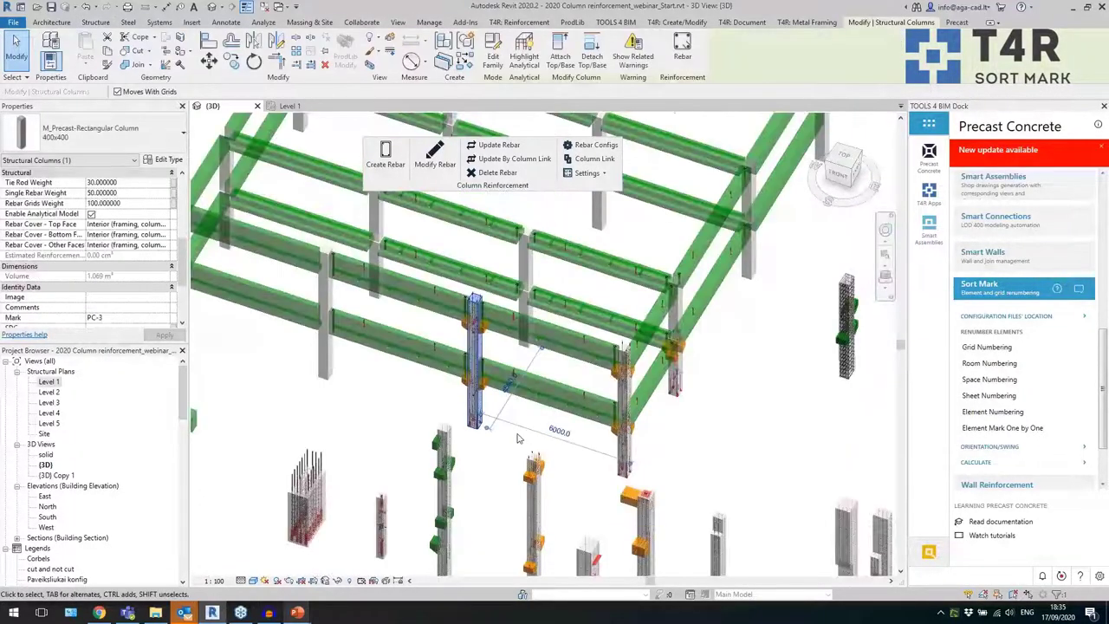
left_click(1009, 295)
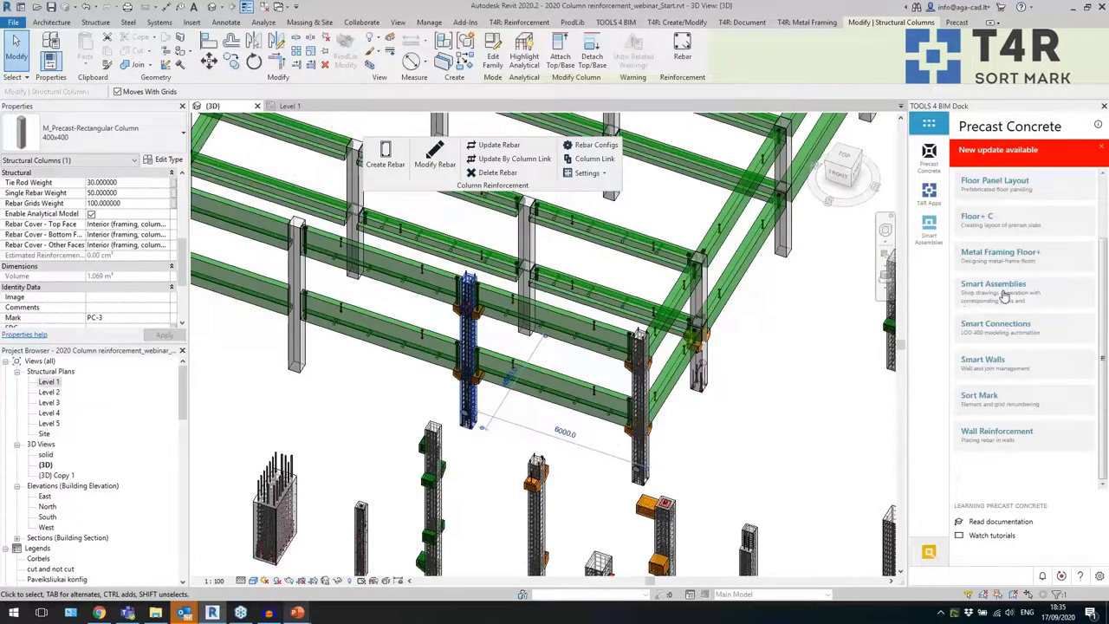
left_click(1003, 293)
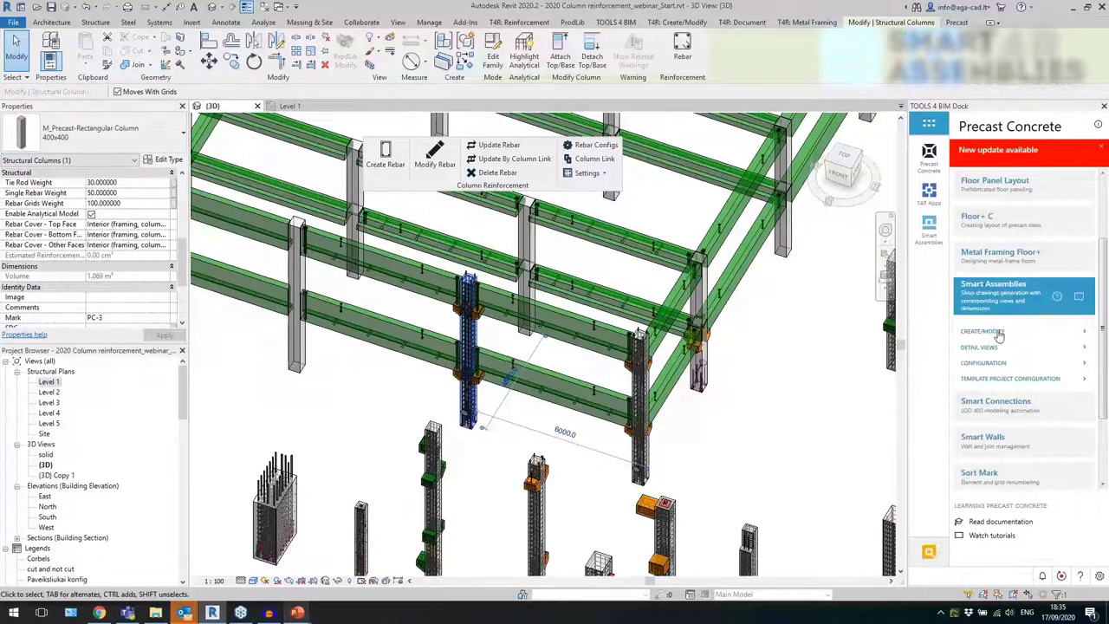
left_click(988, 363)
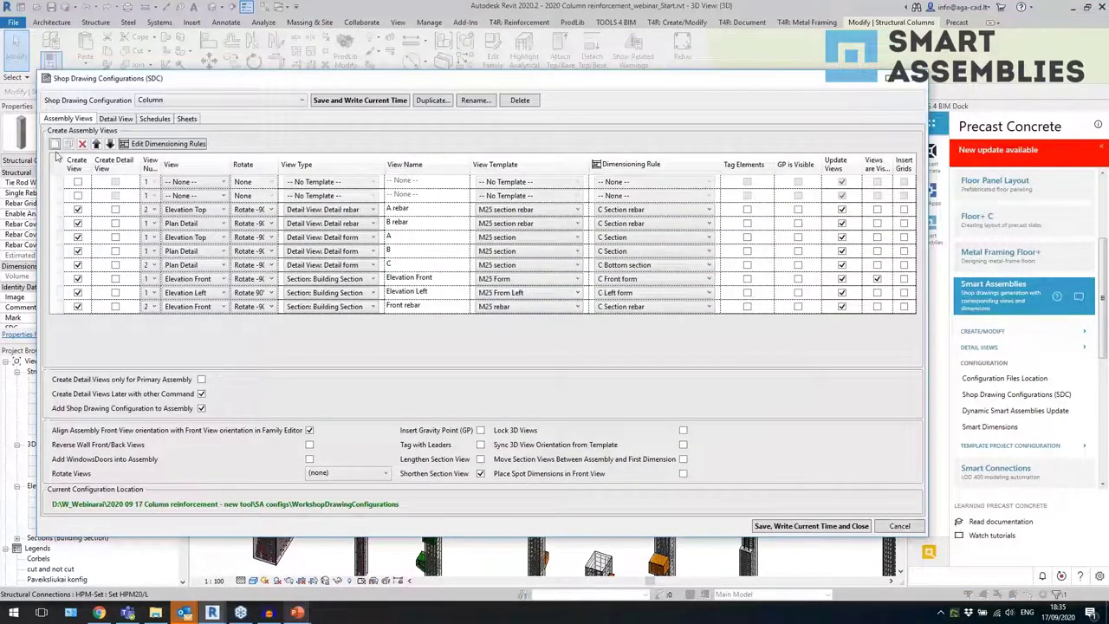
- Review the assembly view rows of the Column configuration, checking the available view orientations and rotations for view A
left_click(59, 209)
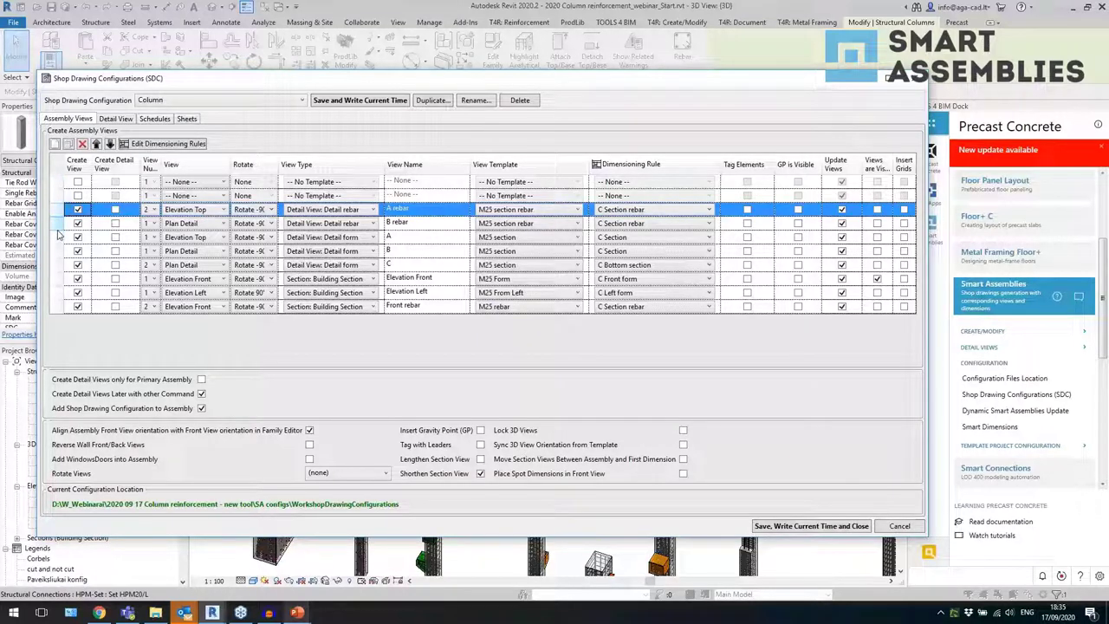
left_click(59, 236)
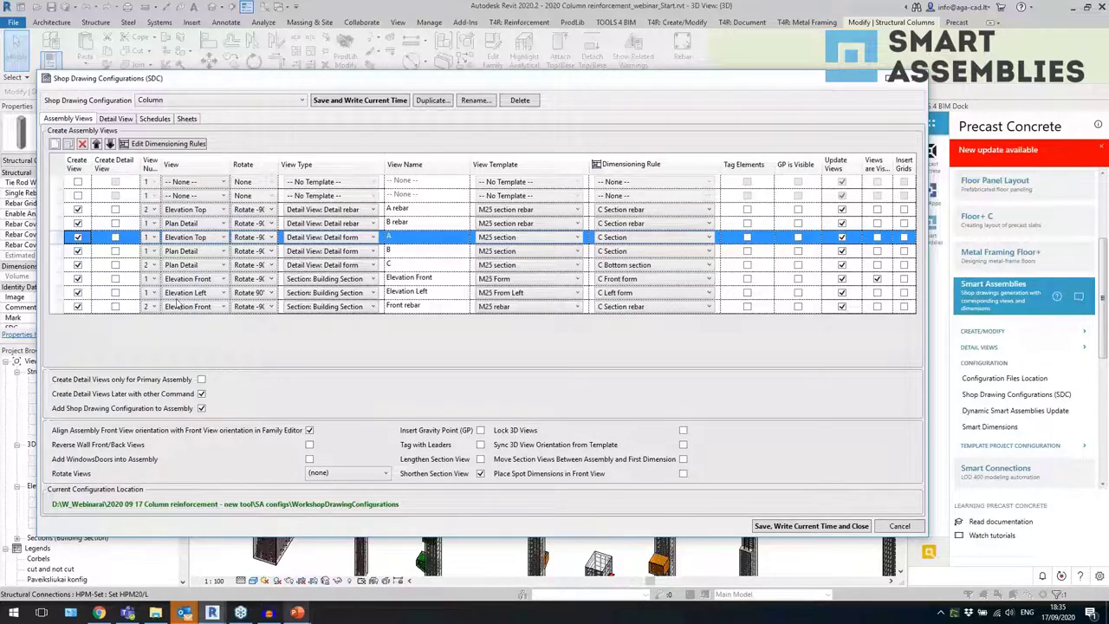
left_click(195, 237)
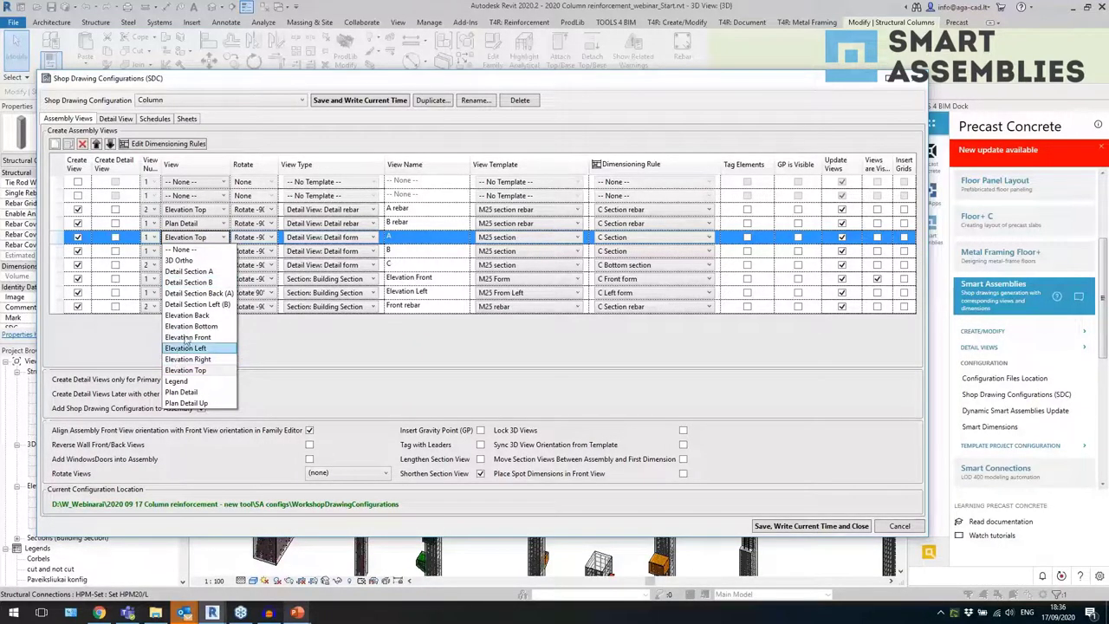
left_click(197, 370)
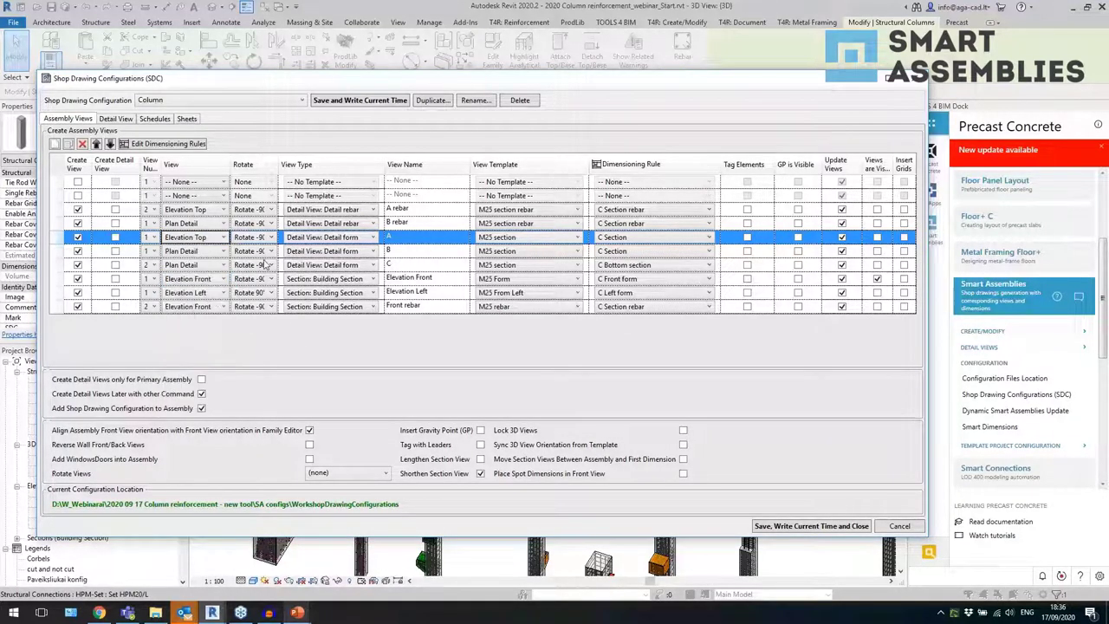
left_click(258, 237)
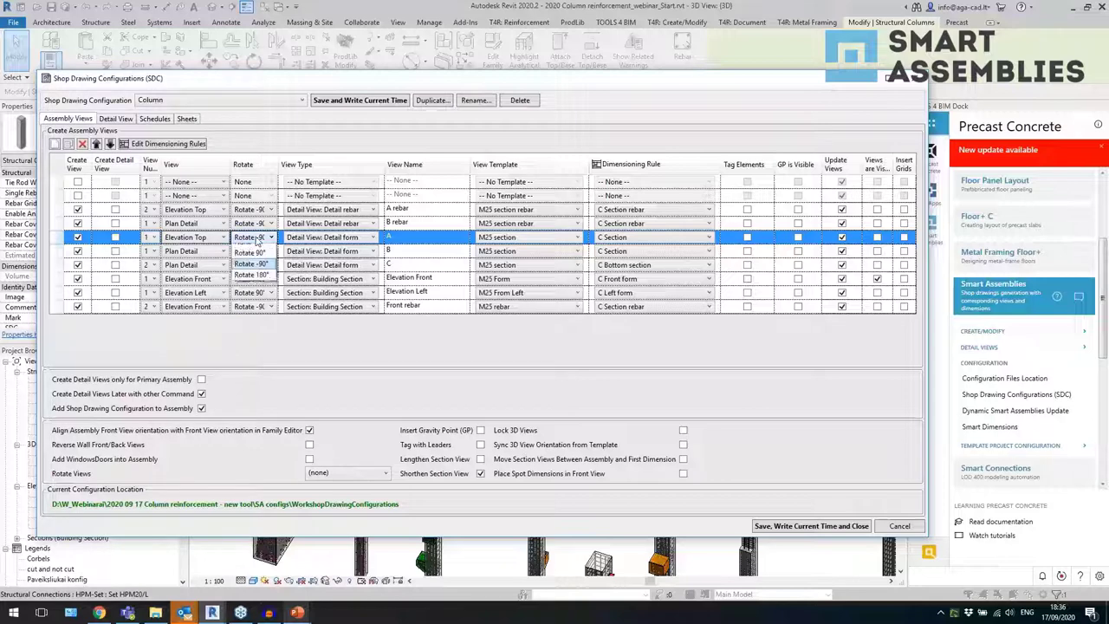
left_click(280, 341)
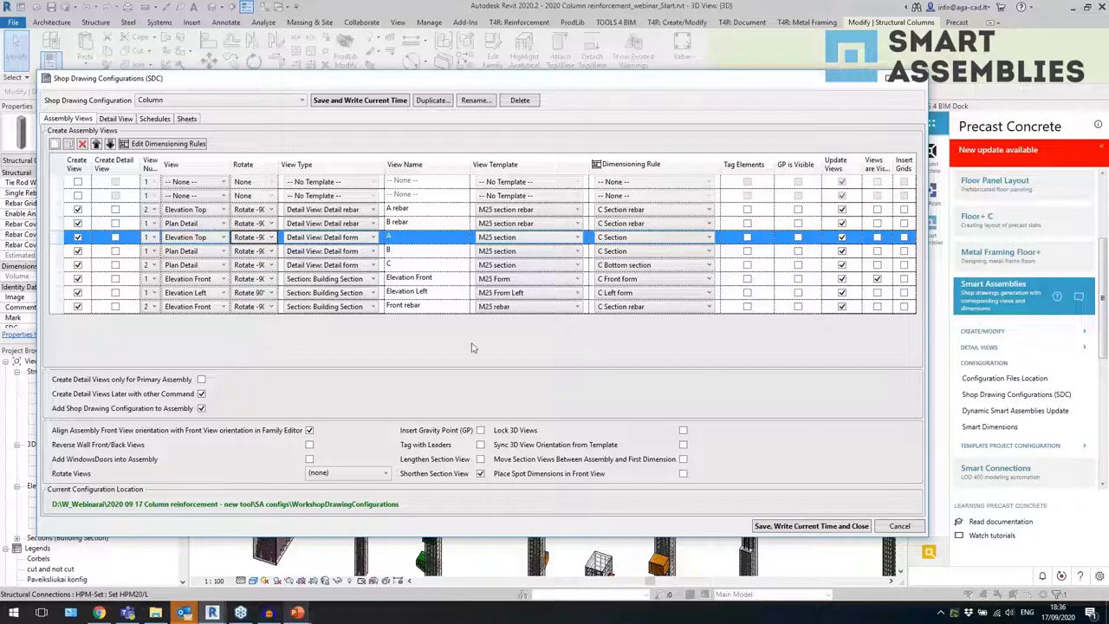
- Check view A's view type, view name and the list of available view templates
left_click(366, 238)
left_click(364, 239)
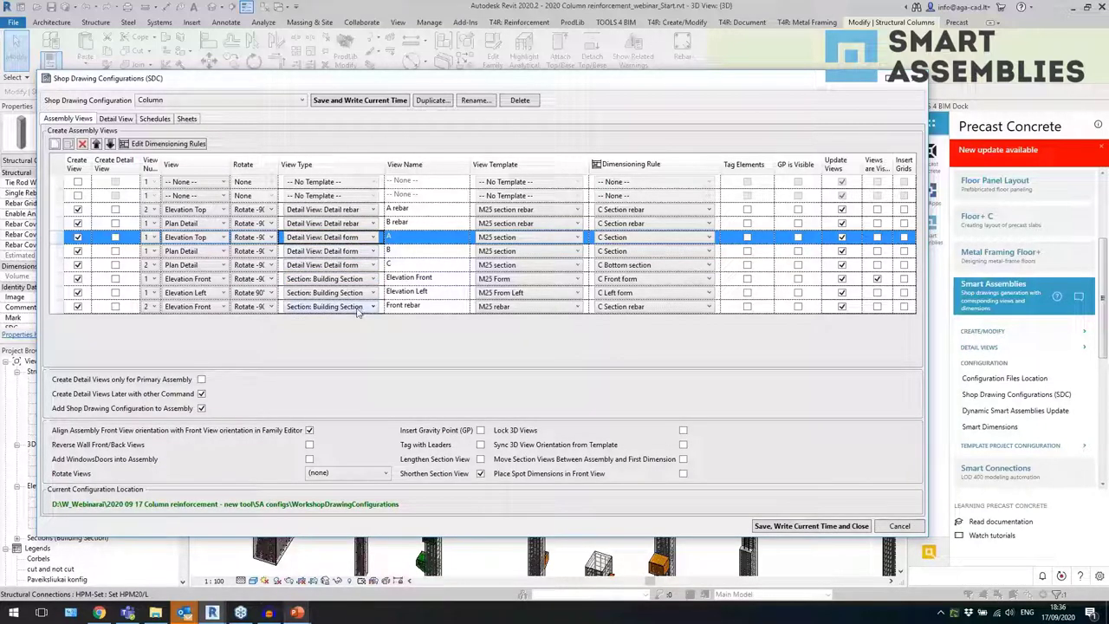
left_click(414, 239)
left_click(414, 240)
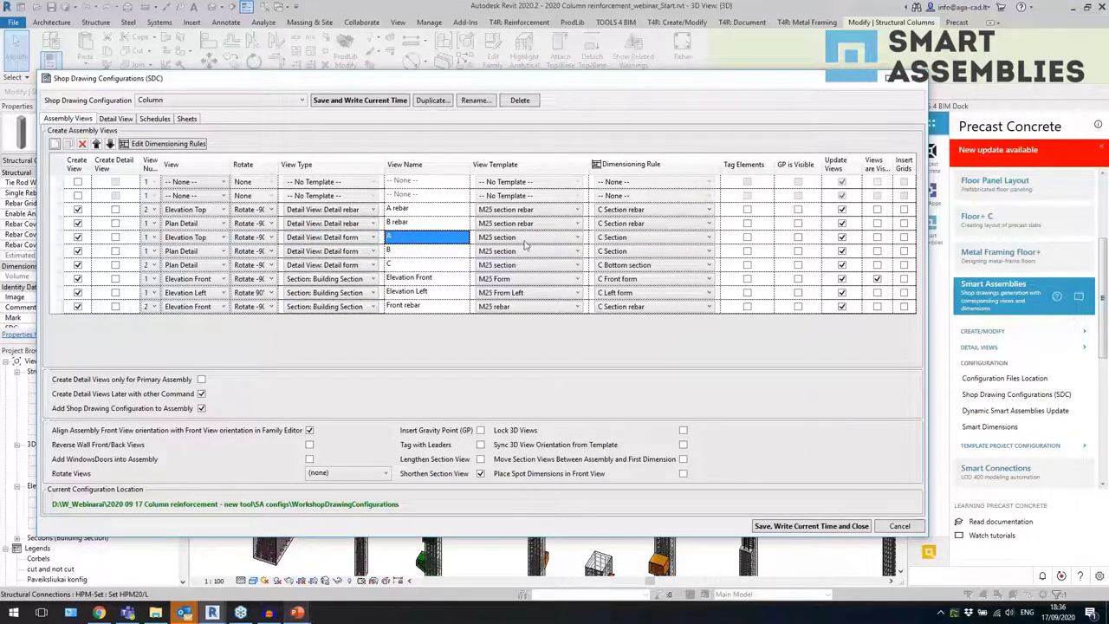
left_click(550, 241)
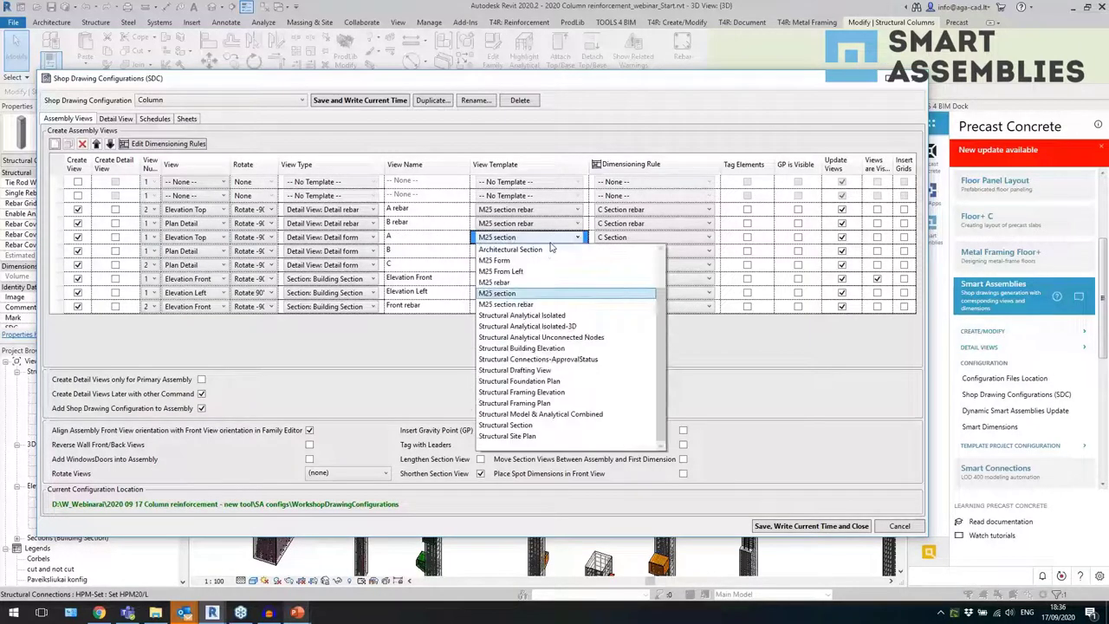
left_click(550, 243)
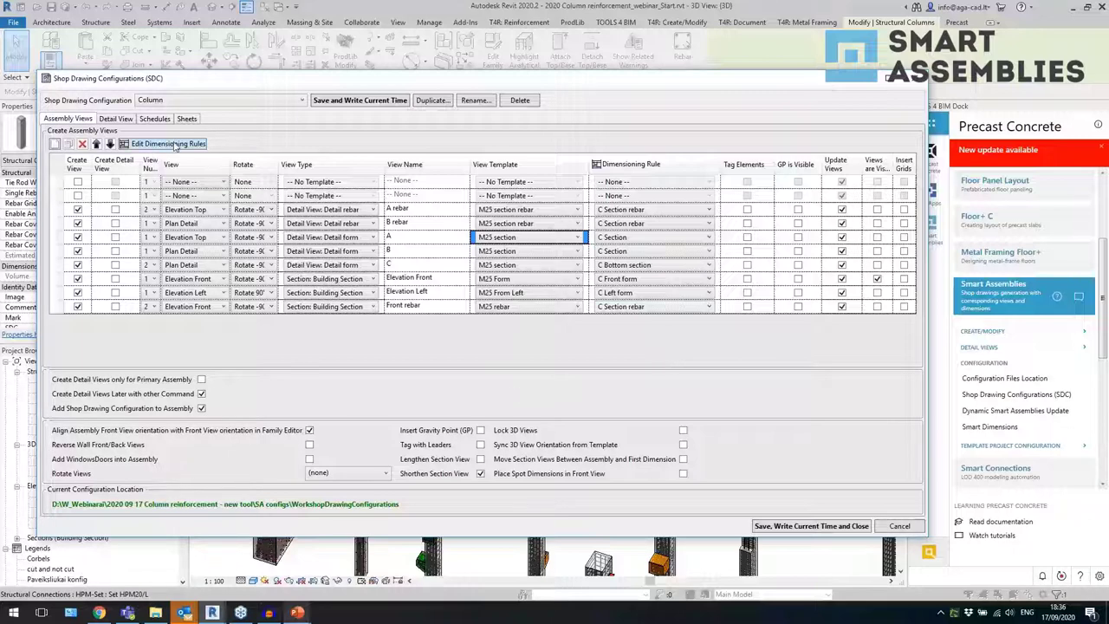
- Open the C Section dimensioning rule and review its non-standard and standard cuts, hosted metal details and Smart Dimensions settings
left_click(174, 144)
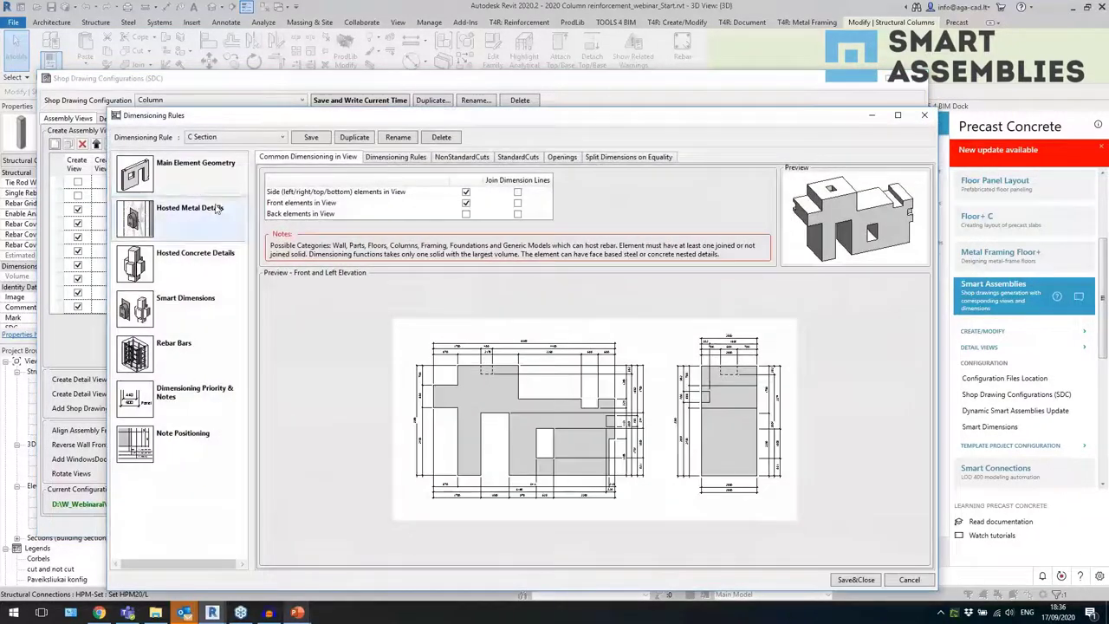
left_click(471, 161)
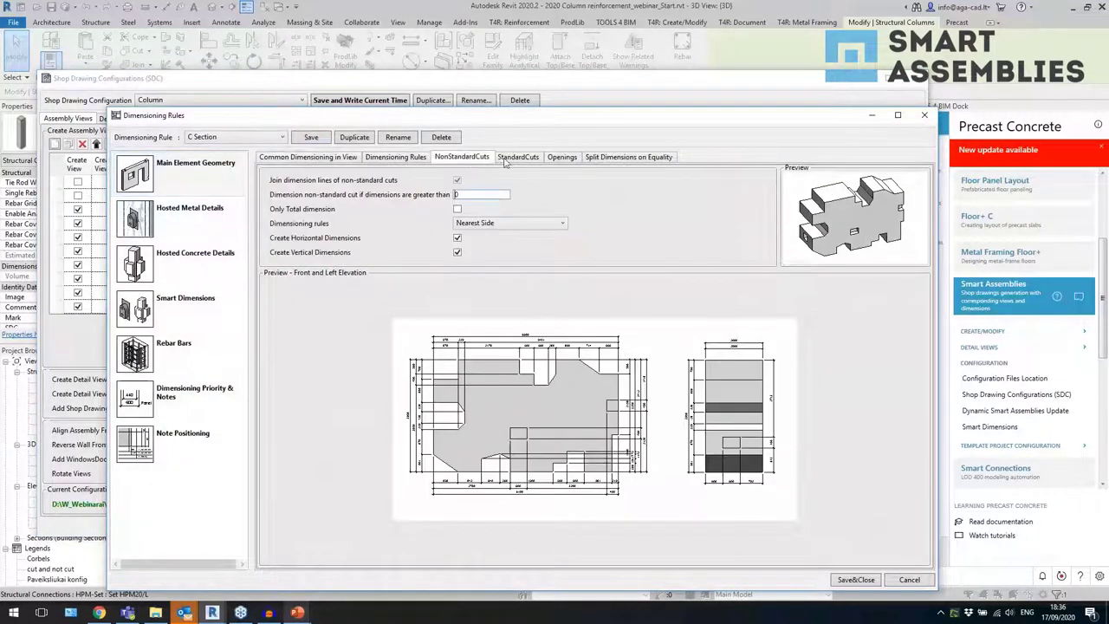
left_click(508, 160)
left_click(205, 213)
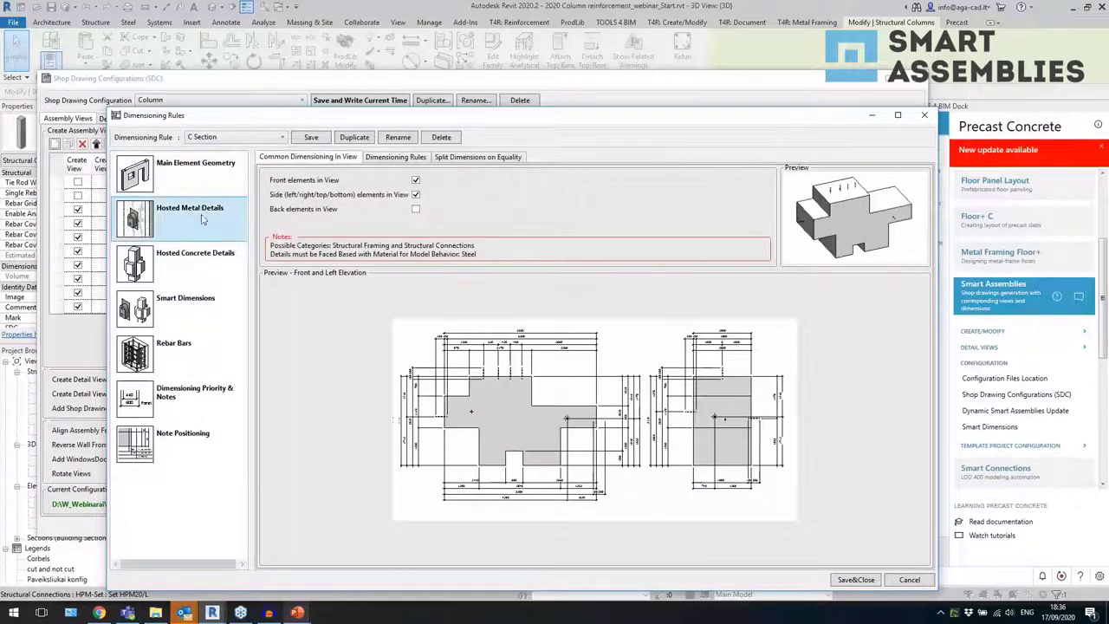
left_click(191, 320)
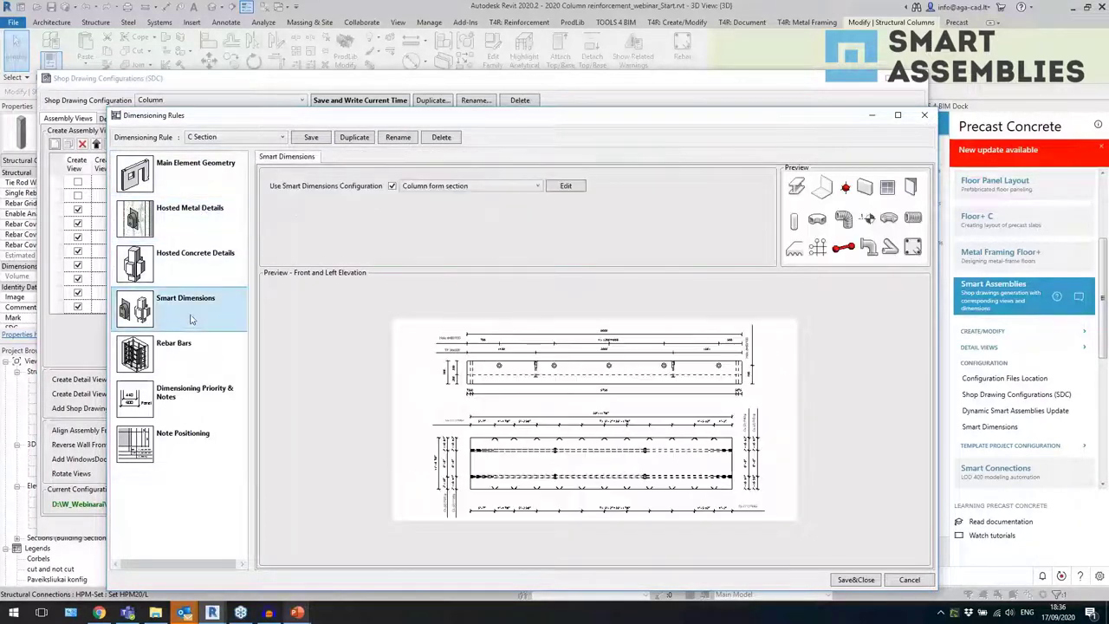
- Open the Column form section Smart Dimensions configuration and examine the grouping and filtering of Point & Face Based Details (Dim 1)
left_click(562, 185)
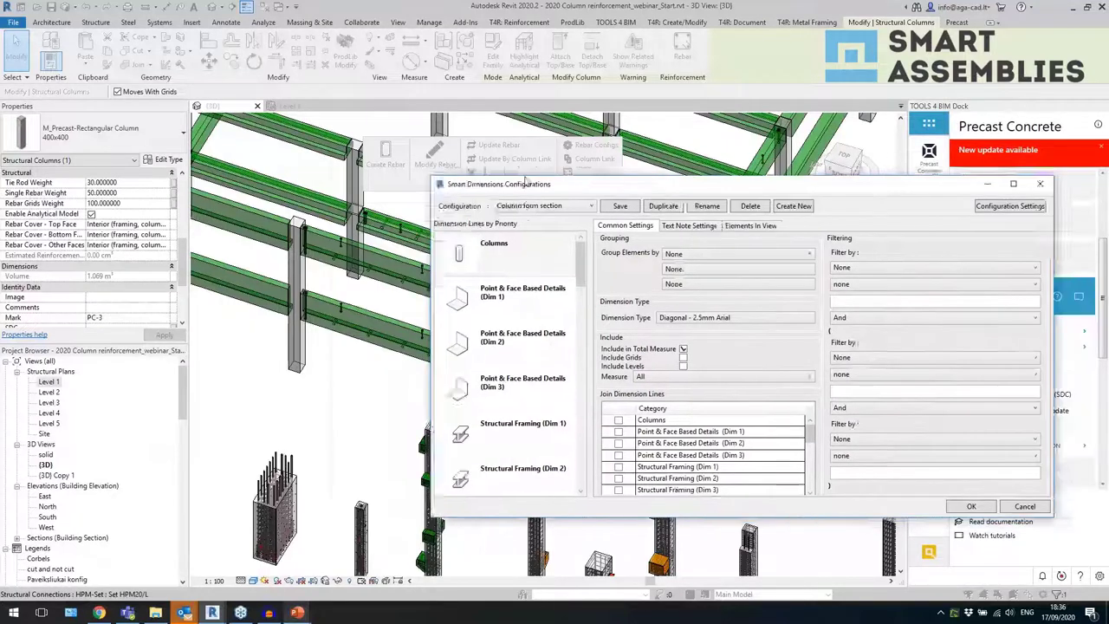
mouse_move(488, 247)
left_mouse_down()
mouse_move(486, 355)
mouse_move(486, 232)
left_mouse_up()
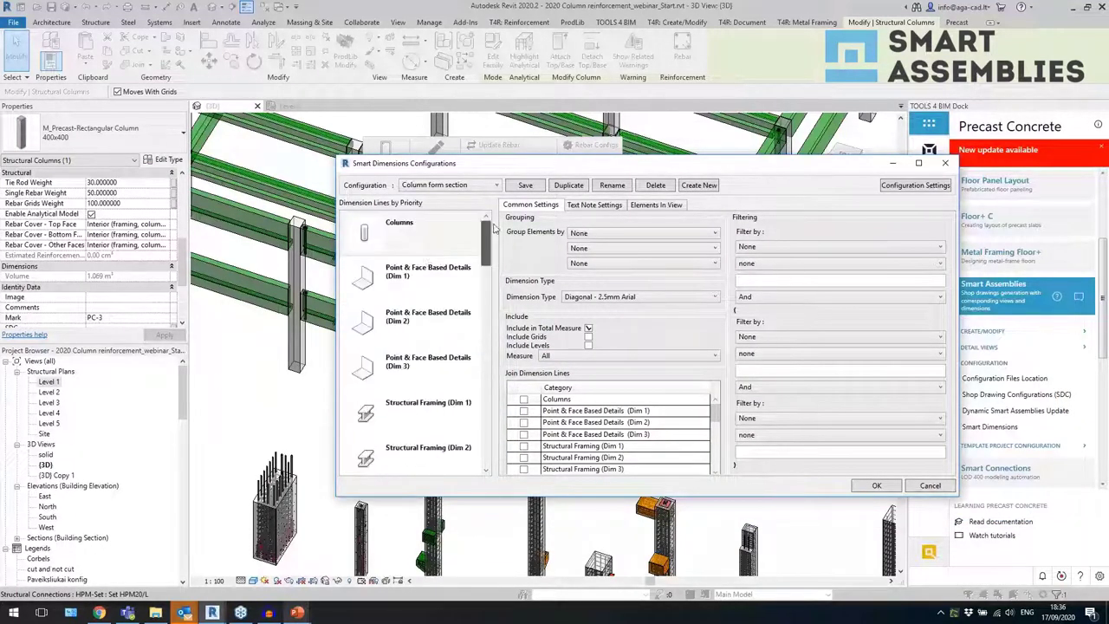
left_click(425, 271)
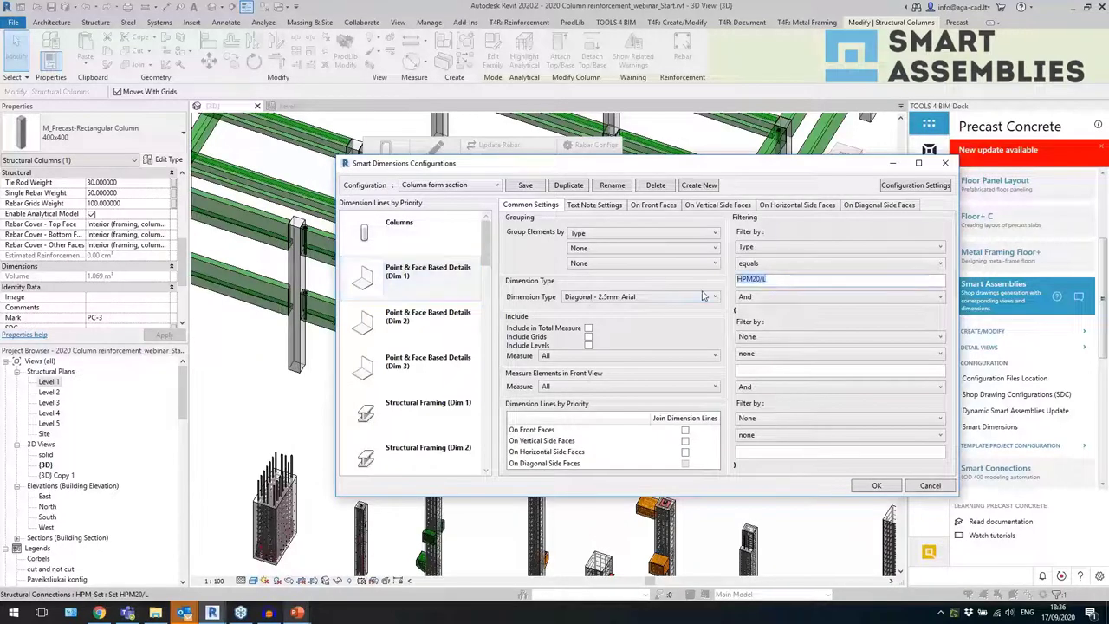
left_click(614, 234)
left_click(593, 258)
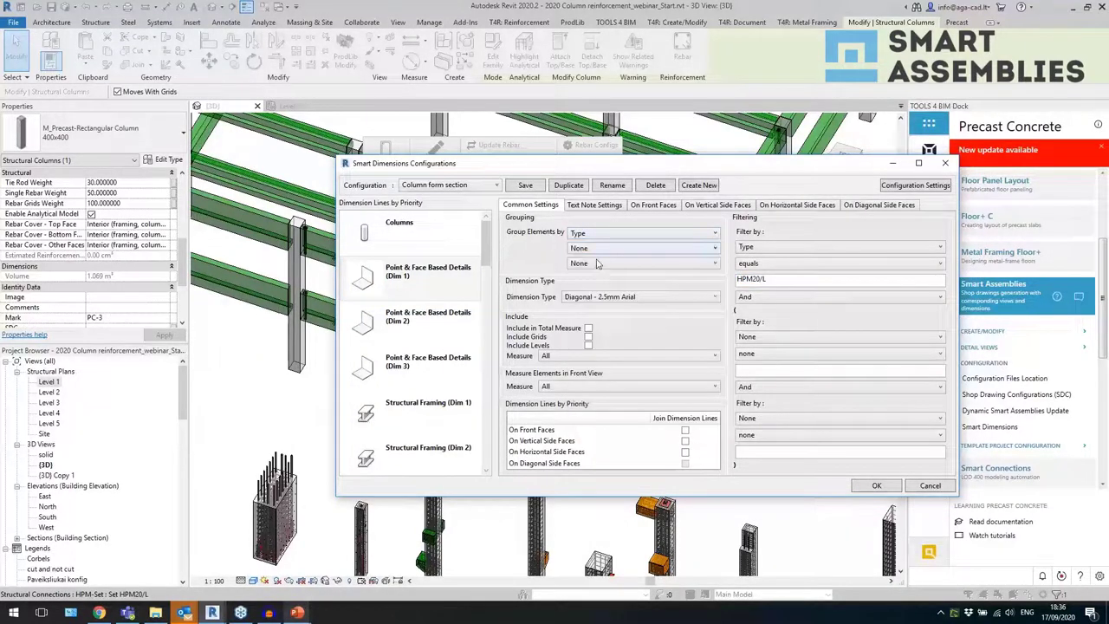
- Examine the front-face measuring options, the other element categories and the vertical side face settings, and close the Smart Dimensions configuration without changes
left_click(651, 205)
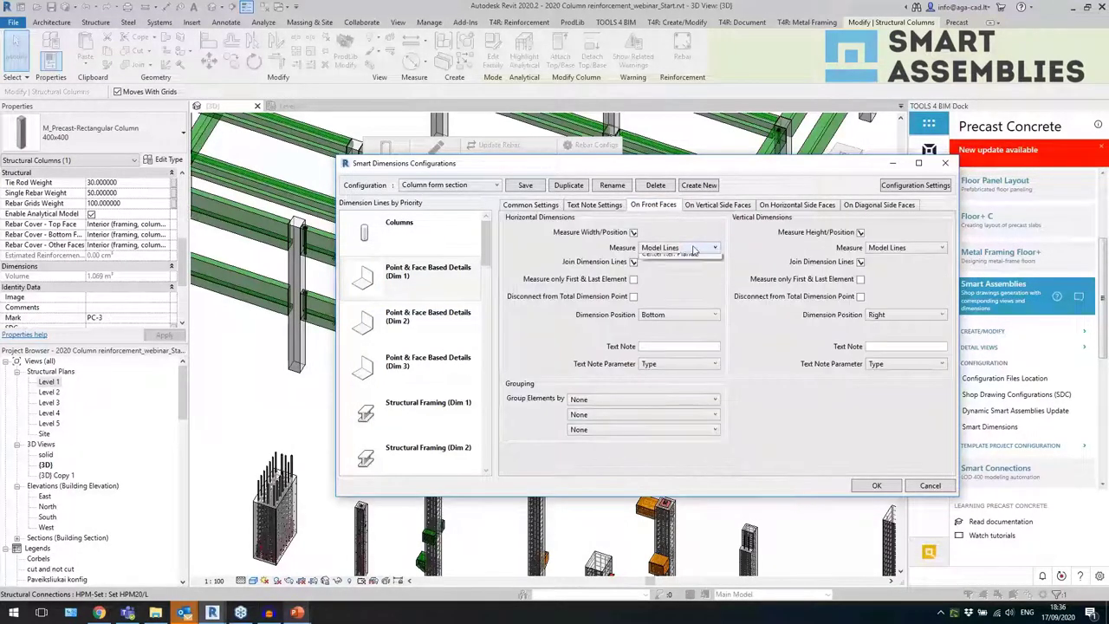
left_click(707, 249)
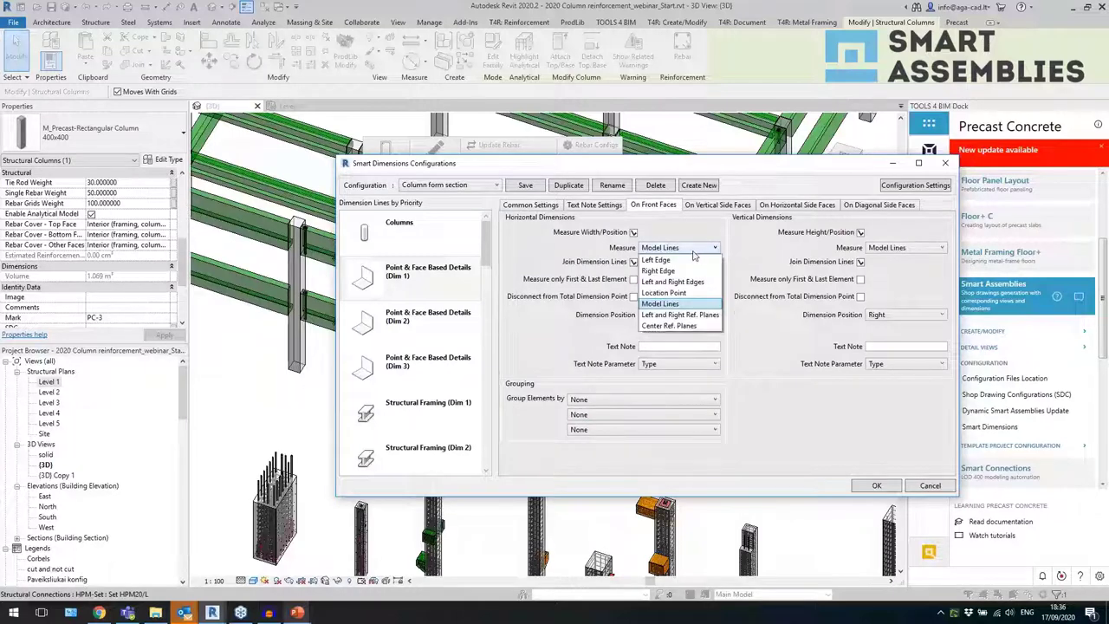
left_click(752, 271)
left_click(682, 253)
left_click(666, 305)
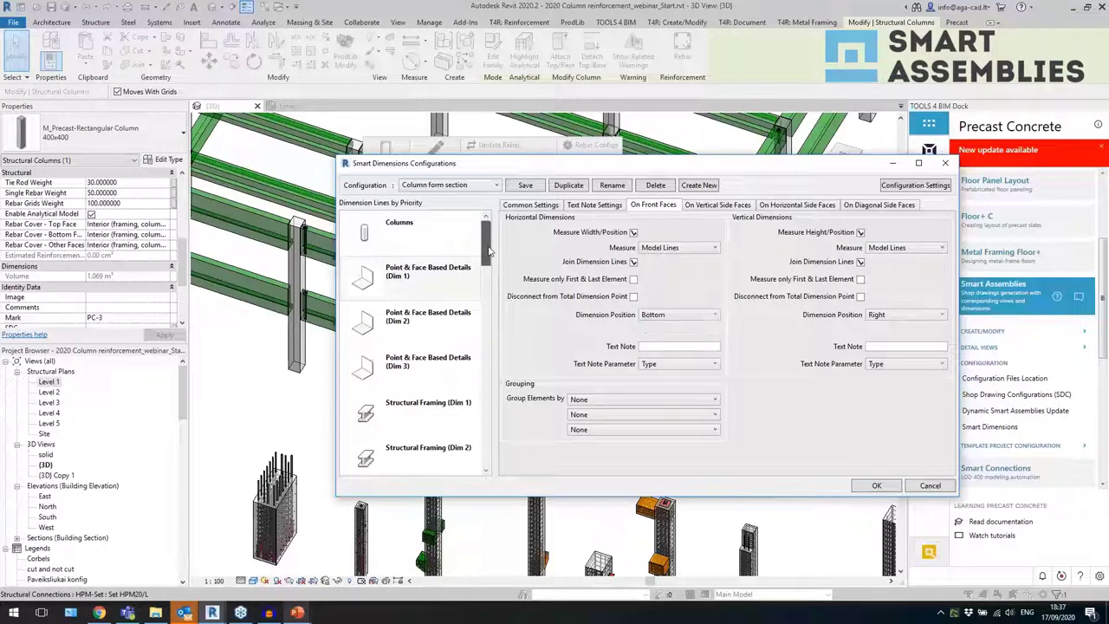
left_click_drag(487, 260, 489, 336)
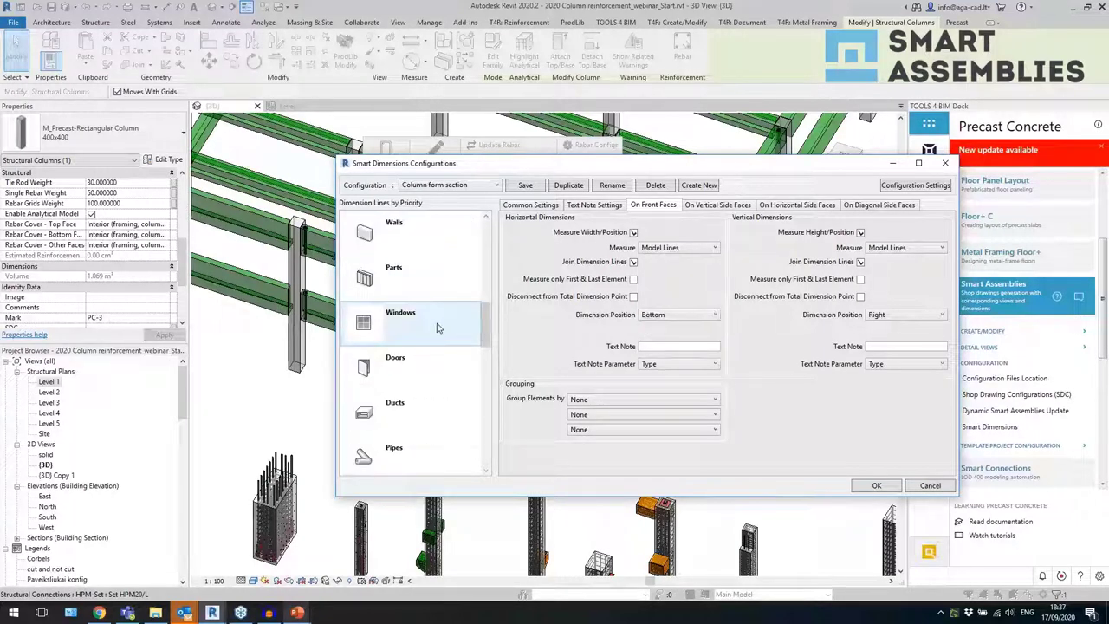
left_click(728, 205)
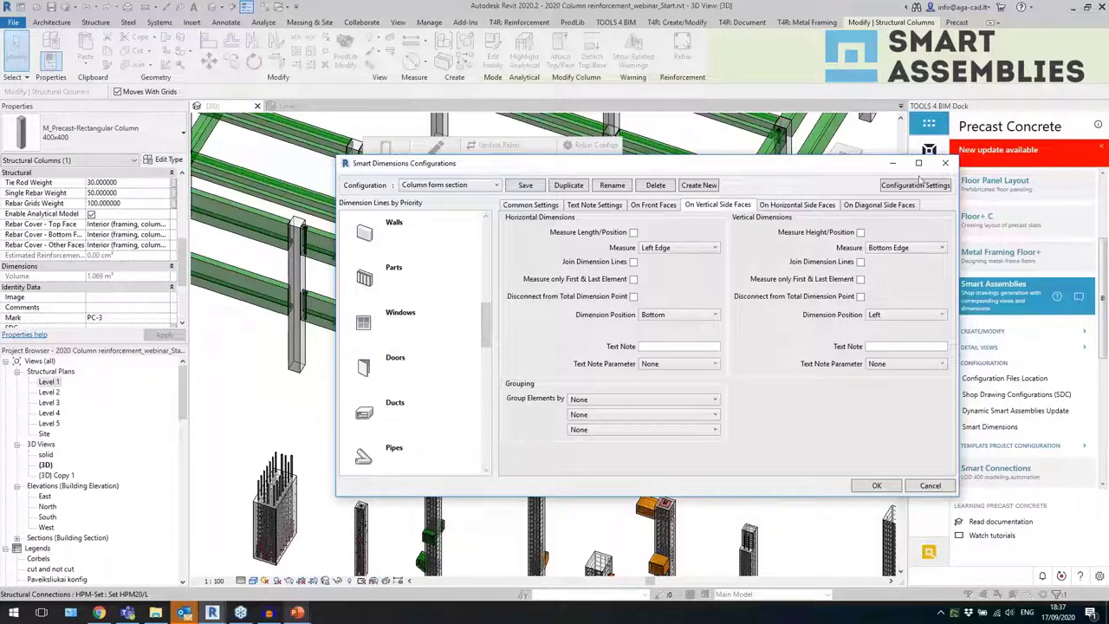
left_click(930, 484)
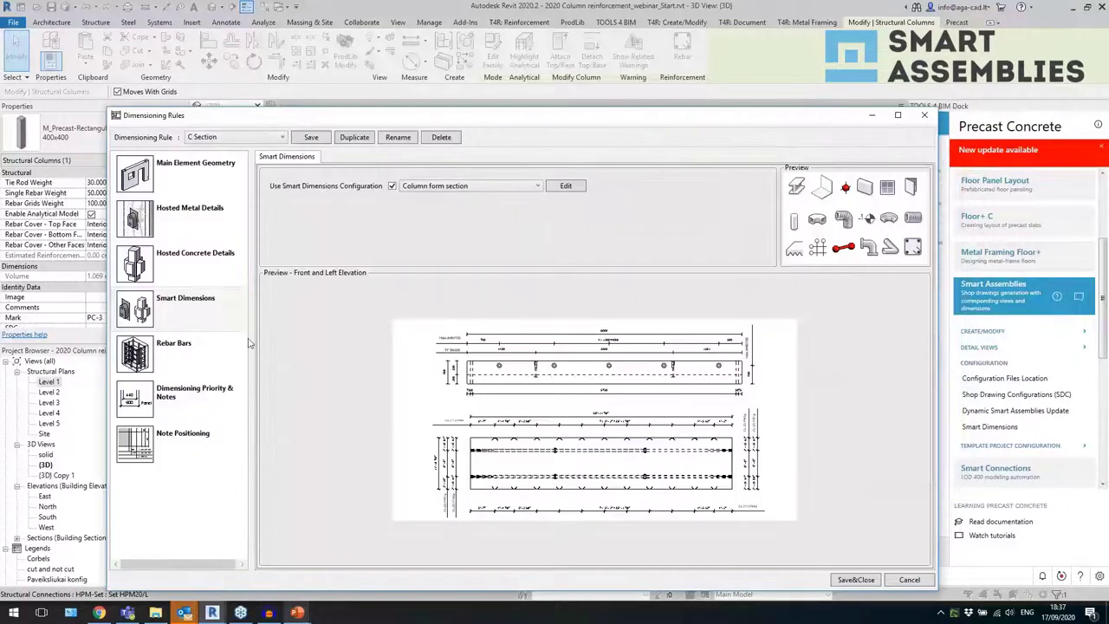
- Review the C Section rule's rebar bars, dimensioning priority and notes, and note positioning settings, and close the dimensioning rules
left_click(234, 346)
left_click(204, 419)
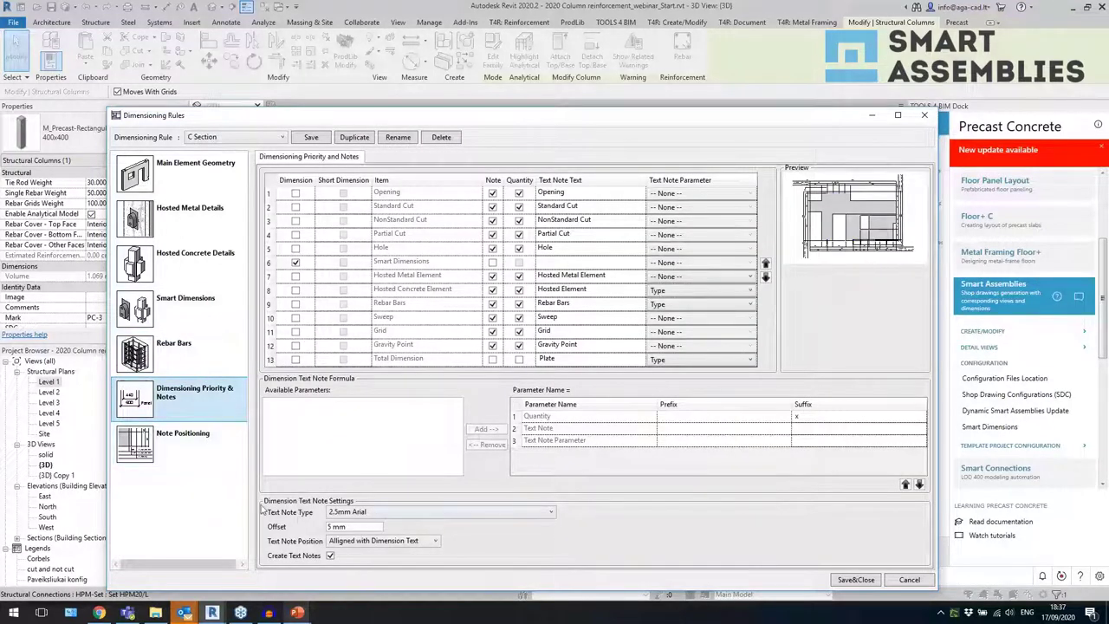
left_click(199, 460)
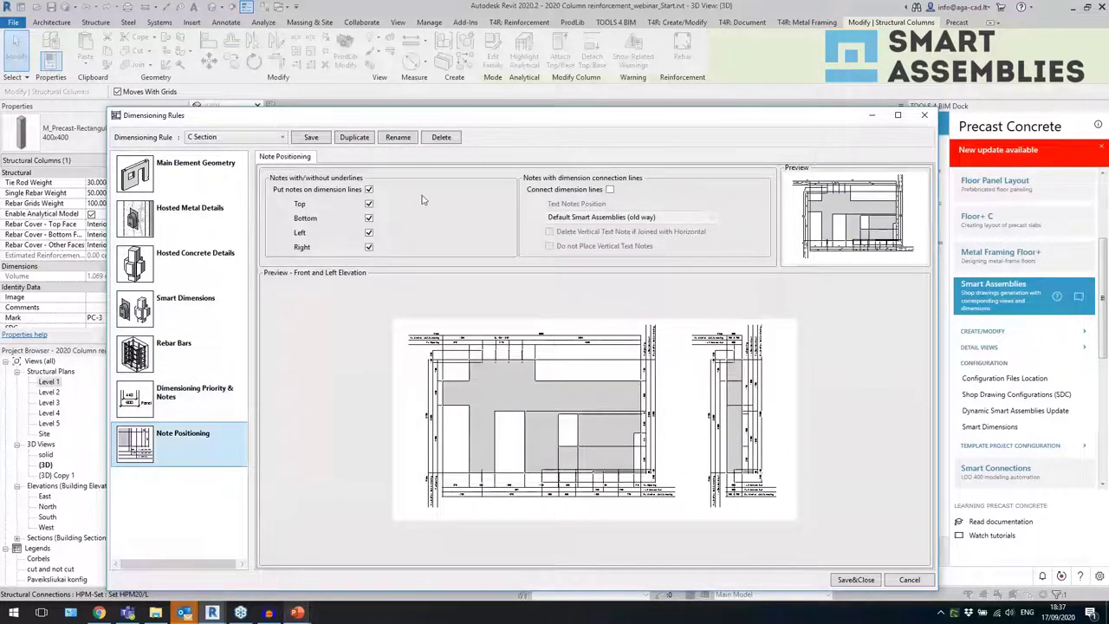
left_click(924, 115)
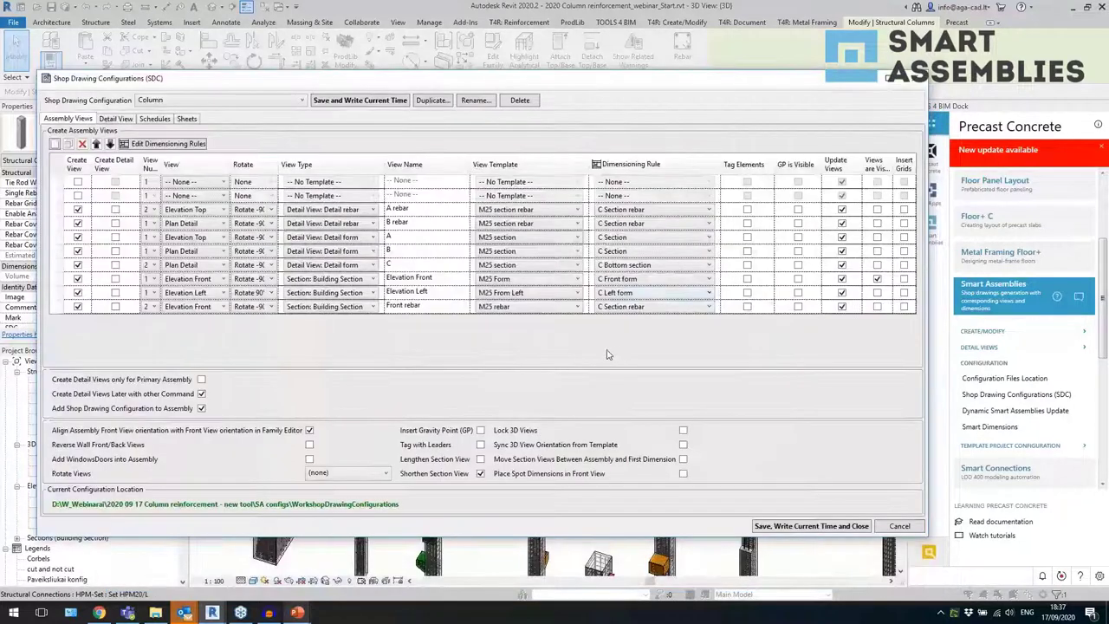
- Review the Part List and Rebar schedule templates and the Form and Rebar sheet setup, and close the shop drawing configuration
left_click(156, 118)
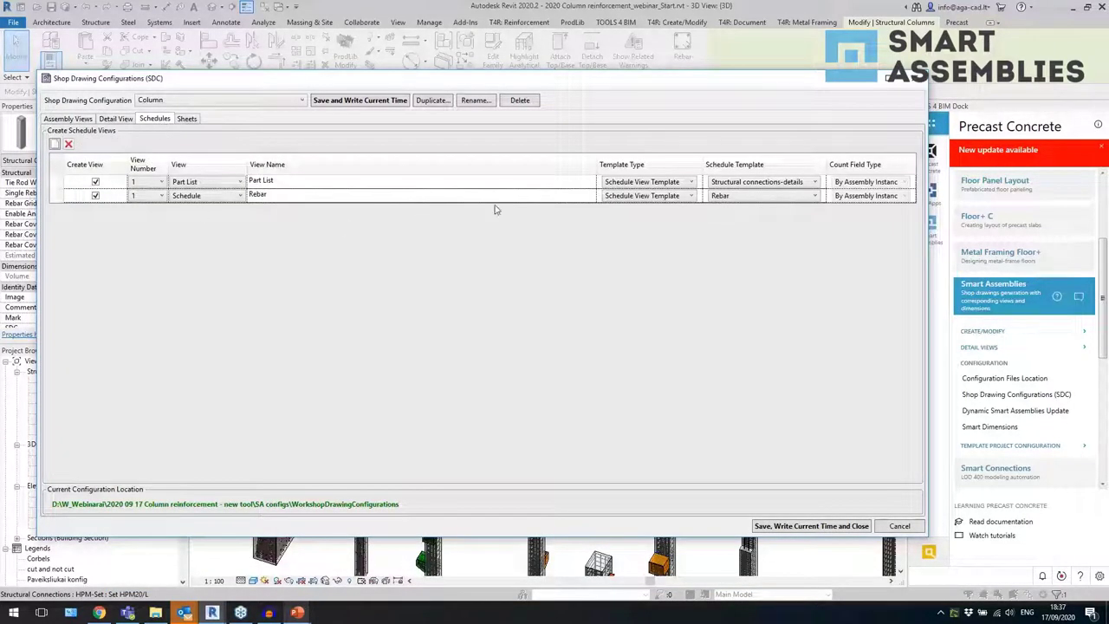
left_click(646, 181)
left_click(666, 204)
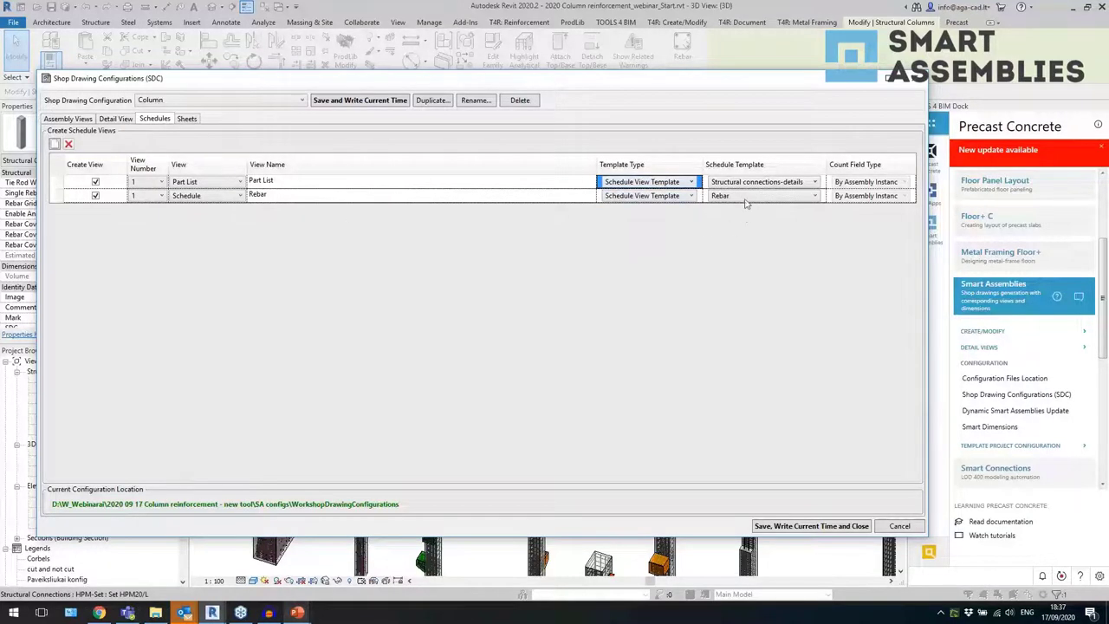
left_click(511, 182)
left_click(511, 195)
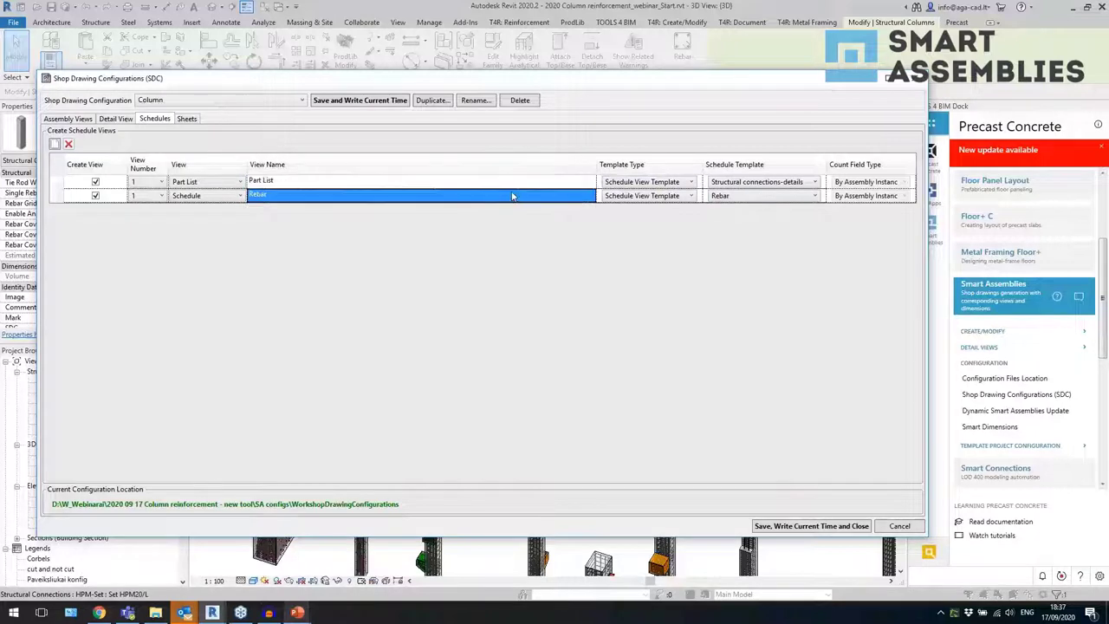
left_click(187, 120)
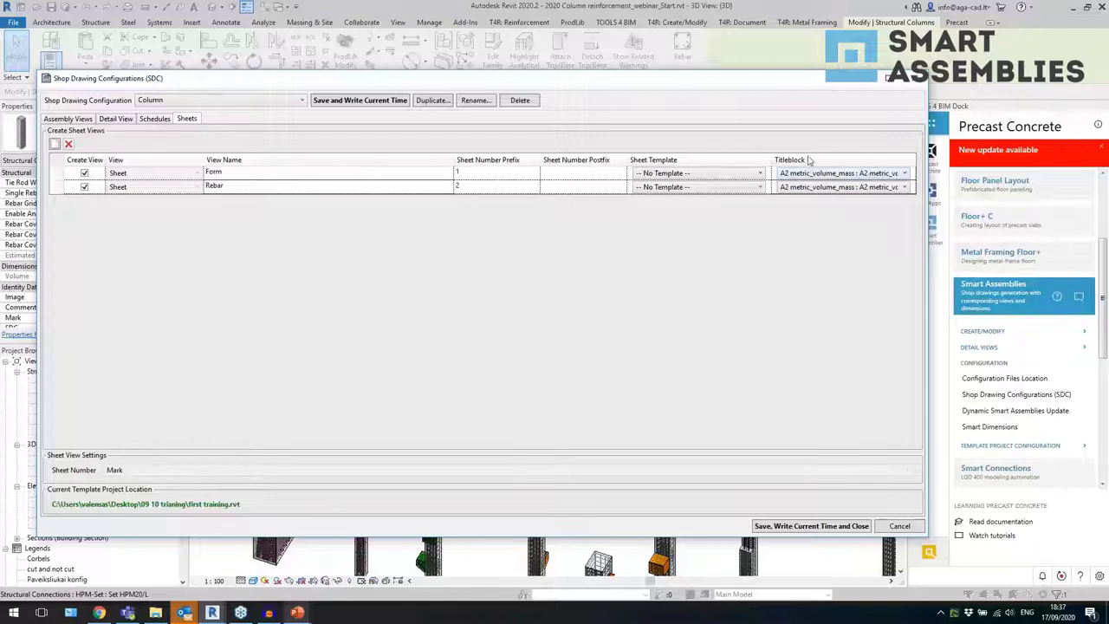
left_click(917, 79)
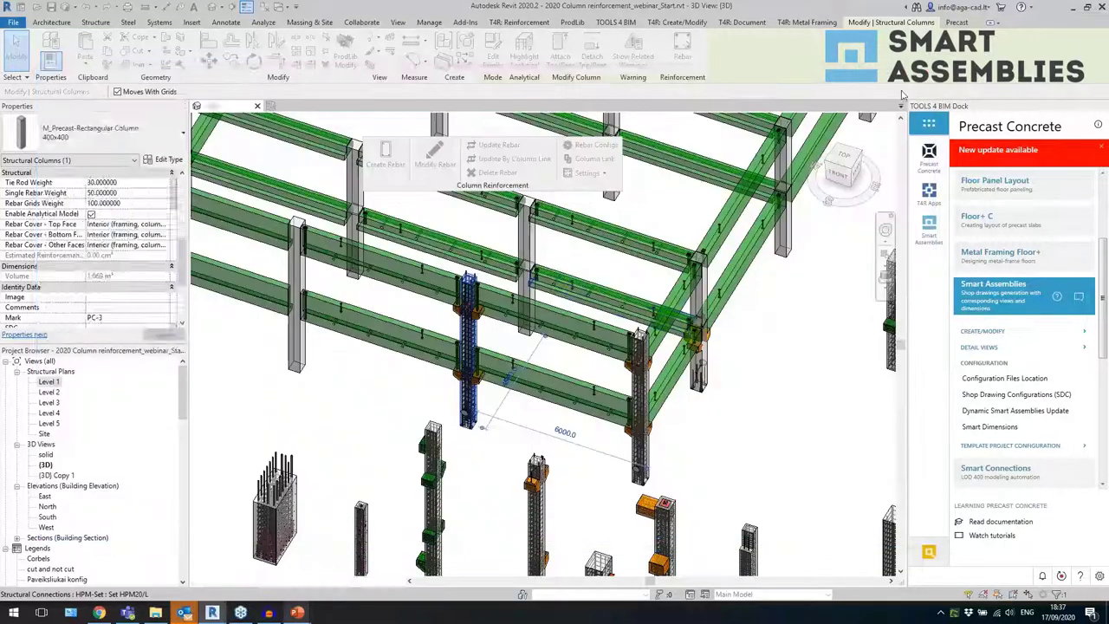
- Create a Smart Assembly of the selected 400x400 precast column PC-3 with the Column shop drawing configuration, accepting the rebar warnings and closing the report
left_click(641, 212)
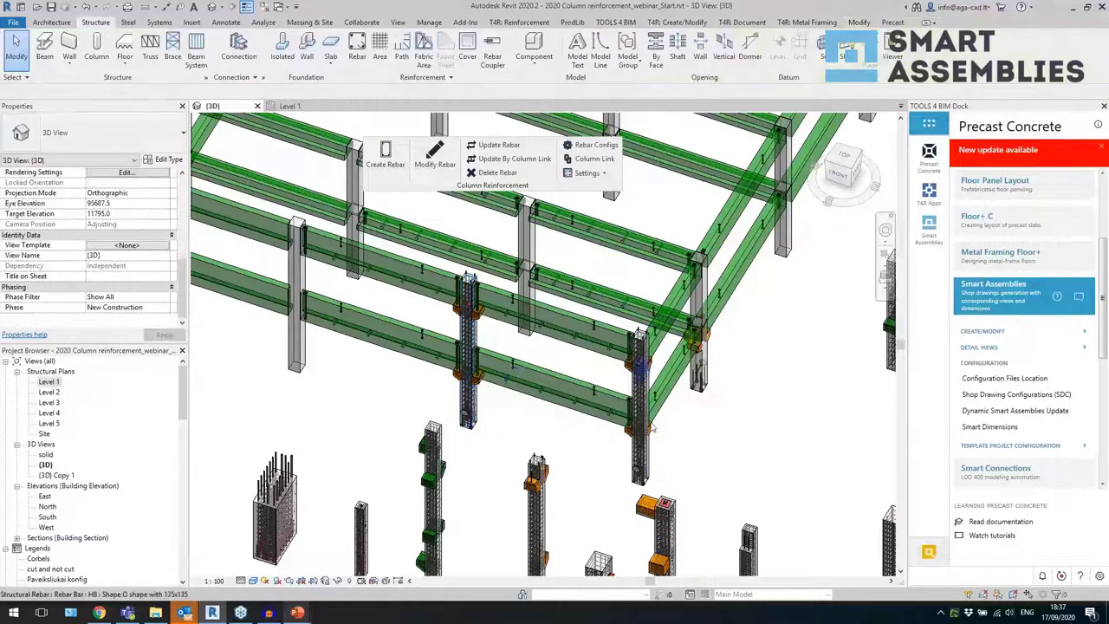
scroll(485, 418, "up", 3)
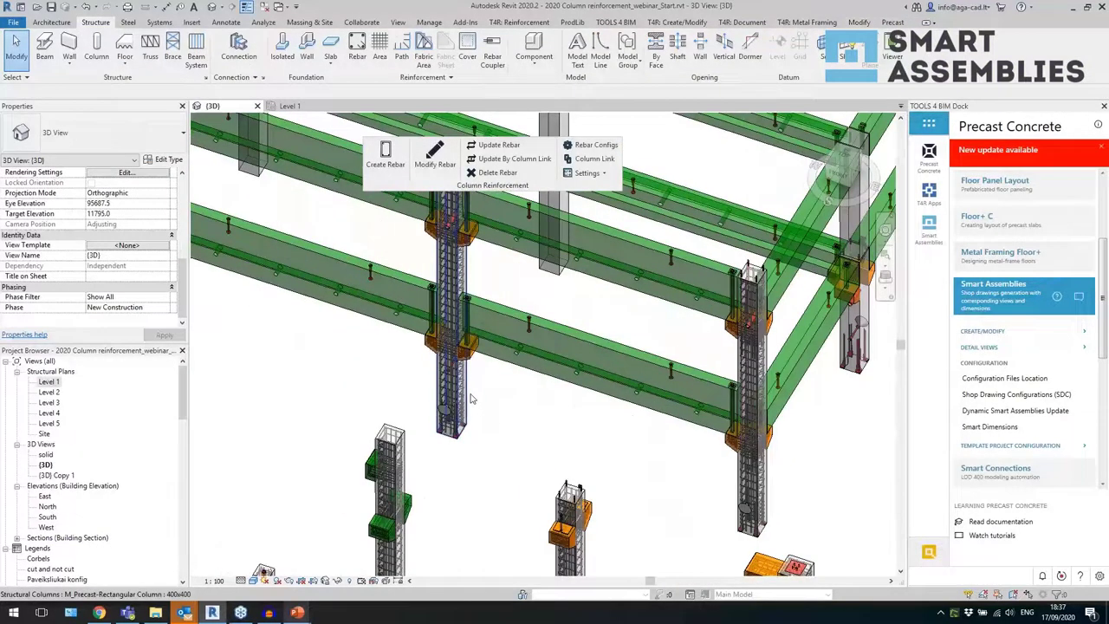
left_click(470, 398)
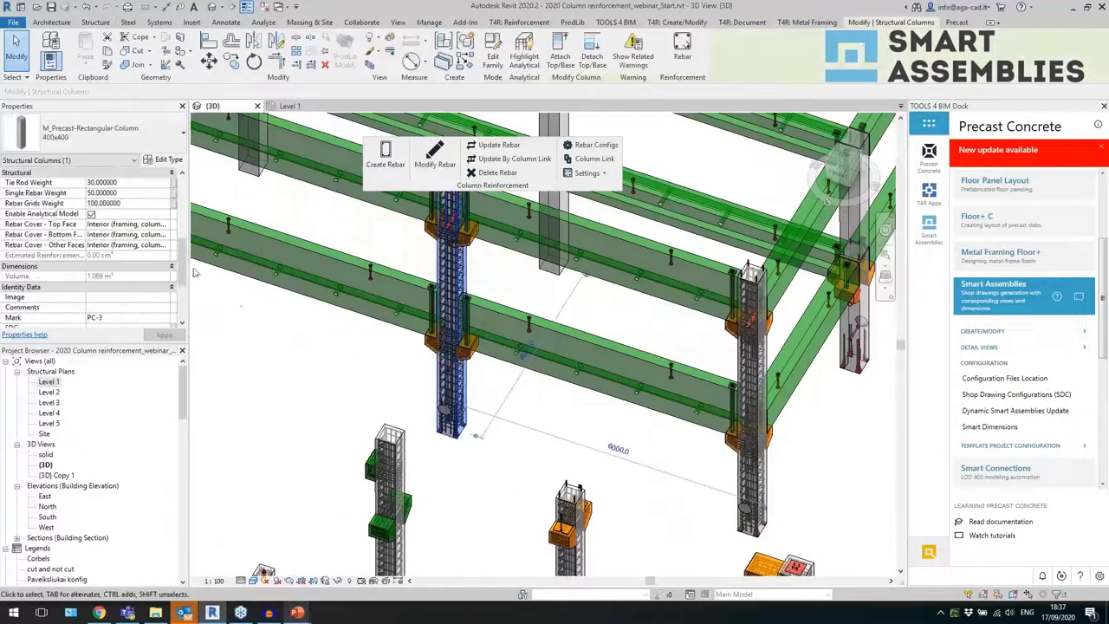
left_click(985, 332)
scroll(1001, 348, "down", 1)
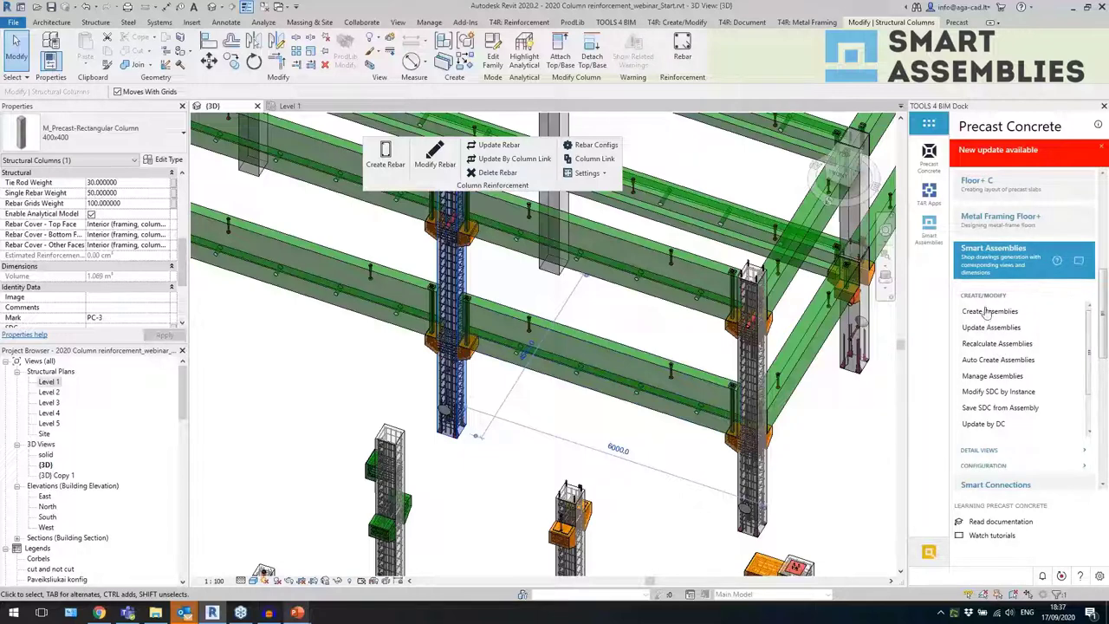
left_click(989, 311)
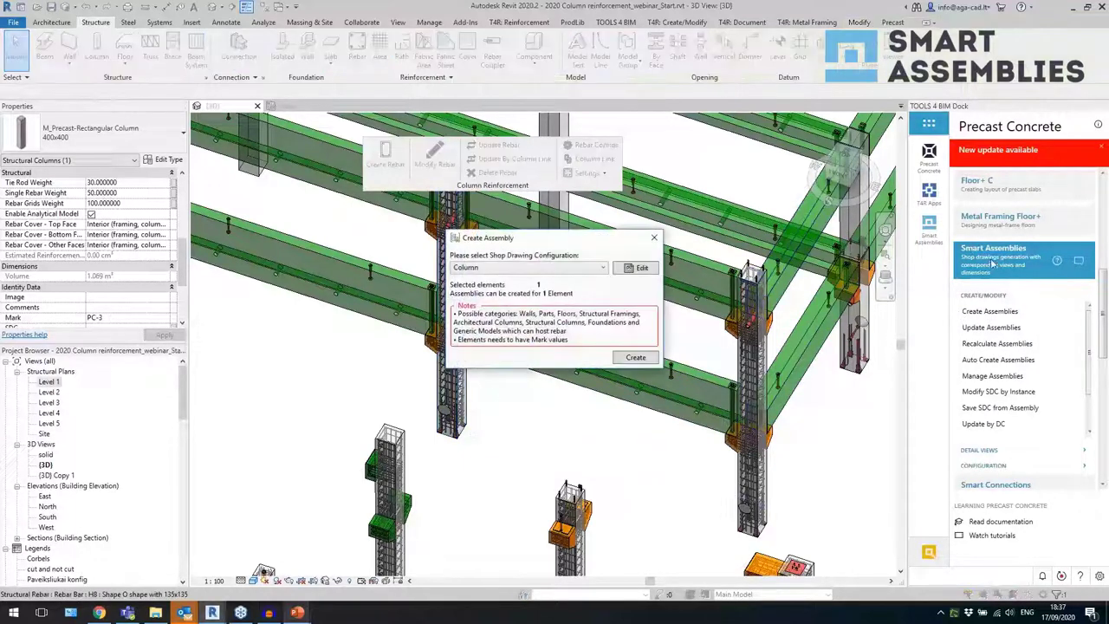
left_click(629, 359)
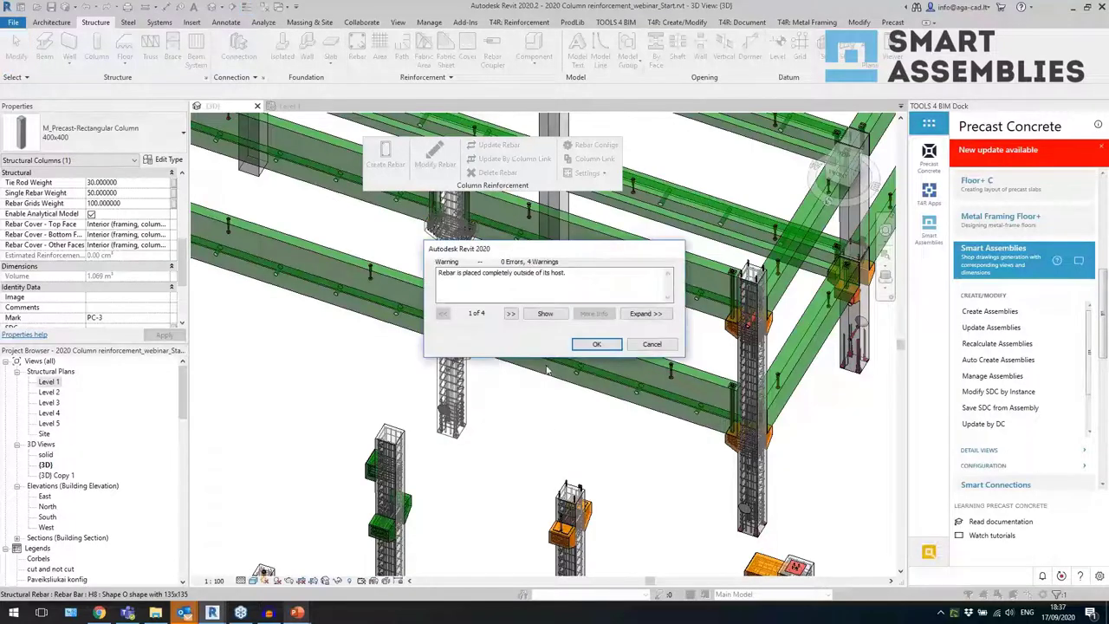
left_click(597, 344)
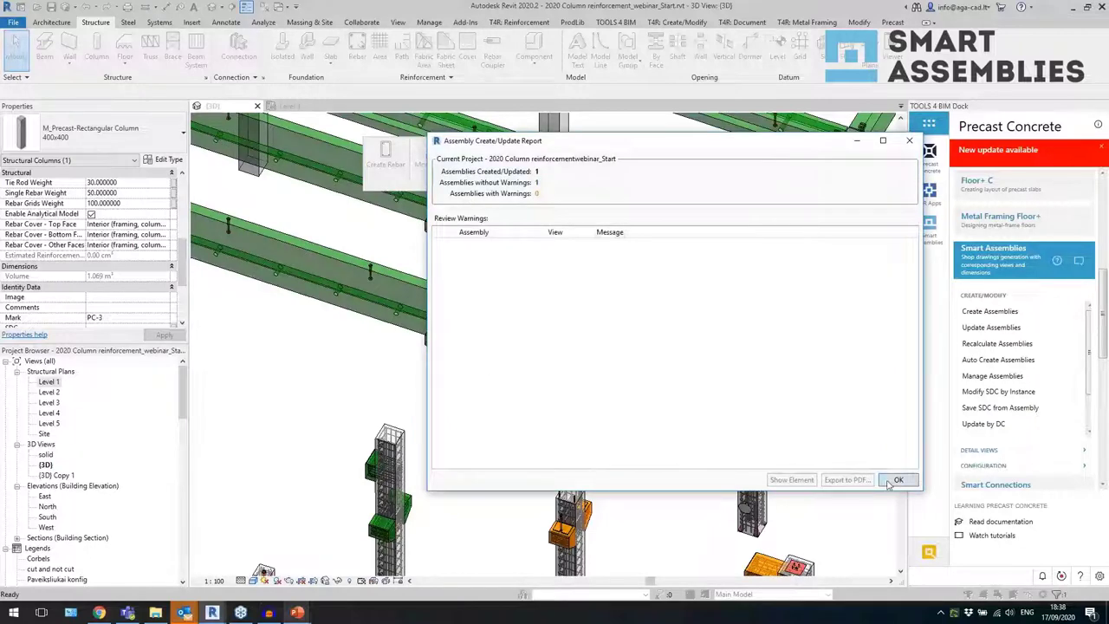
left_click(899, 479)
- Select the PC-3 column assembly and review its mass, creation date and SDC properties
left_click(476, 407)
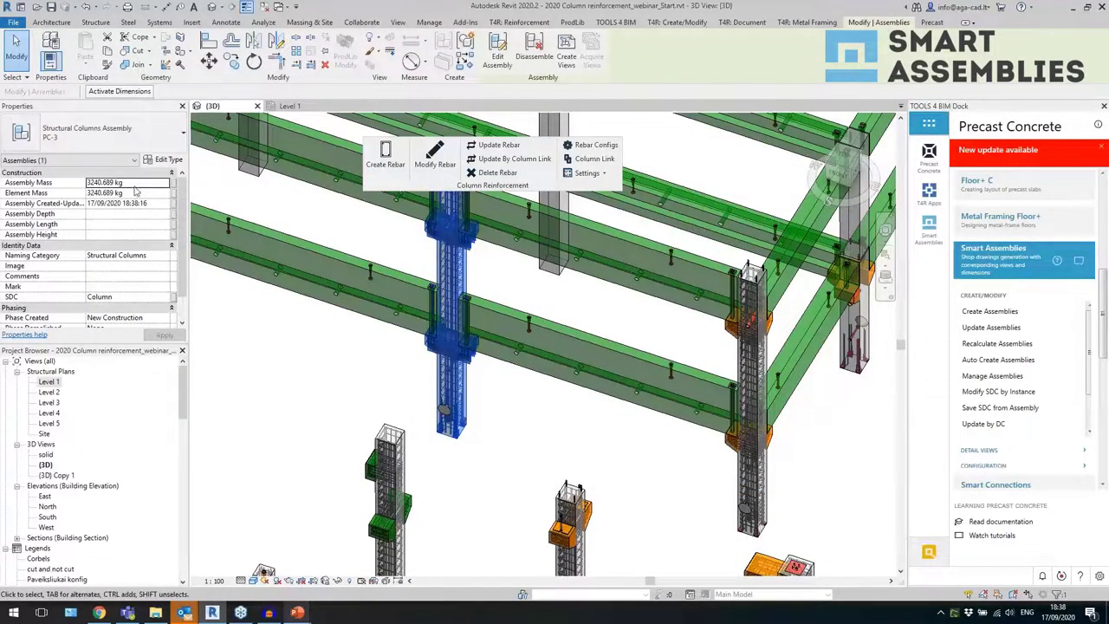
left_click(115, 184)
left_click(155, 206)
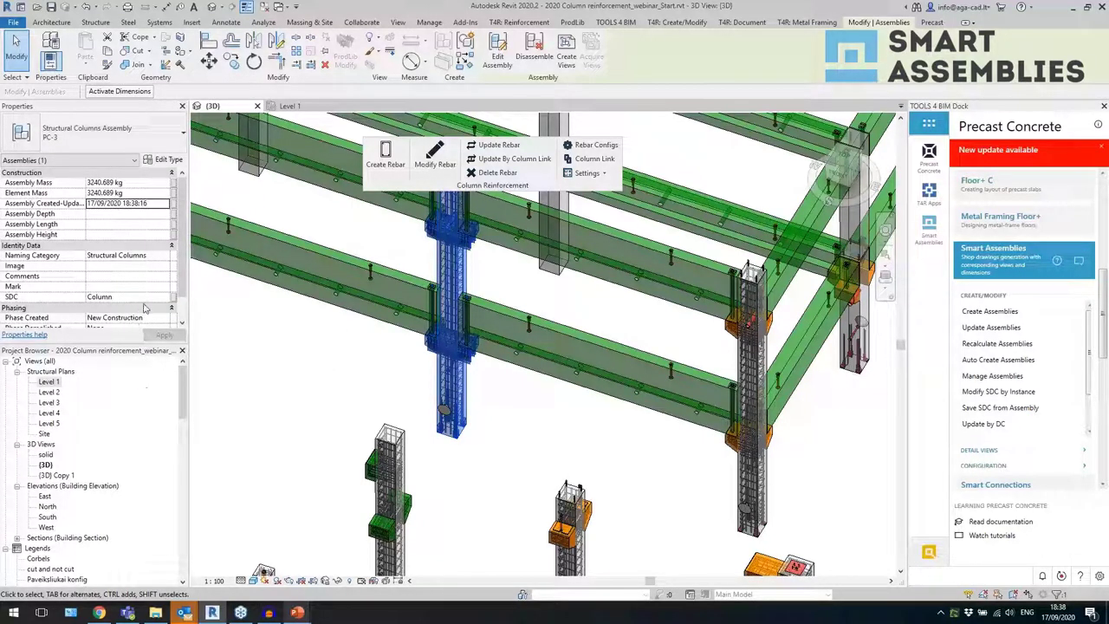
- Find the PC-3 assembly among the project's assemblies and expand its list of views, schedules and sheets
scroll(144, 396, "down", 12)
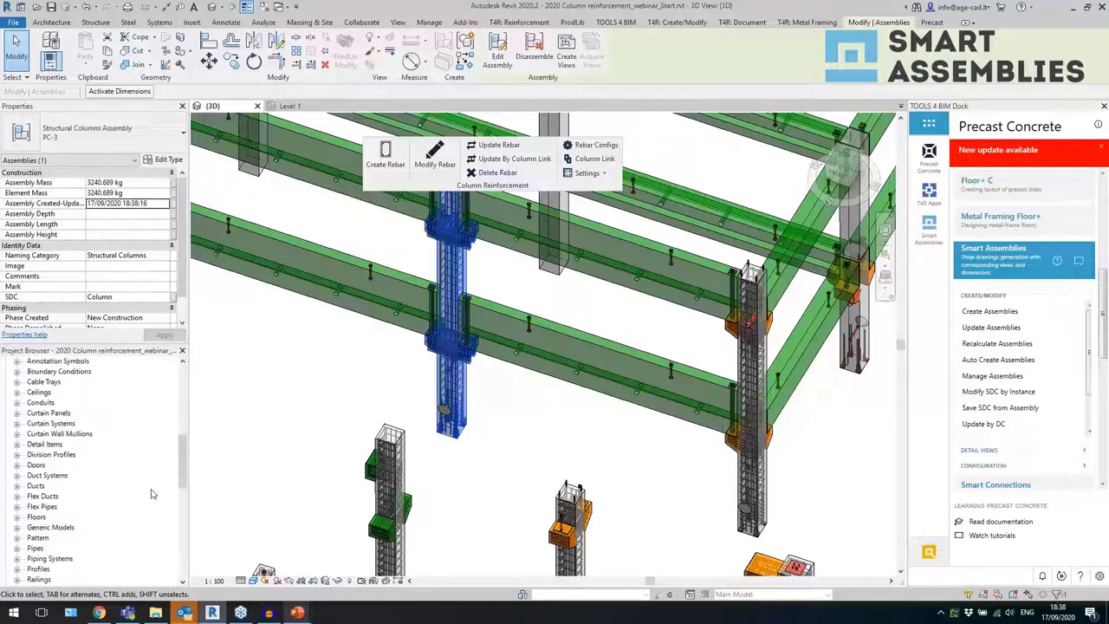
scroll(153, 493, "down", 4)
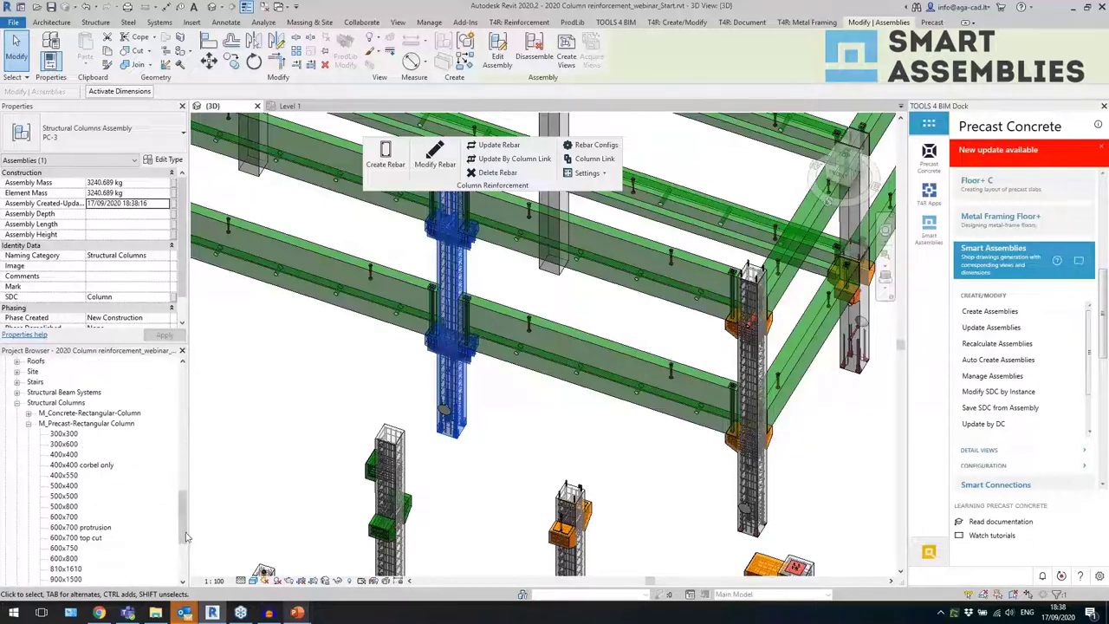
left_click_drag(184, 535, 184, 570)
double_click(46, 580)
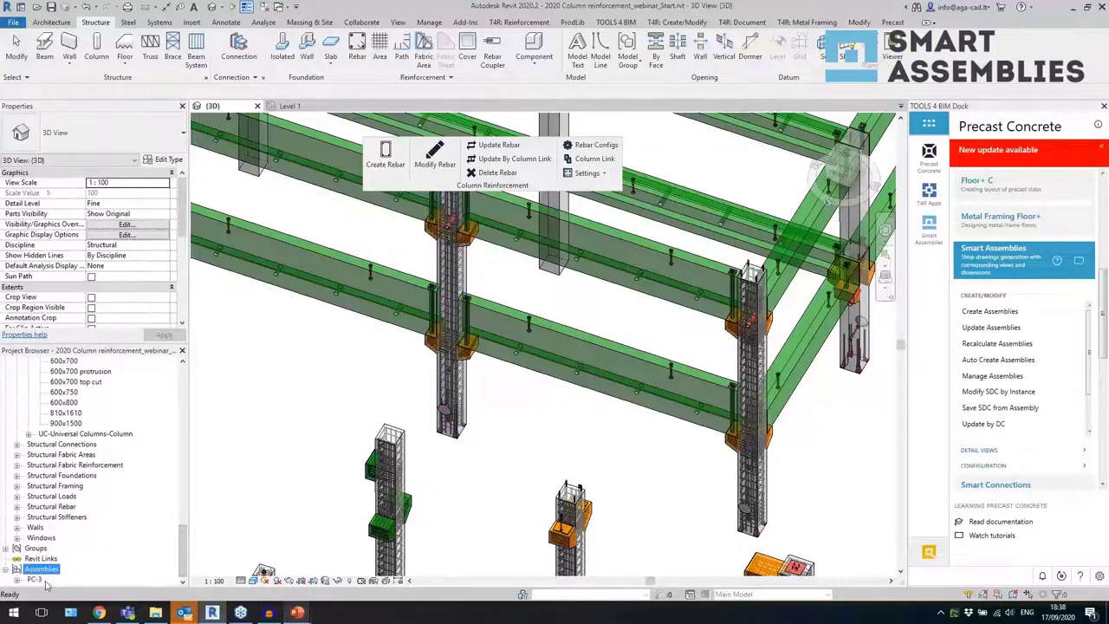
double_click(40, 580)
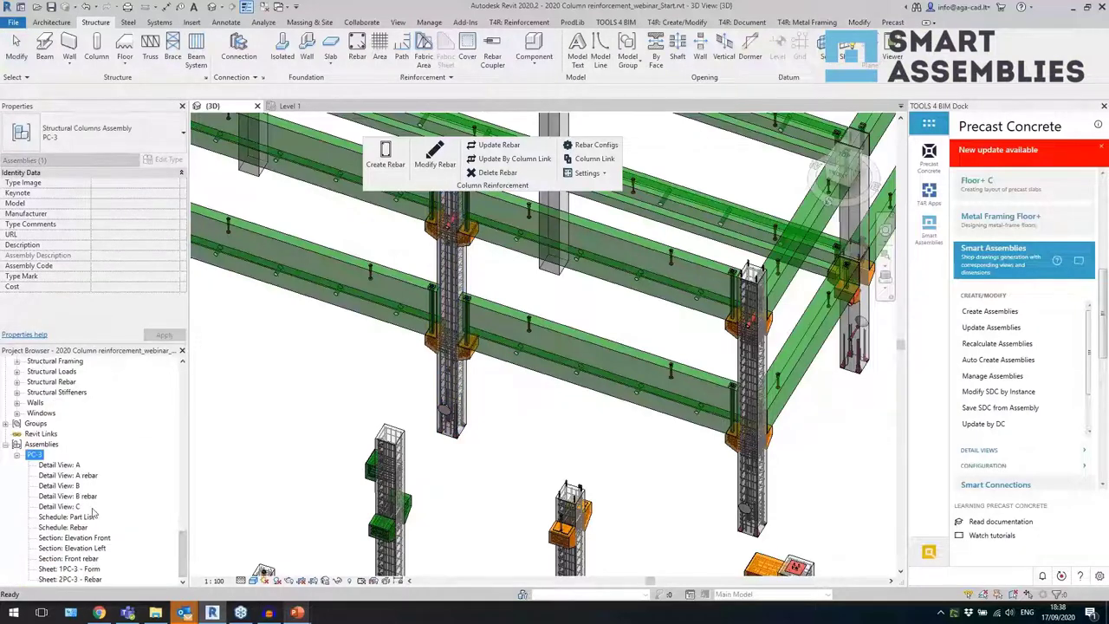
- Open PC-3's Detail View A and inspect the references of its vertical and horizontal dimension chains
double_click(61, 465)
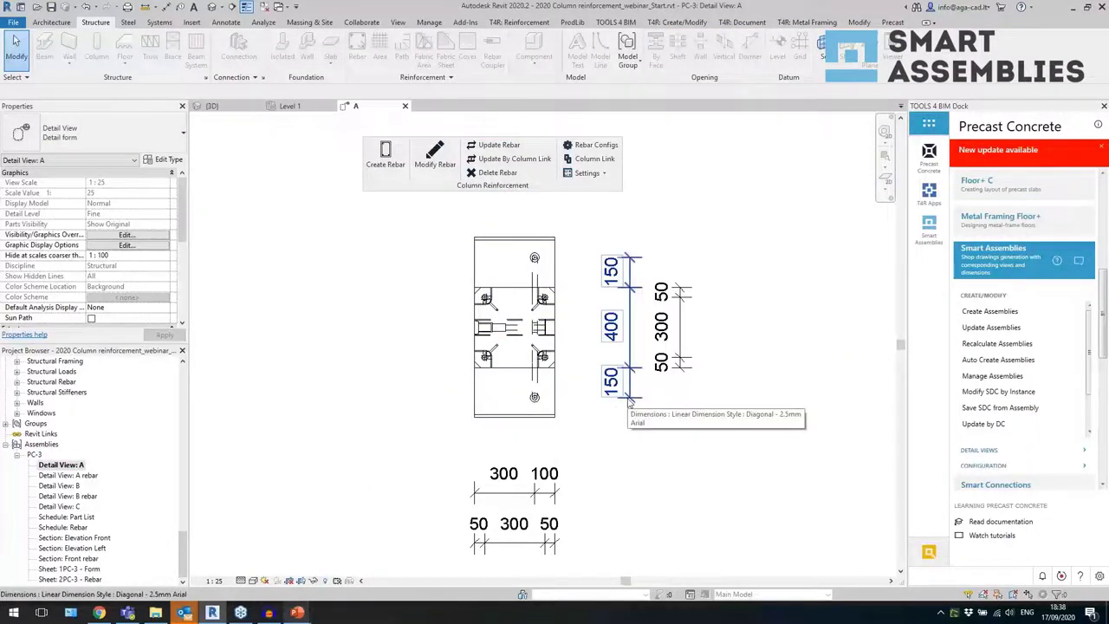
left_click(630, 399)
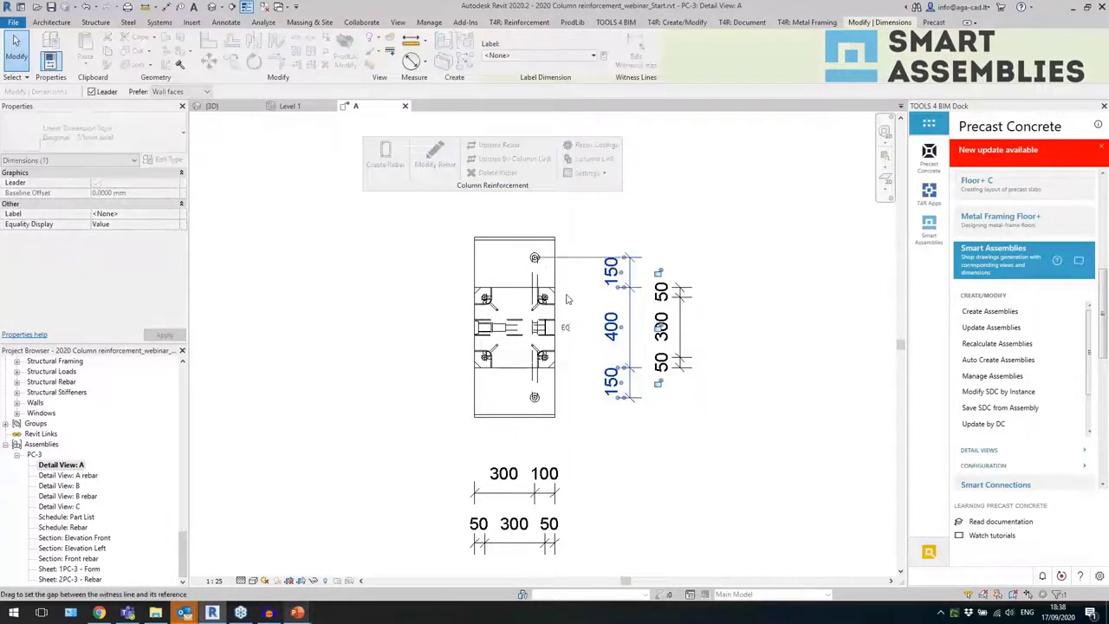
left_click(514, 542)
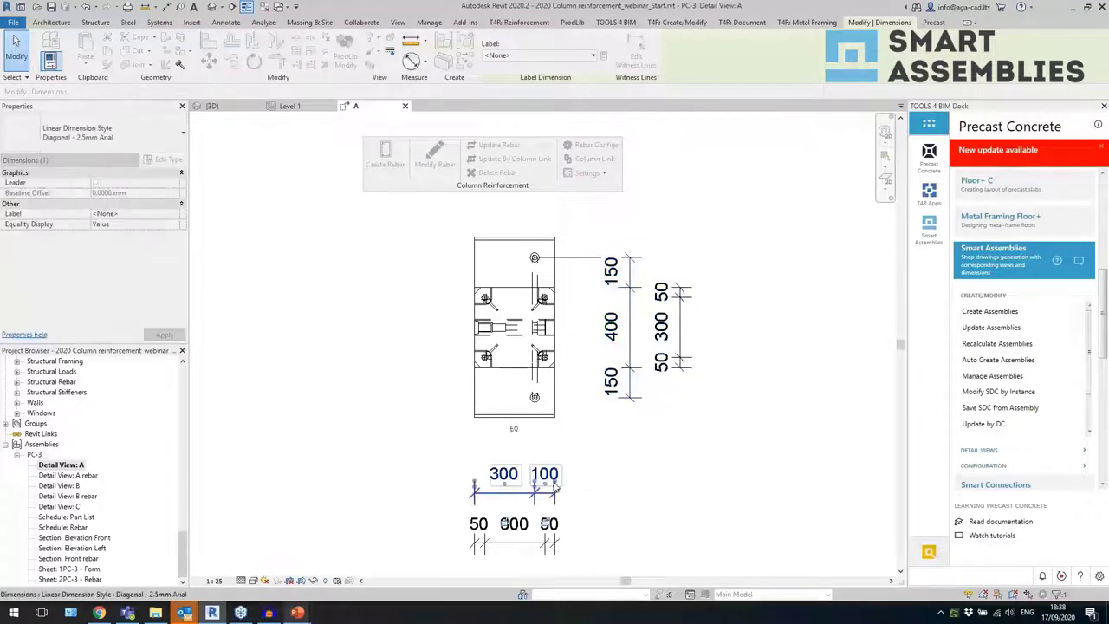
left_click(548, 541)
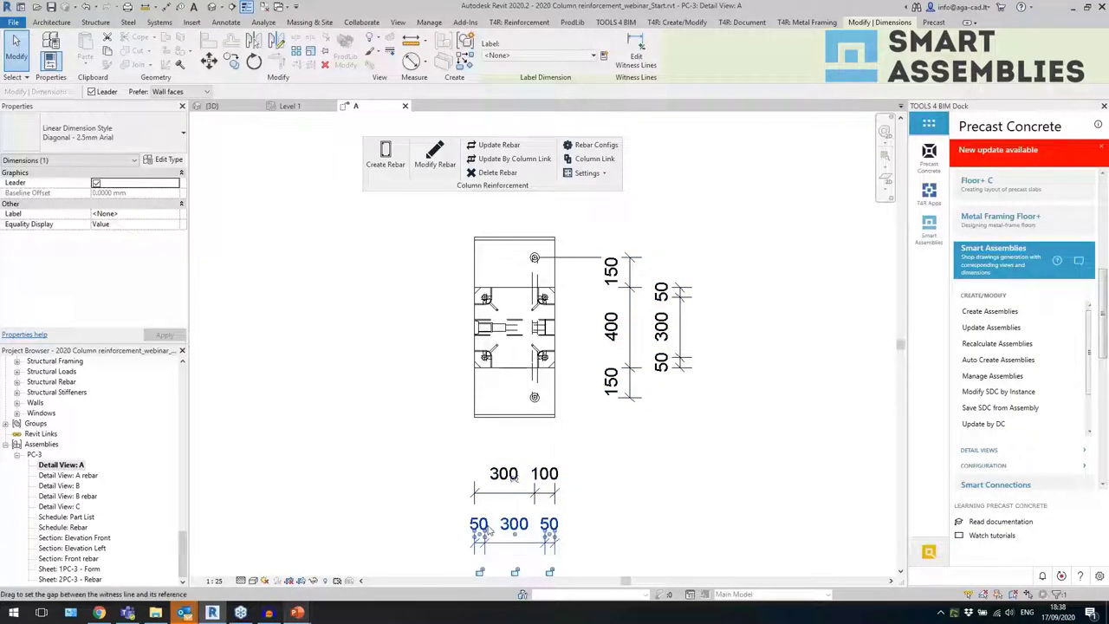
left_click(576, 444)
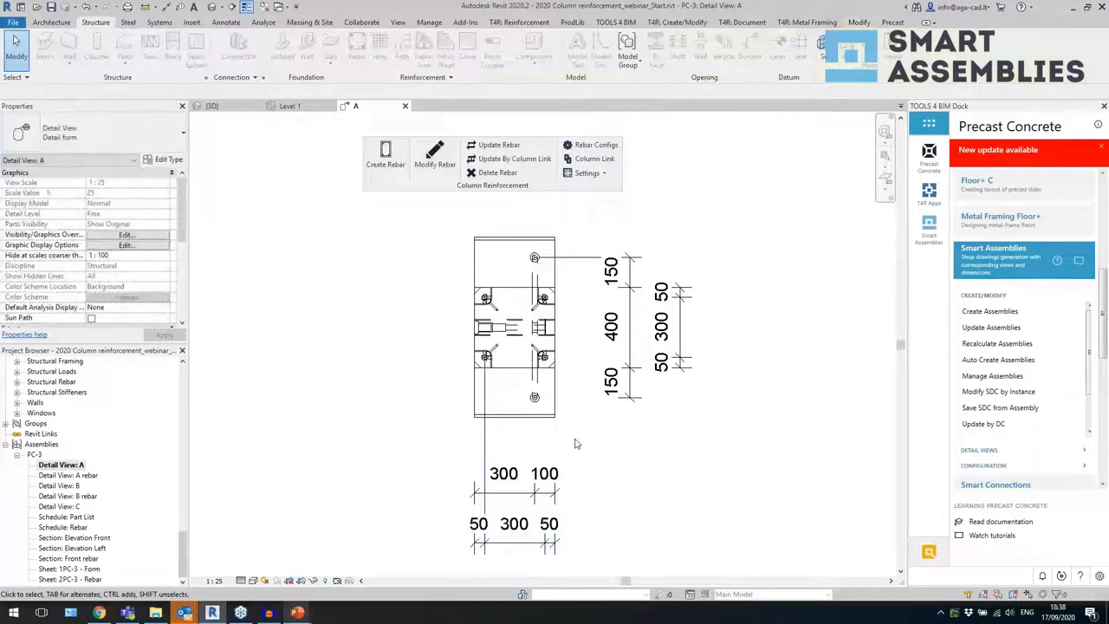
- Open PC-3's Elevation Front section and examine its dimensions and the detail view section markers
double_click(98, 538)
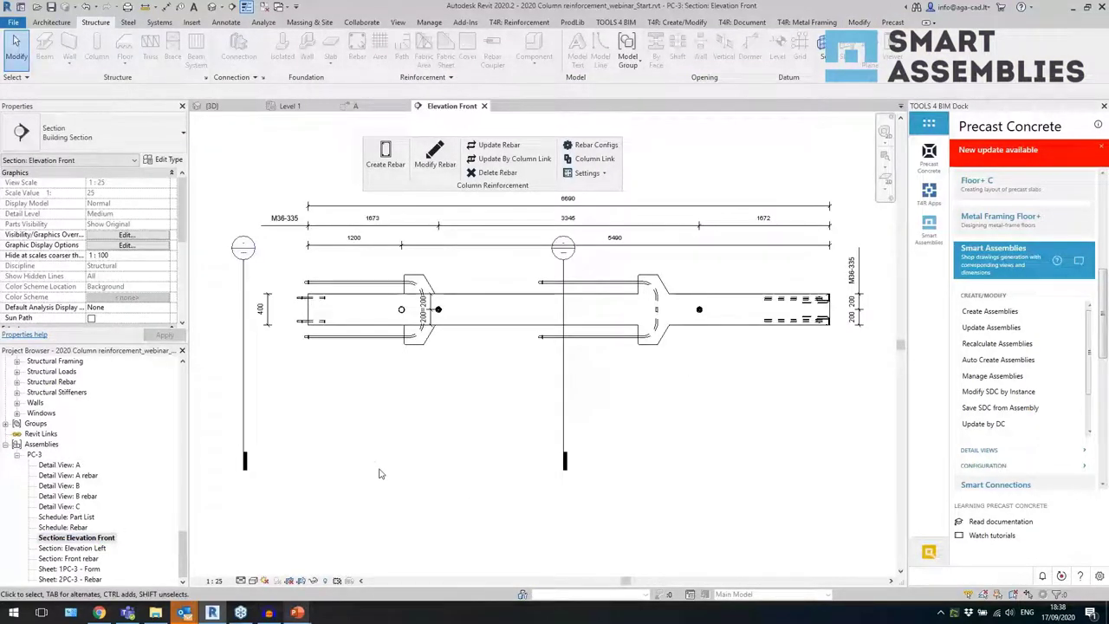
scroll(381, 483, "down", 1)
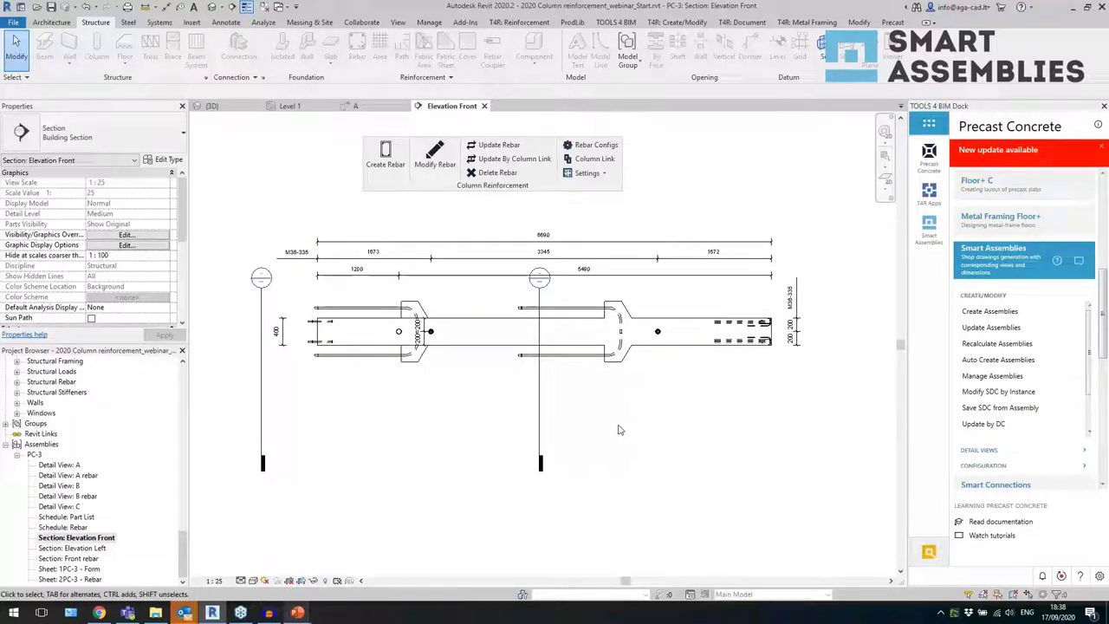
left_click_drag(619, 429, 239, 345)
left_click(303, 420)
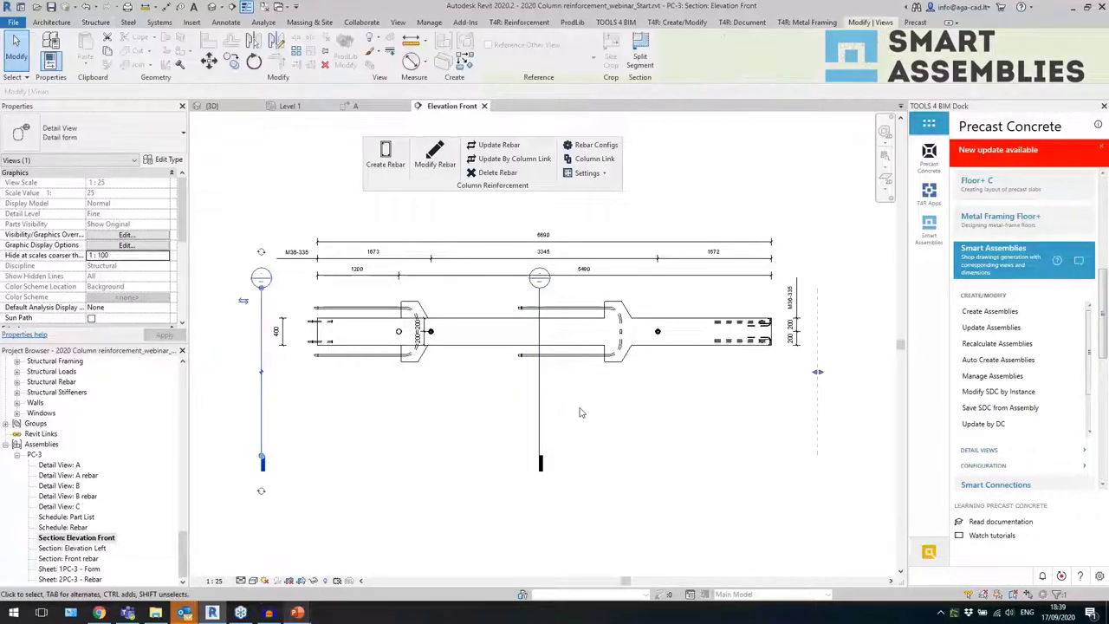
left_click(541, 415, "ctrl")
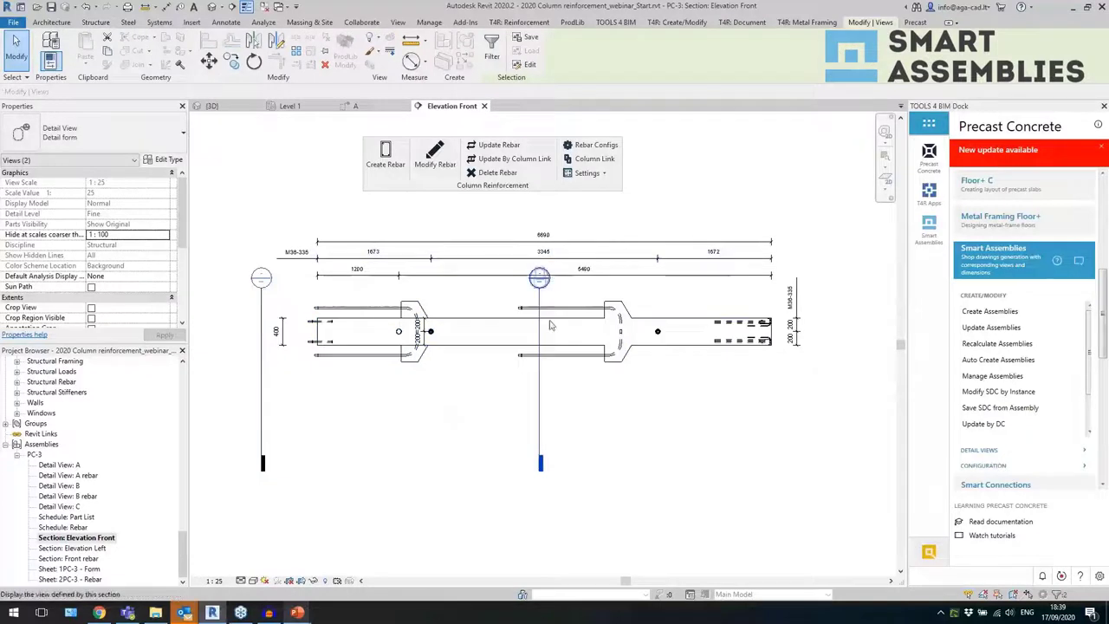
scroll(453, 415, "down", 2)
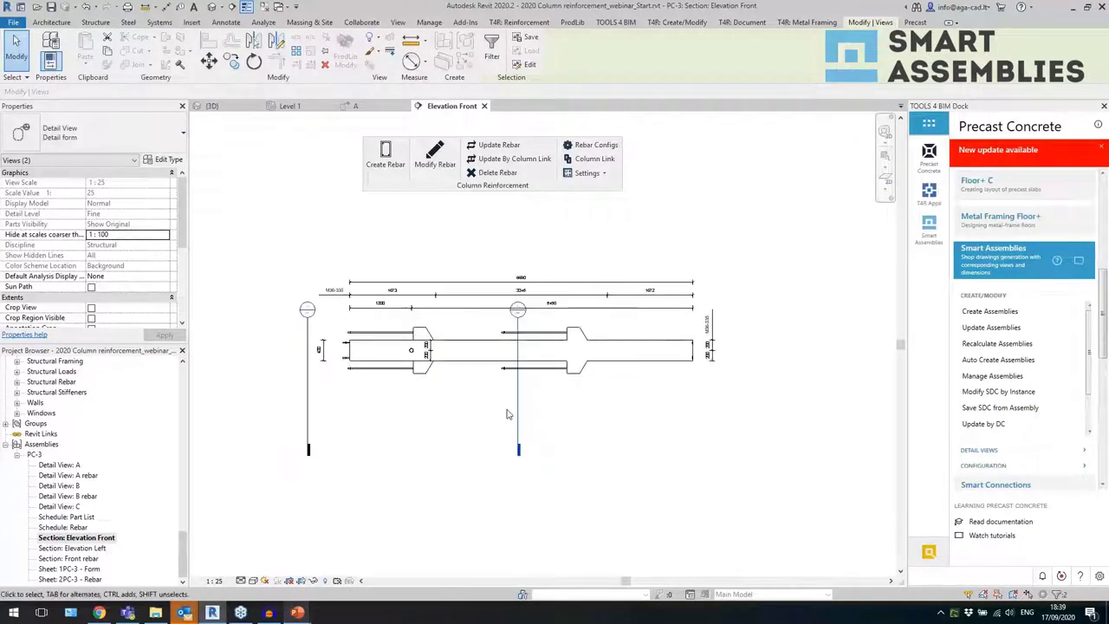
scroll(574, 404, "up", 1)
left_click(552, 429)
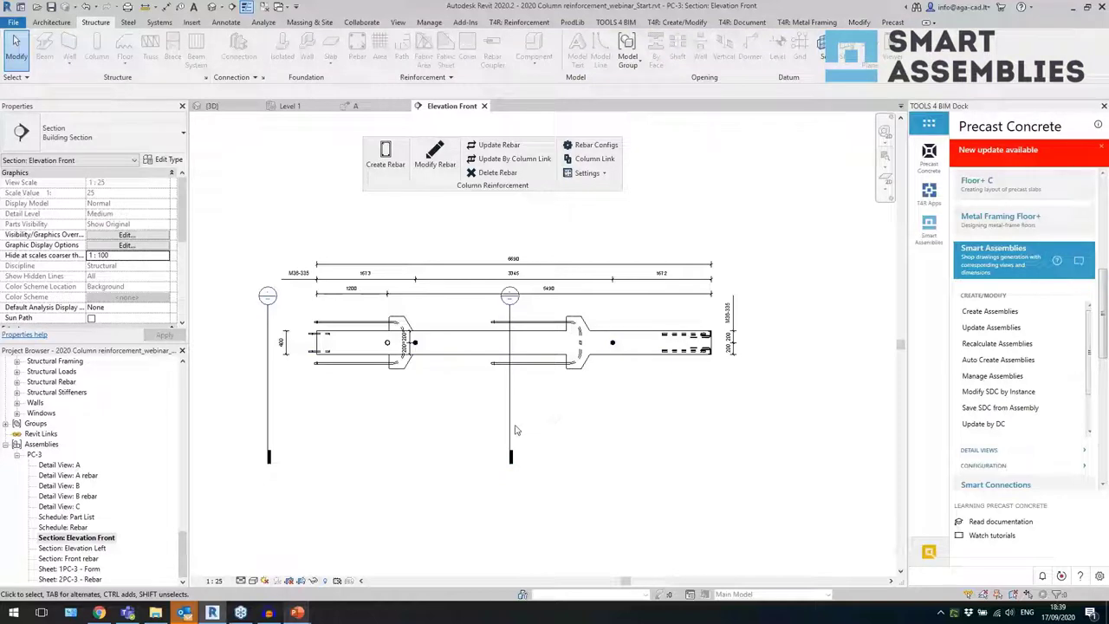
- Move the Detail View C section marker along the column to between the second corbel and the adjacent column end
left_click(512, 434)
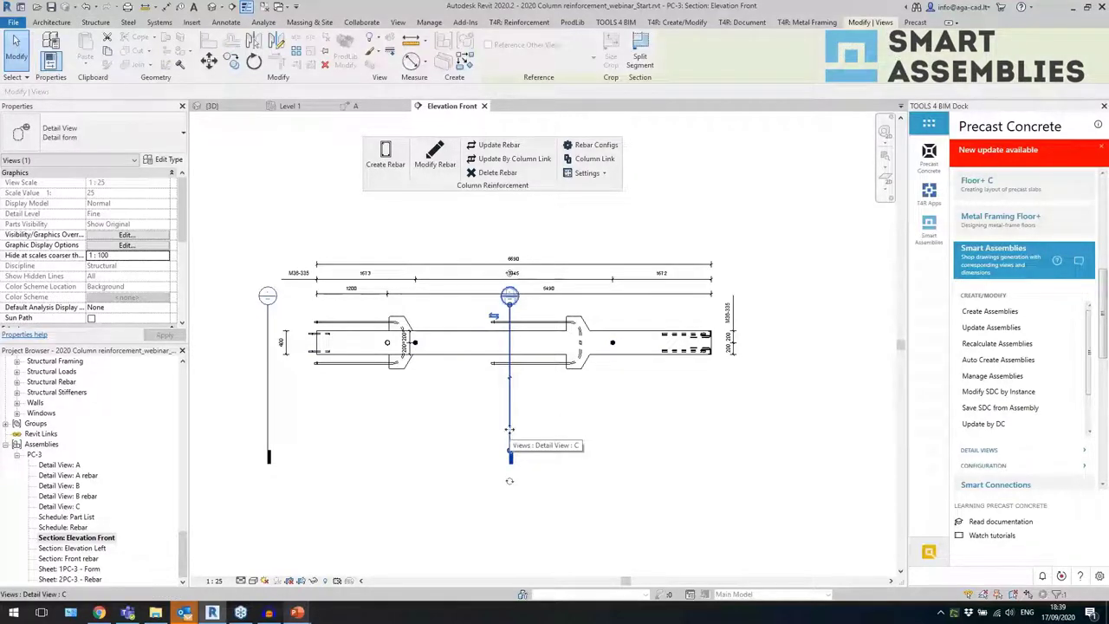
scroll(154, 307, "down", 3)
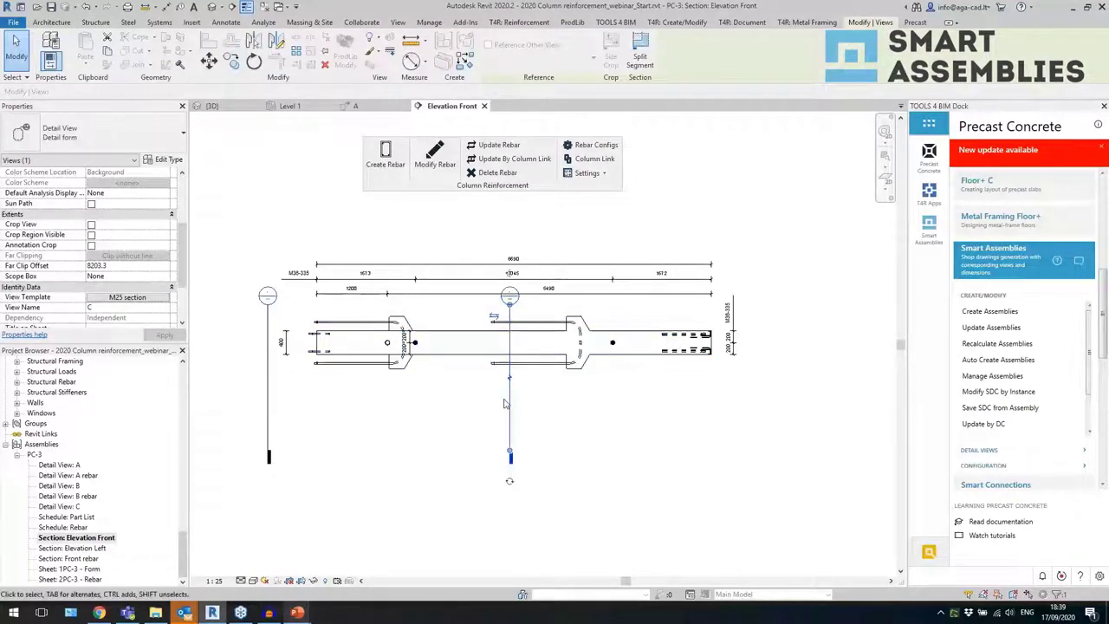
left_click_drag(507, 403, 653, 408)
left_click(722, 433)
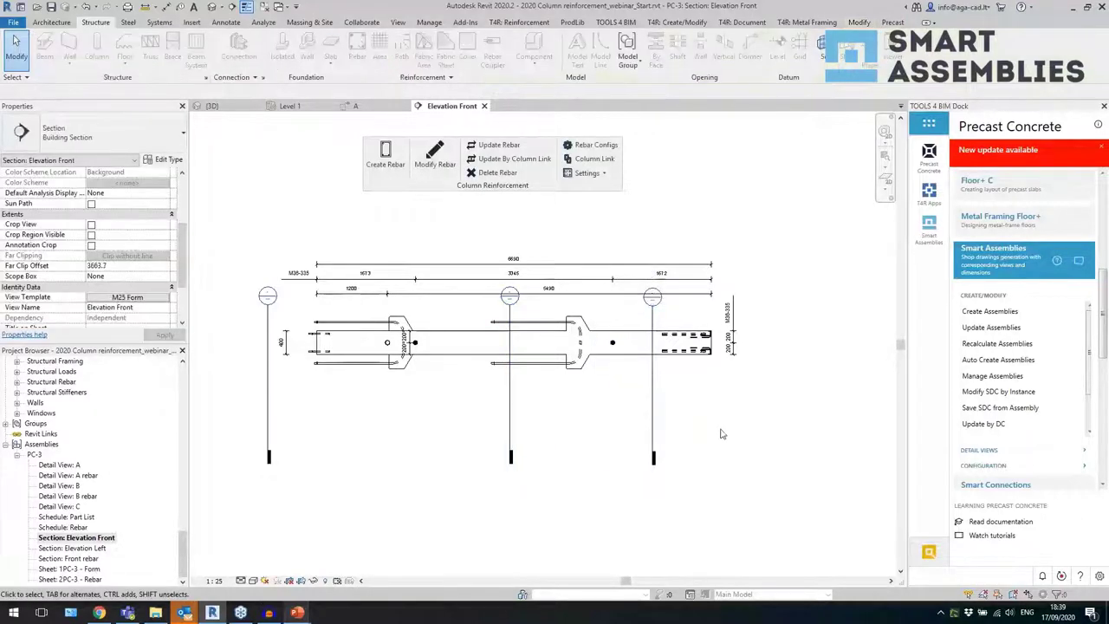
- Turn on Crop View for all three detail view section markers and apply it
left_click_drag(722, 434, 247, 407)
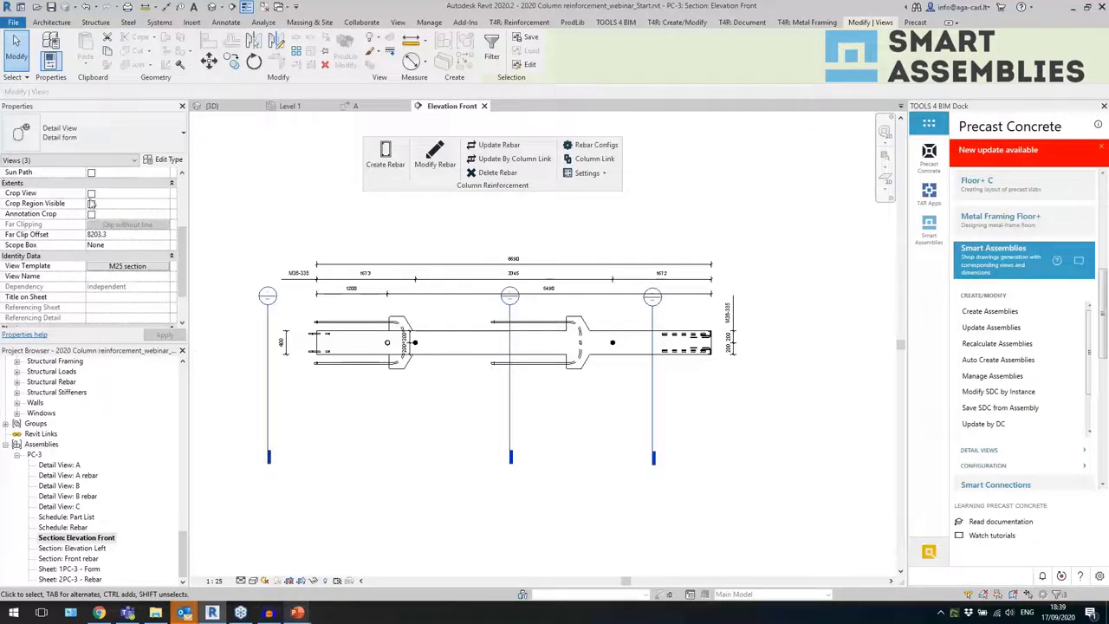
left_click(91, 193)
left_click(165, 335)
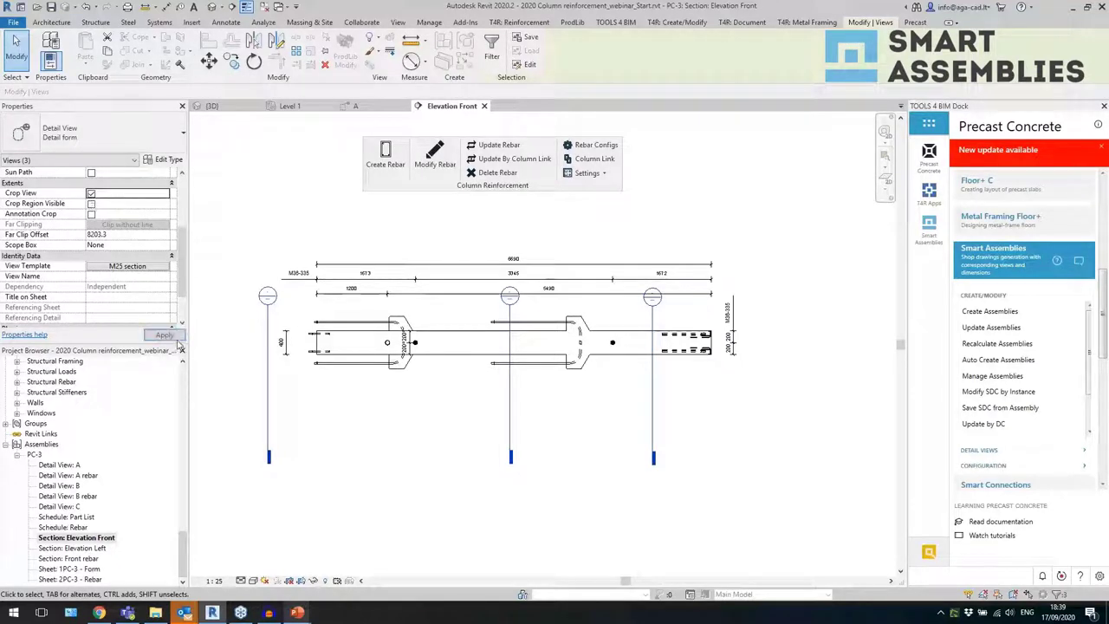
- Shorten Detail View A's section line to just beyond the corbels and reduce its far clip offset to about 2602 mm, just past the first corbel
left_click(265, 416)
left_click(266, 416)
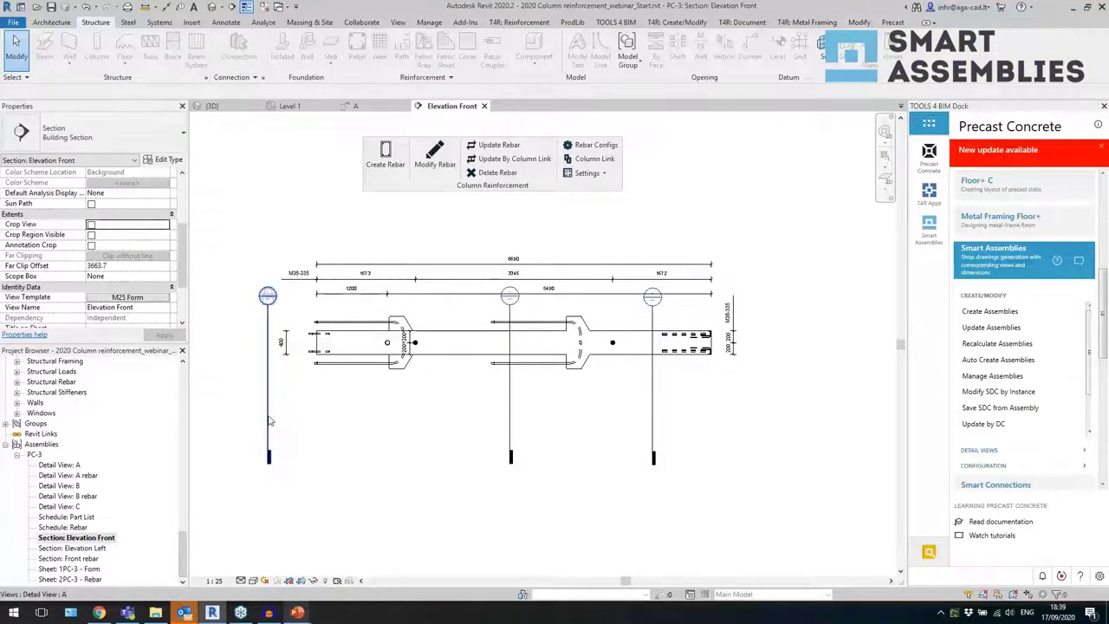
left_click_drag(510, 450, 510, 379)
left_click_drag(753, 345, 424, 364)
- Shorten Detail View B's section line to just beyond the corbels and pull in its view depth to just past the second corbel
left_click(511, 447)
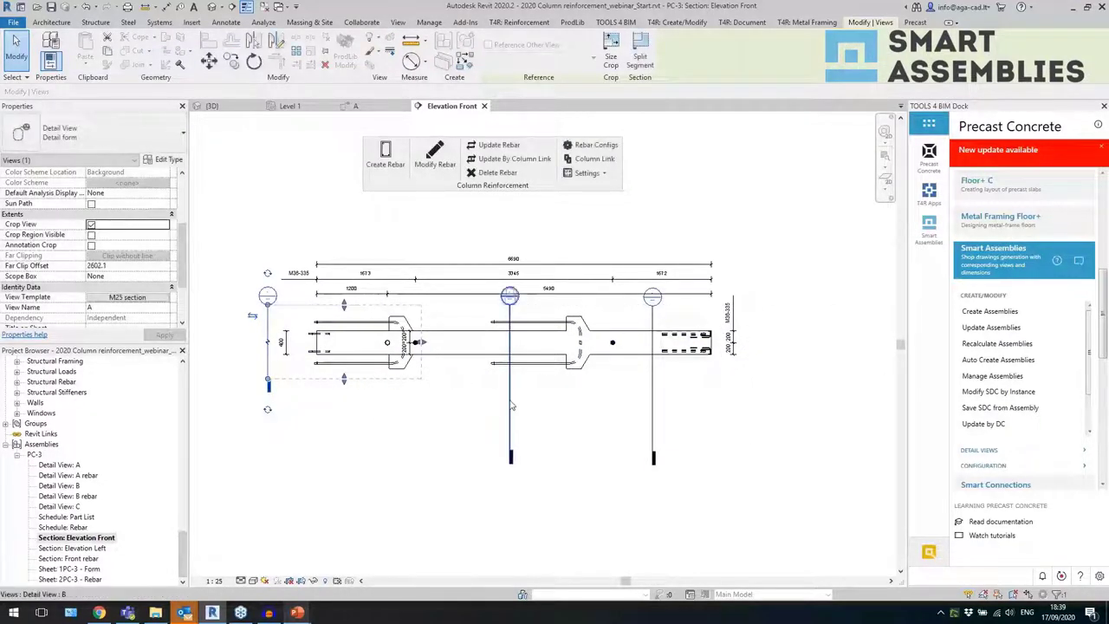
left_click_drag(752, 451, 751, 378)
scroll(476, 395, "down", 3)
scroll(756, 364, "up", 2)
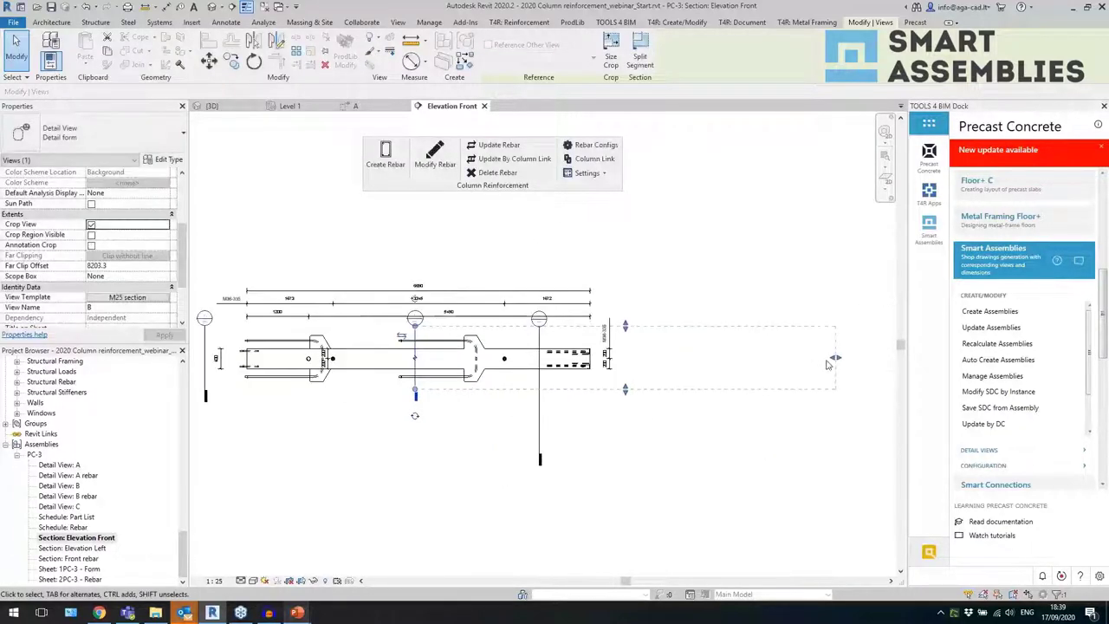
left_click_drag(834, 361, 514, 384)
- Trim Detail View C's section line at both ends to fit the column shaft and pull in its view depth to just past the column end
left_click(539, 452)
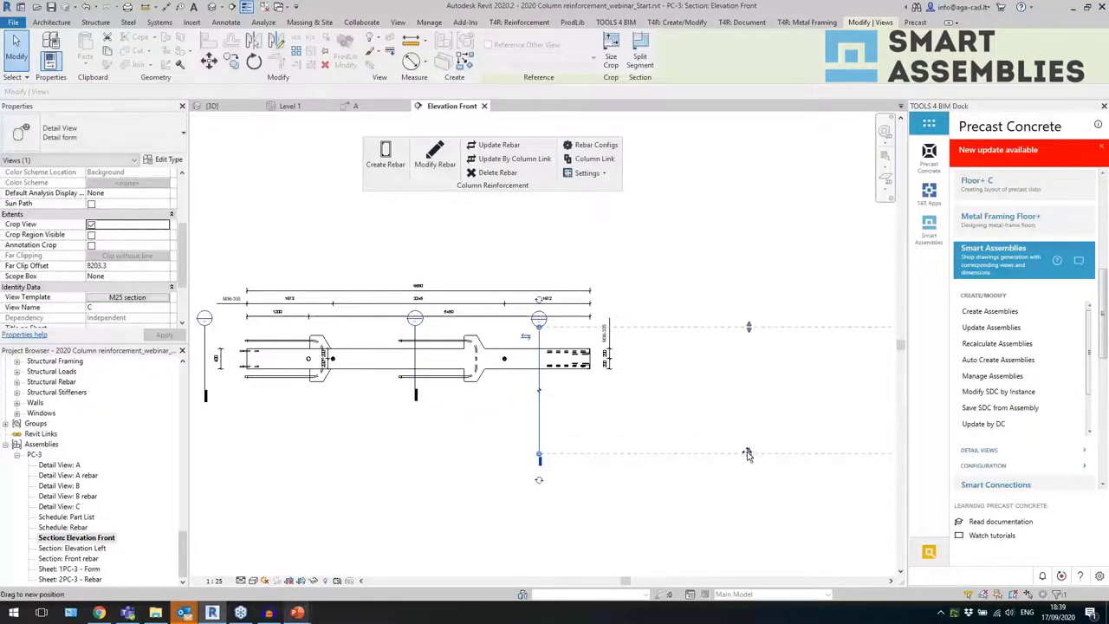
left_click_drag(749, 453, 728, 379)
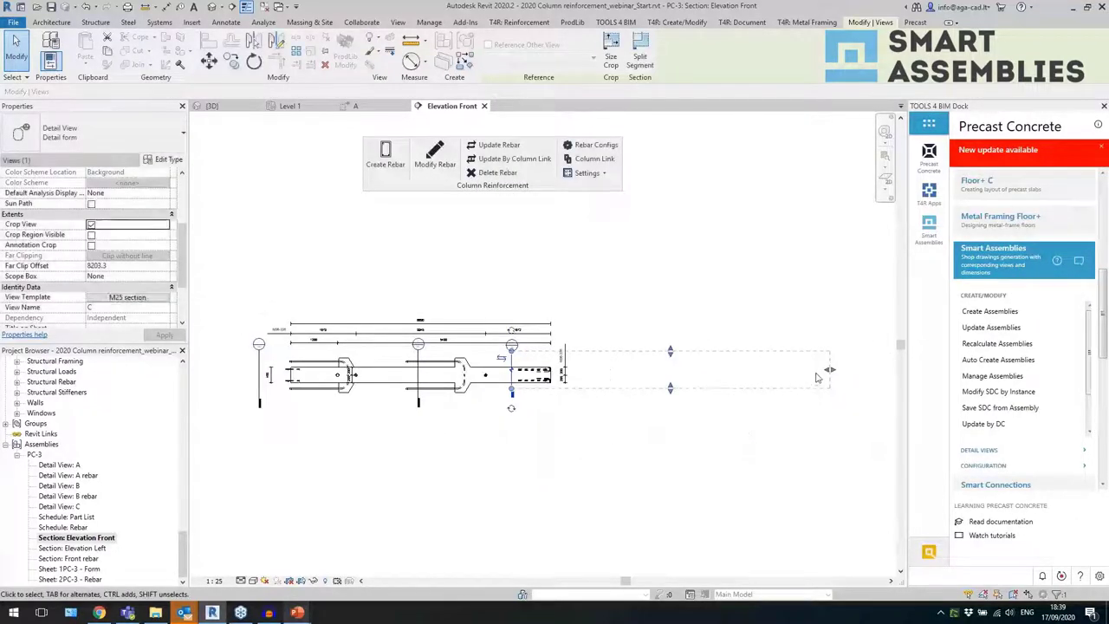
left_click_drag(581, 391, 568, 392)
scroll(529, 390, "up", 3)
left_click_drag(559, 302, 558, 322)
left_click(725, 375)
scroll(725, 375, "down", 4)
scroll(506, 401, "up", 2)
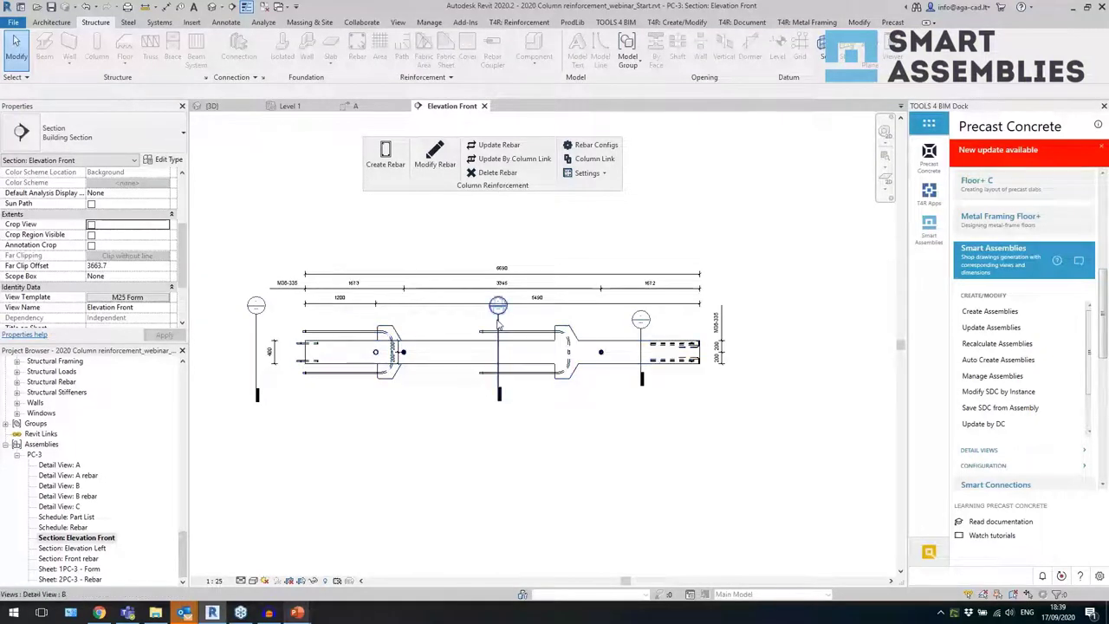
- Check the extents of section markers B, C and A on Elevation Front and look over the Elevation Left section
left_click(499, 342)
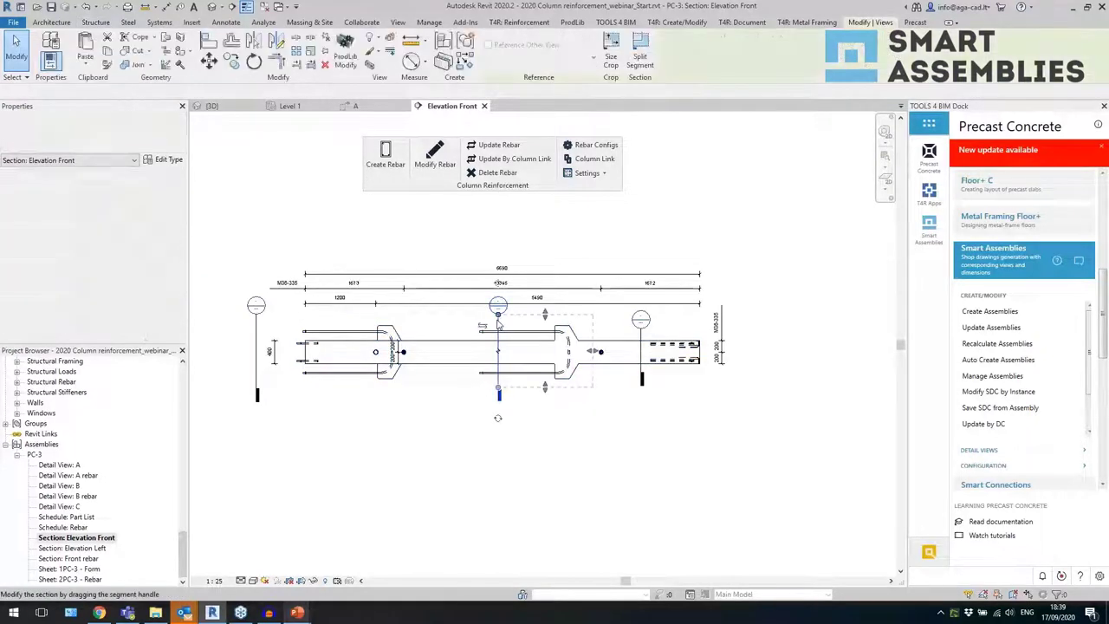
left_click(641, 358)
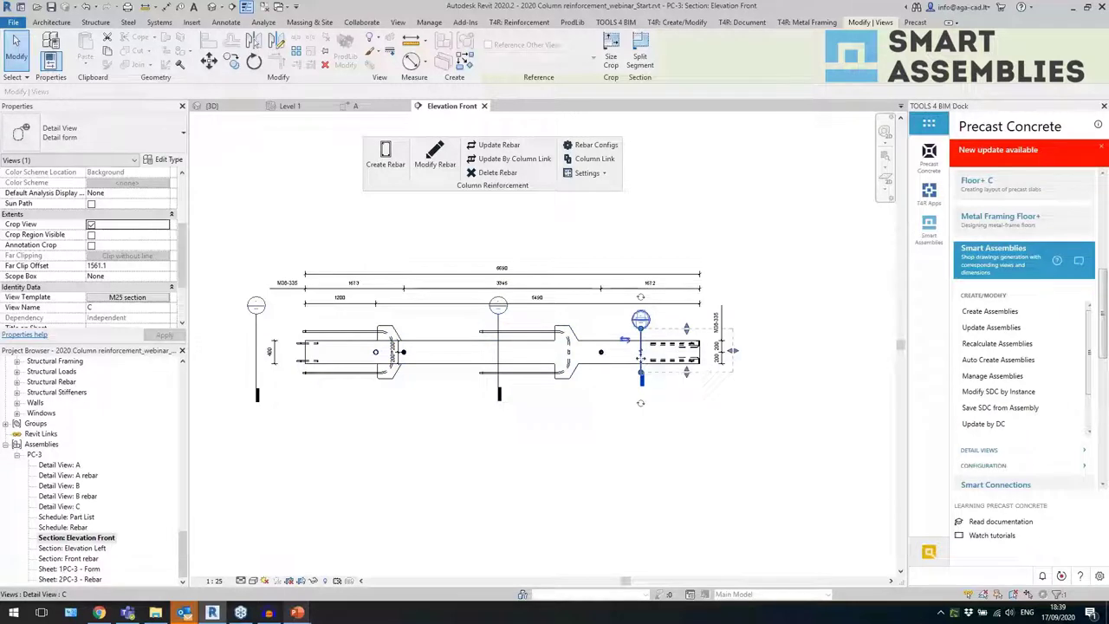
left_click(257, 348)
left_click(379, 434)
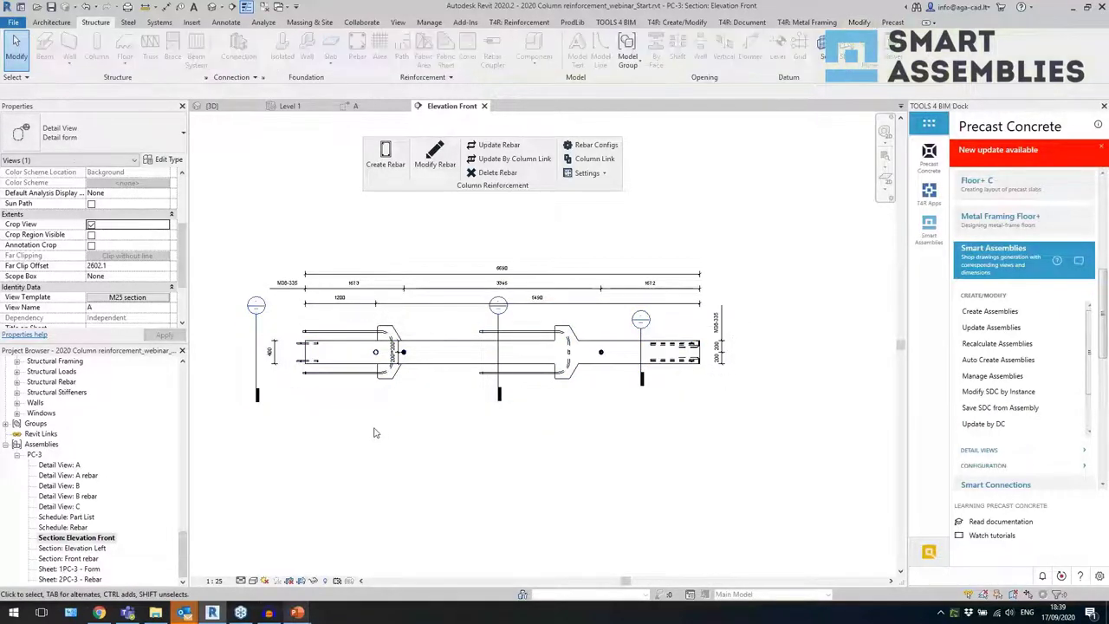
double_click(95, 551)
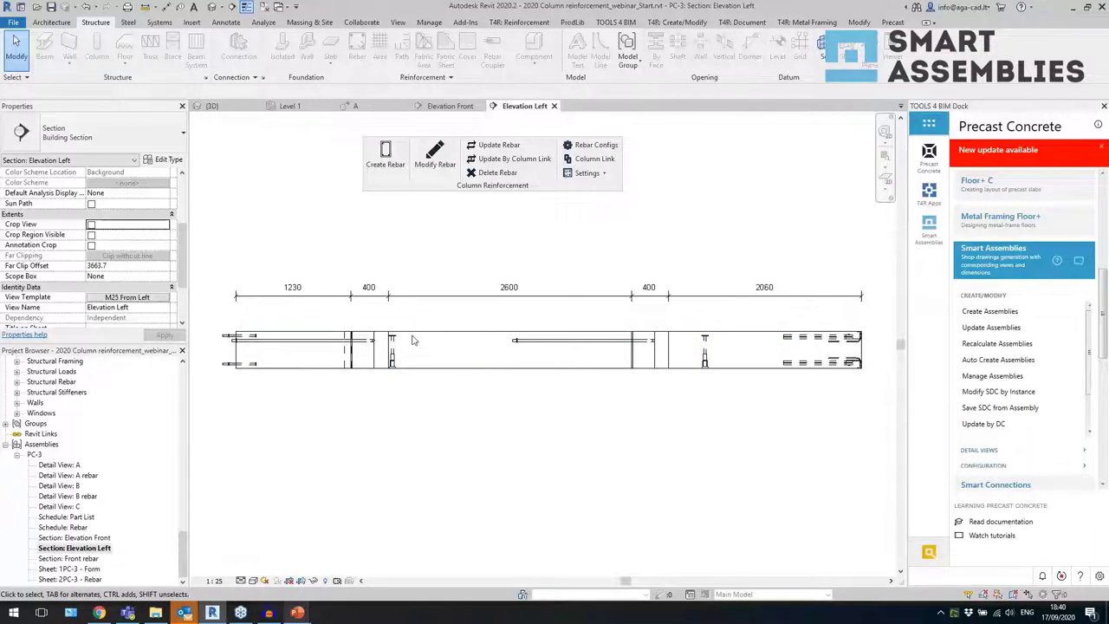
- Open the Front rebar section and reduce B rebar's far clip offset to about 1665 mm, just past the second corbel
double_click(92, 560)
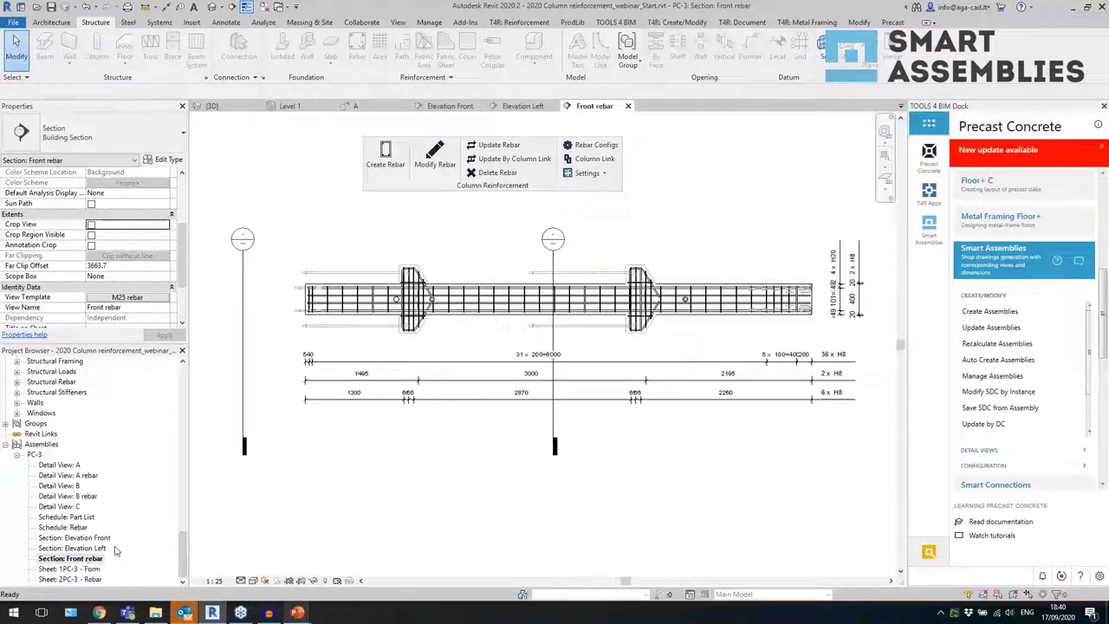
left_click(554, 345)
scroll(392, 417, "down", 3)
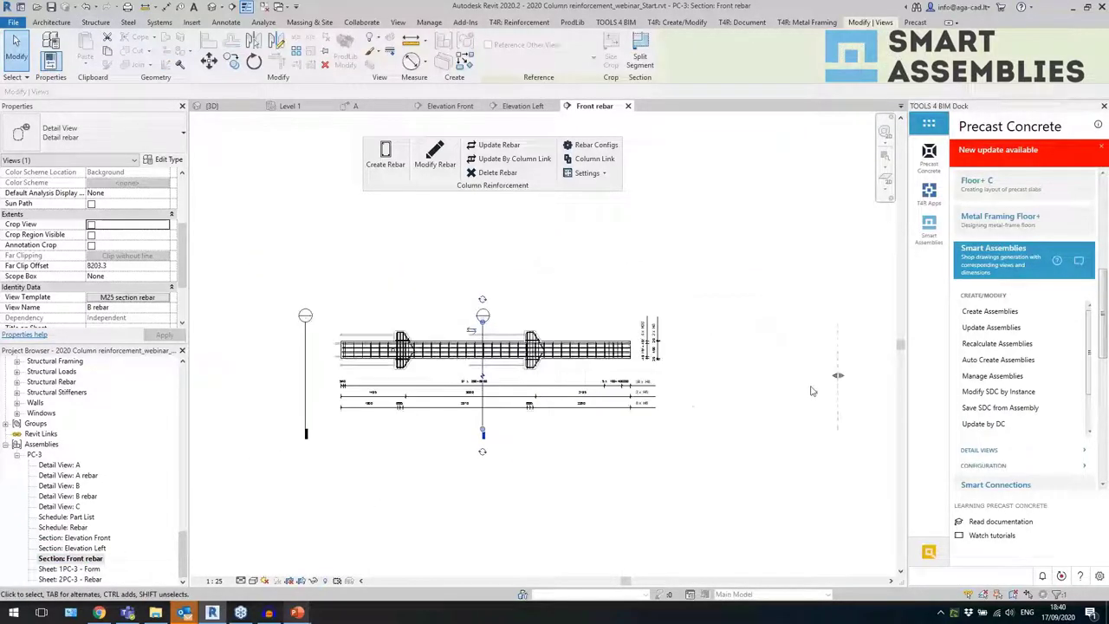
left_click(838, 380)
left_click_drag(838, 380, 556, 410)
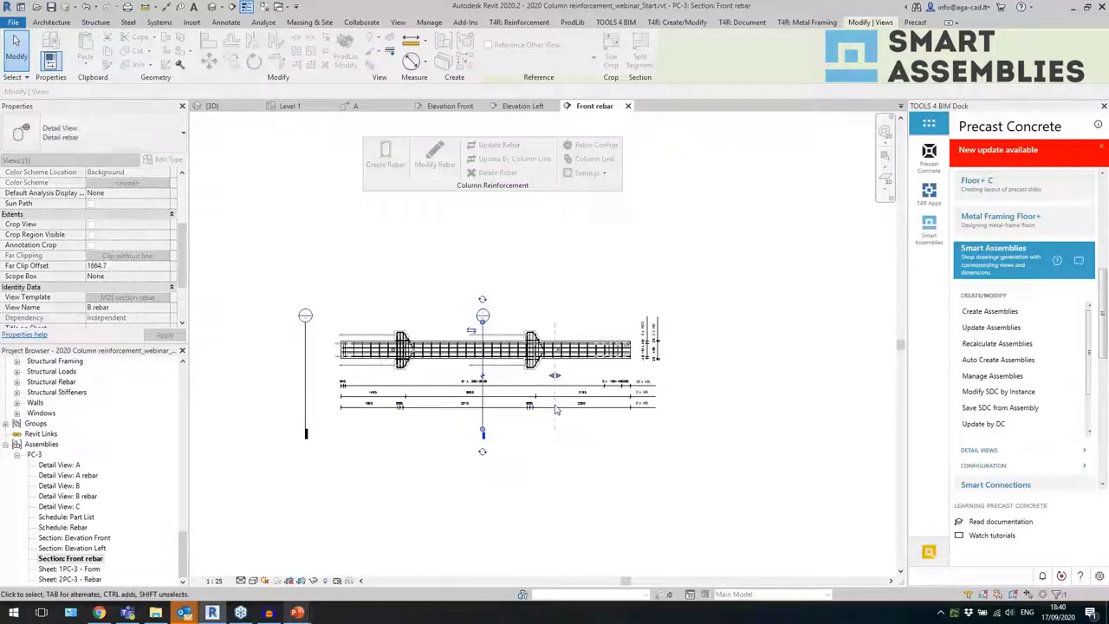
- Turn on Crop View for the B rebar marker and shorten its section line to just beyond the corbels
left_click(91, 227)
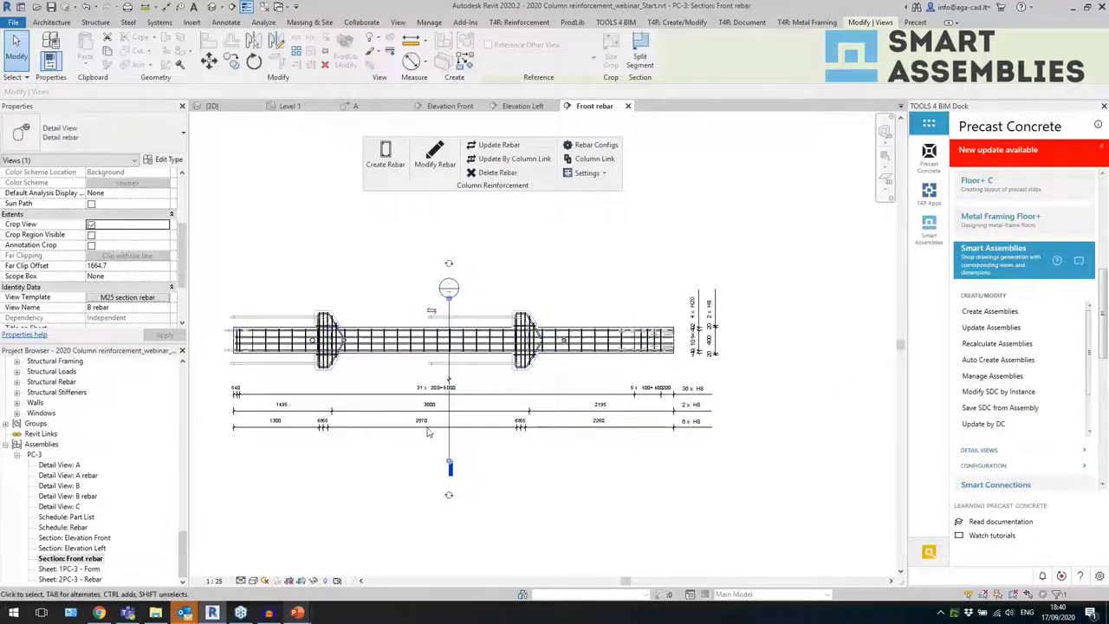
left_click_drag(505, 375, 508, 377)
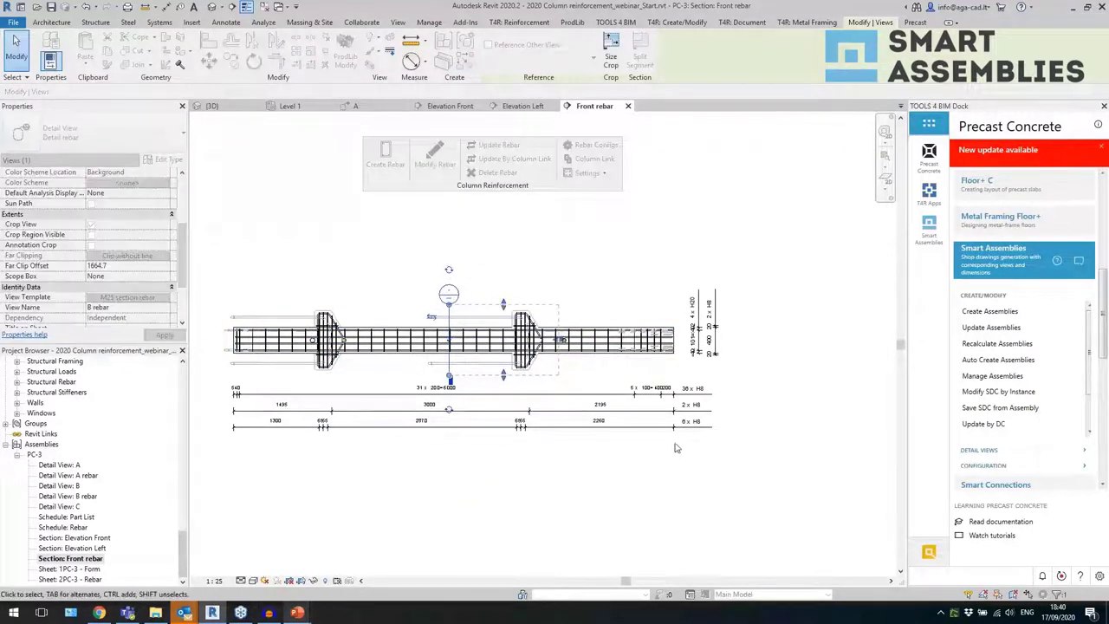
left_click(381, 458)
- Turn on Crop View for A rebar, shorten its section line to just beyond the corbels and reduce its far clip offset to about 2625 mm
scroll(262, 416, "down", 2)
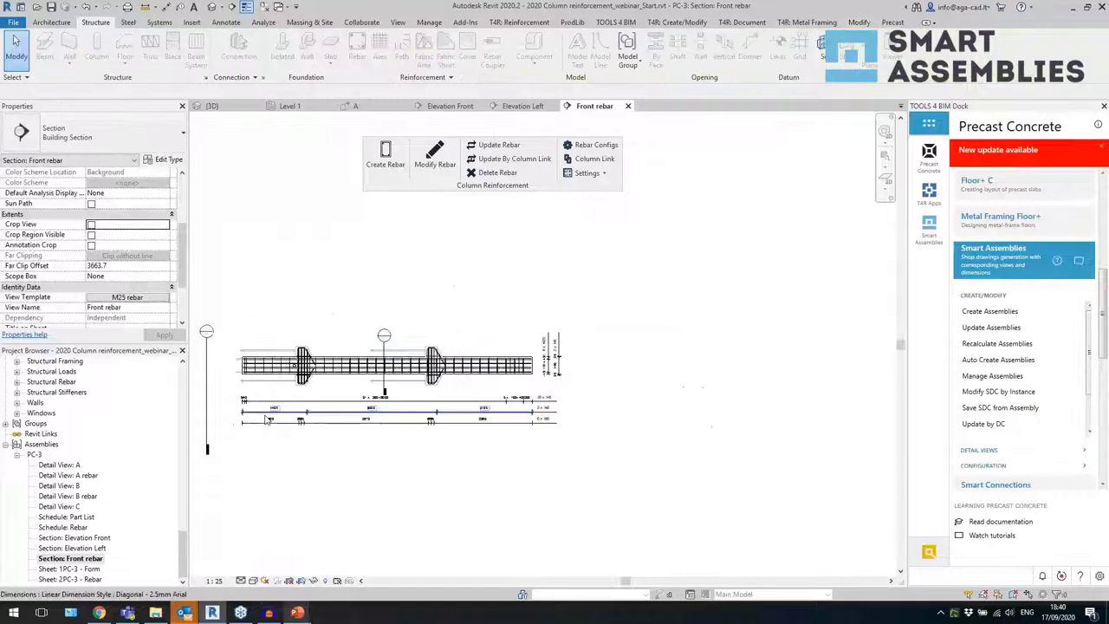
left_click(208, 415)
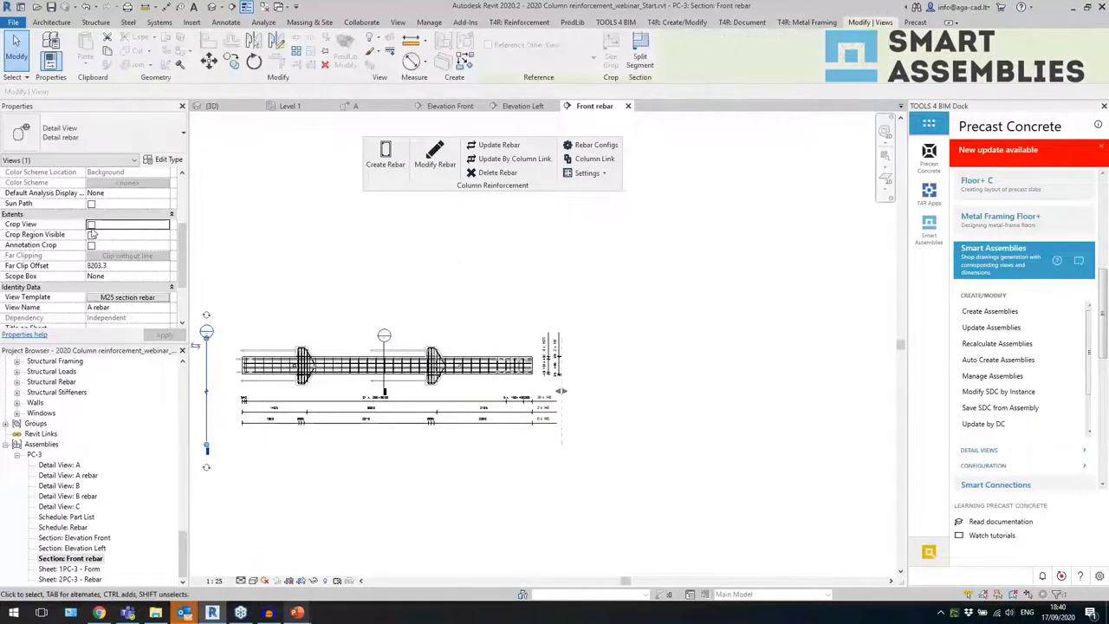
left_click(91, 224)
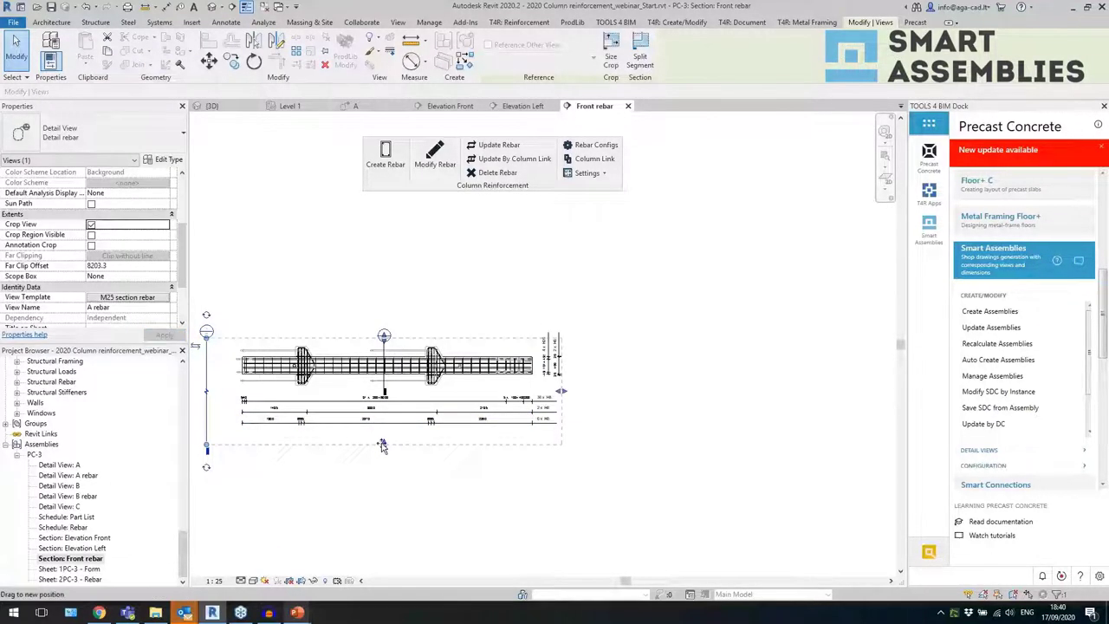
left_click_drag(384, 445, 324, 383)
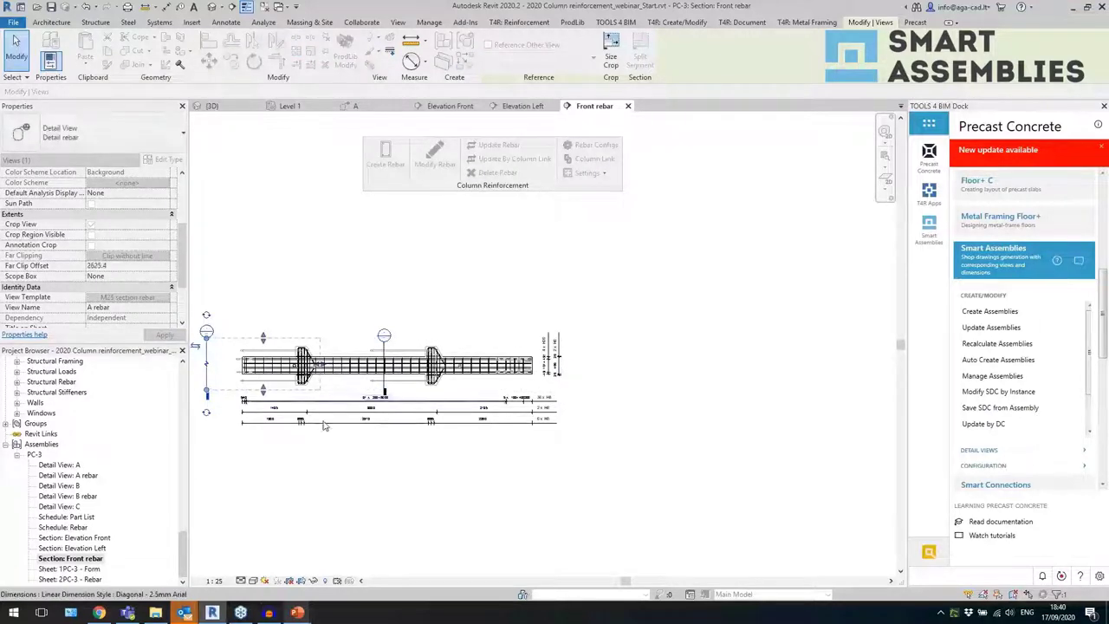
scroll(201, 377, "up", 1)
scroll(604, 440, "down", 1)
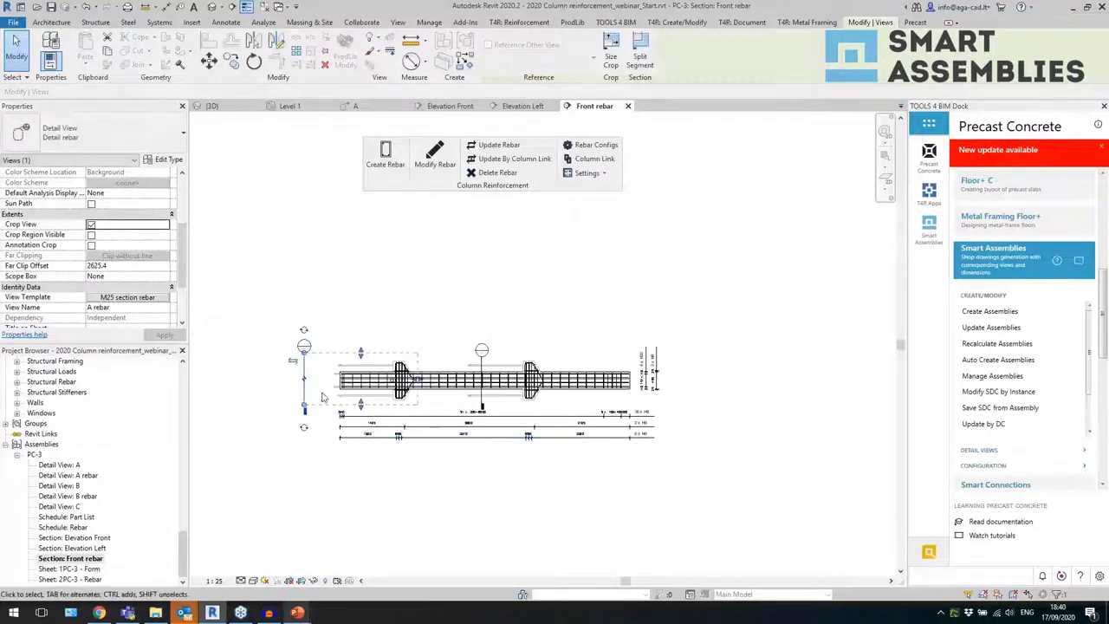
scroll(298, 381, "up", 2)
left_click(446, 548)
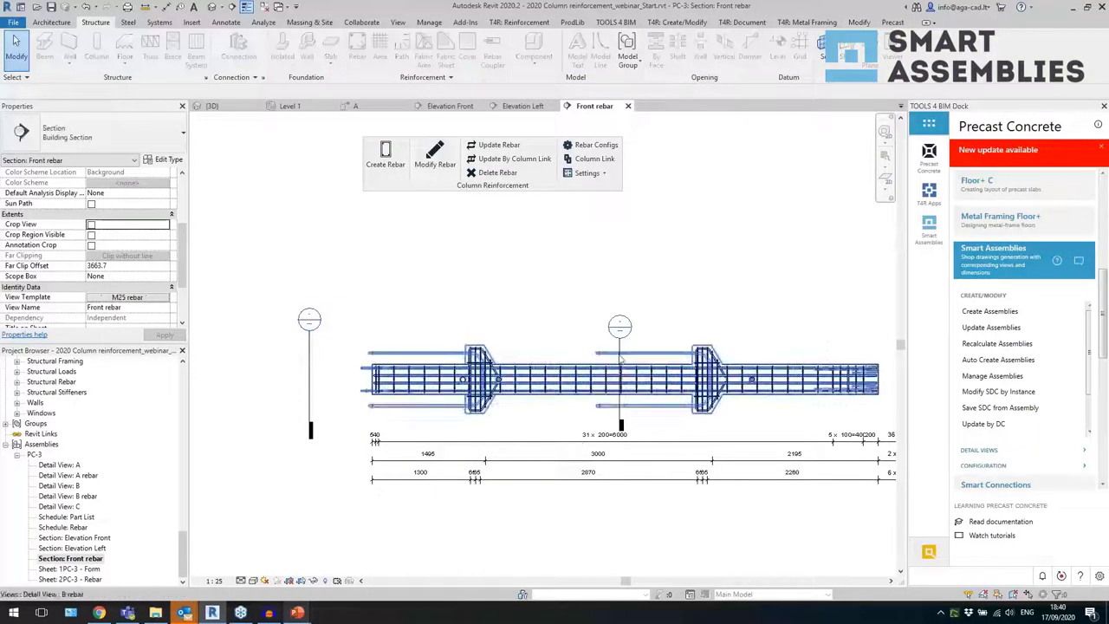
- Reduce the B rebar marker's far clip offset to about 280 mm, ending before the second corbel
left_click(621, 390)
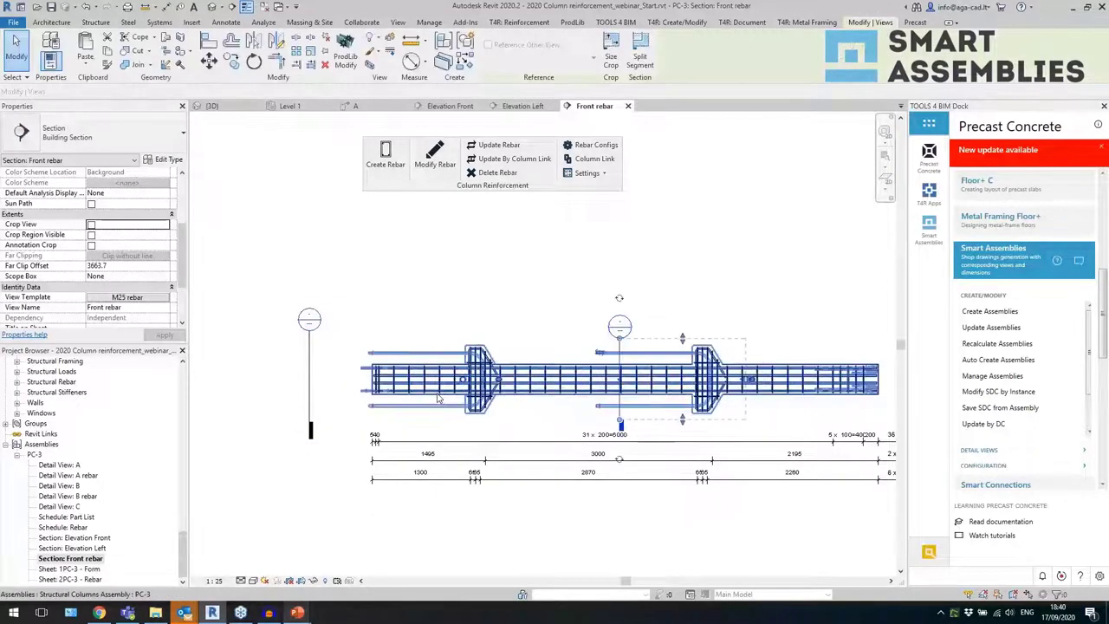
scroll(439, 393, "down", 2)
scroll(630, 393, "up", 3)
left_click_drag(598, 390, 457, 401)
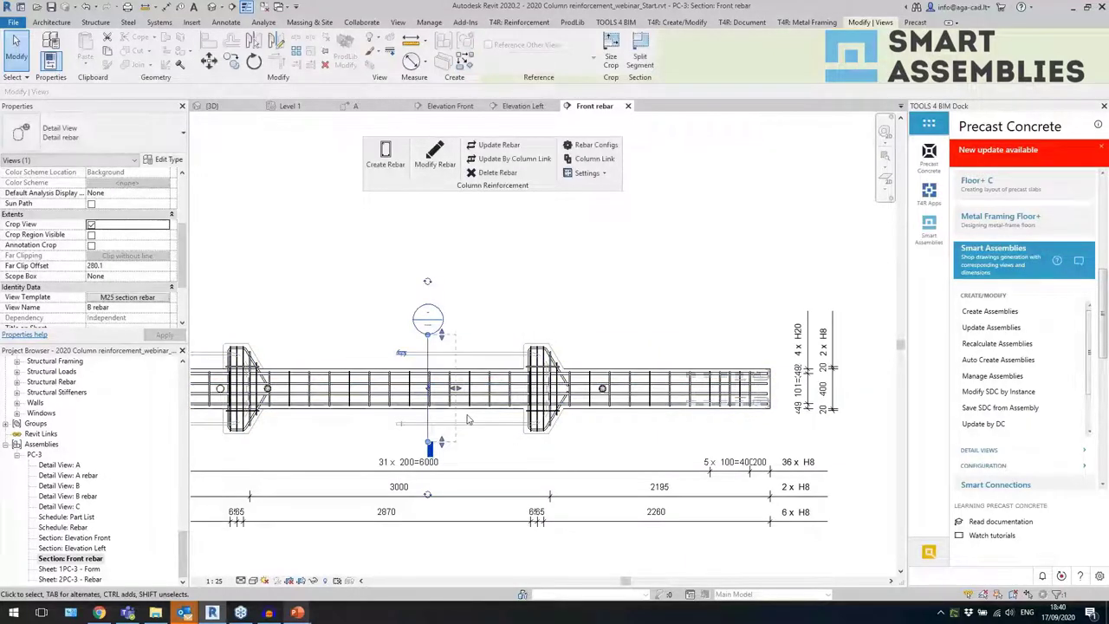
left_click(496, 308)
scroll(598, 355, "down", 3)
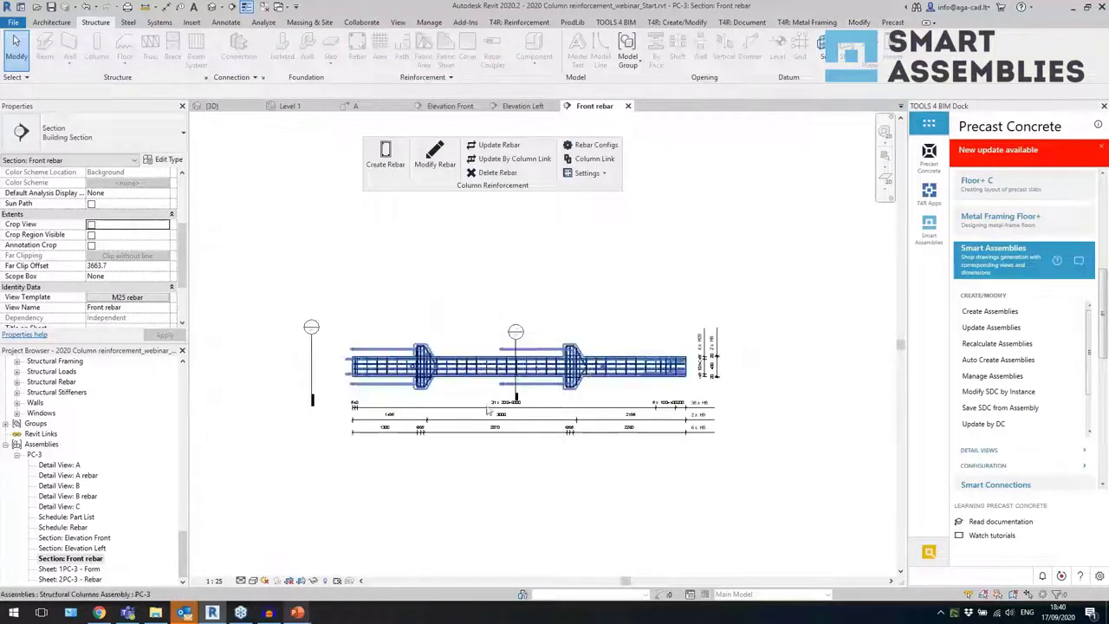
- Open the 1PC-3 - Form sheet and place Elevation Front near its upper edge with Elevation Left aligned below it
double_click(78, 570)
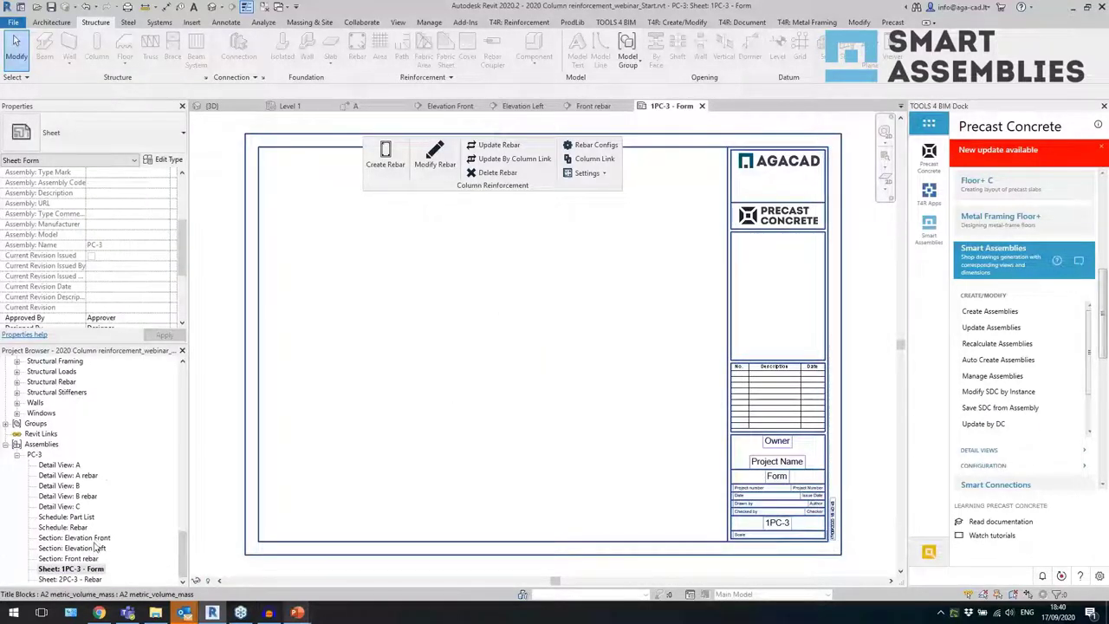
left_click_drag(94, 539, 449, 231)
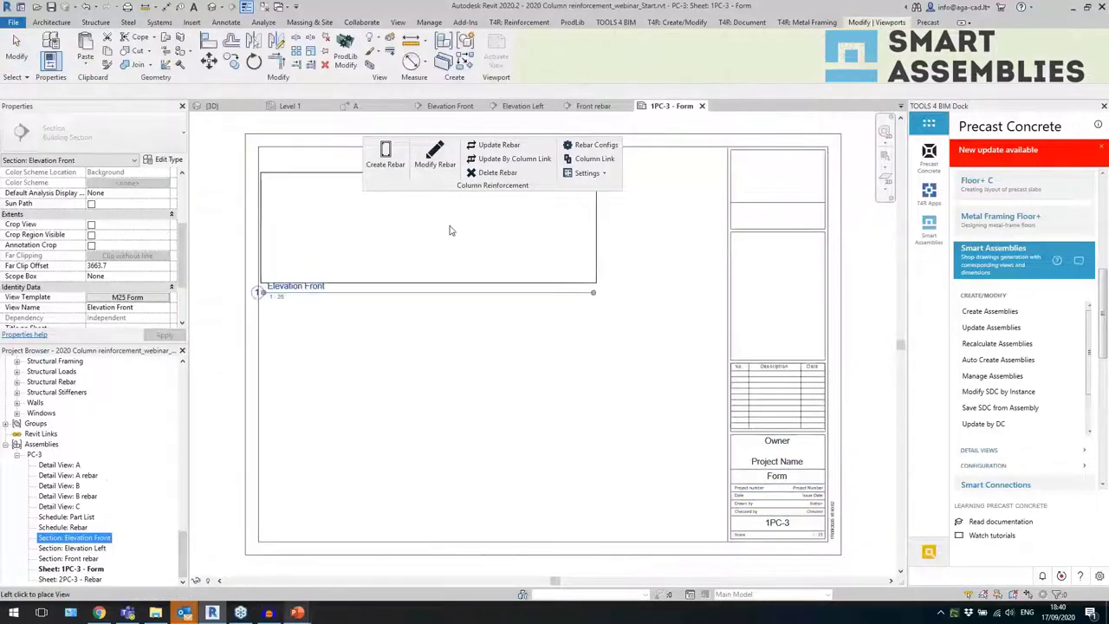
left_click(452, 230)
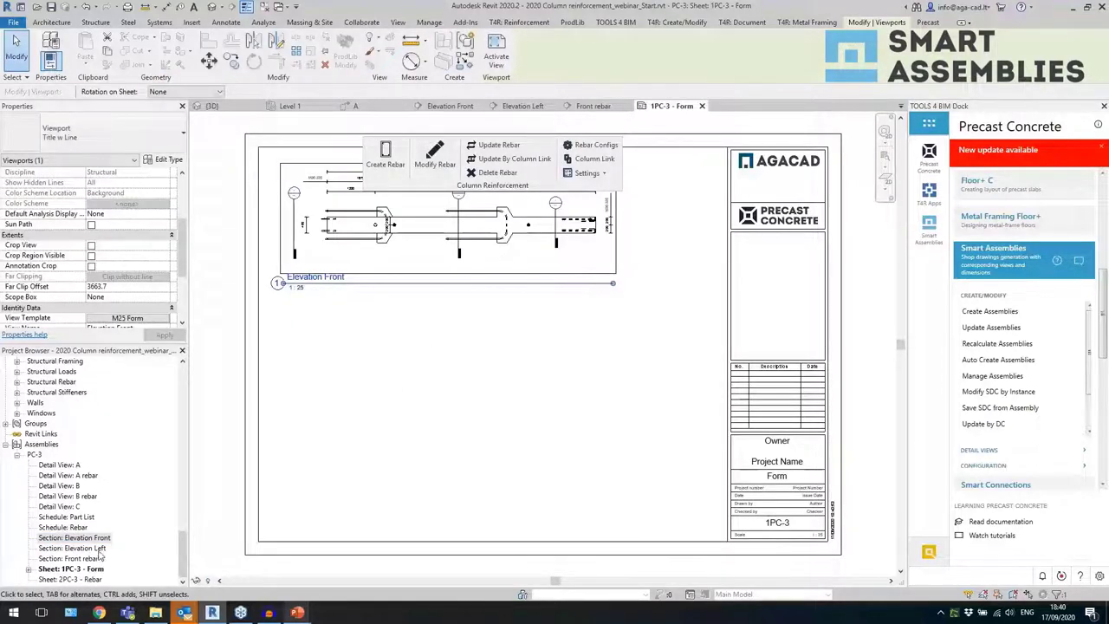
left_click_drag(95, 549, 329, 427)
left_click_drag(507, 322, 468, 329)
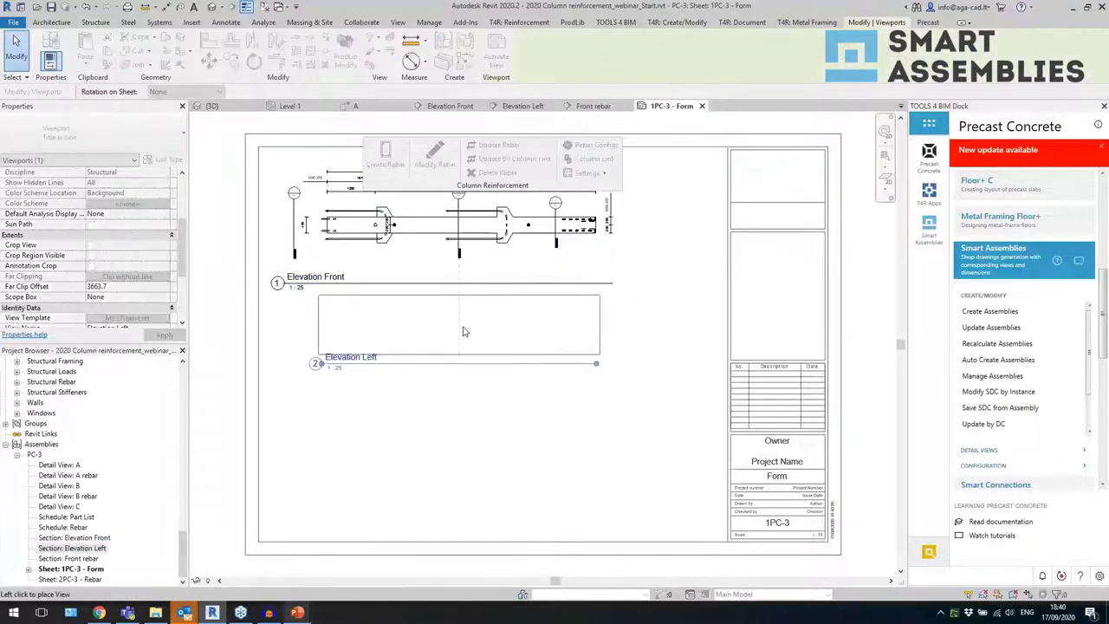
left_click(458, 329)
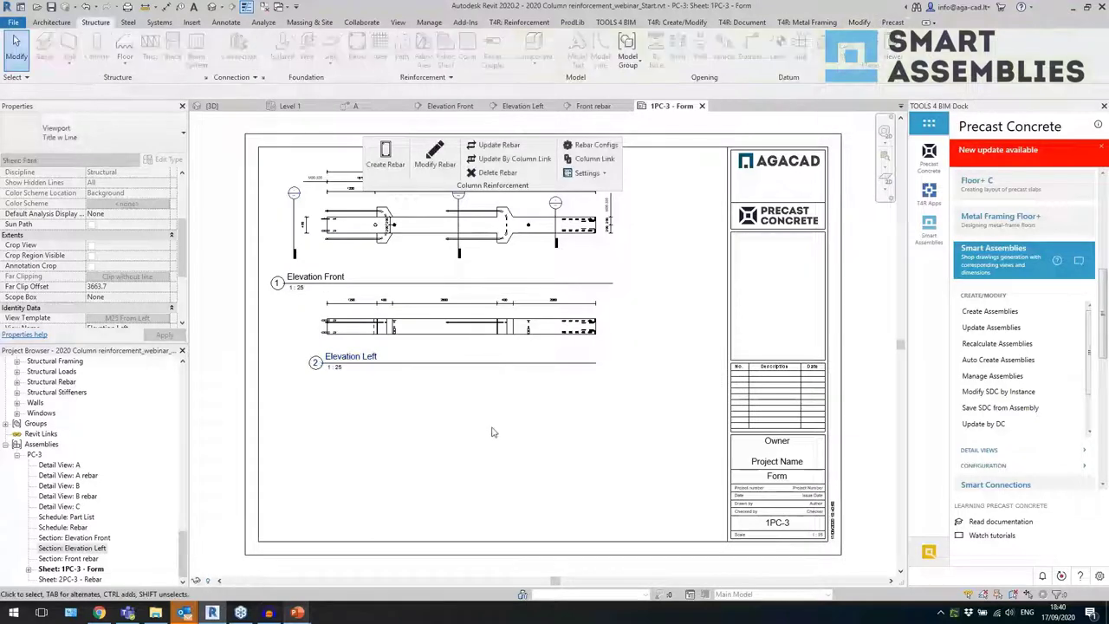
- Change both elevation viewports on the sheet to the No Title type
left_click(113, 121)
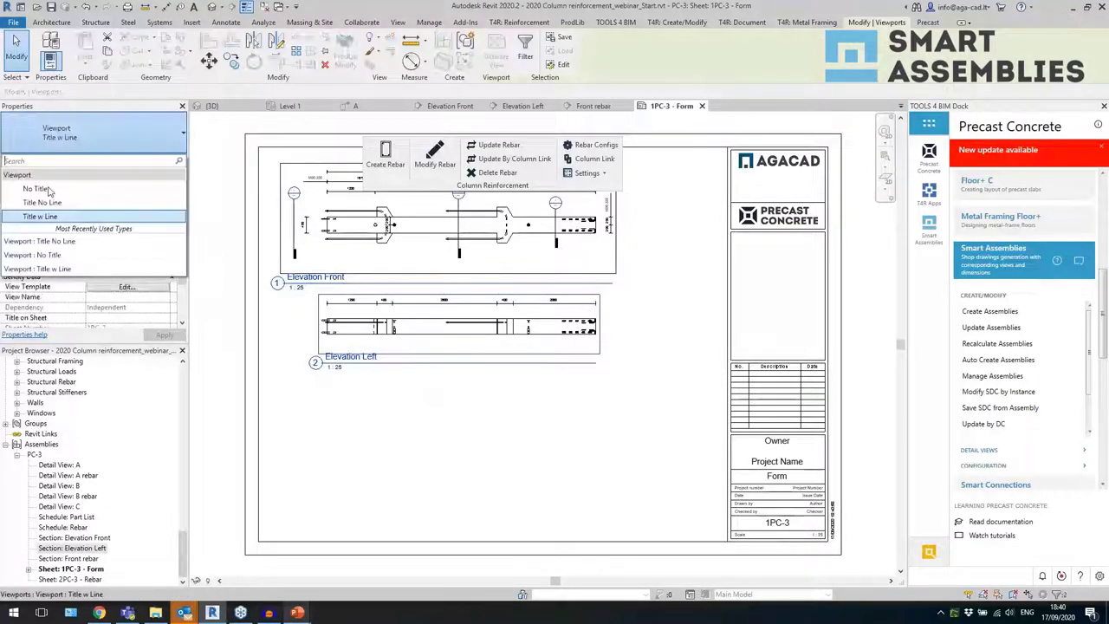
left_click(52, 190)
left_click(458, 423)
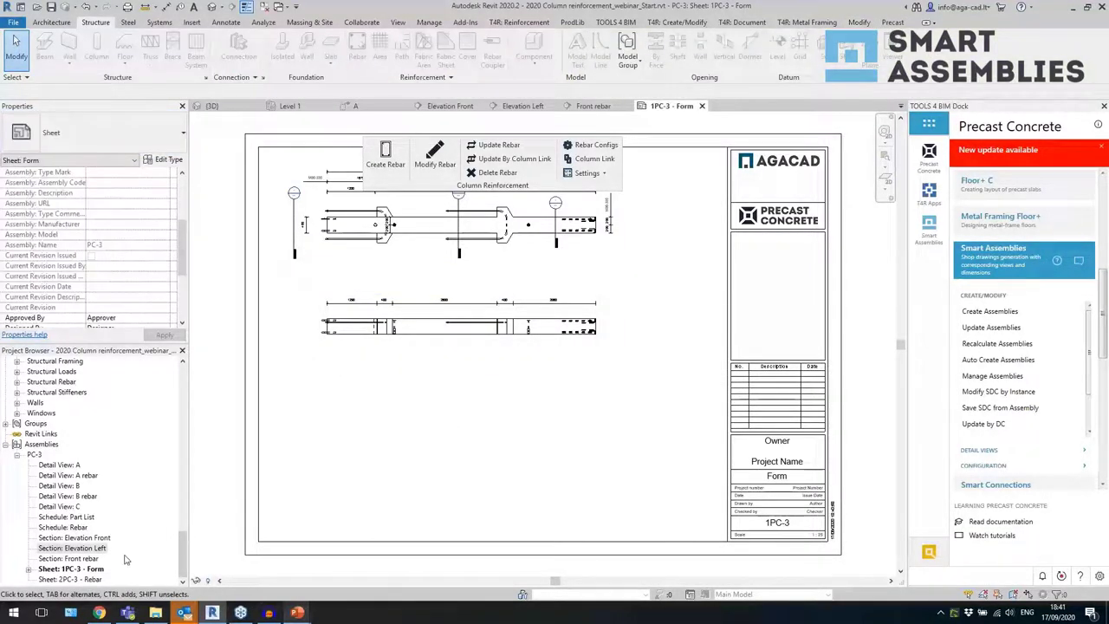
- Place detail views A, B and C in a row on the sheet below the two elevations
left_click(61, 465)
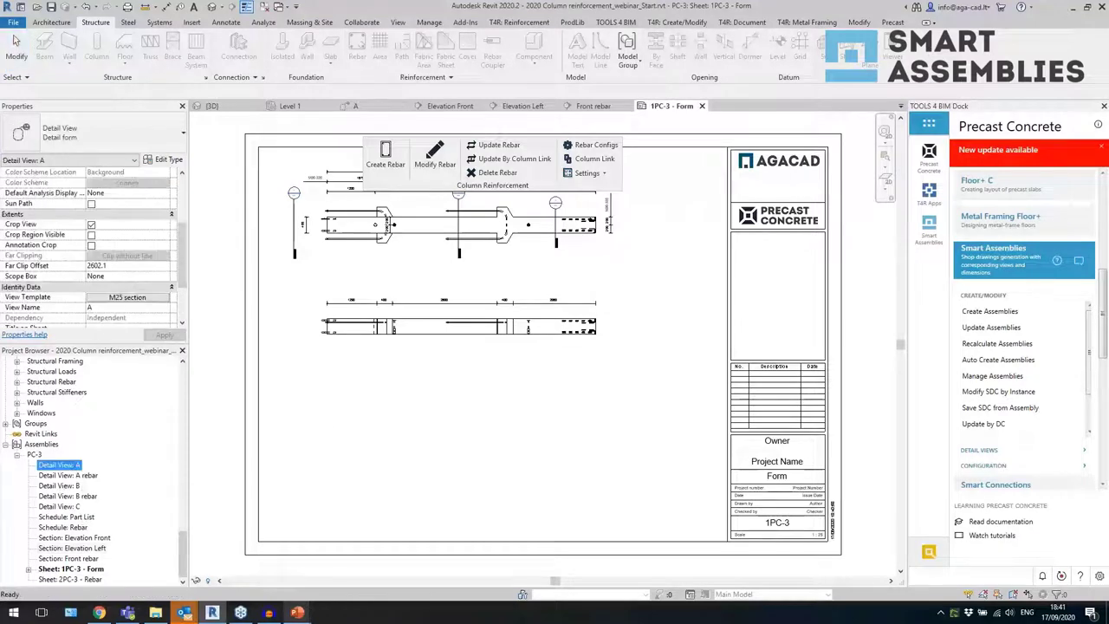
left_click(338, 433)
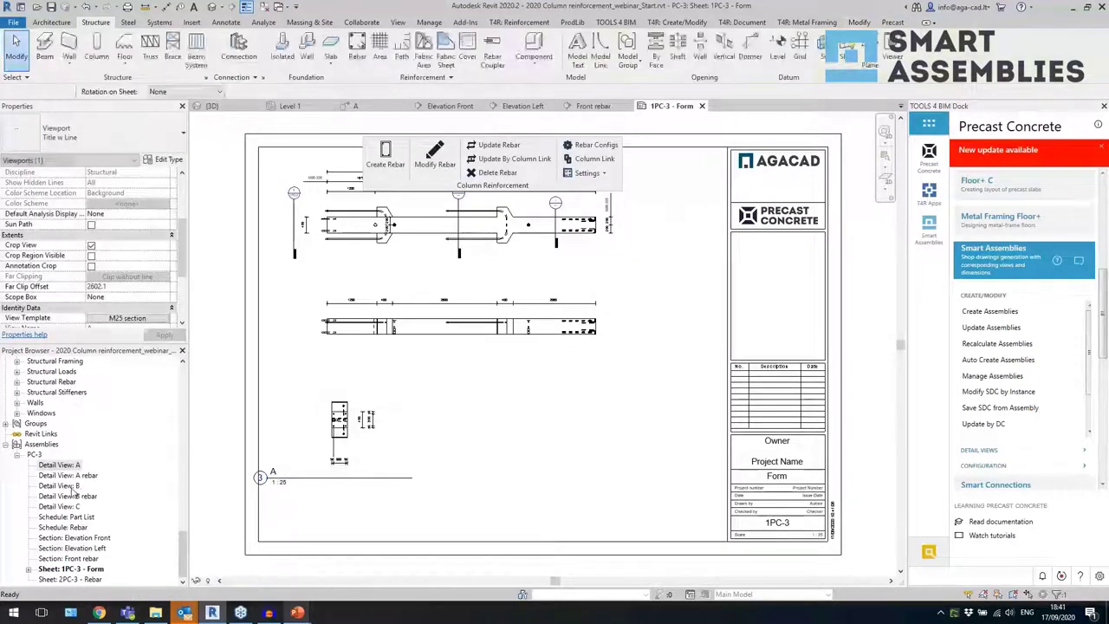
left_click_drag(74, 489, 467, 438)
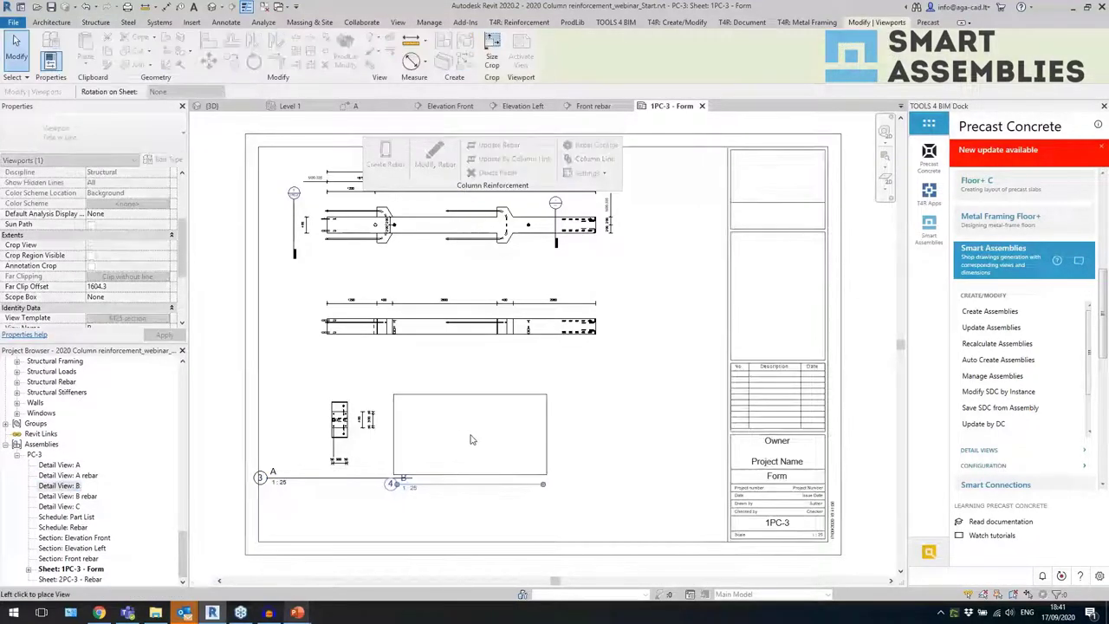
left_click(471, 439)
left_click_drag(72, 506, 524, 445)
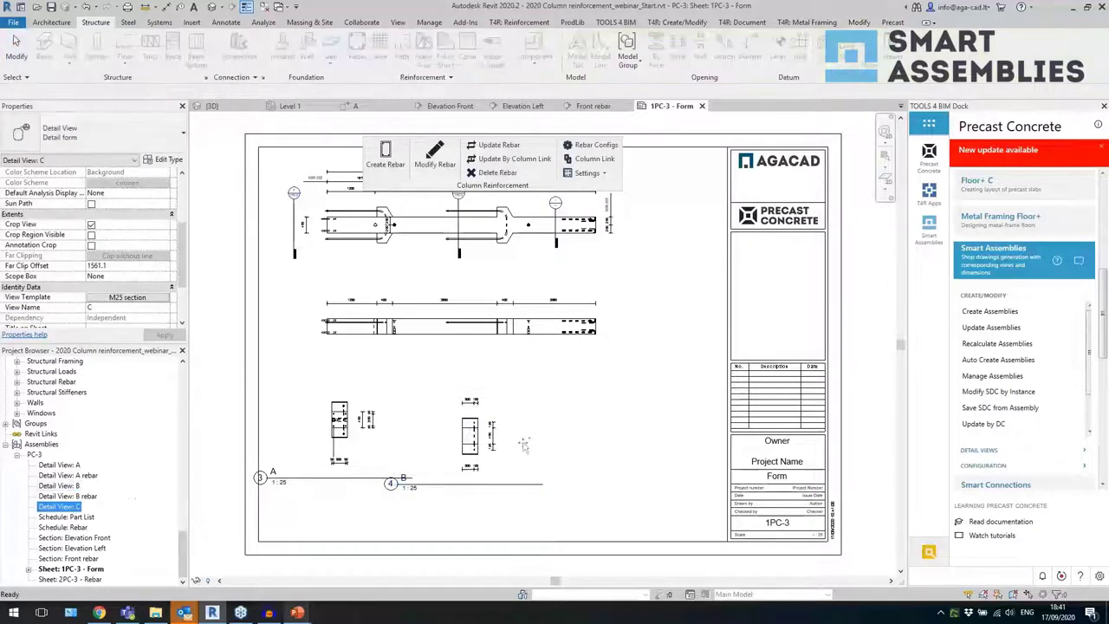
left_click(597, 446)
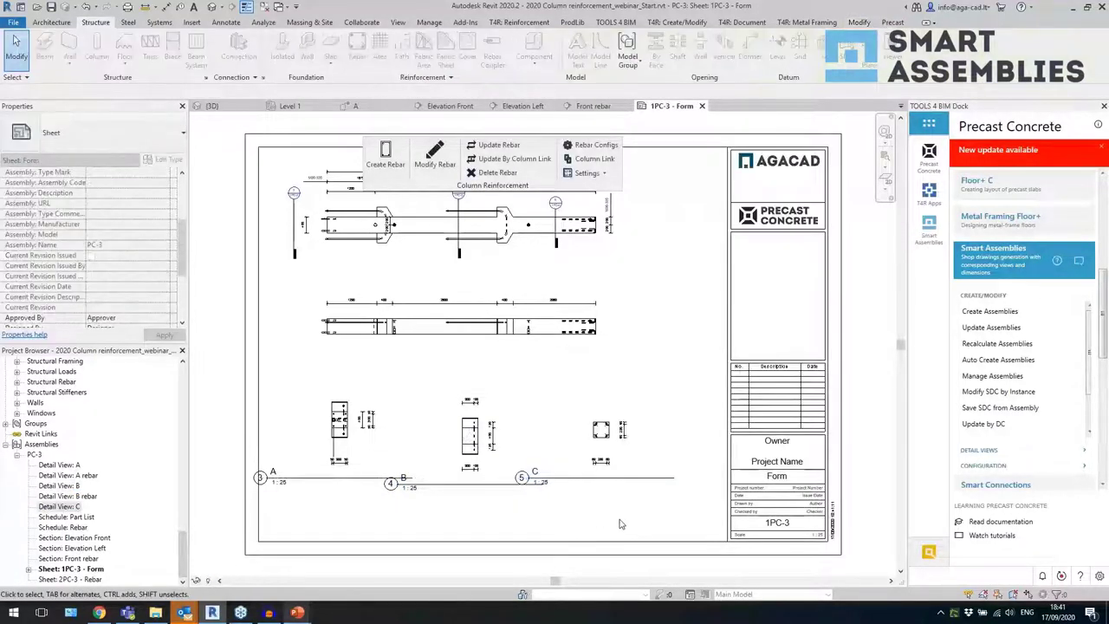
- Change the three detail viewports A, B and C to the Title No Line type
left_click_drag(620, 519, 368, 433)
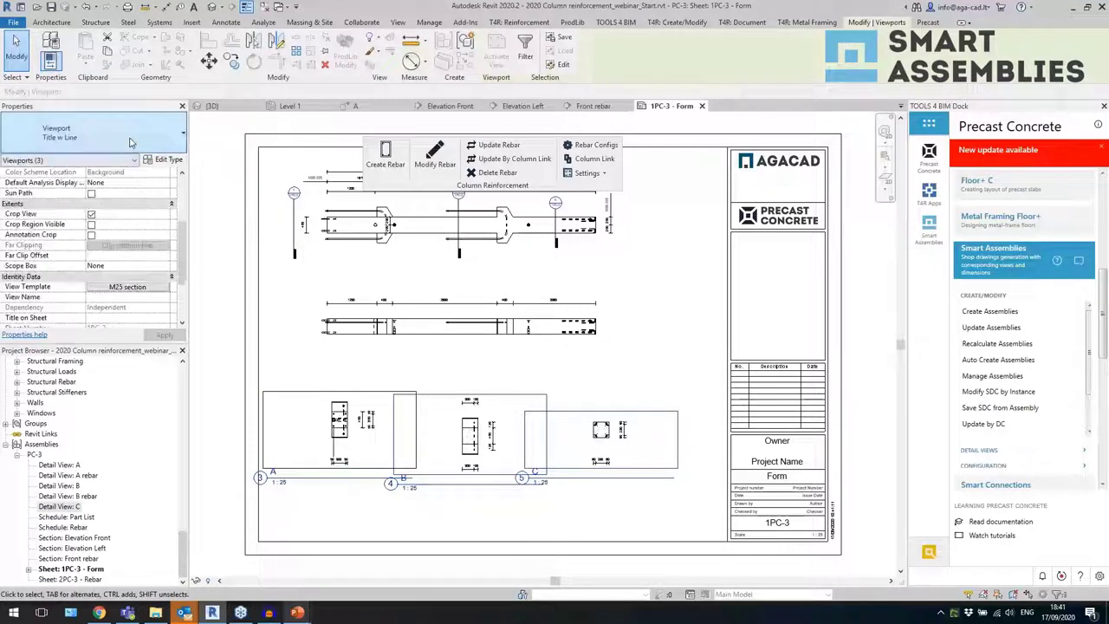
left_click(86, 132)
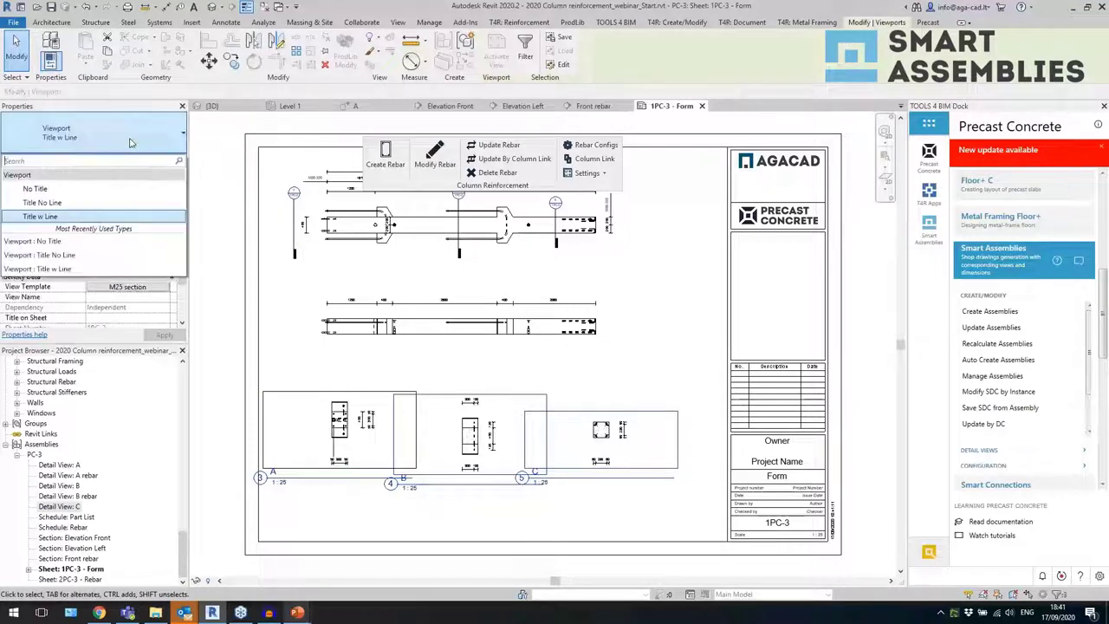
left_click(85, 203)
left_click(405, 525)
- Move the titles of detail views A, B and C to sit directly beneath their drawings
left_click_drag(280, 483, 329, 492)
left_click_drag(407, 491, 445, 493)
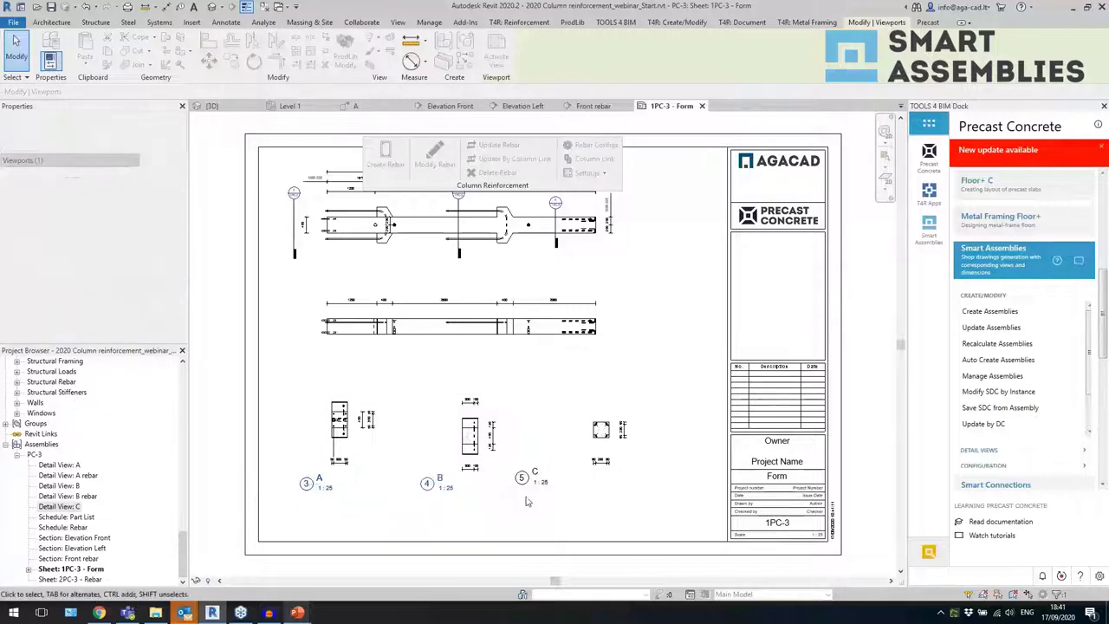
left_click_drag(531, 482, 580, 481)
left_click(592, 516)
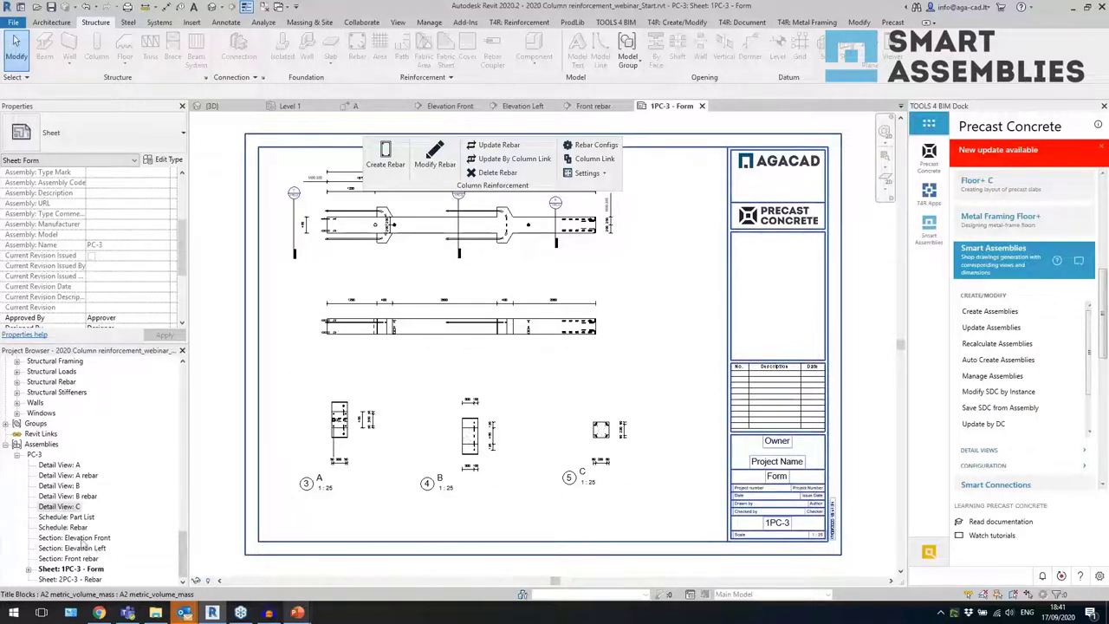
- Place the Part List schedule on the Form sheet, in the lower corner of the drawing area beside the title block
left_click(82, 517)
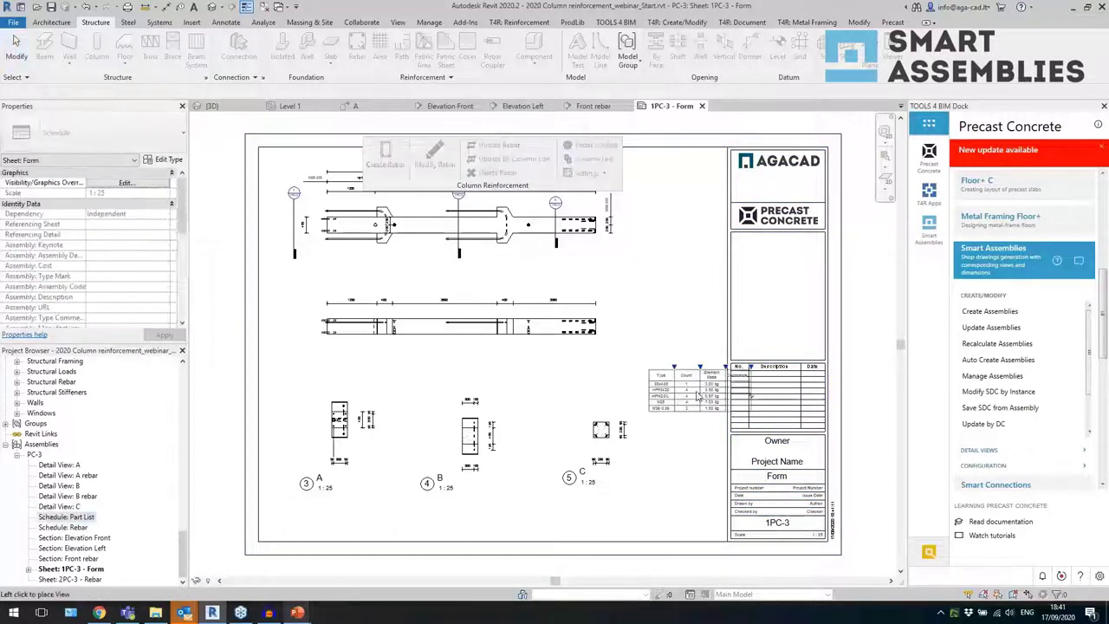
left_click(673, 516)
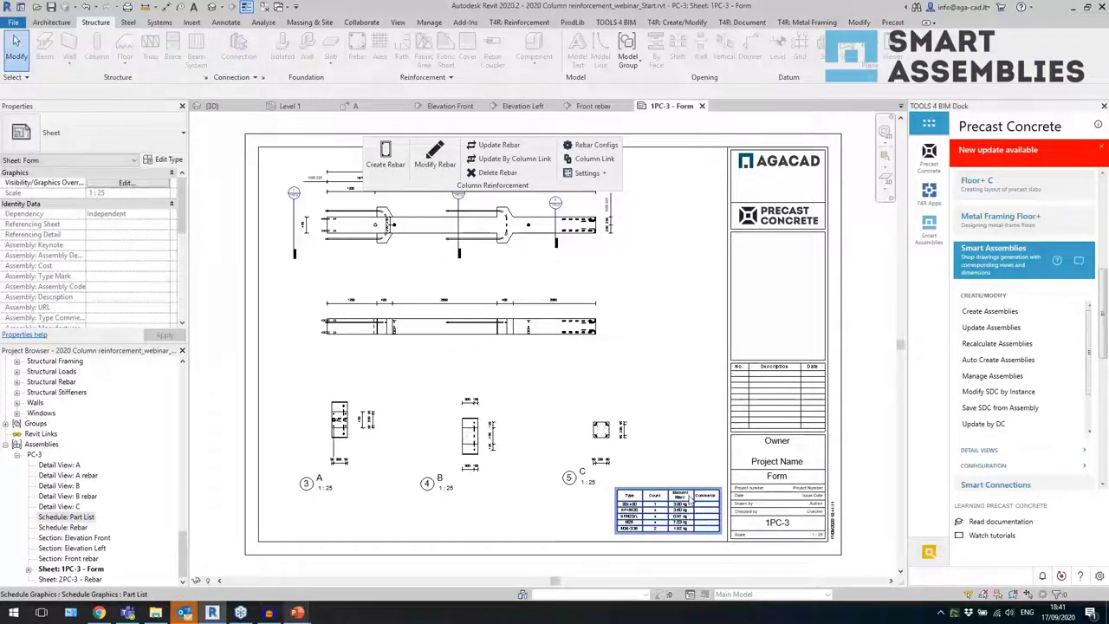
left_click_drag(689, 501, 691, 524)
left_click(668, 379)
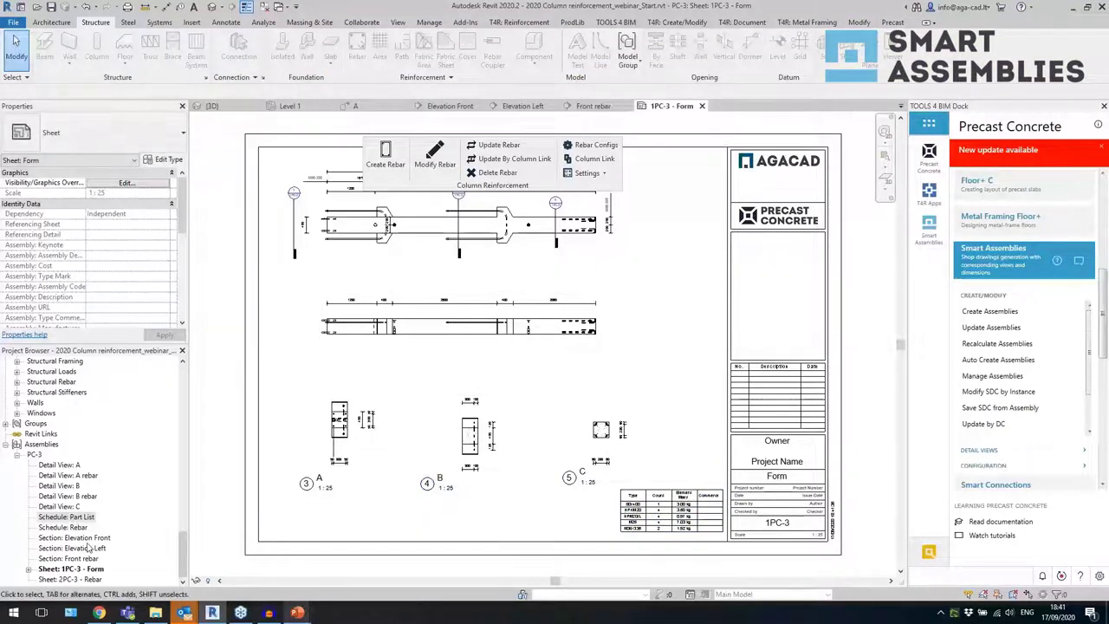
- Open the 2PC-3 - Rebar sheet, place the Front rebar section across its upper part, and change that viewport to No Title
double_click(87, 579)
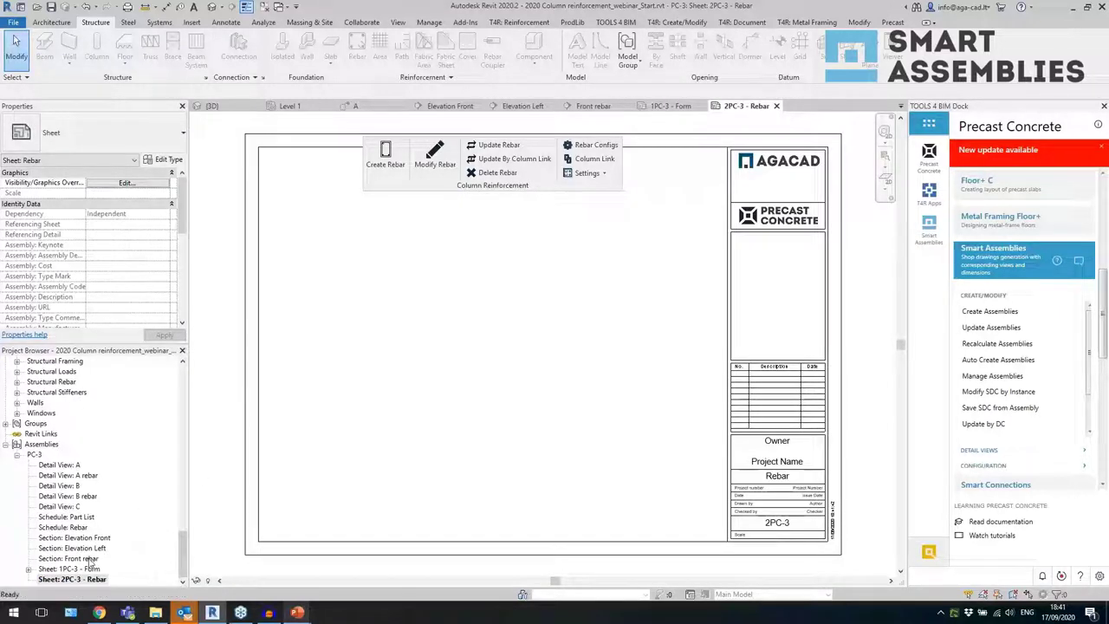
left_click_drag(91, 559, 480, 242)
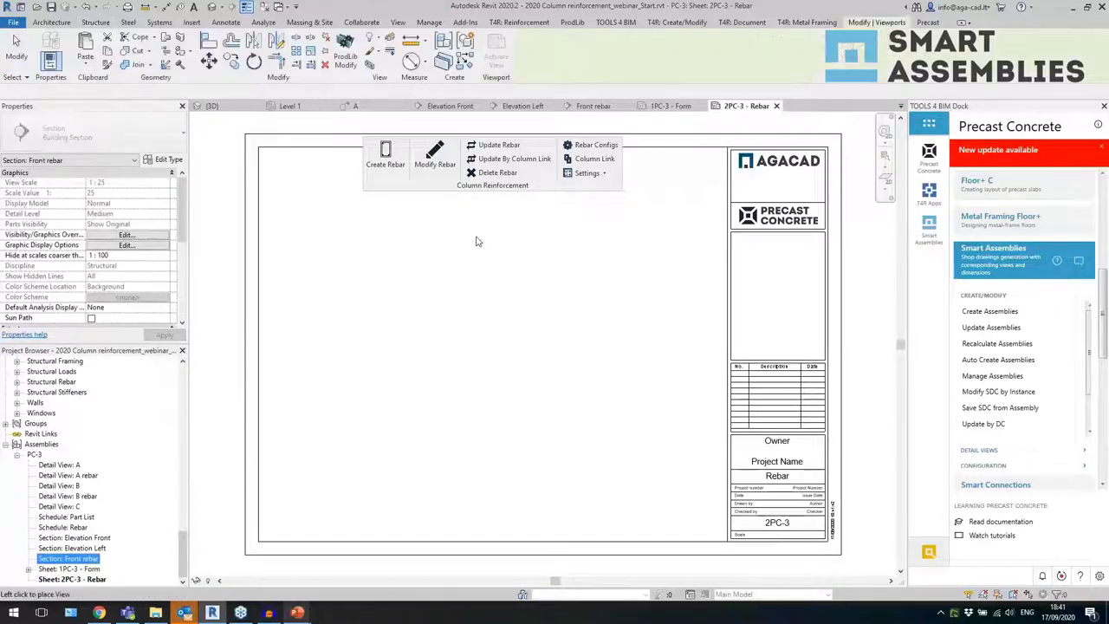
left_click(472, 317)
left_click(135, 143)
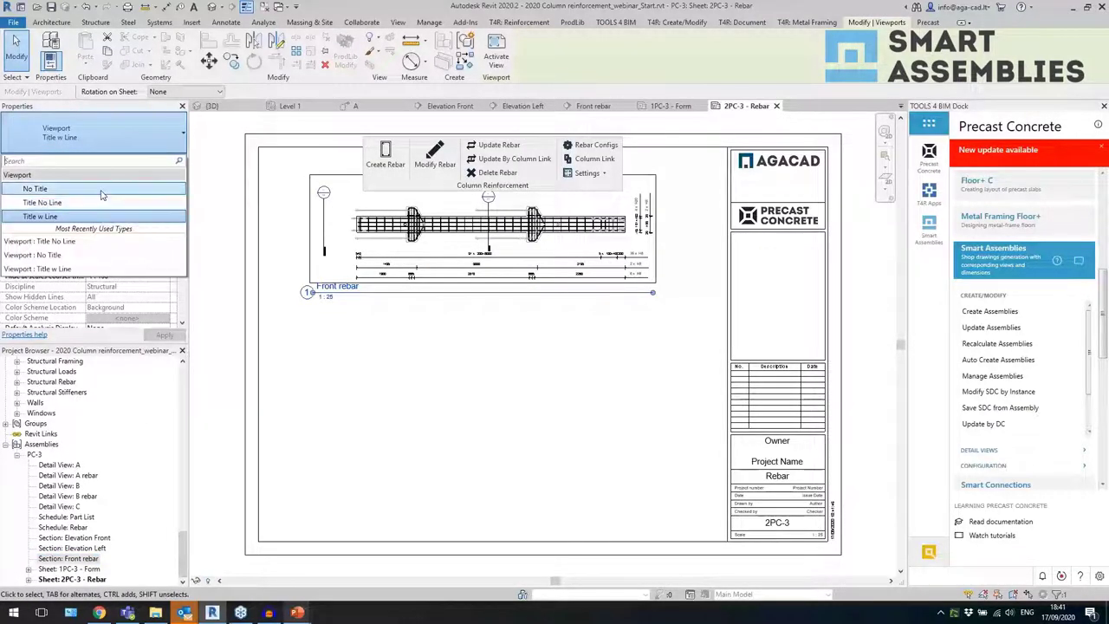
left_click(35, 188)
left_click(364, 397)
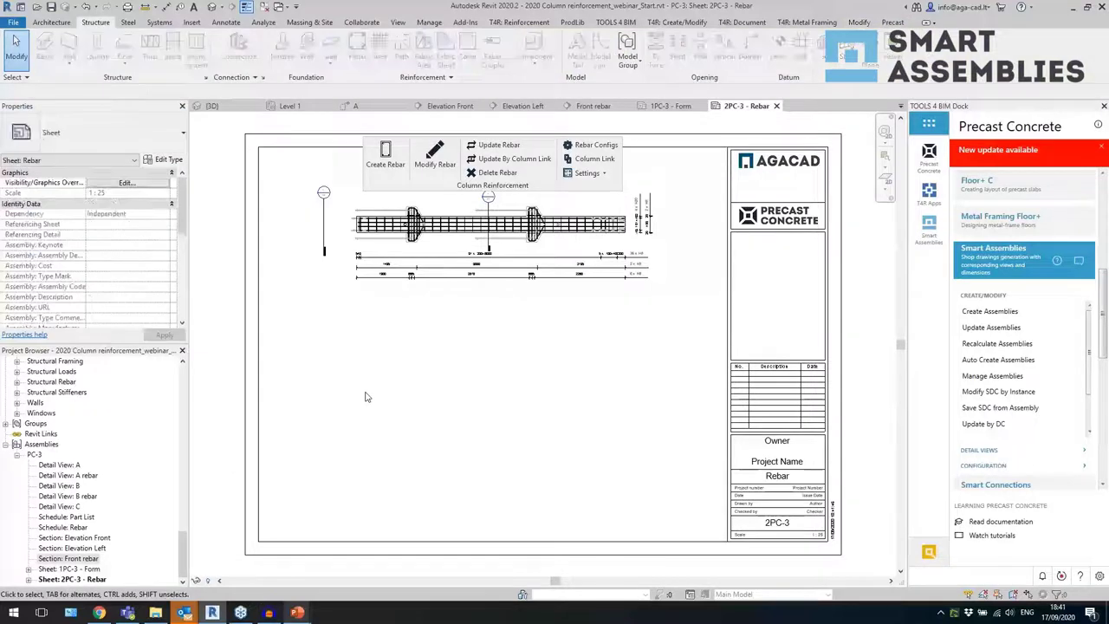
- Place the A rebar and B rebar detail views side by side below the Front rebar section
left_click(84, 476)
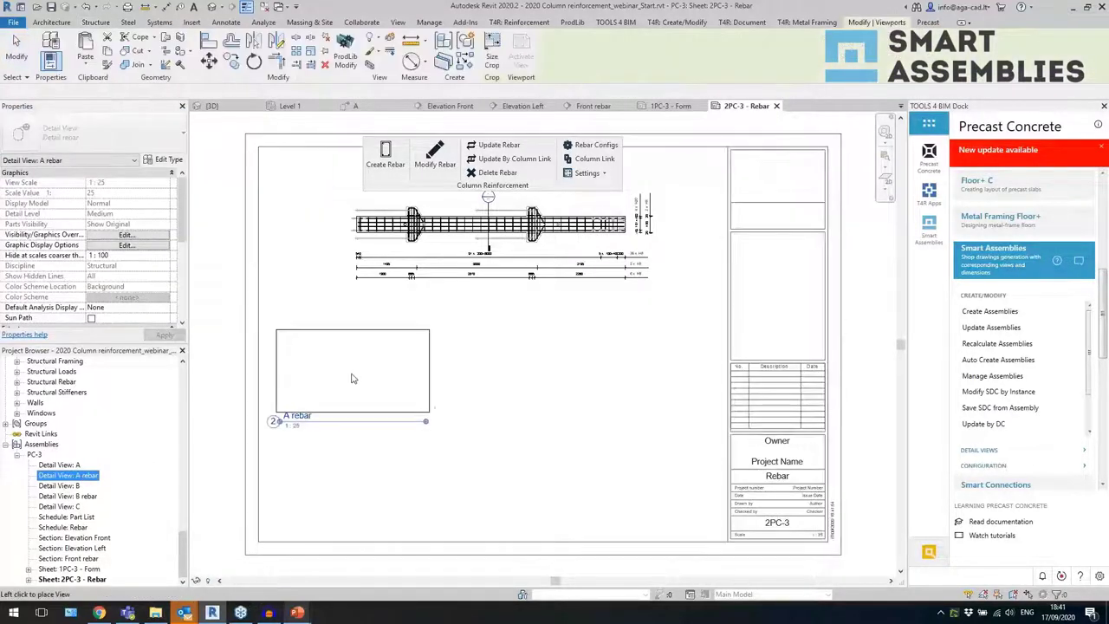
left_click(352, 387)
left_click(75, 497)
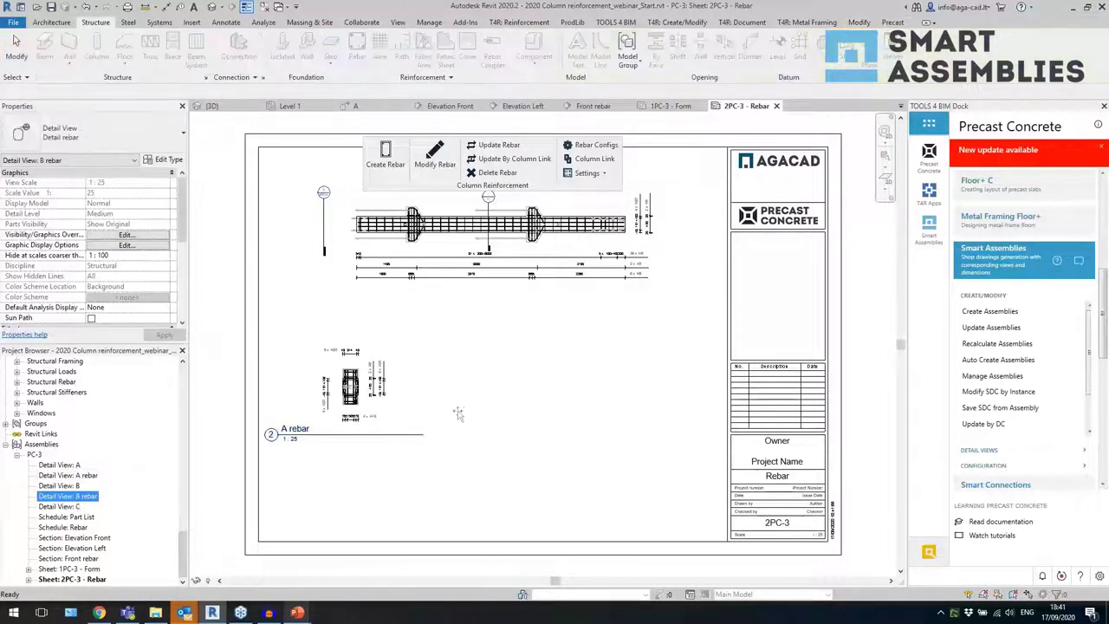
left_click(466, 392)
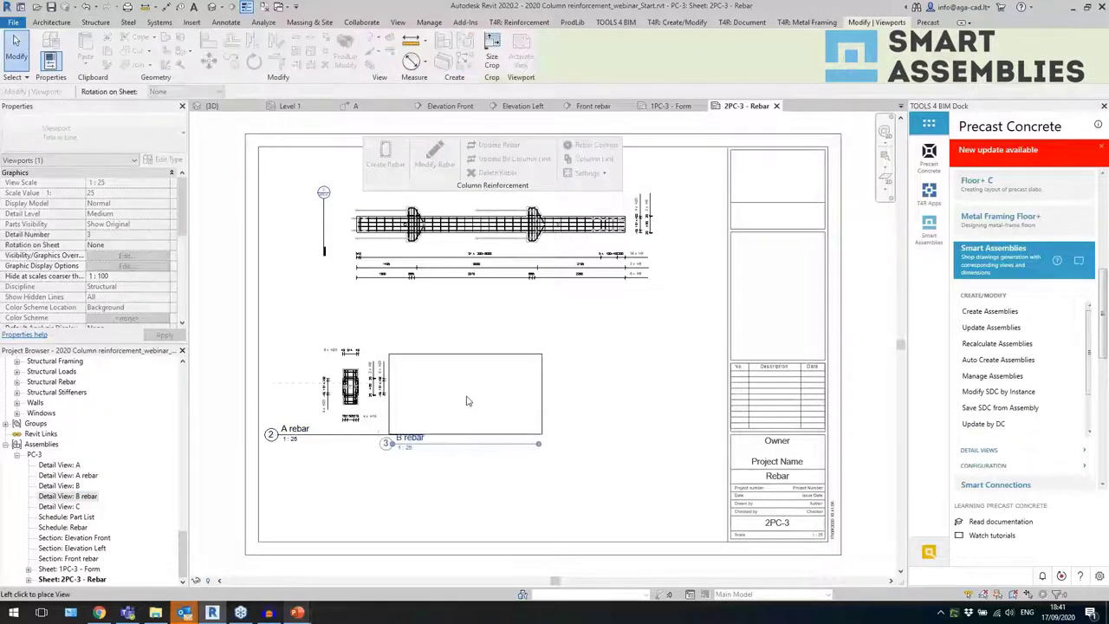
left_click(468, 386)
- Change the A rebar and B rebar viewports to Title No Line and move their titles directly beneath the drawings
mouse_move(466, 472)
left_mouse_down()
mouse_move(451, 438)
mouse_move(346, 381)
left_mouse_up()
left_click(102, 139)
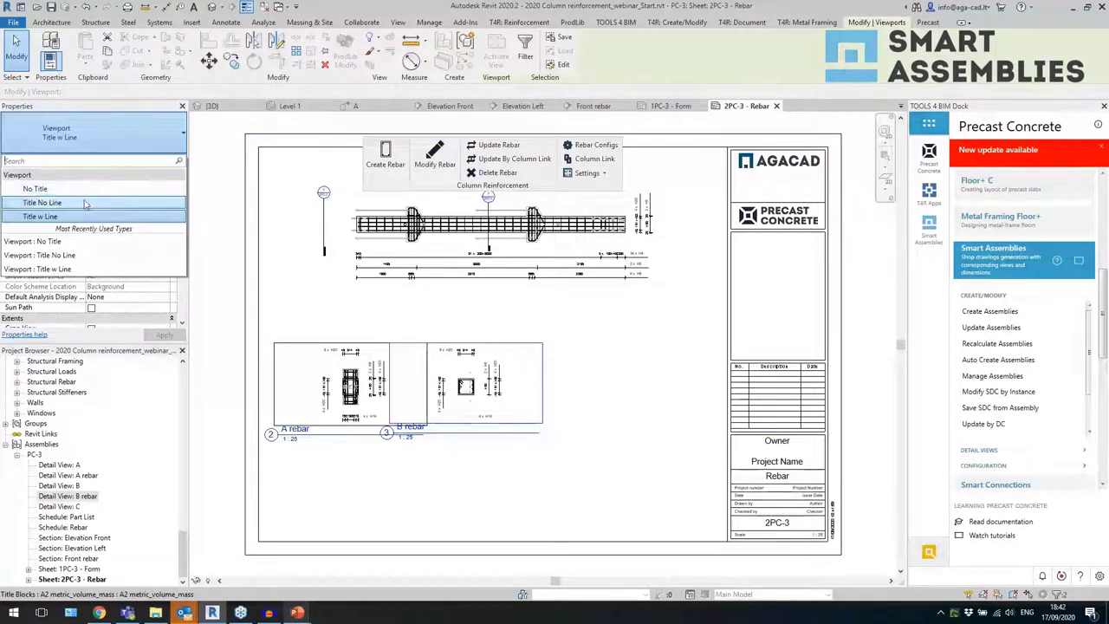
left_click(84, 202)
left_click(412, 450)
left_click_drag(420, 440, 456, 445)
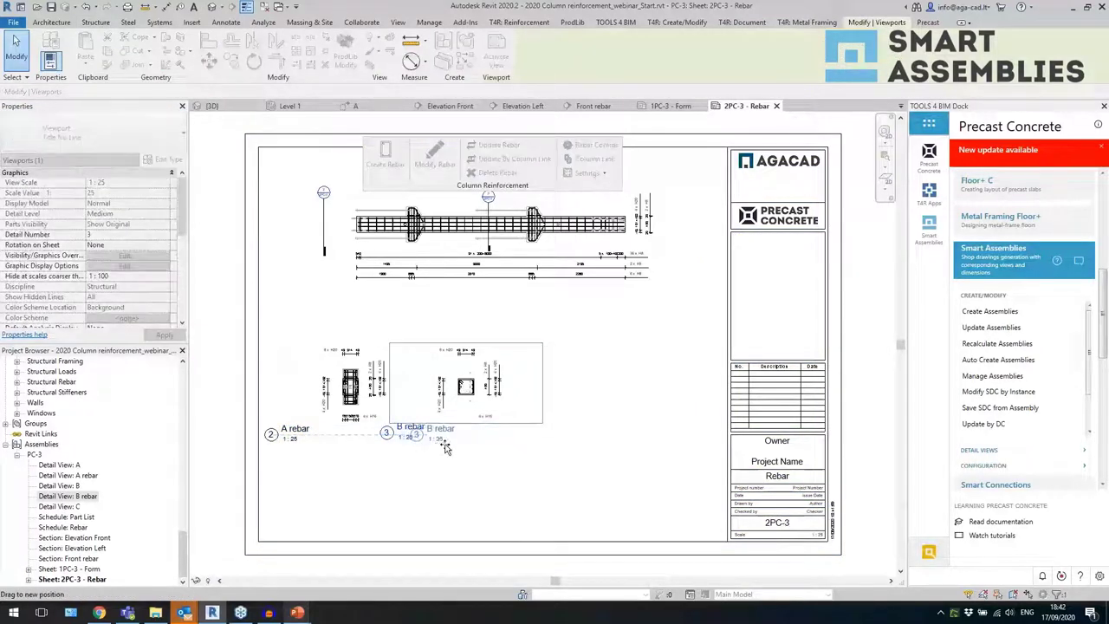
left_click(295, 437)
left_click_drag(294, 438, 317, 438)
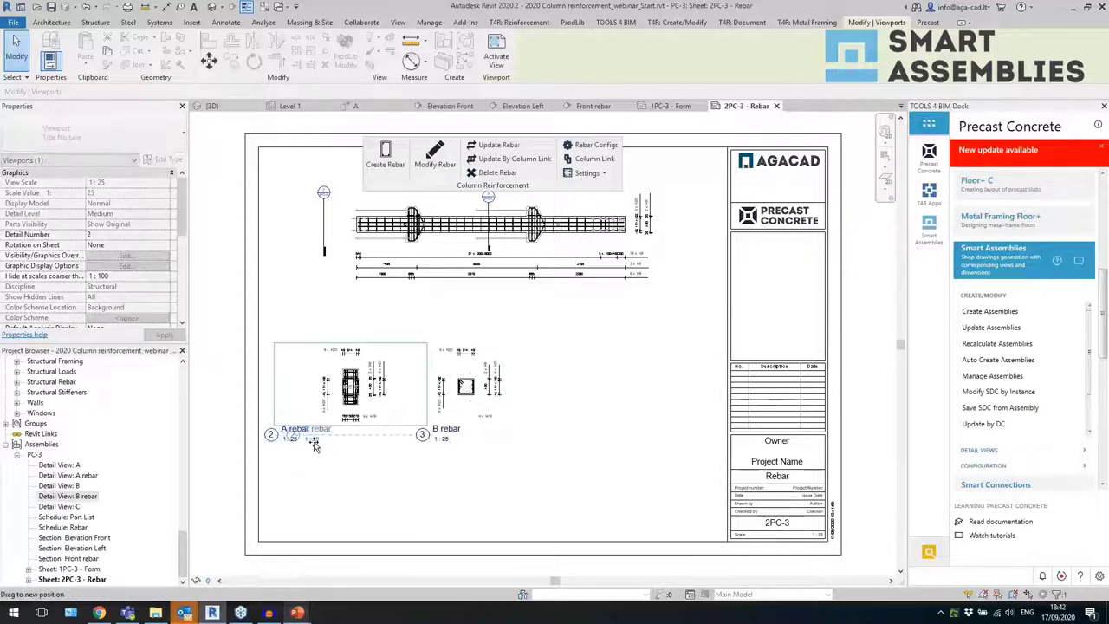
left_click(366, 481)
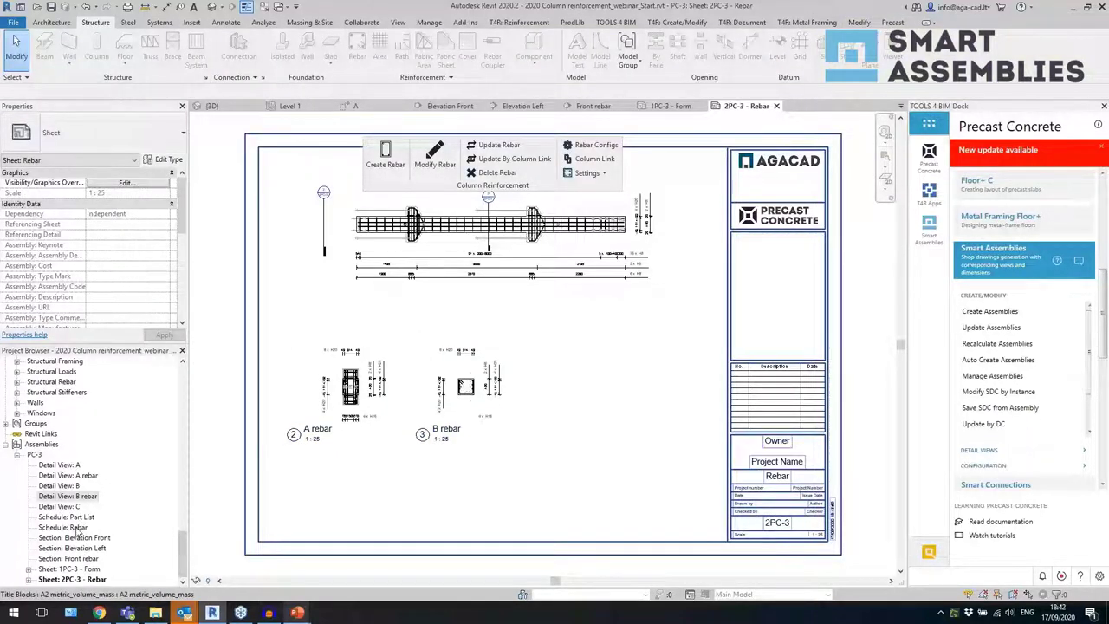
- Place the Rebar schedule between the detail views and the title block, and shift both detail viewports away from it
left_click(76, 529)
left_click_drag(573, 410, 580, 409)
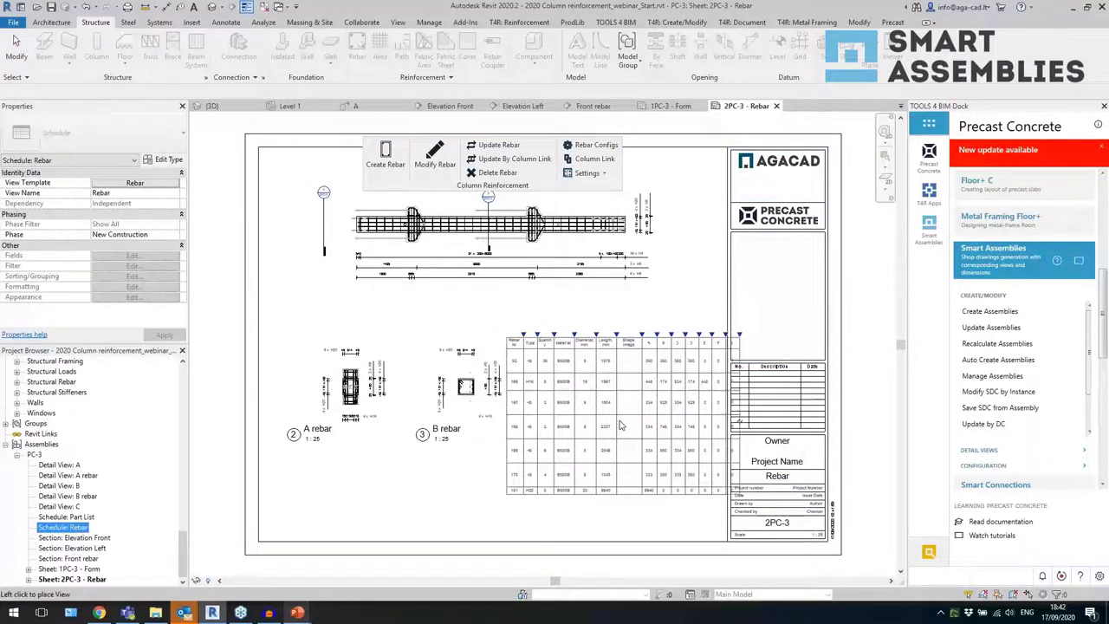
left_click(608, 427)
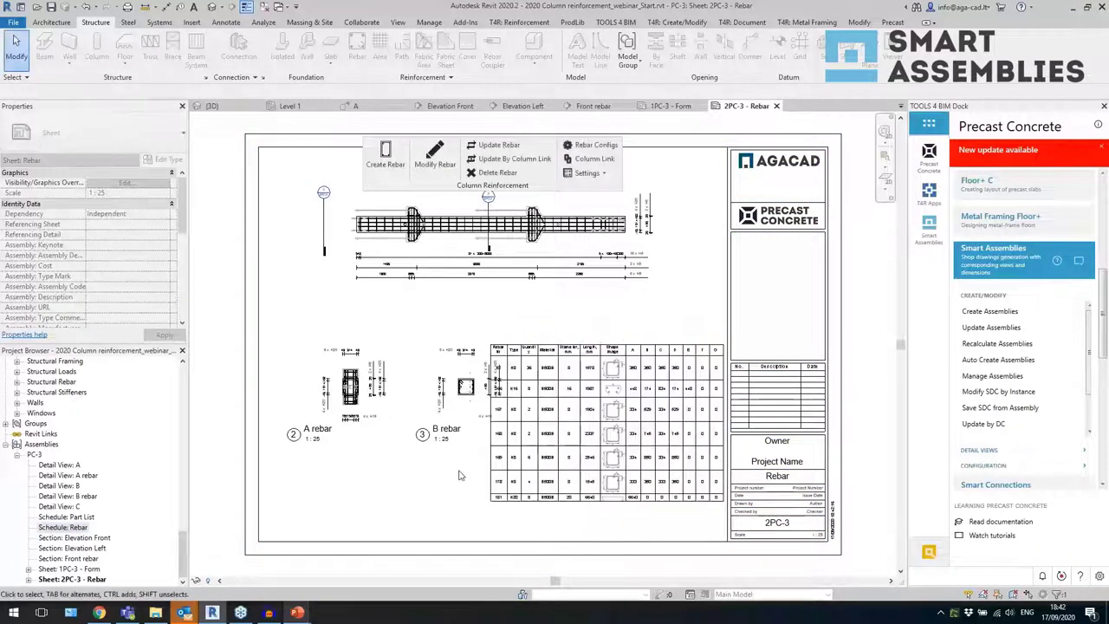
left_click_drag(382, 412, 360, 412)
left_click(353, 478)
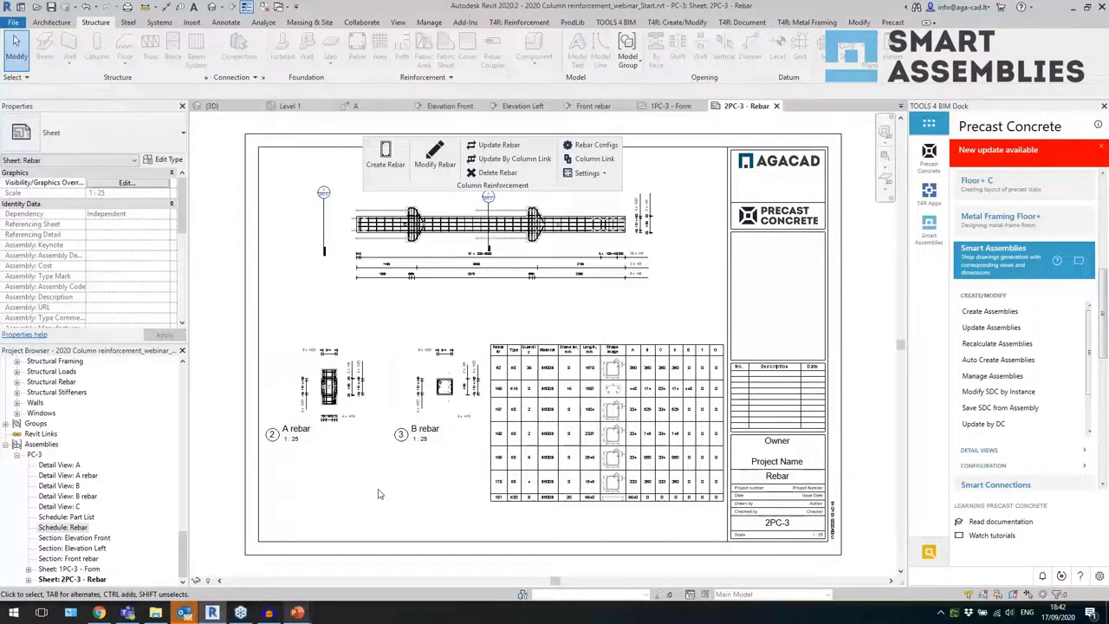
- In the Column shop drawing configuration, set the sheet templates to 1PC-3 - Form and 2PC-3 - Rebar, and save it
left_click(211, 8)
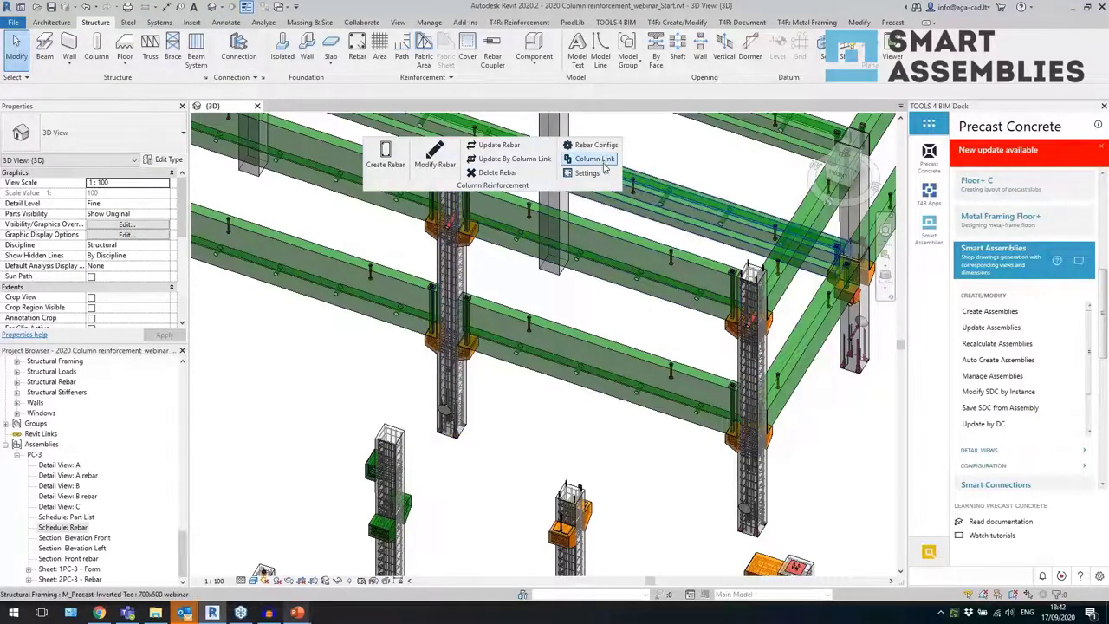
left_click(989, 466)
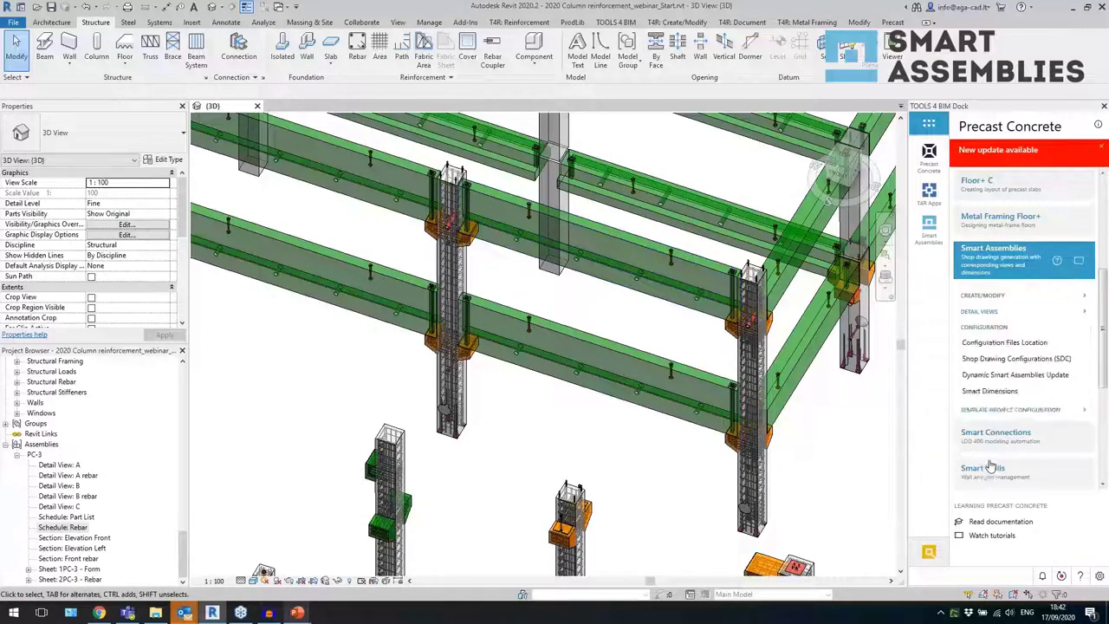
left_click(984, 330)
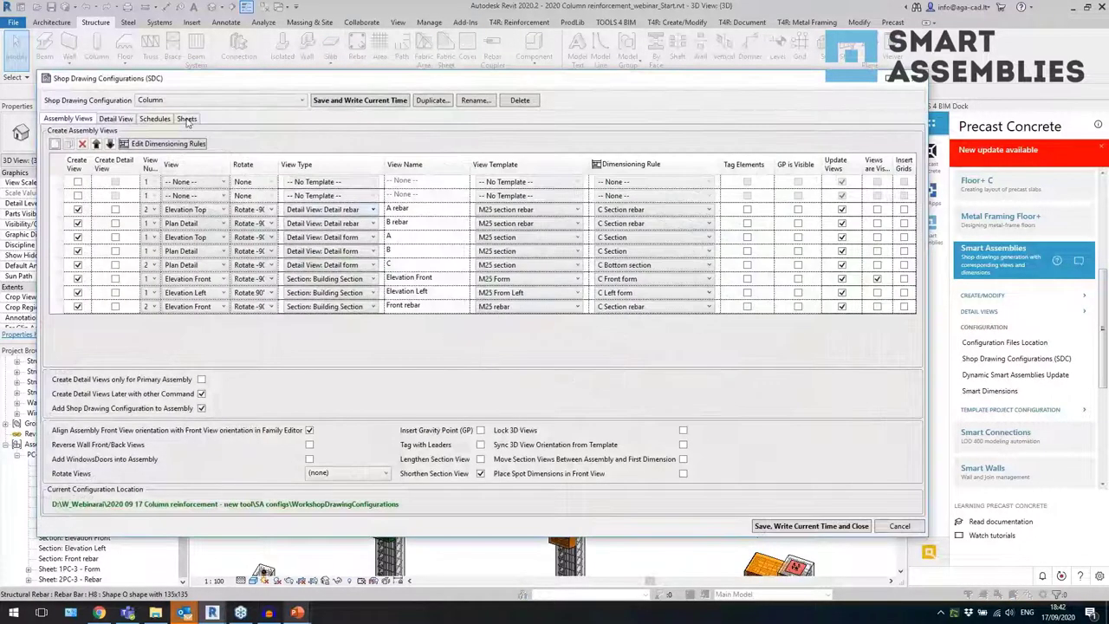
left_click(186, 119)
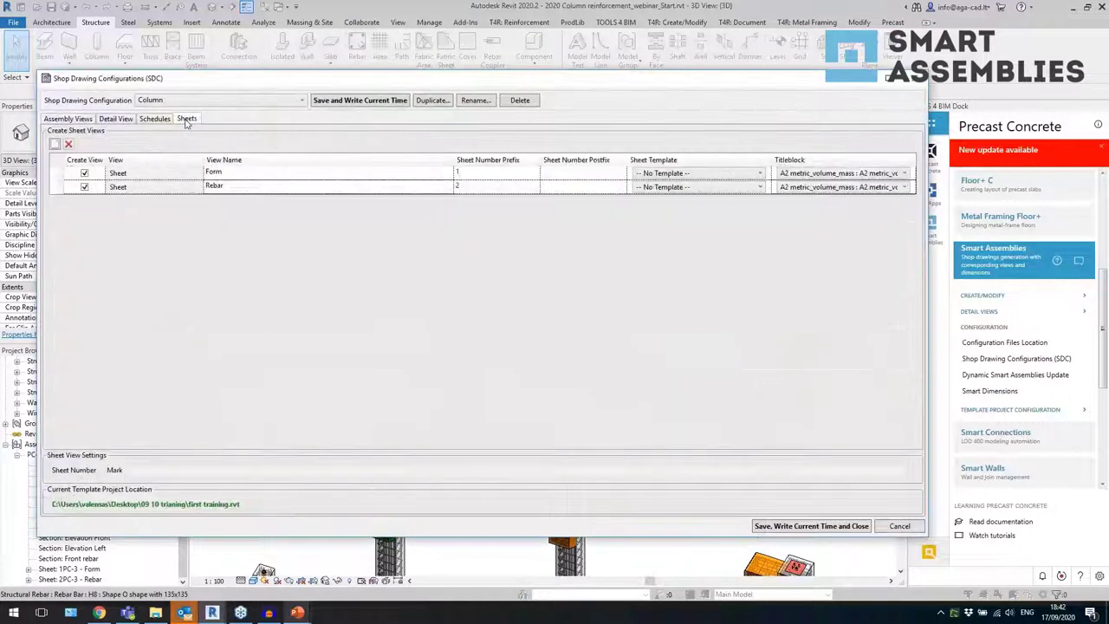
left_click(728, 174)
left_click(697, 197)
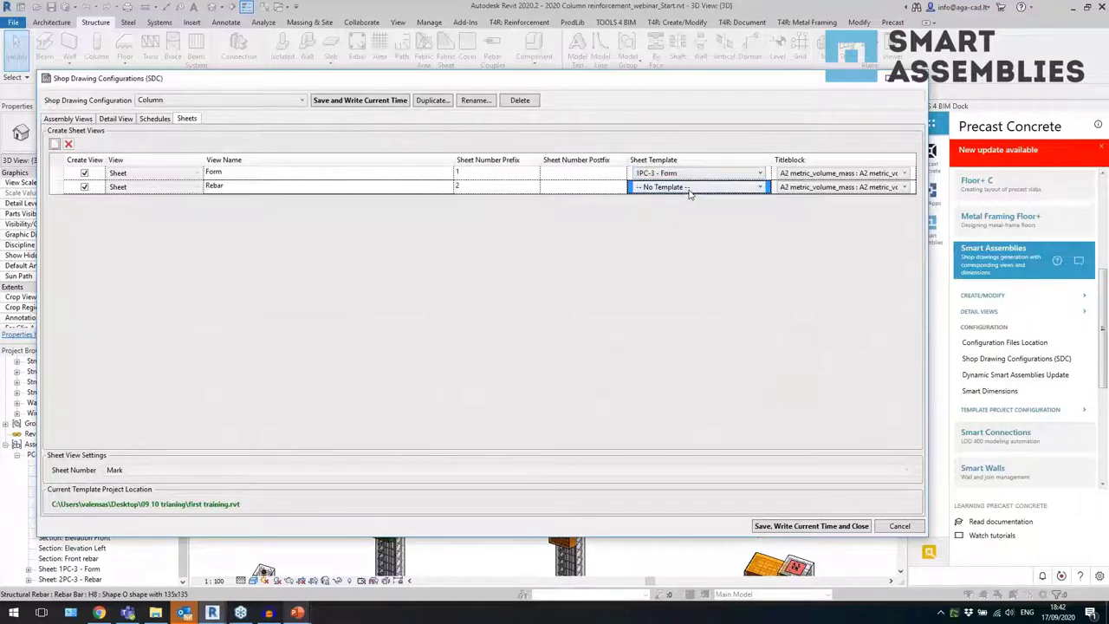
left_click(690, 193)
left_click(688, 219)
left_click(786, 526)
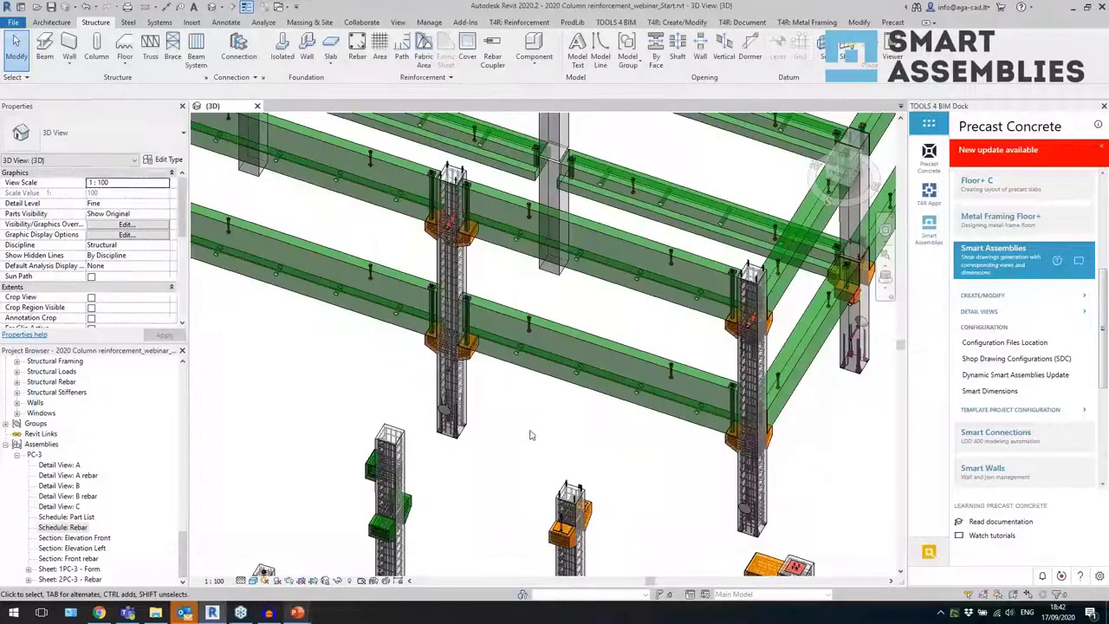
- Create an assembly for the 400x400 column at A-4 using the Column shop drawing configuration
left_click(772, 512)
left_click(987, 297)
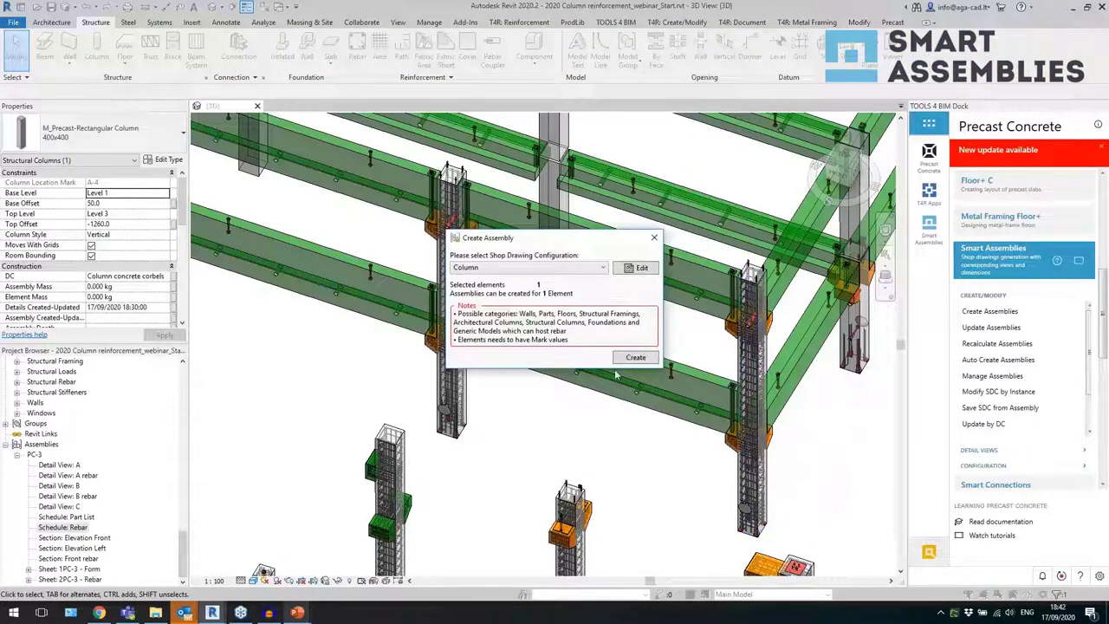
left_click(634, 358)
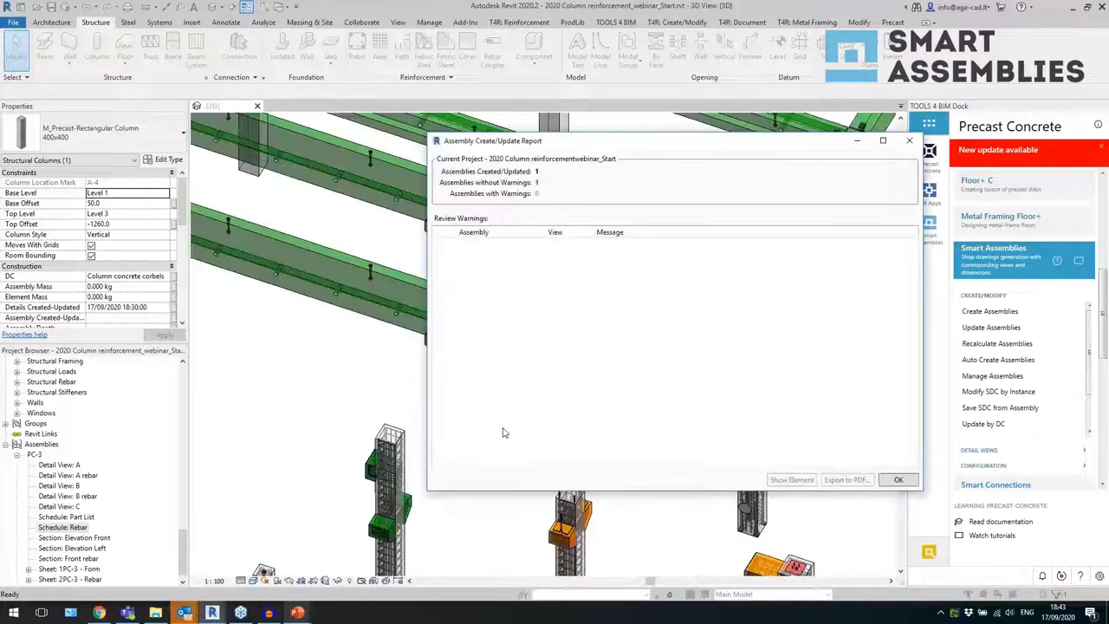
left_click(899, 479)
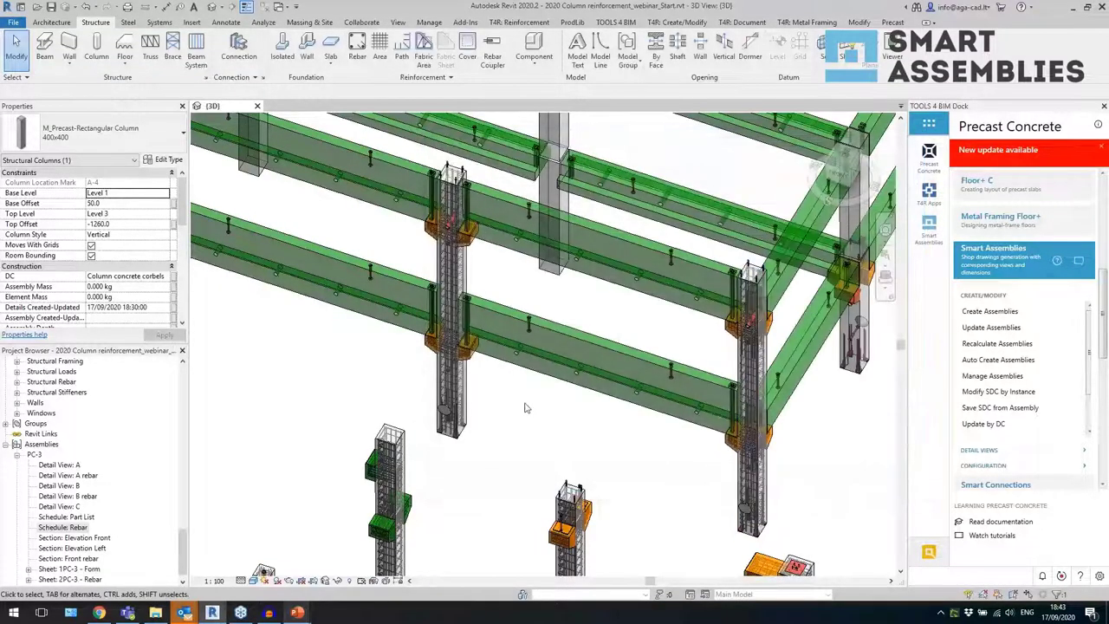
- Select the two column assemblies in turn to compare them, and open the PC-4 assembly's Form sheet
left_click(469, 400)
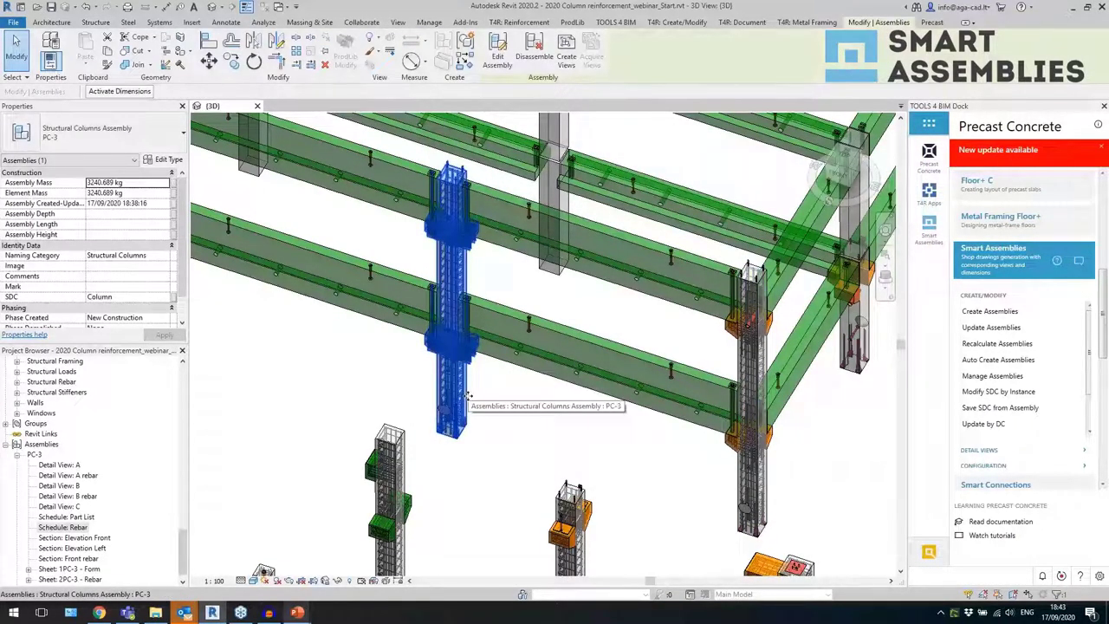
left_click(624, 436)
left_click(755, 486)
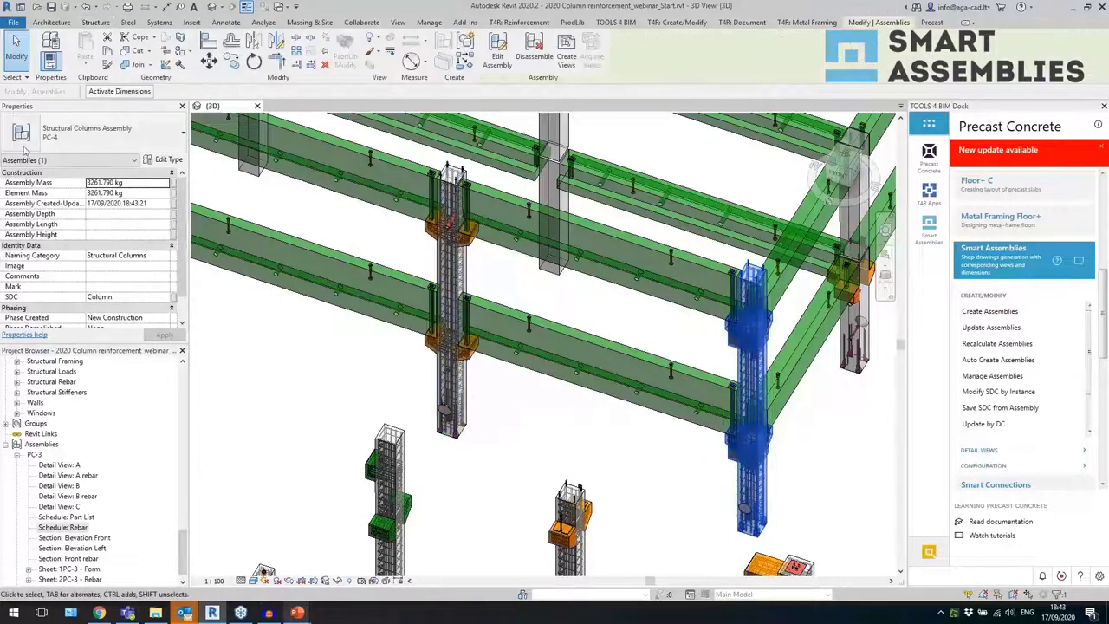
scroll(130, 520, "down", 1)
left_click(40, 579)
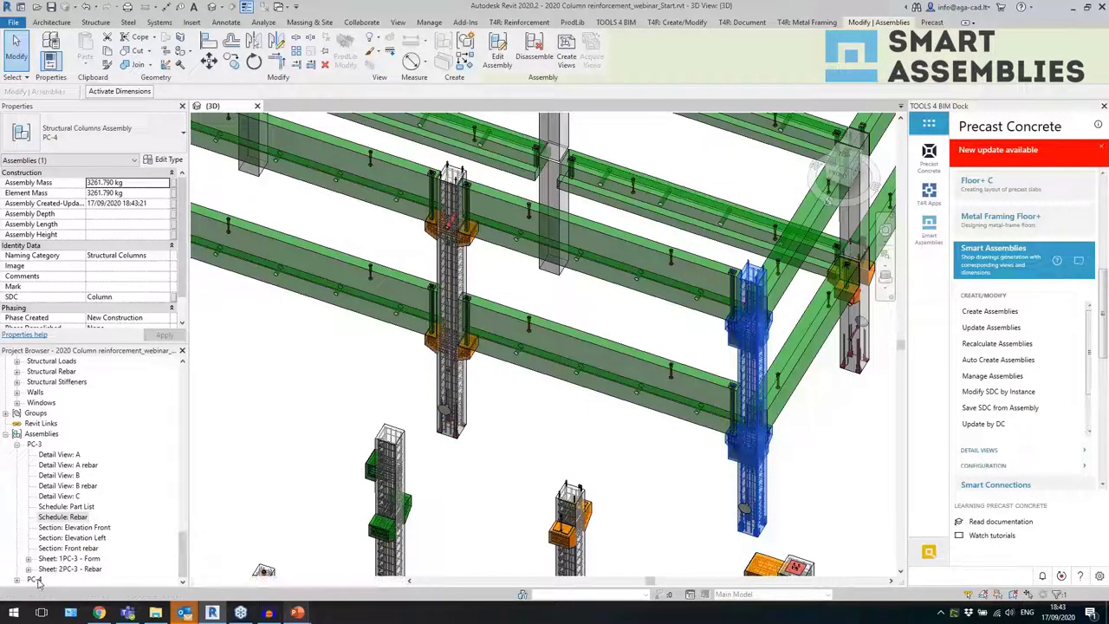
left_click(72, 570)
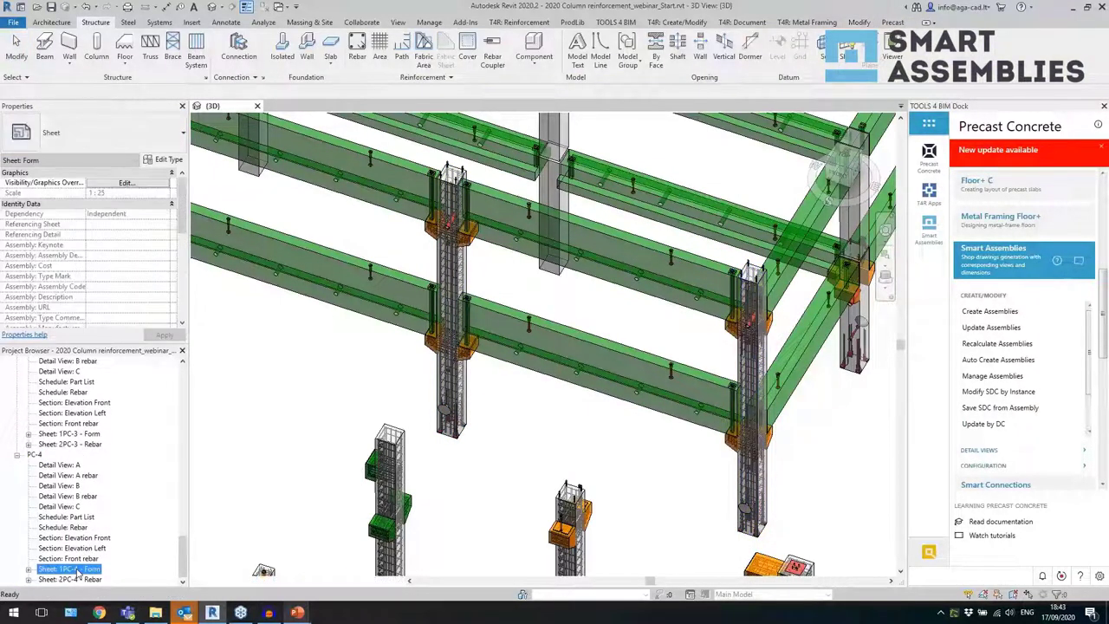
left_click(398, 510)
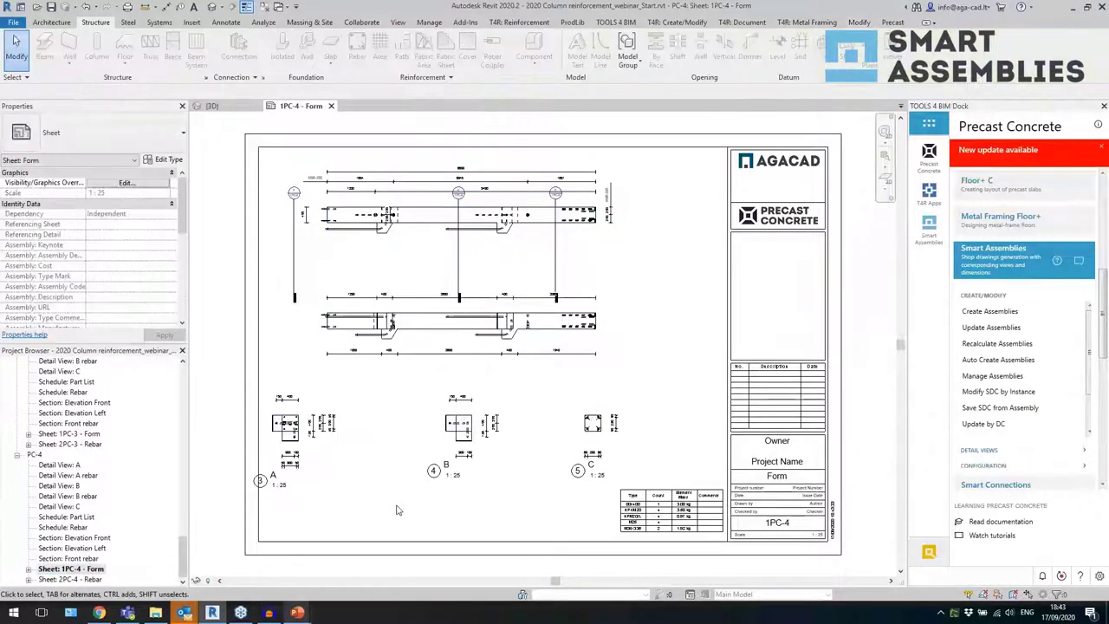
- Move detail views A, B and C closer together in their row below the elevations on the PC-4 Form sheet
left_click(312, 438)
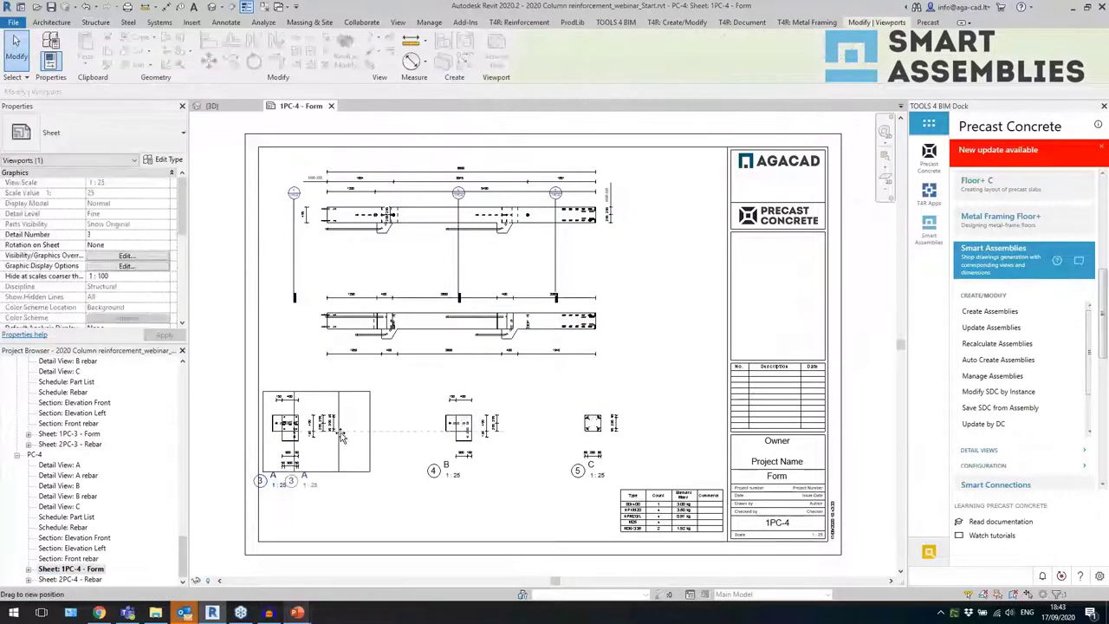
left_click(390, 516)
scroll(399, 508, "up", 2)
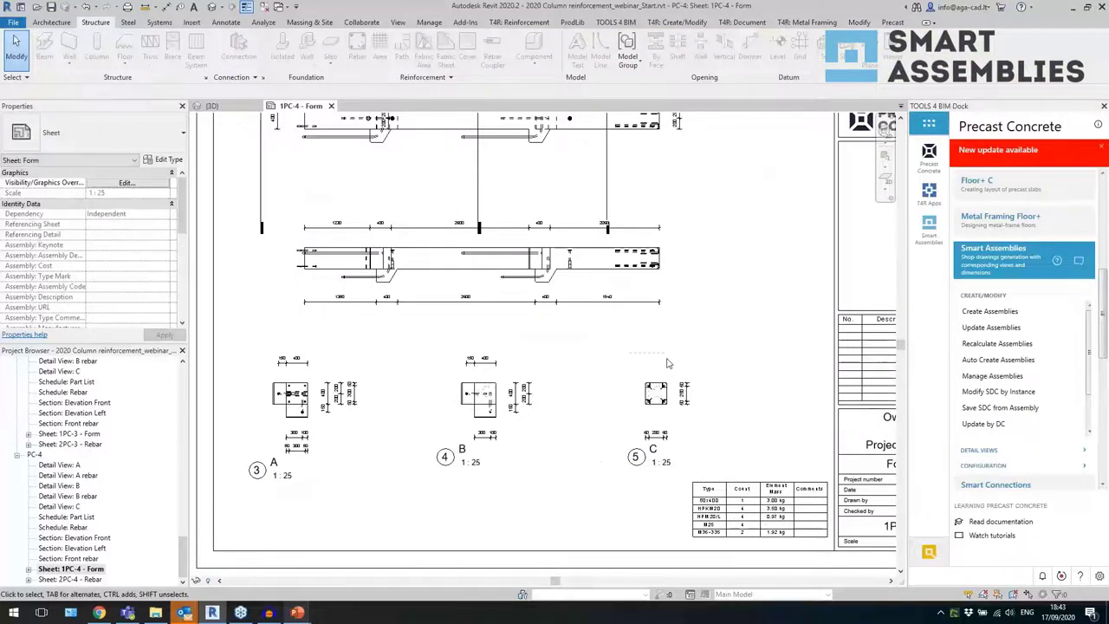
left_click_drag(669, 356, 466, 418)
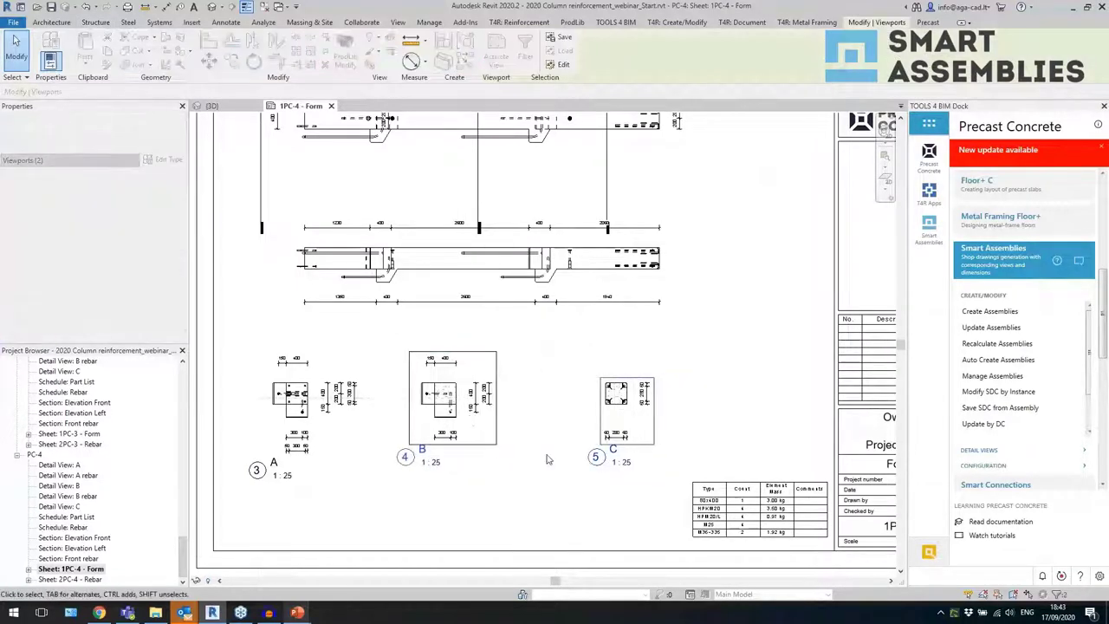
left_click(564, 471)
left_click_drag(643, 414, 603, 413)
left_click(714, 422)
scroll(388, 501, "up", 2)
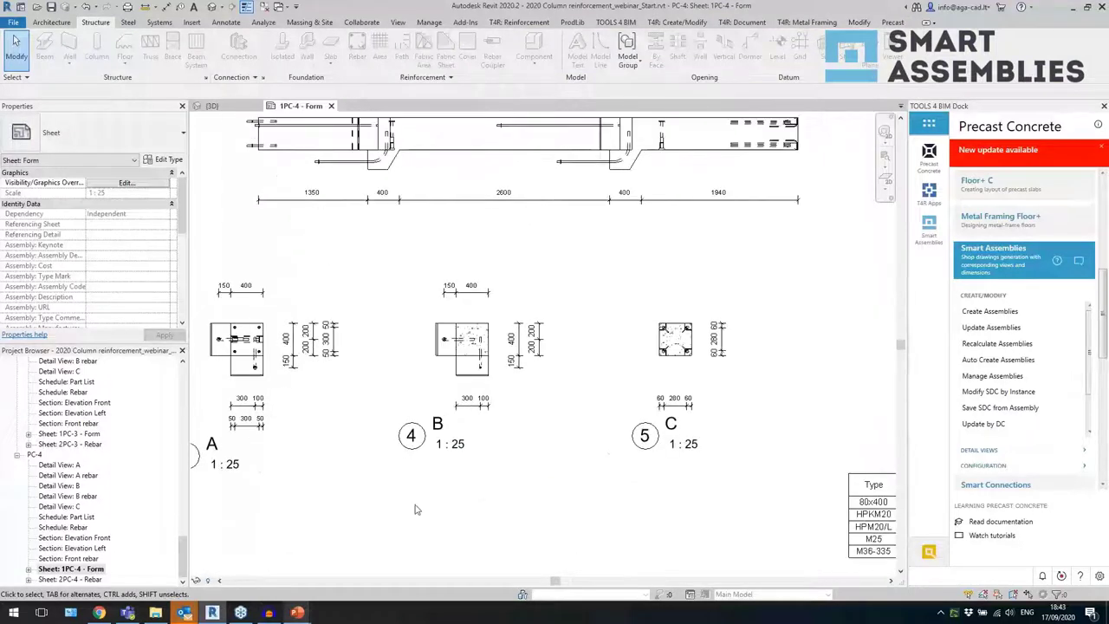
- Activate the lower elevation on the PC-4 Form sheet, examine the dimension string below the column, and deactivate the view
scroll(419, 510, "down", 3)
scroll(448, 325, "up", 4)
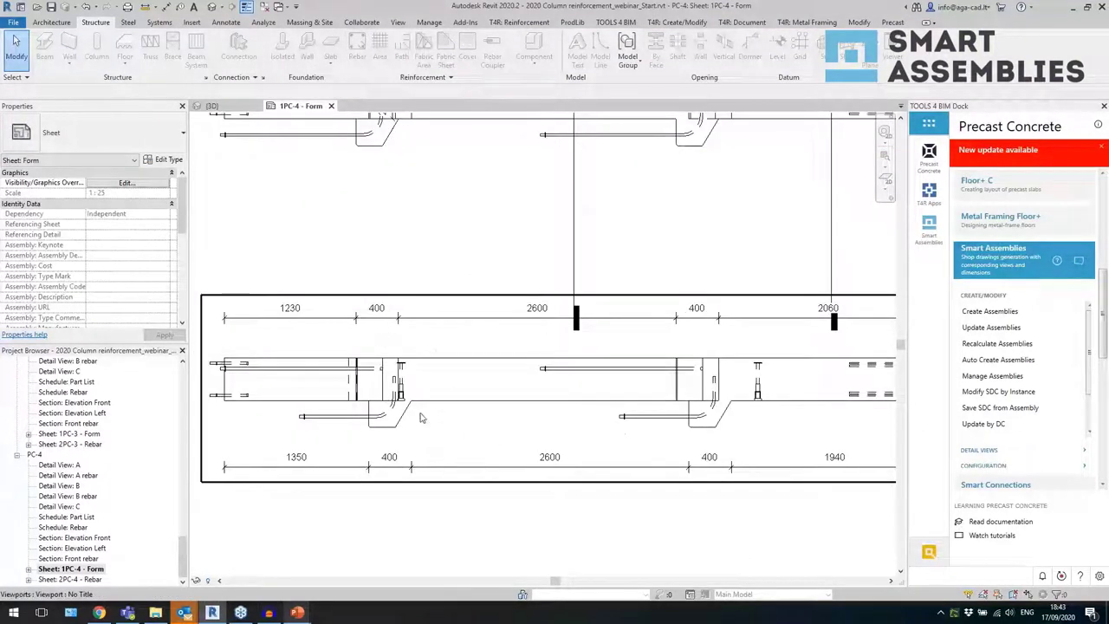
double_click(415, 453)
left_click(409, 463)
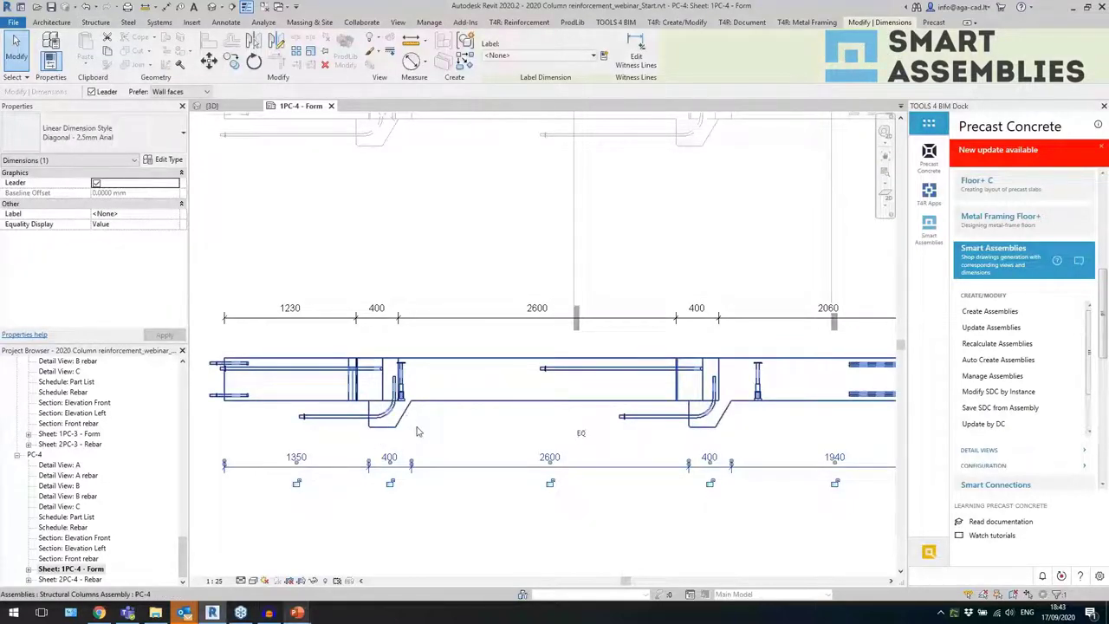
scroll(438, 357, "down", 4)
double_click(272, 436)
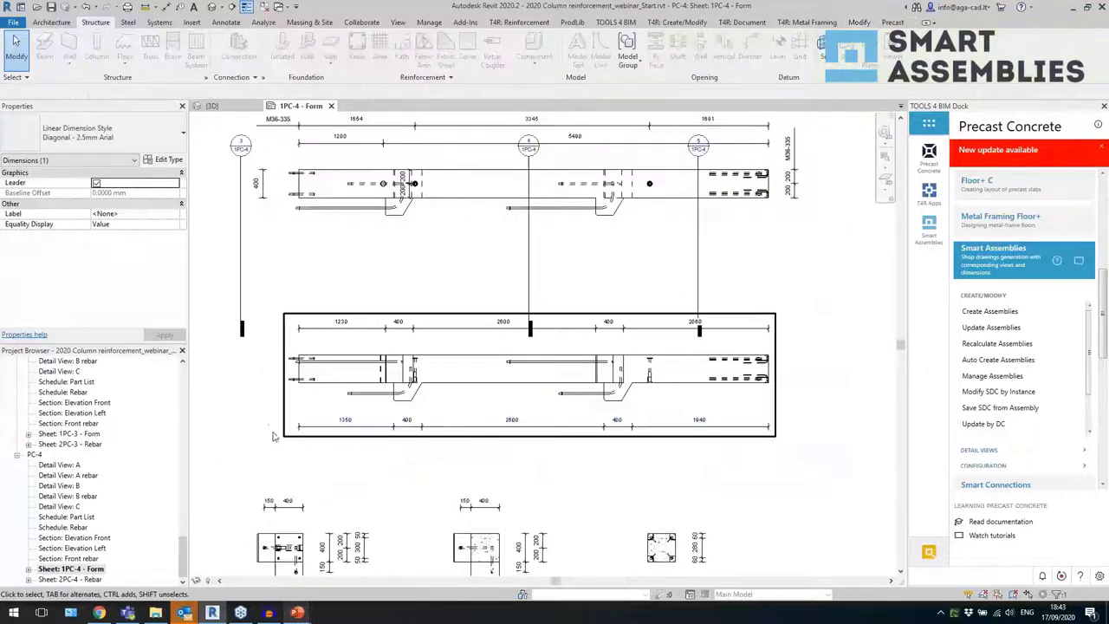
- Activate the Elevation Front view on the PC-4 Form sheet and examine each dimension string above the column
scroll(399, 271, "up", 6)
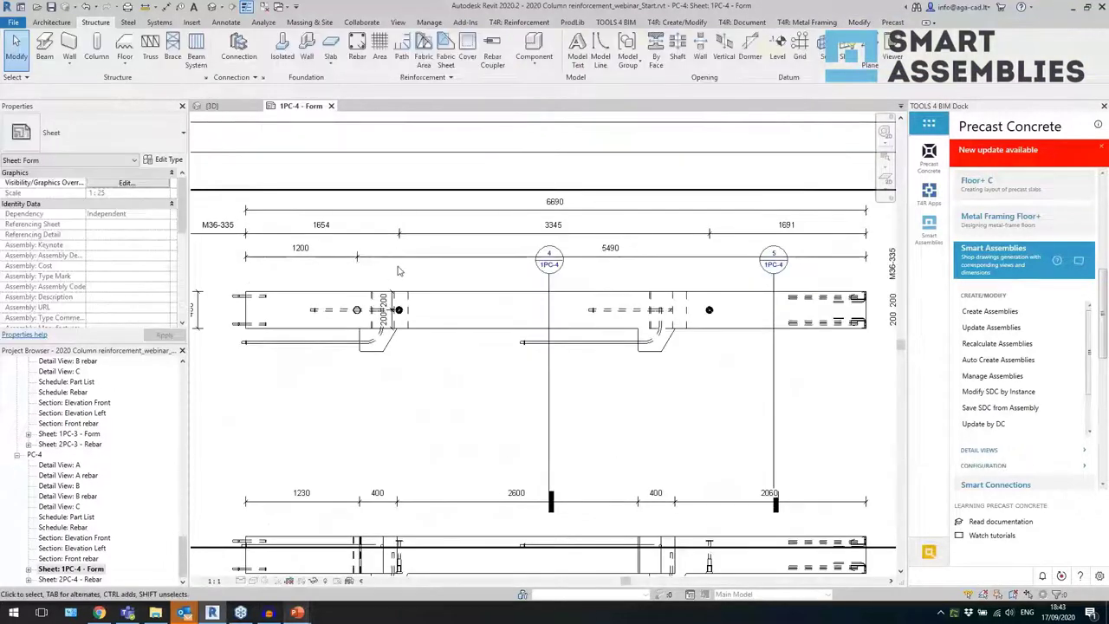
double_click(398, 267)
left_click(411, 234)
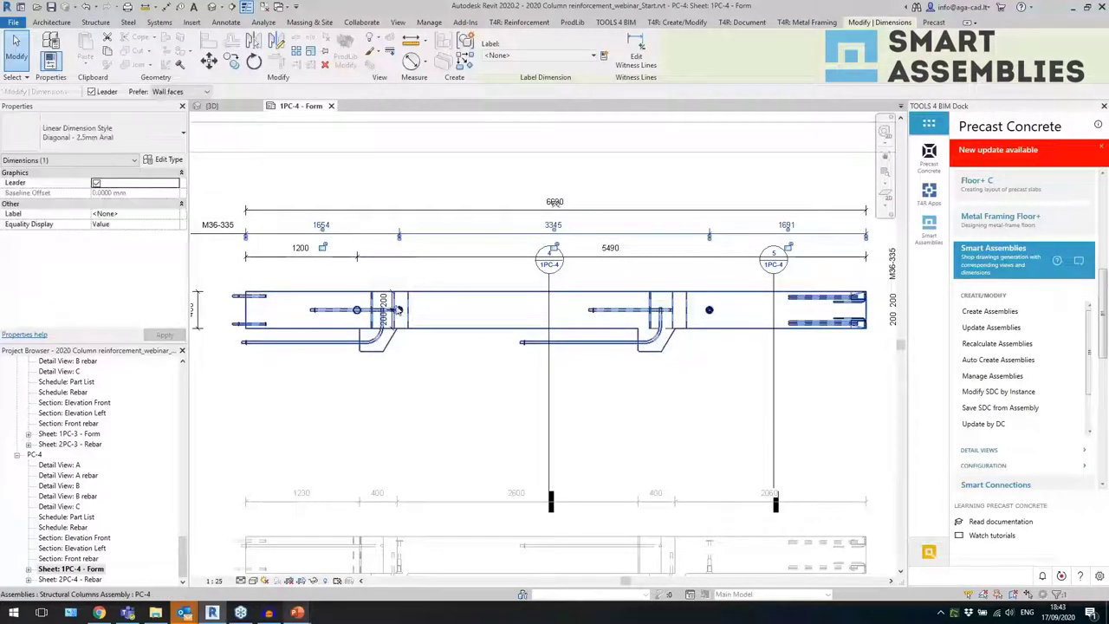
left_click(358, 309)
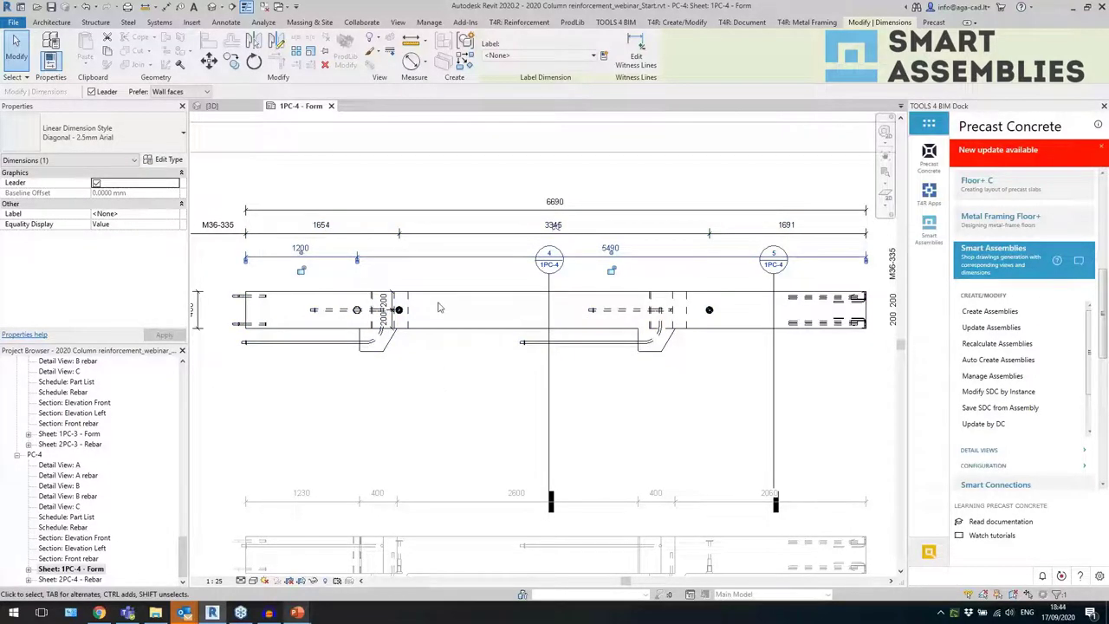
scroll(431, 263, "down", 1)
left_click(440, 230)
left_click(440, 223)
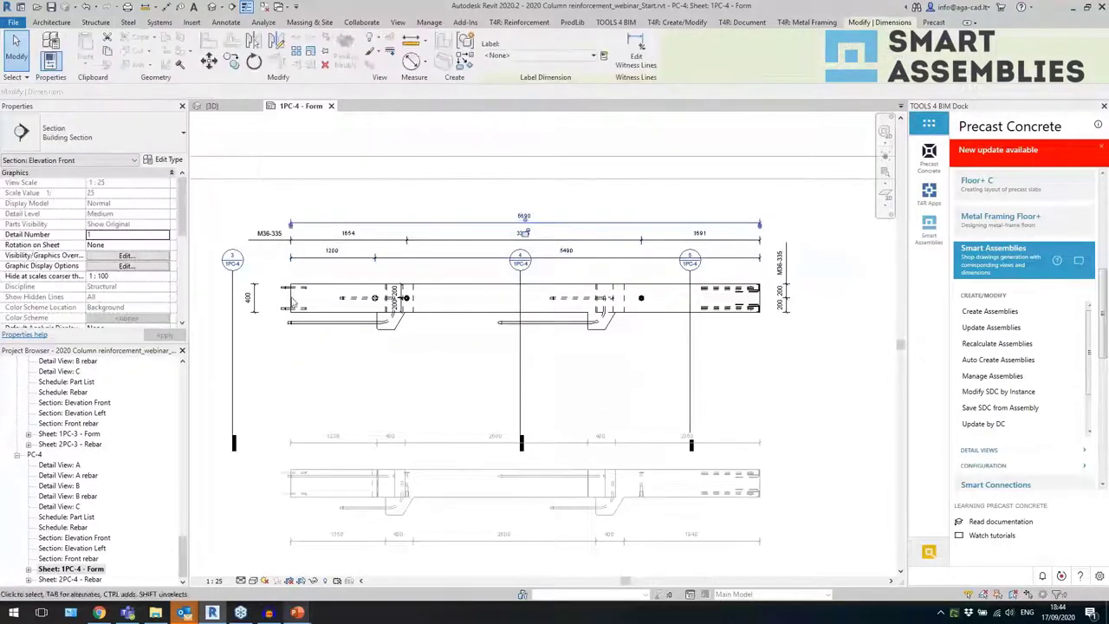
- Shorten the three section lines in the Elevation Front view to end just below the column, and deactivate the view
left_click(261, 308)
scroll(494, 251, "down", 1)
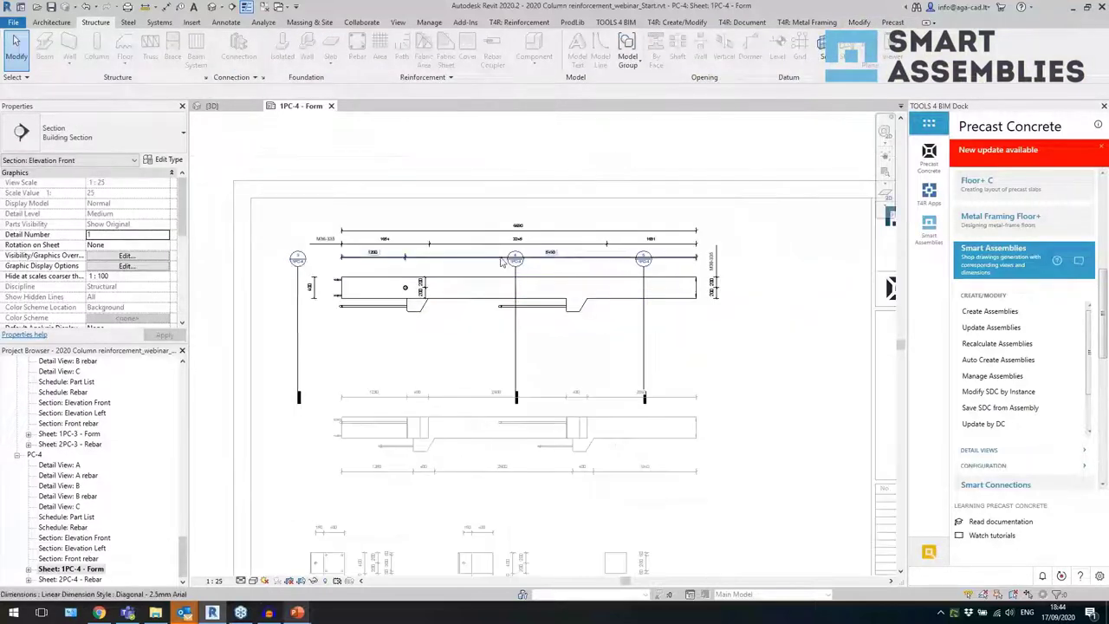
left_click(301, 358)
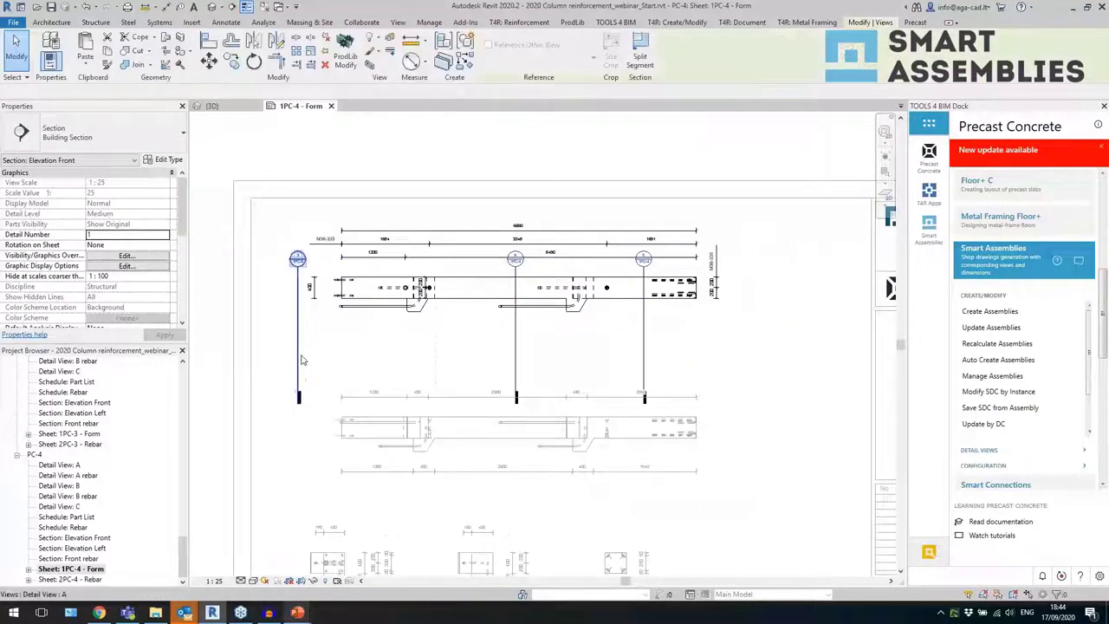
left_click_drag(306, 327, 306, 329)
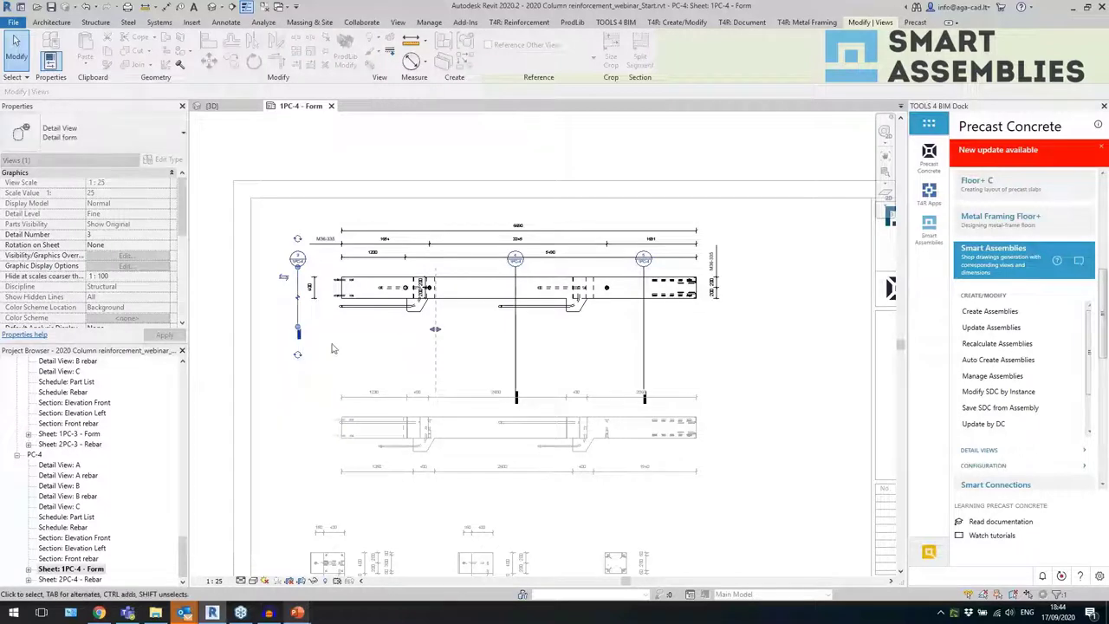
left_click(516, 377)
left_click_drag(517, 390, 516, 332)
left_click(643, 365)
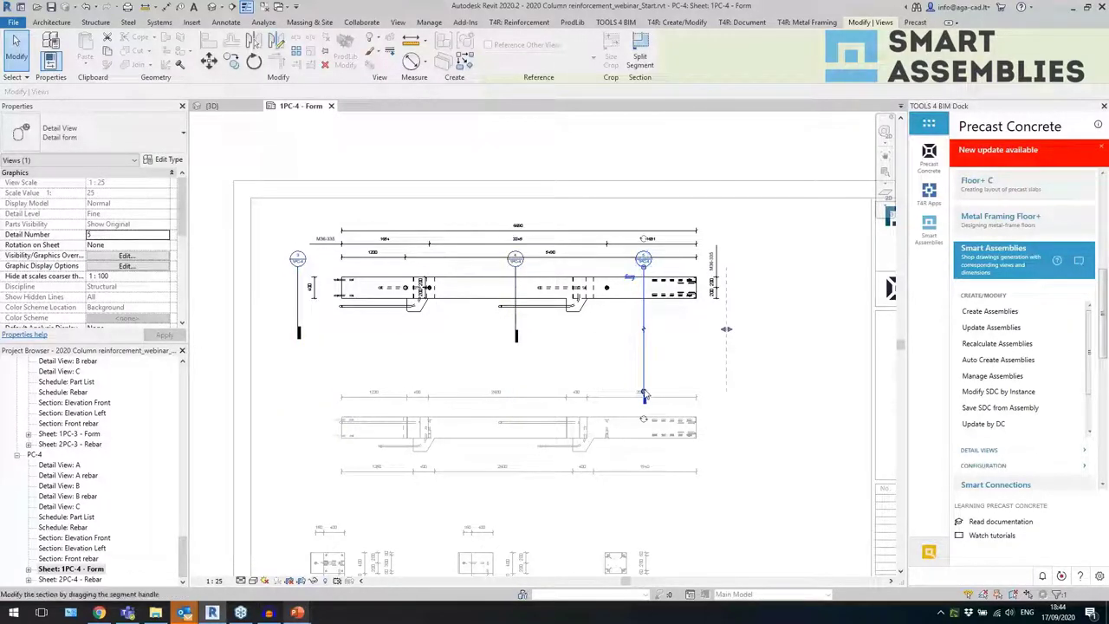
left_click_drag(644, 391, 644, 330)
double_click(776, 369)
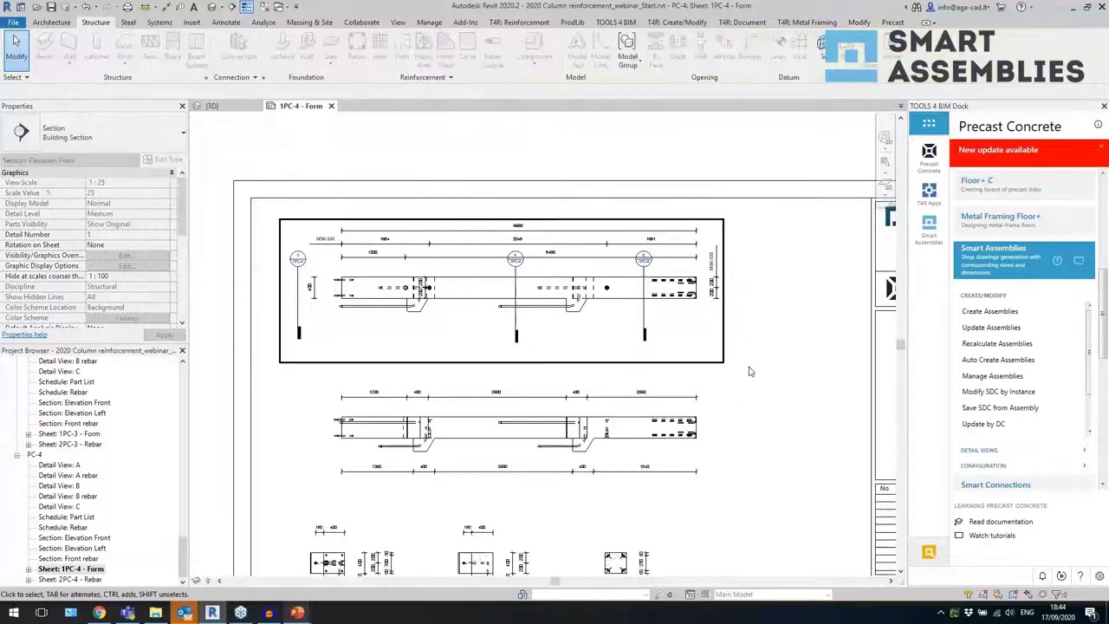
- Examine the Part List schedule and the overall layout of the PC-4 Form sheet
scroll(541, 292, "down", 5)
scroll(644, 402, "up", 2)
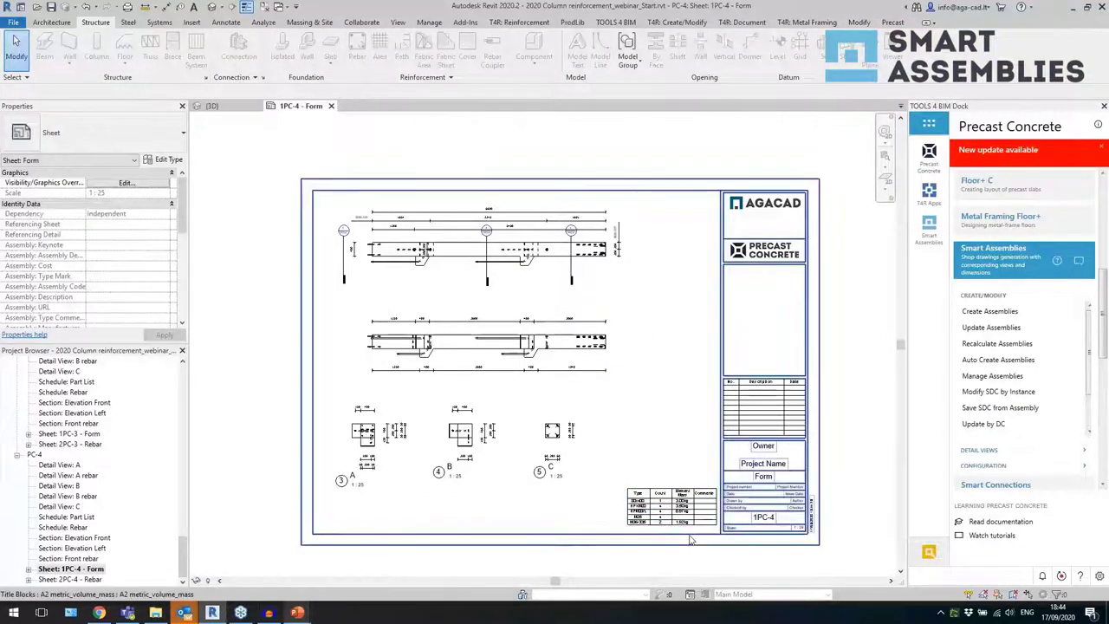
scroll(666, 476, "up", 3)
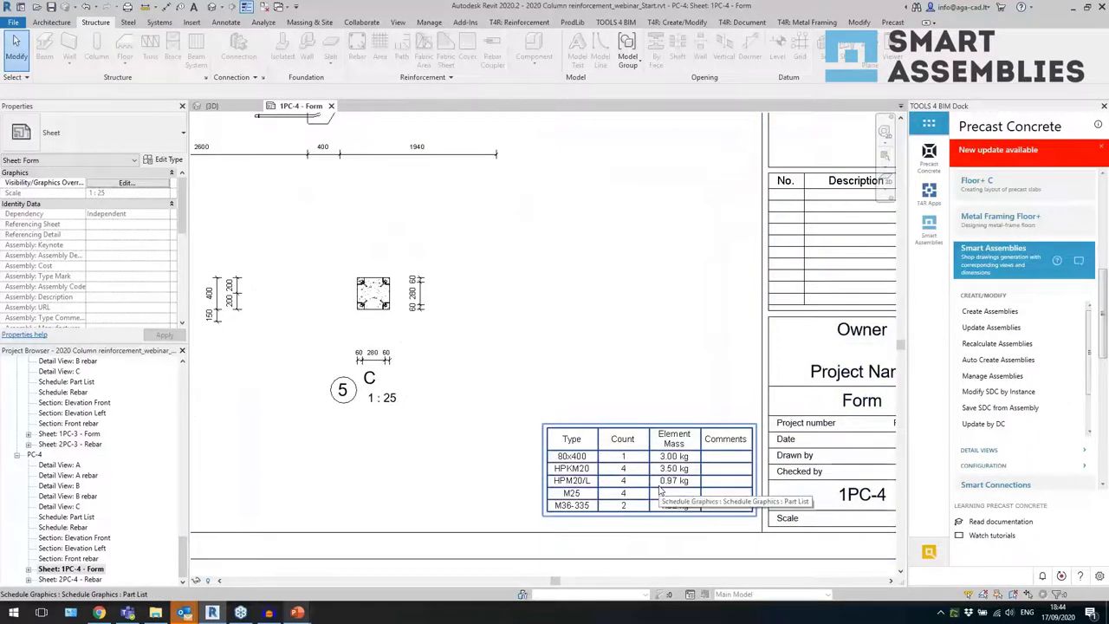
scroll(661, 491, "down", 3)
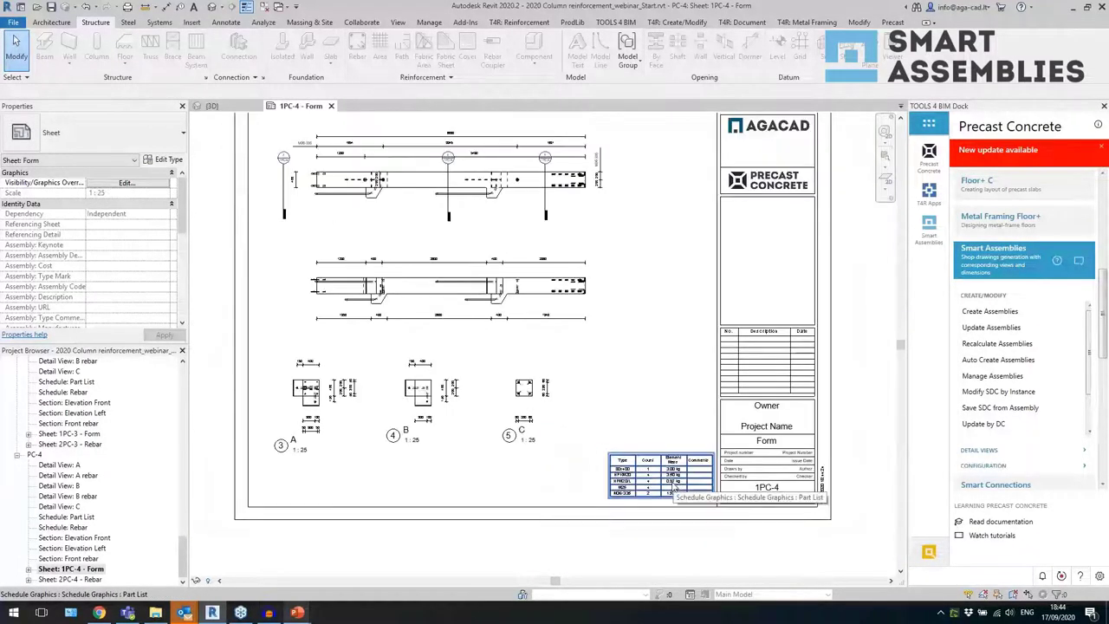
- Open PC-4's Rebar sheet and move detail views A rebar and B rebar closer together, clear of the rebar schedule
double_click(62, 579)
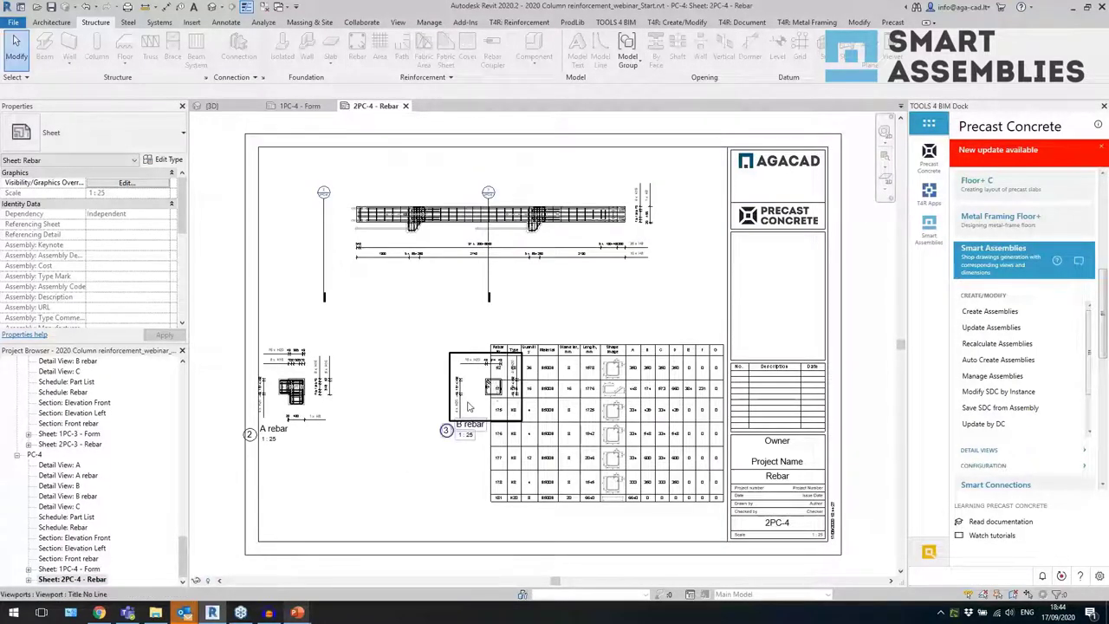
left_click_drag(468, 402, 408, 403)
left_click_drag(305, 397, 340, 399)
left_click(365, 494)
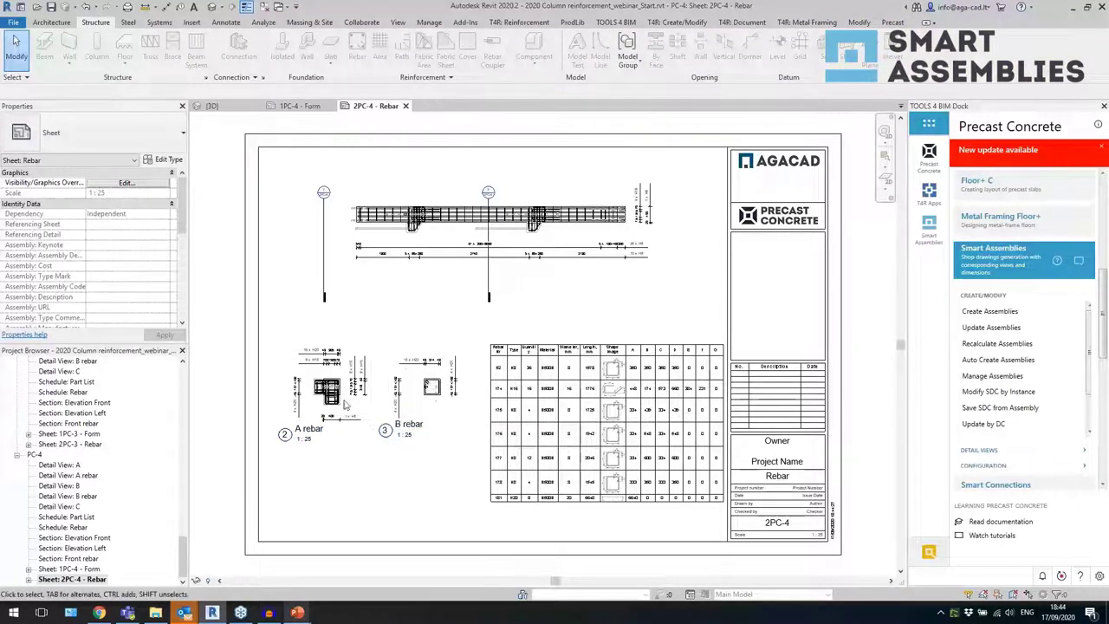
scroll(334, 418, "up", 5)
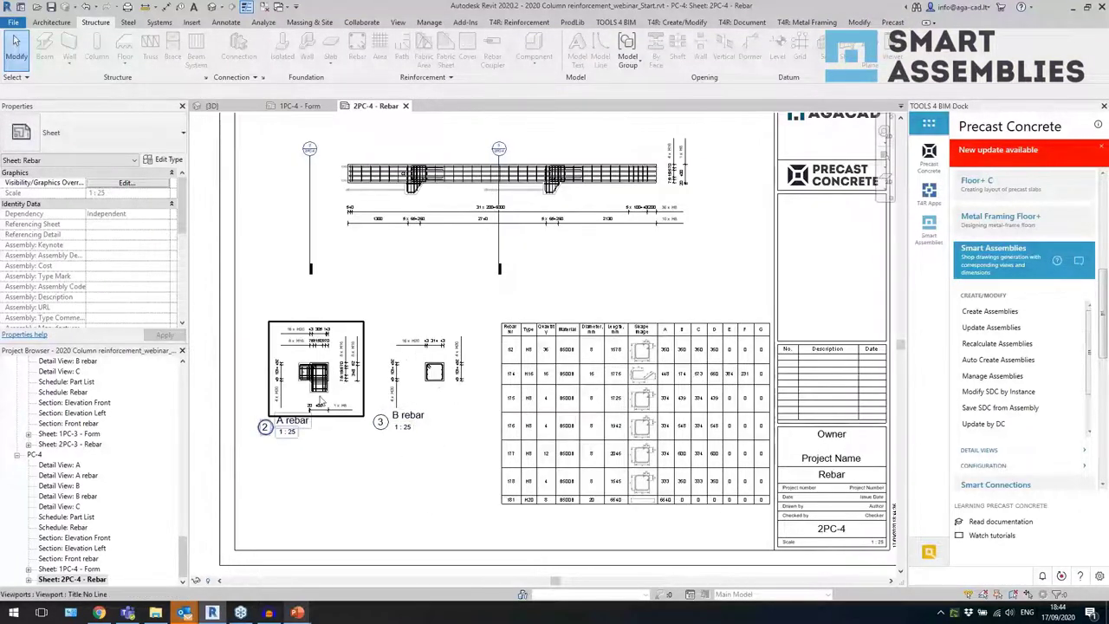
scroll(314, 420, "down", 5)
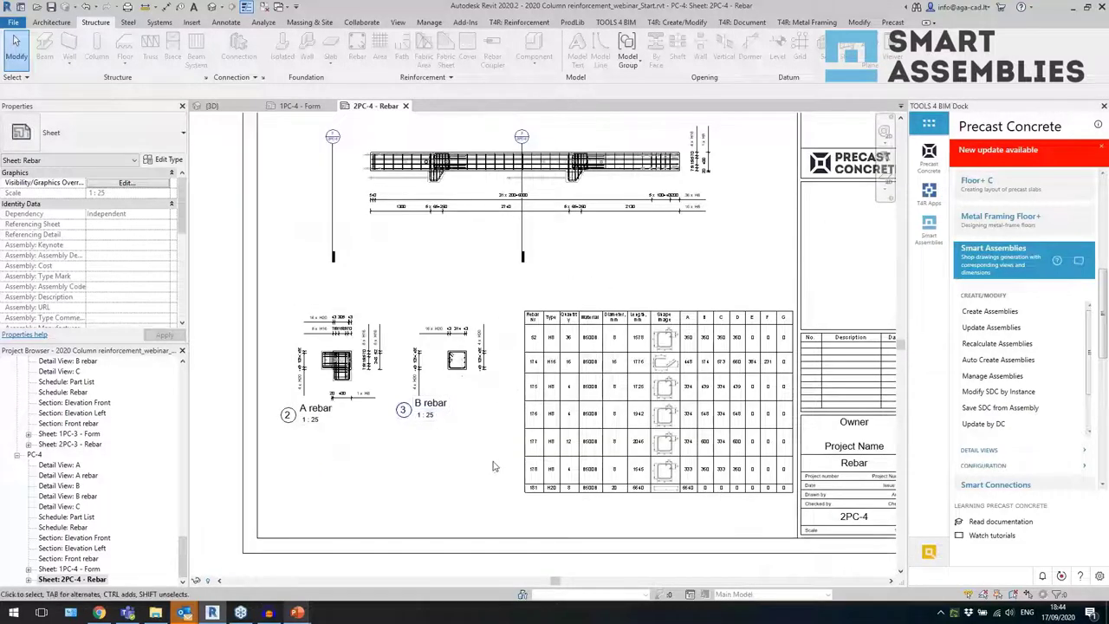
scroll(390, 479, "down", 2)
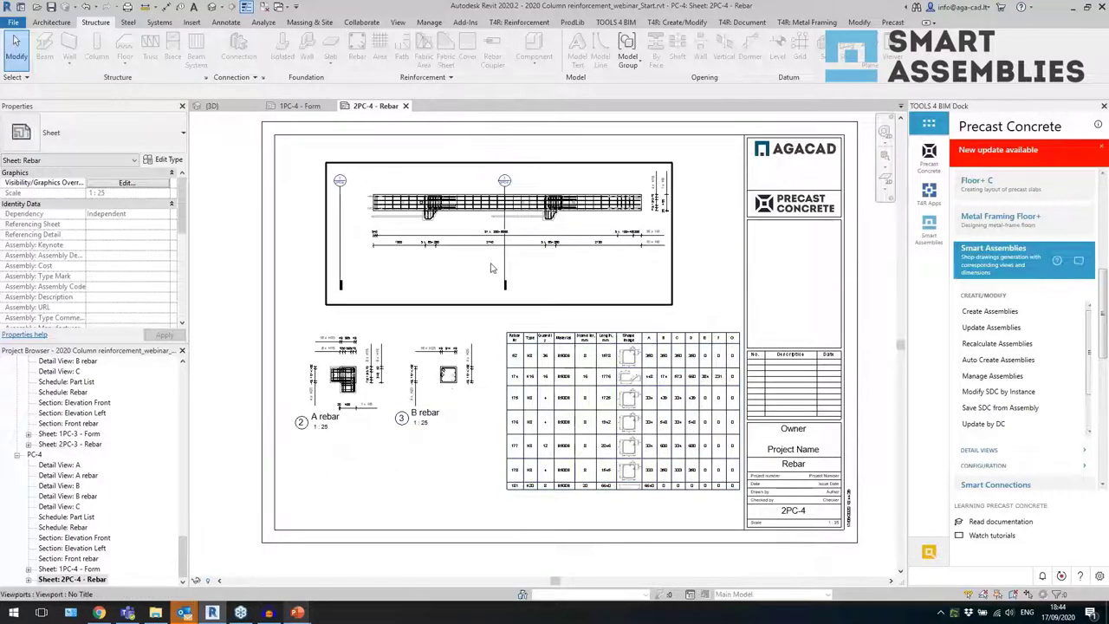
- Activate the rebar elevation, shorten its two section lines to end just below the dimension strings, and deactivate the view
scroll(528, 201, "up", 1)
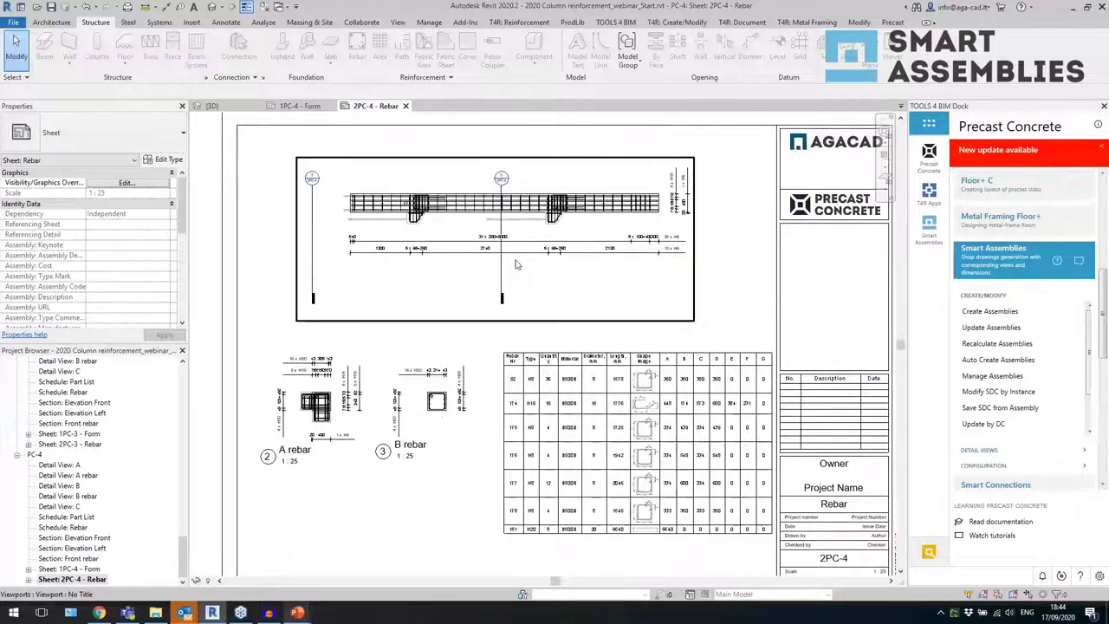
left_click(517, 270)
double_click(518, 269)
left_click(502, 271)
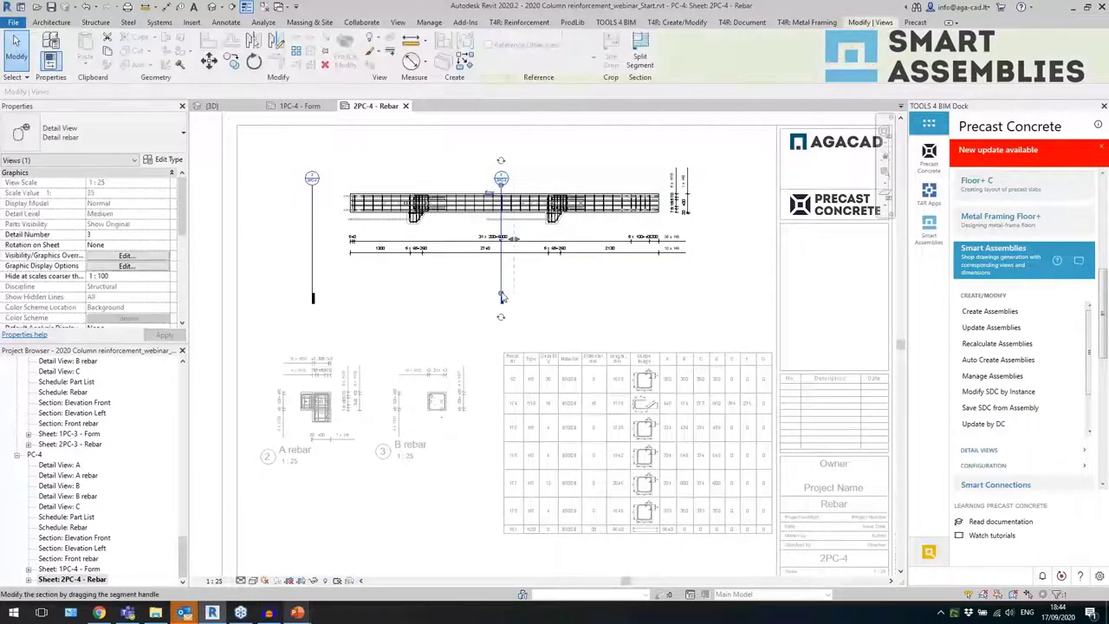
left_click_drag(501, 291, 501, 260)
left_click(312, 242)
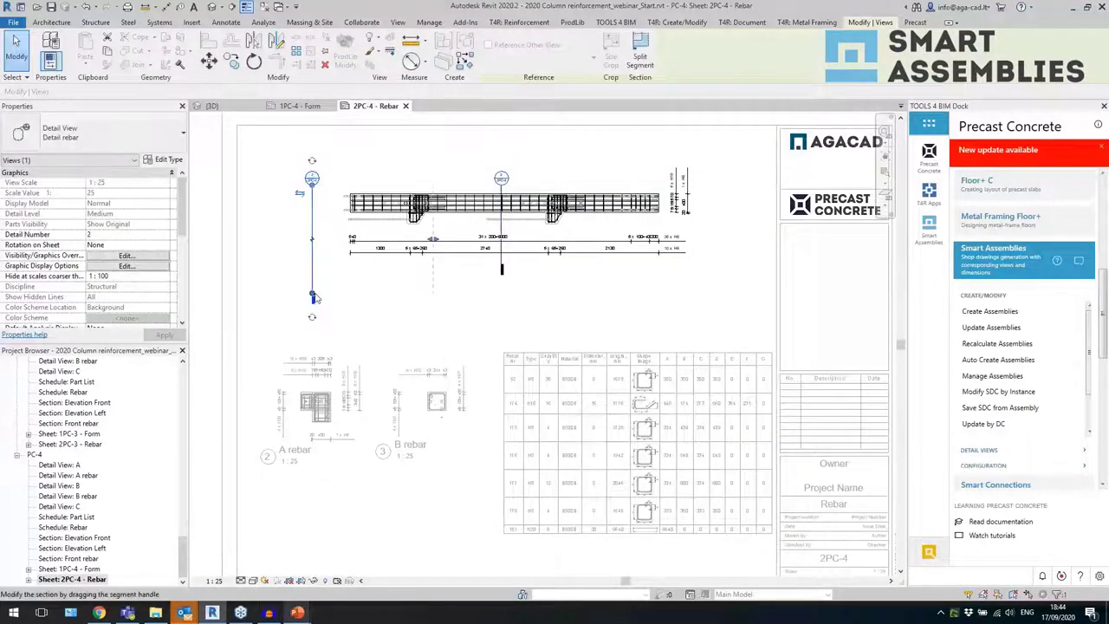
left_click_drag(312, 292, 312, 259)
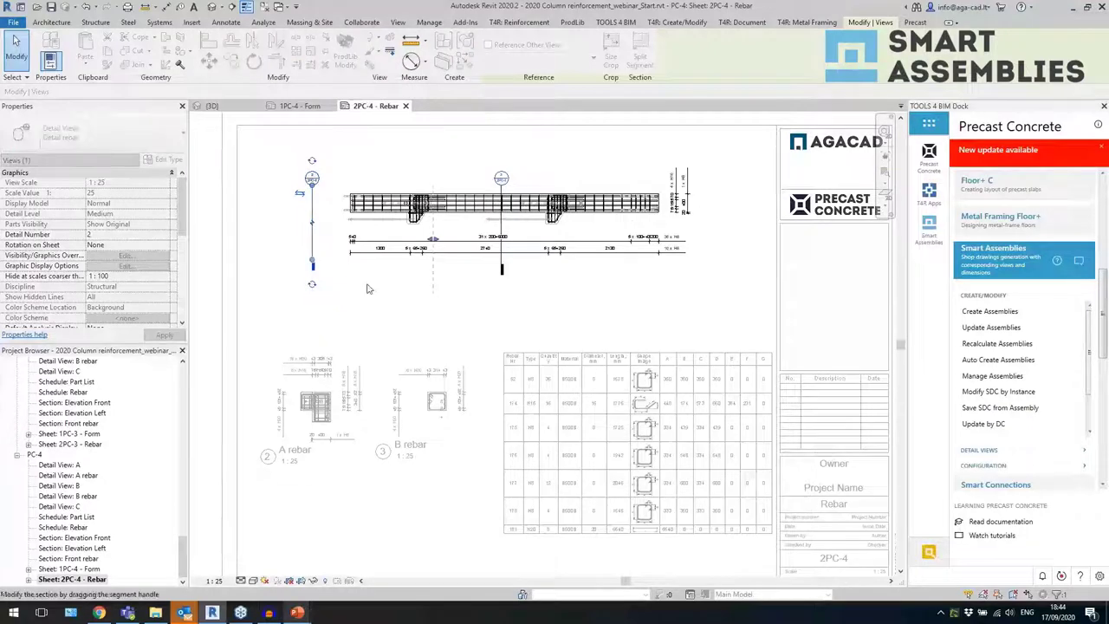
left_click(575, 323)
double_click(575, 323)
scroll(527, 309, "down", 2)
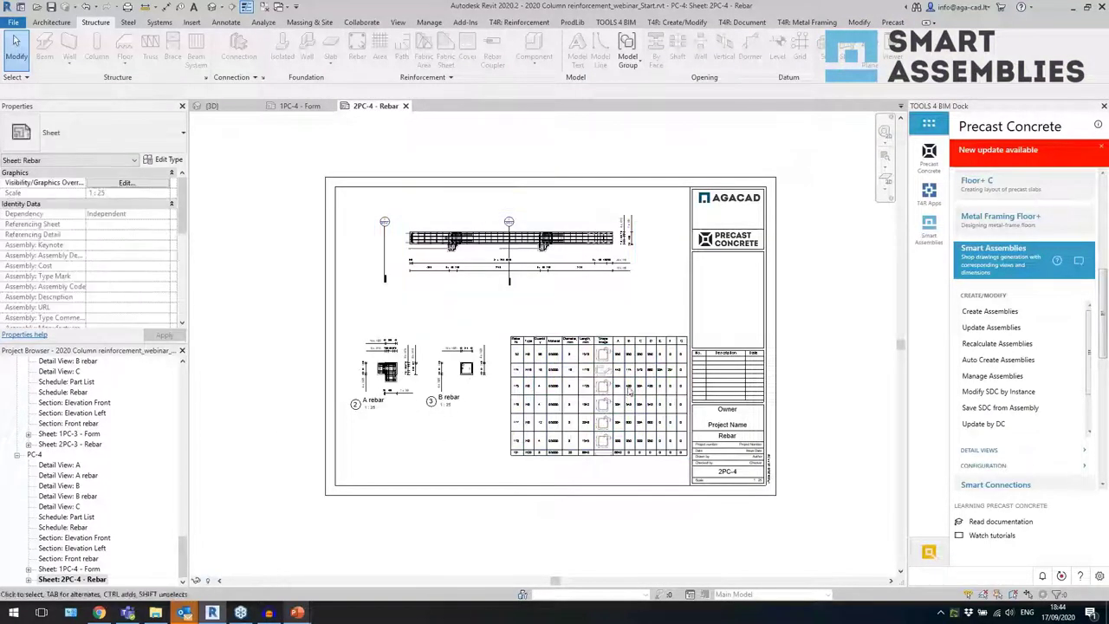
scroll(671, 422, "up", 2)
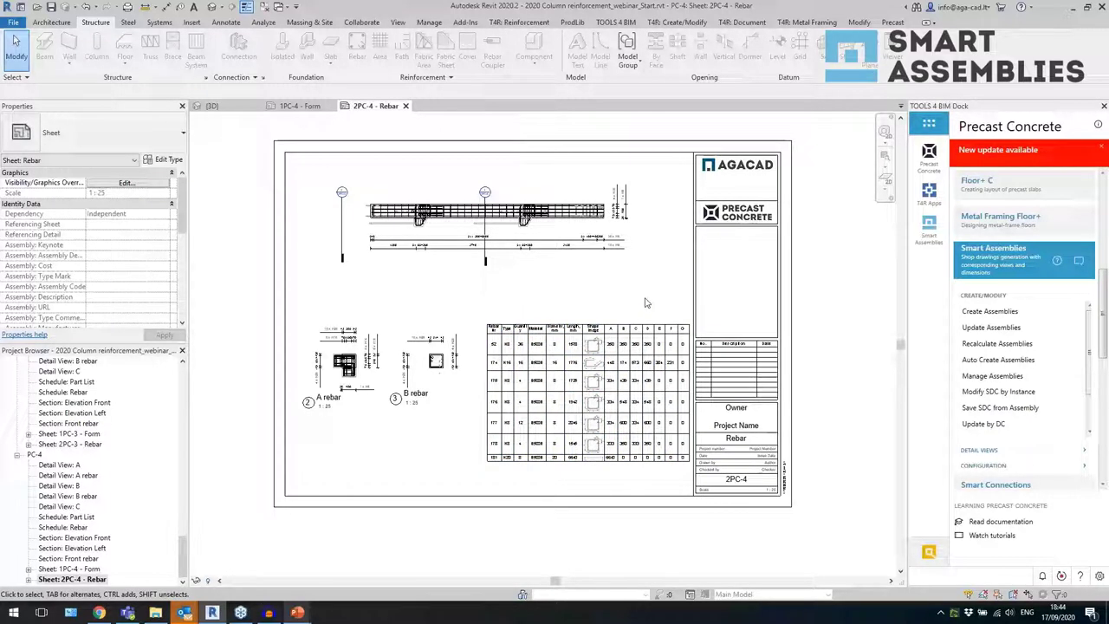
- Return to the 3D view, look over the reinforced columns beside the building frame, and select the PC-4 column assembly
left_click(212, 7)
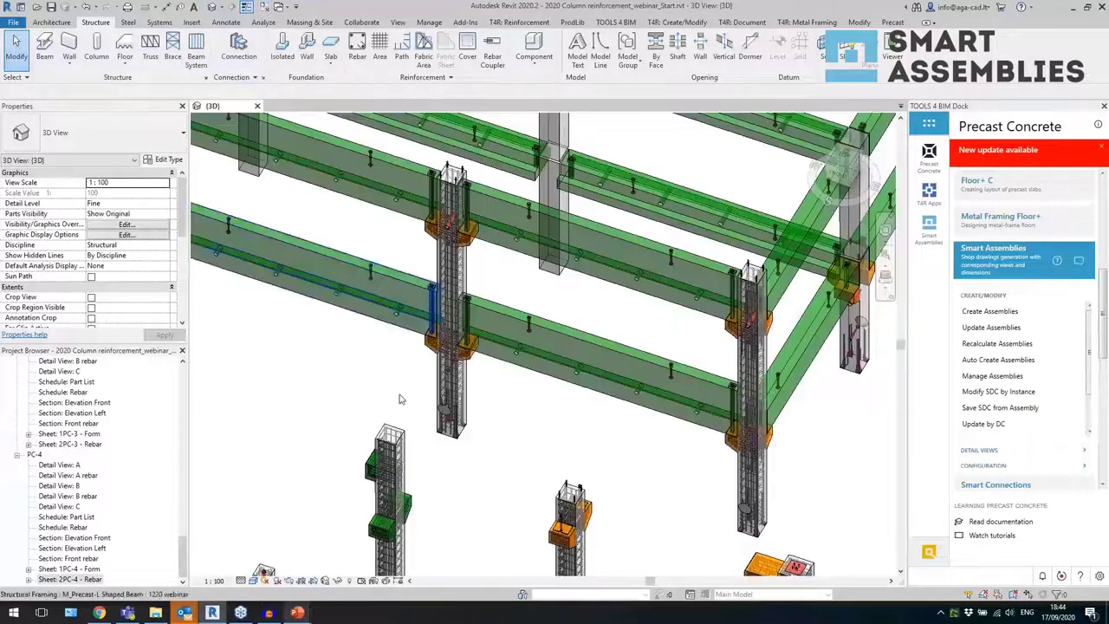
scroll(369, 386, "down", 3)
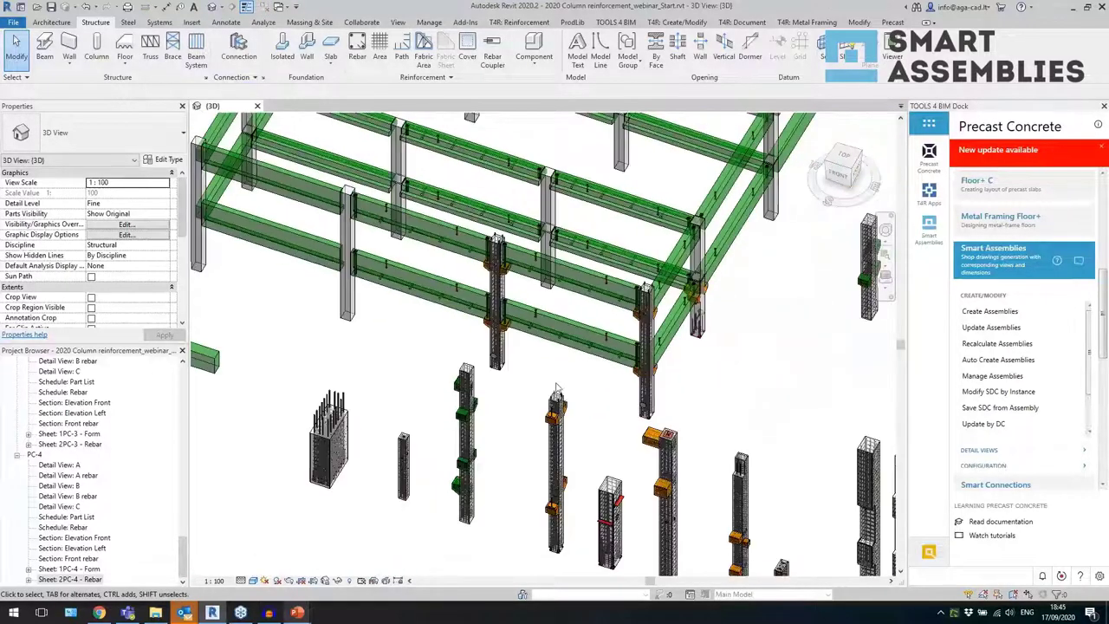
middle_click_drag(587, 404, 583, 398)
scroll(582, 399, "down", 2)
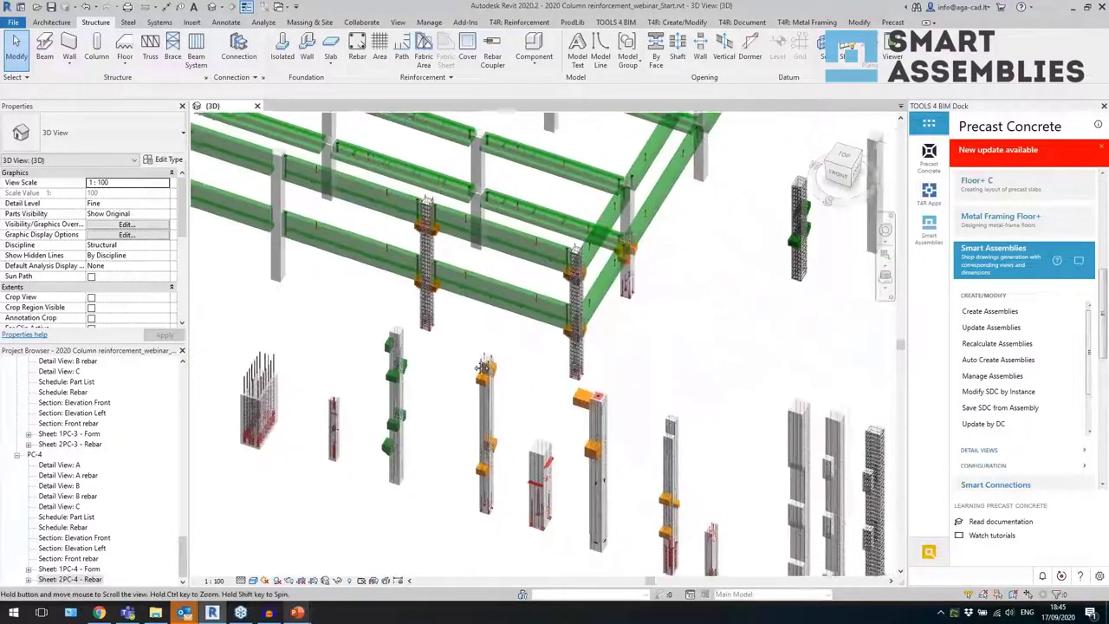
scroll(671, 353, "up", 2)
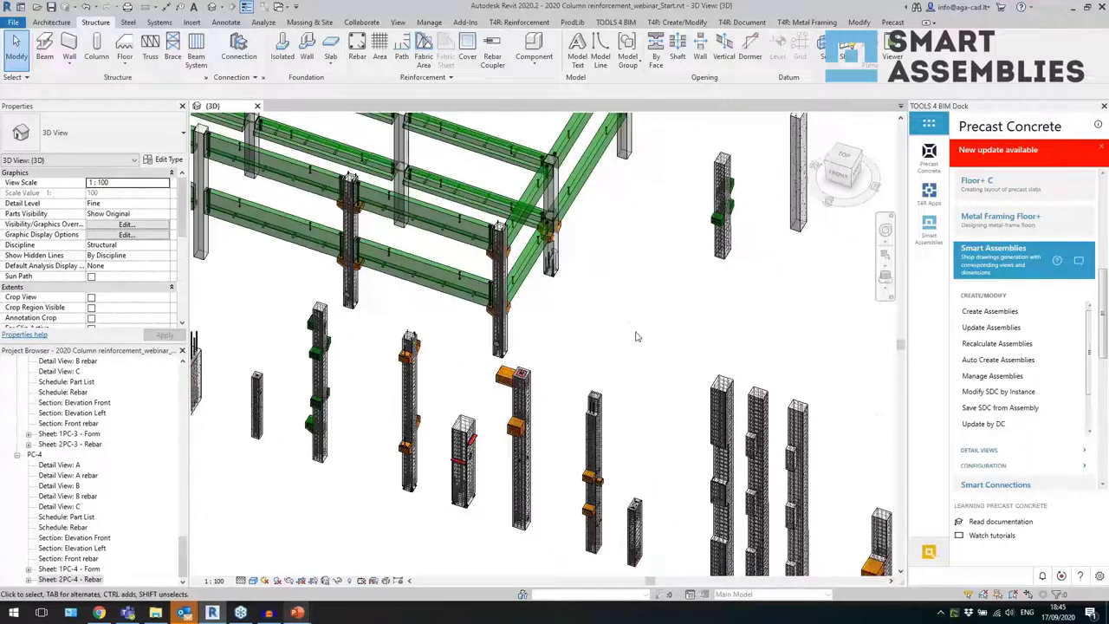
scroll(636, 337, "down", 2)
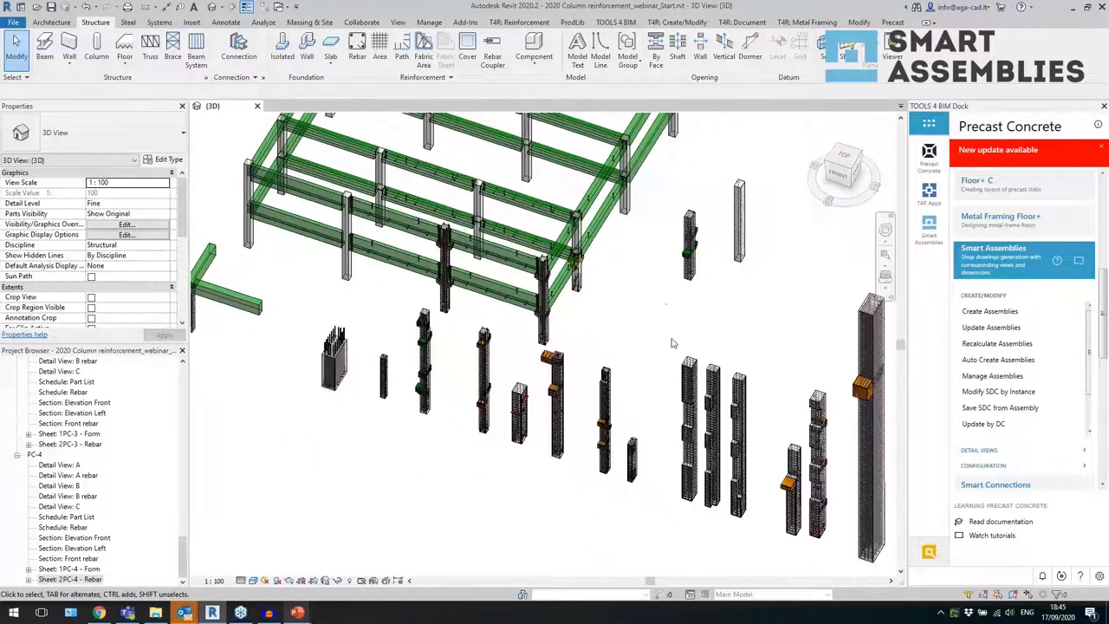
middle_click_drag(663, 345, 622, 344)
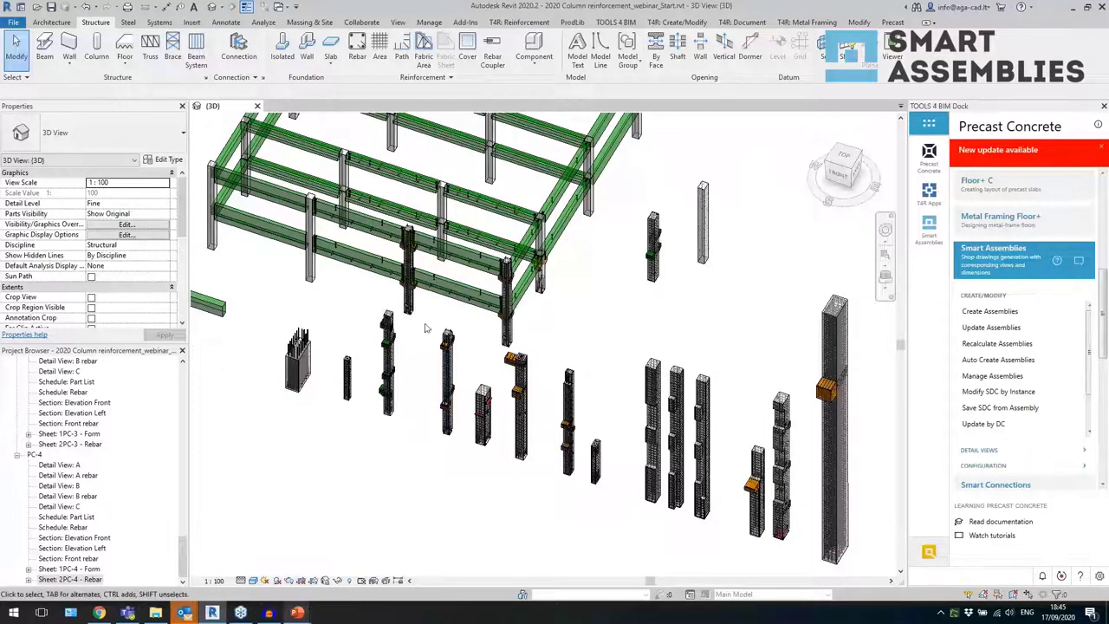
middle_click_drag(614, 370, 598, 346)
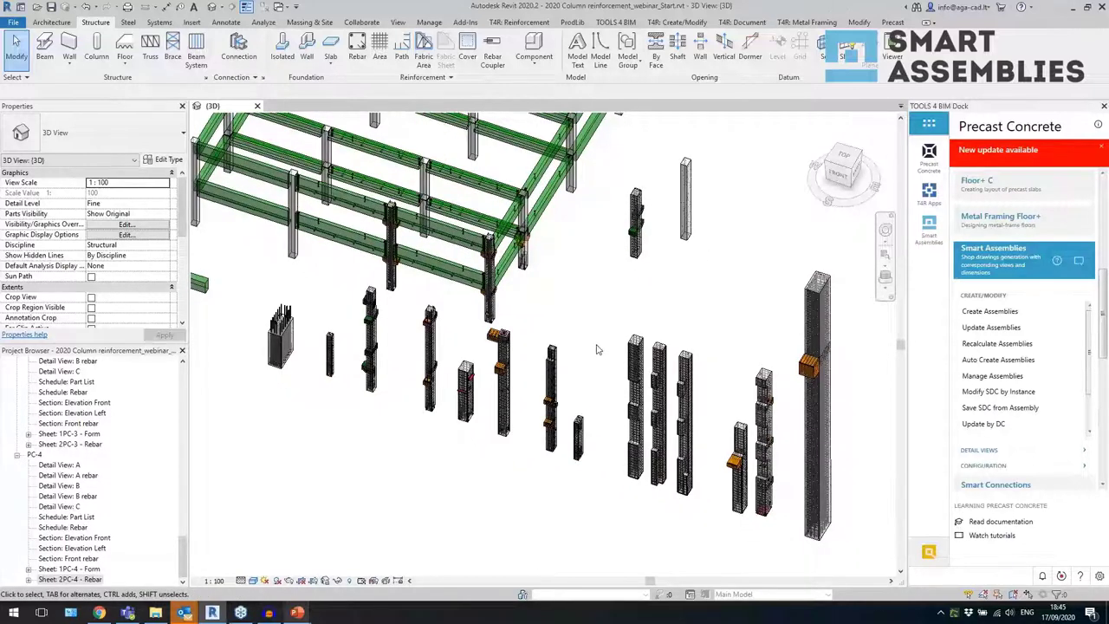
middle_click_drag(585, 328, 597, 296, "shift")
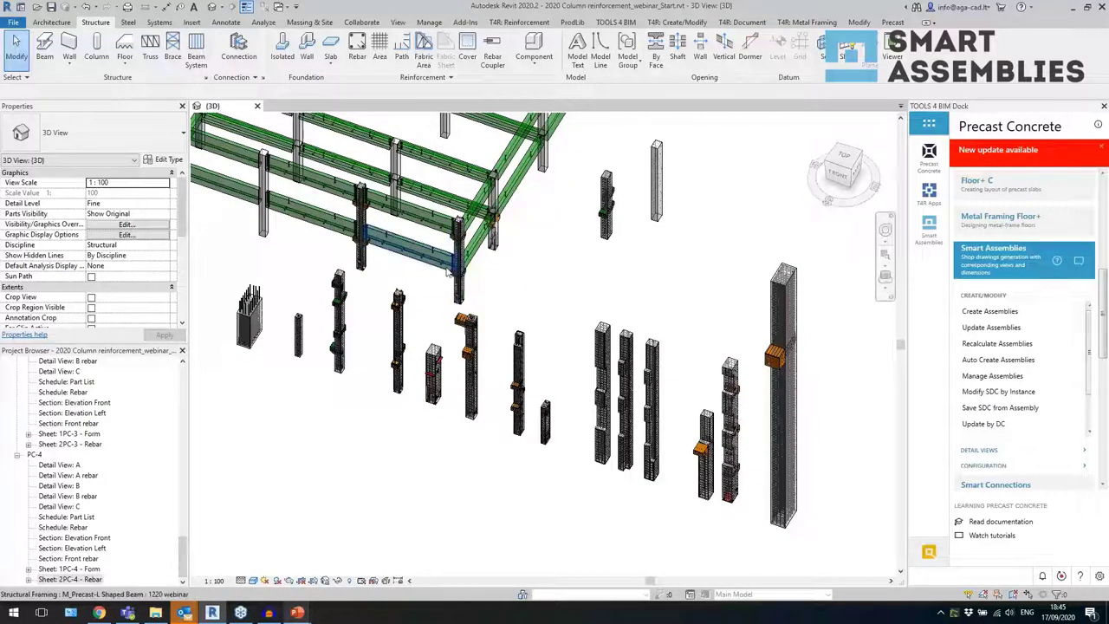
scroll(449, 278, "up", 3)
left_click(454, 174)
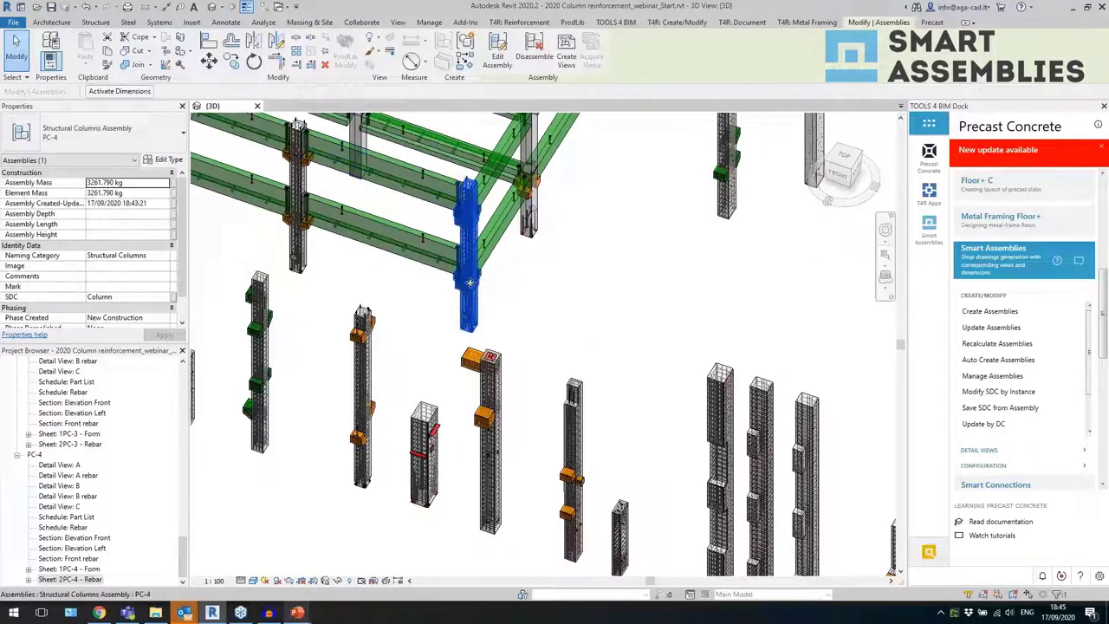
- Clear the PC-4 column selection, collapse the Smart Assemblies tool group, and look over the building frame with all reinforced columns
scroll(532, 280, "down", 2)
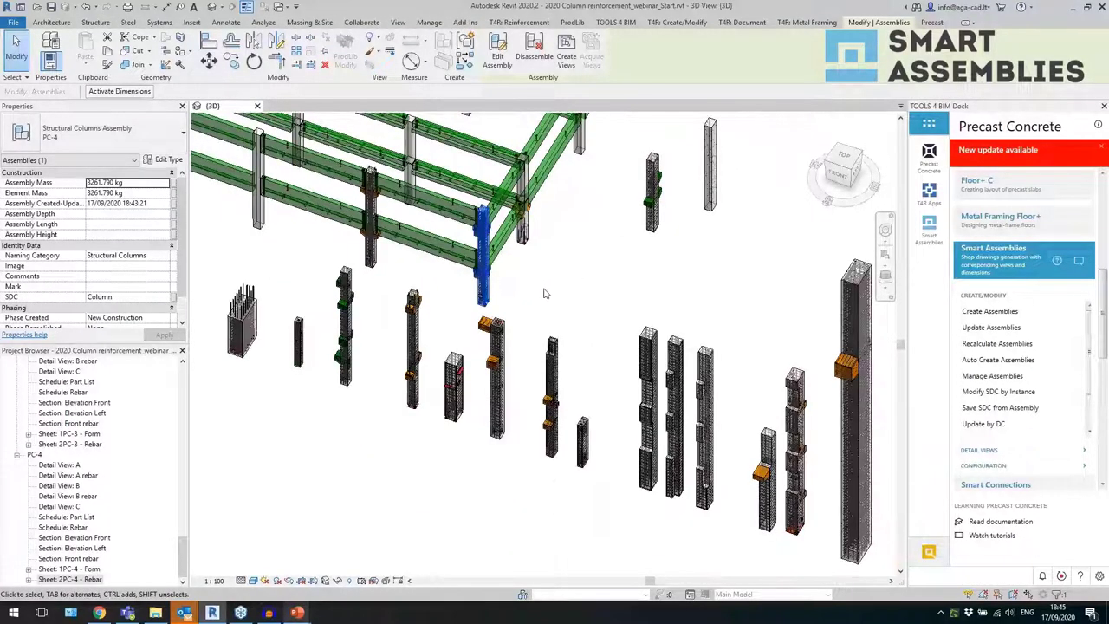
left_click(545, 295)
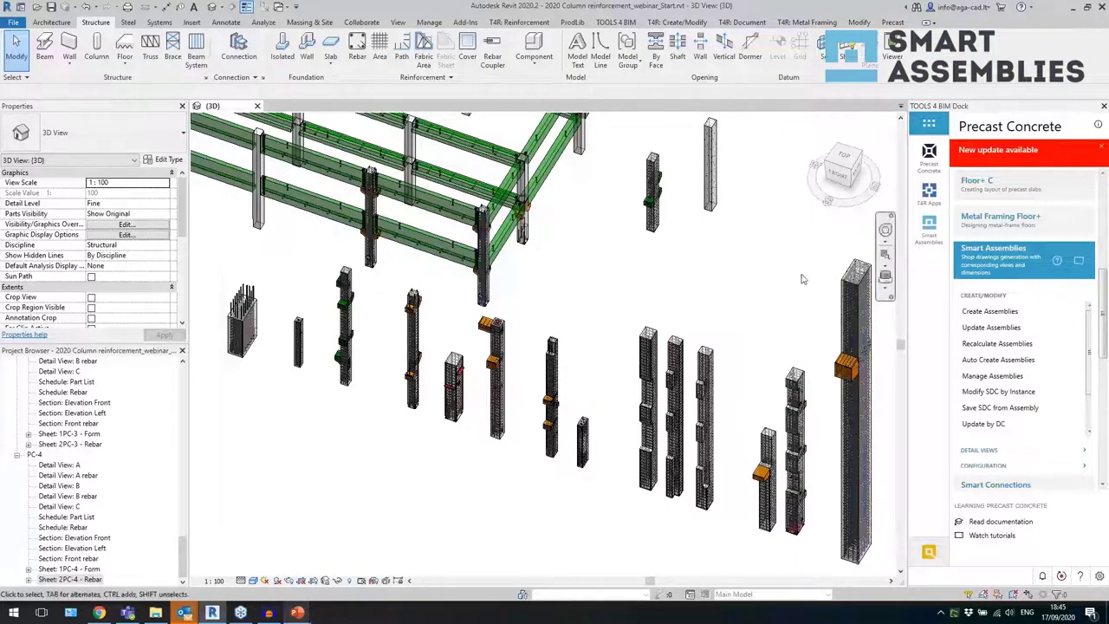
scroll(706, 300, "down", 1)
middle_click_drag(706, 301, 761, 316, "shift")
left_click(1003, 256)
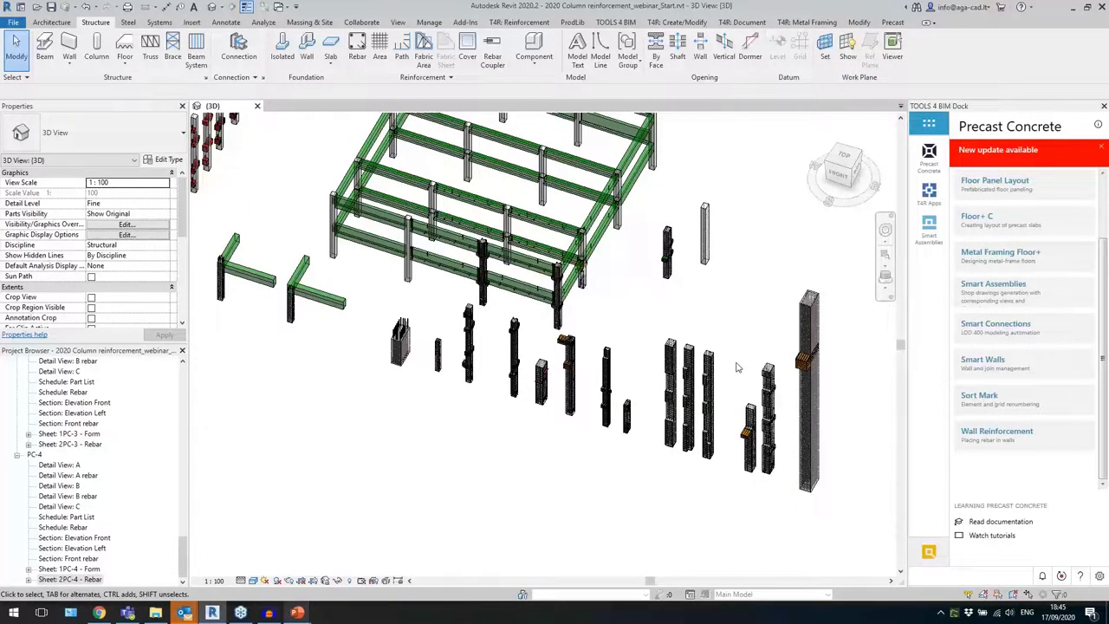
left_click(535, 289)
left_click(662, 304)
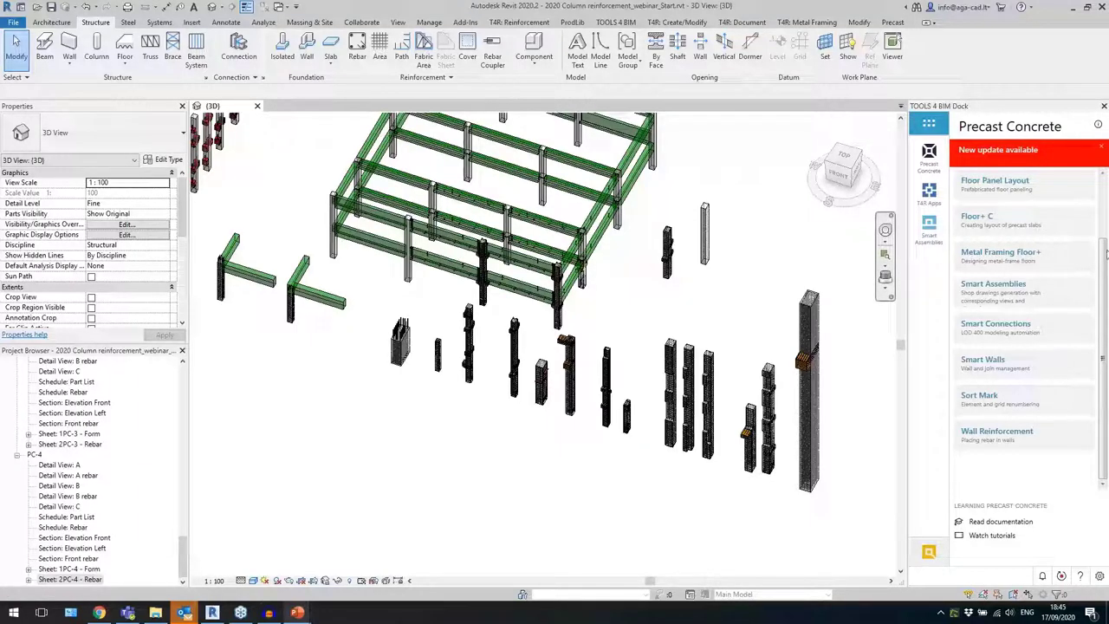
key("alt+Tab")
left_click(646, 398)
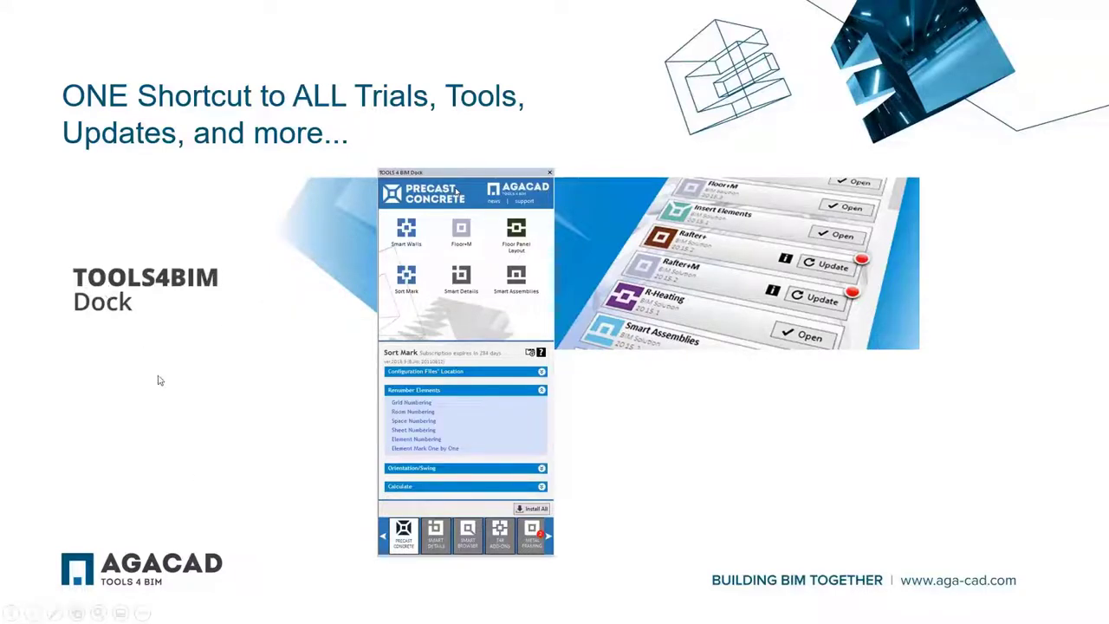
left_click(635, 433)
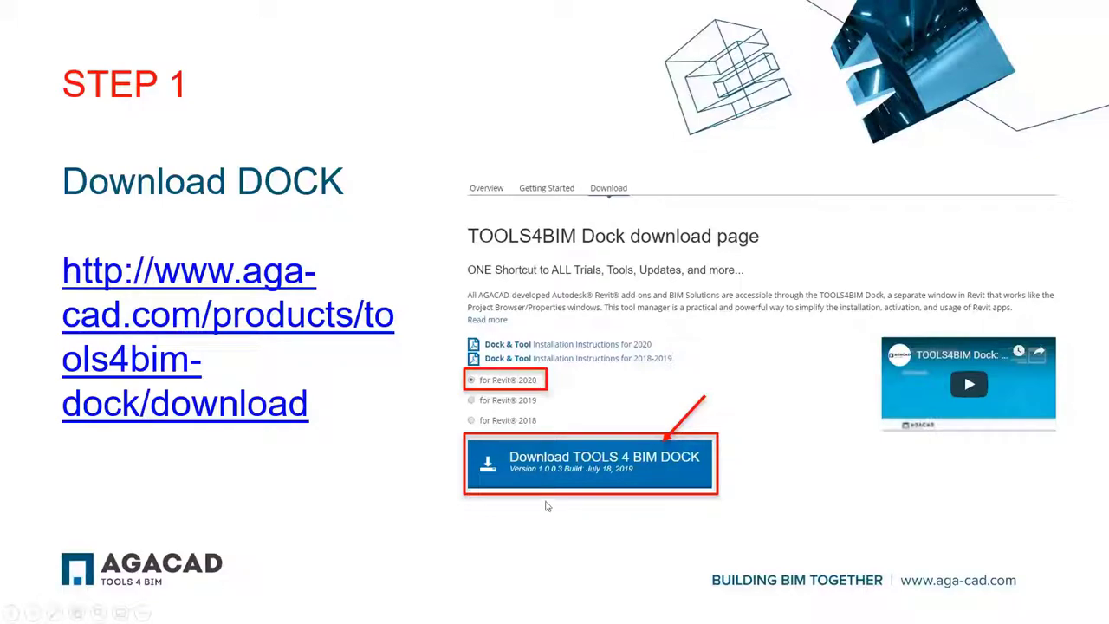
left_click(845, 503)
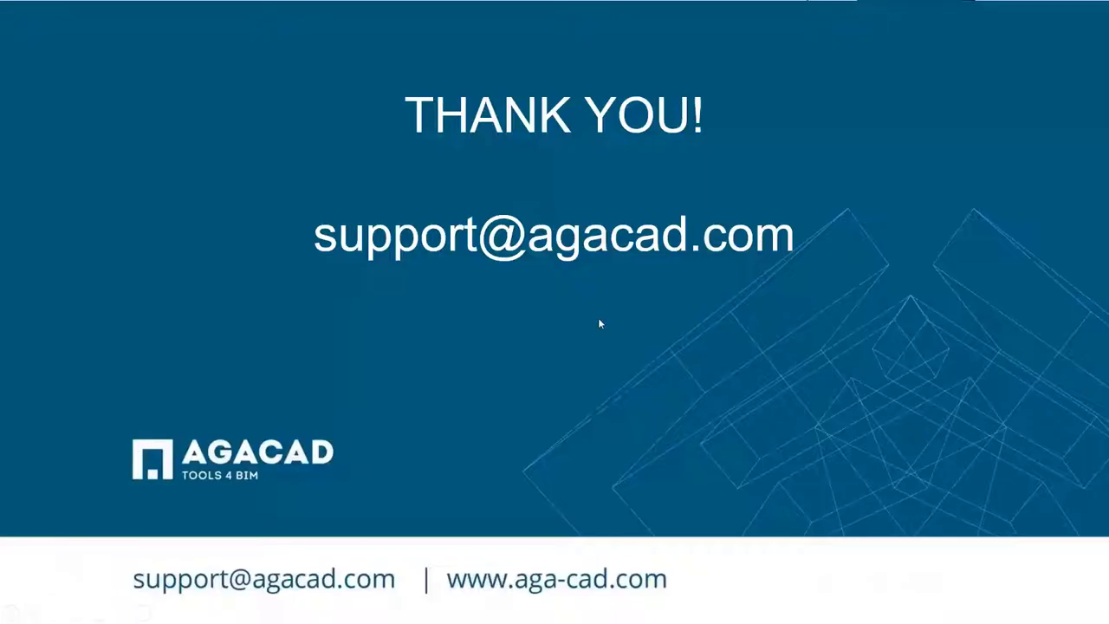